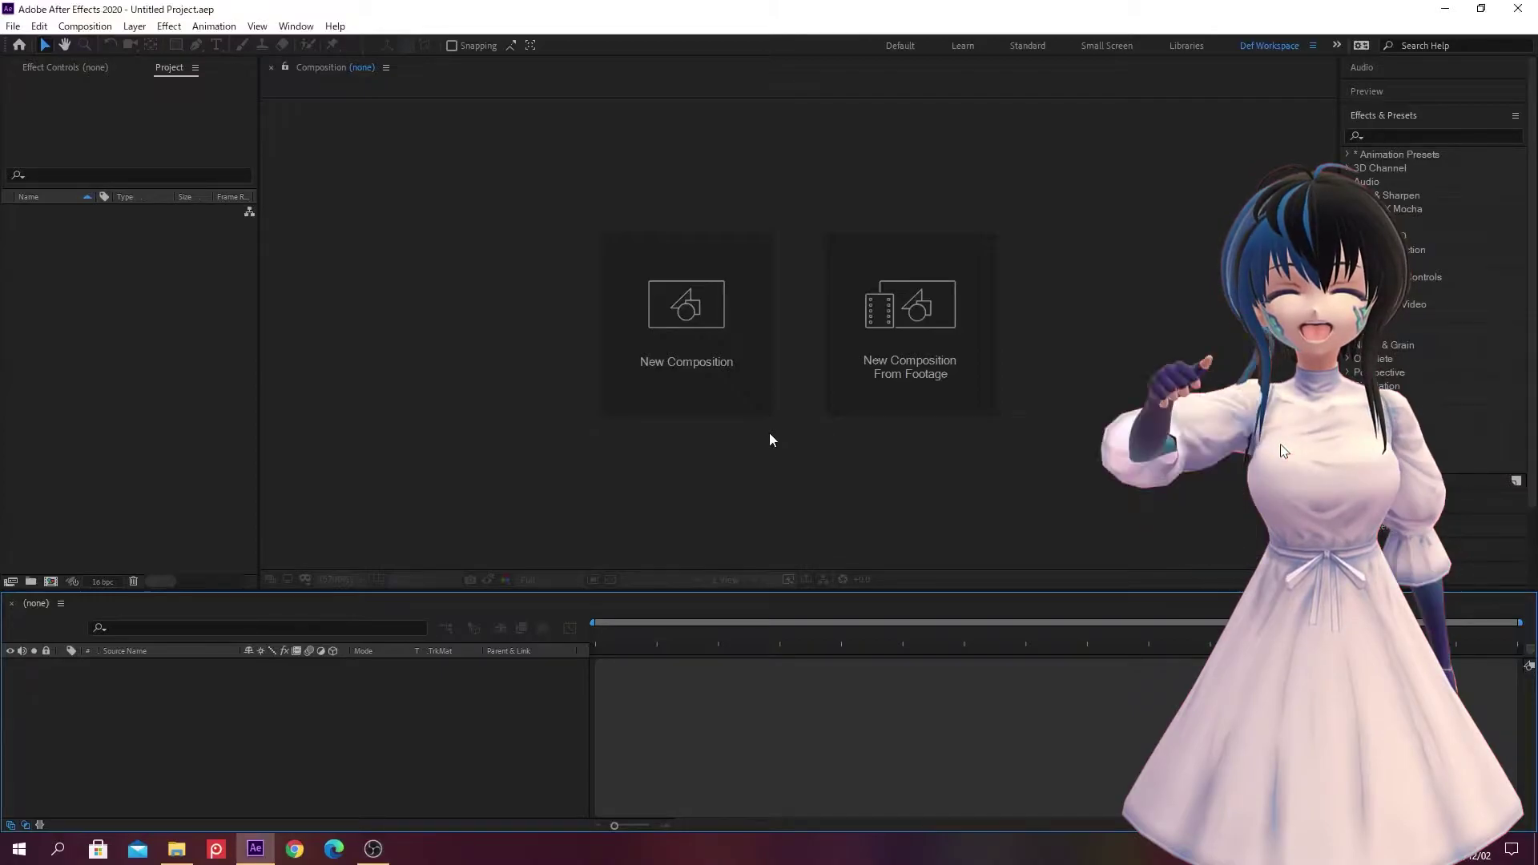
# Open the Import File dialog on the 02_work folder with Ctrl+I.
pyautogui.hotkey('ctrl', 'i')
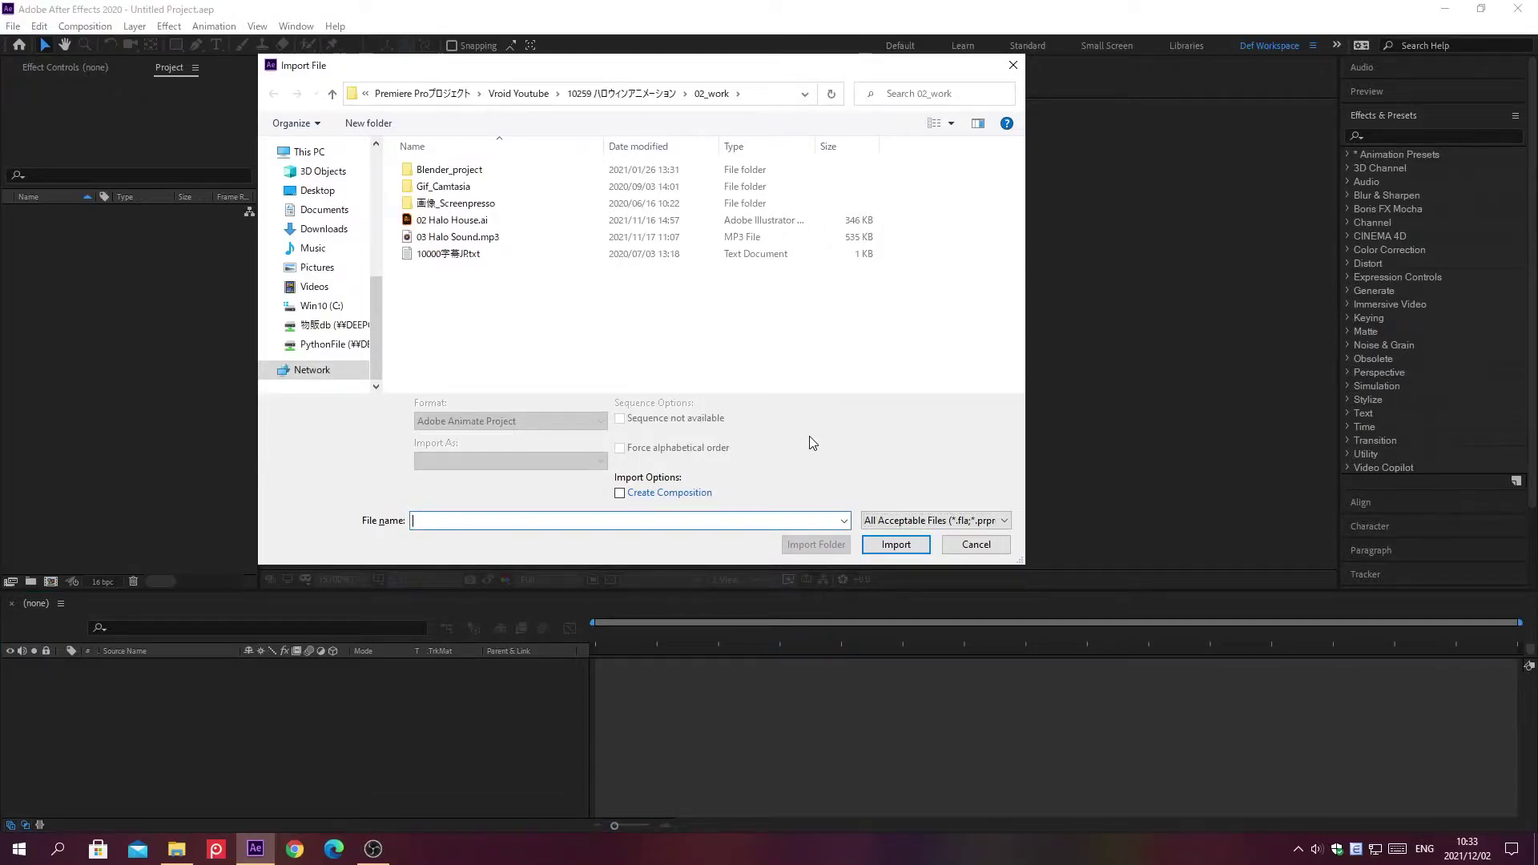
# Import 02 Halo House.ai as a Composition with Layer Size footage dimensions.
pyautogui.hotkey('alt', 'd')
pyautogui.press('End')
pyautogui.press('Return')
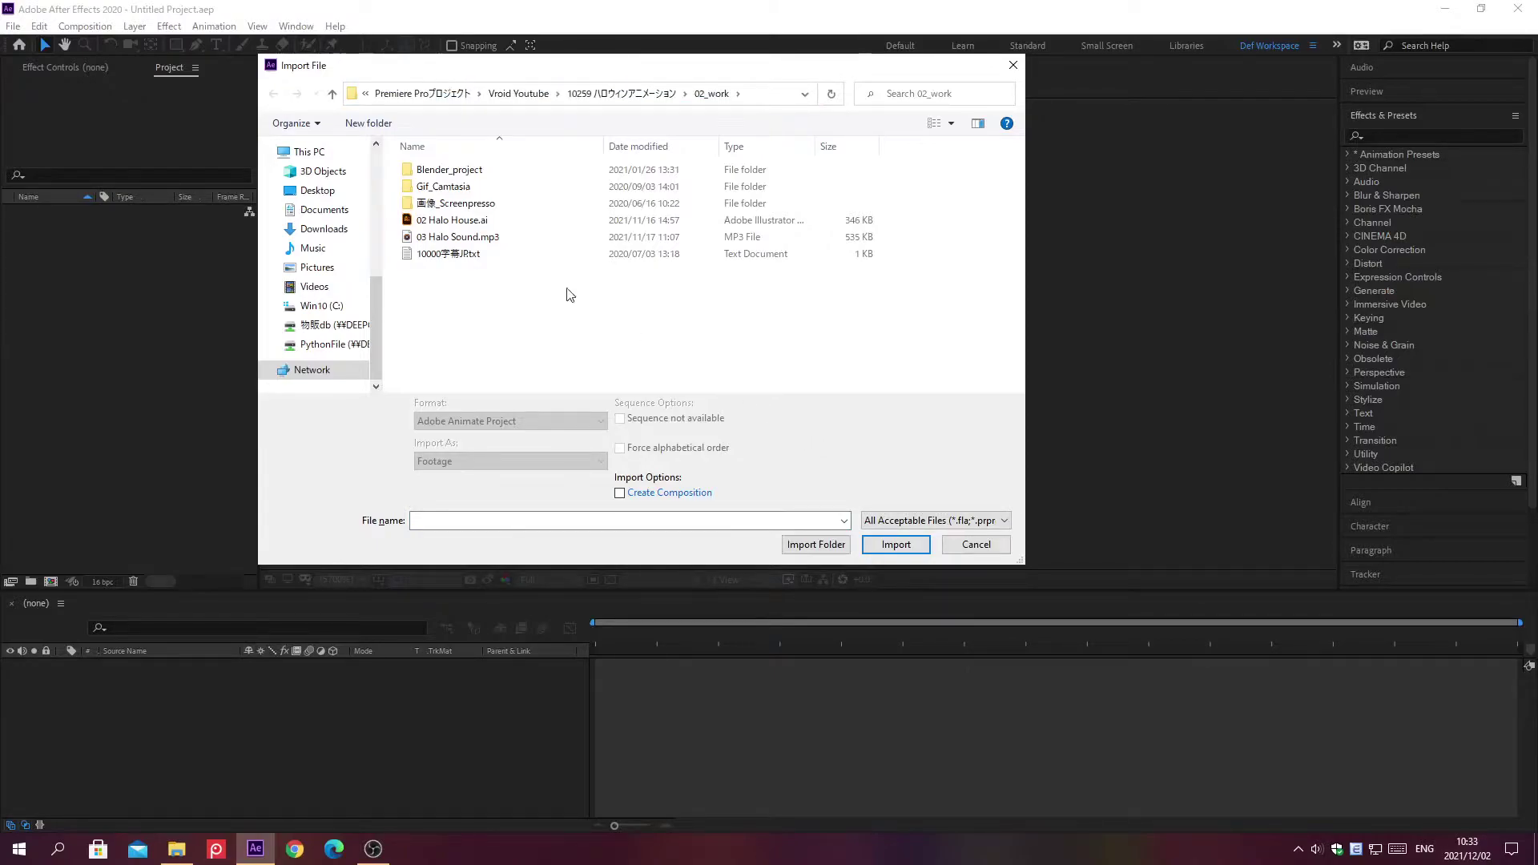
pyautogui.click(453, 223)
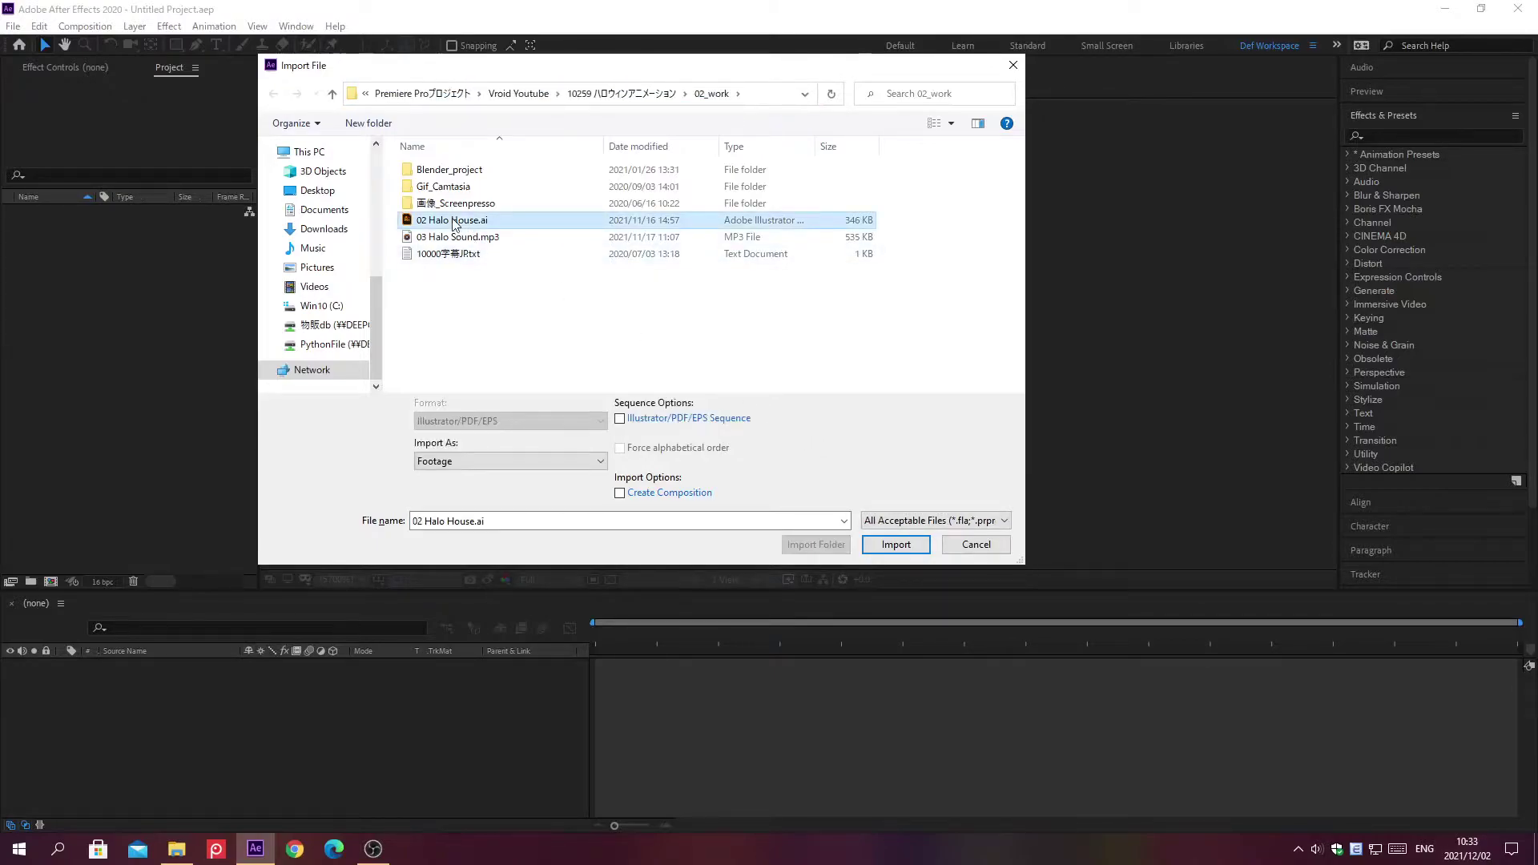
pyautogui.doubleClick(454, 221)
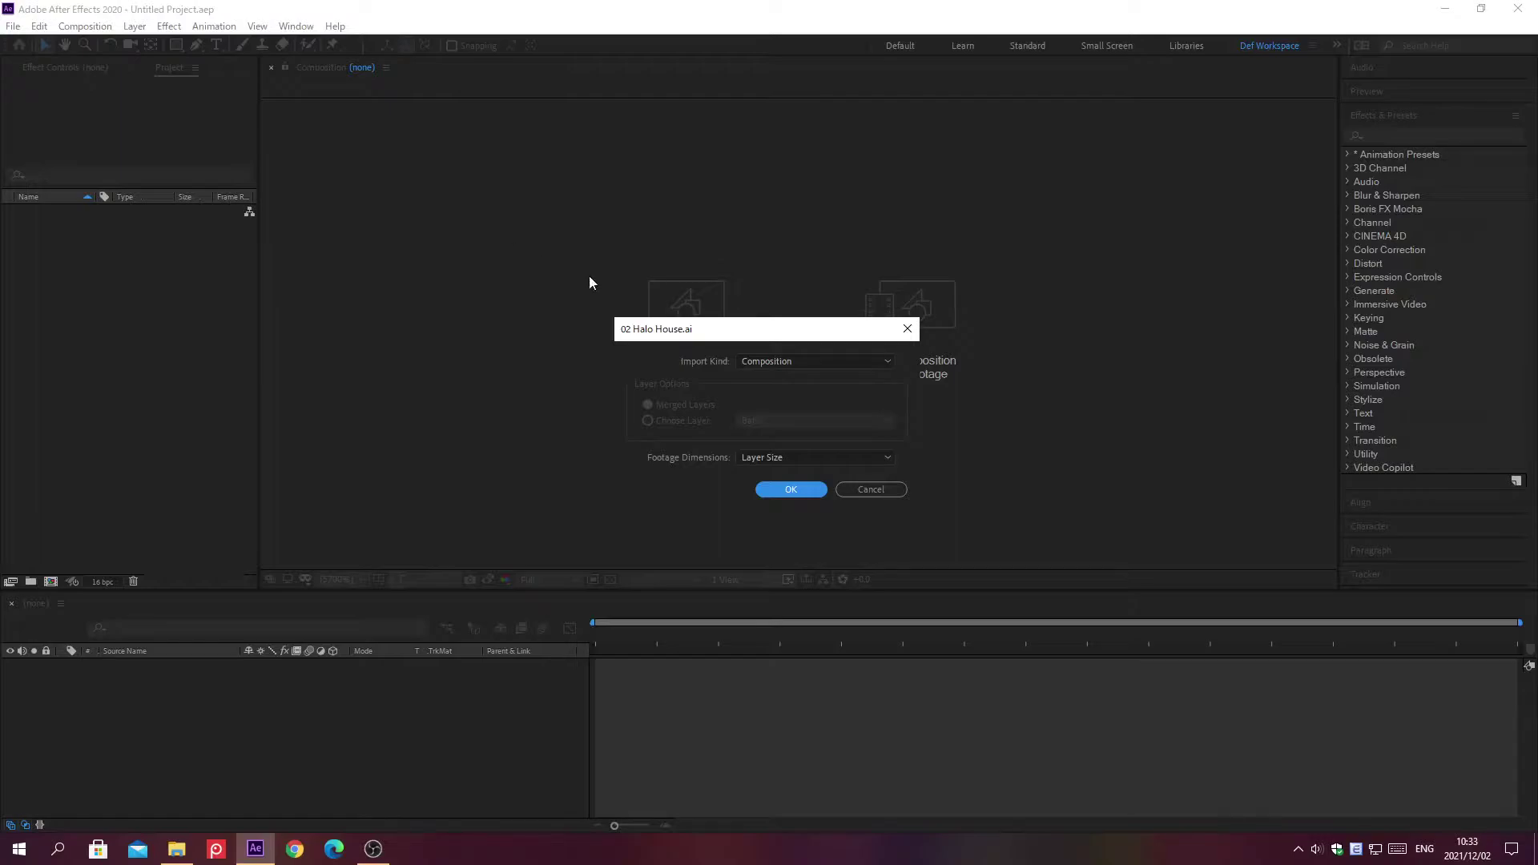
pyautogui.click(790, 362)
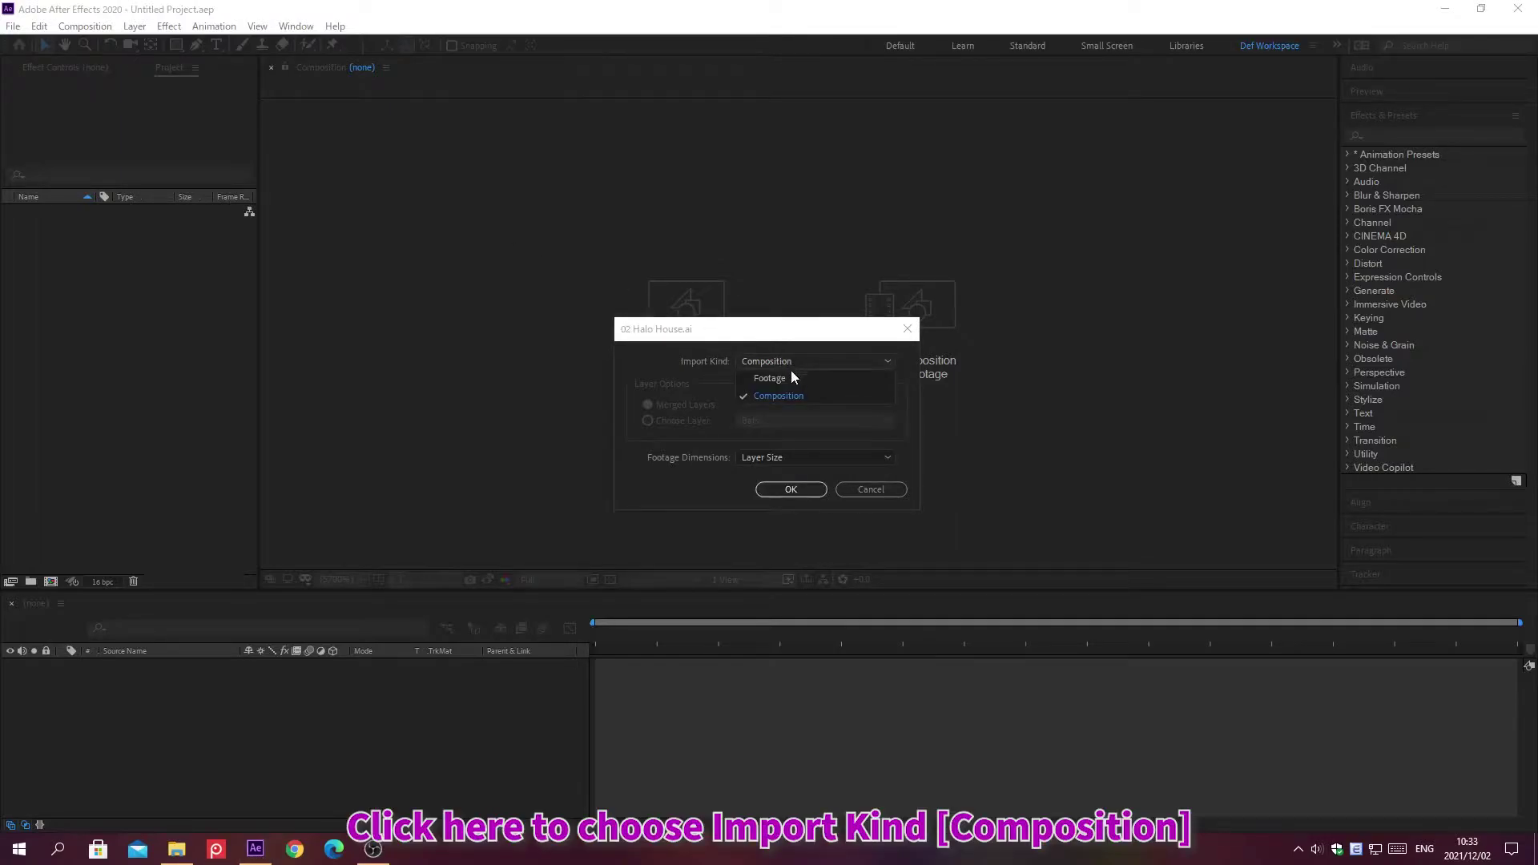
pyautogui.click(791, 395)
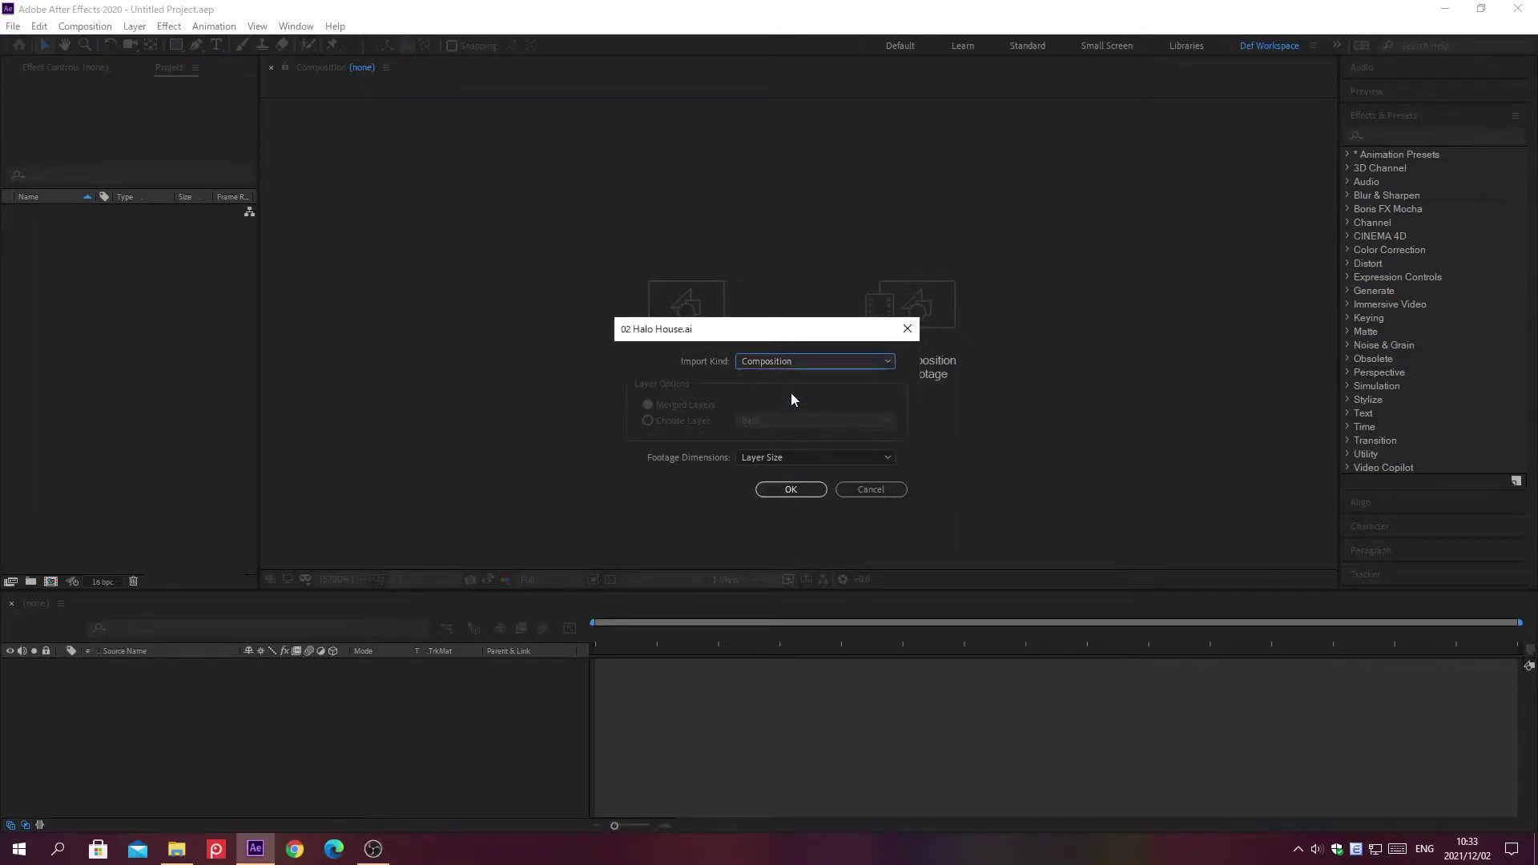
pyautogui.click(794, 457)
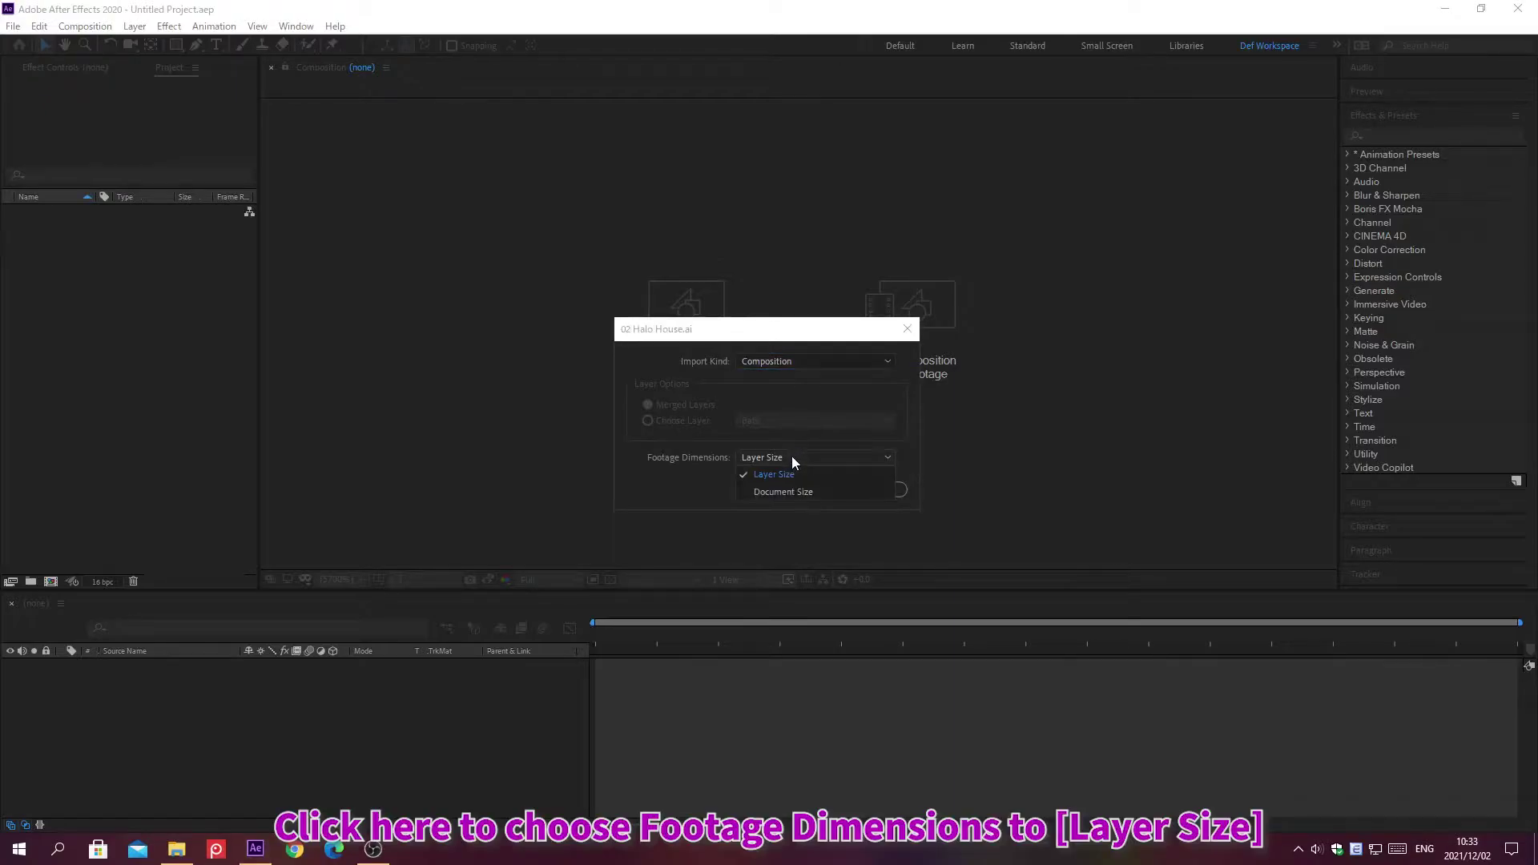
pyautogui.click(792, 472)
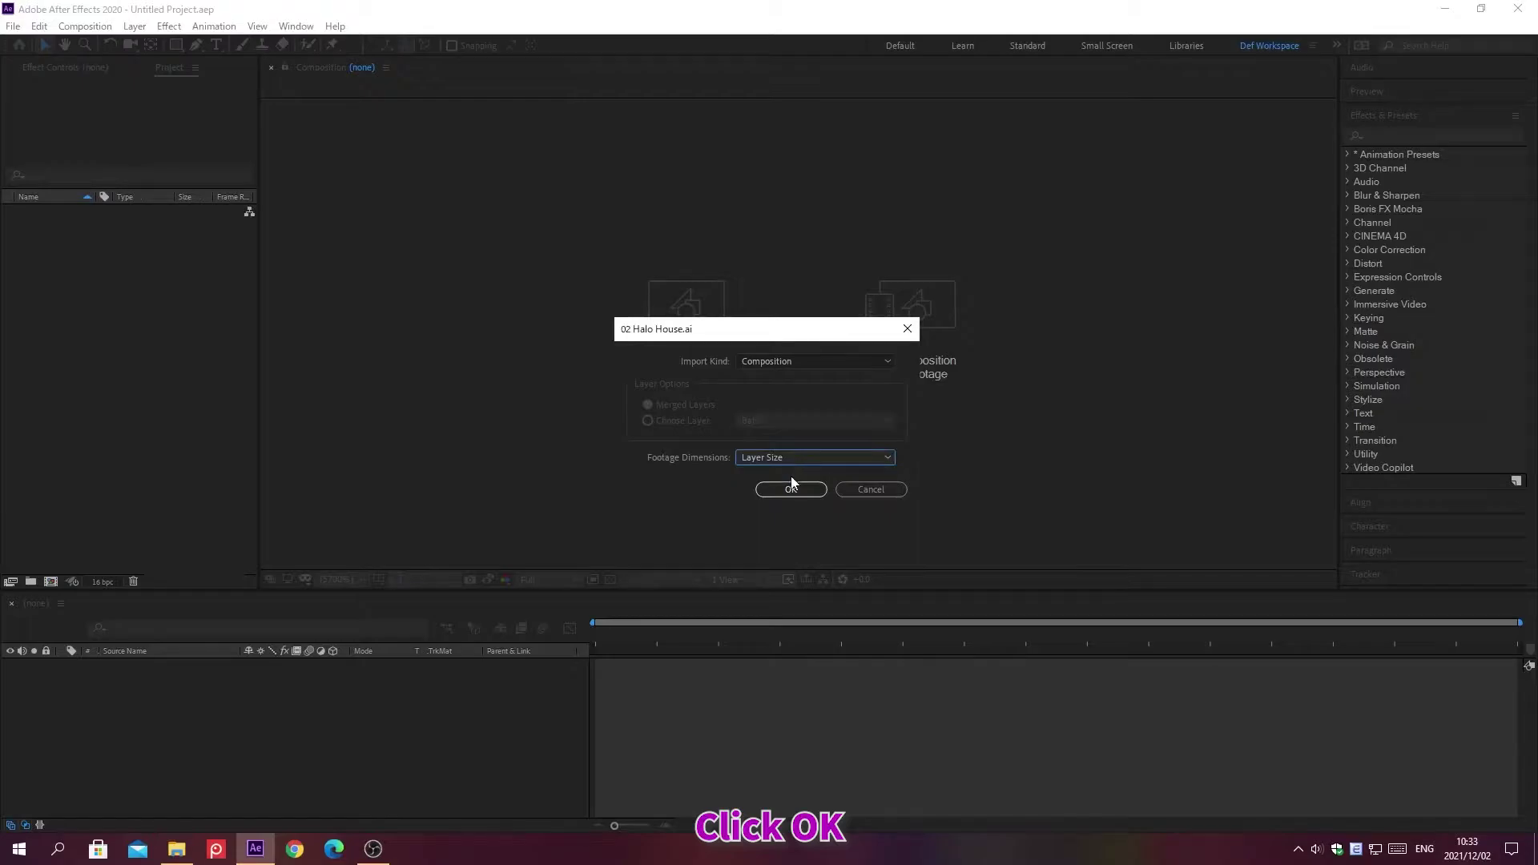
pyautogui.click(790, 489)
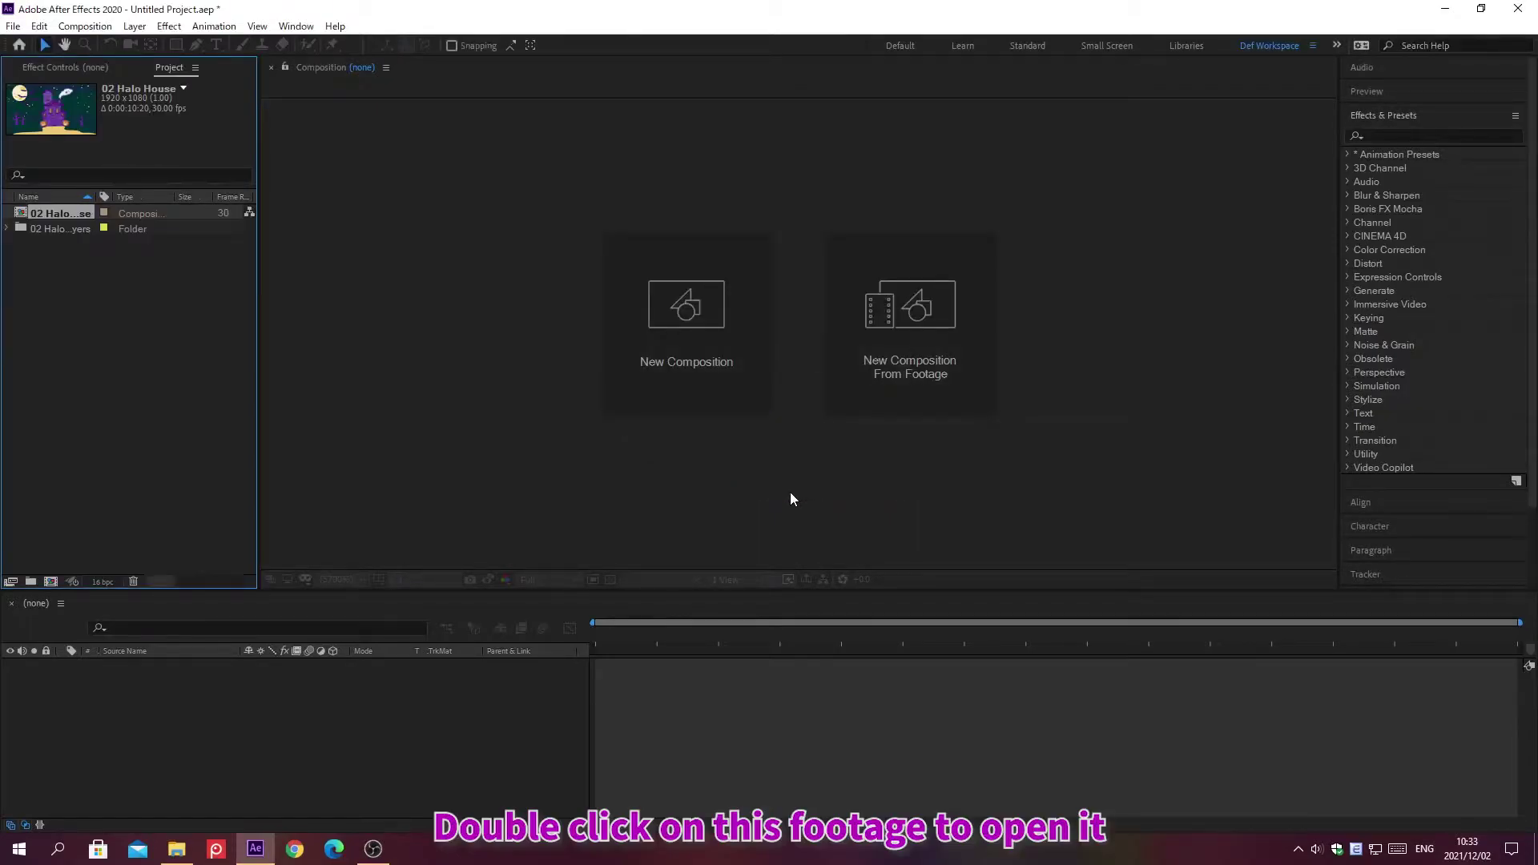
# Open the 02 Halo House comp and set Ghost Position and Scale keyframes at 0;00;01;00.
pyautogui.doubleClick(50, 214)
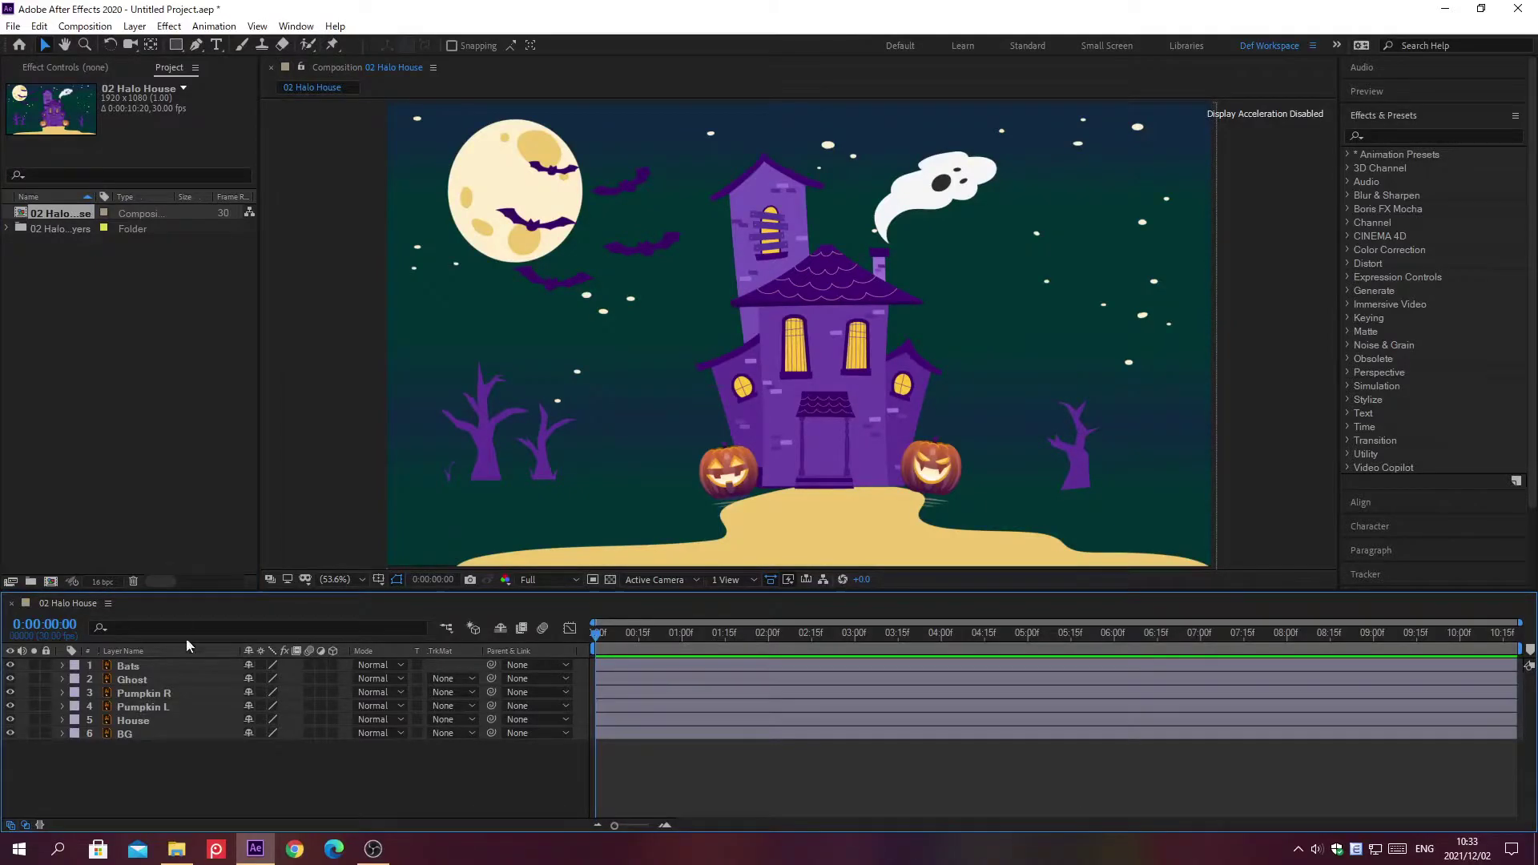
pyautogui.click(199, 679)
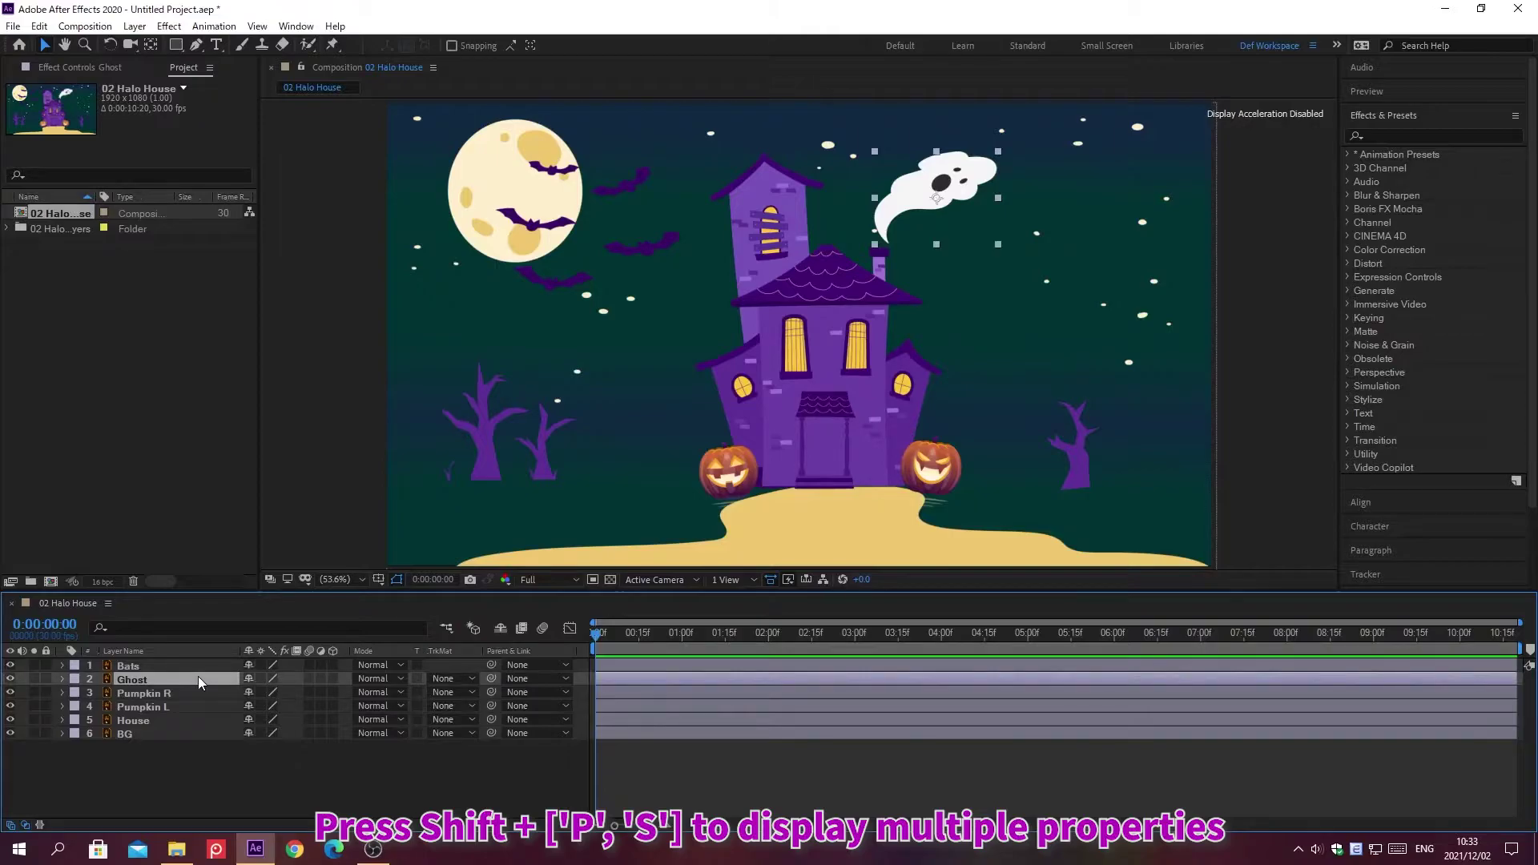
pyautogui.press('p')
pyautogui.hotkey('shift', 's')
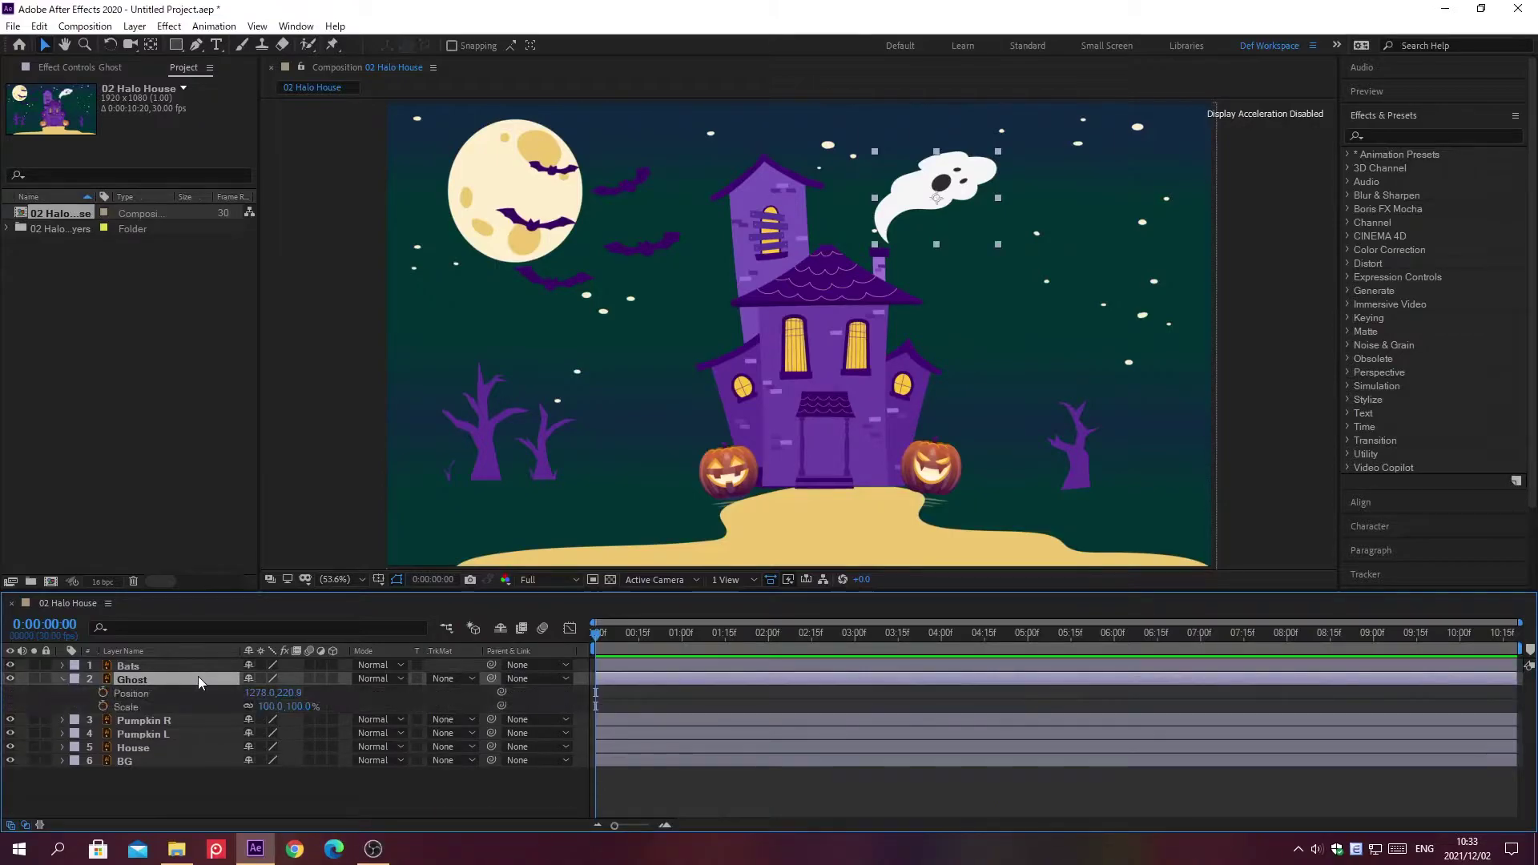
pyautogui.hotkey('alt', 'shift', 'j')
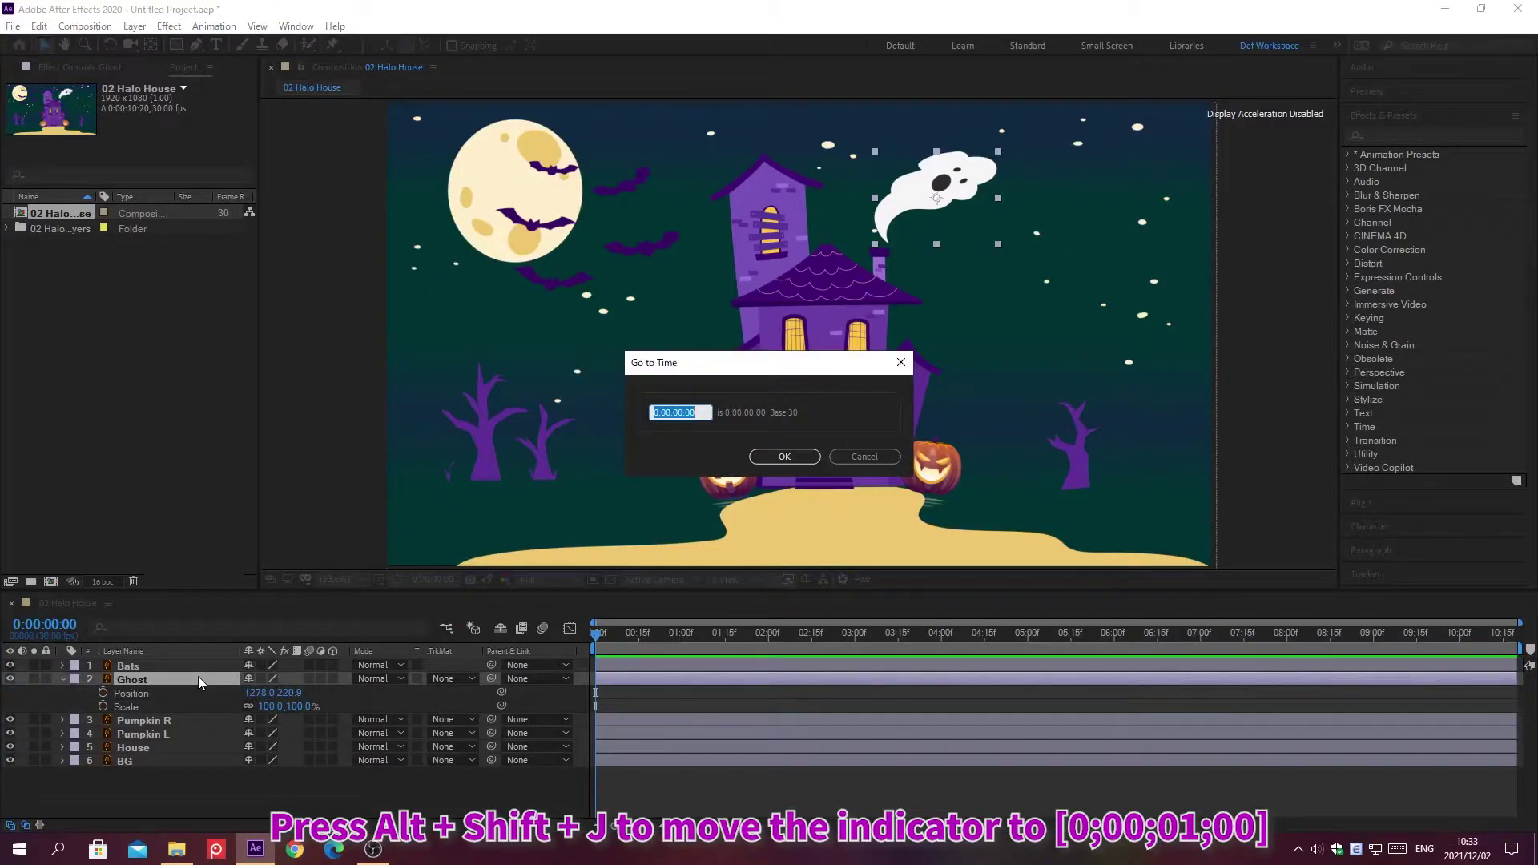
pyautogui.write('0;00;01;00')
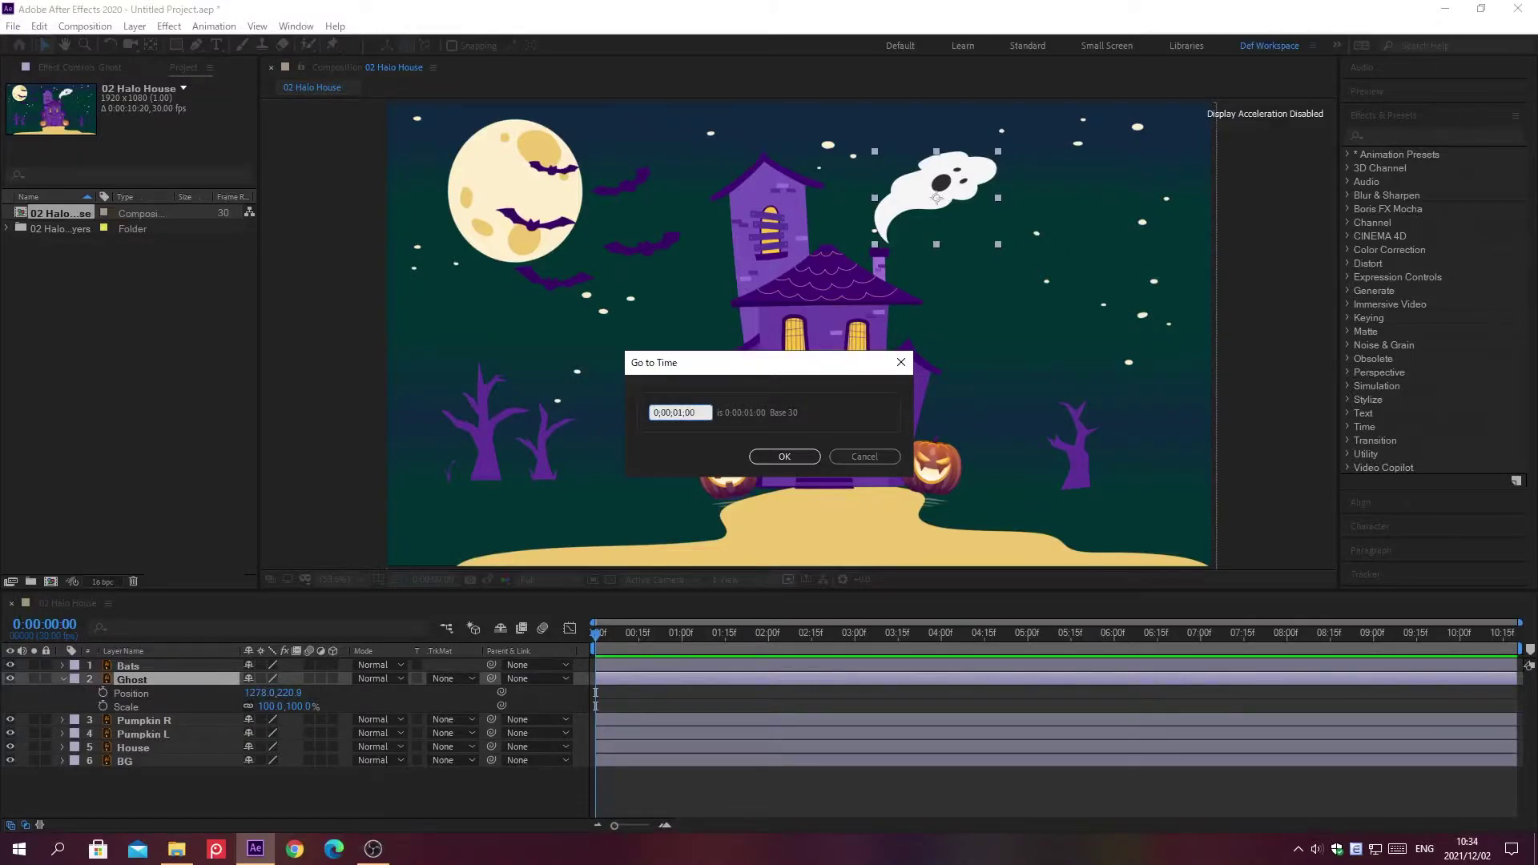
pyautogui.press('Return')
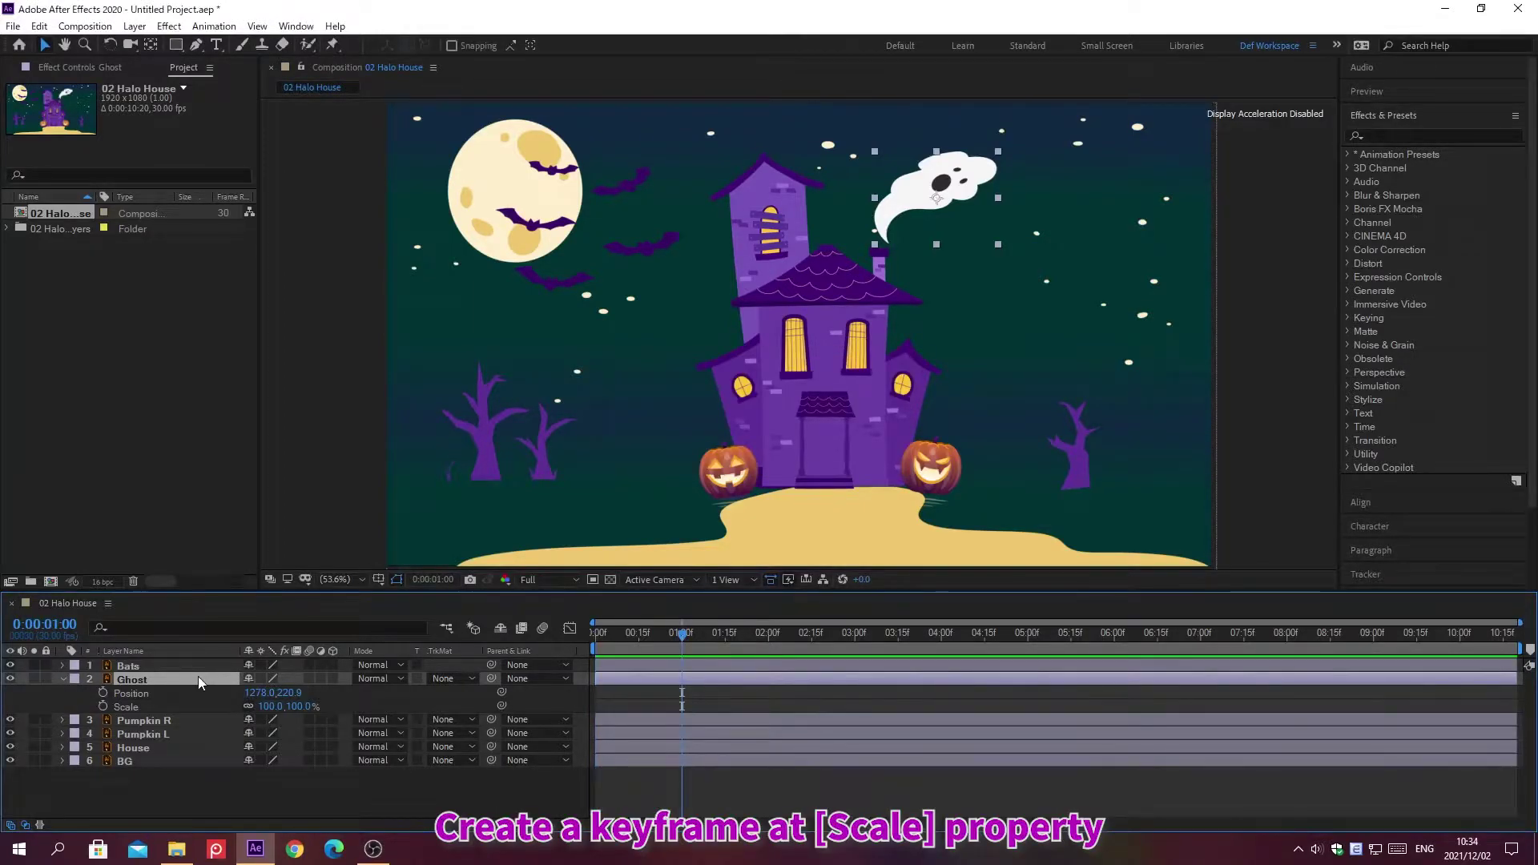
pyautogui.click(103, 706)
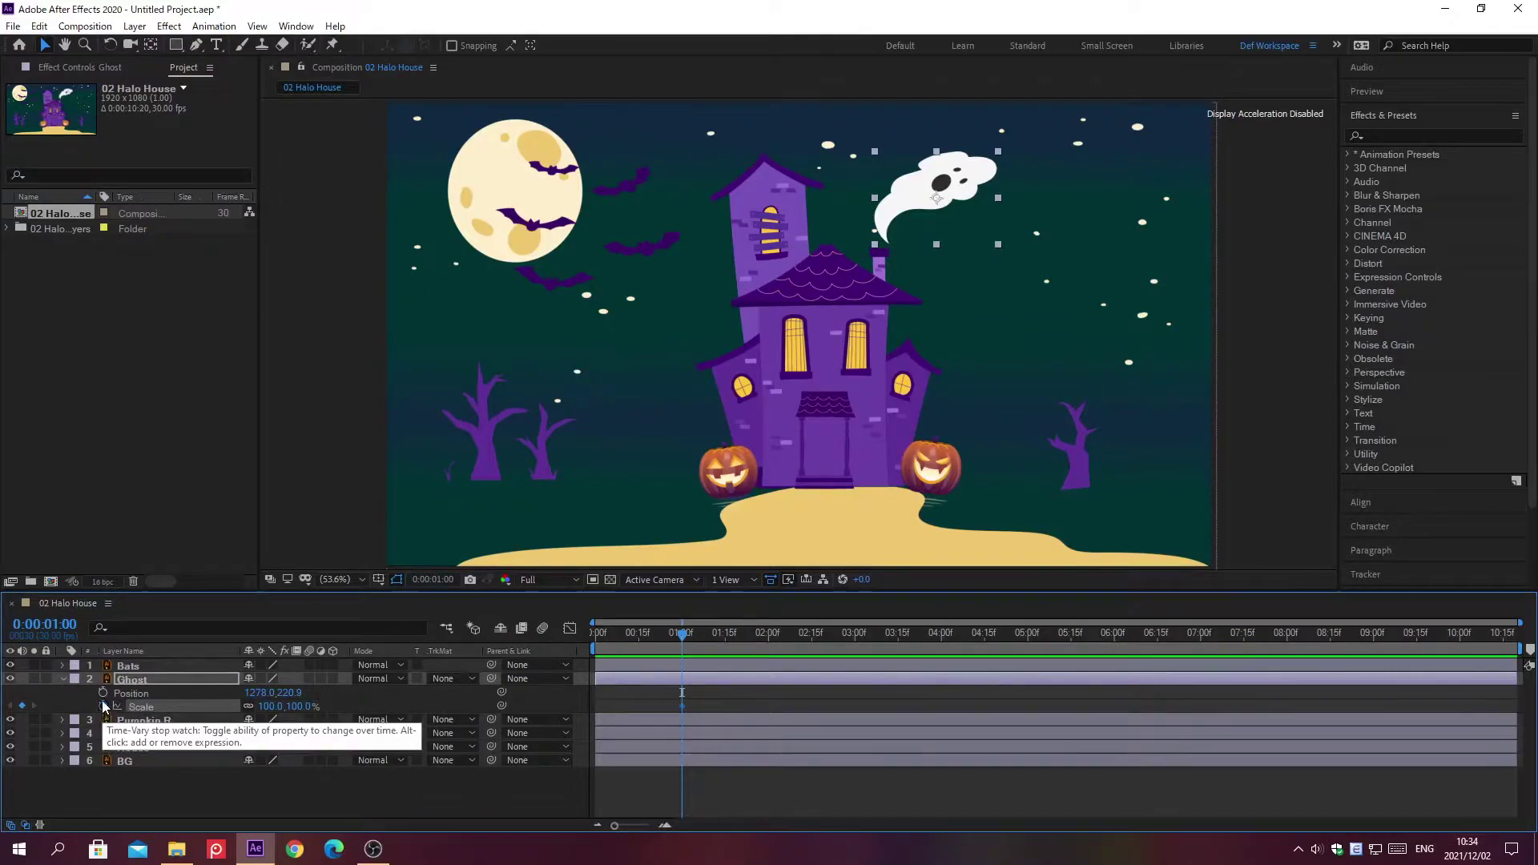
pyautogui.click(102, 694)
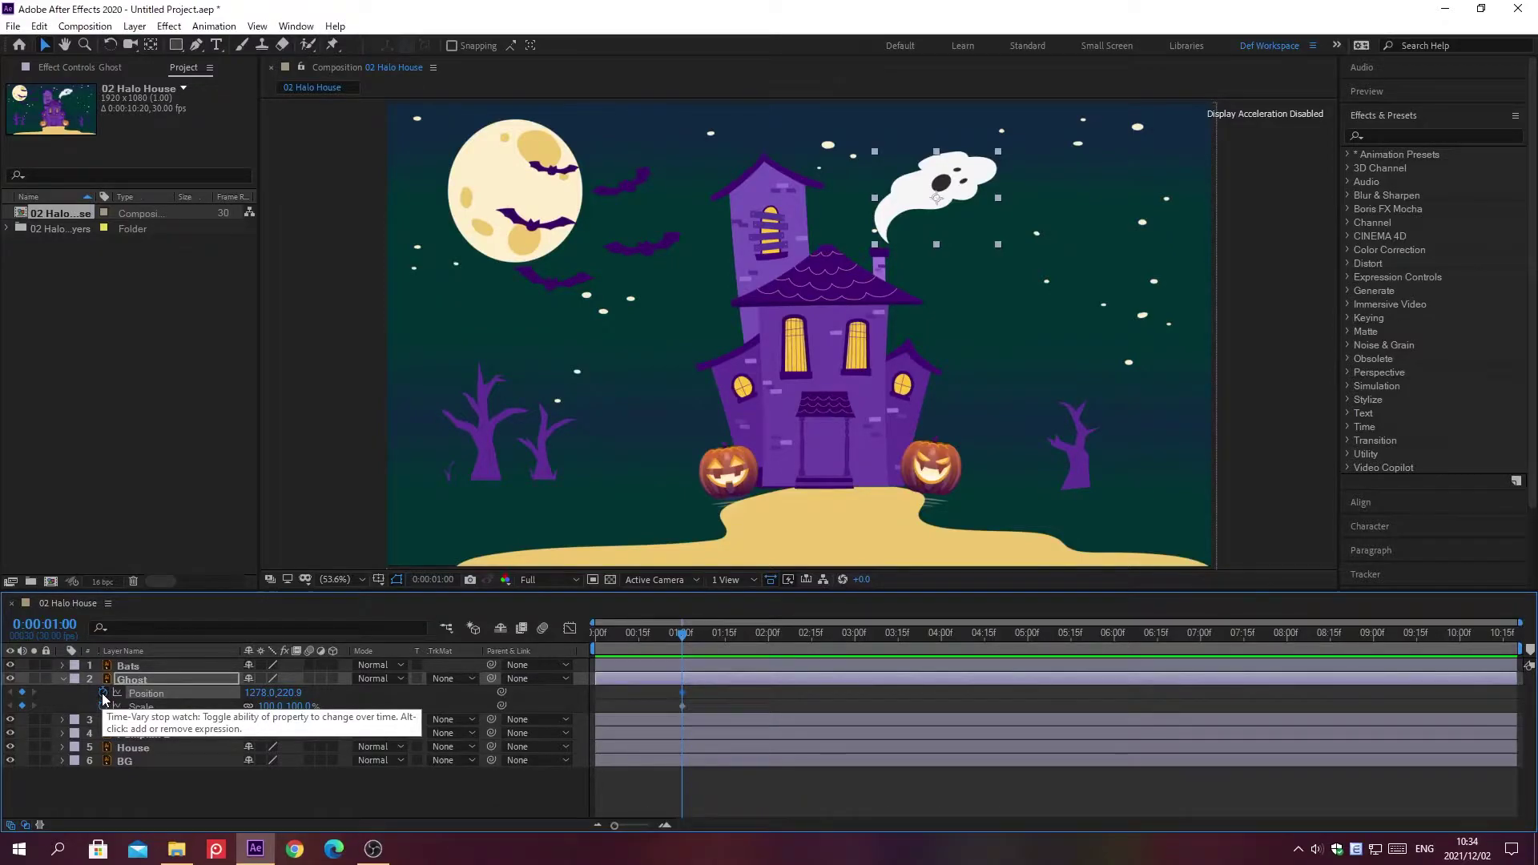
# At frame 0, set the Ghost's Scale to 0% and Position to 1147,382, then enter time 0;00;00;20.
pyautogui.press('Home')
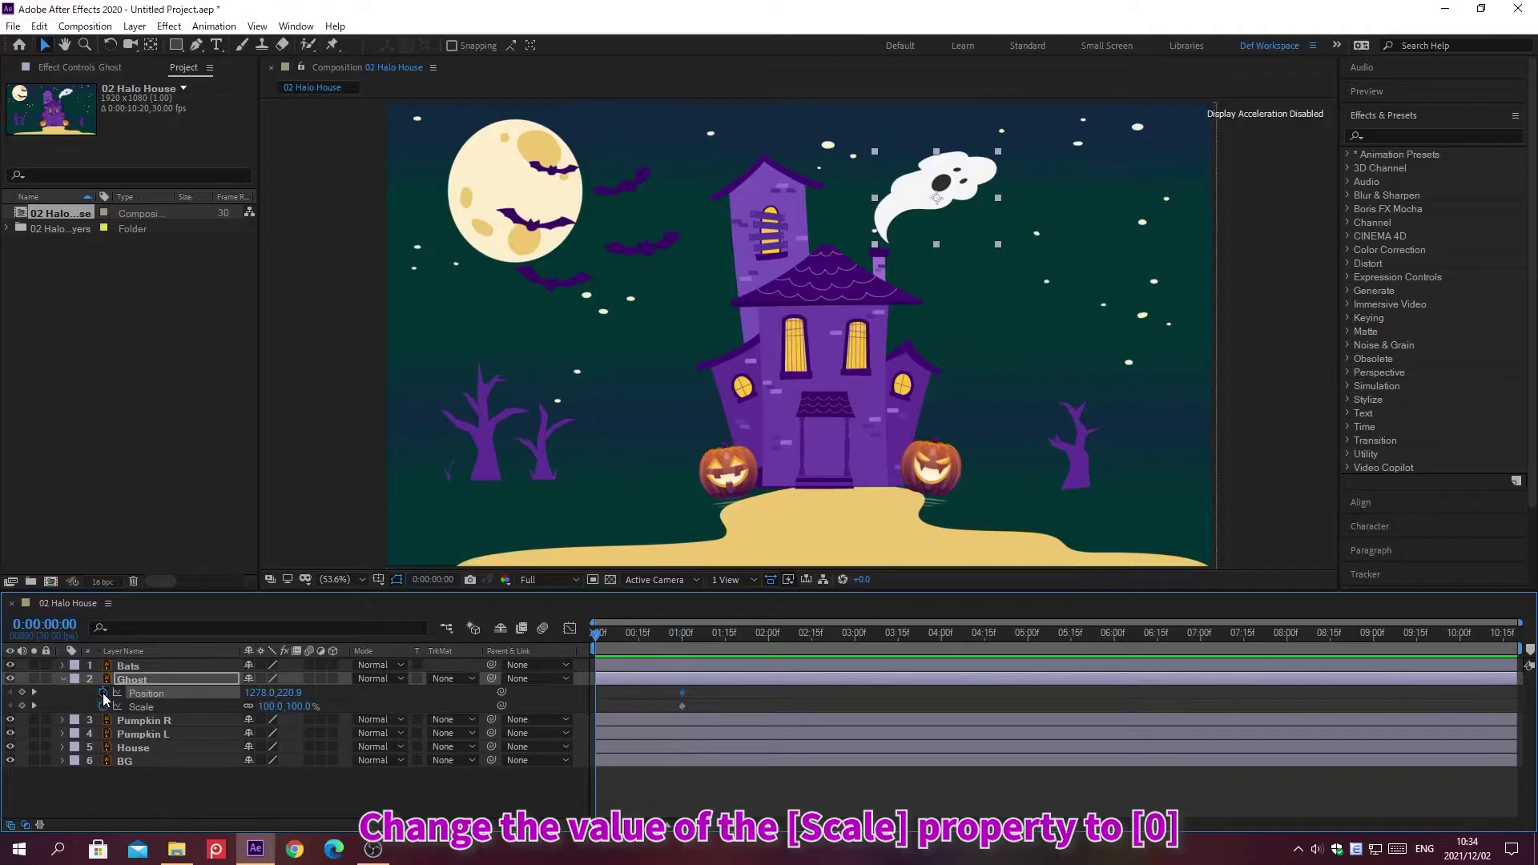
pyautogui.click(269, 706)
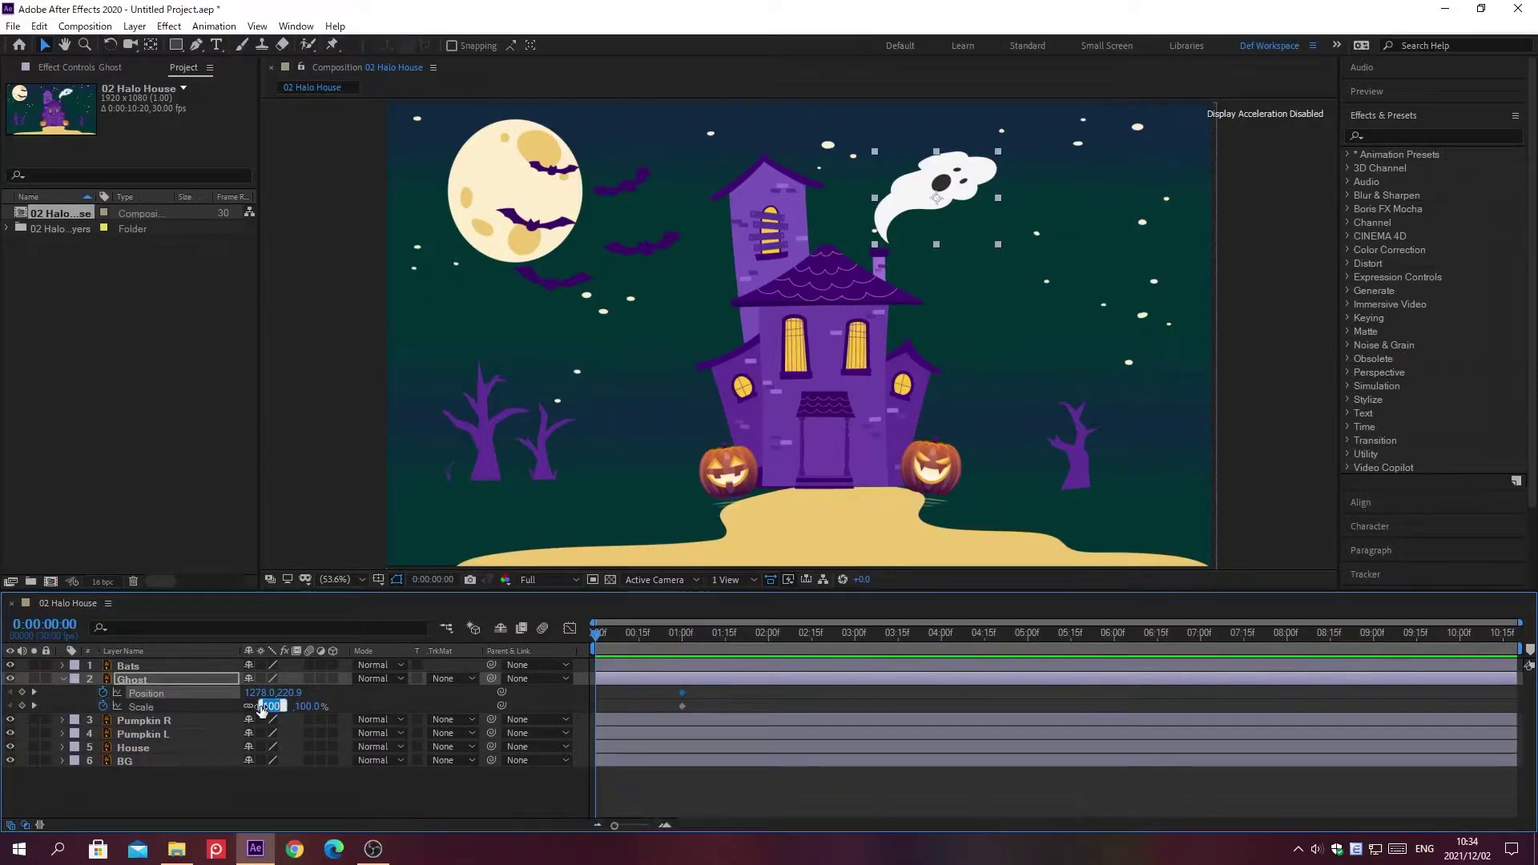
pyautogui.write('0')
pyautogui.press('Return')
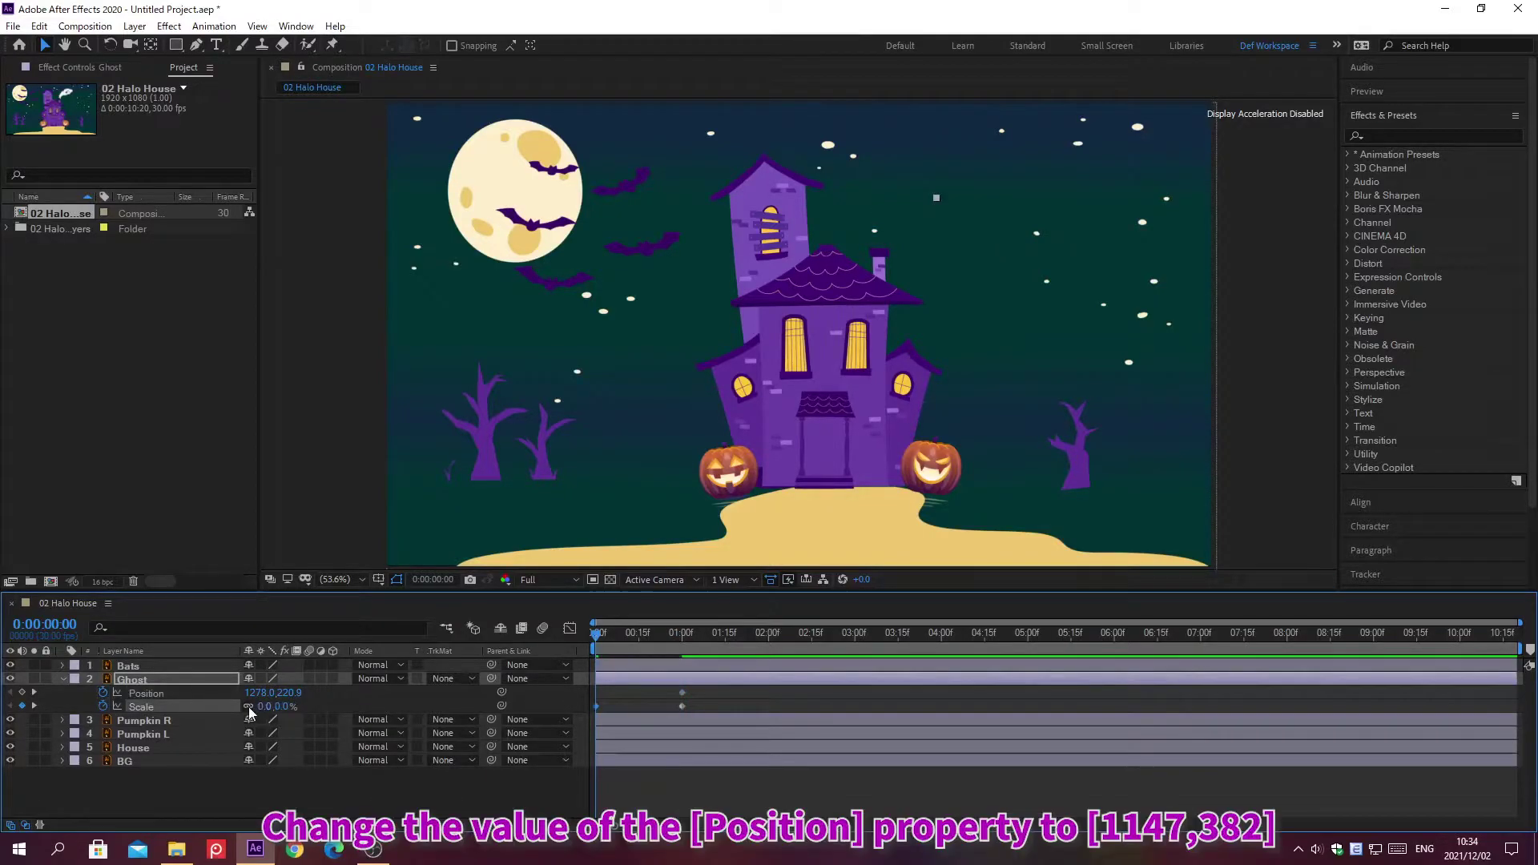
pyautogui.click(261, 693)
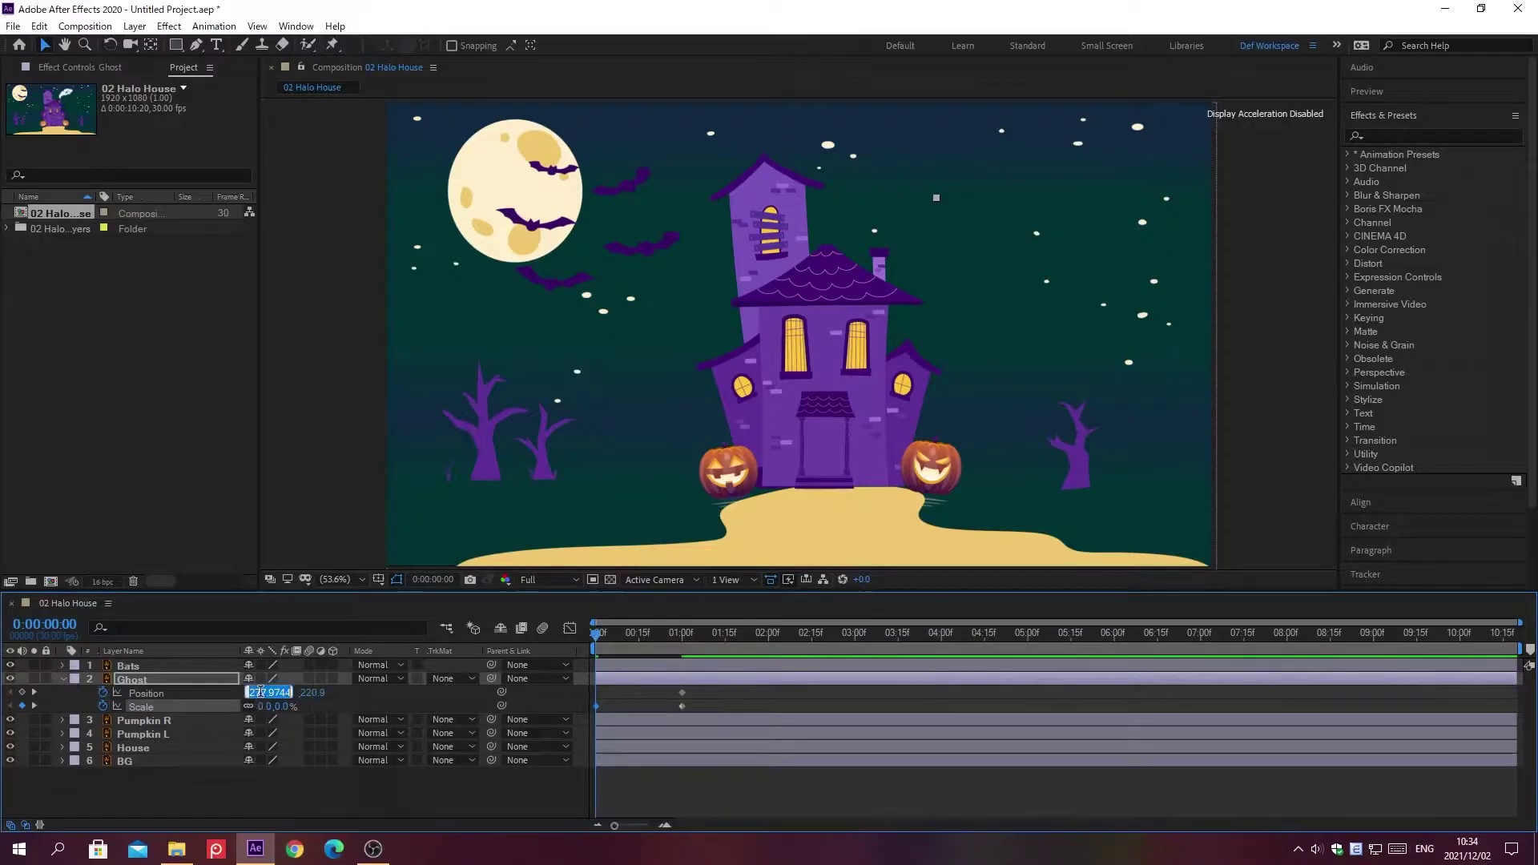
pyautogui.write('1147')
pyautogui.press('Tab')
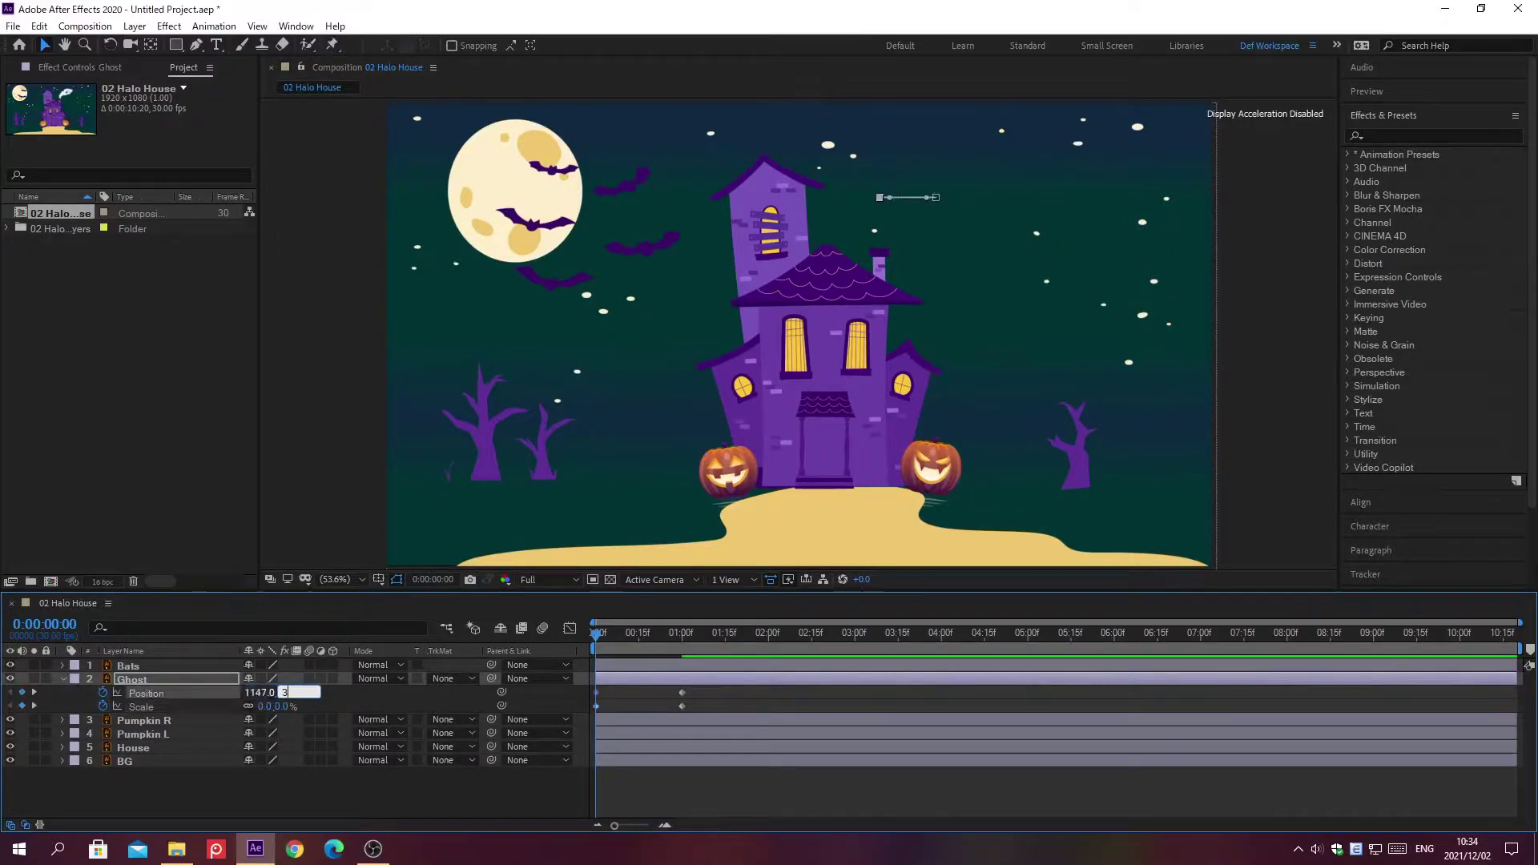
pyautogui.write('382')
pyautogui.press('Return')
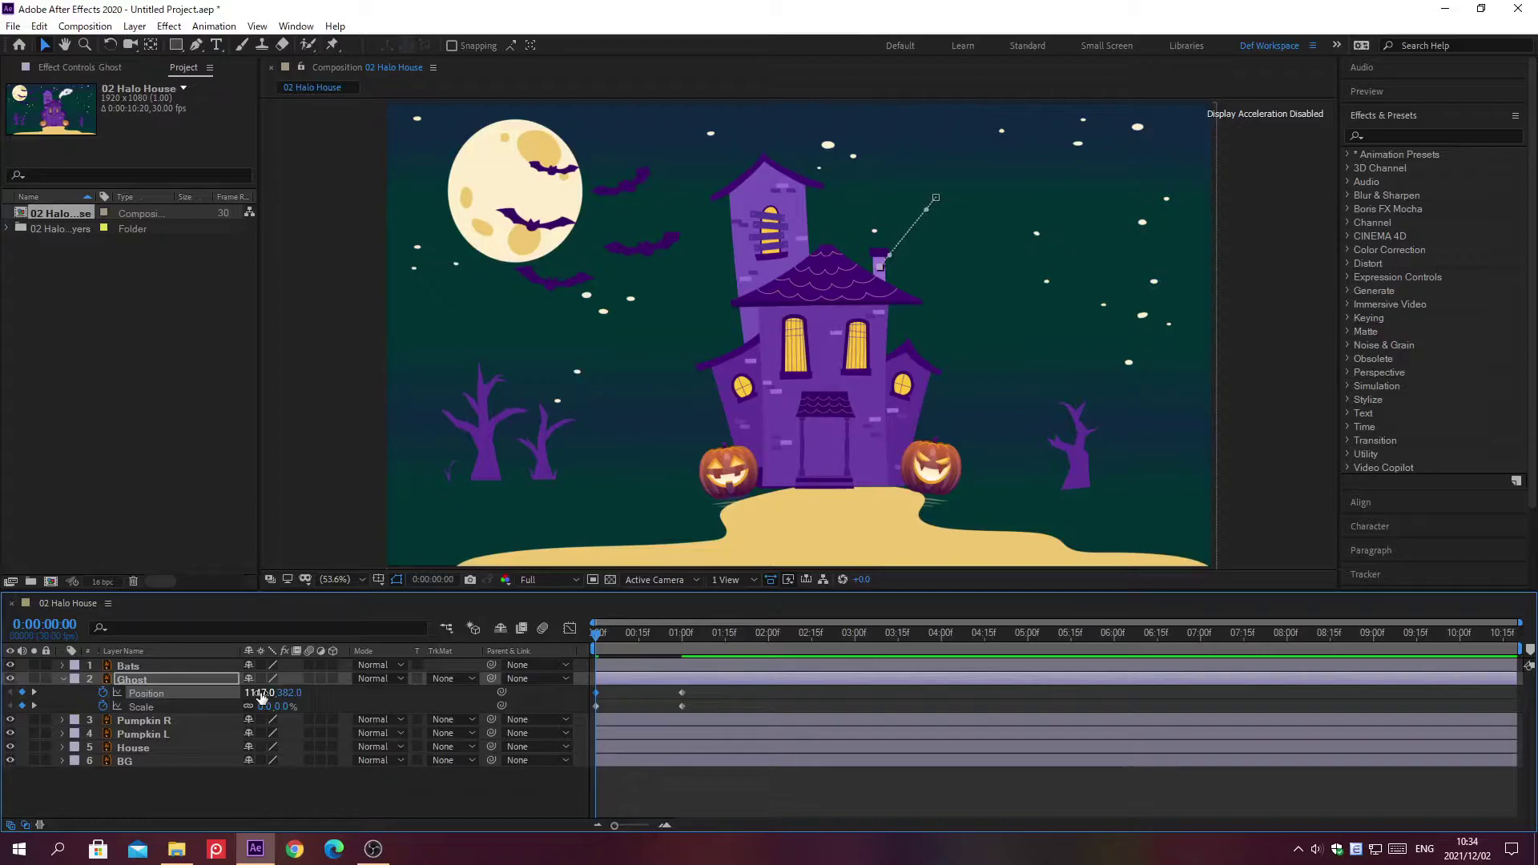
pyautogui.hotkey('alt', 'shift', 'j')
pyautogui.write('0;00;0')
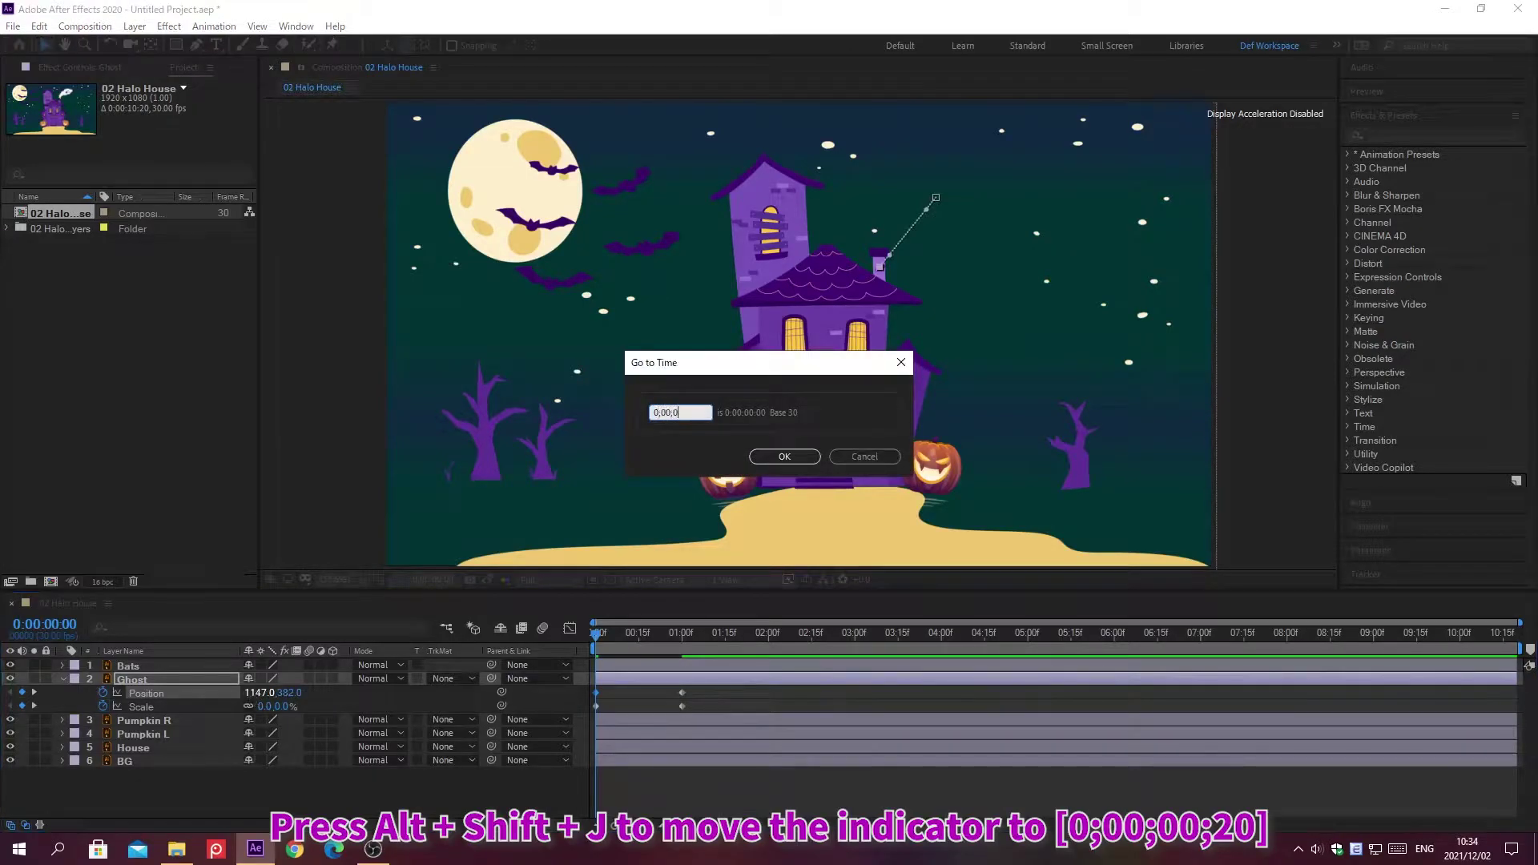
pyautogui.write('0;20')
# At frame 20, give the Ghost 50% Scale and Position 1150,350, then select the Bats layer.
pyautogui.press('Return')
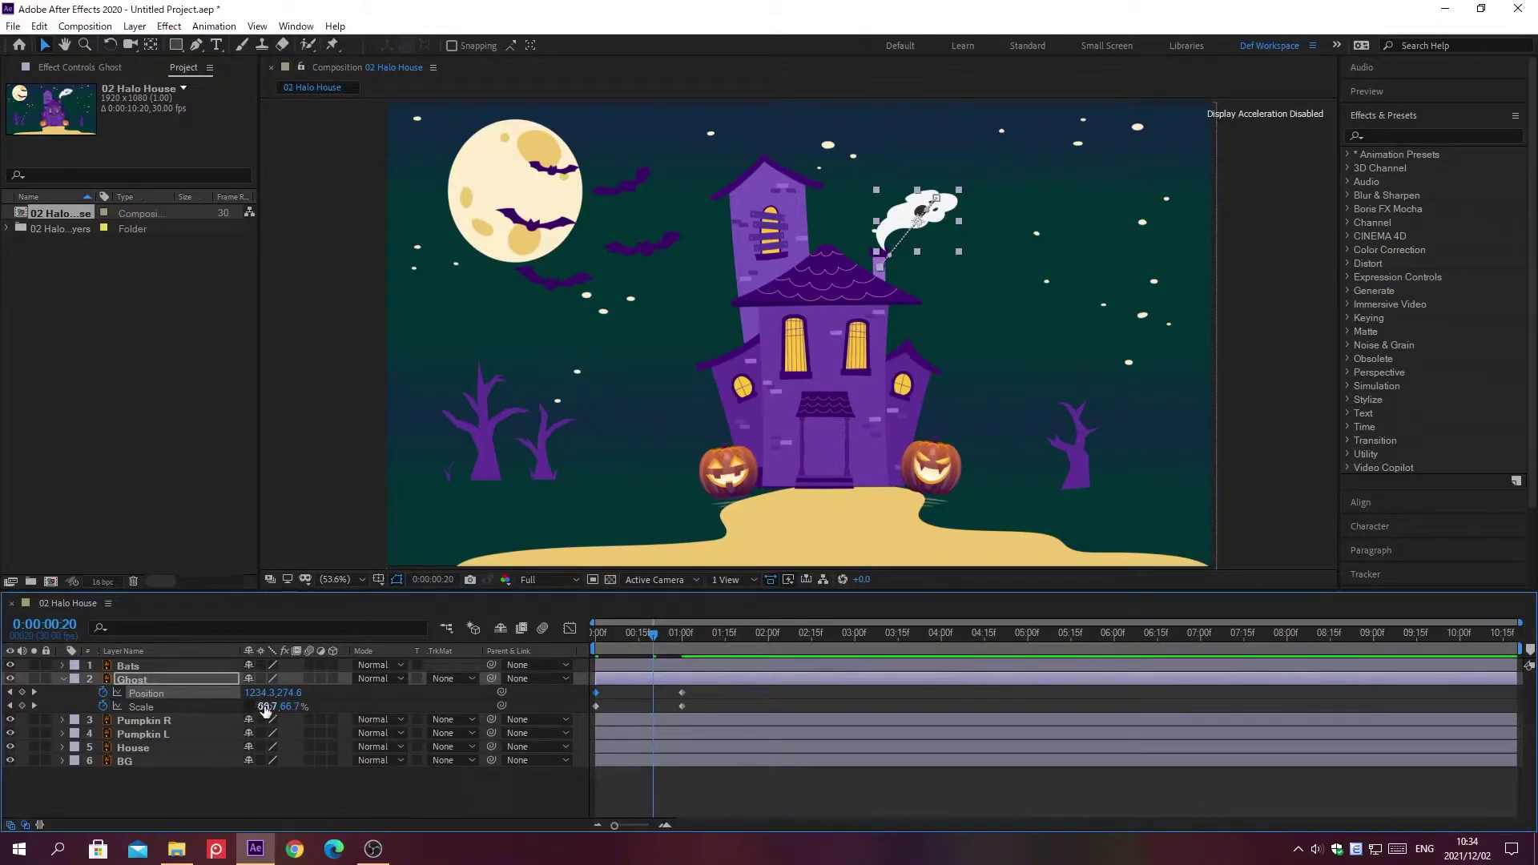
pyautogui.click(264, 705)
pyautogui.write('50')
pyautogui.press('Return')
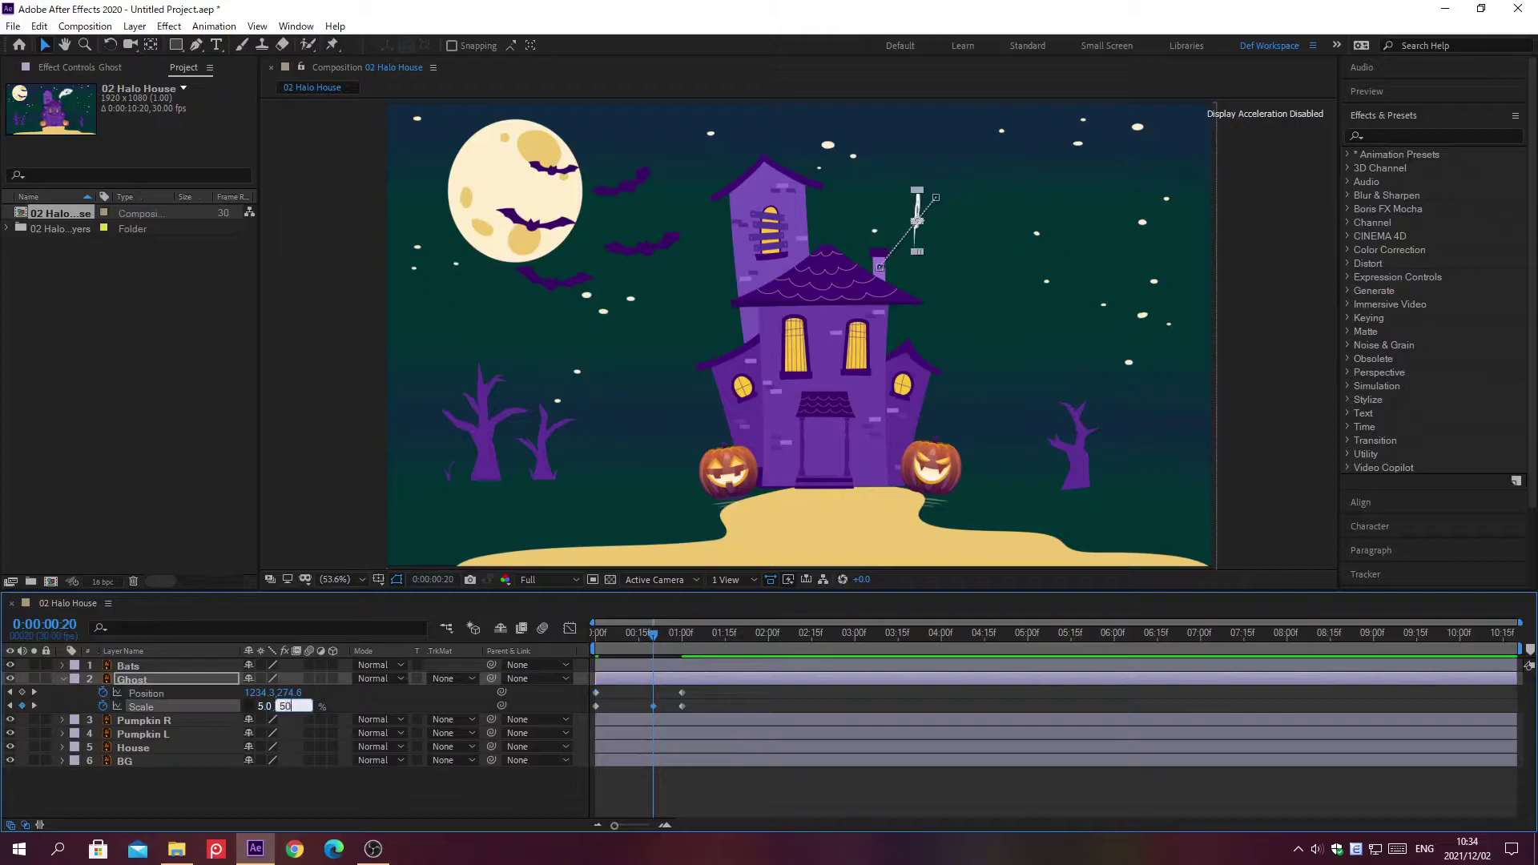
pyautogui.click(261, 693)
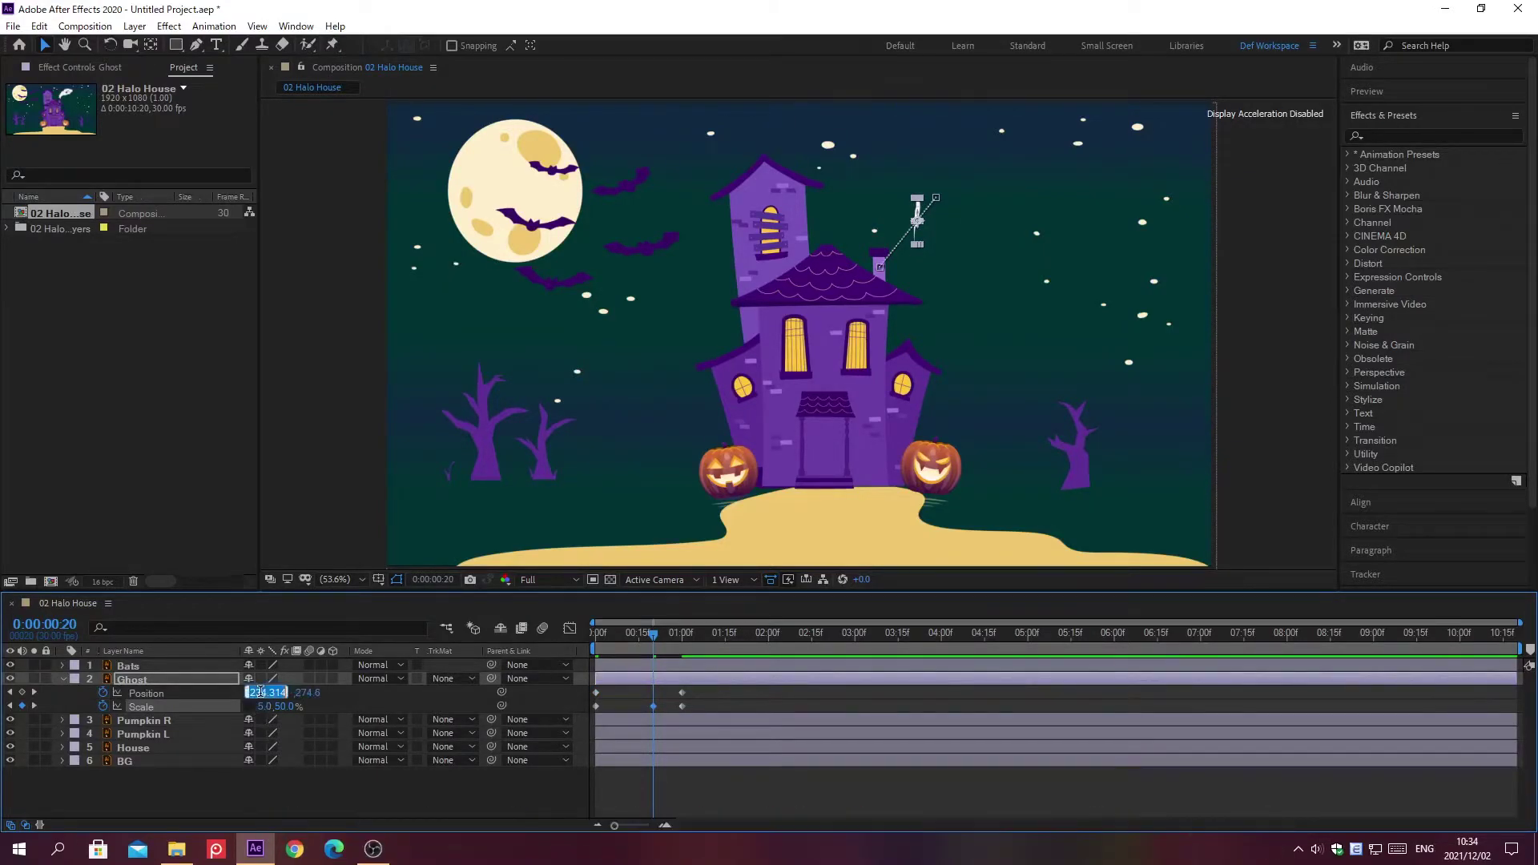
pyautogui.write('1150')
pyautogui.press('Tab')
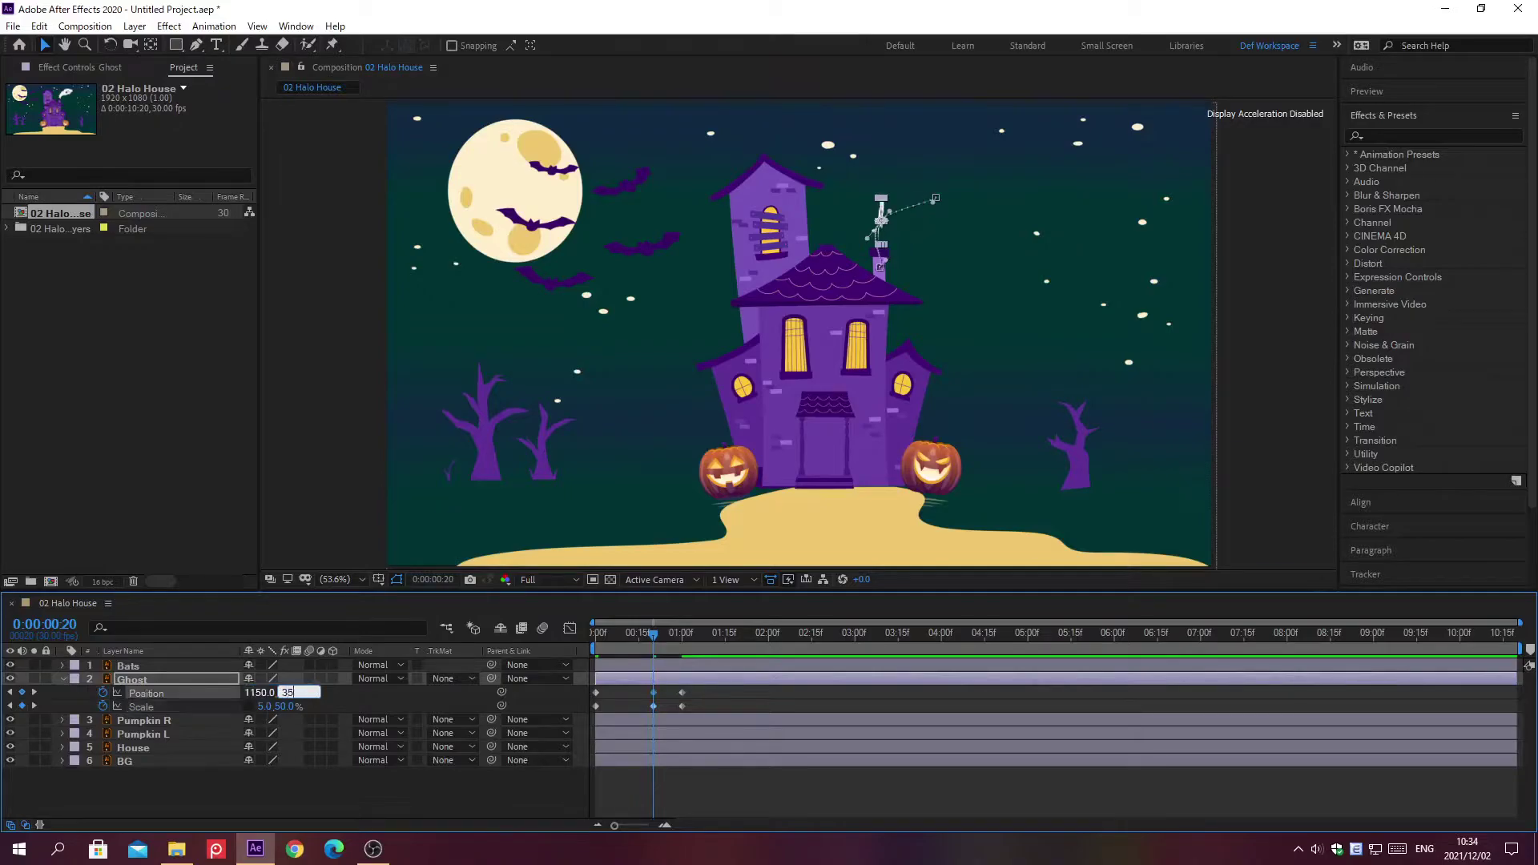
pyautogui.write('350')
pyautogui.press('Return')
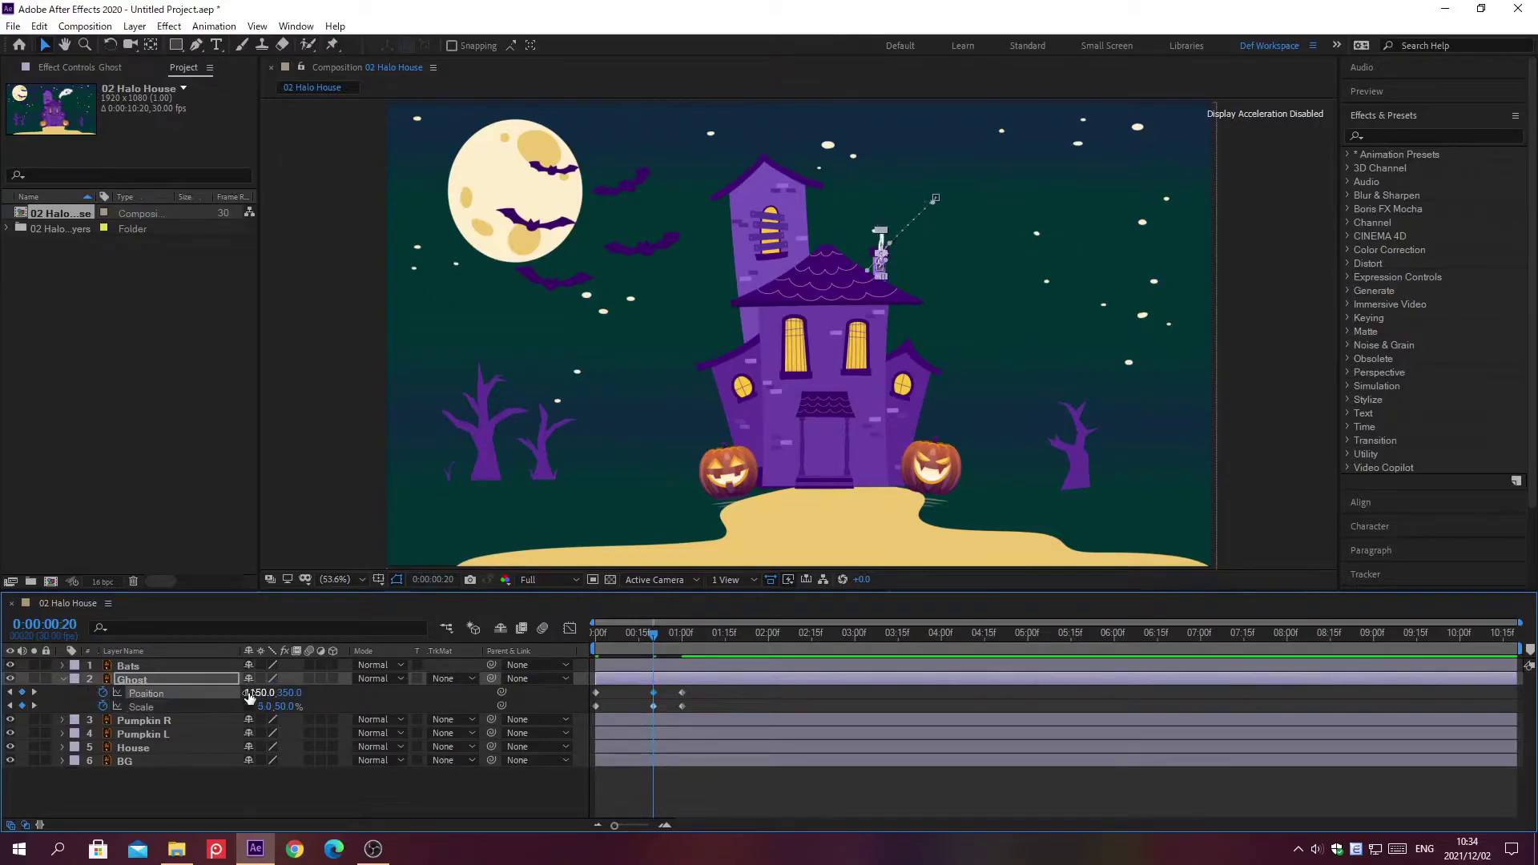
pyautogui.click(199, 663)
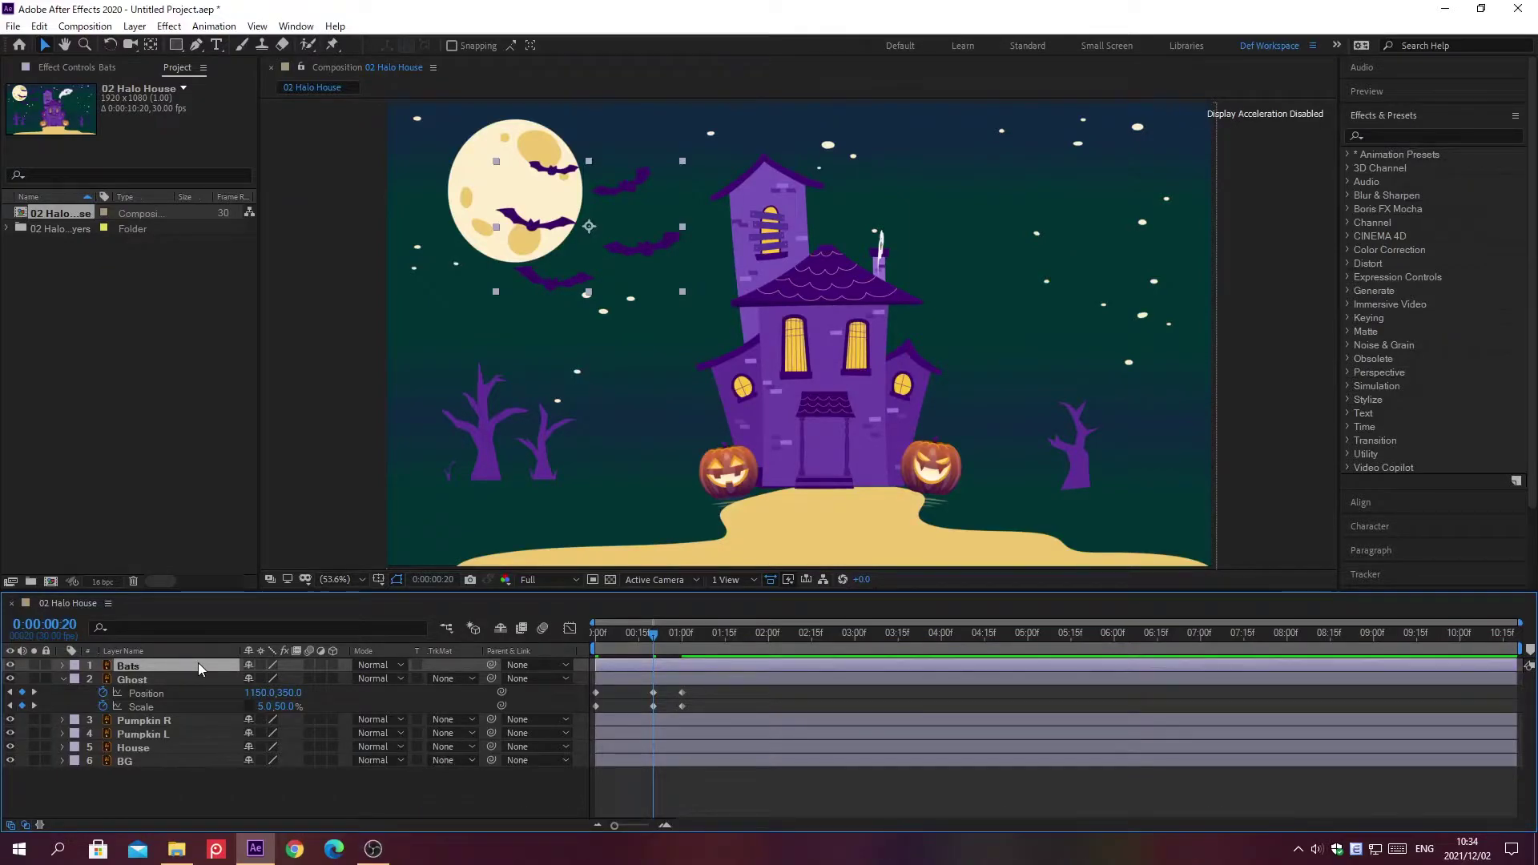
# Keyframe the Bats' Rotation and Scale at 0:20, starting Scale at 1%.
pyautogui.press('p')
pyautogui.hotkey('shift', 's')
pyautogui.hotkey('shift', 'r')
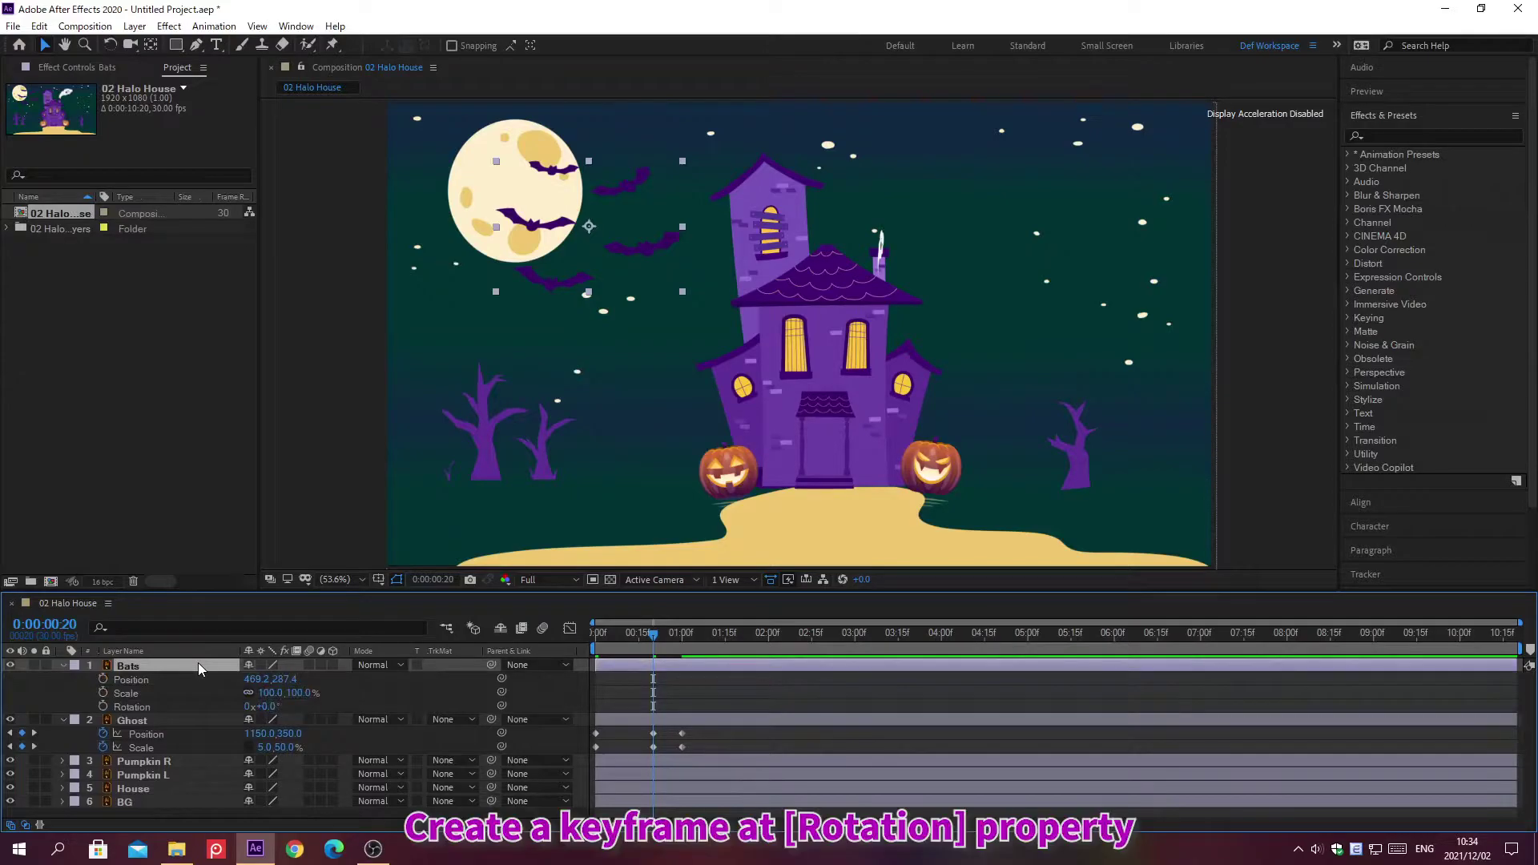
pyautogui.click(102, 706)
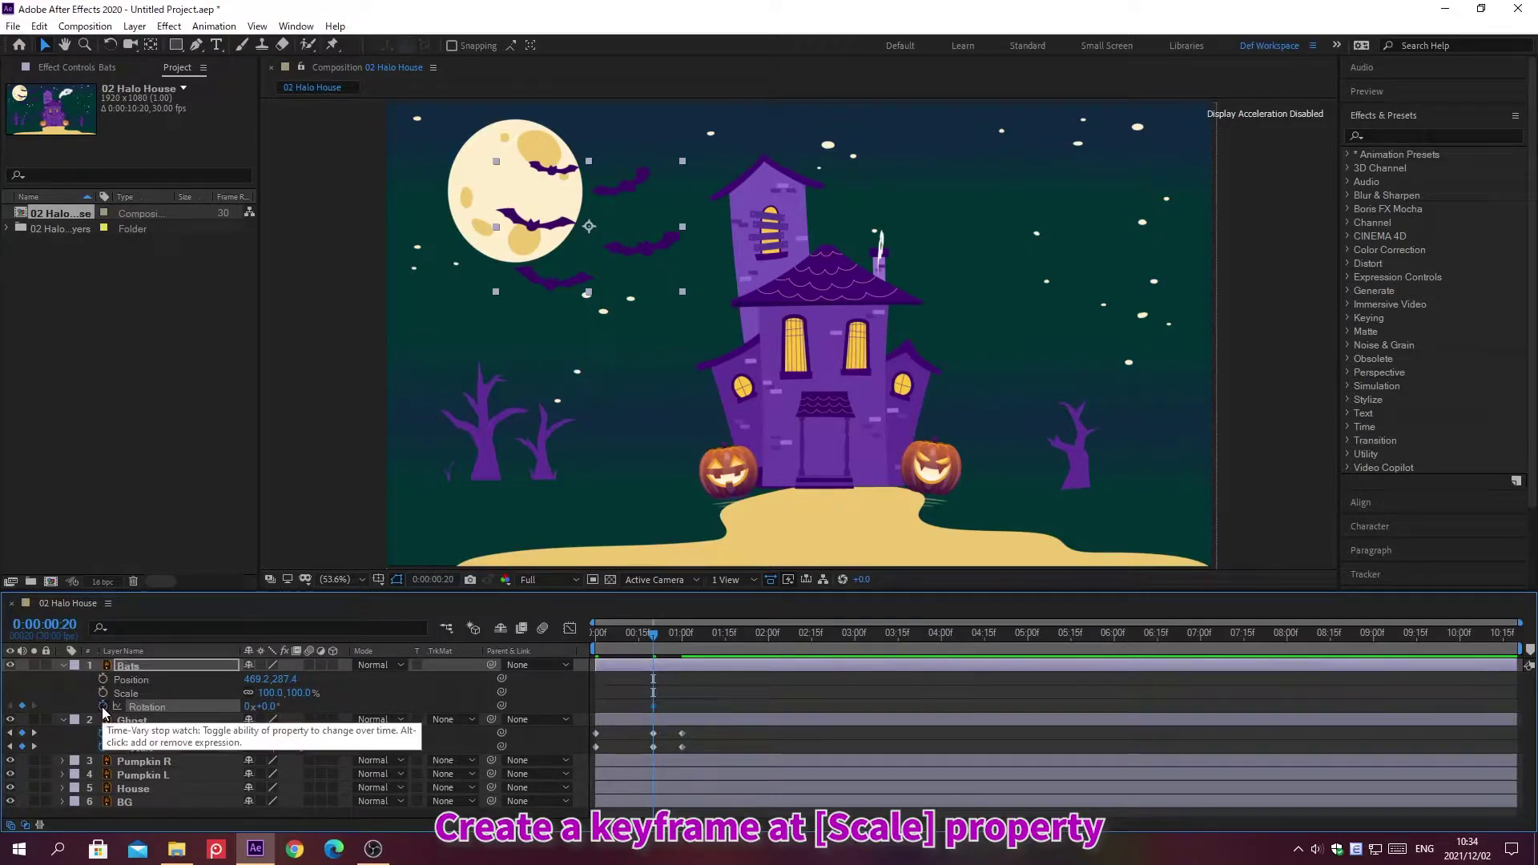
pyautogui.click(102, 694)
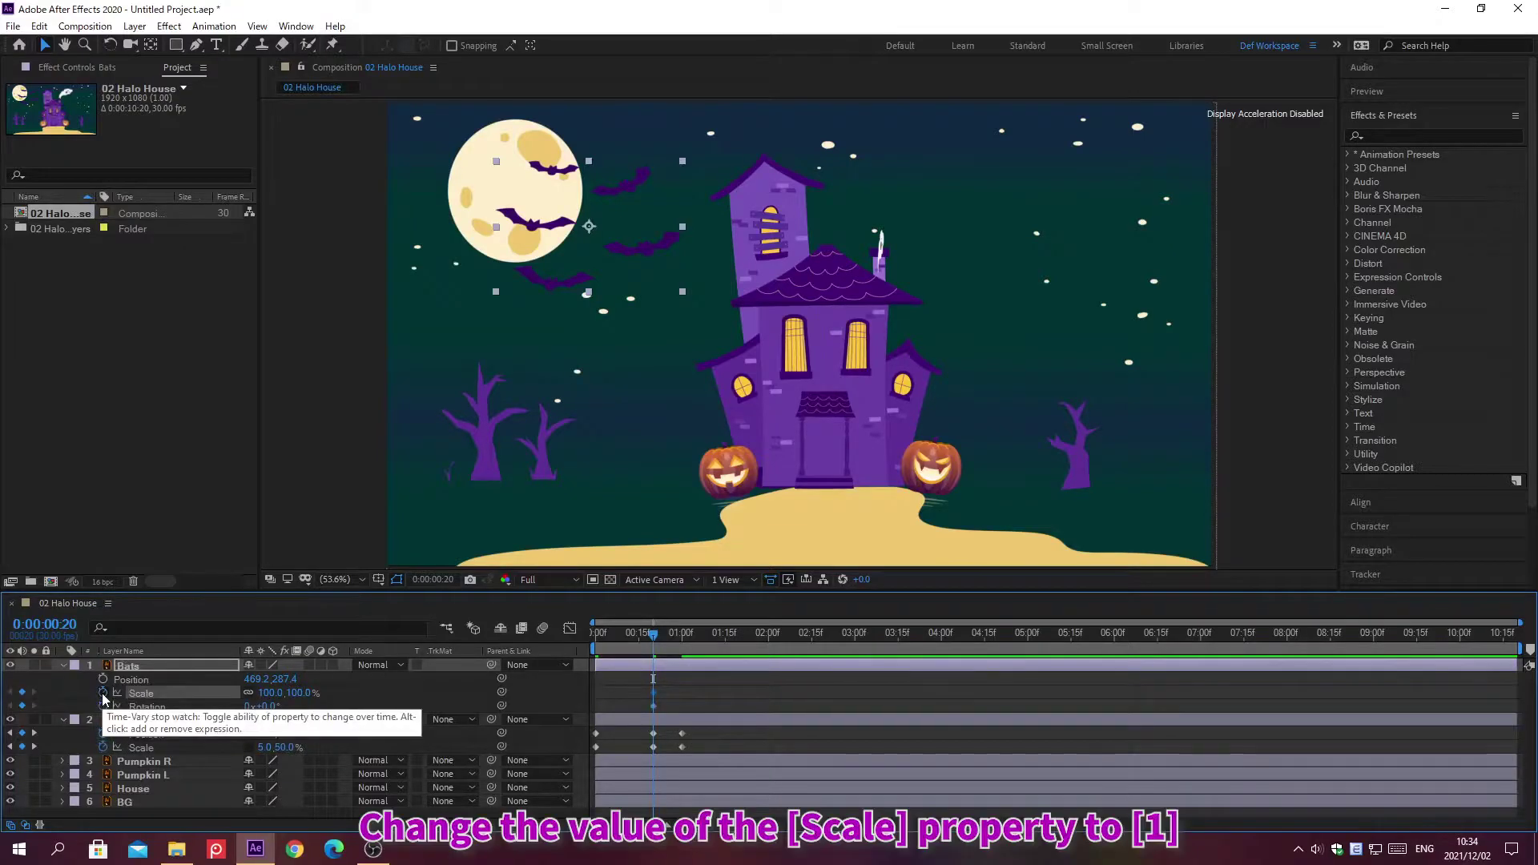
pyautogui.click(269, 693)
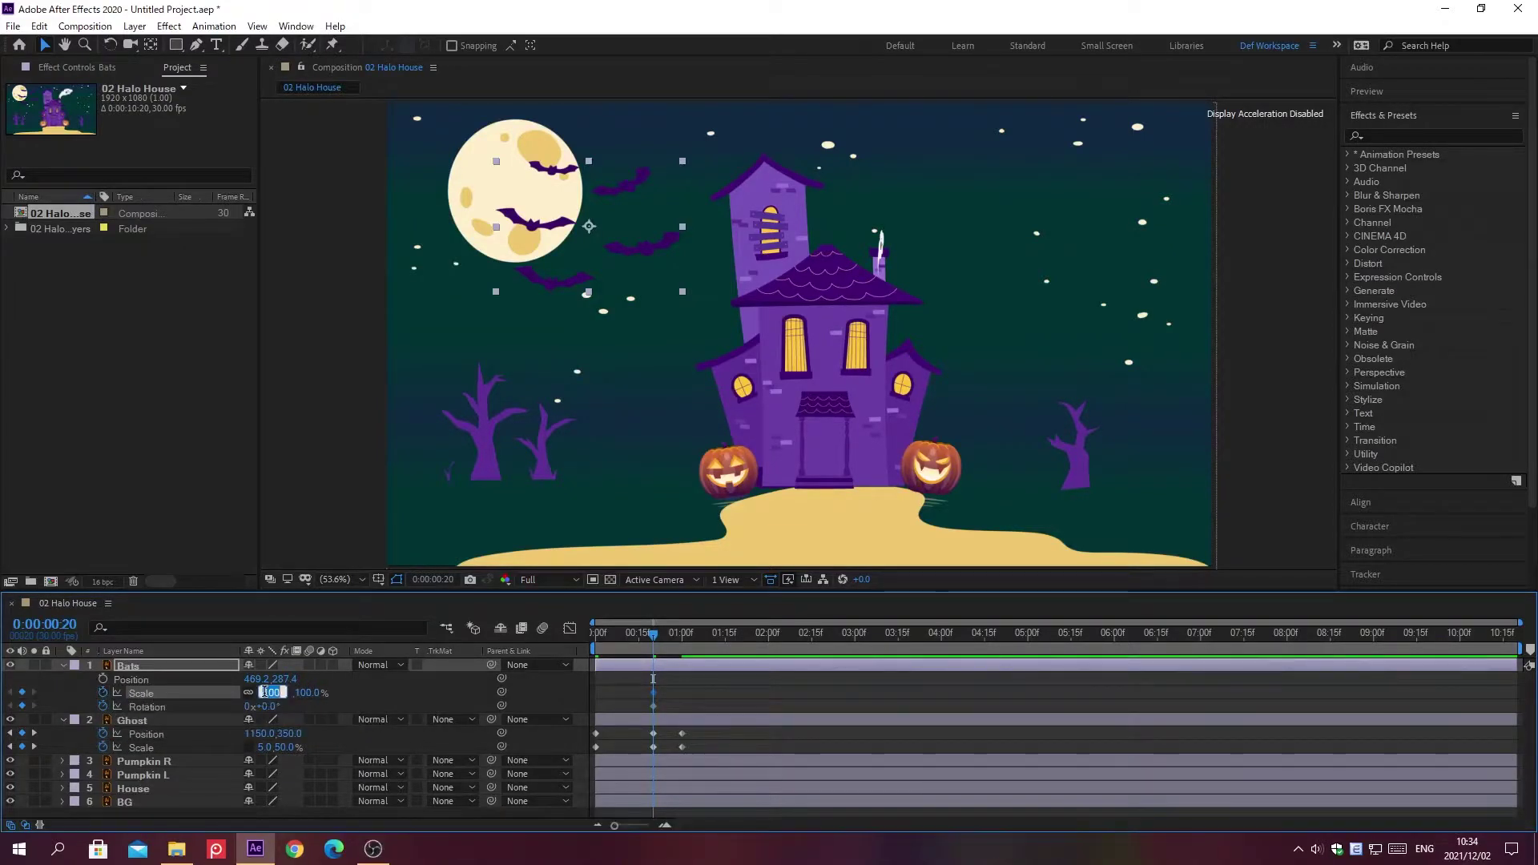
pyautogui.write('1')
pyautogui.press('Return')
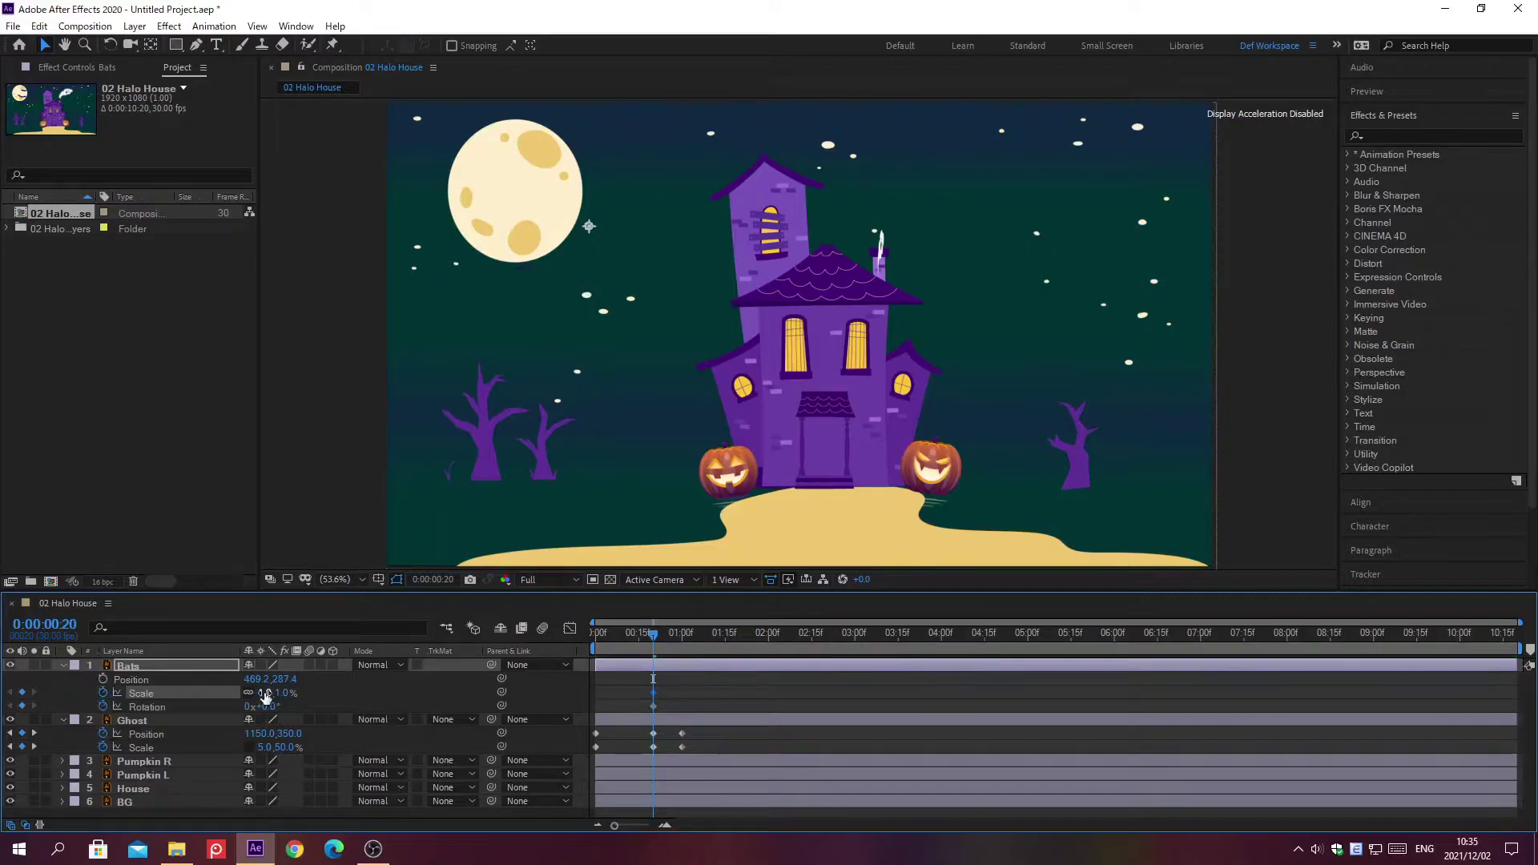
# At 0;00;01;12, set the Bats' Rotation to 13° and Scale to 77%.
pyautogui.hotkey('alt', 'shift', 'j')
pyautogui.write('0')
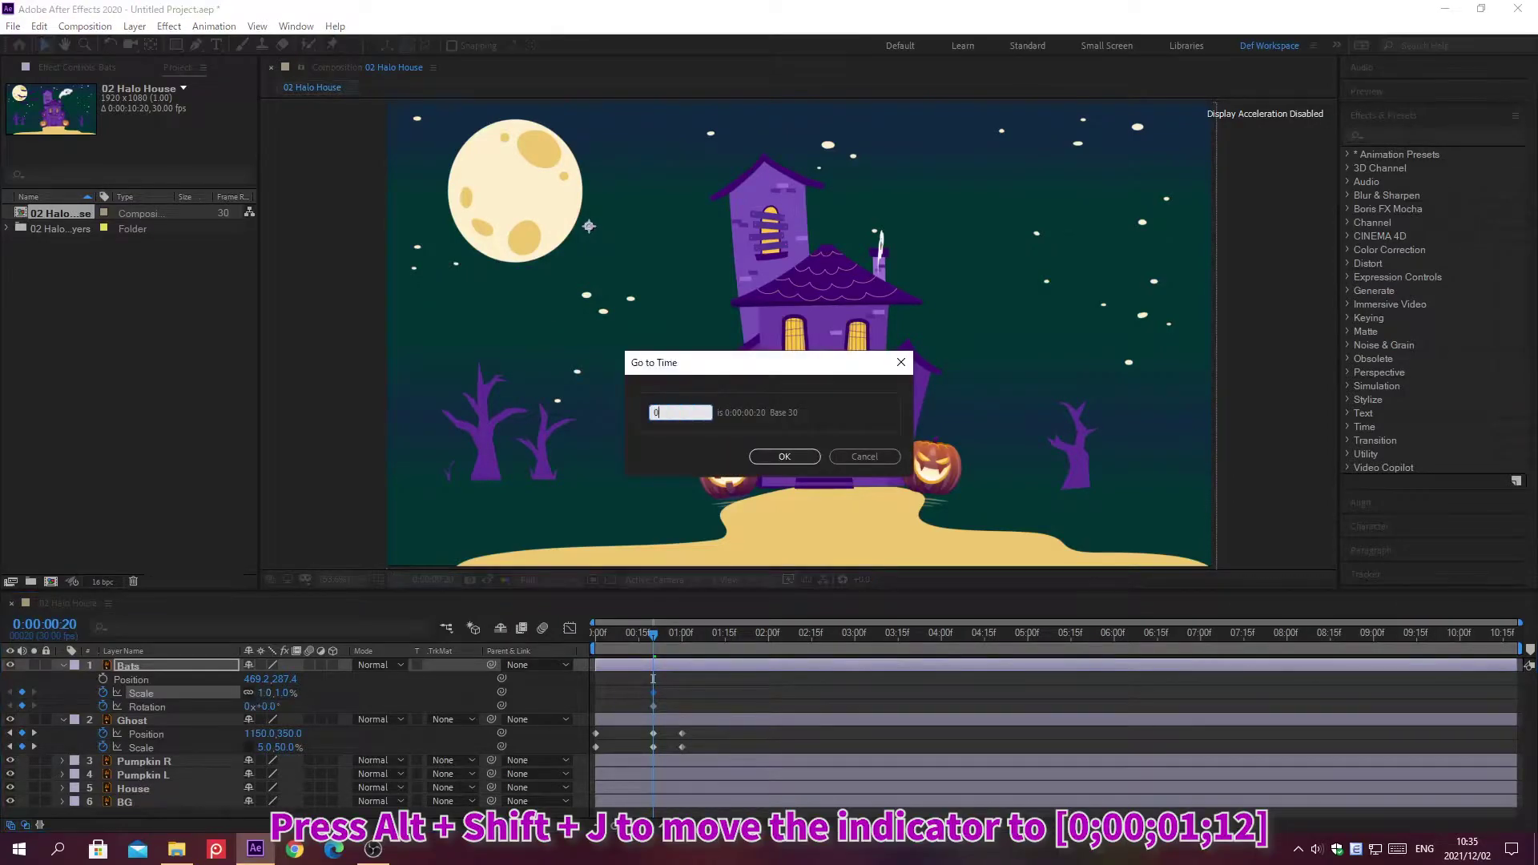
pyautogui.write(';00;01;12')
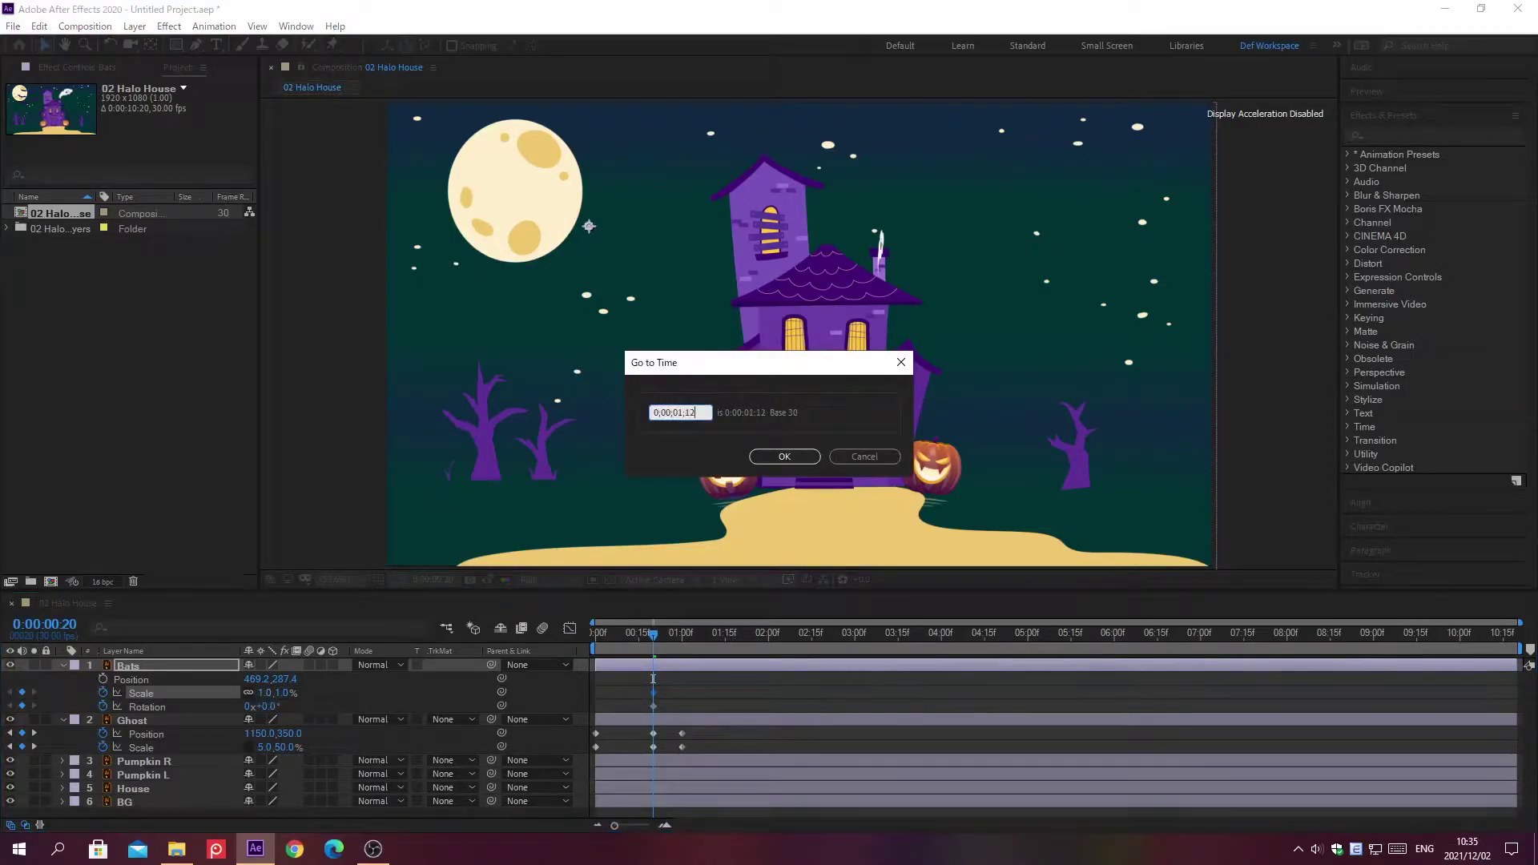
pyautogui.press('Return')
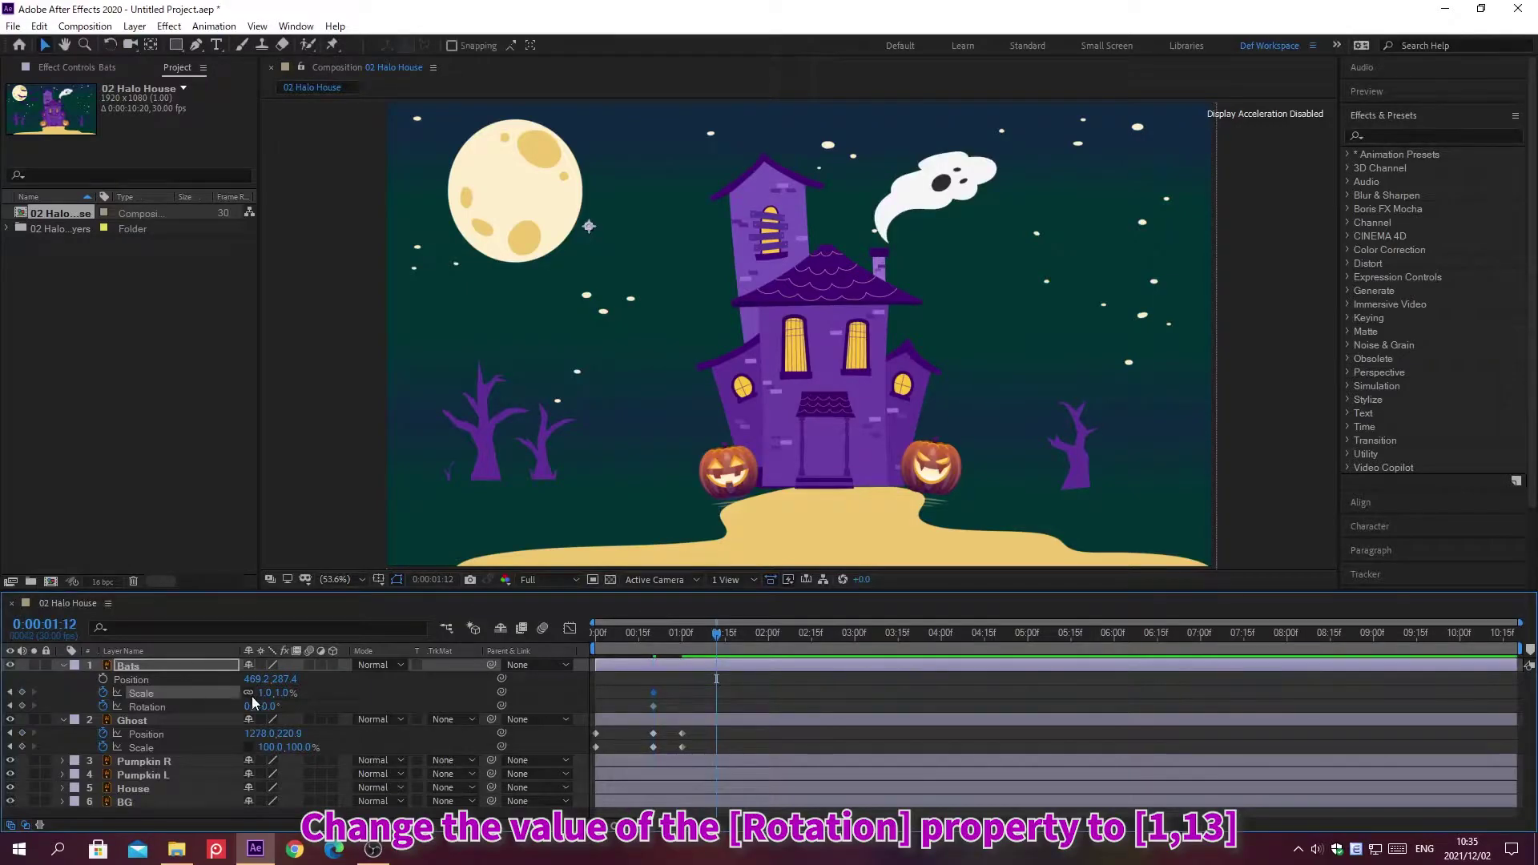
pyautogui.click(248, 706)
pyautogui.press('Tab')
pyautogui.write('13')
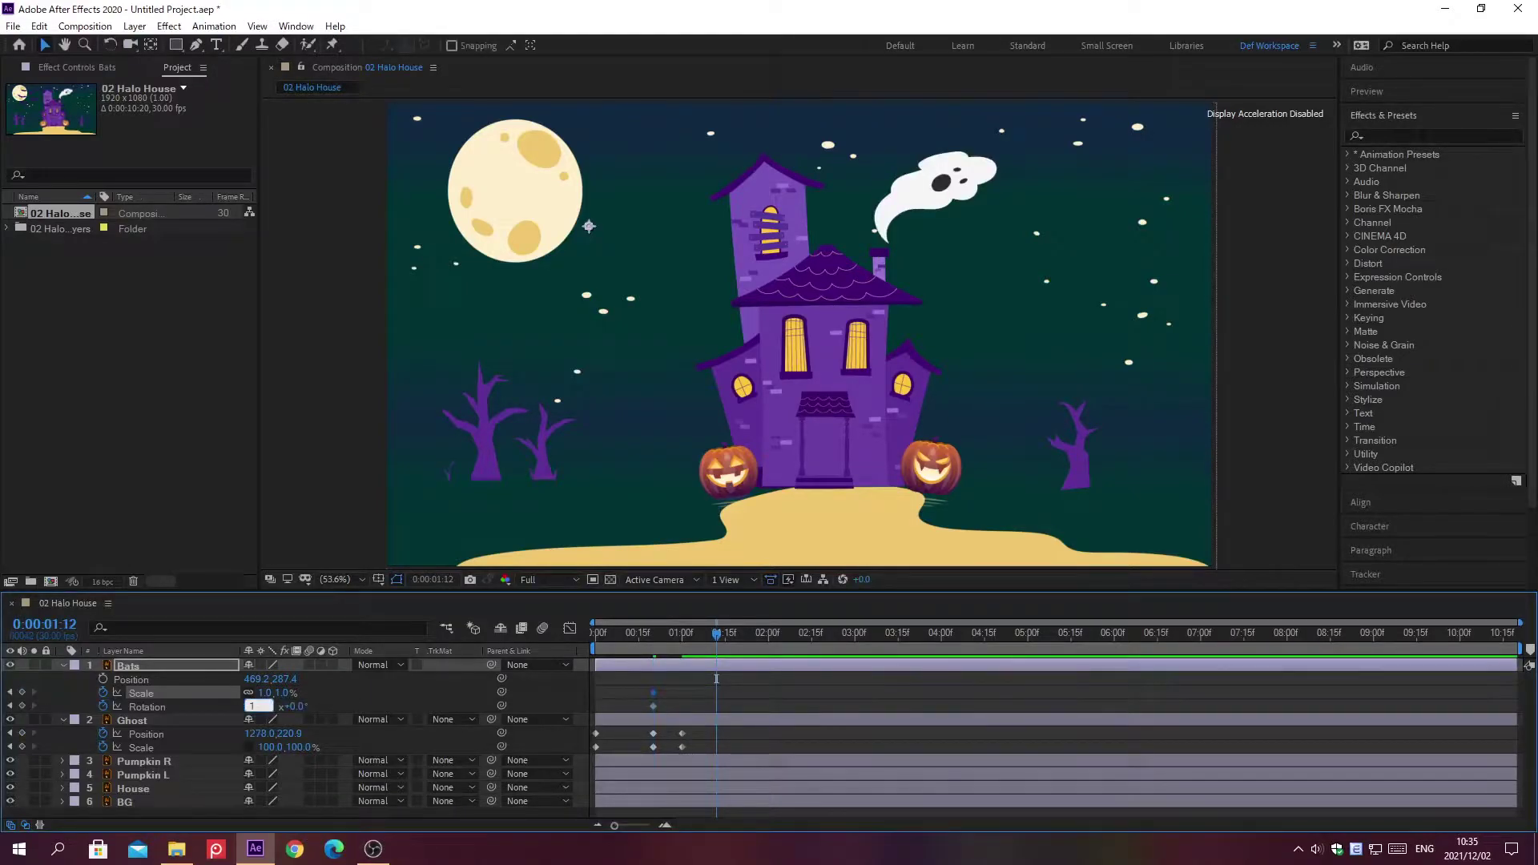
pyautogui.press('Return')
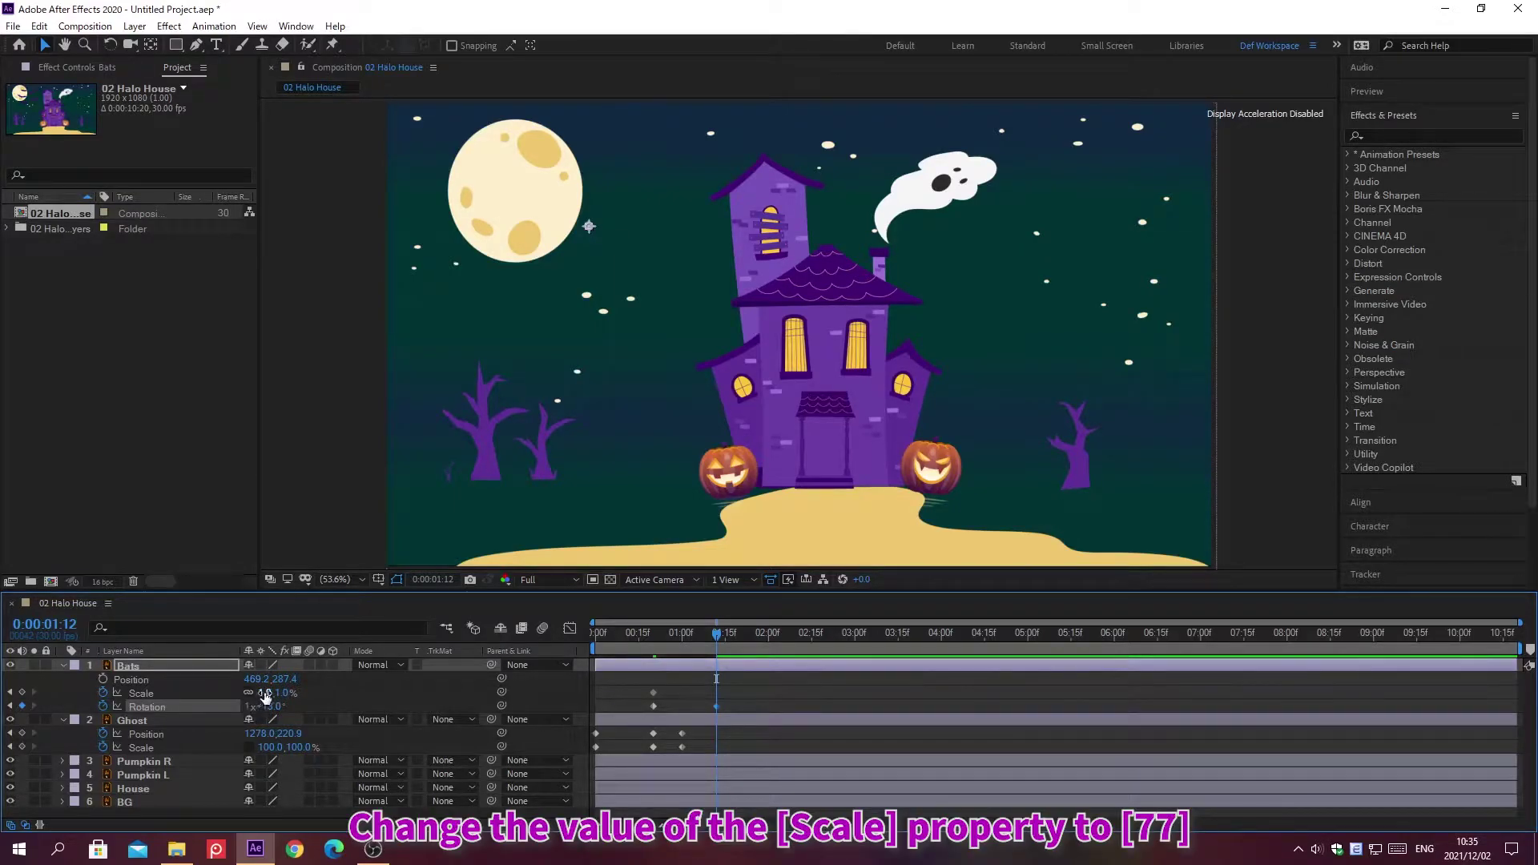
pyautogui.click(264, 693)
pyautogui.write('77')
pyautogui.press('Return')
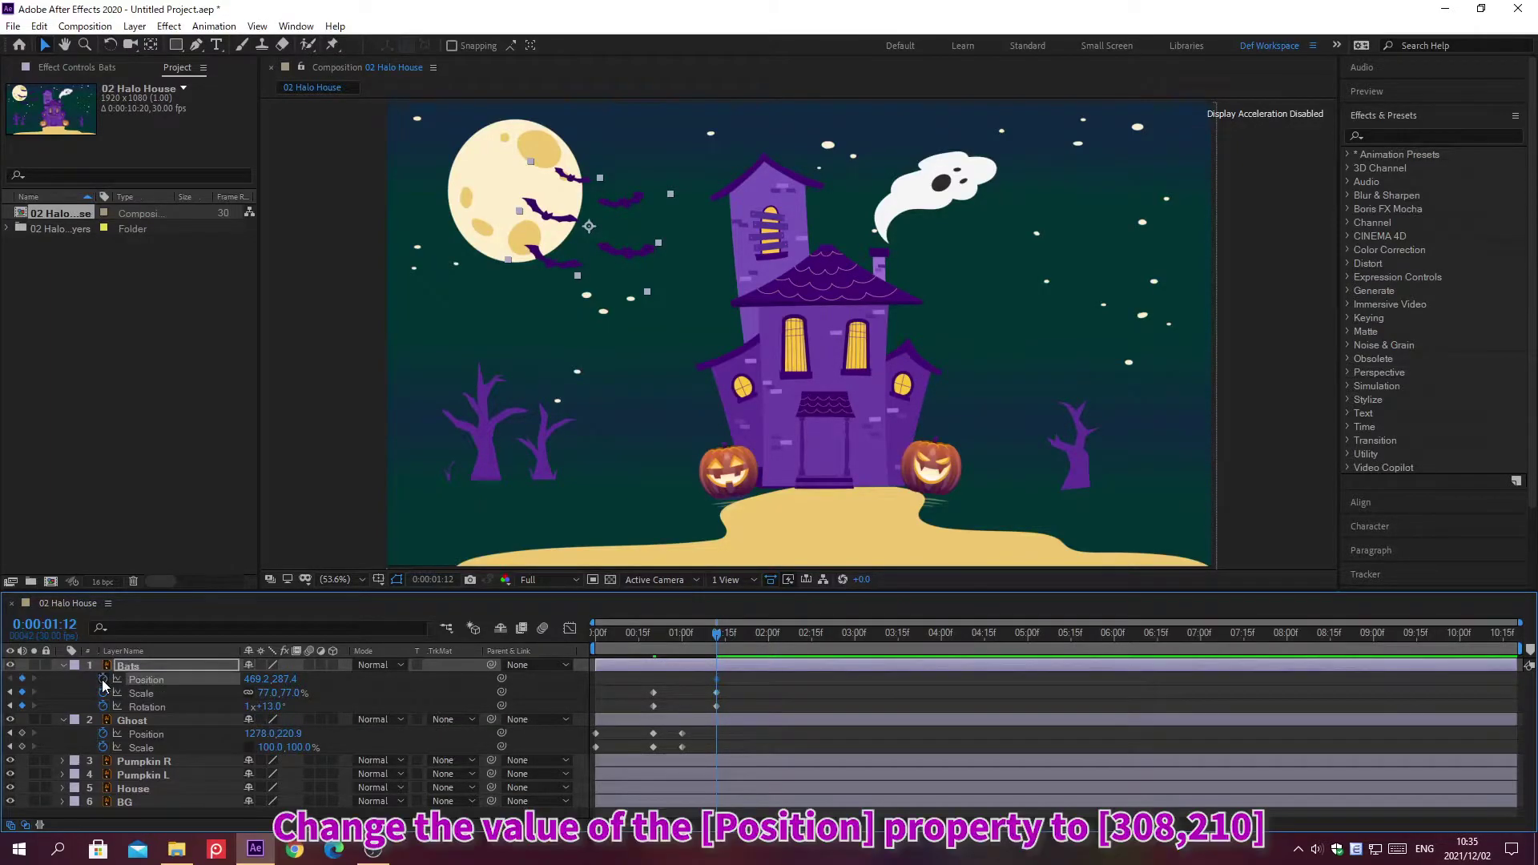
# Start keyframing the Bats' Position at 308,210.
pyautogui.click(103, 681)
pyautogui.click(260, 679)
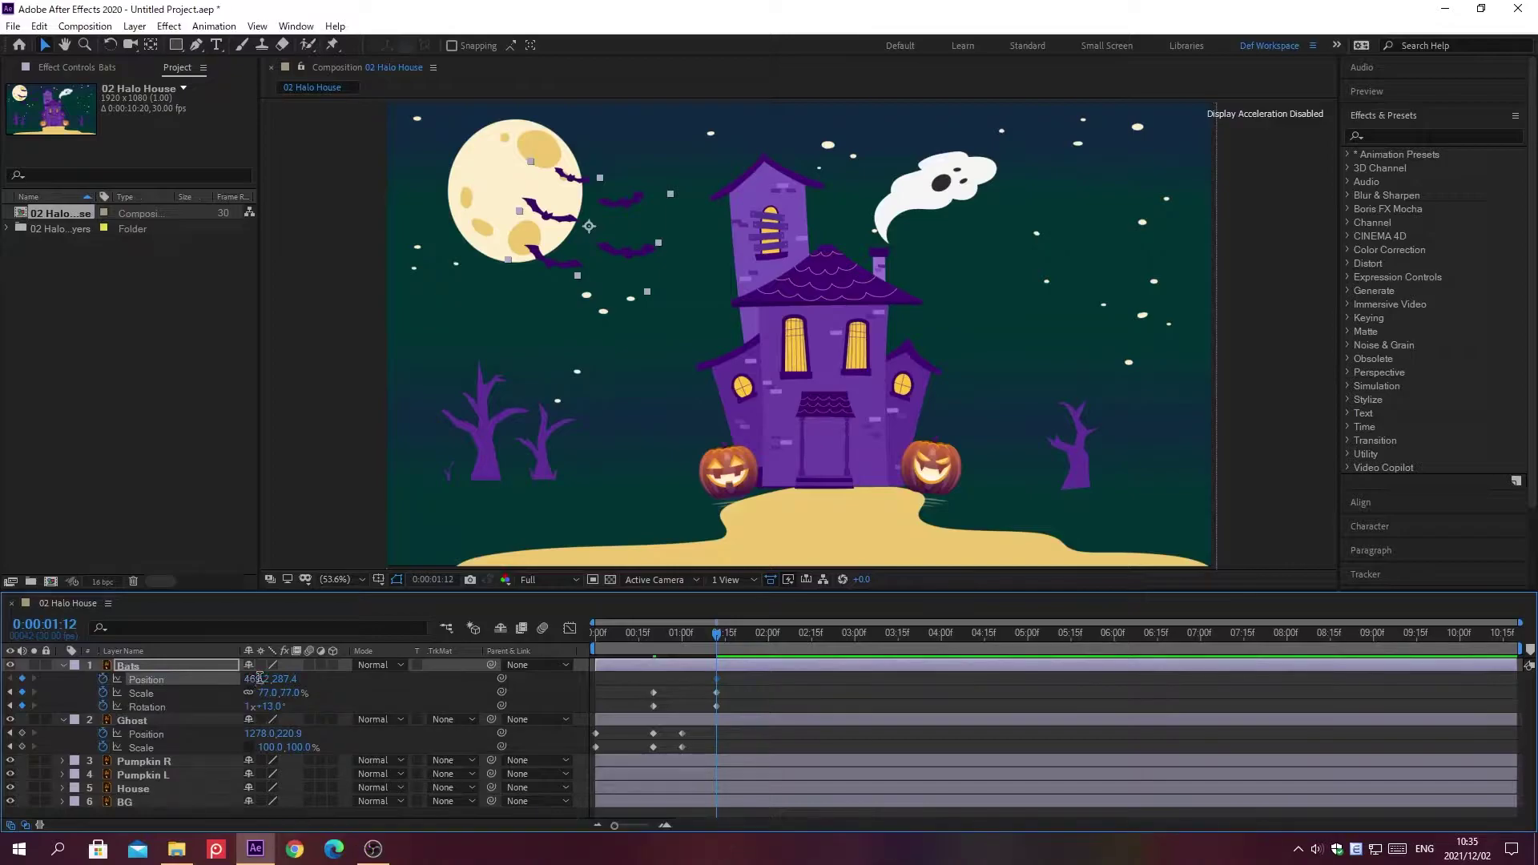
pyautogui.write('308')
pyautogui.press('Tab')
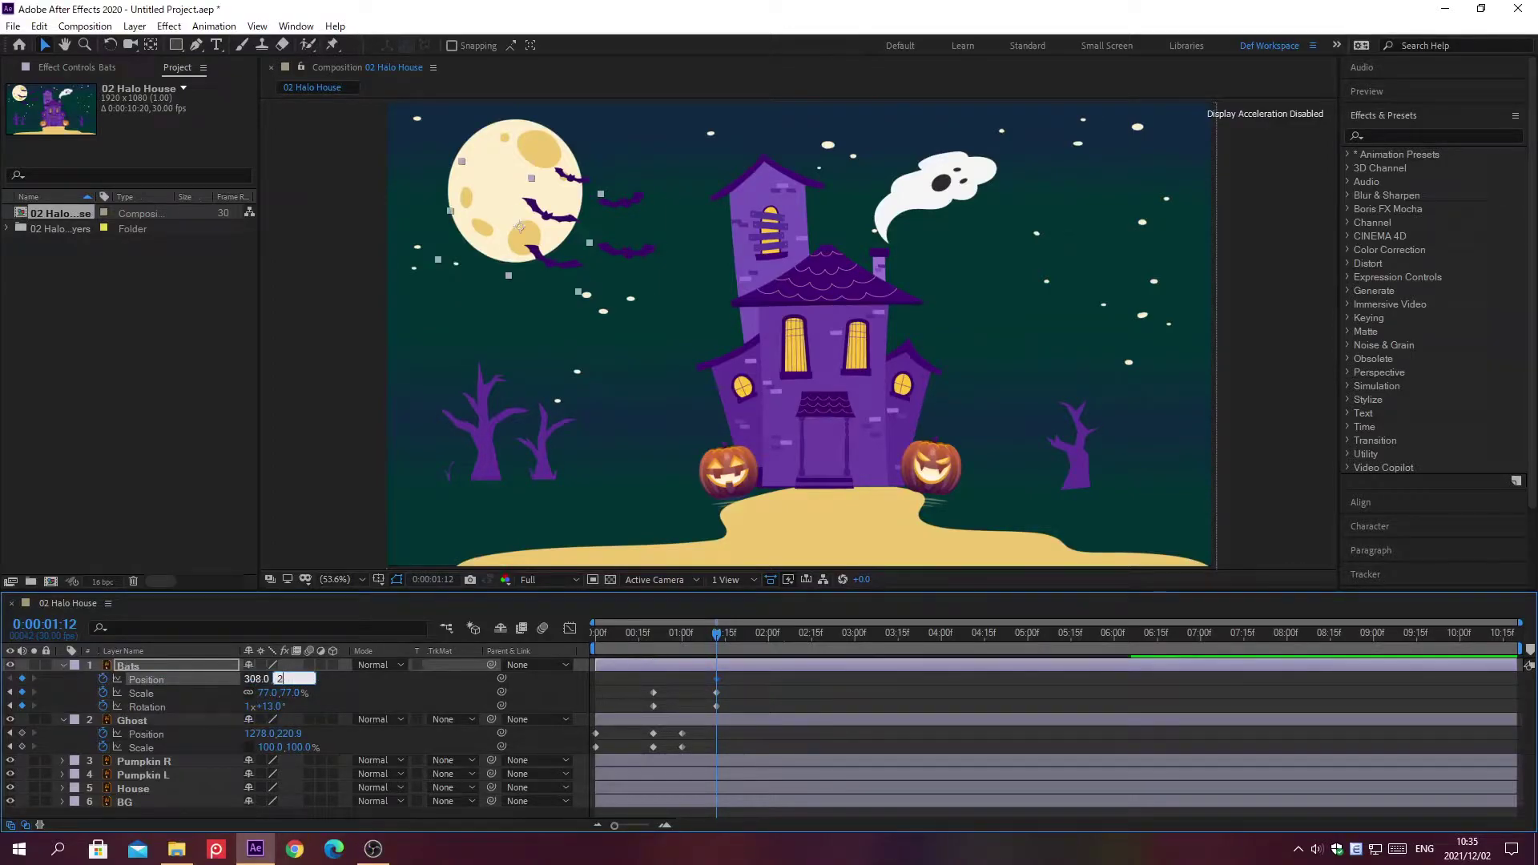
pyautogui.write('210')
pyautogui.press('Return')
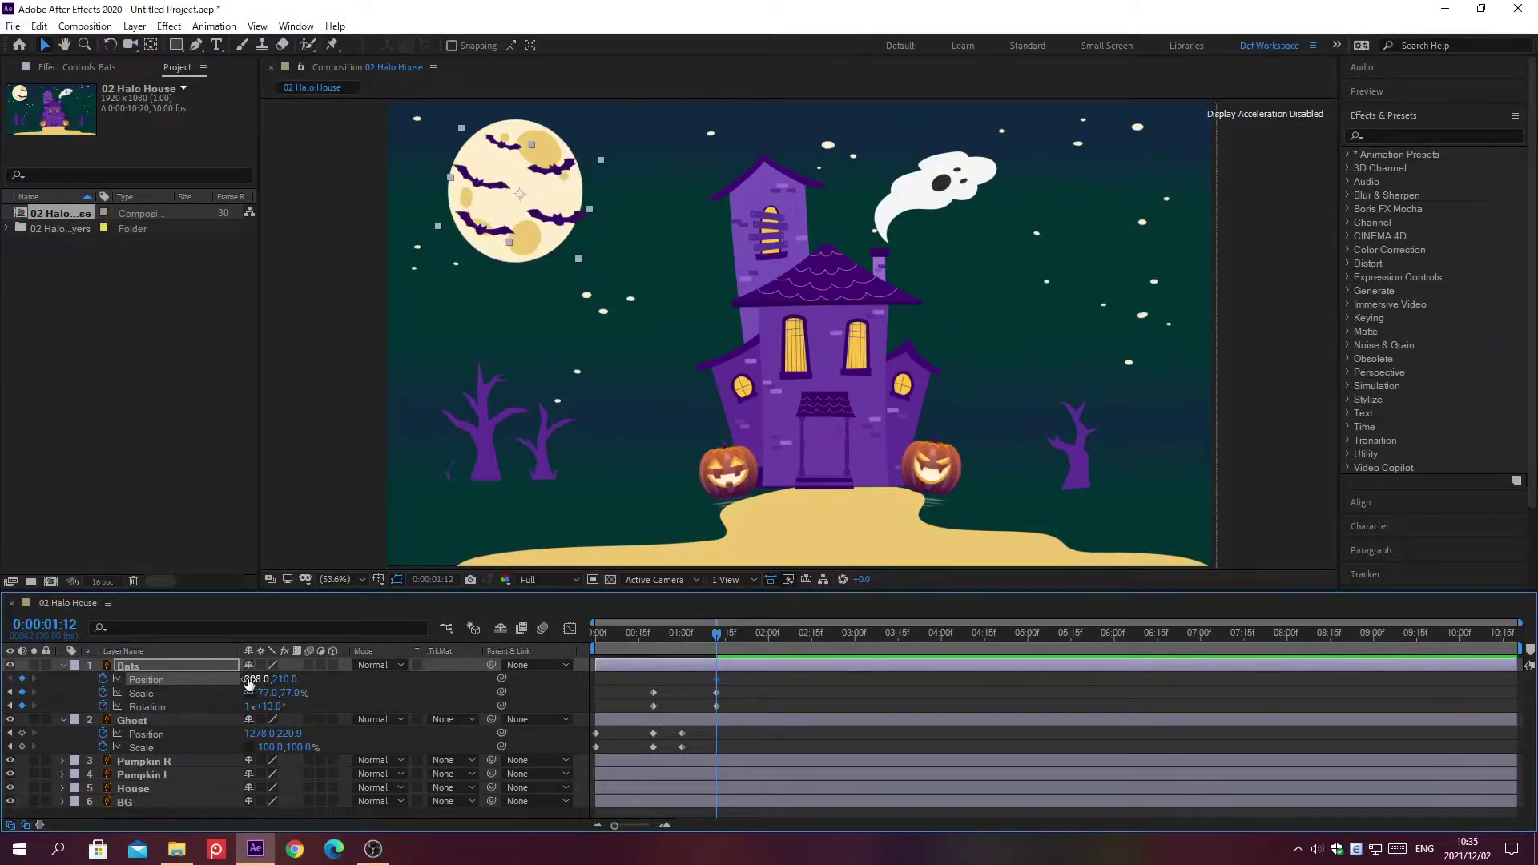
# At 0;00;02;15, set the Bats' Scale to 2800% and Position to 710,553.
pyautogui.hotkey('alt', 'shift', 'j')
pyautogui.write('0;00;02;15')
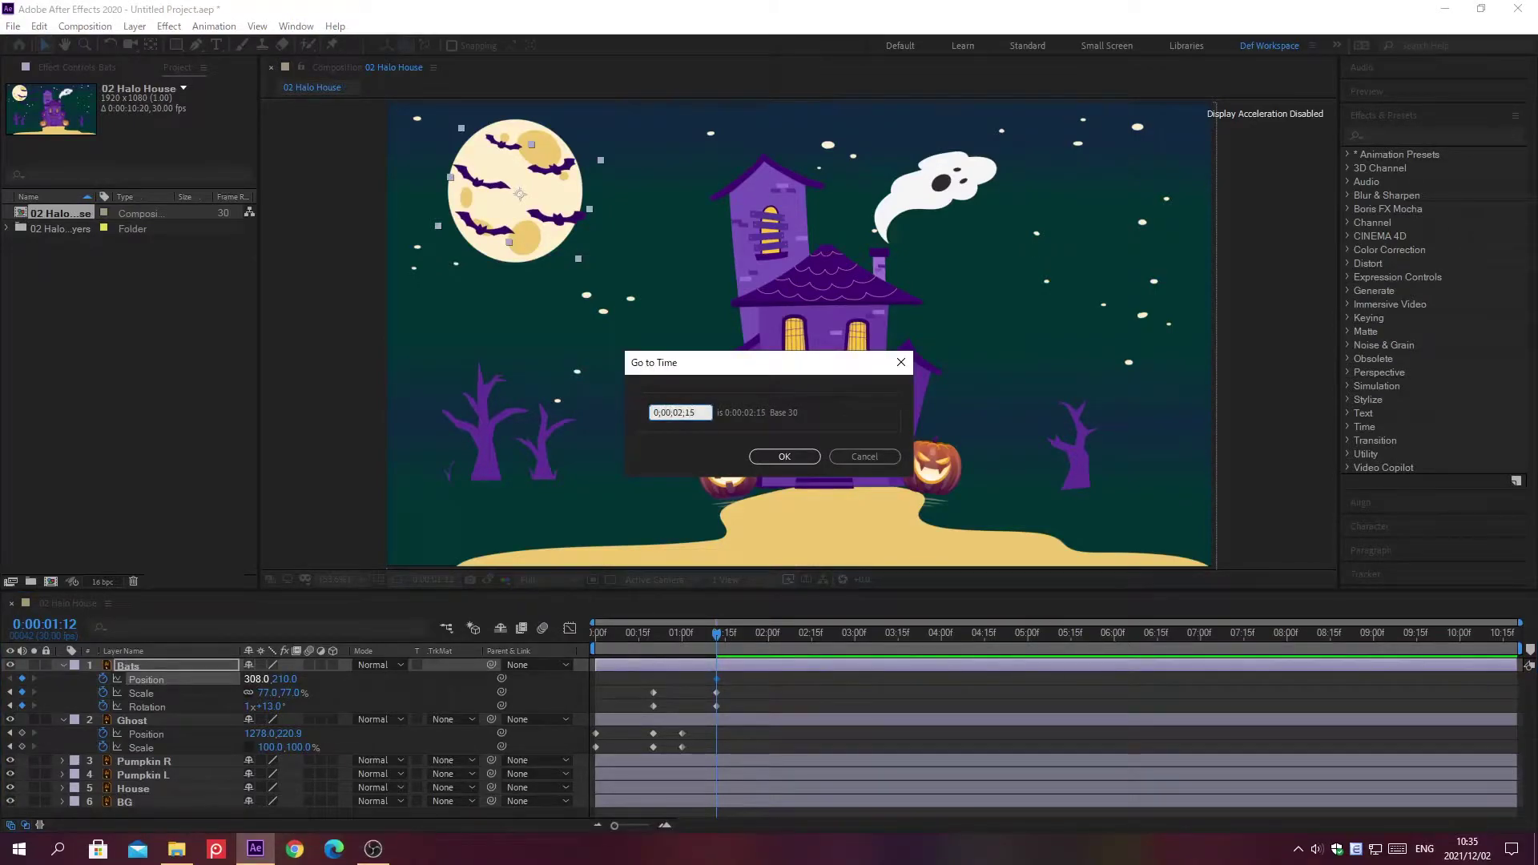
pyautogui.press('Return')
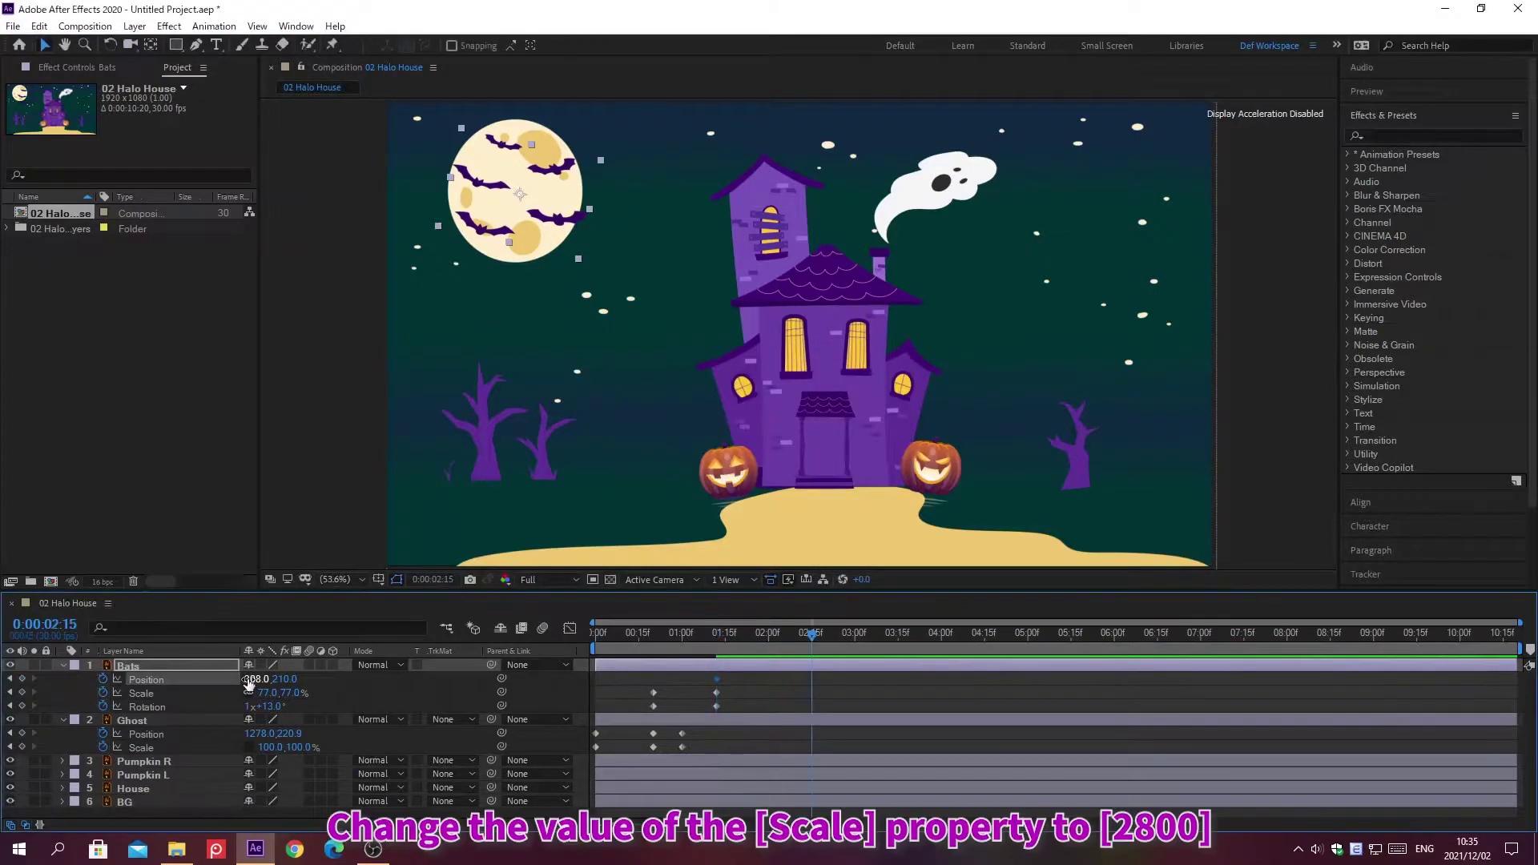
pyautogui.click(267, 692)
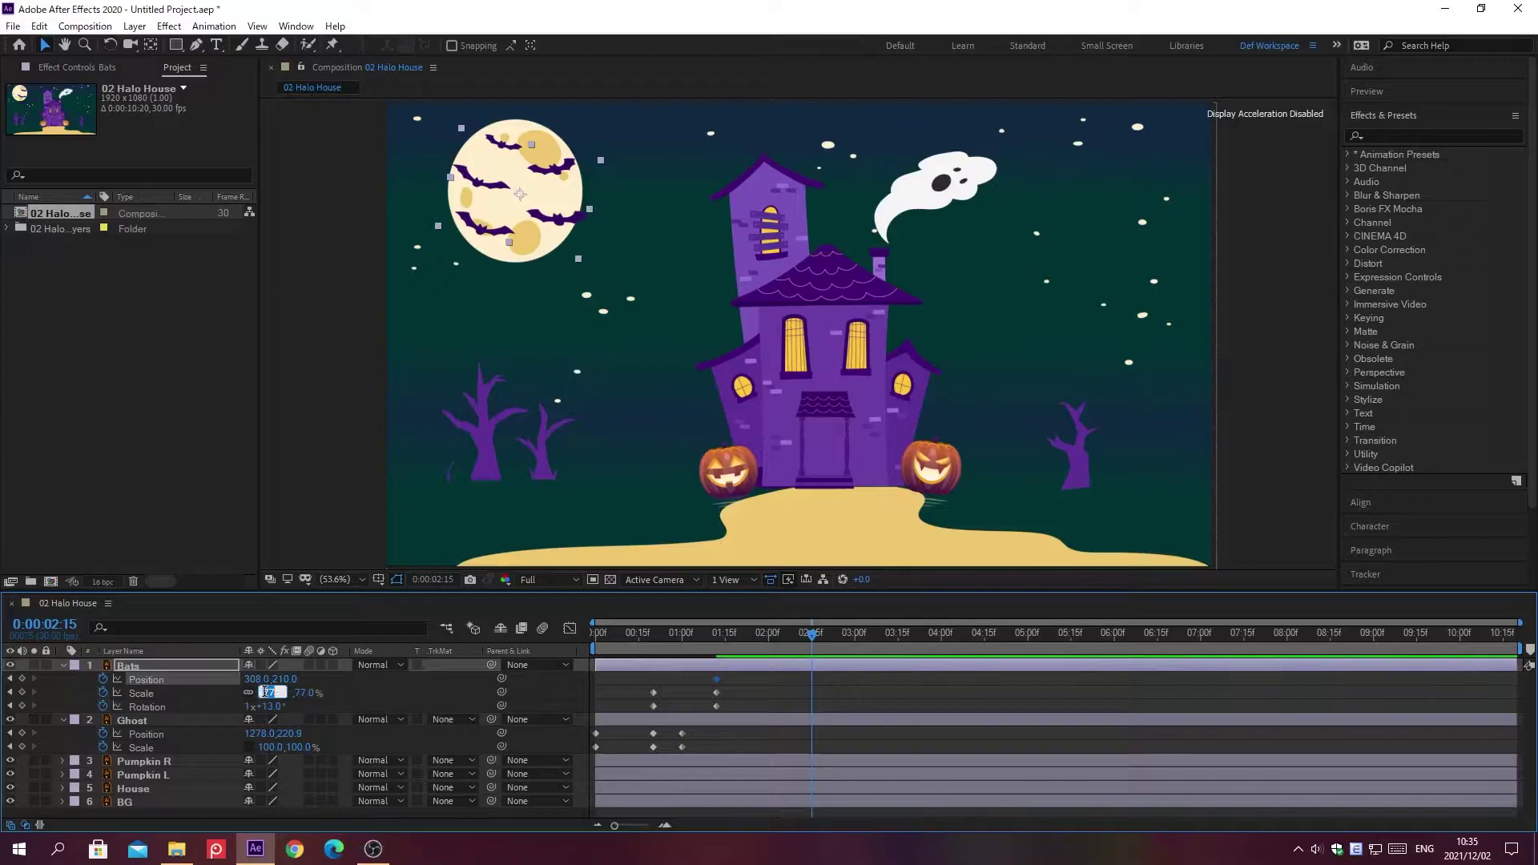
pyautogui.write('2800')
pyautogui.press('Return')
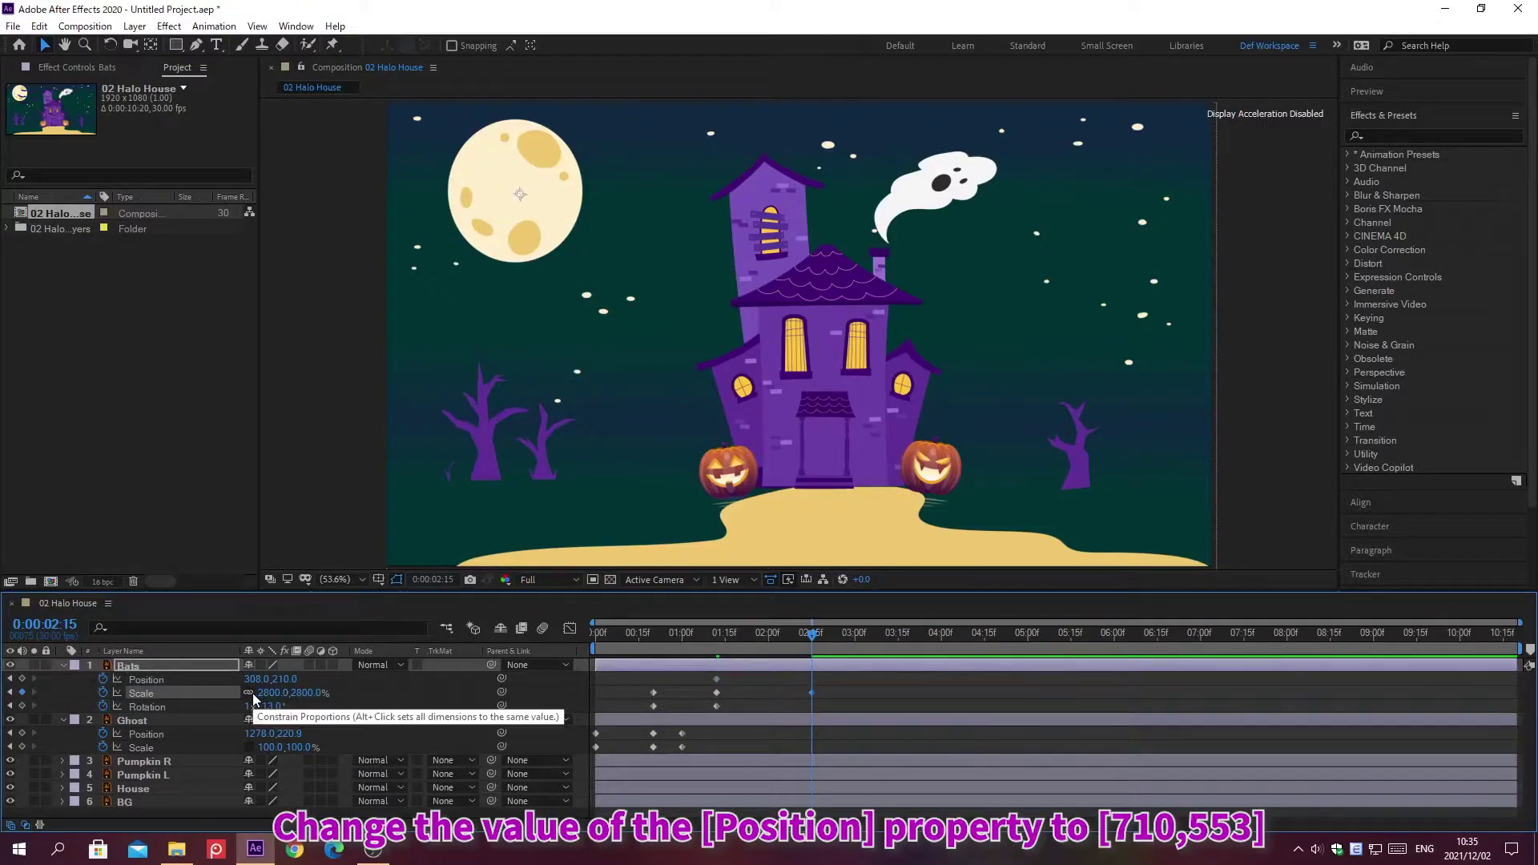
pyautogui.click(258, 680)
pyautogui.write('71')
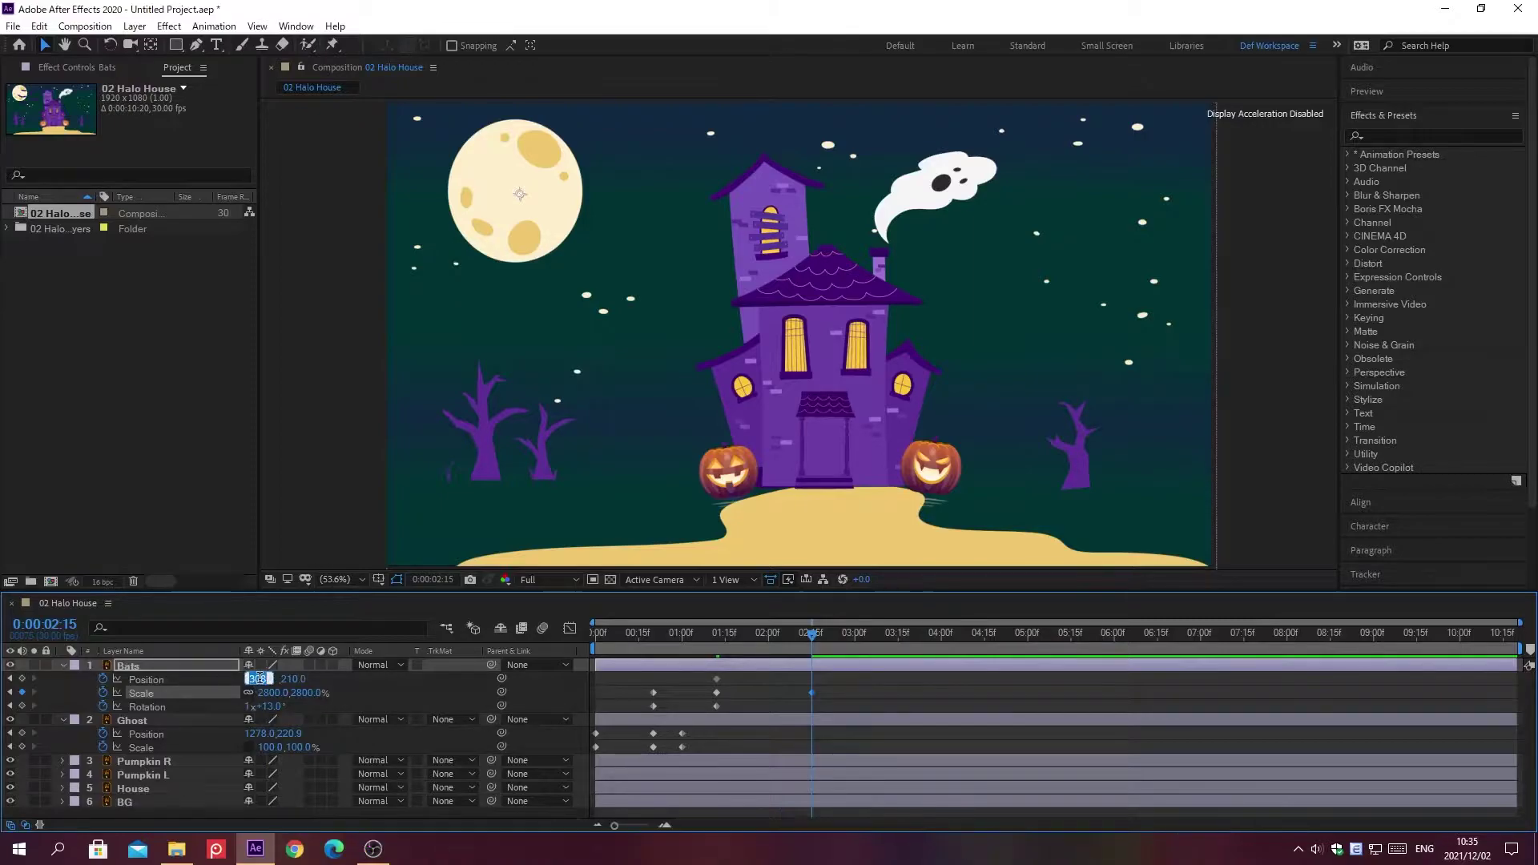
pyautogui.write('0')
pyautogui.press('Tab')
pyautogui.write('553')
pyautogui.press('Return')
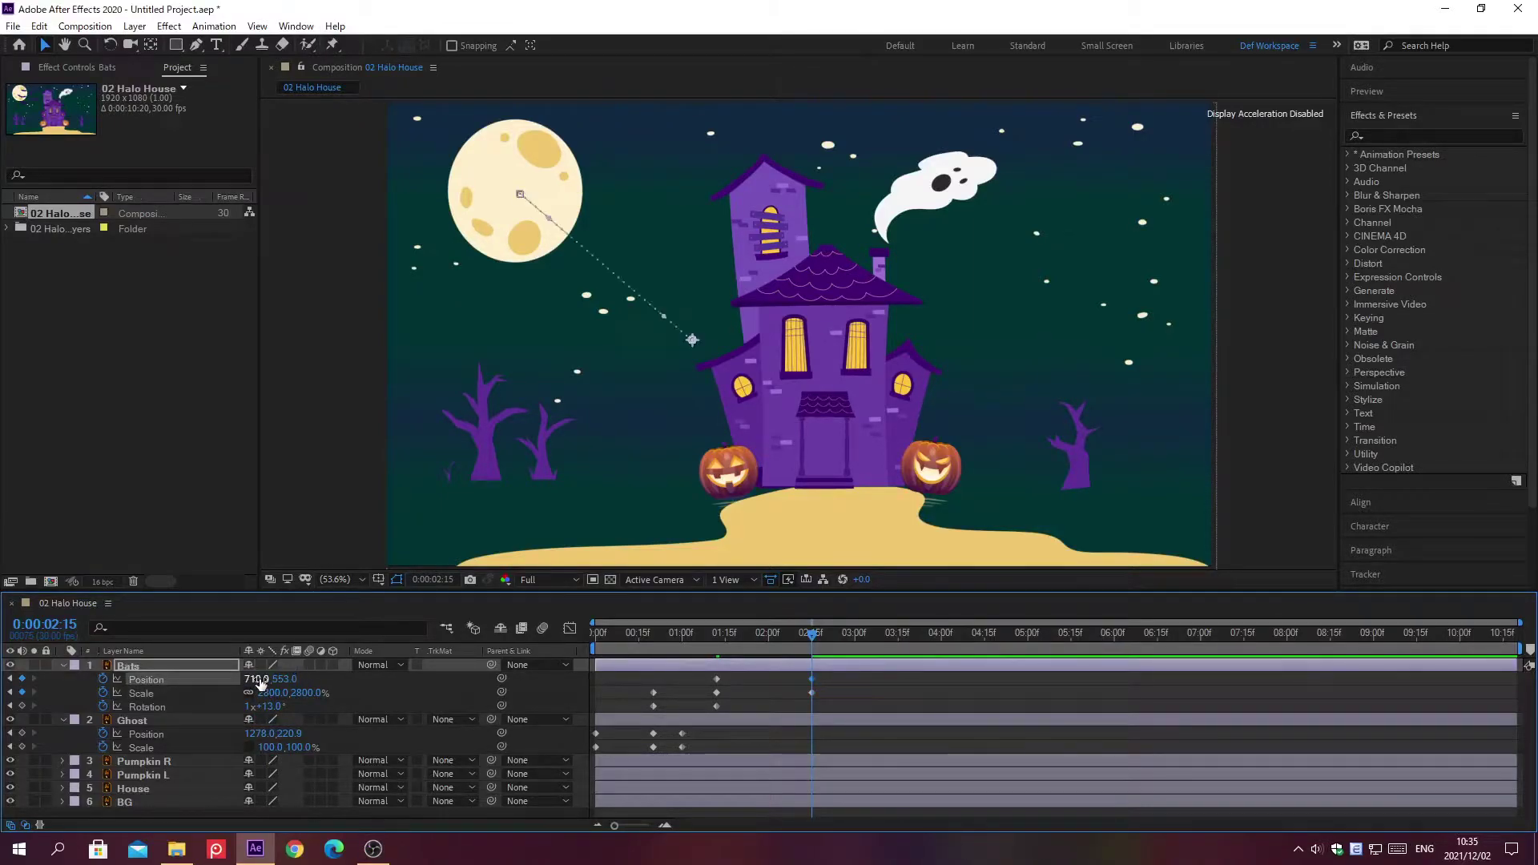
pyautogui.moveTo(767, 676); pyautogui.dragTo(864, 705)
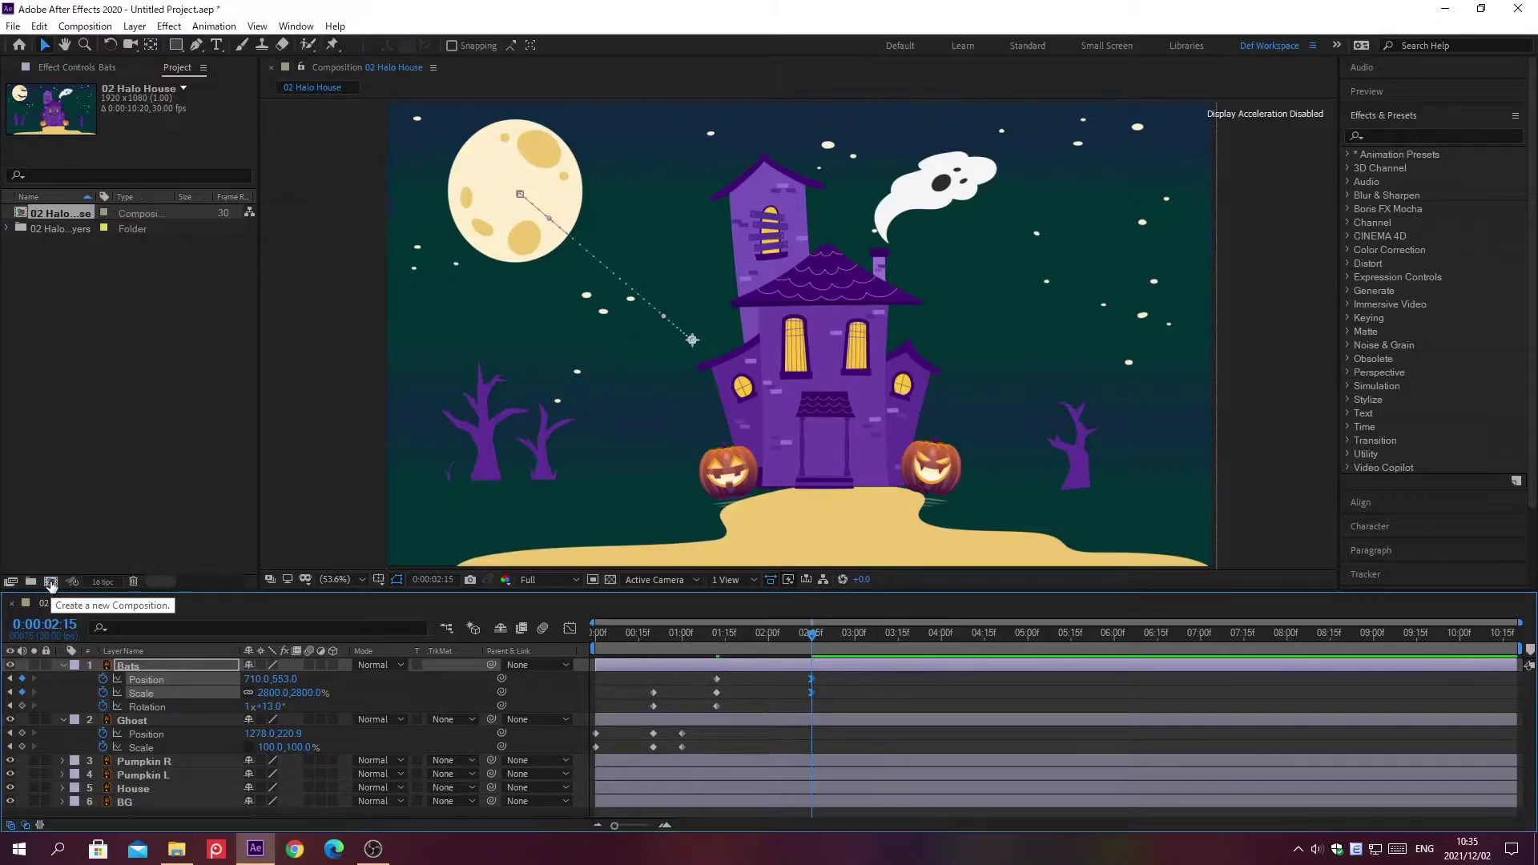
# Create a composition named '01 Door' lasting 0;00;09;00 with a black background.
pyautogui.click(50, 582)
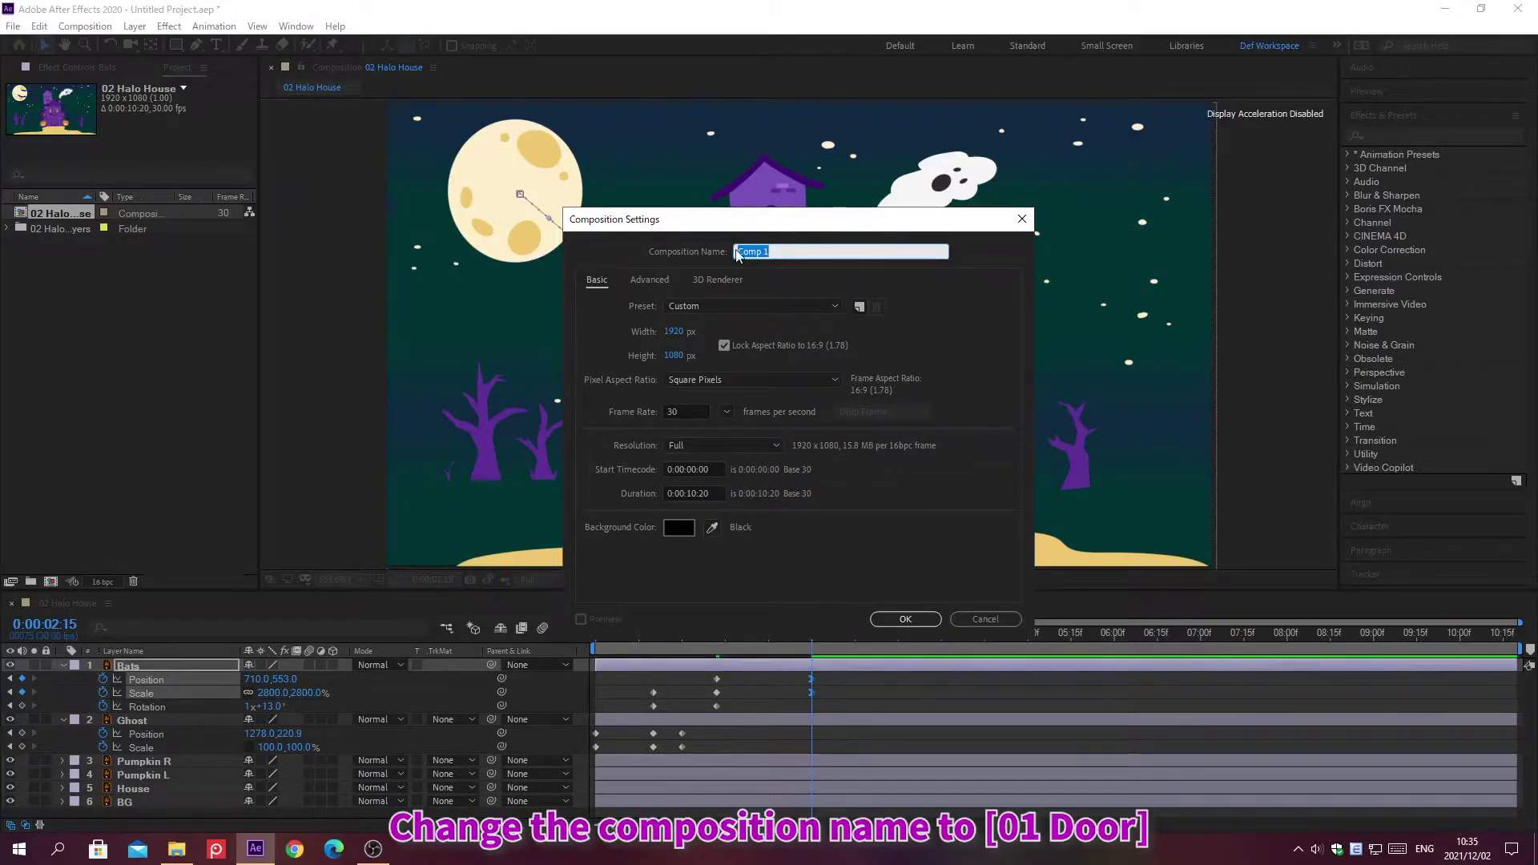
pyautogui.write('01 Door')
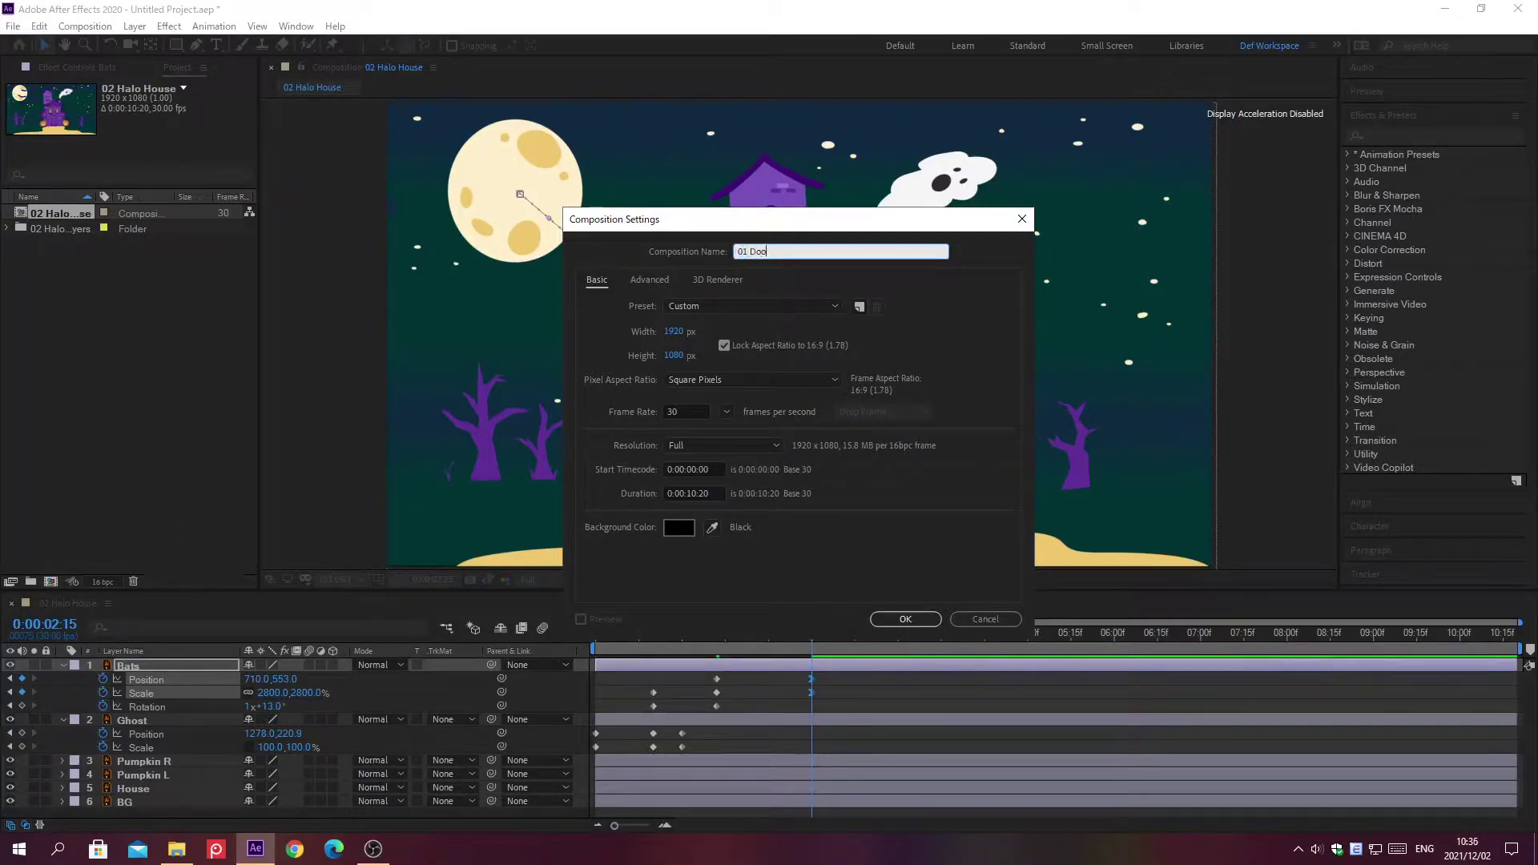
pyautogui.click(666, 494)
pyautogui.write('0;00;09;00')
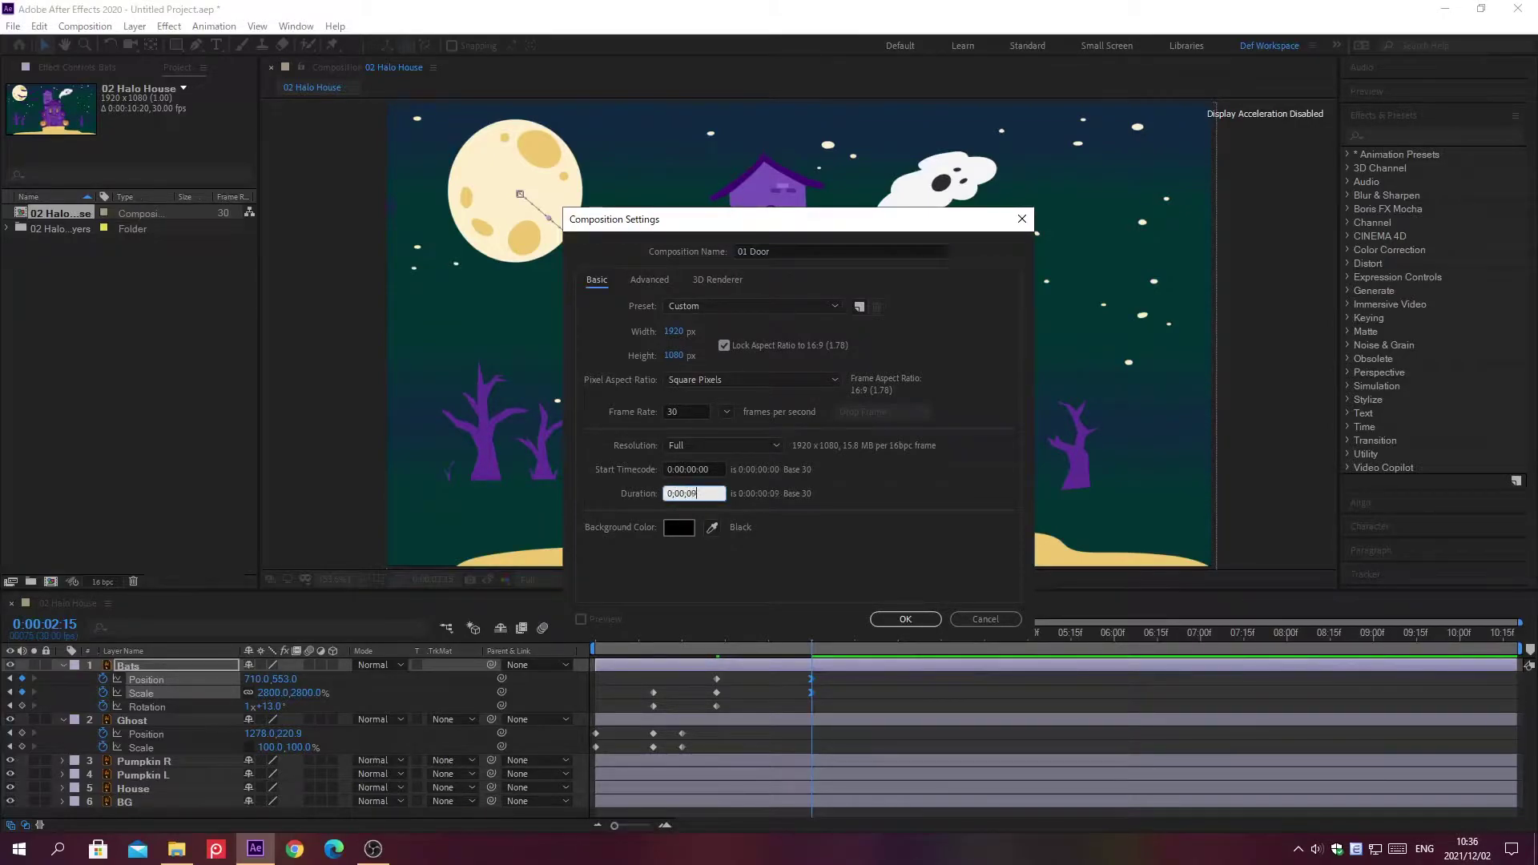
pyautogui.click(677, 528)
pyautogui.write('00000')
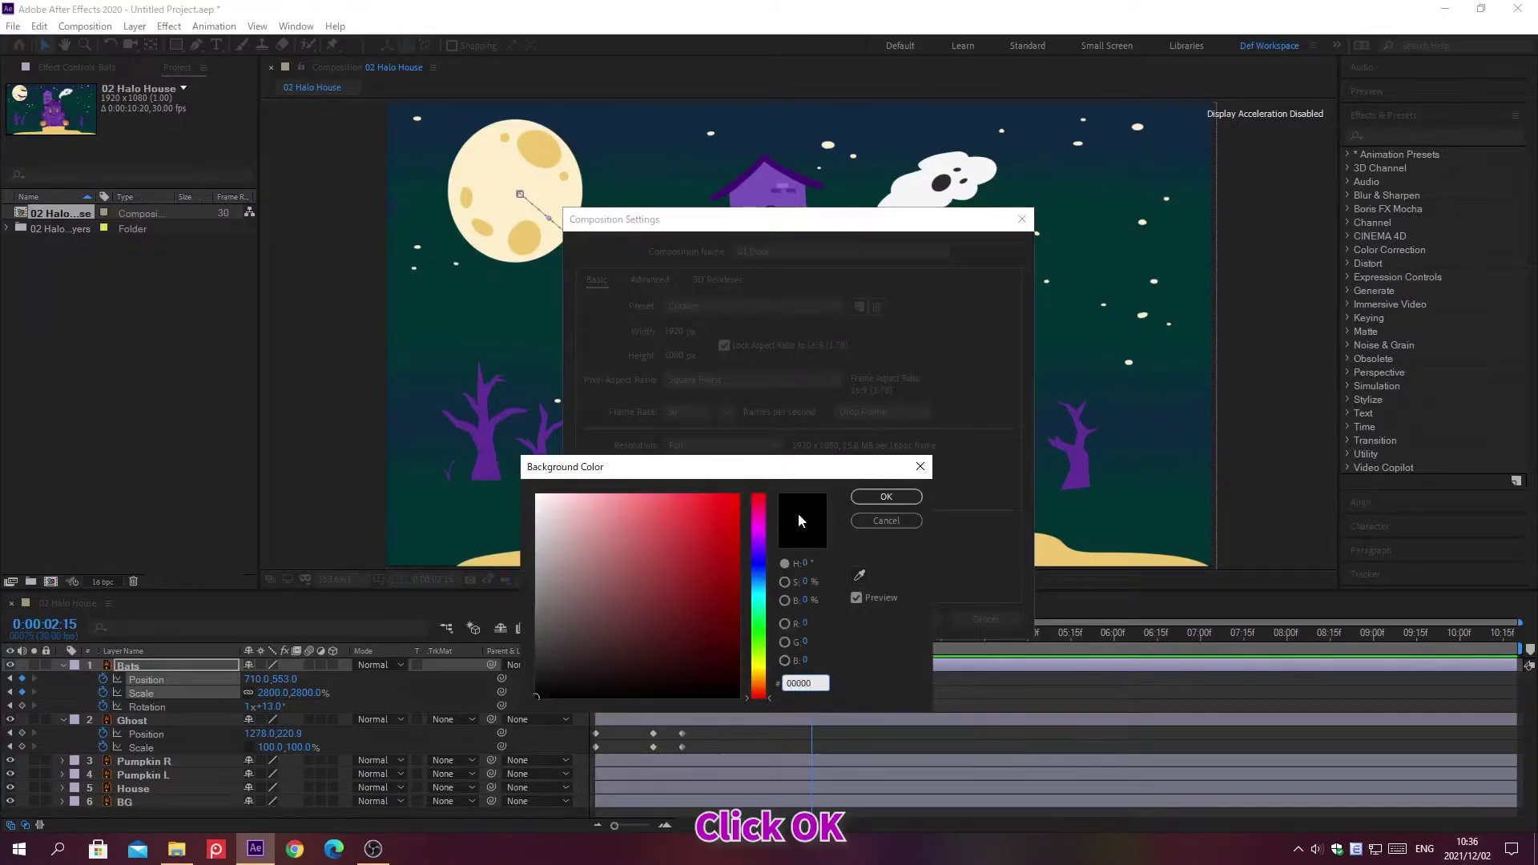
pyautogui.click(886, 497)
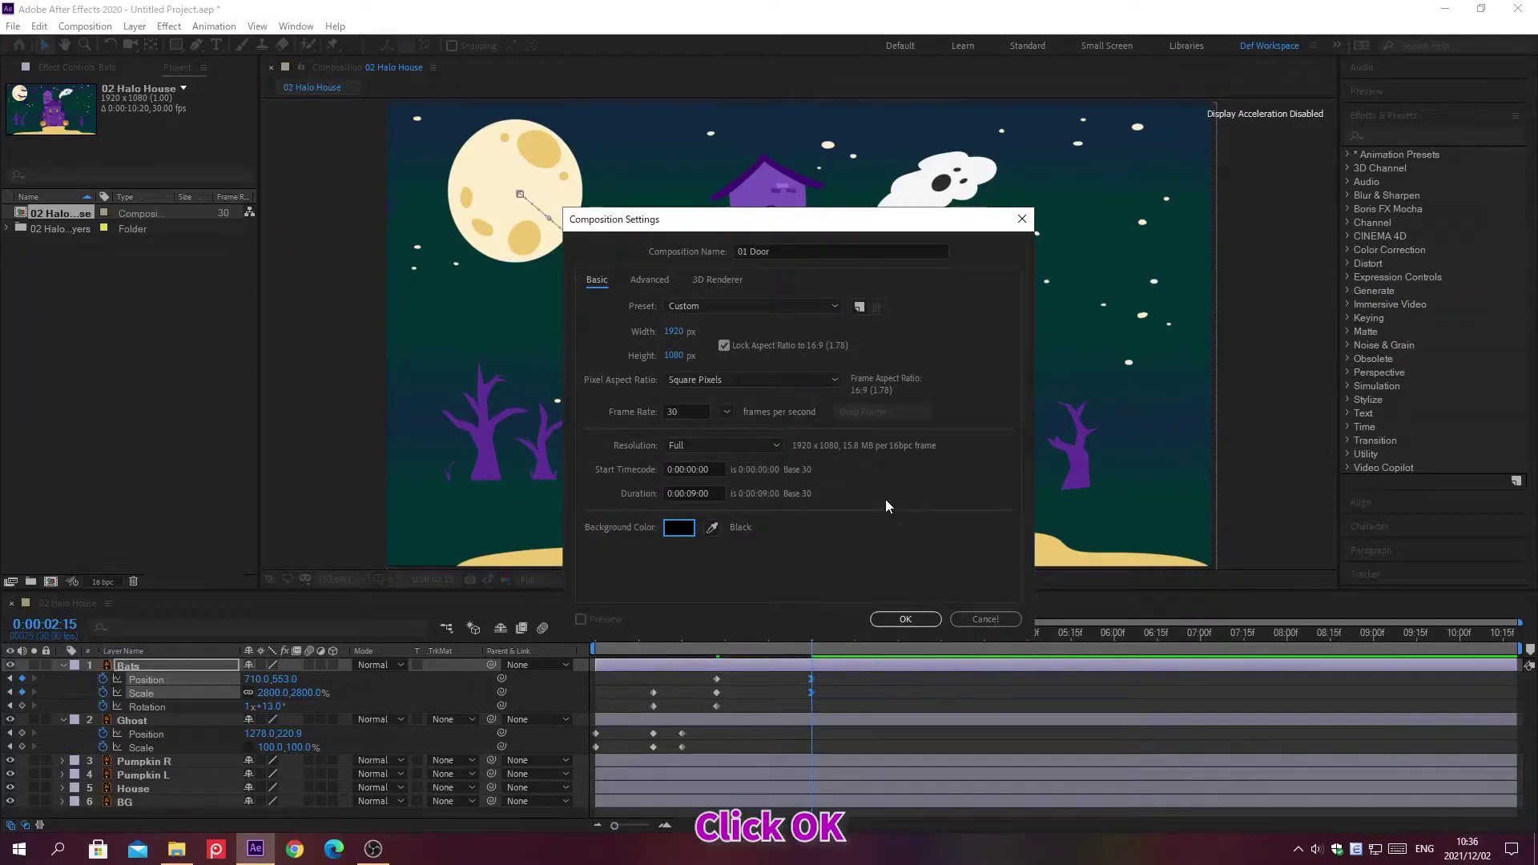
pyautogui.click(905, 619)
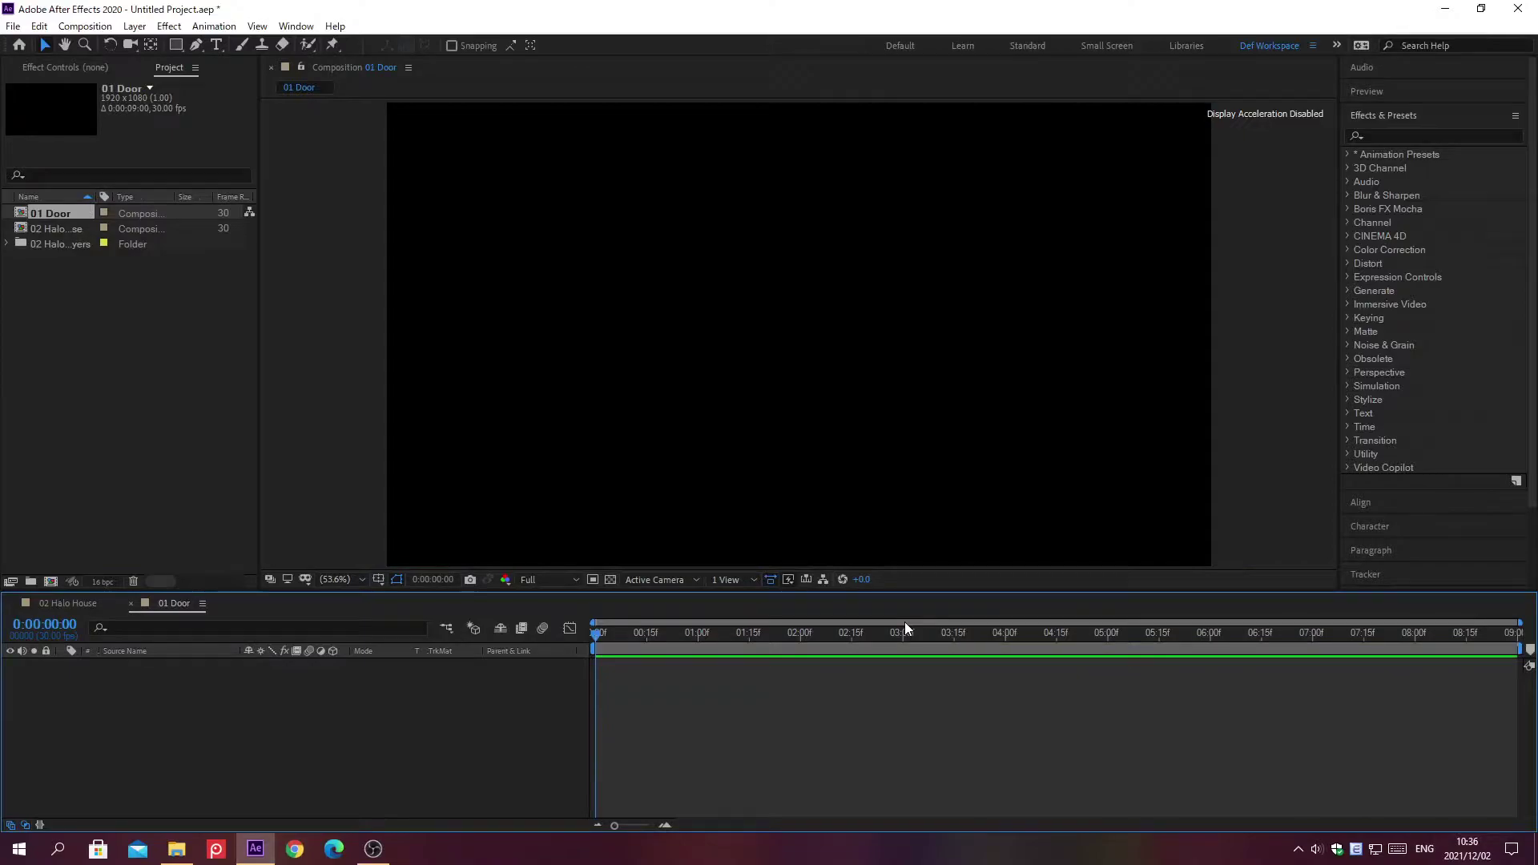
# Draw a full-composition rectangle shape with a #000000 fill.
pyautogui.click(177, 46)
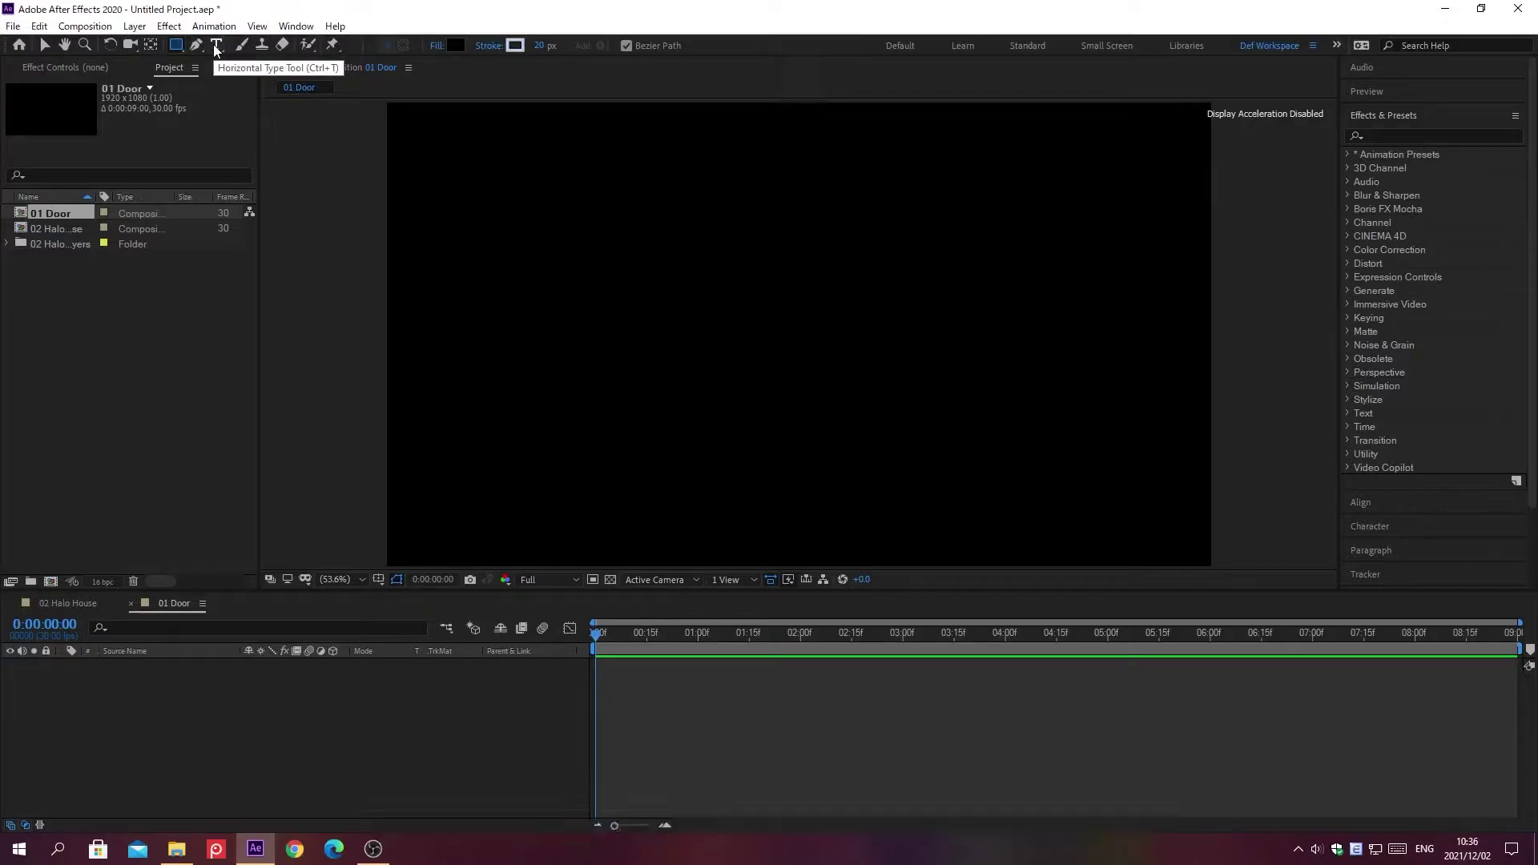
pyautogui.doubleClick(177, 46)
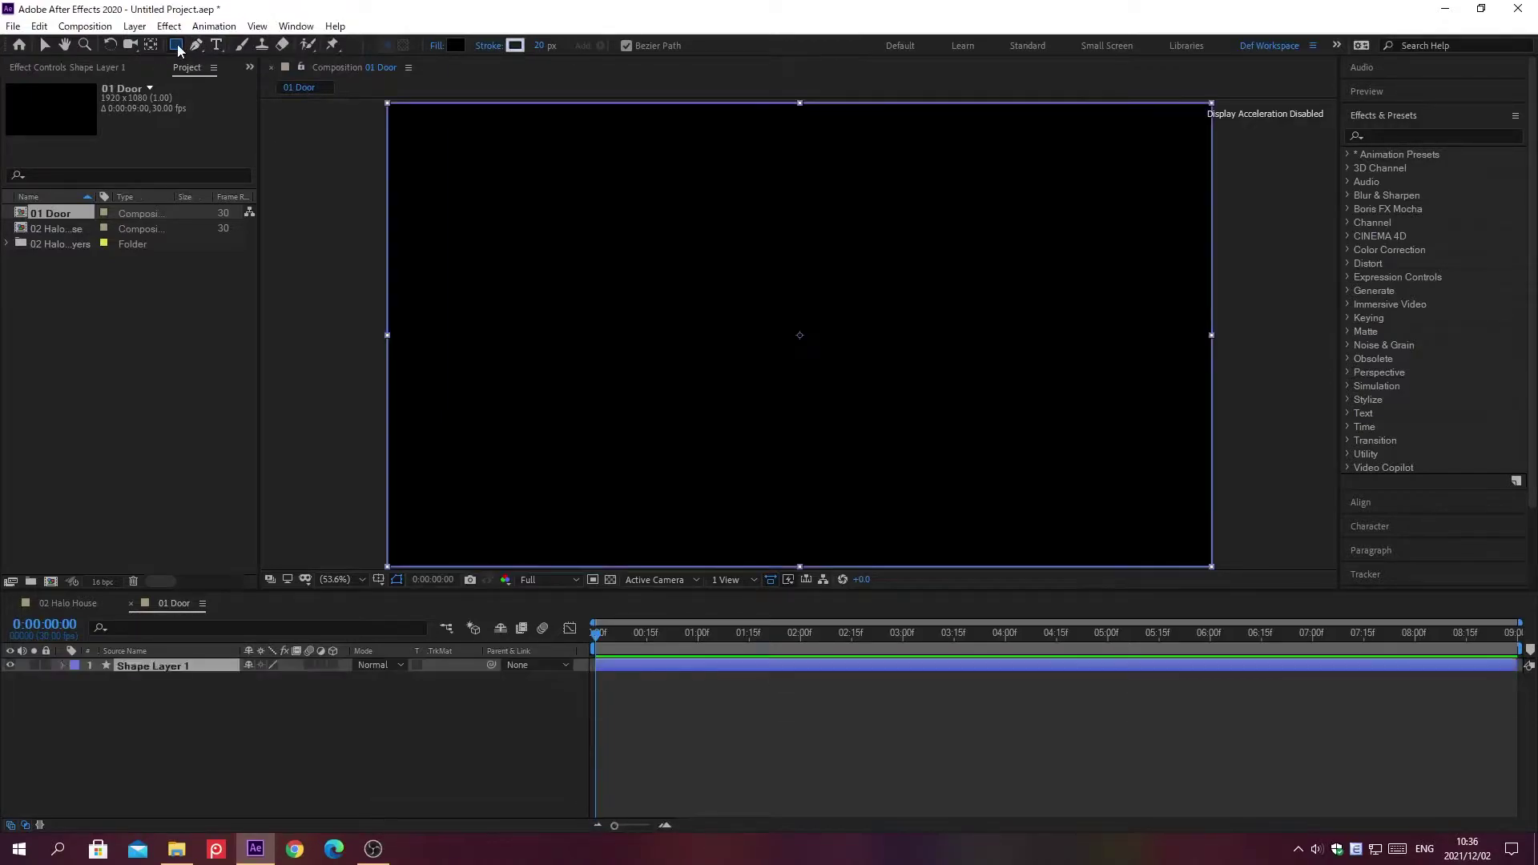
pyautogui.click(584, 45)
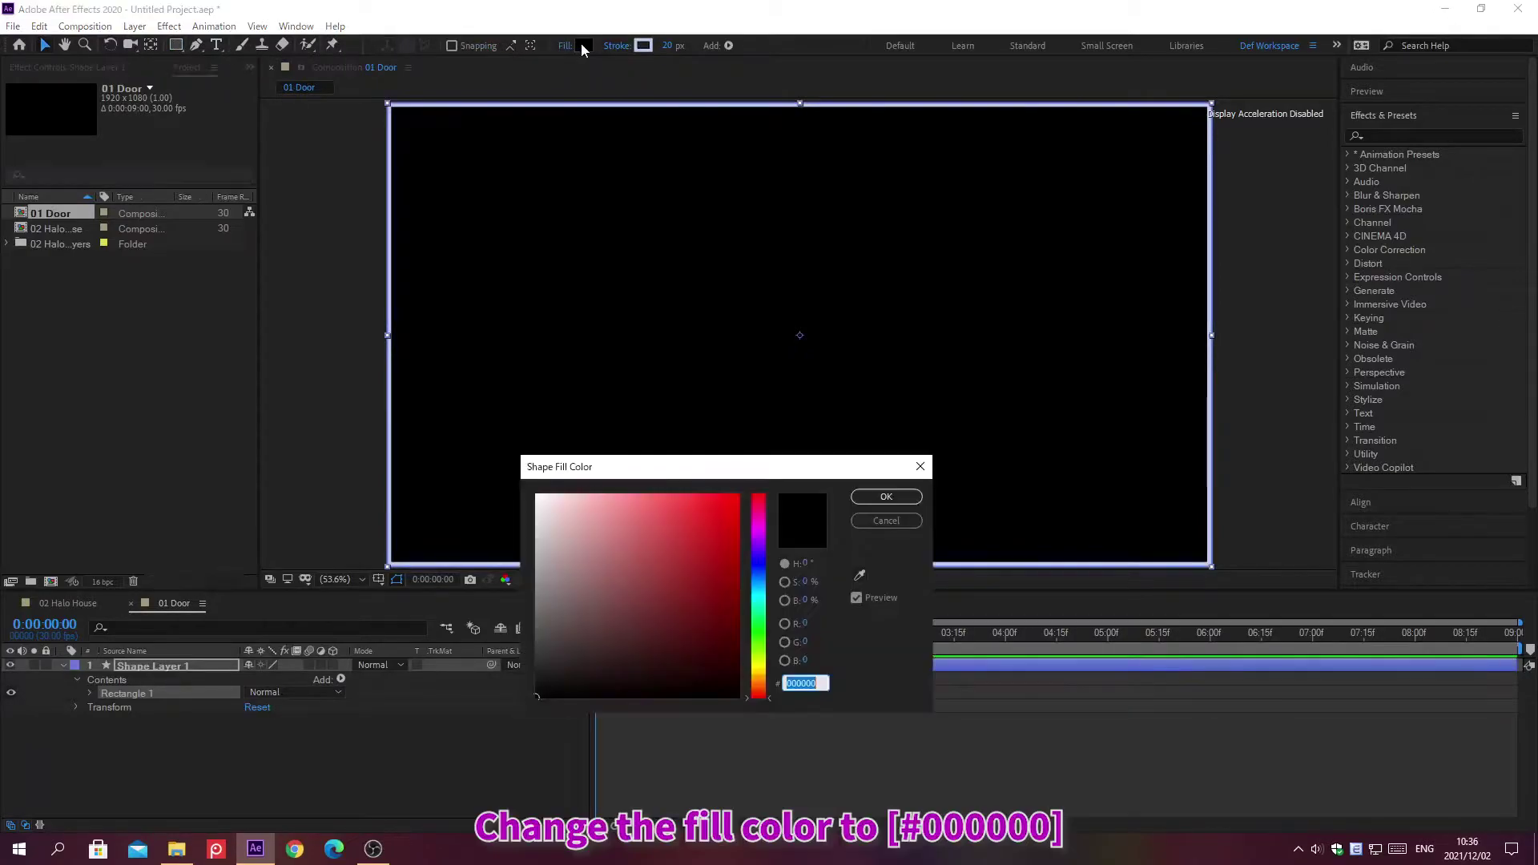
pyautogui.write('000000')
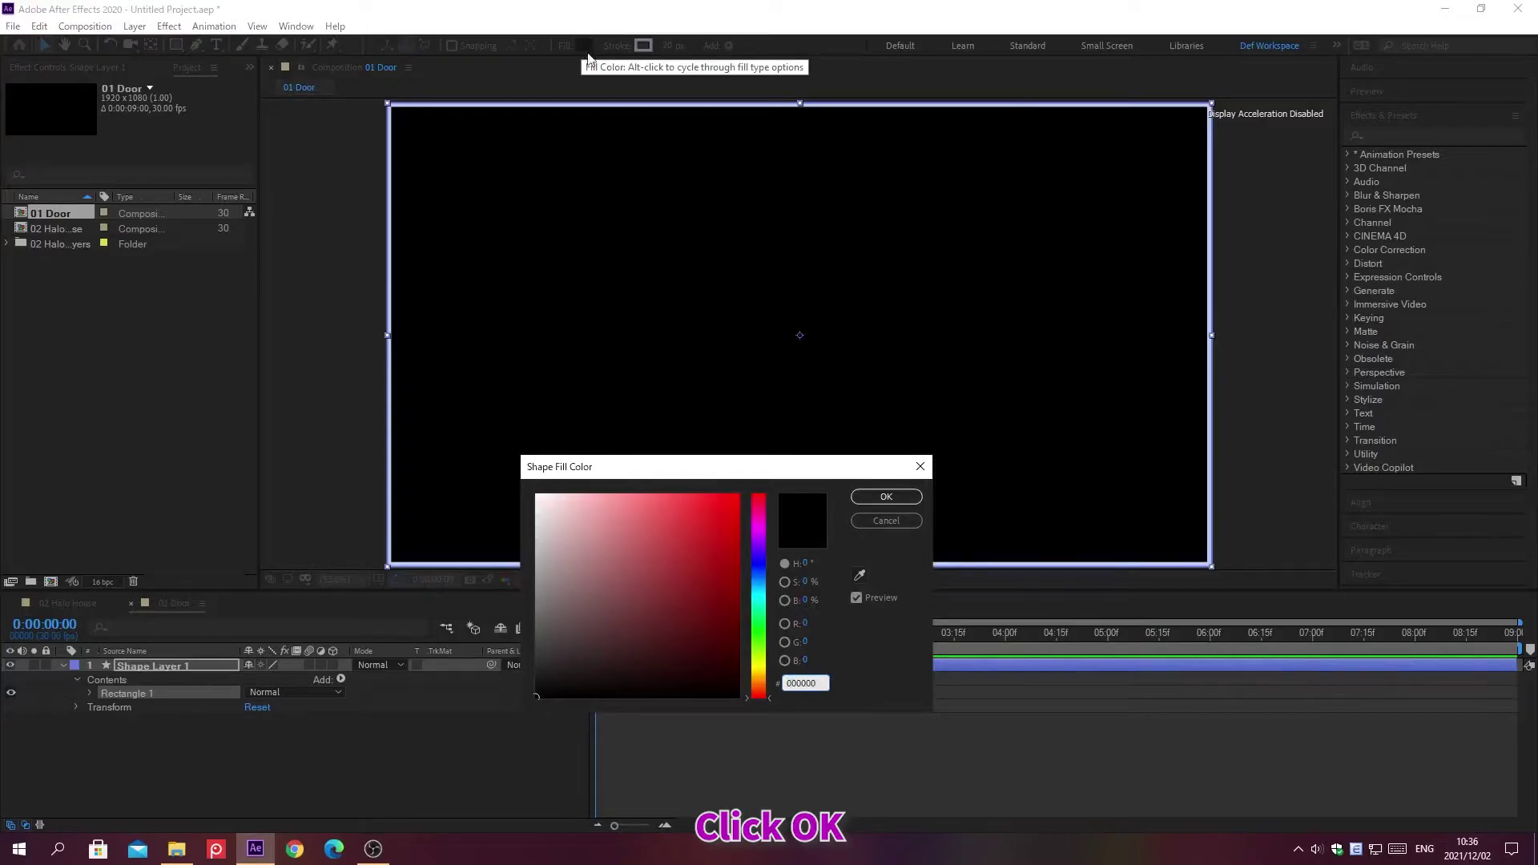
pyautogui.click(886, 497)
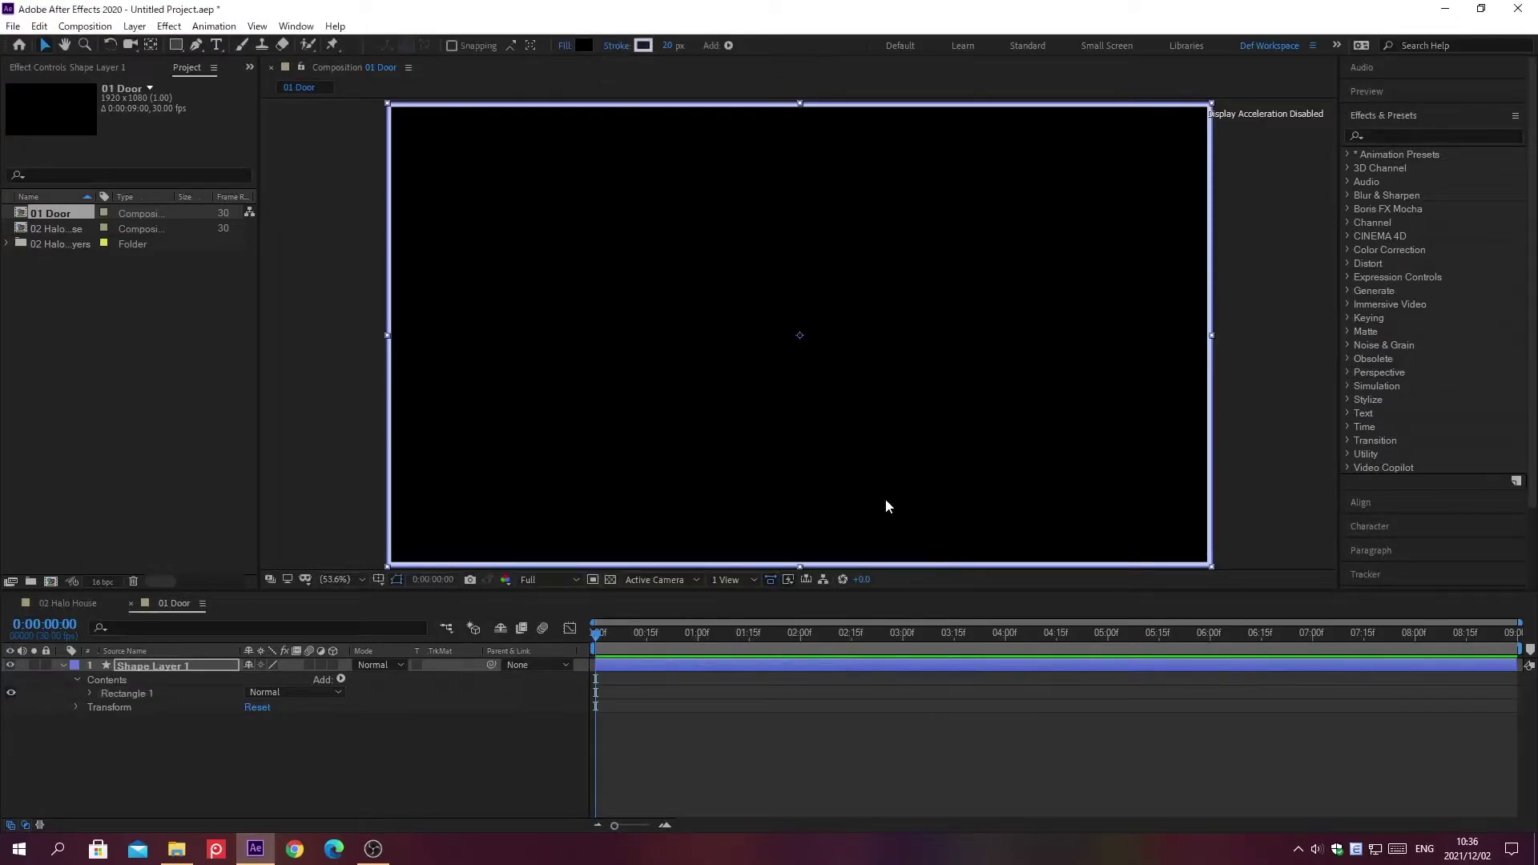
# Give the rectangle a 10 px #FFFFFF stroke and select Shape Layer 1.
pyautogui.click(669, 45)
pyautogui.write('10')
pyautogui.press('Return')
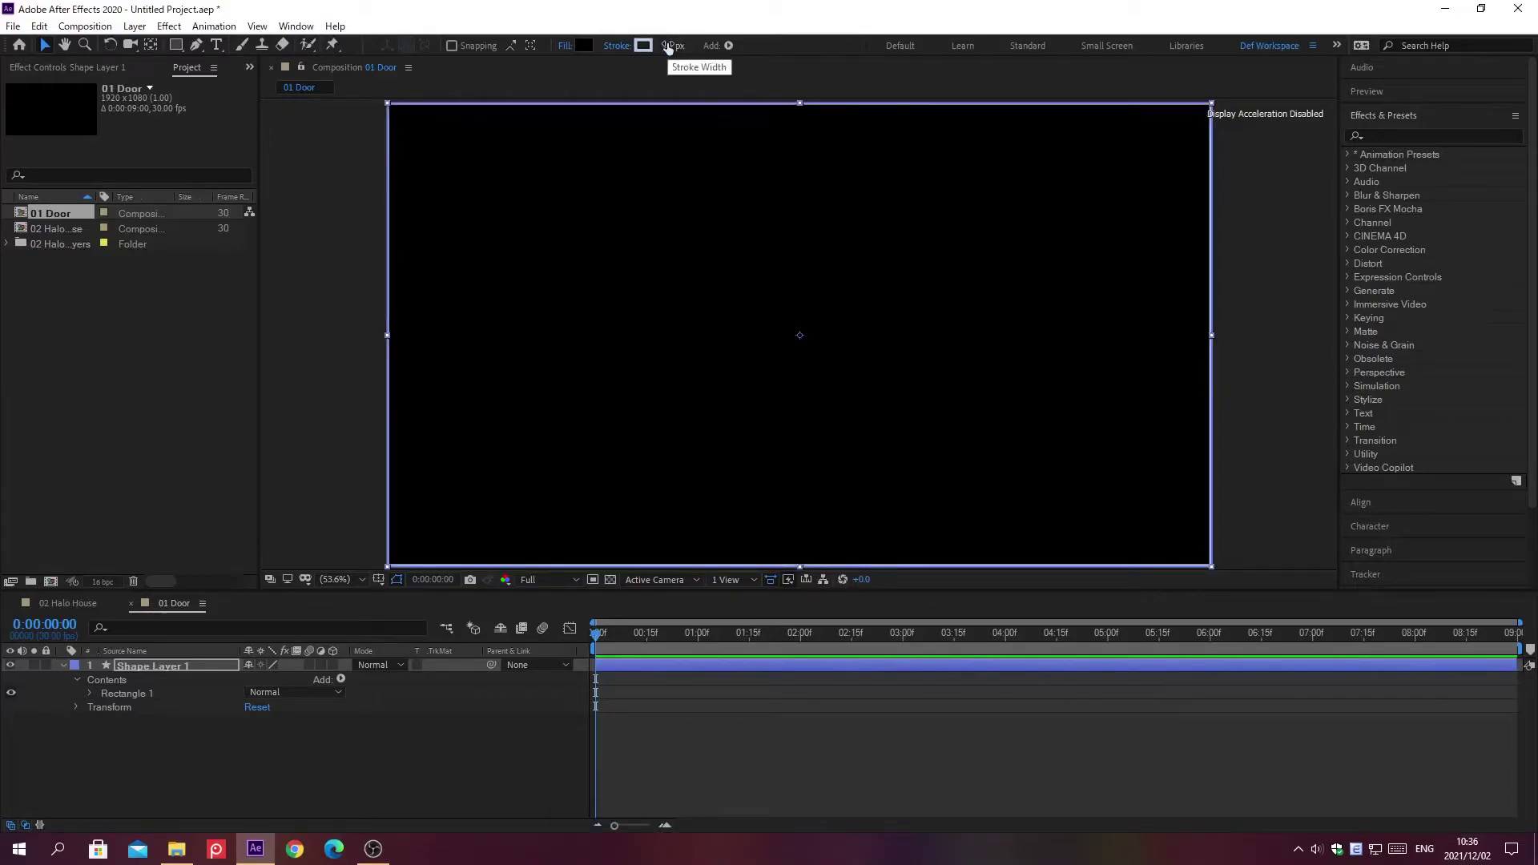
pyautogui.click(642, 45)
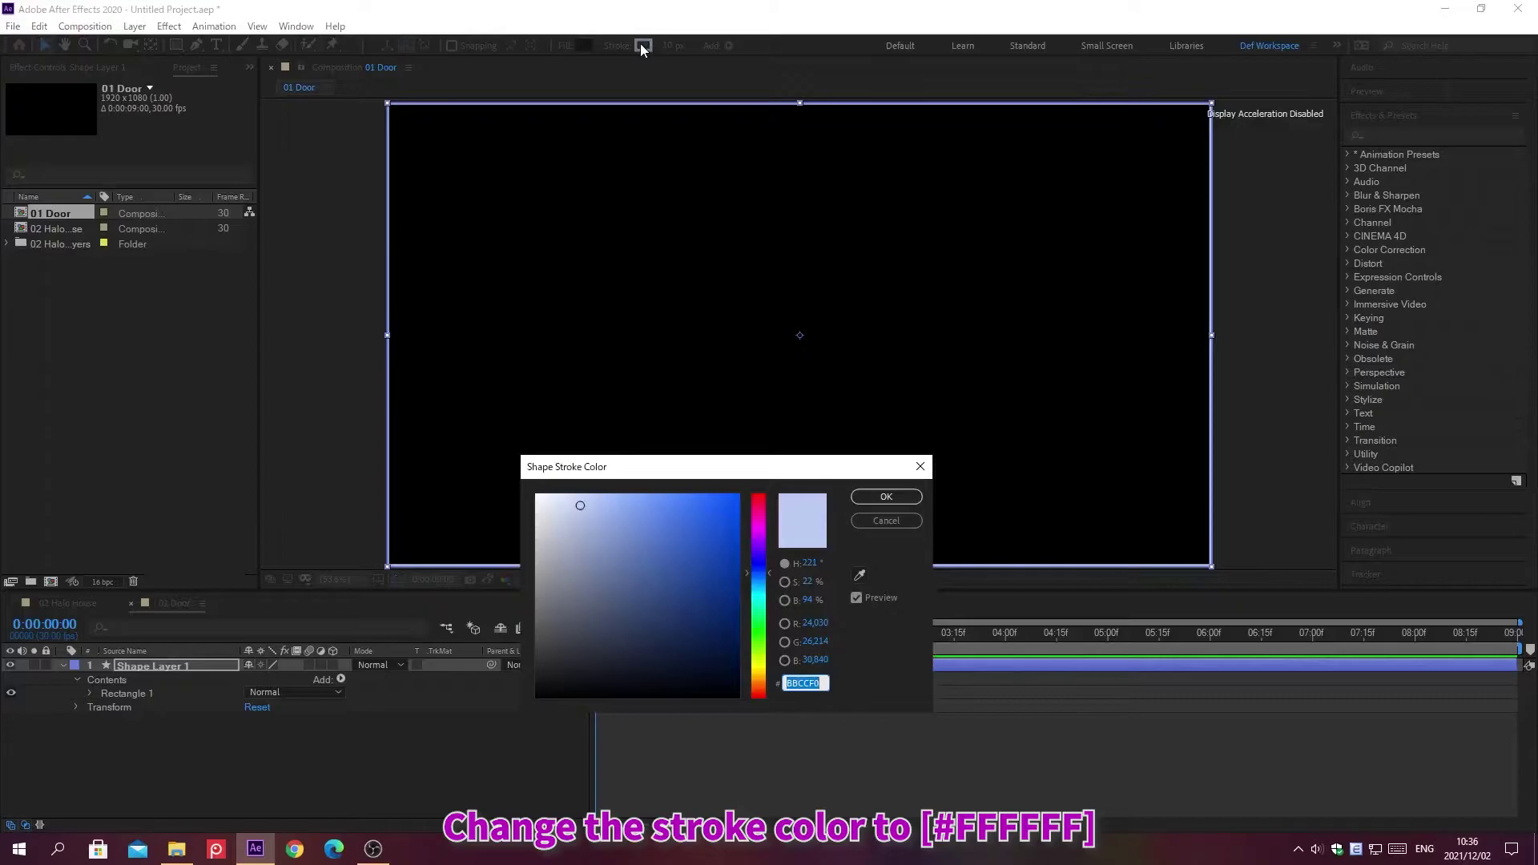
pyautogui.write('FFFFFF')
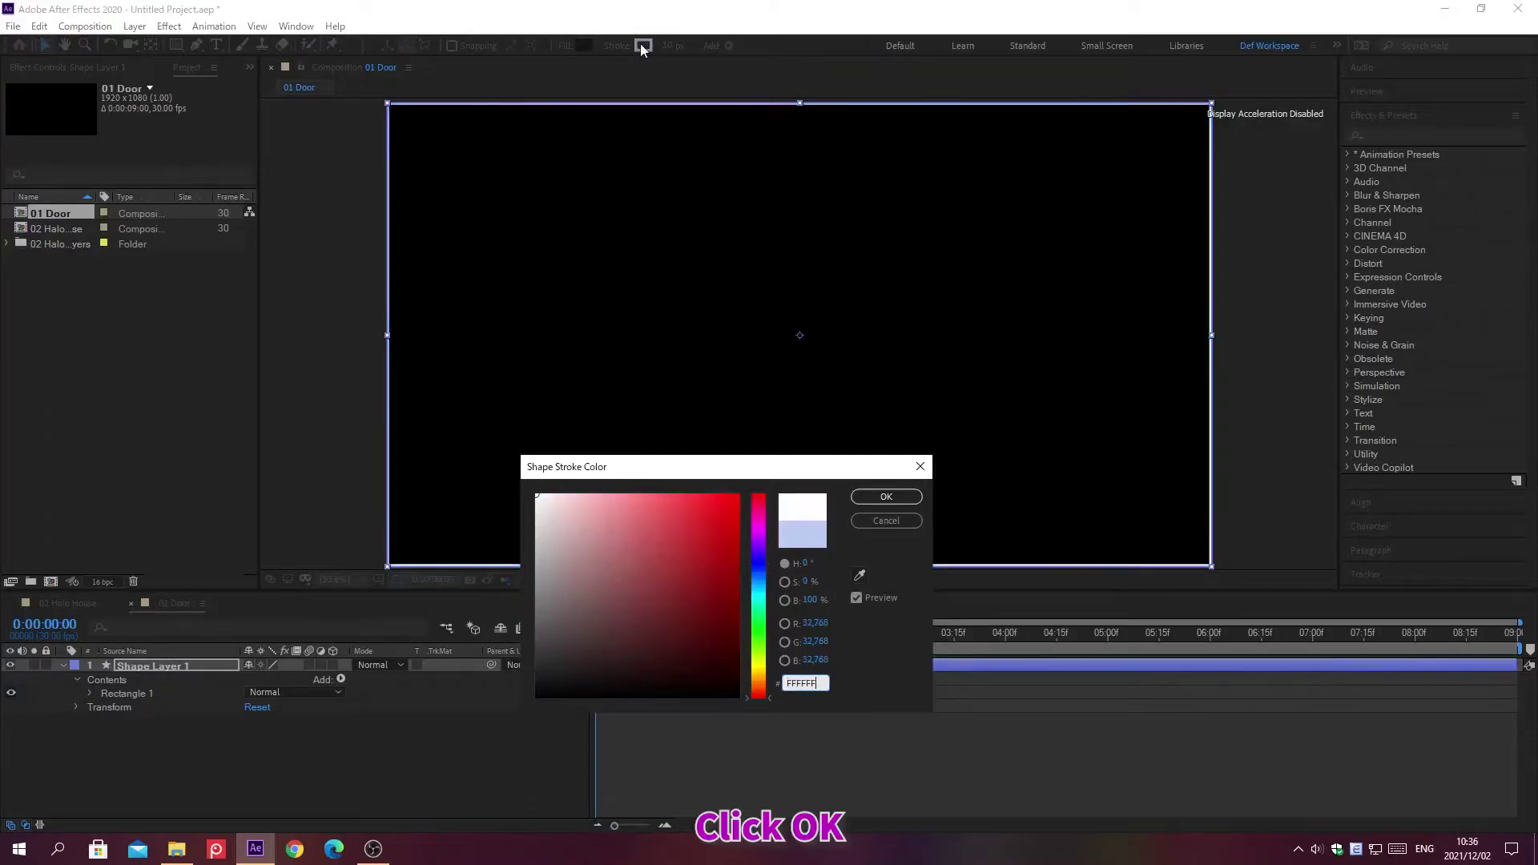
pyautogui.click(887, 497)
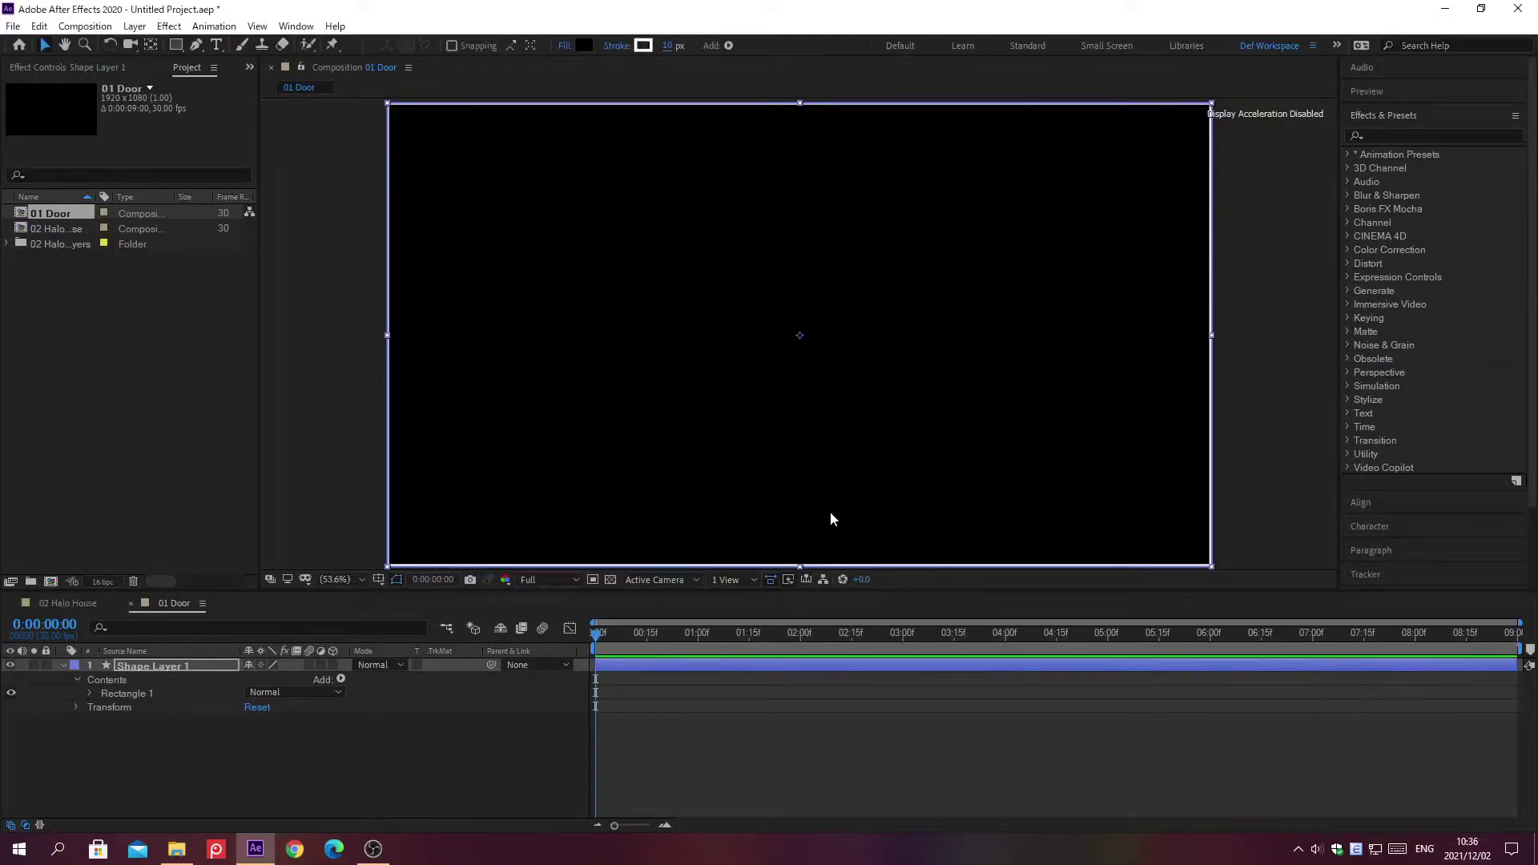
pyautogui.click(199, 667)
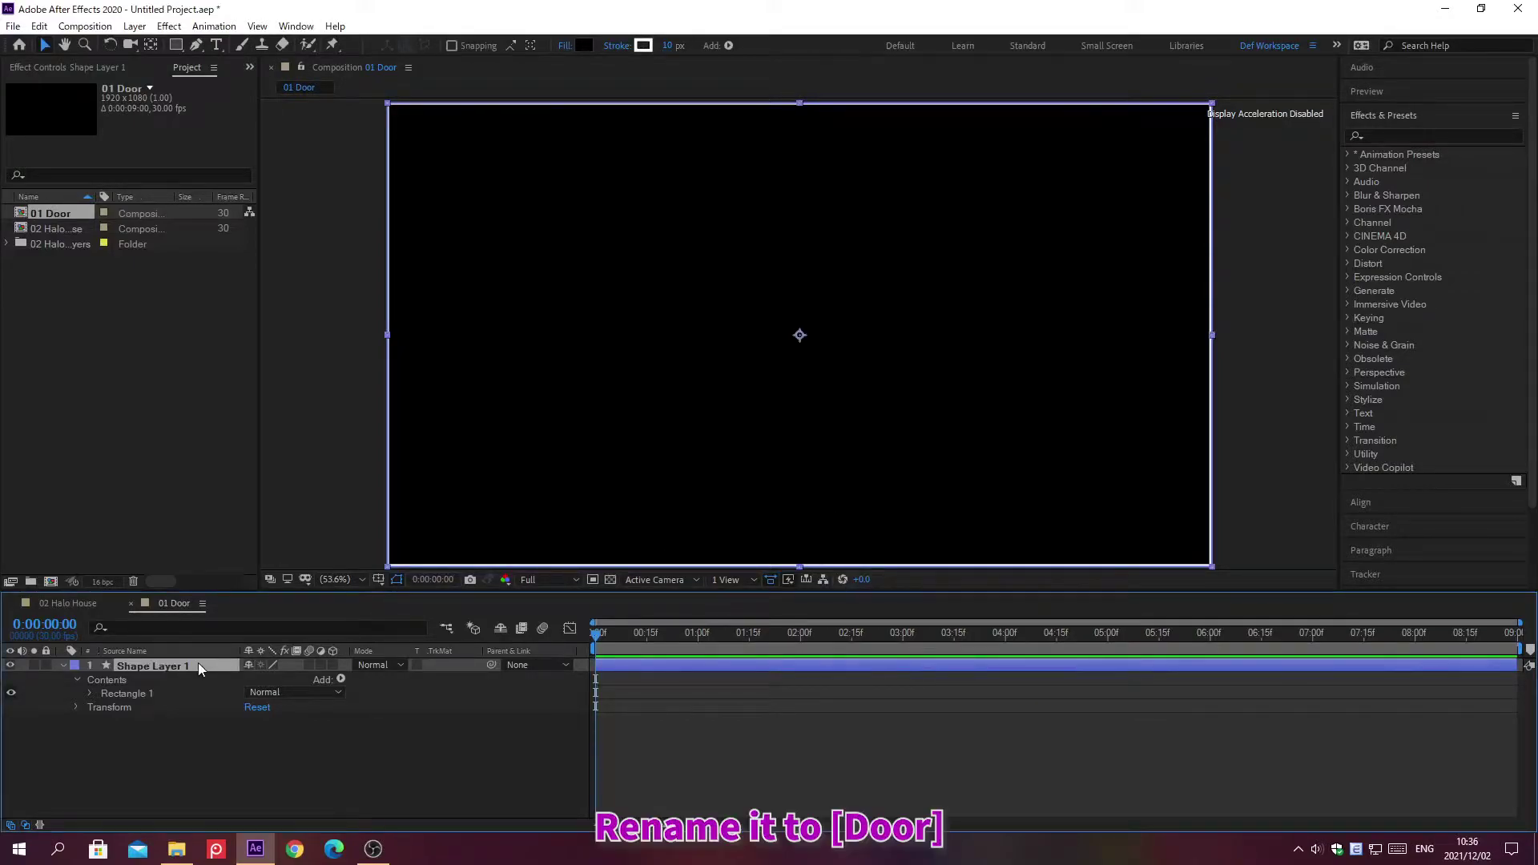
# Rename Shape Layer 1 to 'Door'.
pyautogui.press('Return')
pyautogui.write('Door')
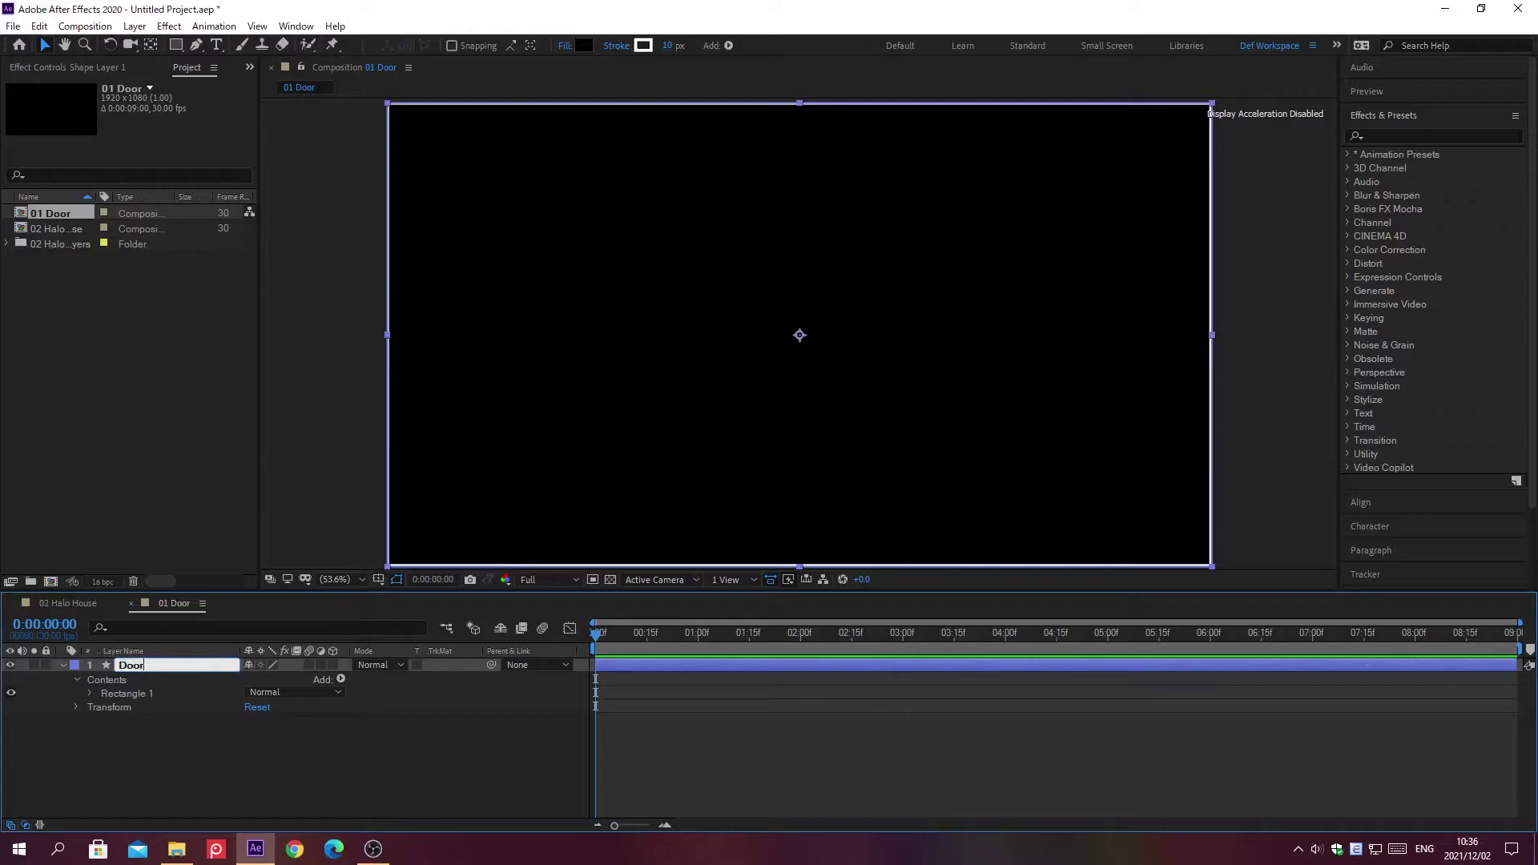
pyautogui.press('Return')
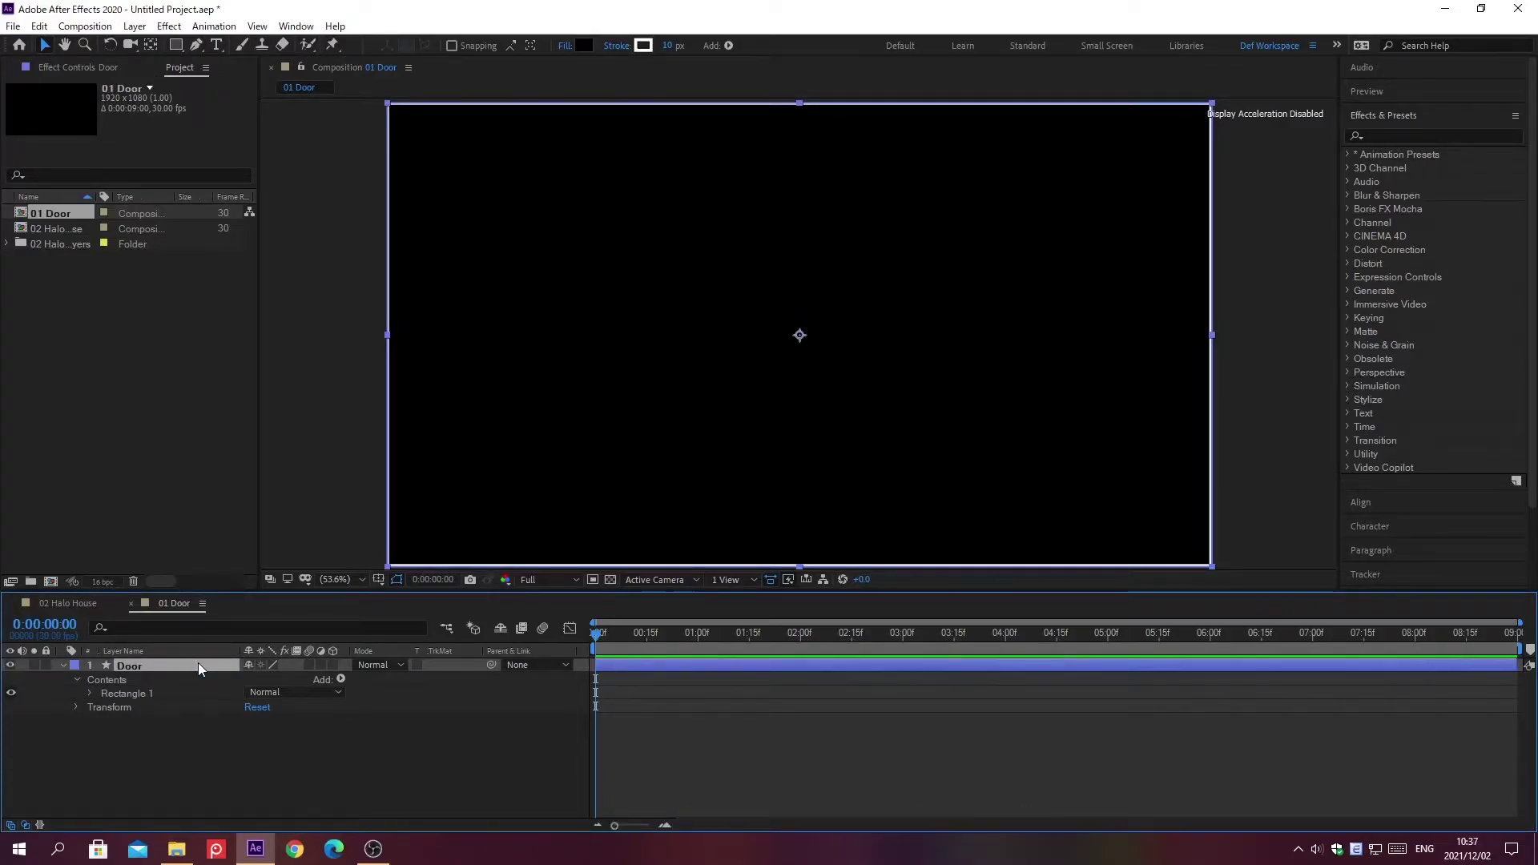
# Scale the Door layer to 18% wide by 58% tall.
pyautogui.press('s')
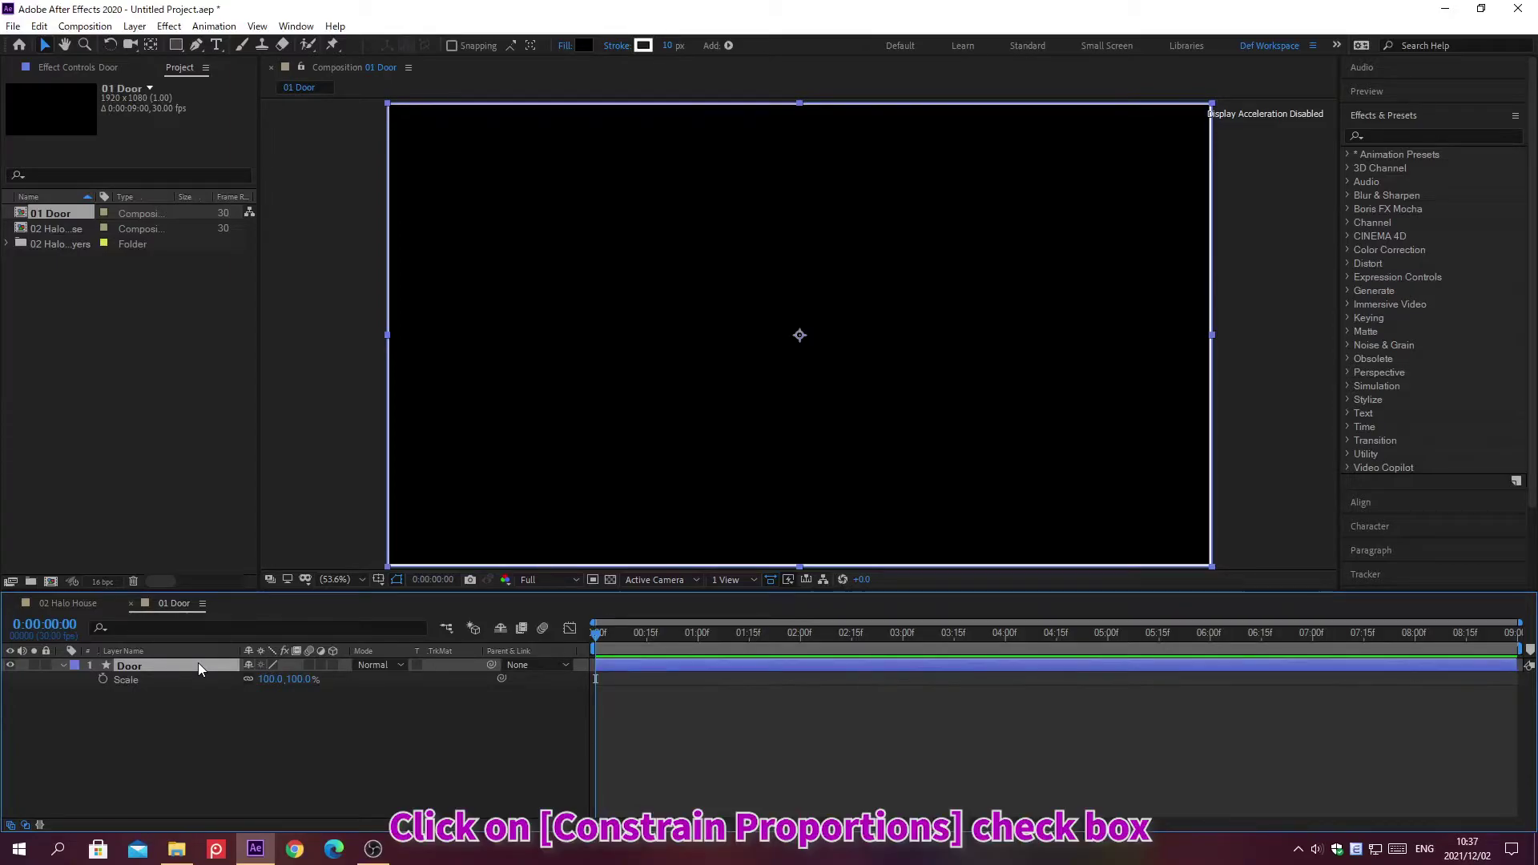
pyautogui.click(269, 679)
pyautogui.write('18')
pyautogui.press('Tab')
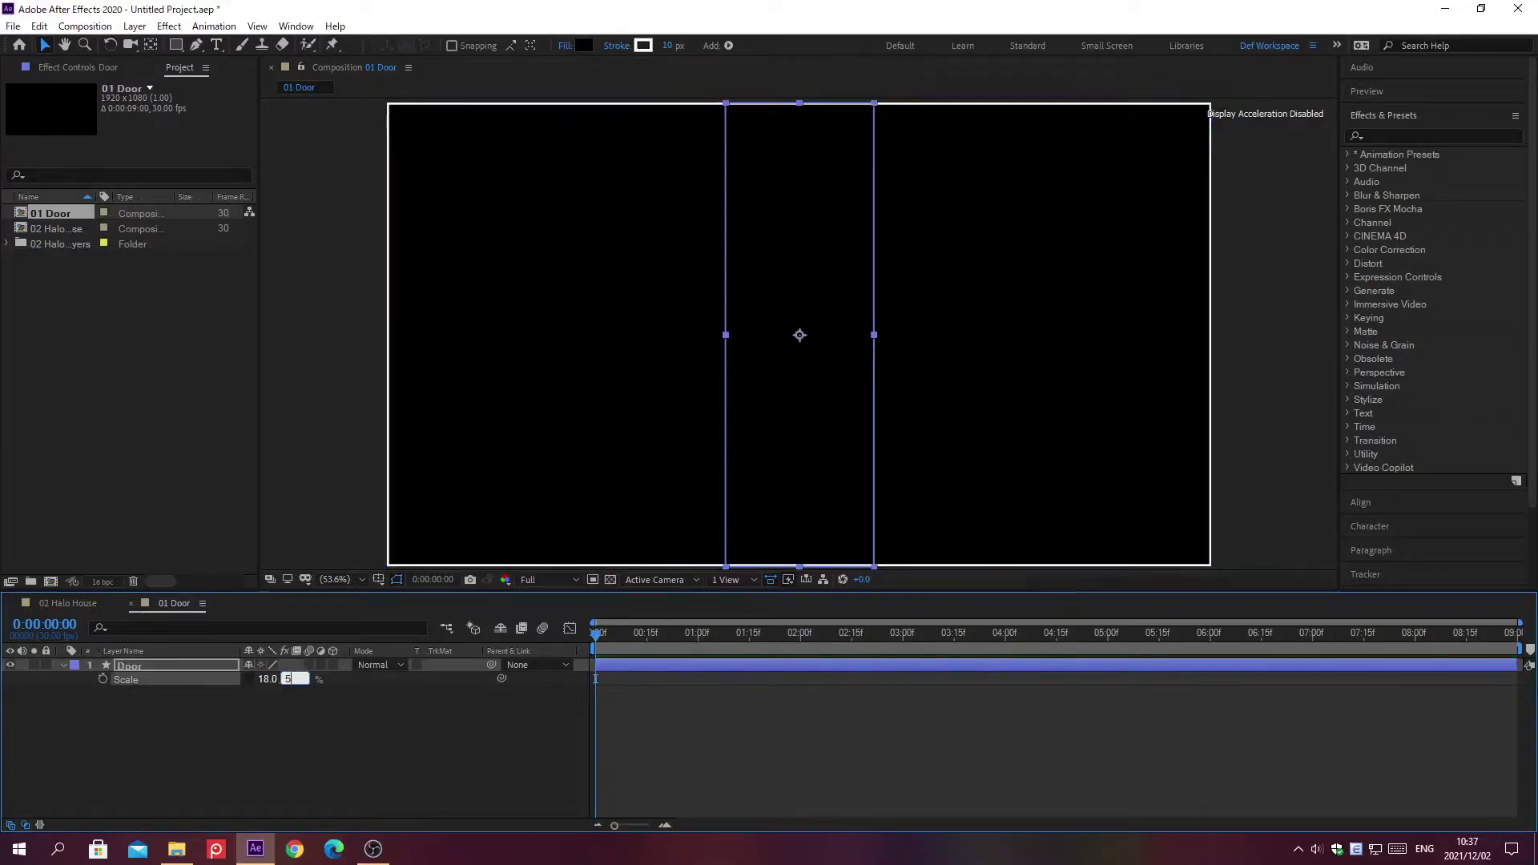
pyautogui.write('58')
pyautogui.press('Return')
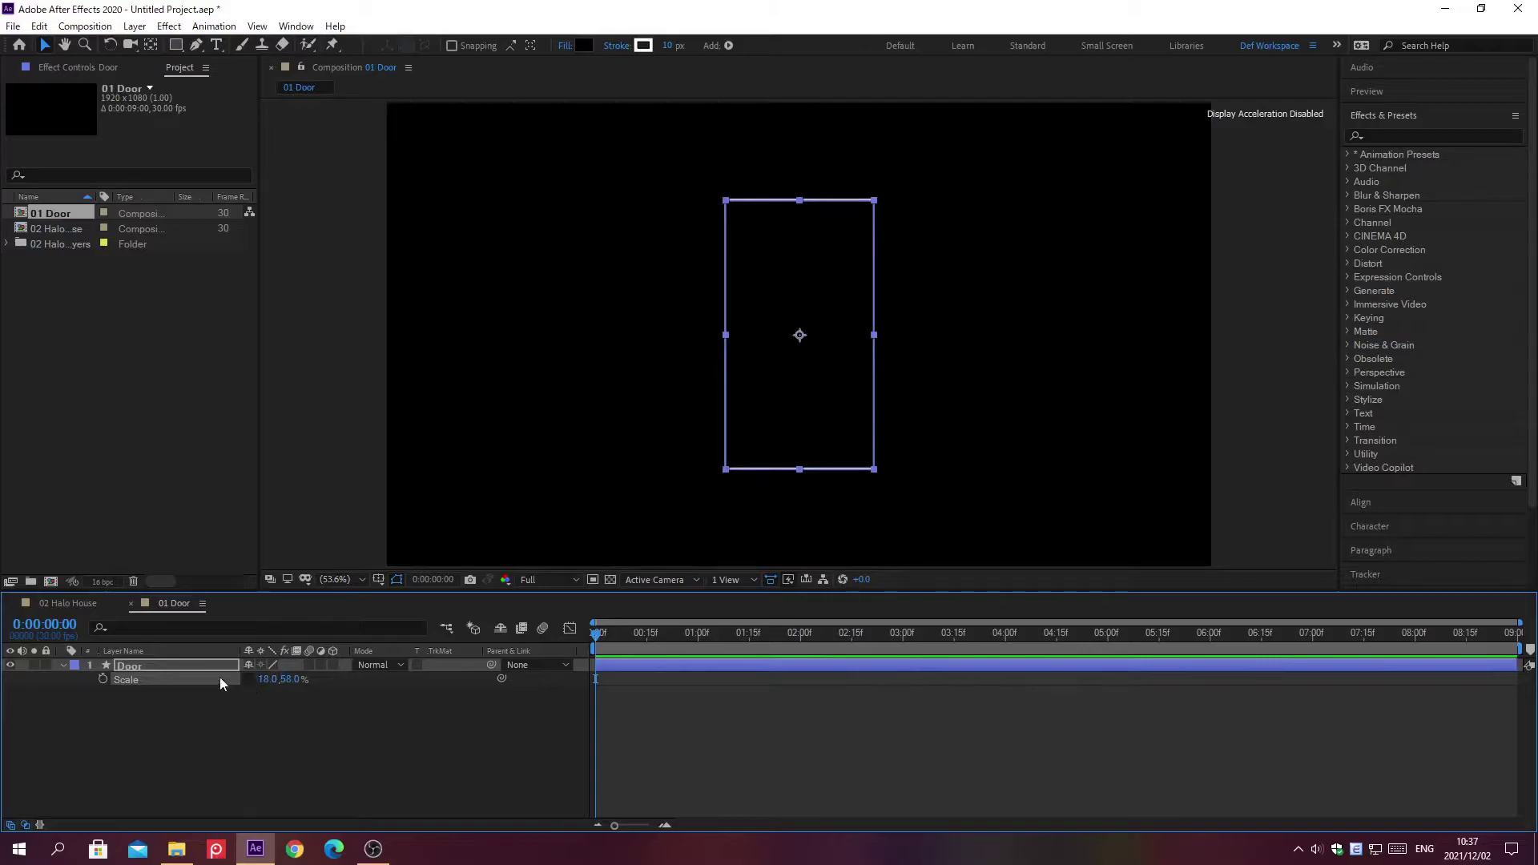
pyautogui.click(65, 665)
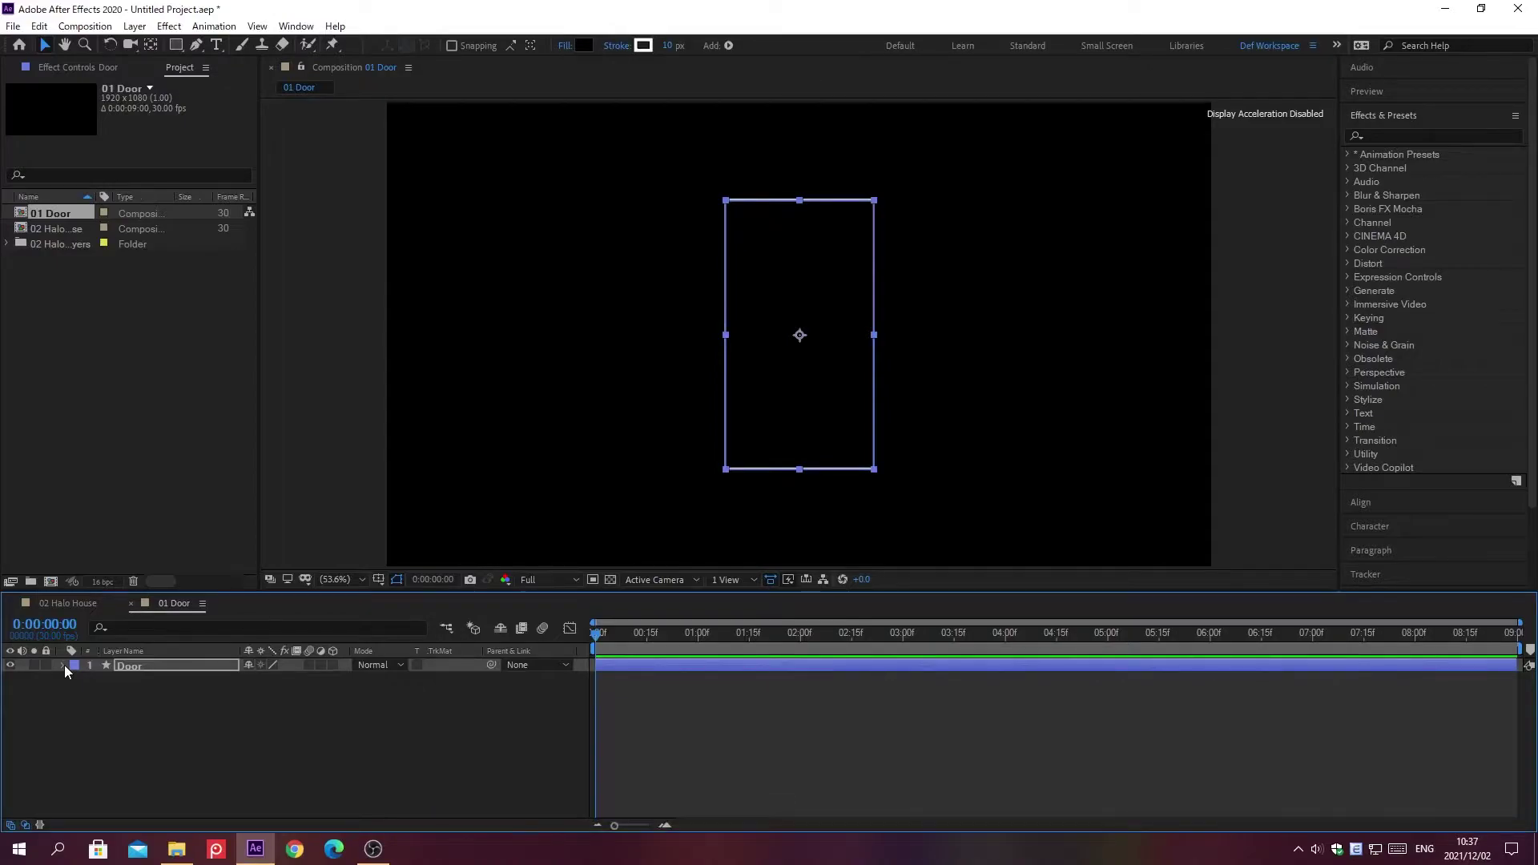
# Duplicate Door, fill the copy with #FF5400, and move it below Door.
pyautogui.hotkey('ctrl', 'd')
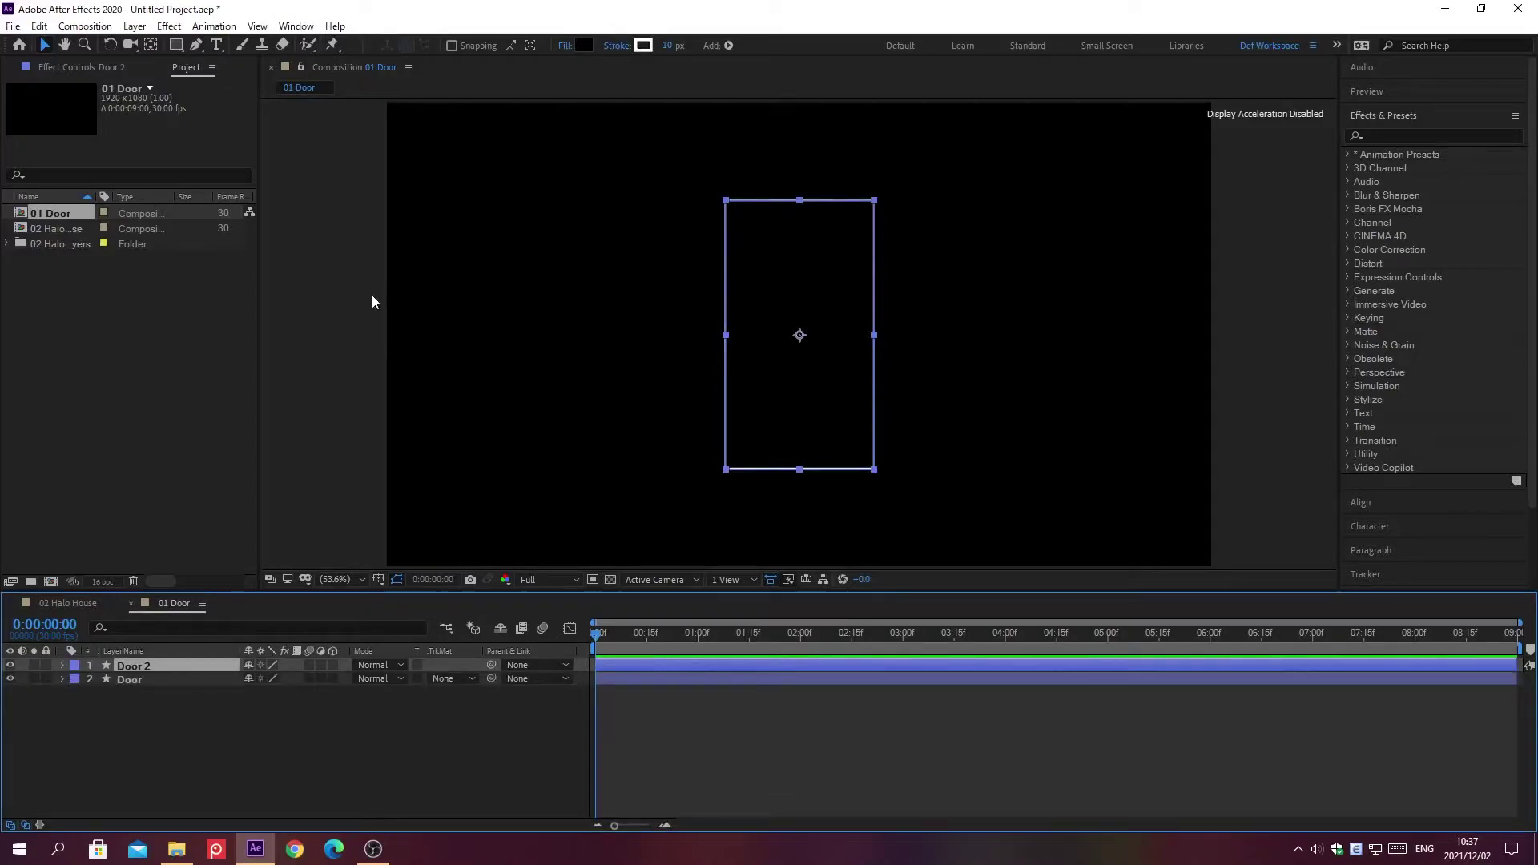
pyautogui.click(580, 43)
pyautogui.write('FF5400')
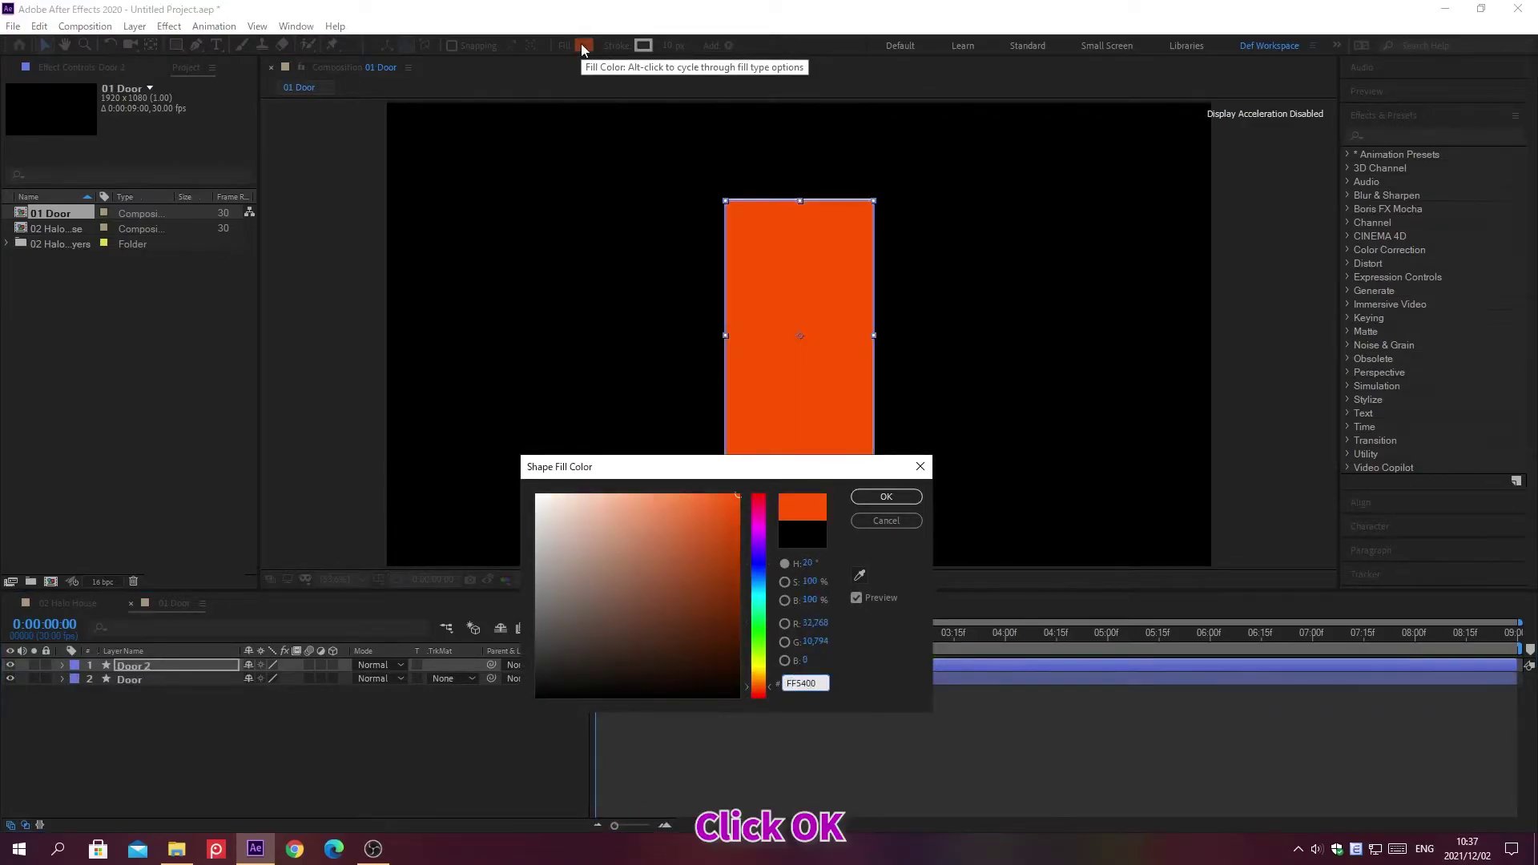
pyautogui.click(886, 497)
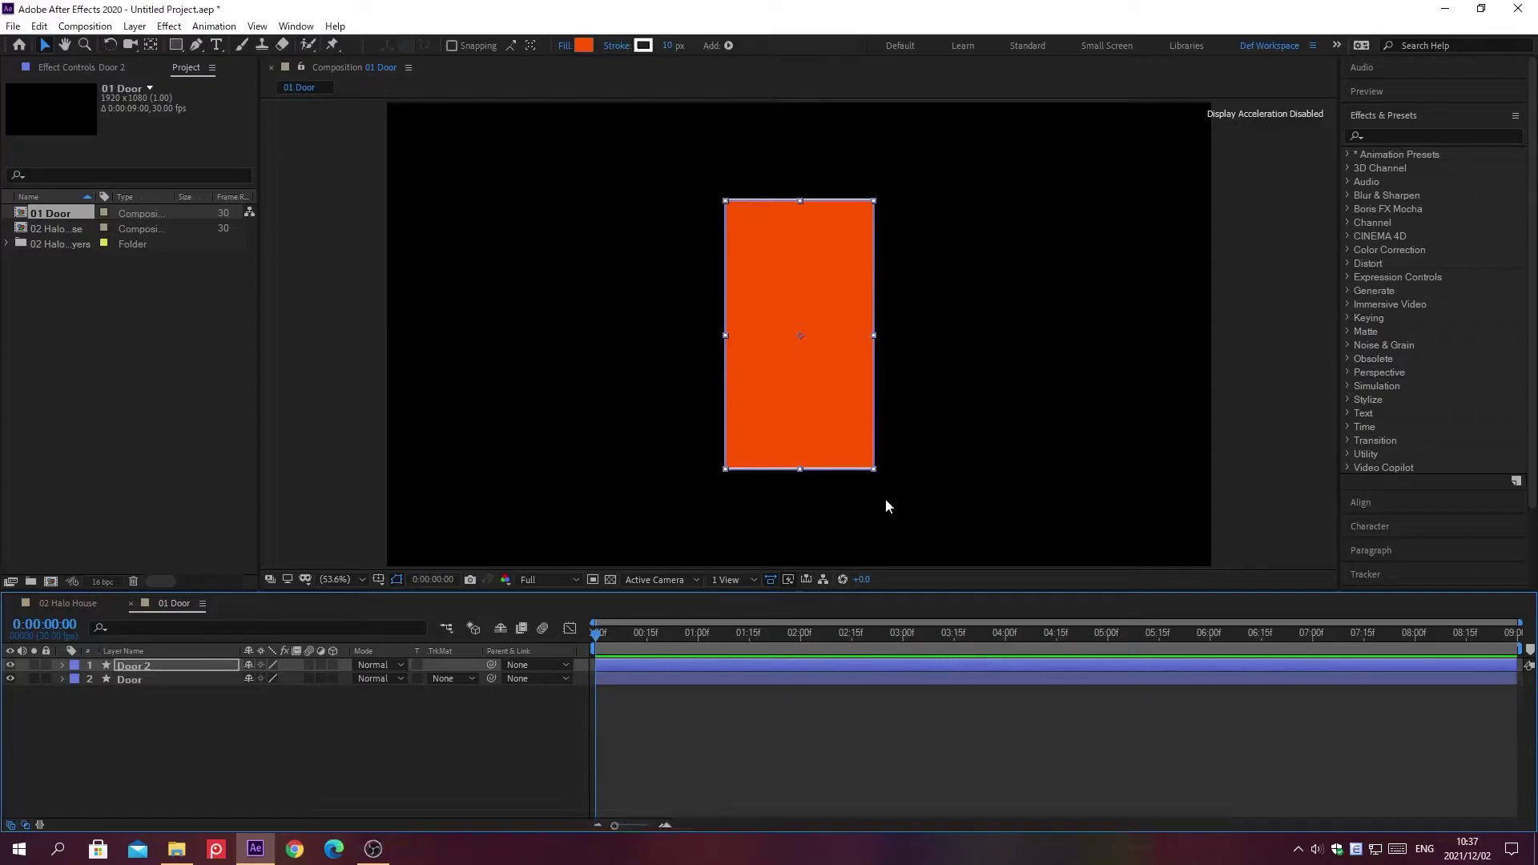
pyautogui.hotkey('ctrl', '[')
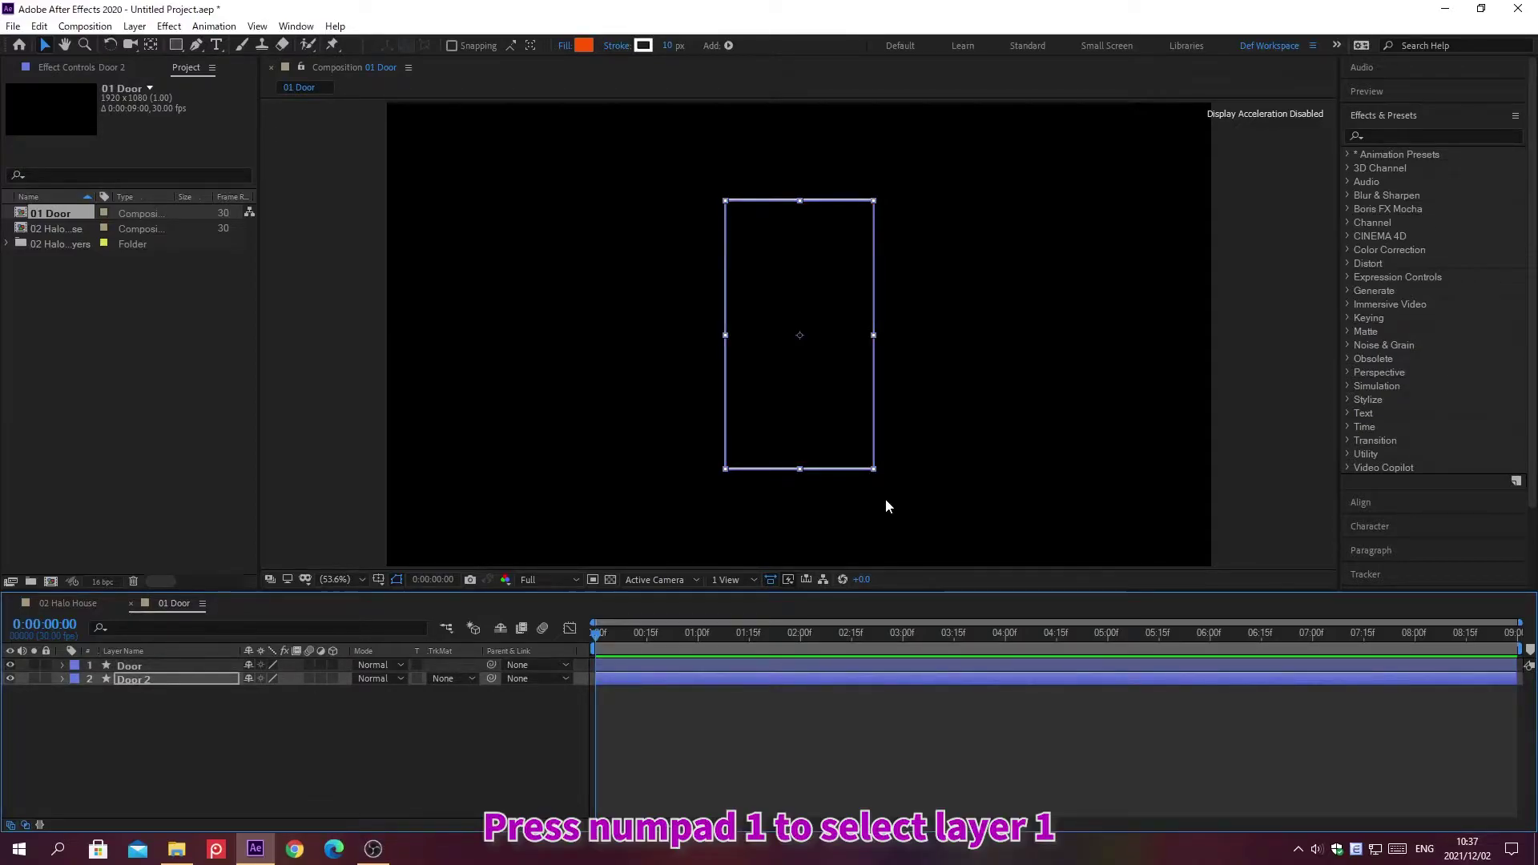
# Move the Door layer's anchor point to the rectangle's left-edge midpoint.
pyautogui.press('KP_1')
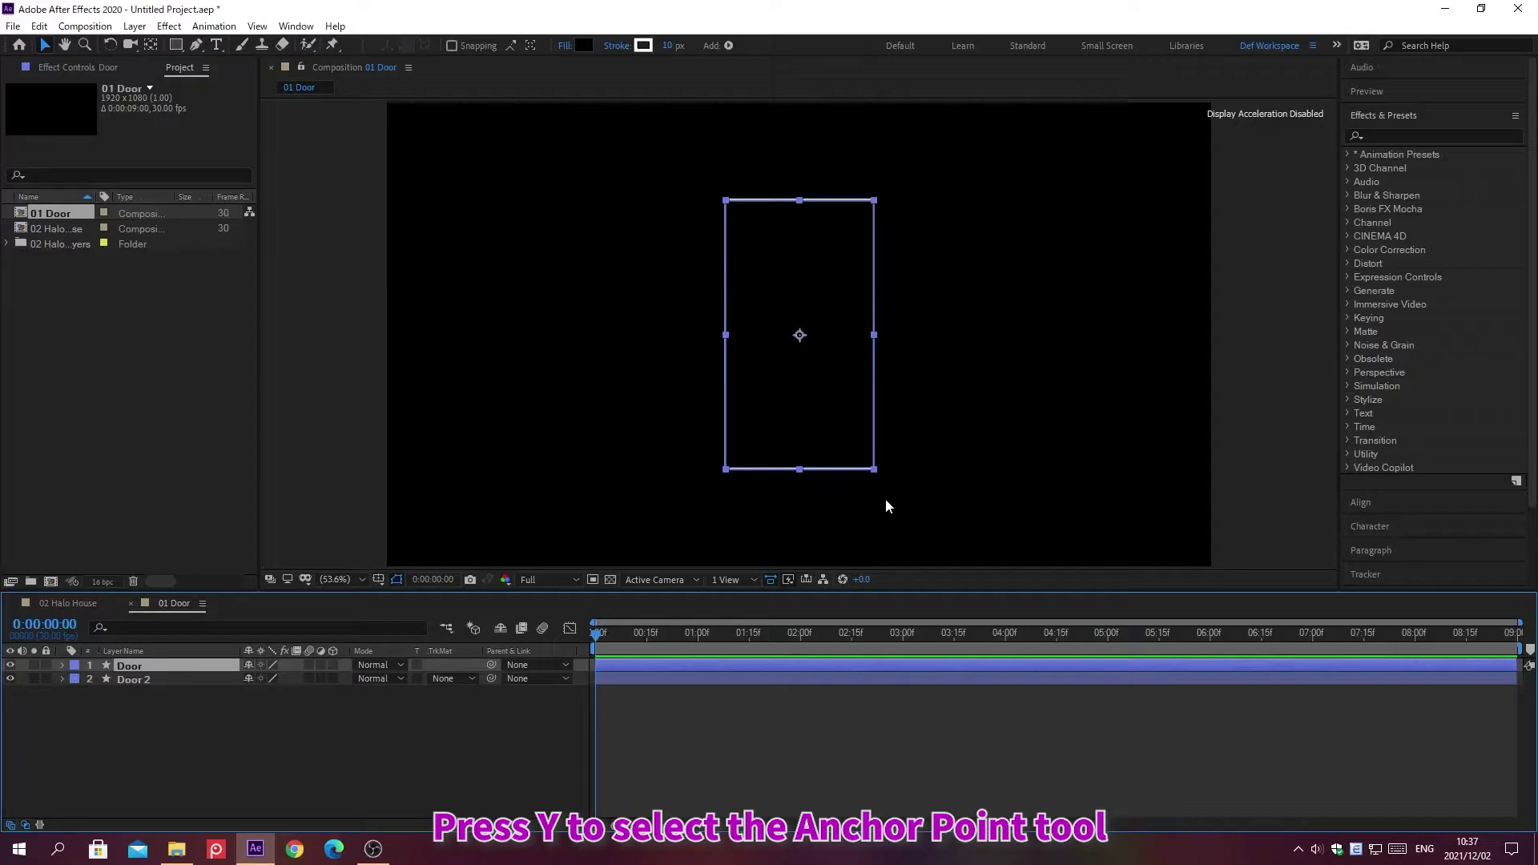
pyautogui.press('y')
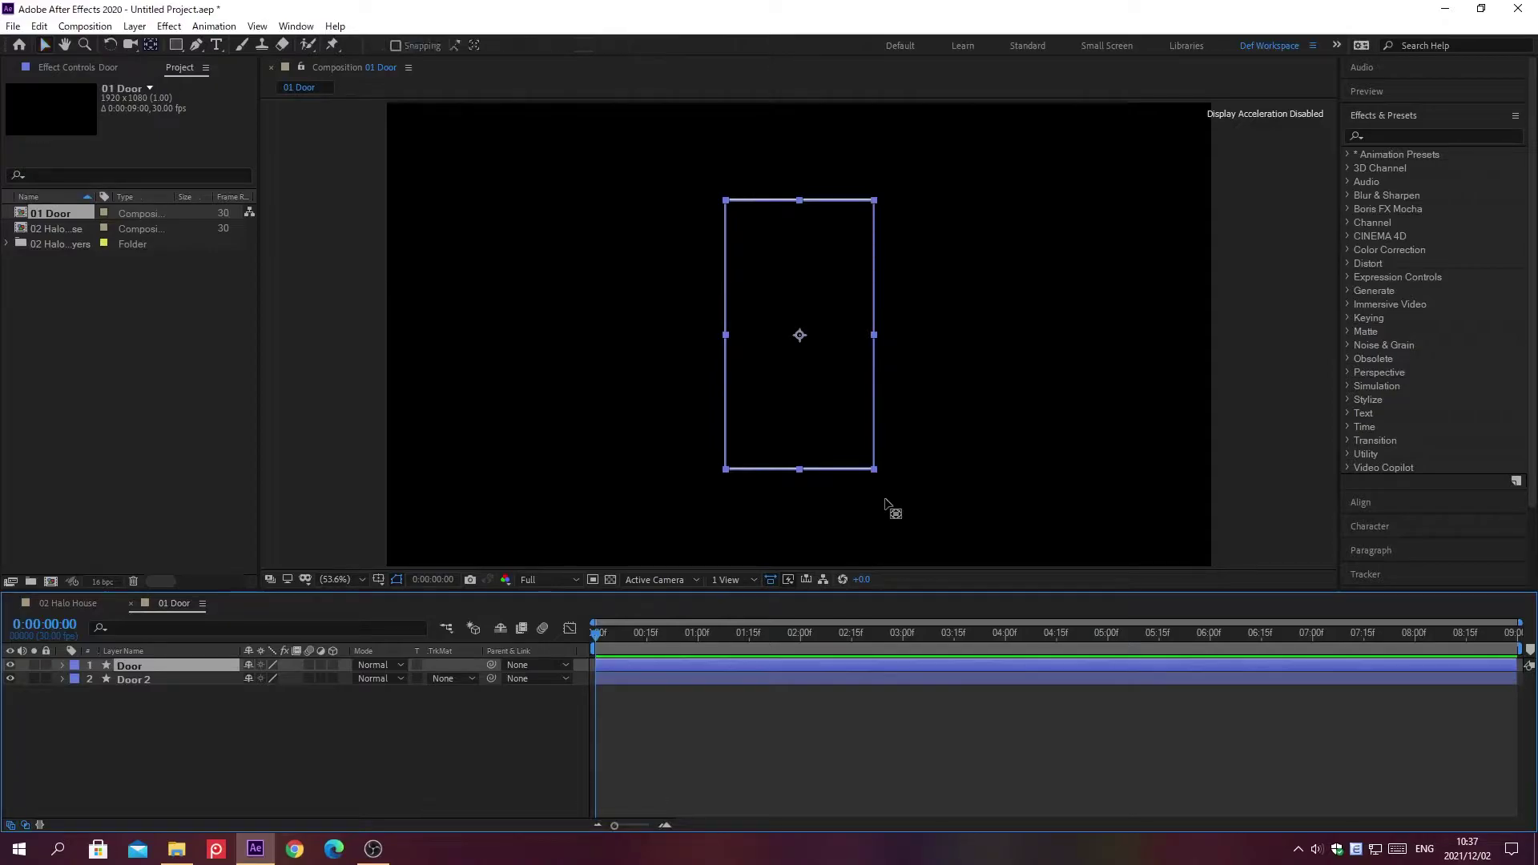
pyautogui.click(797, 337)
pyautogui.moveTo(797, 337); pyautogui.dragTo(725, 335)
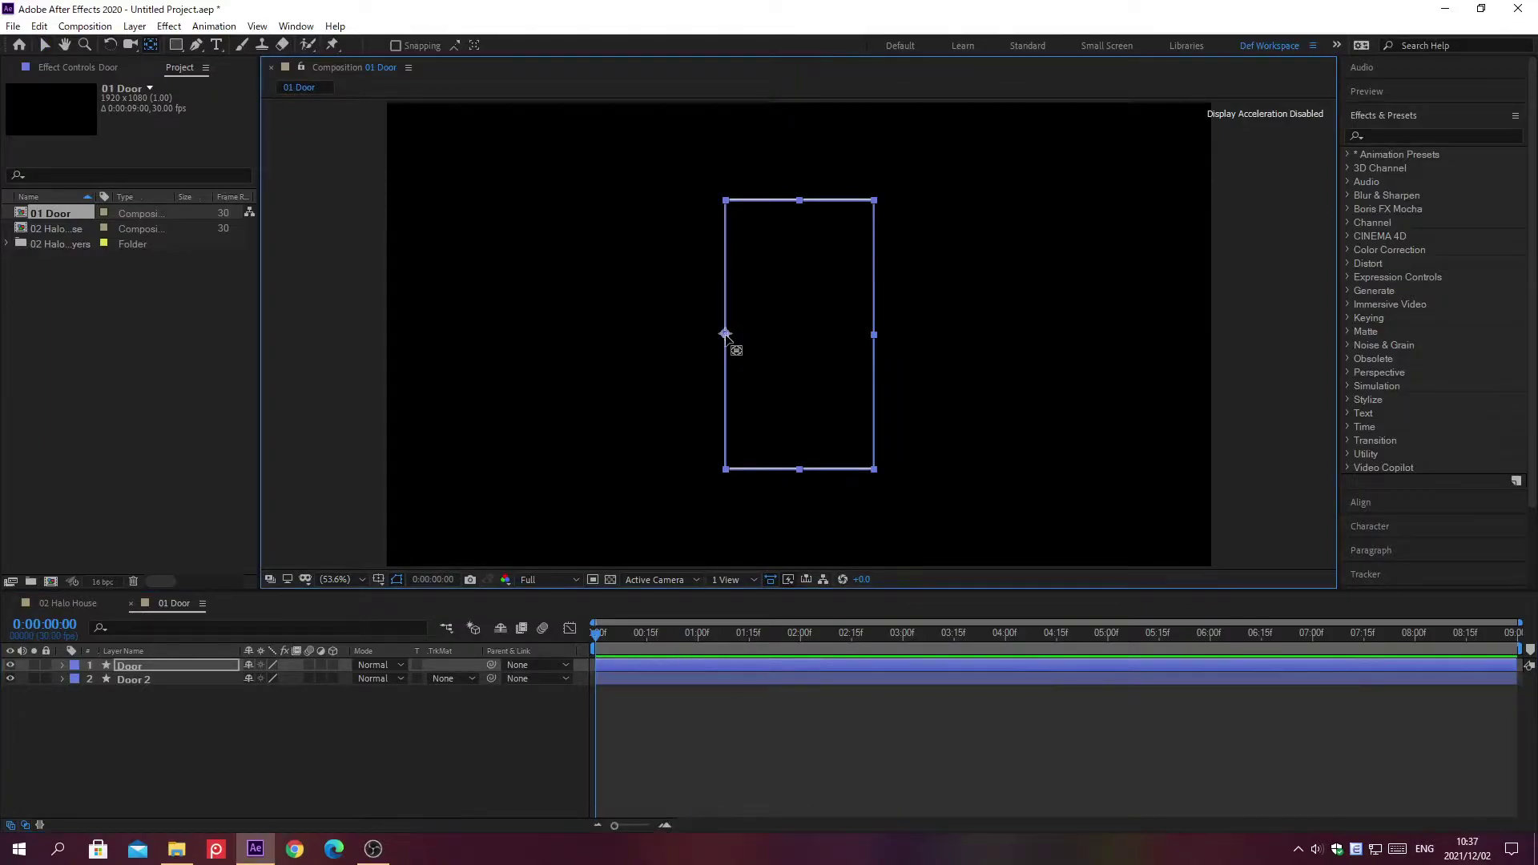
pyautogui.press('v')
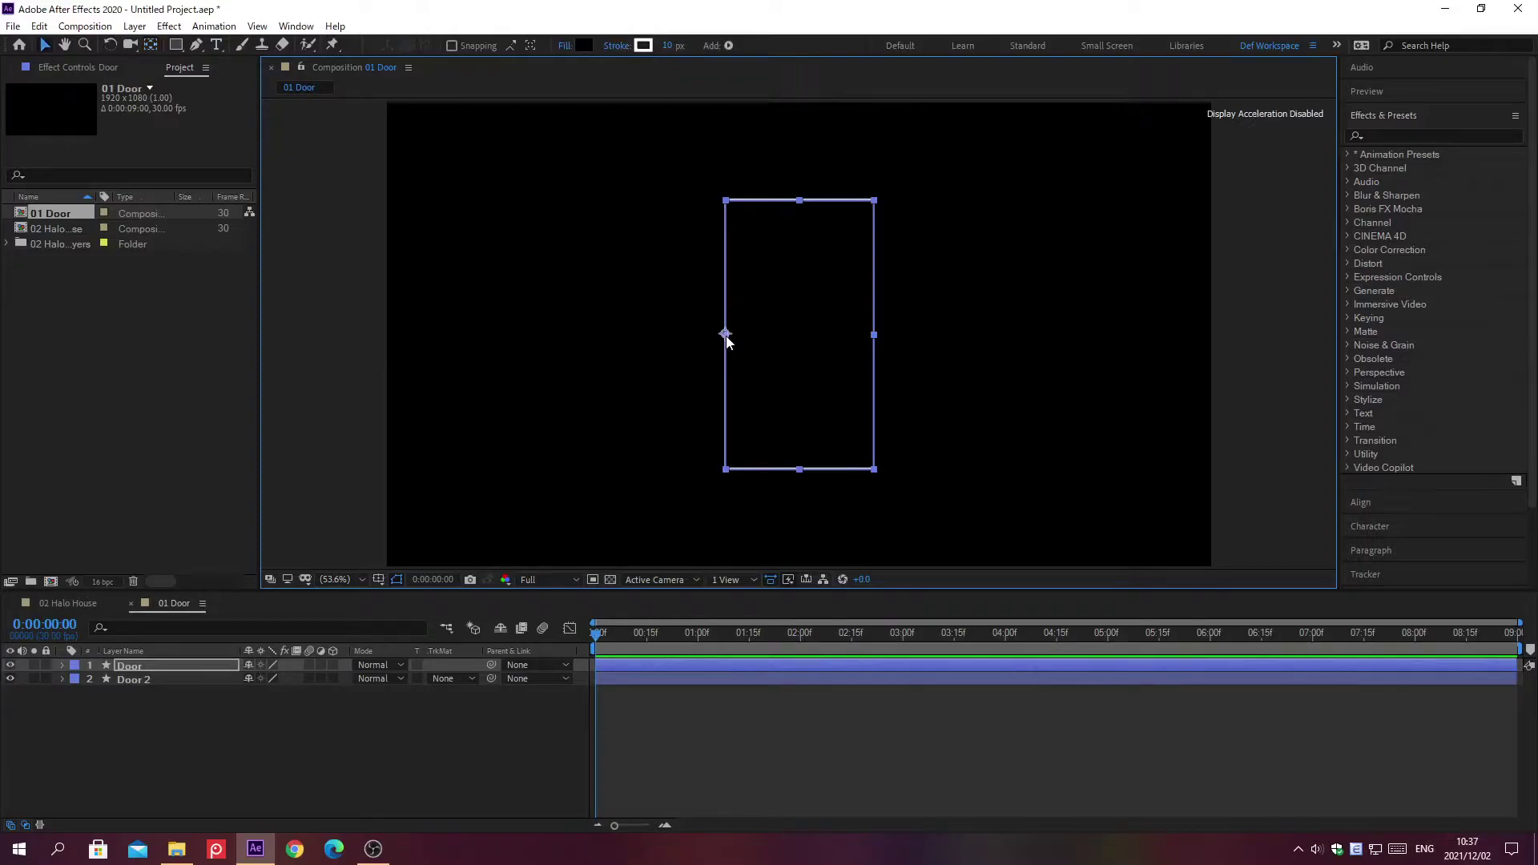
# Expand Door's Contents and select the Rectangle 1 shape group.
pyautogui.click(62, 665)
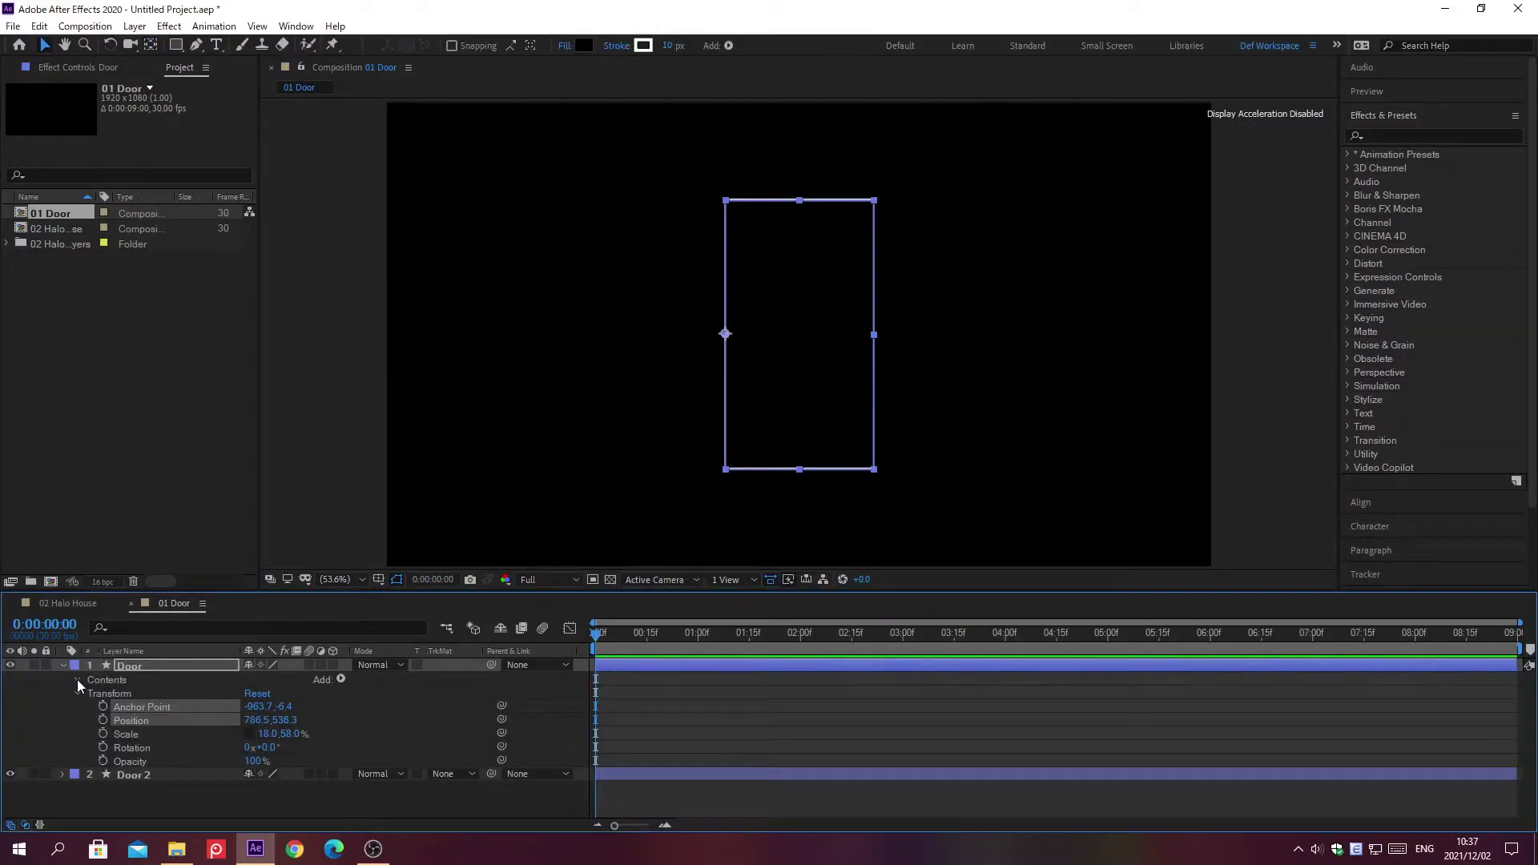
pyautogui.click(77, 679)
pyautogui.click(198, 692)
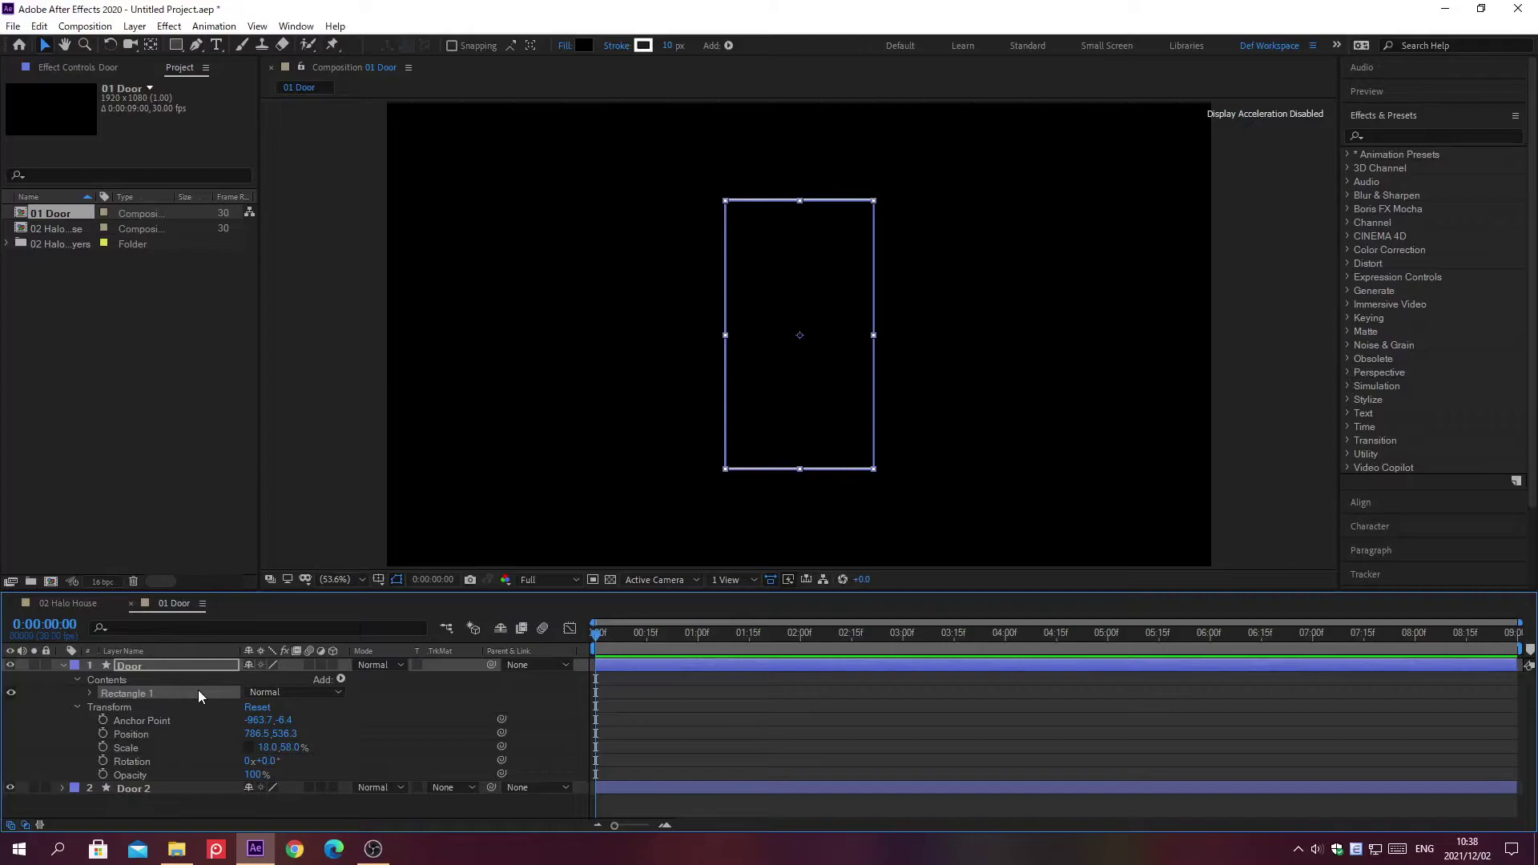
# Duplicate the Door's rectangle group twice to make Rectangle 3 and expand its Rectangle Path 1.
pyautogui.hotkey('ctrl', 'd')
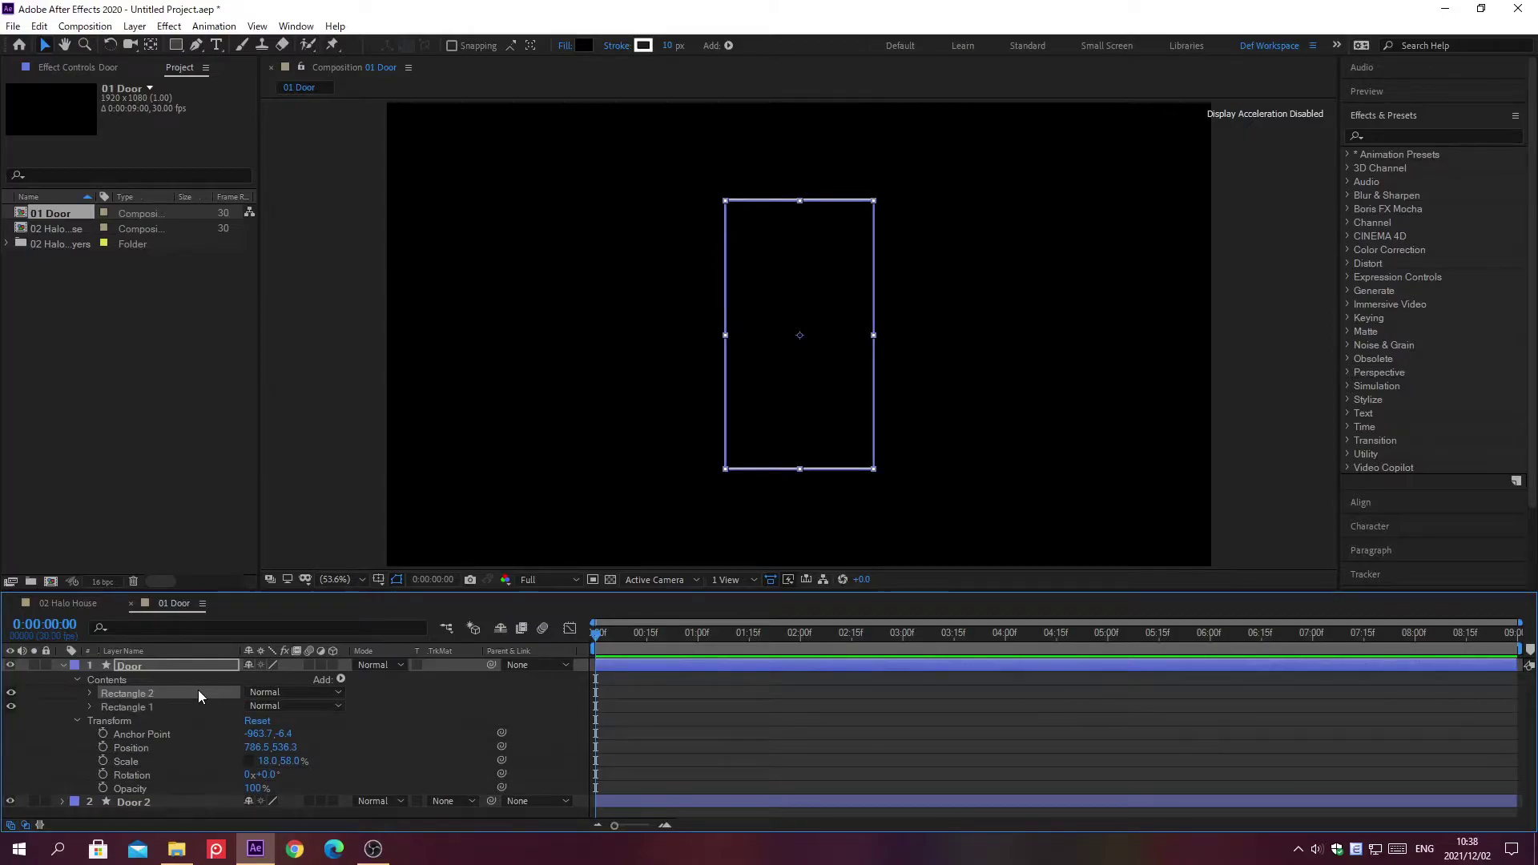
pyautogui.hotkey('ctrl', 'd')
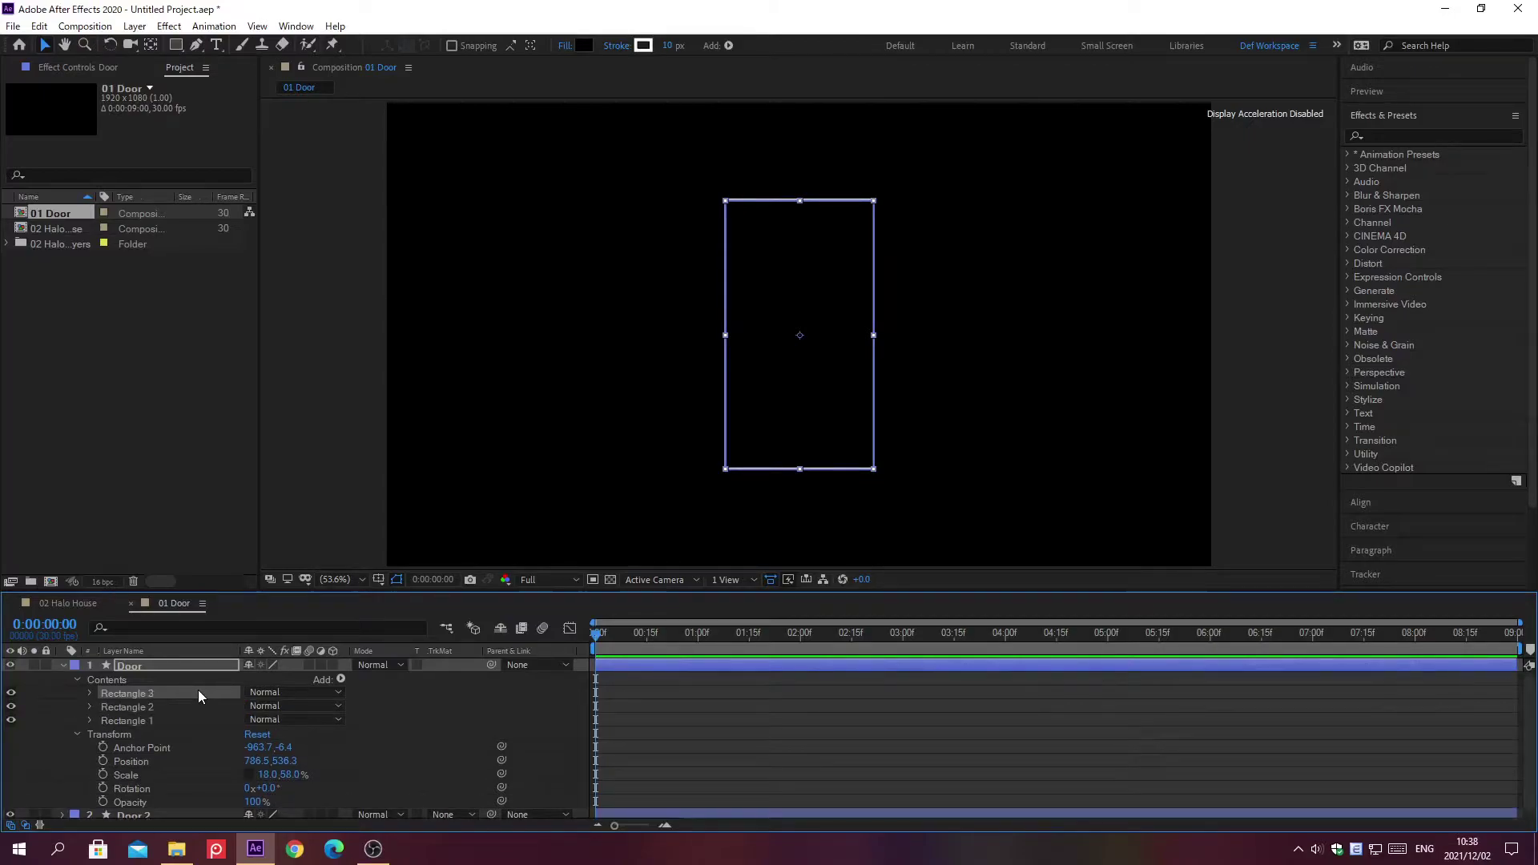
pyautogui.click(89, 693)
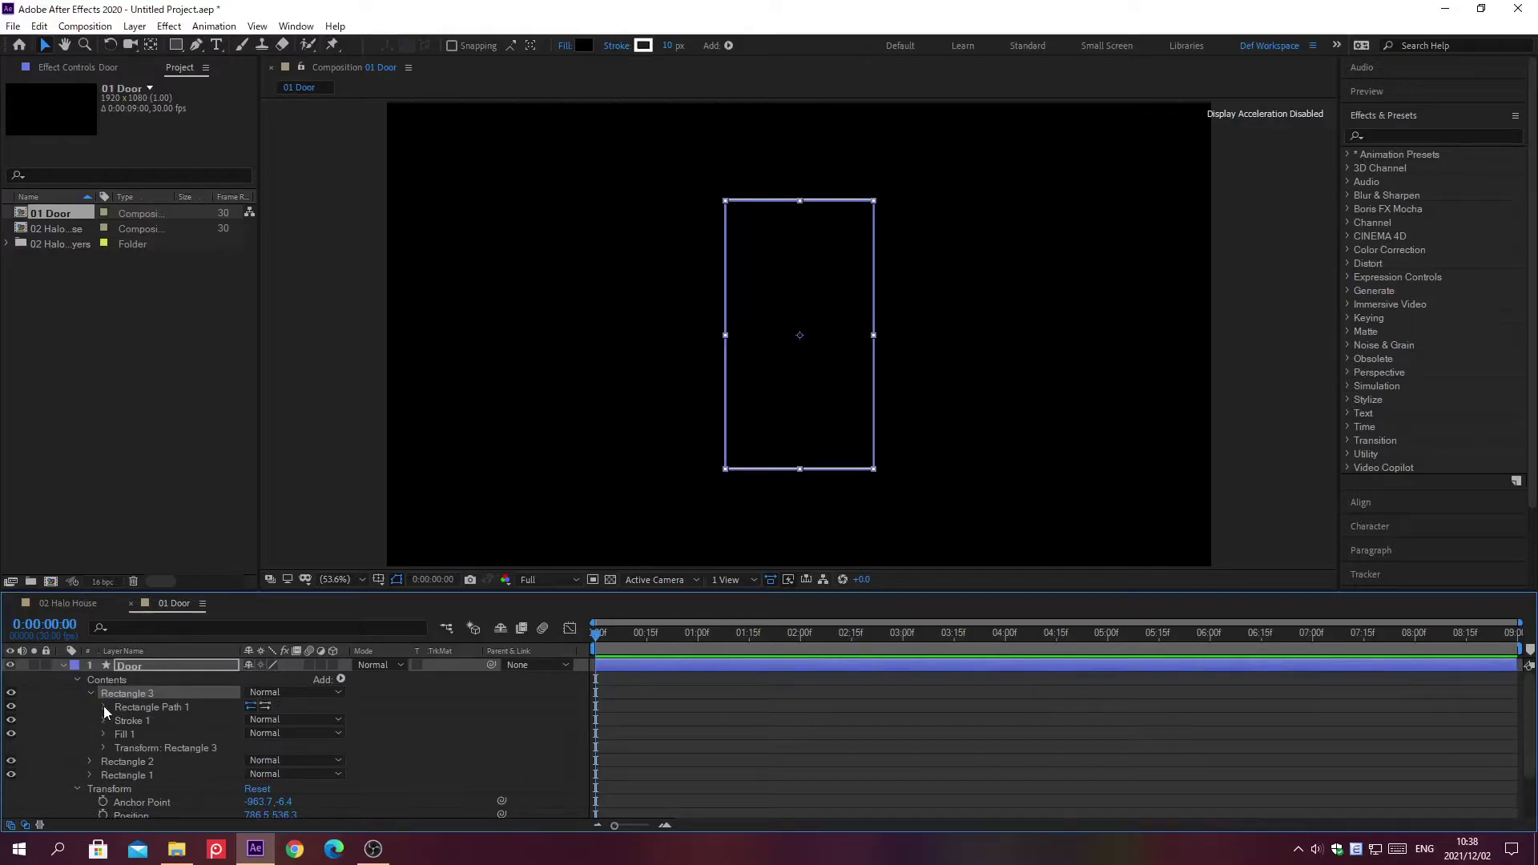
pyautogui.click(104, 707)
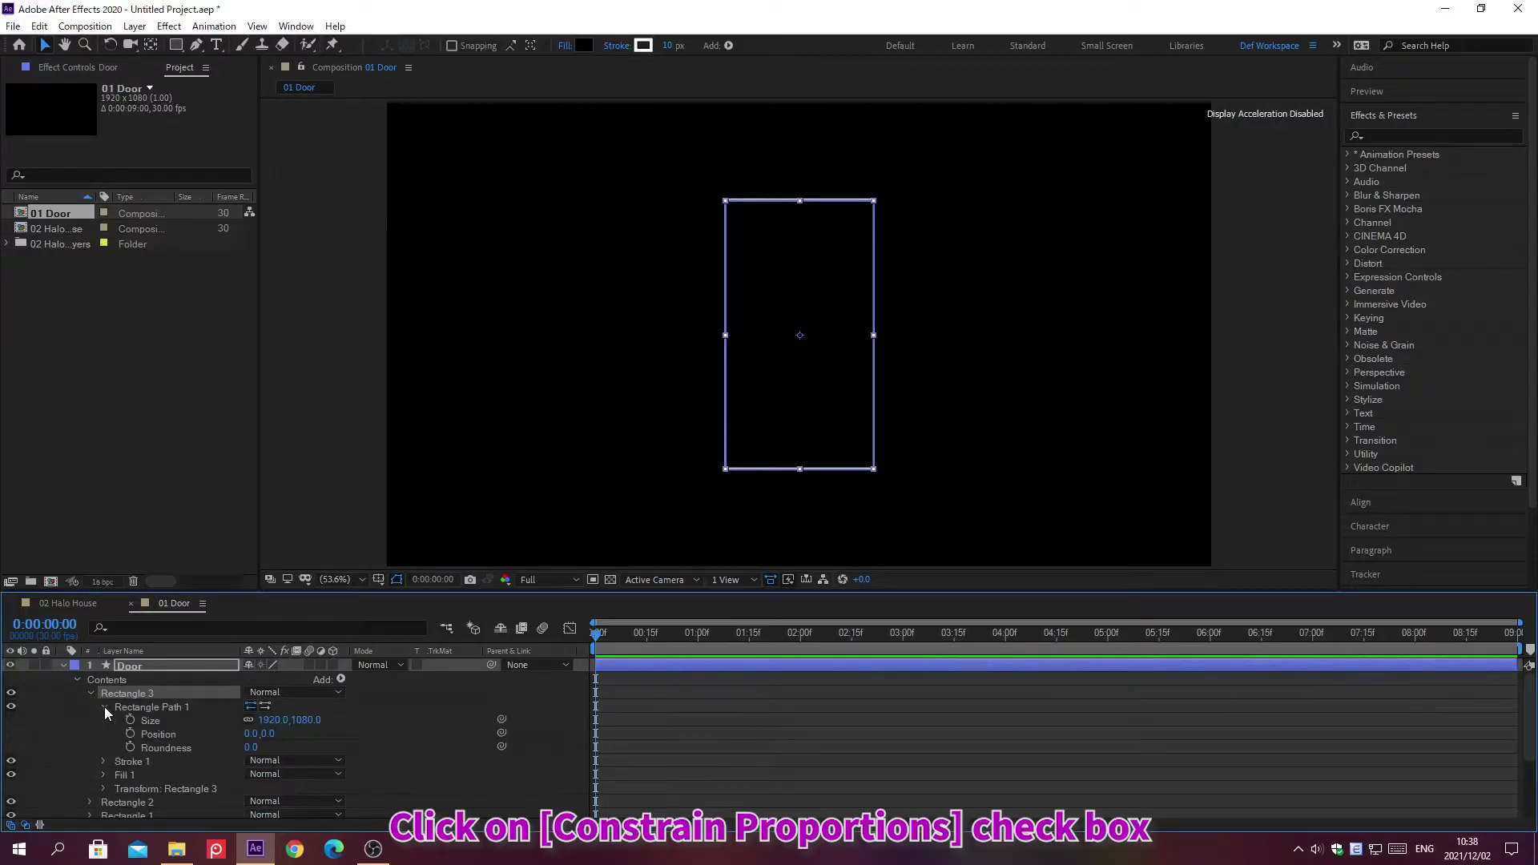
# Set Rectangle 3's size to 1000,200 and position to 0,-280, then collapse the group.
pyautogui.click(263, 720)
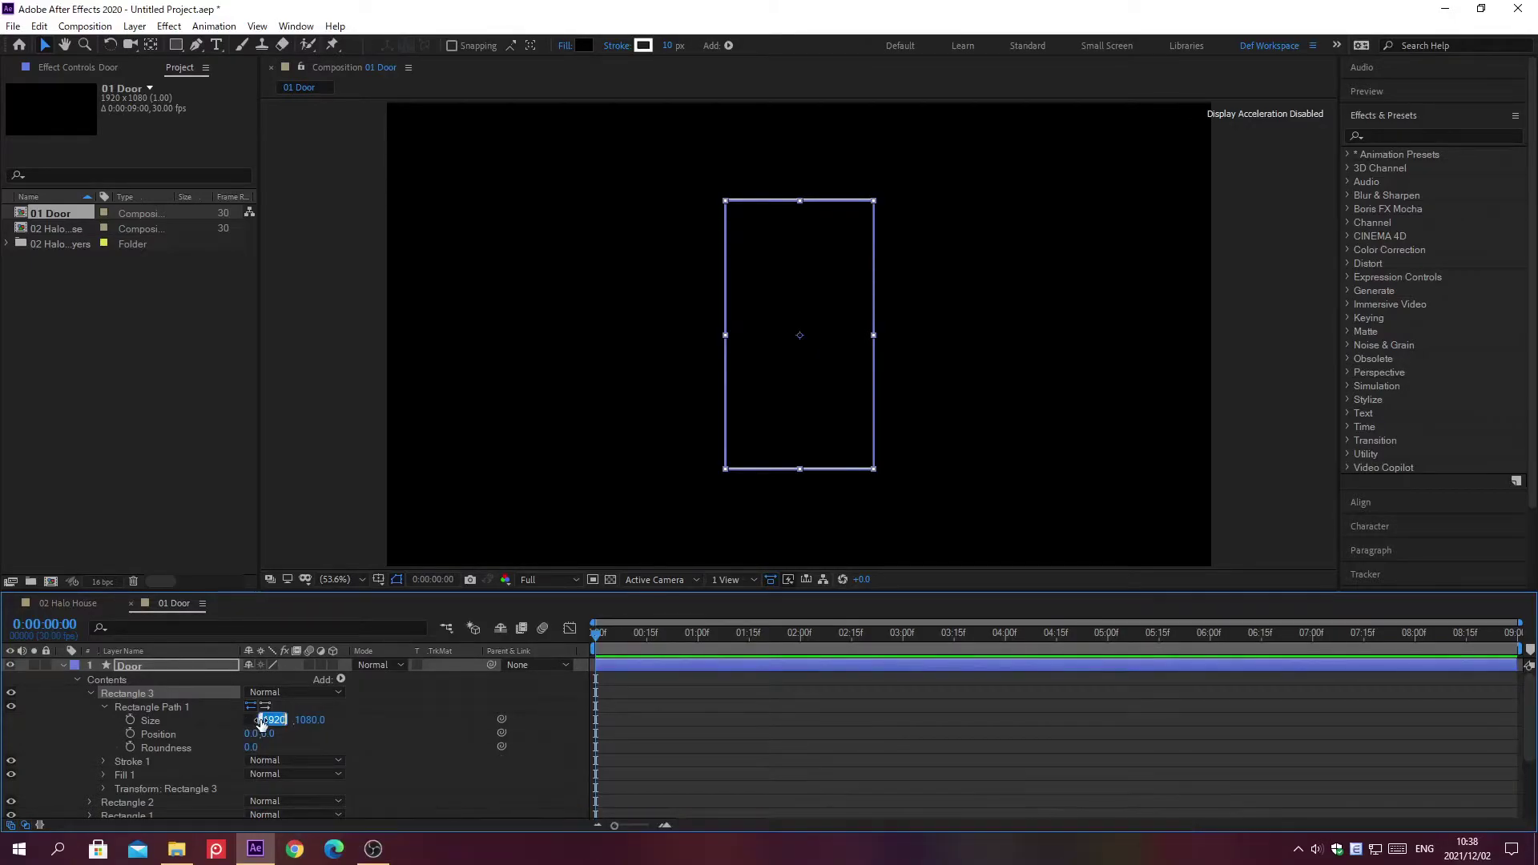
pyautogui.write('1000')
pyautogui.press('Tab')
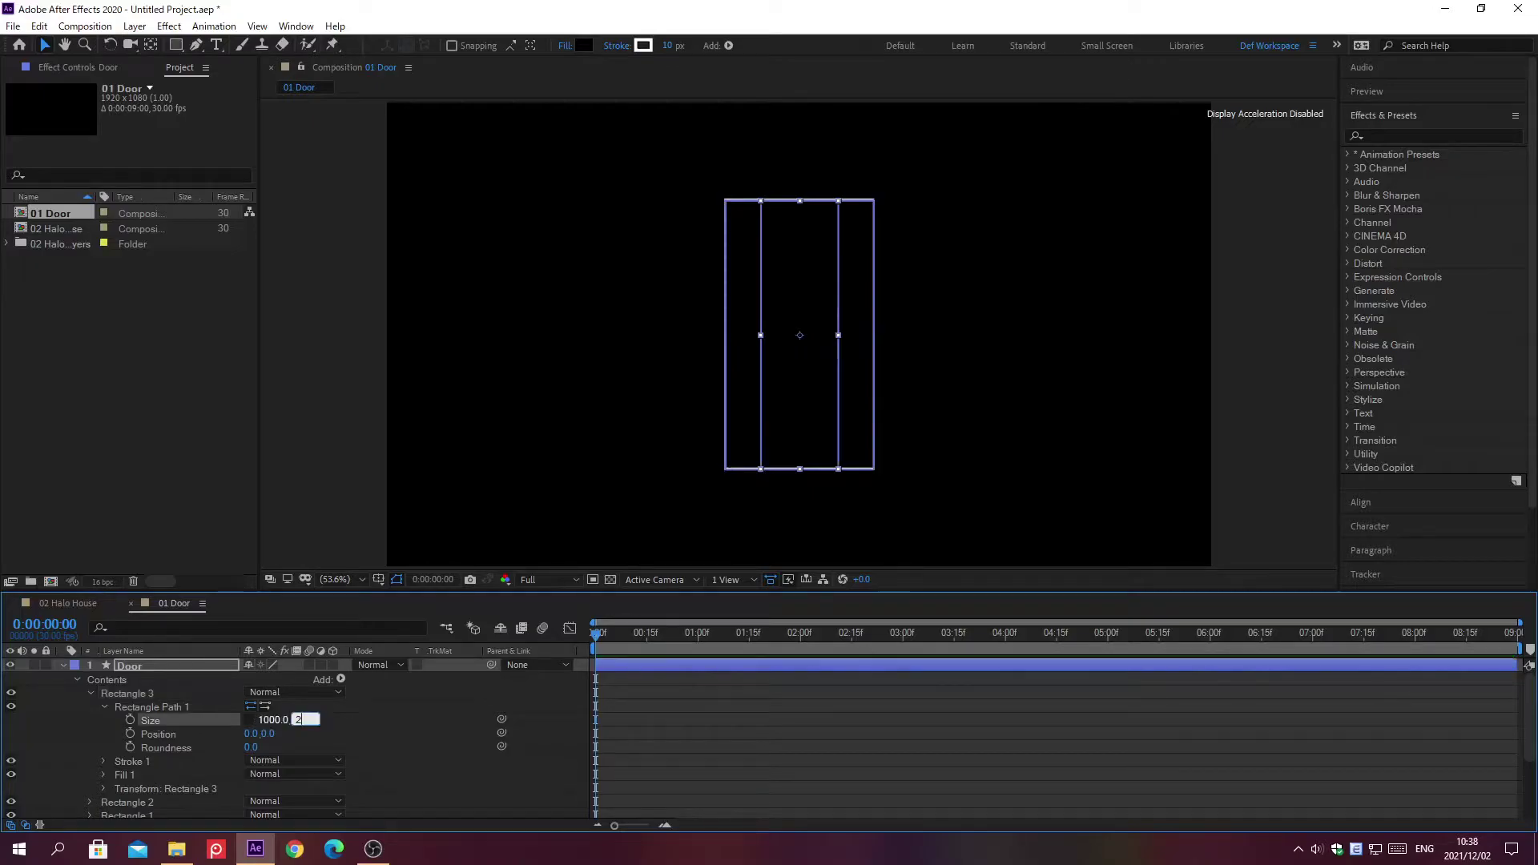
pyautogui.write('200')
pyautogui.press('Return')
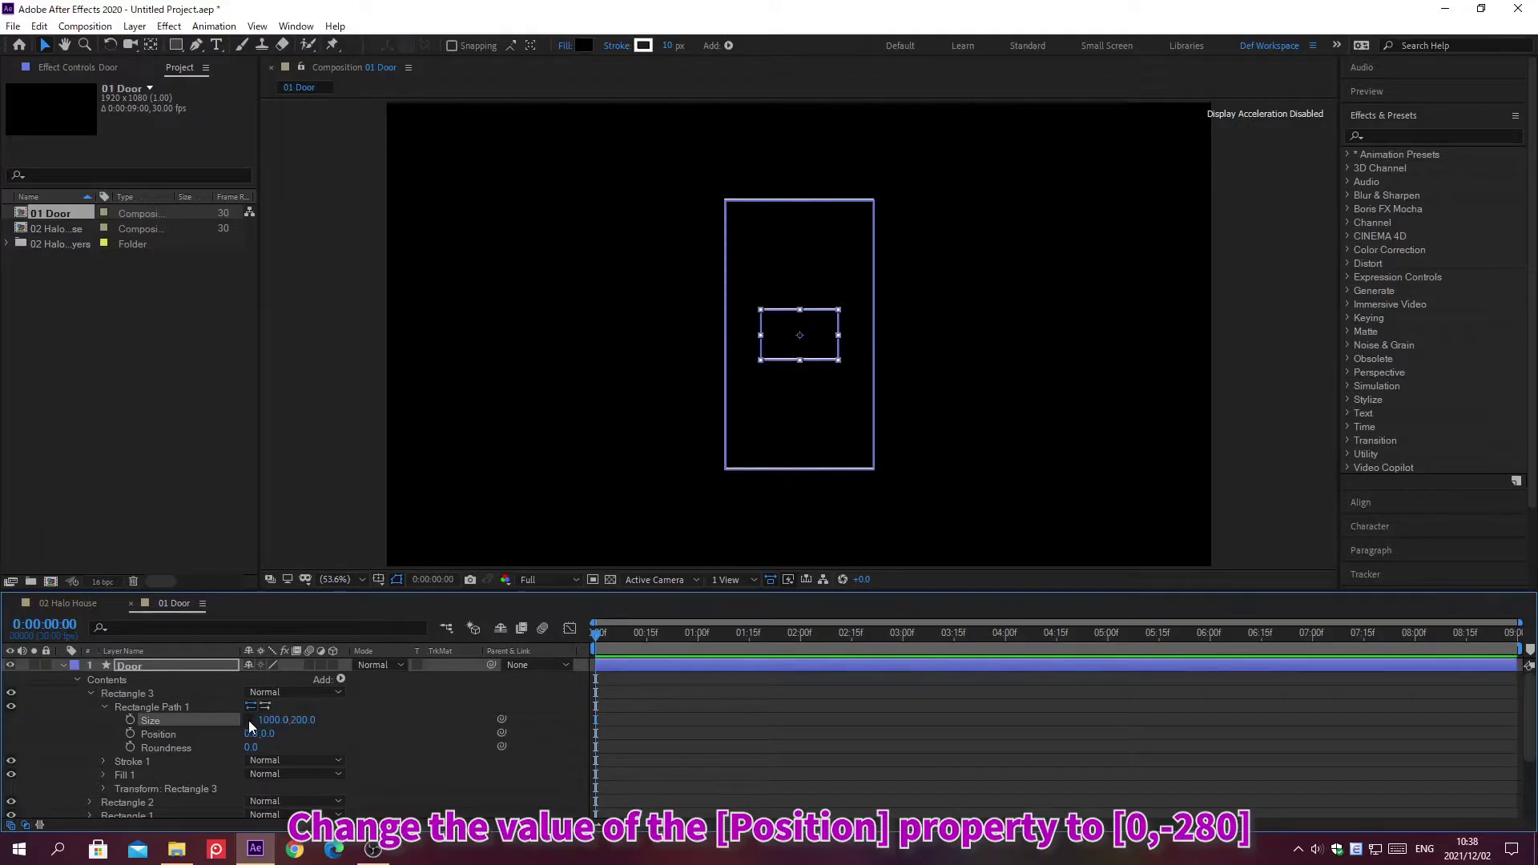
pyautogui.click(252, 733)
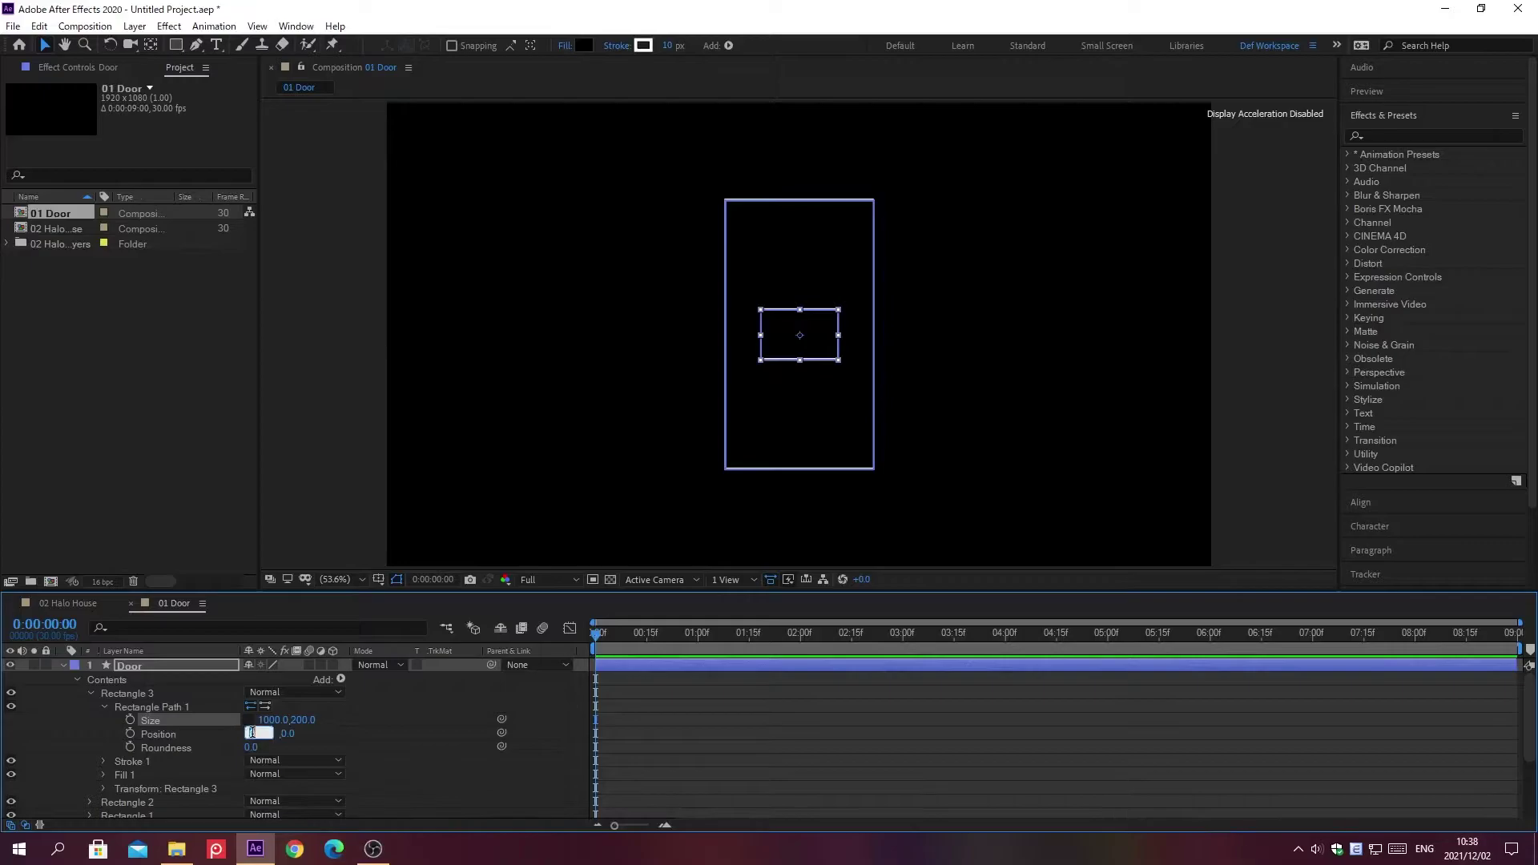
pyautogui.press('Tab')
pyautogui.write('-280')
pyautogui.press('Return')
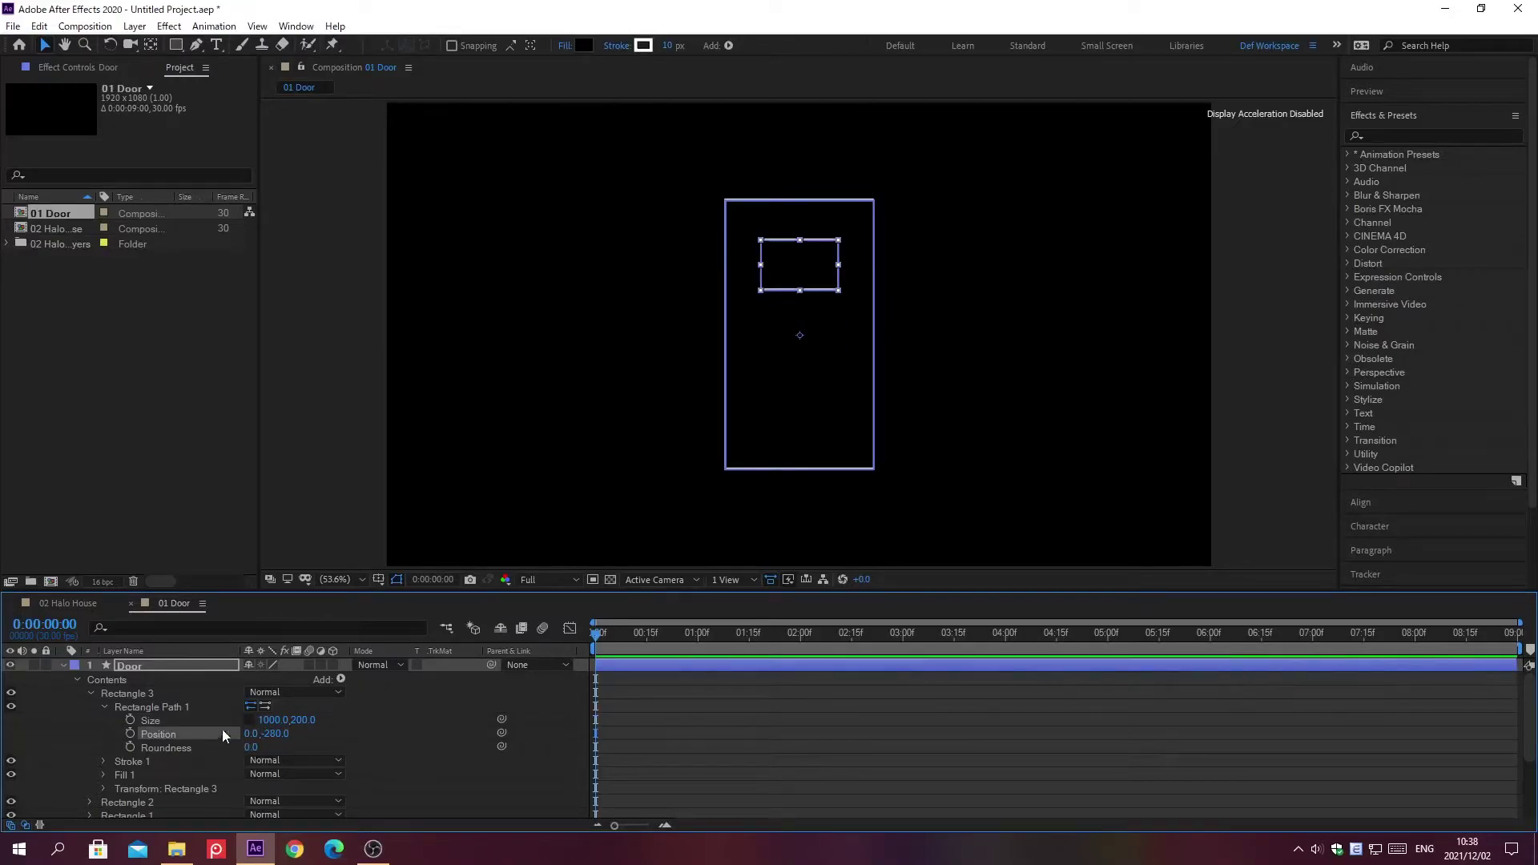
pyautogui.click(90, 694)
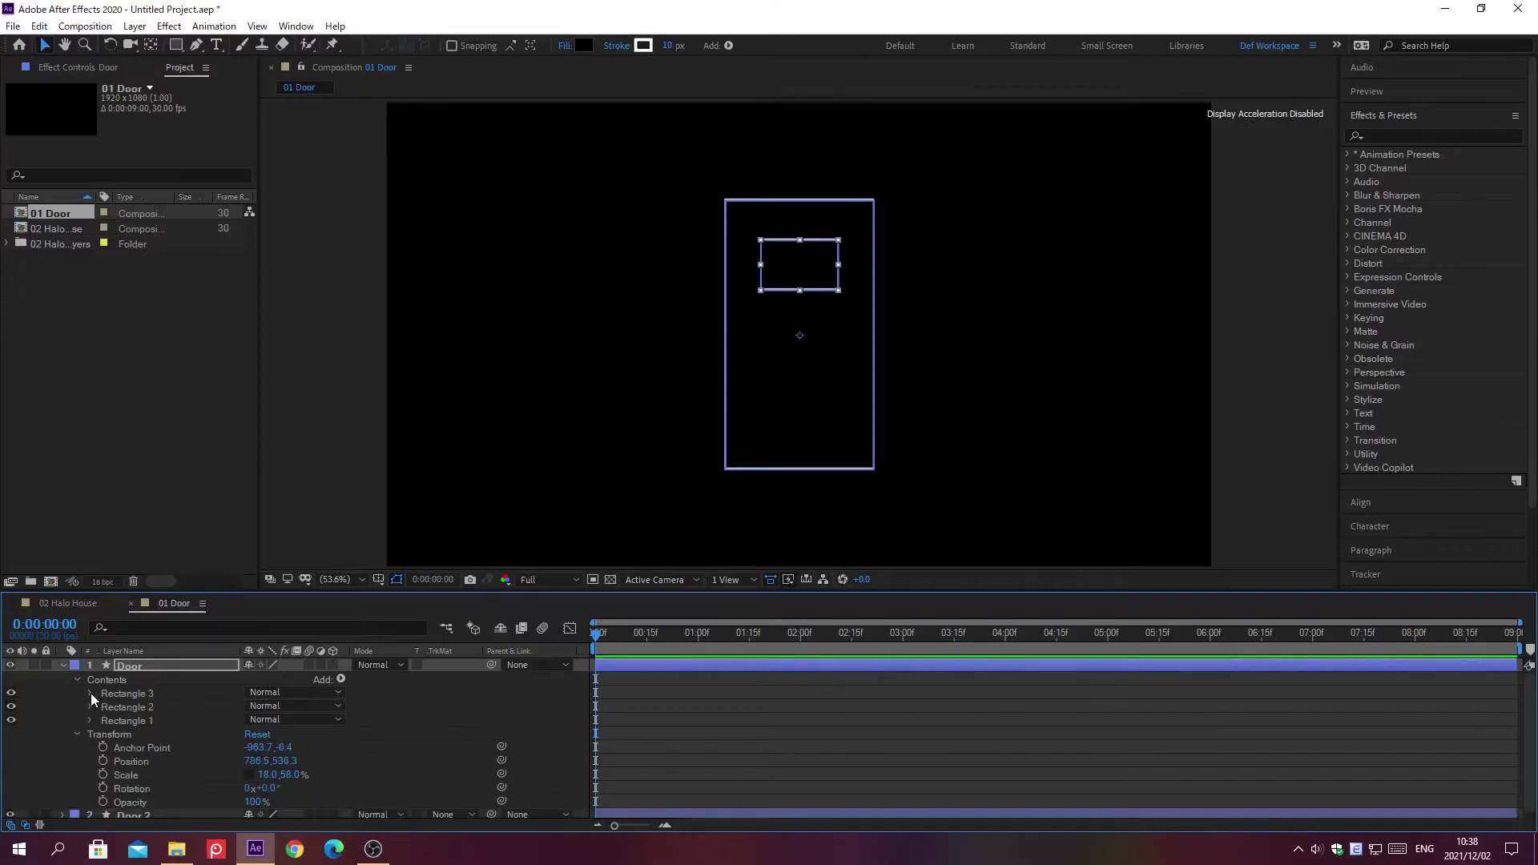
# Give Rectangle 2's path a 1500,350 size at position 0,280, then collapse the group.
pyautogui.click(91, 708)
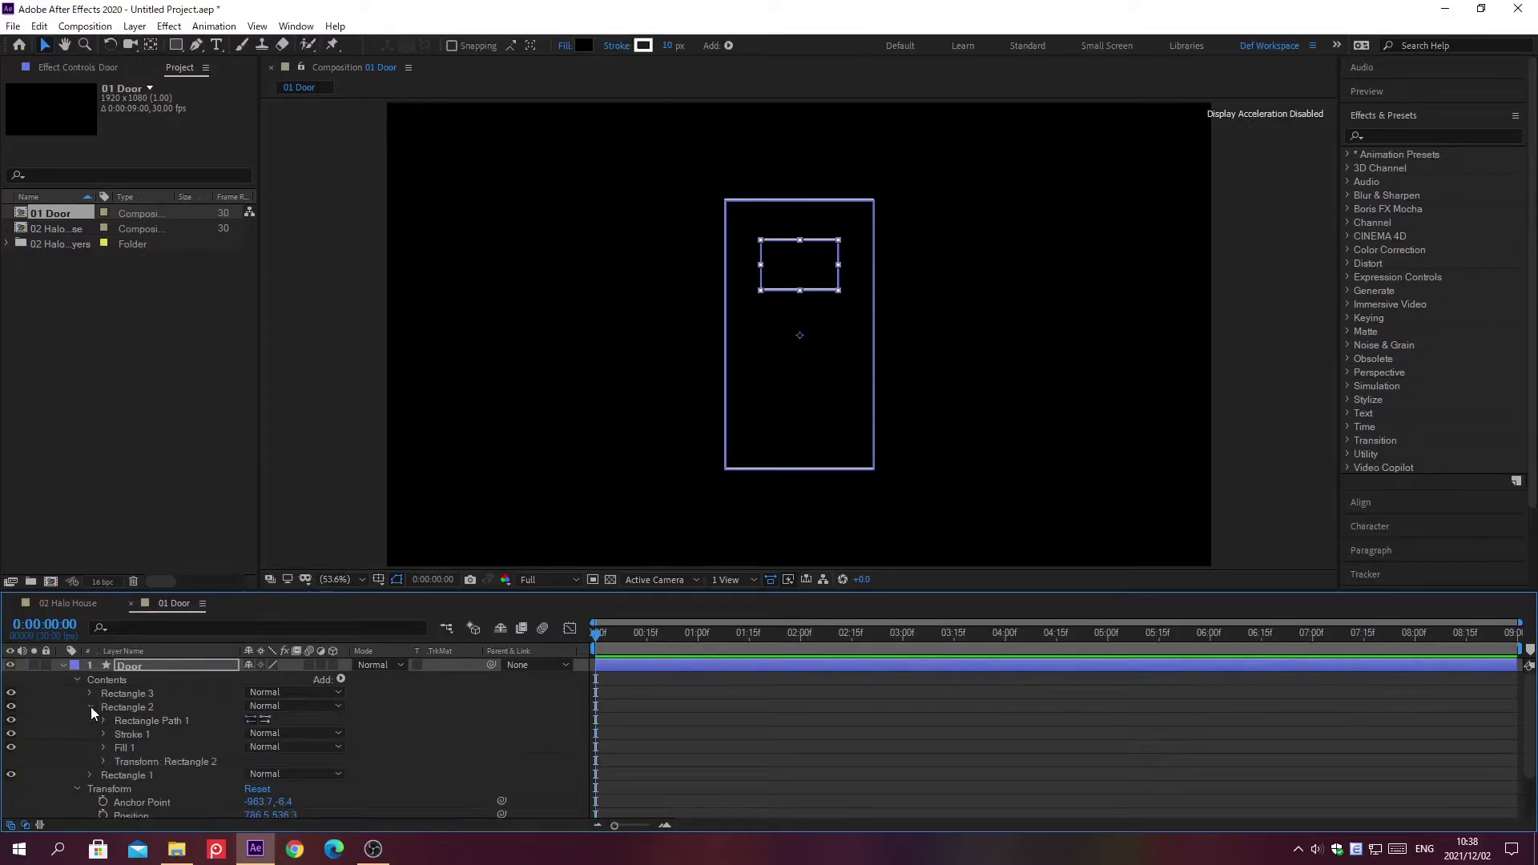
pyautogui.click(104, 720)
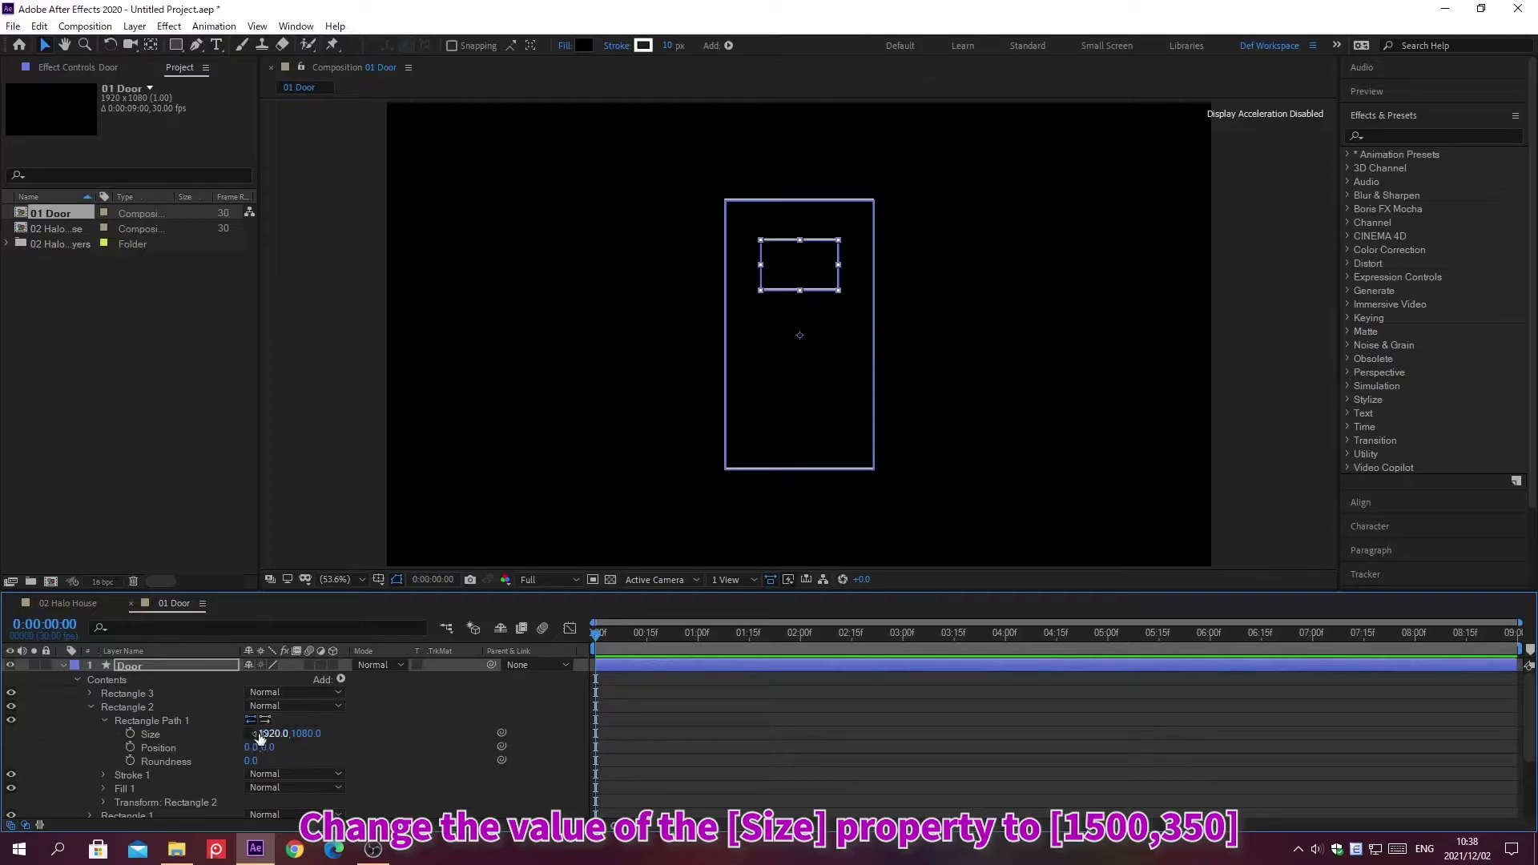
pyautogui.click(263, 734)
pyautogui.write('1500')
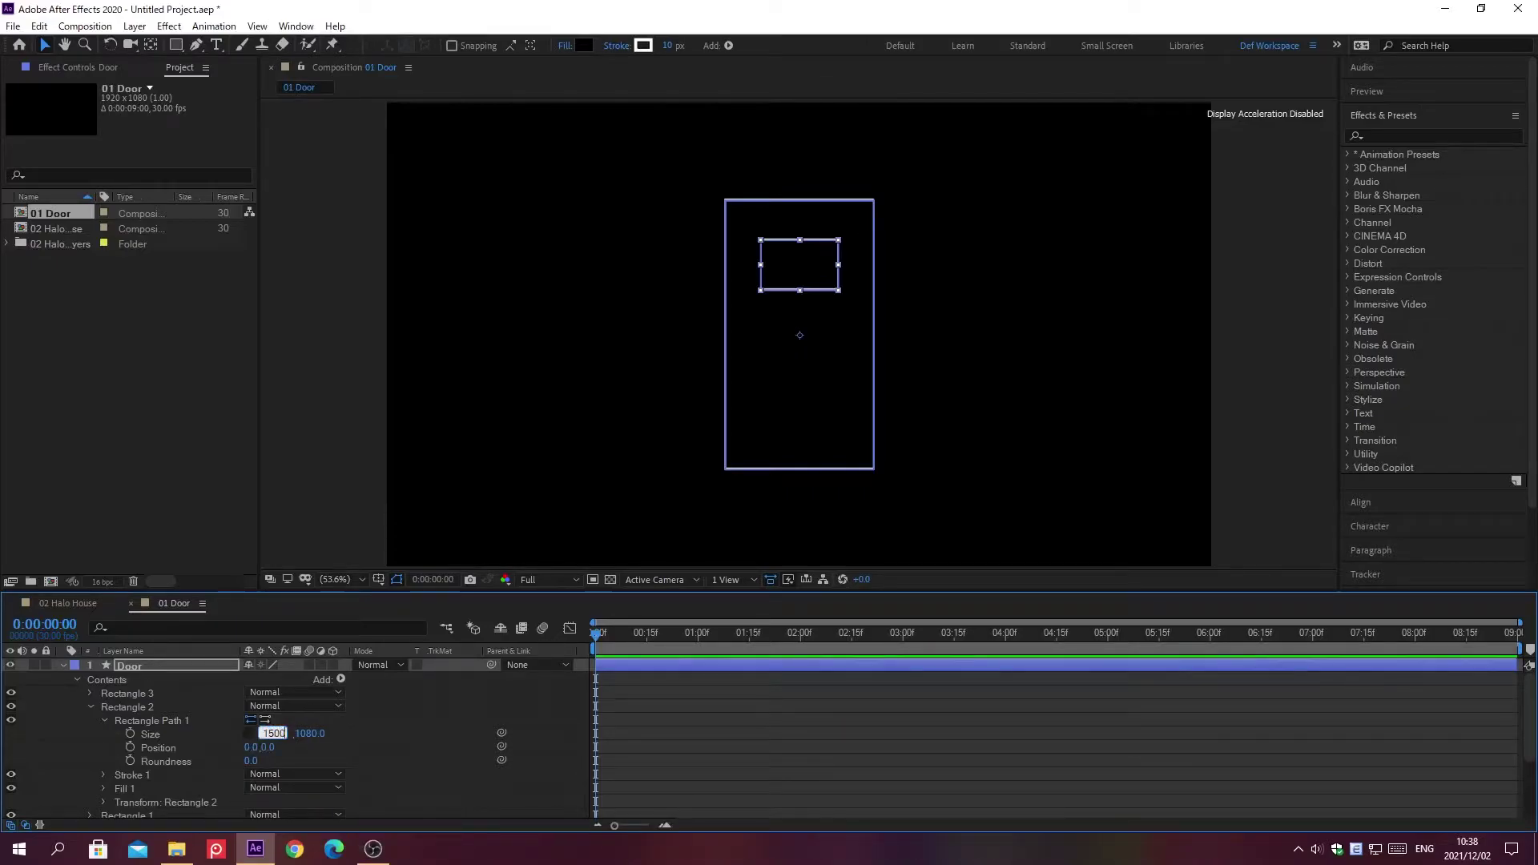
pyautogui.press('Tab')
pyautogui.write('350')
pyautogui.press('Return')
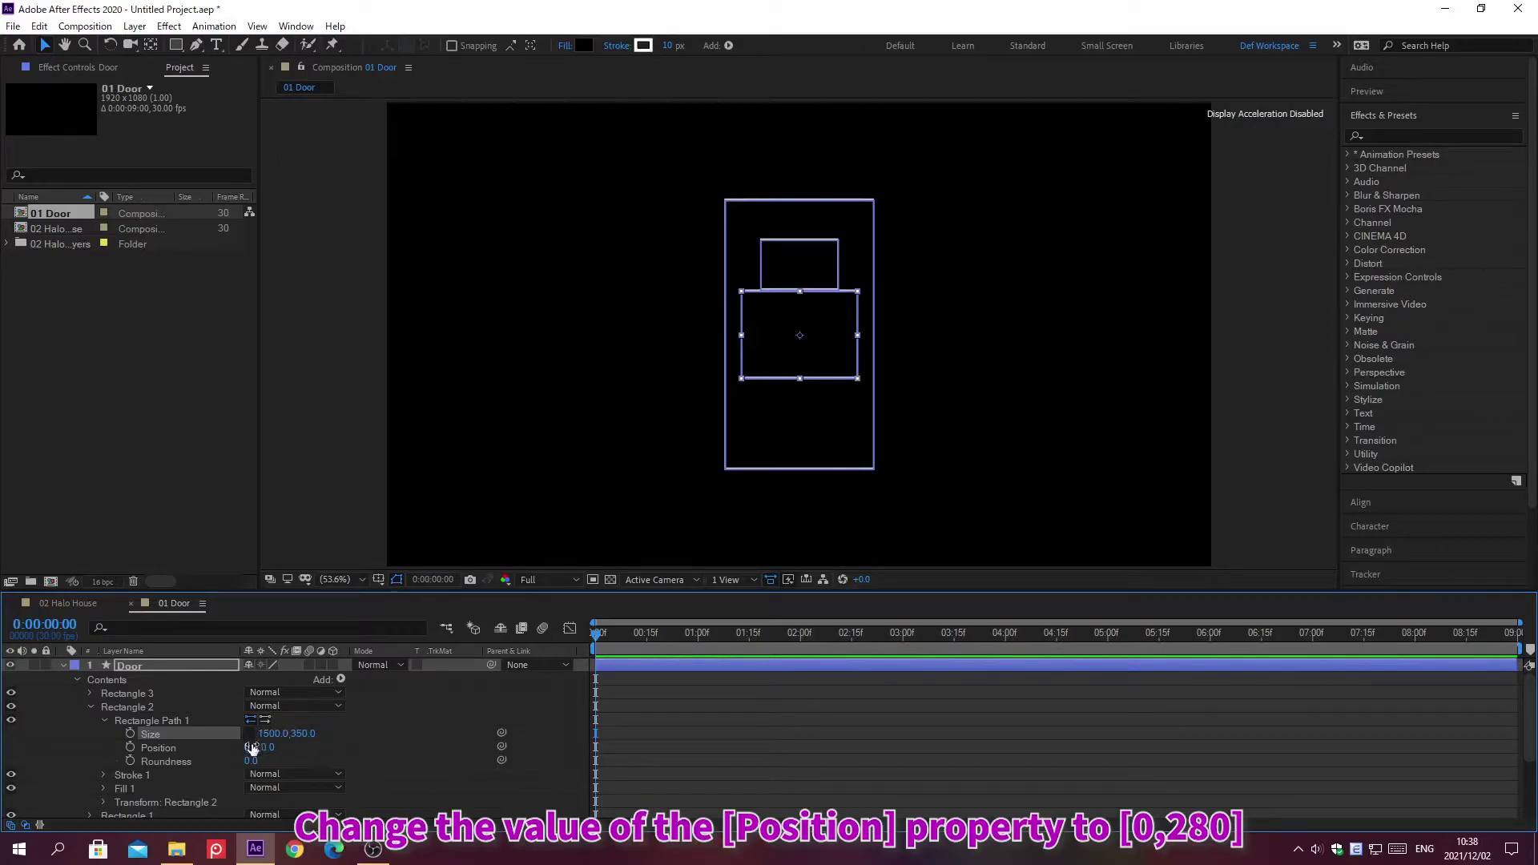
pyautogui.click(251, 747)
pyautogui.write('0')
pyautogui.press('Tab')
pyautogui.write('2')
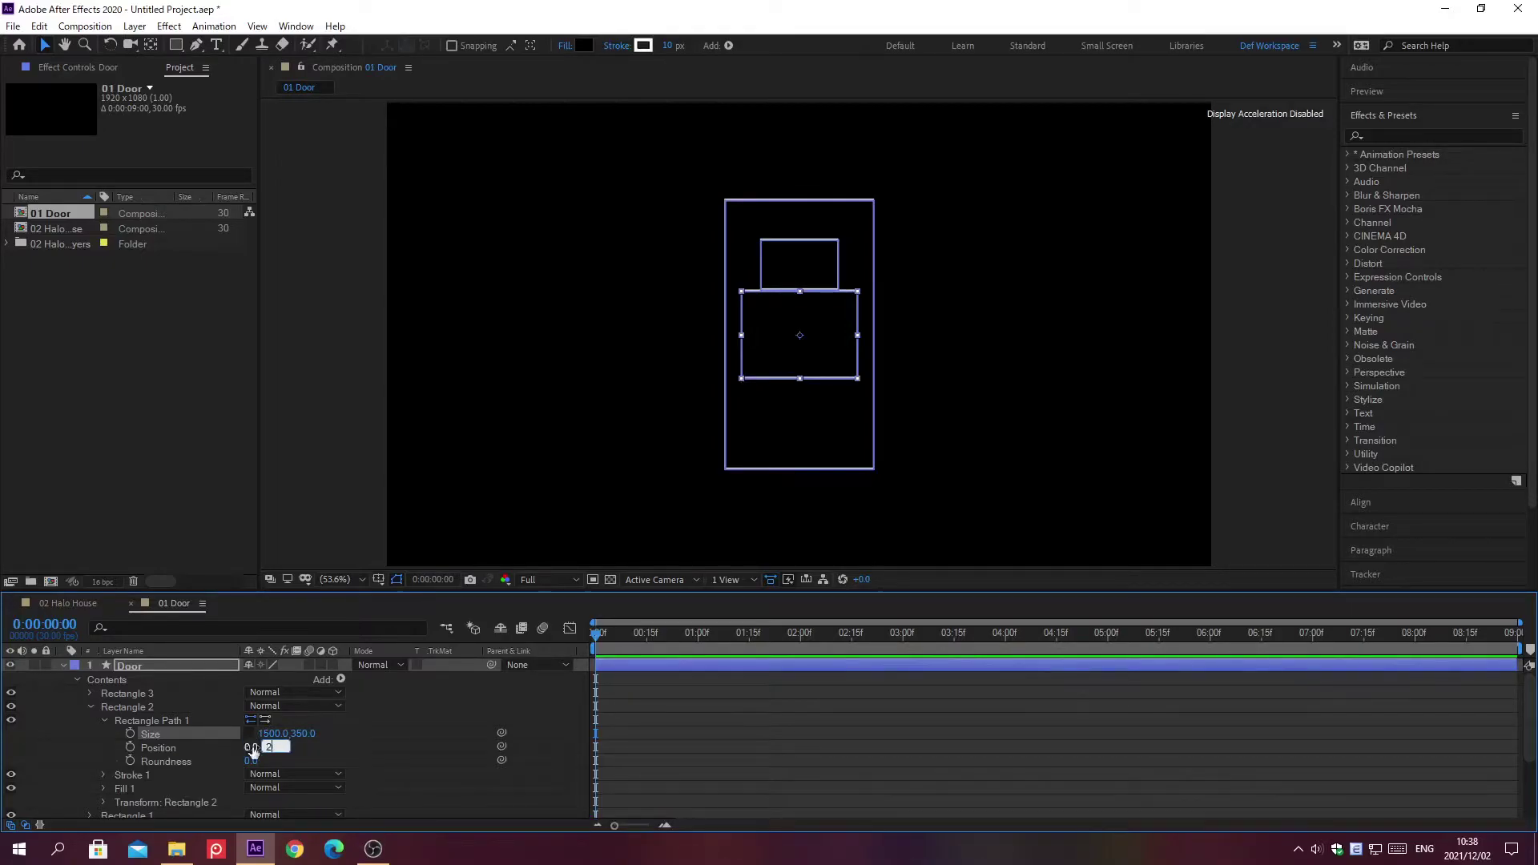
pyautogui.write('80')
pyautogui.press('Return')
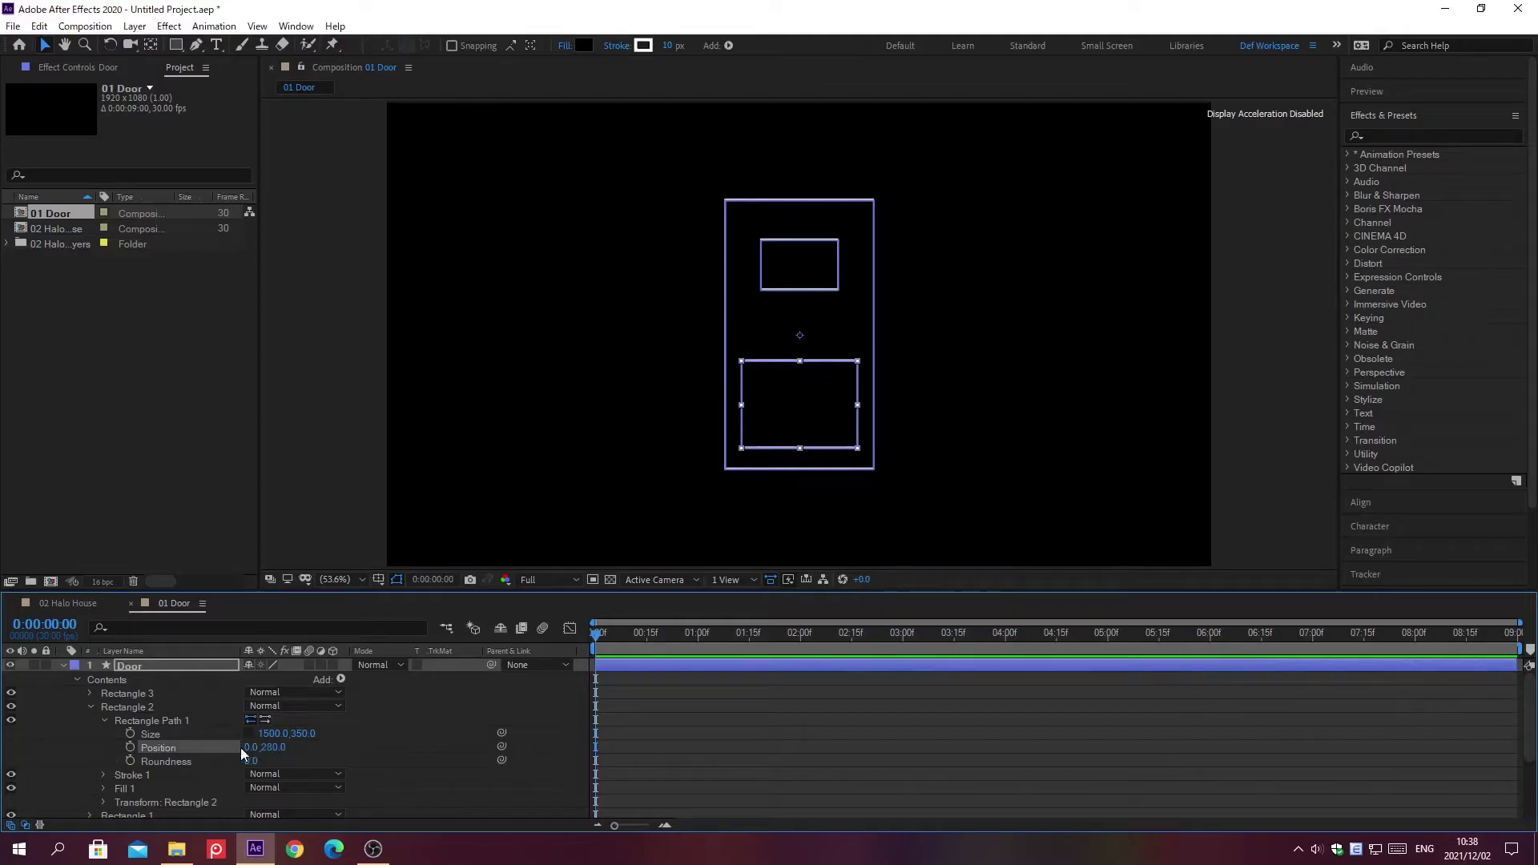
pyautogui.click(89, 707)
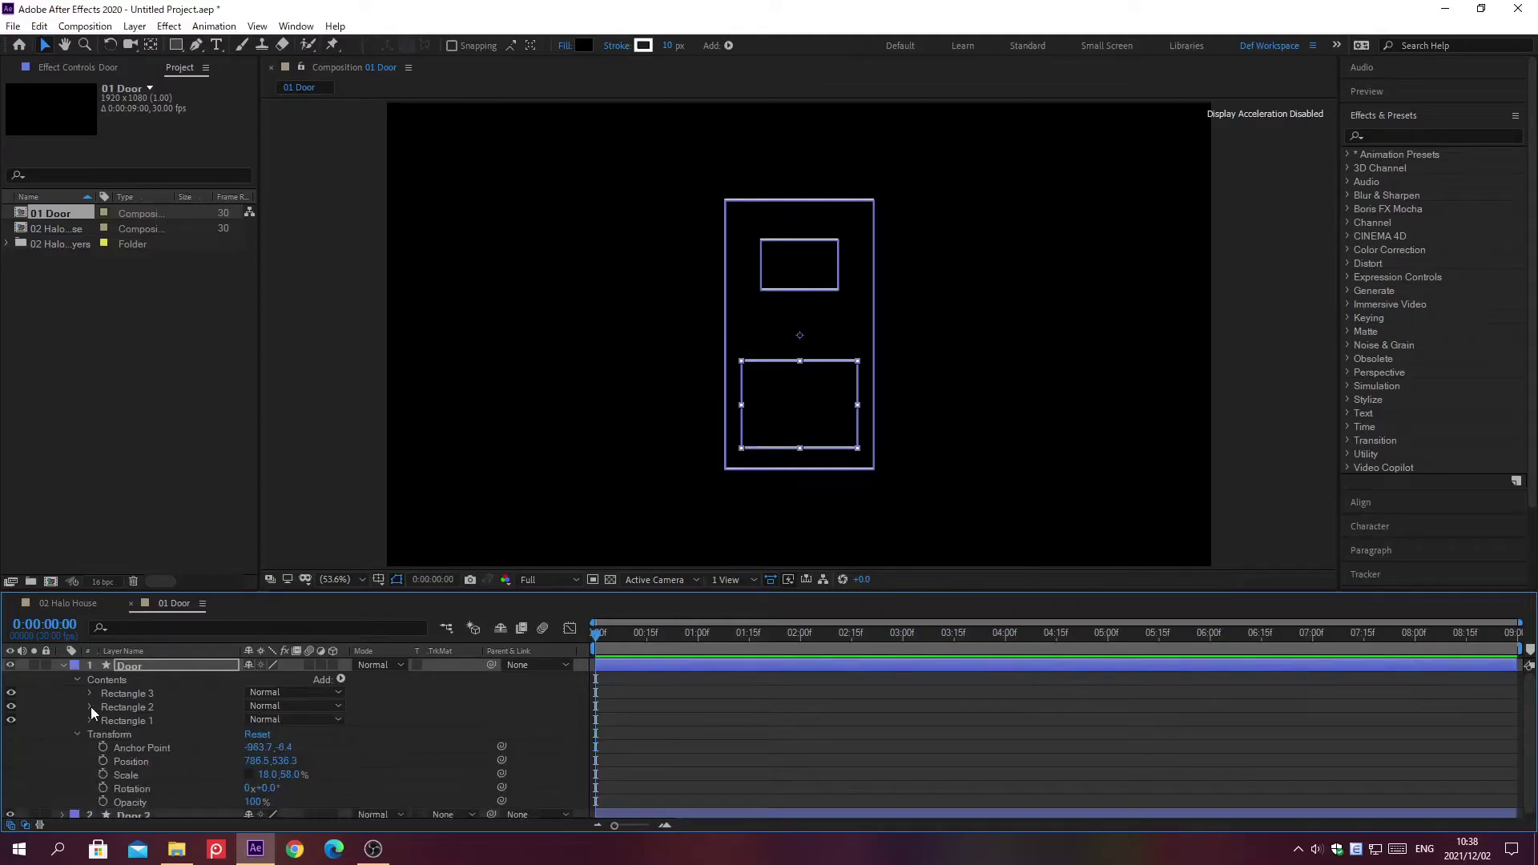
# Add an Ellipse 1 shape to the selected Door layer using the Ellipse Tool.
pyautogui.click(136, 666)
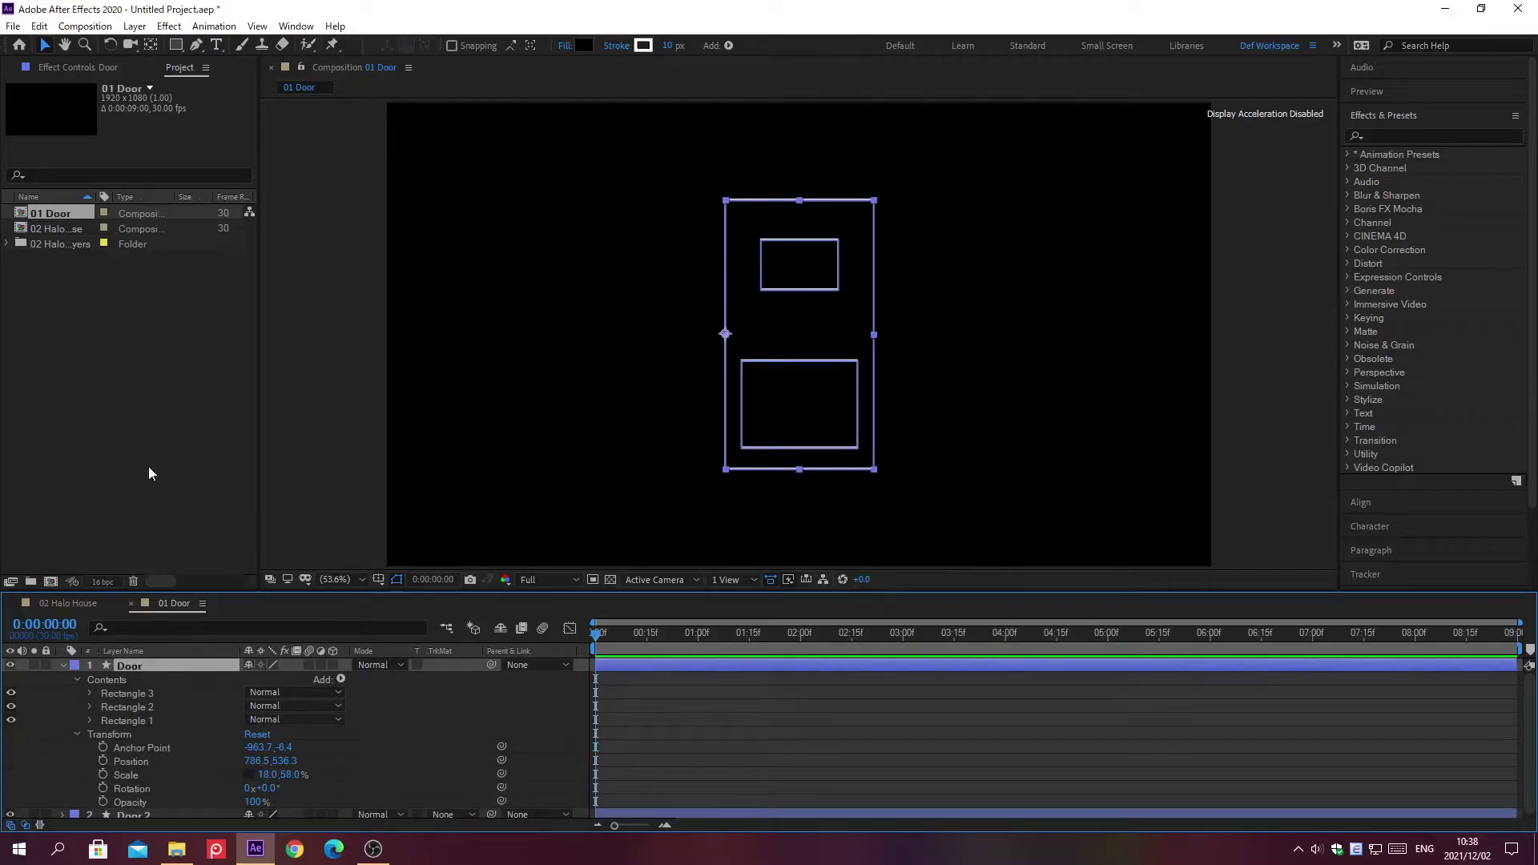
pyautogui.click(177, 46)
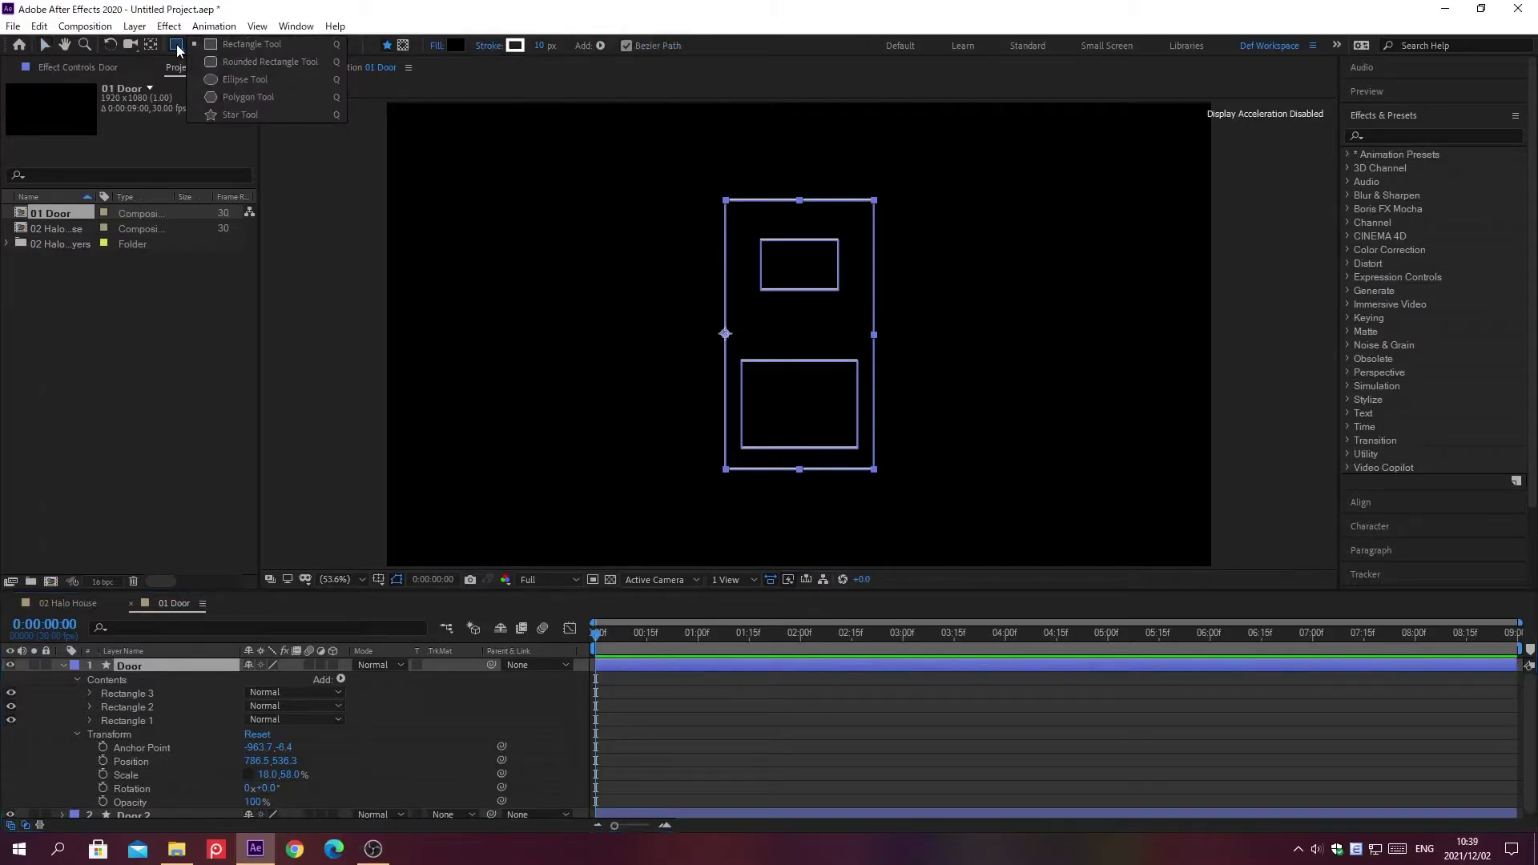
pyautogui.click(213, 79)
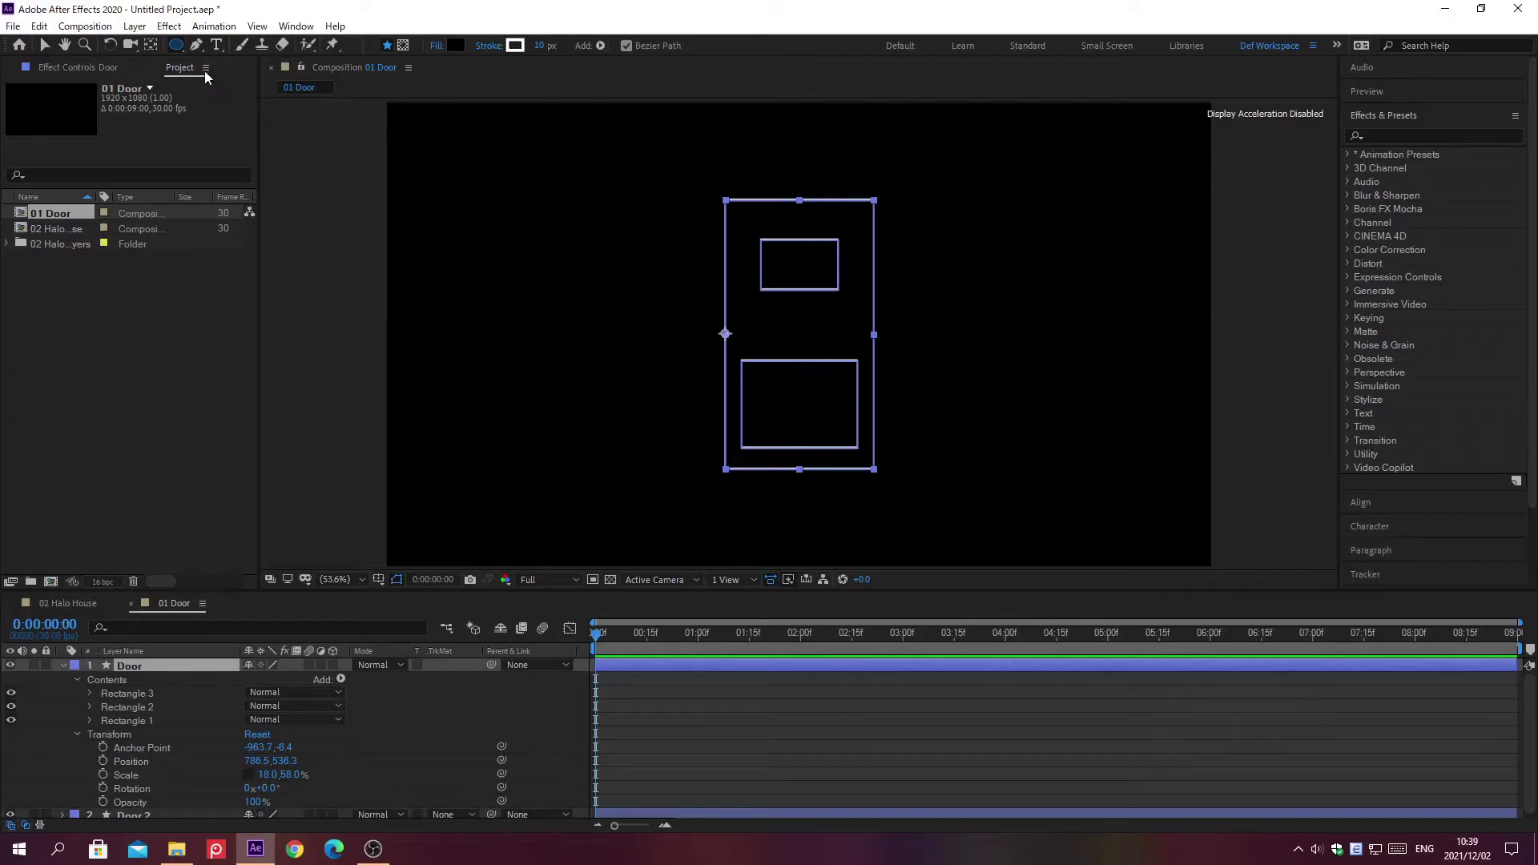
pyautogui.doubleClick(177, 44)
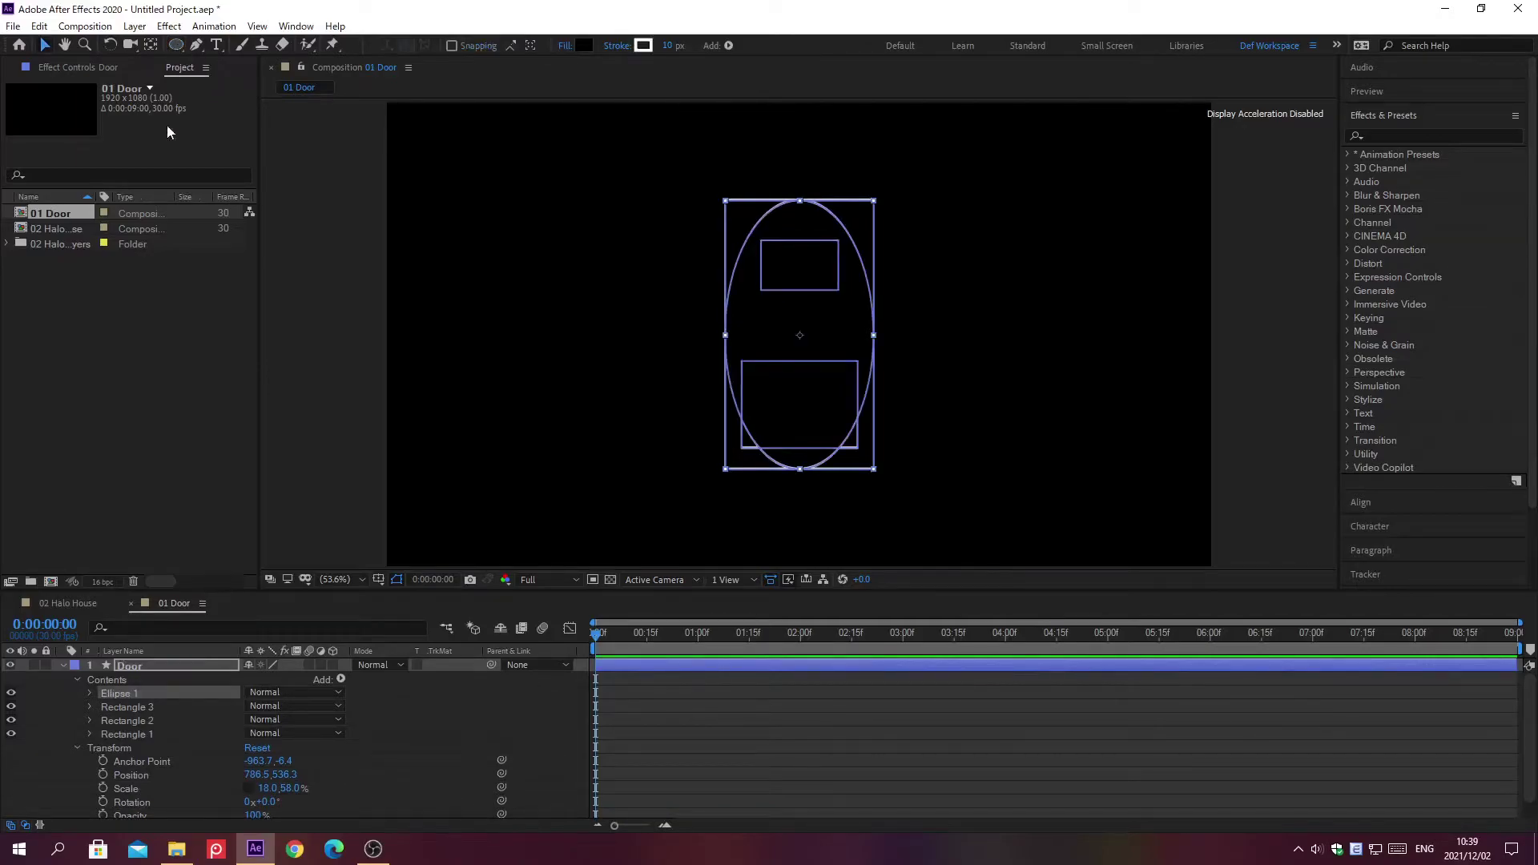
# Size Ellipse 1 to 200,100 and position it at 669,-31.
pyautogui.click(90, 694)
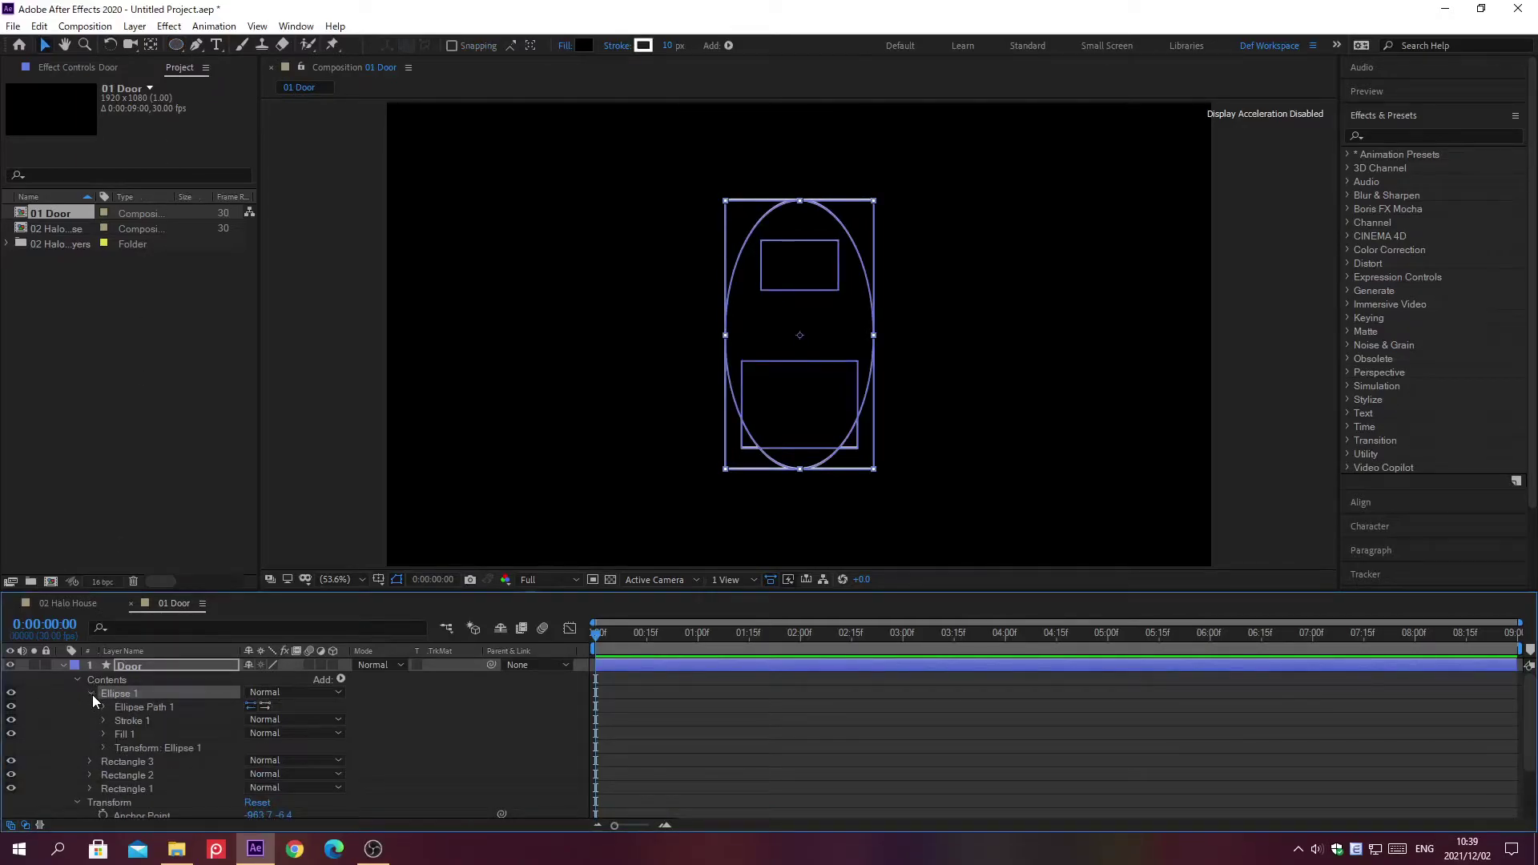
pyautogui.click(104, 706)
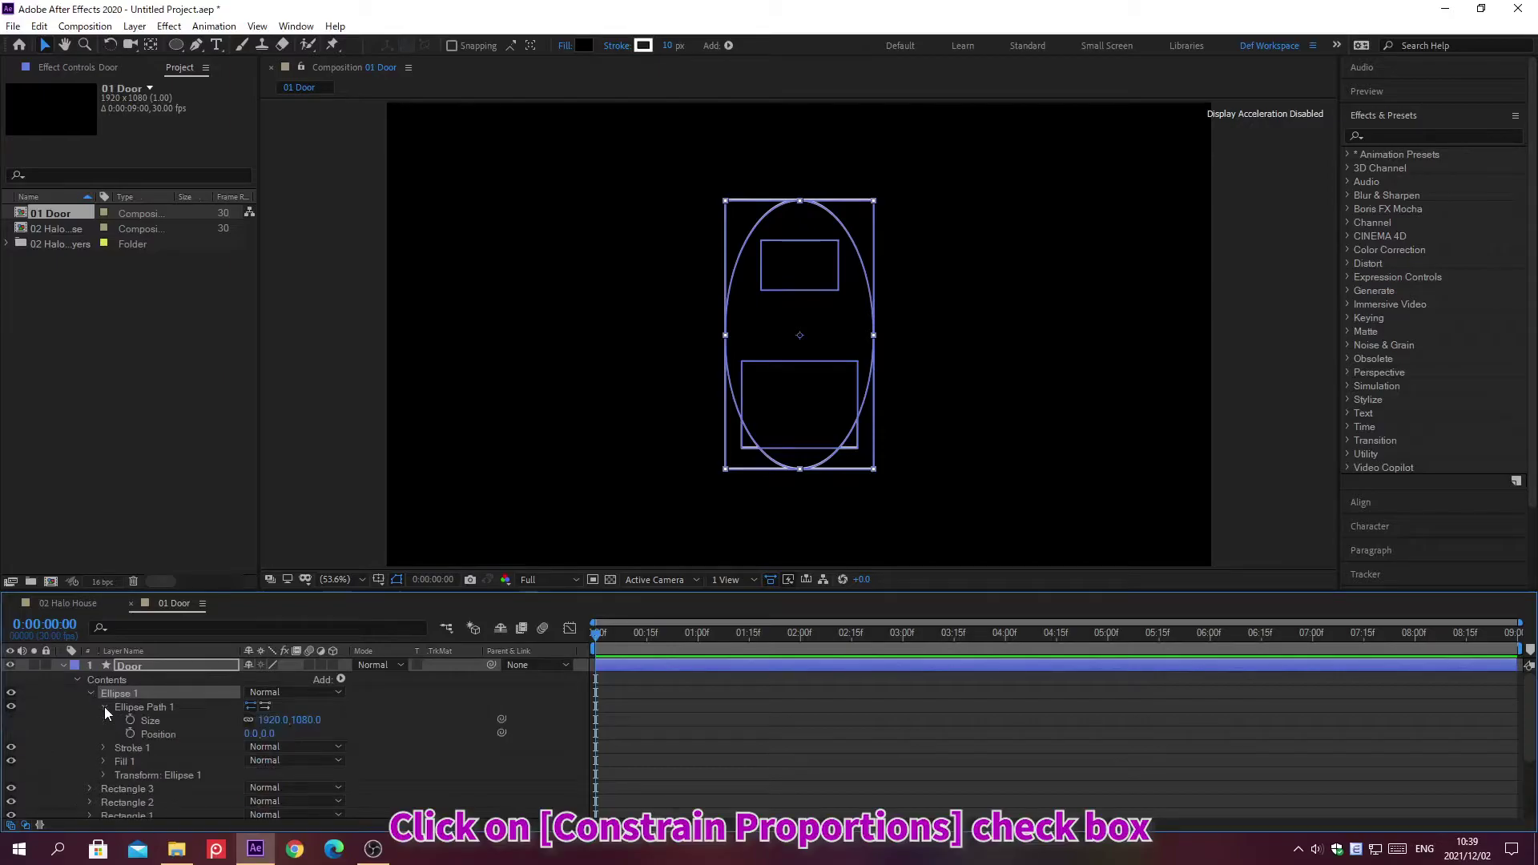
pyautogui.click(265, 719)
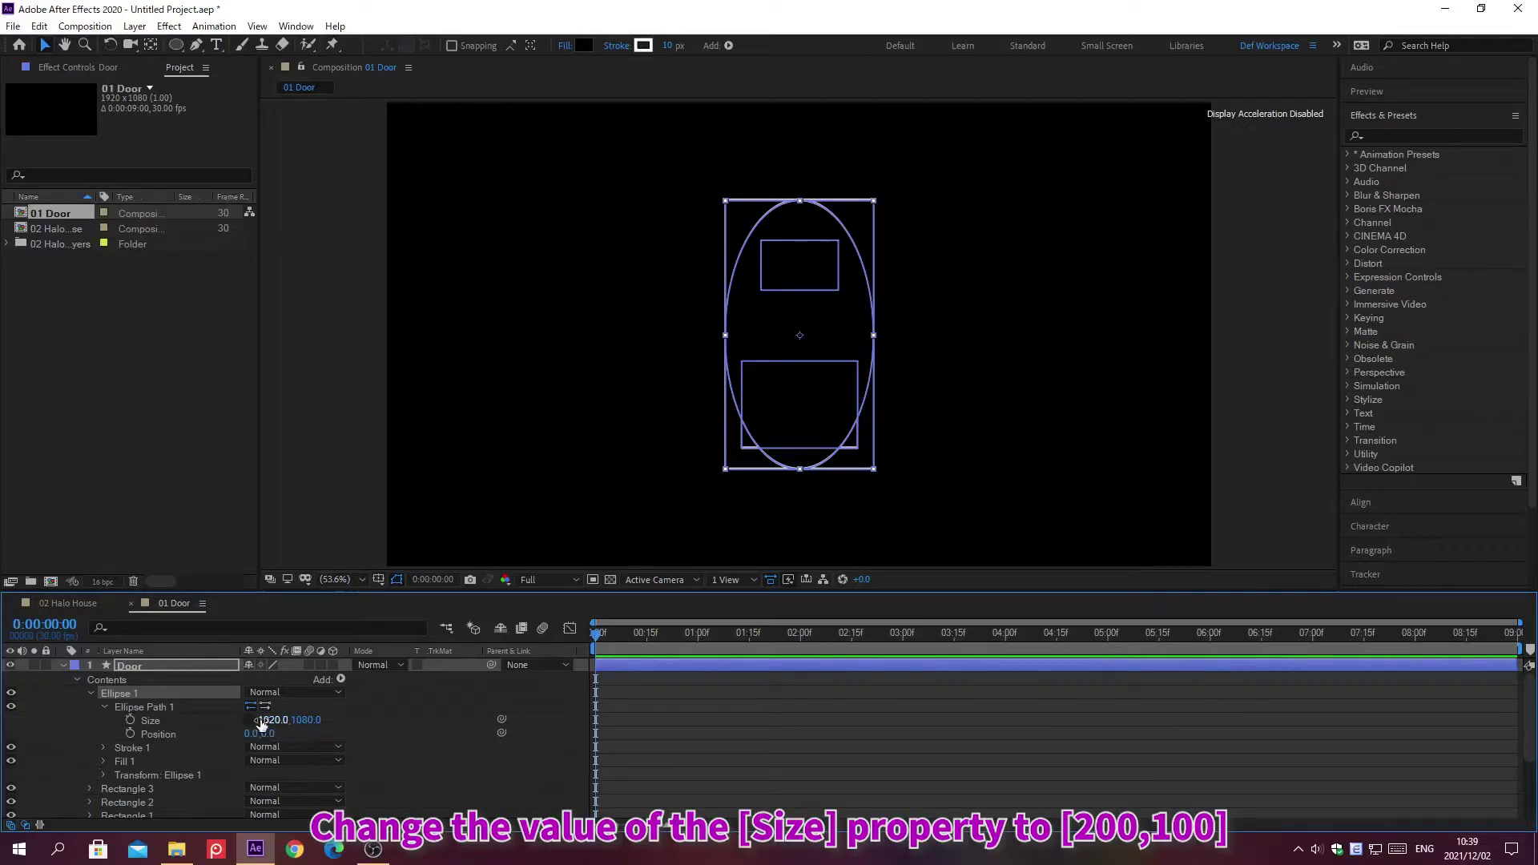
pyautogui.write('200')
pyautogui.press('Tab')
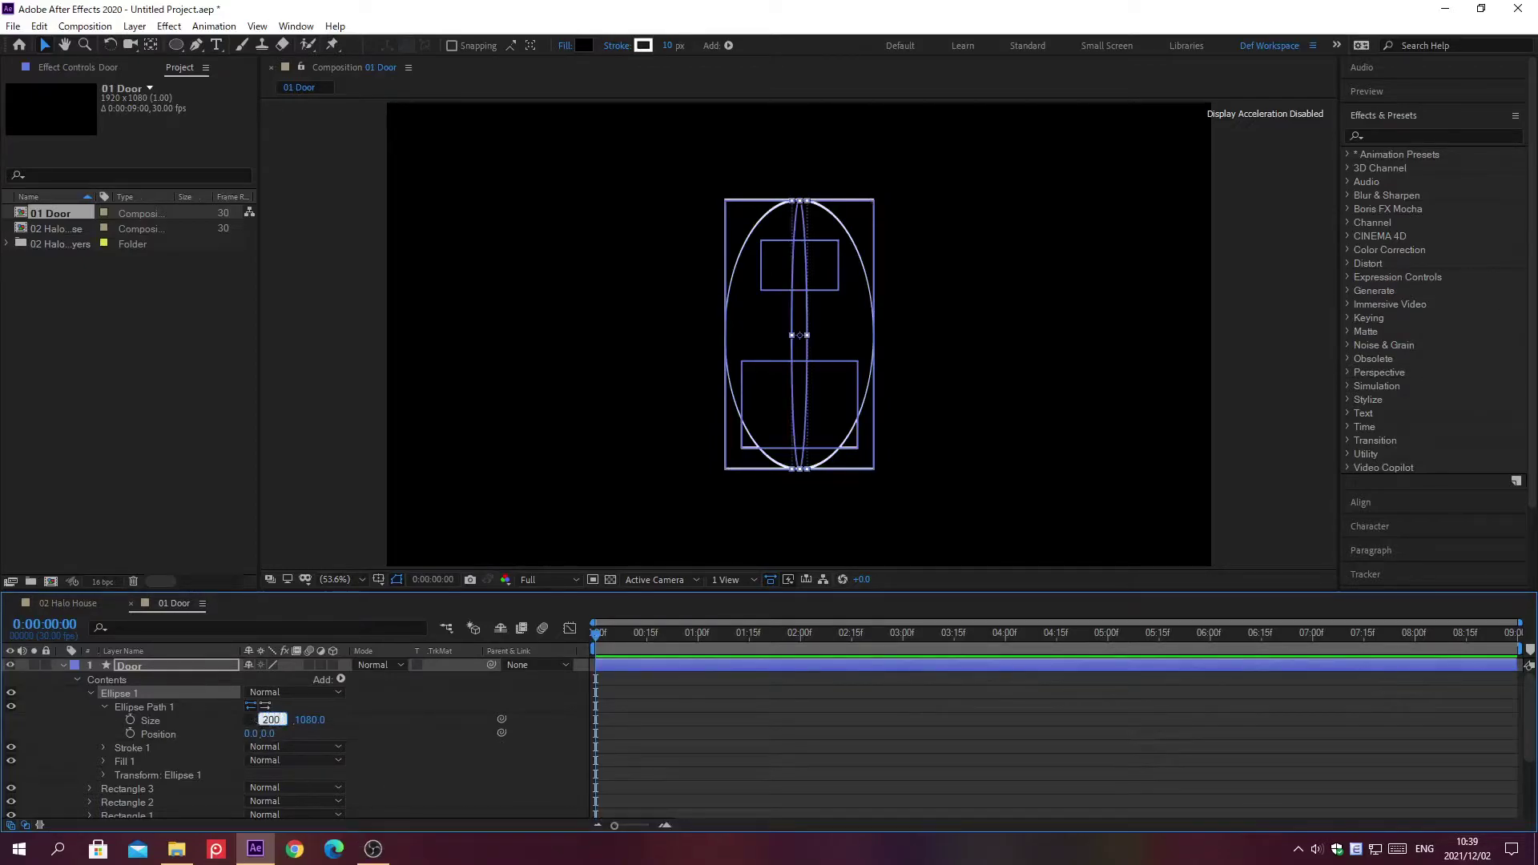
pyautogui.write('100')
pyautogui.press('Return')
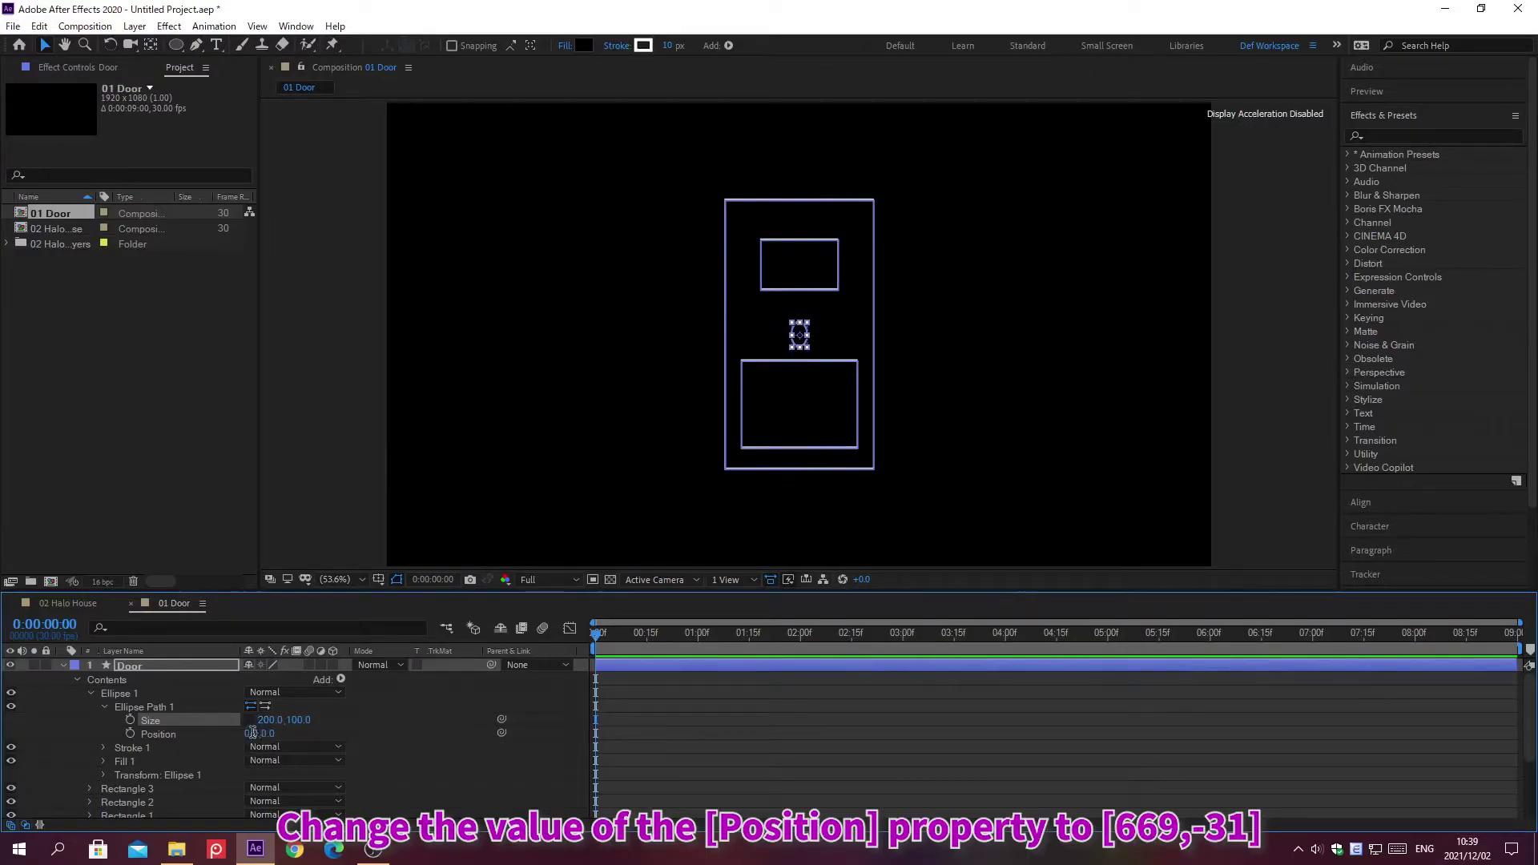
pyautogui.click(251, 733)
pyautogui.press('Tab')
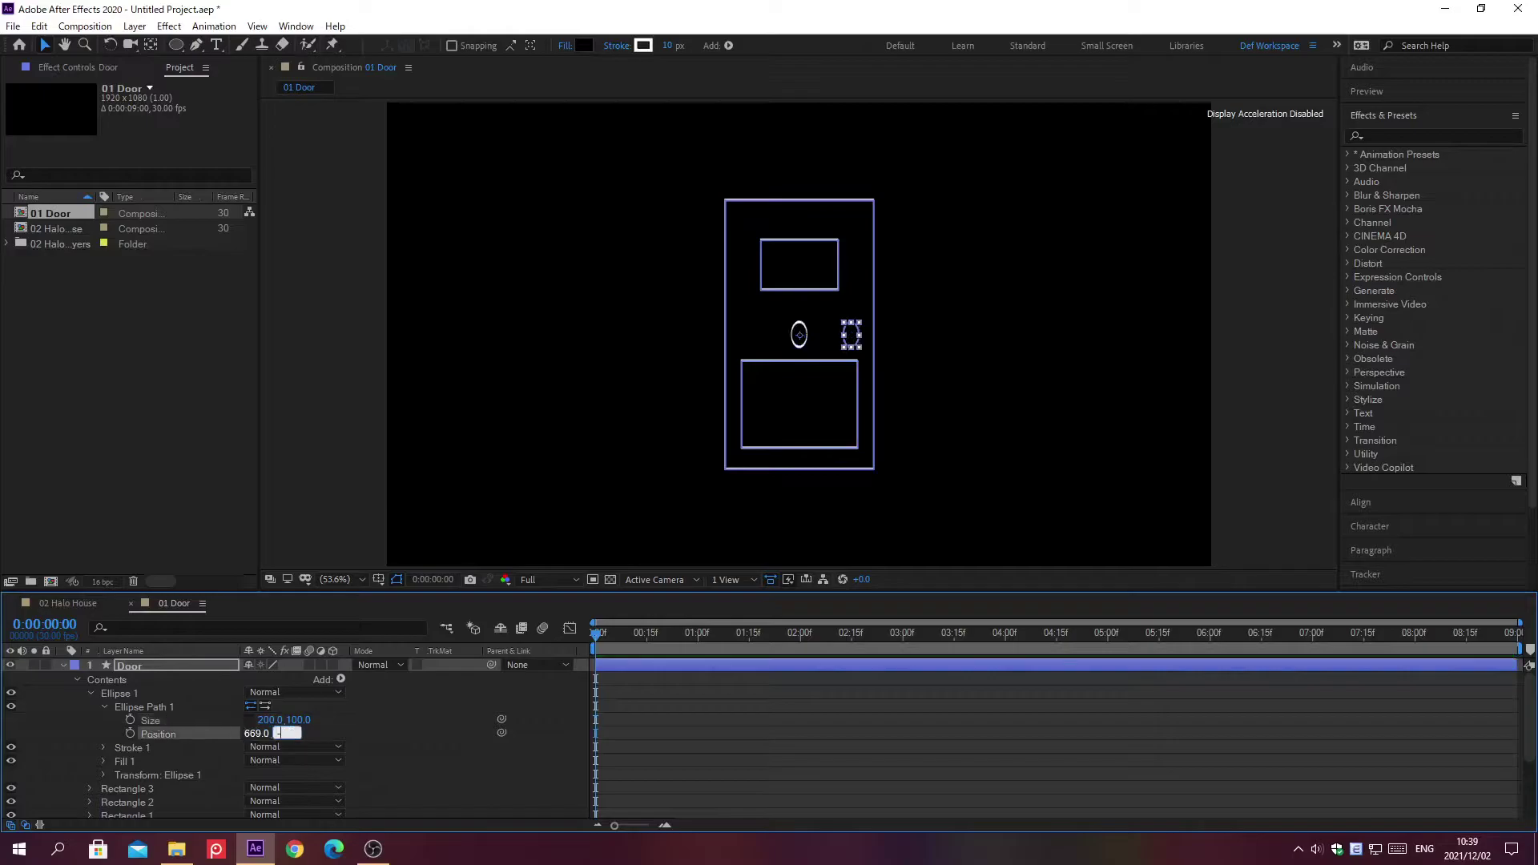
pyautogui.write('-31')
pyautogui.press('Return')
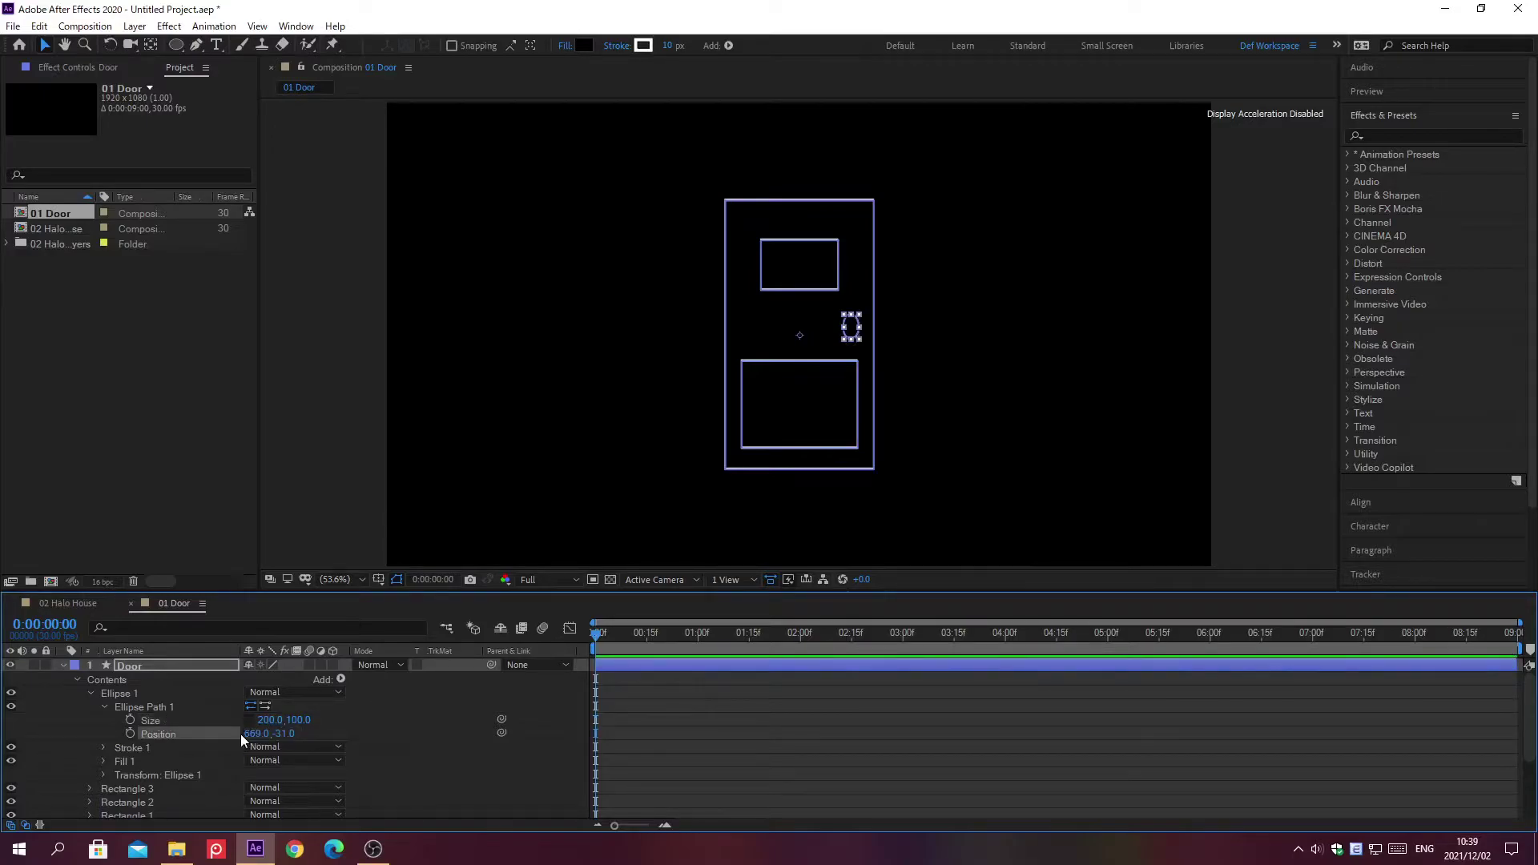
pyautogui.click(90, 694)
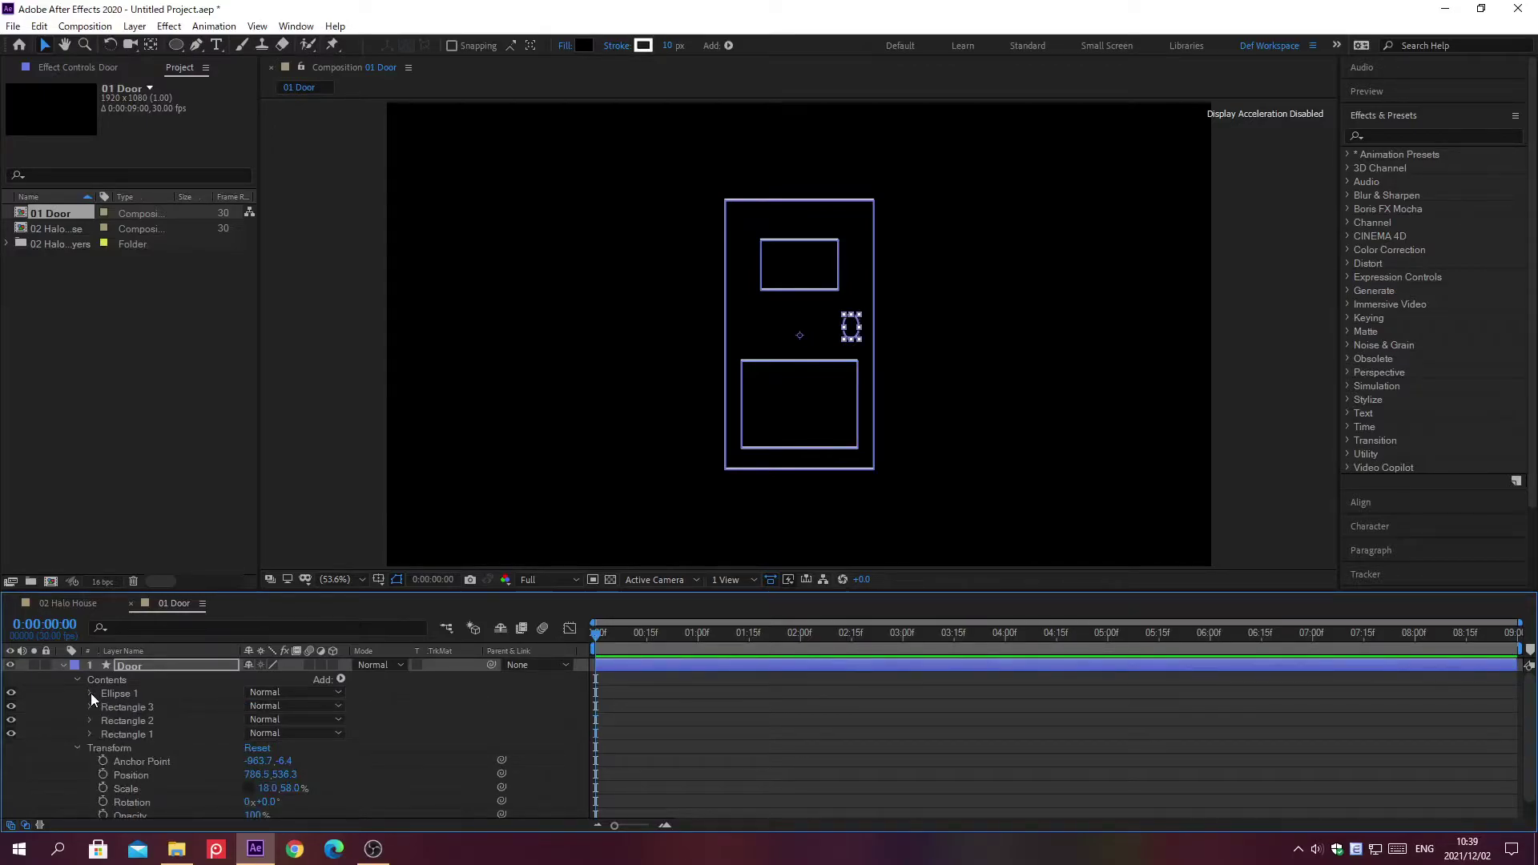
# Add a new Null 1 null object layer to the comp.
pyautogui.click(65, 665)
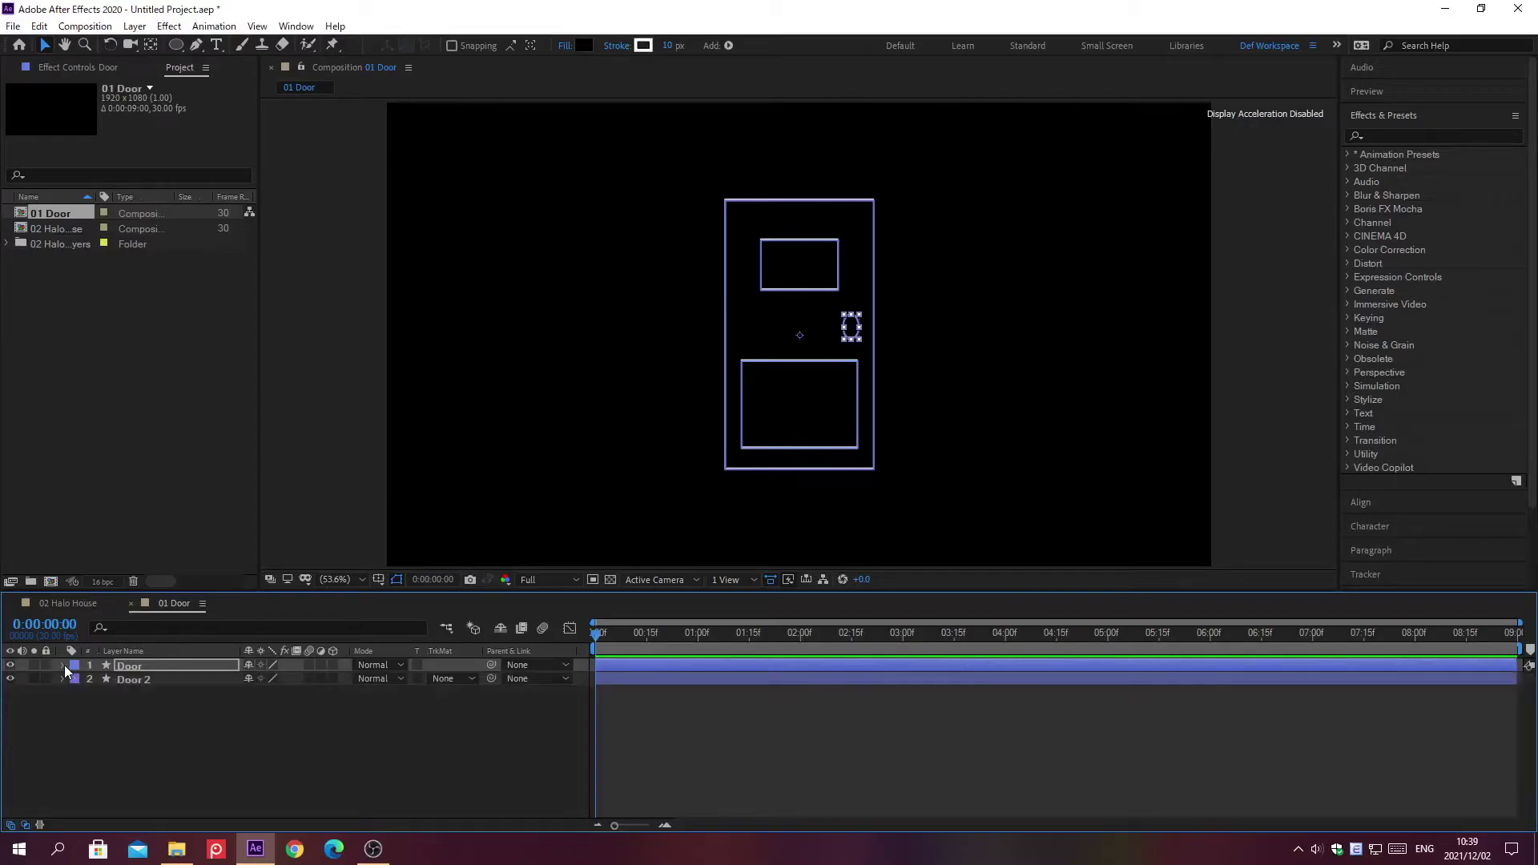
pyautogui.click(135, 26)
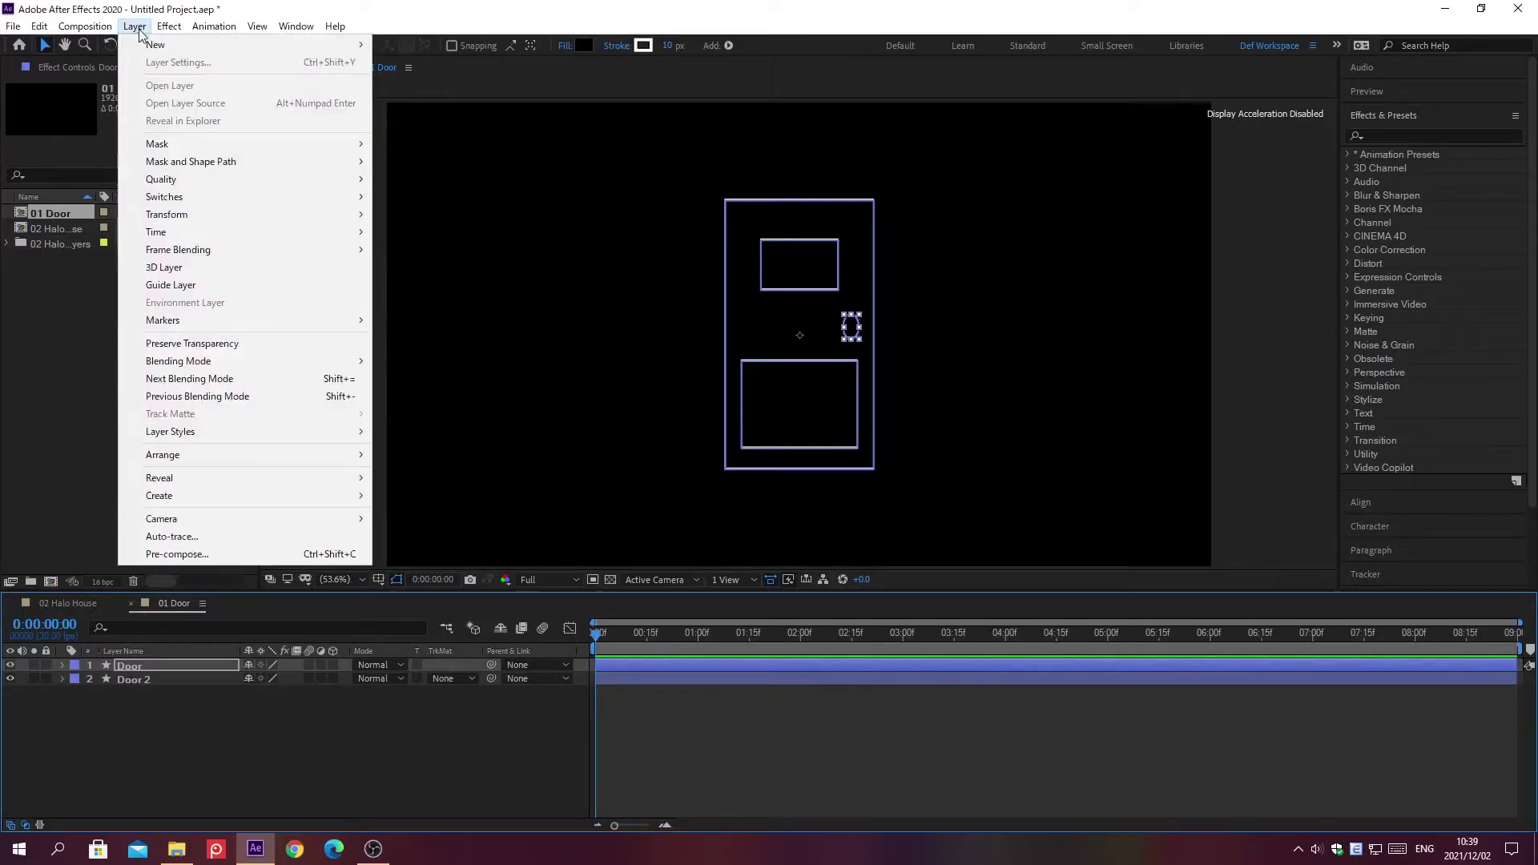
pyautogui.moveTo(157, 48)
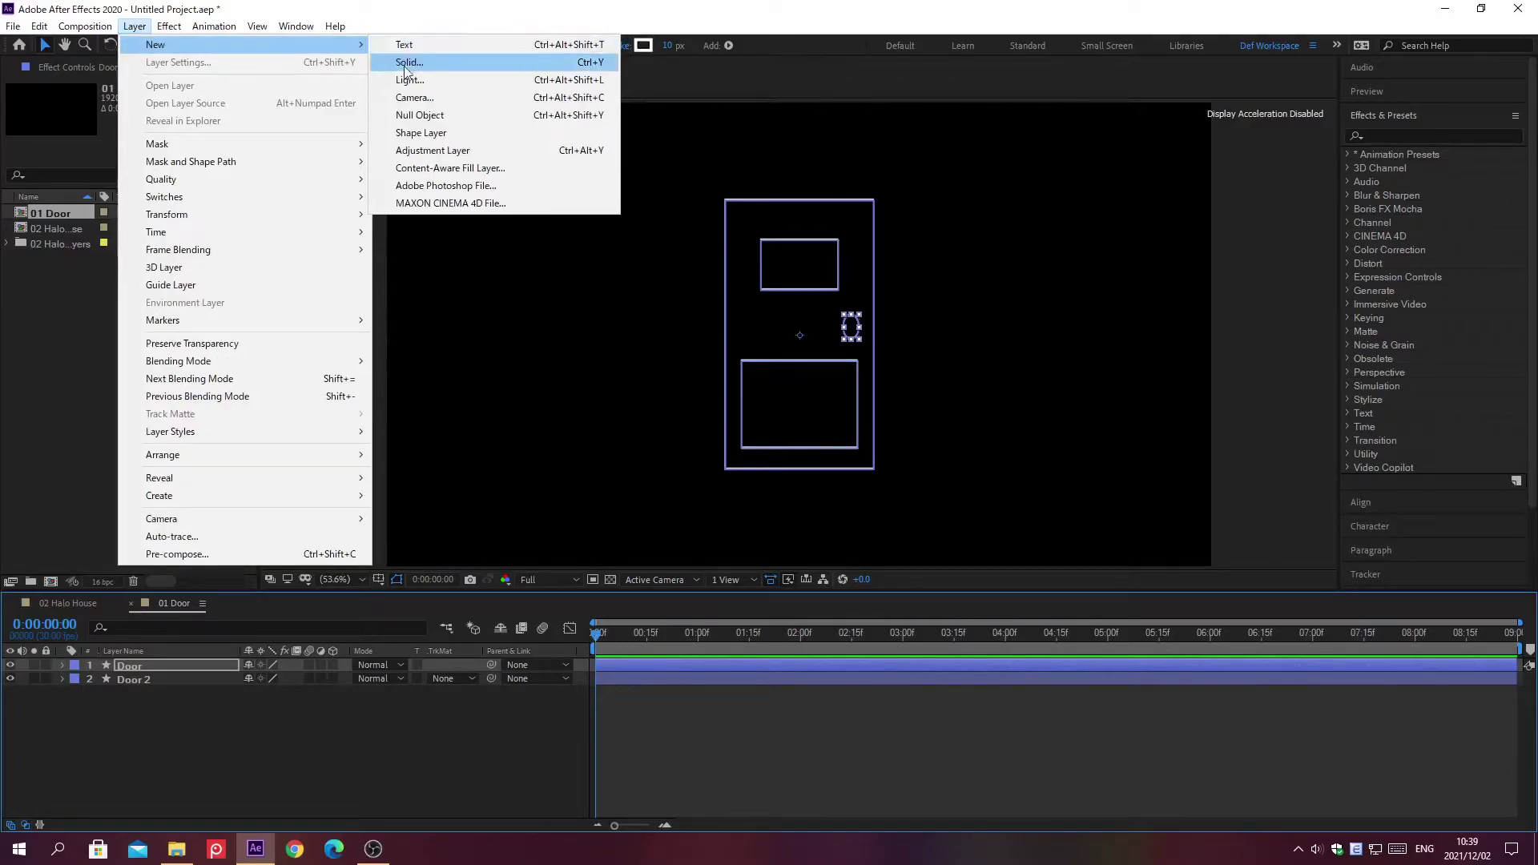
pyautogui.click(420, 115)
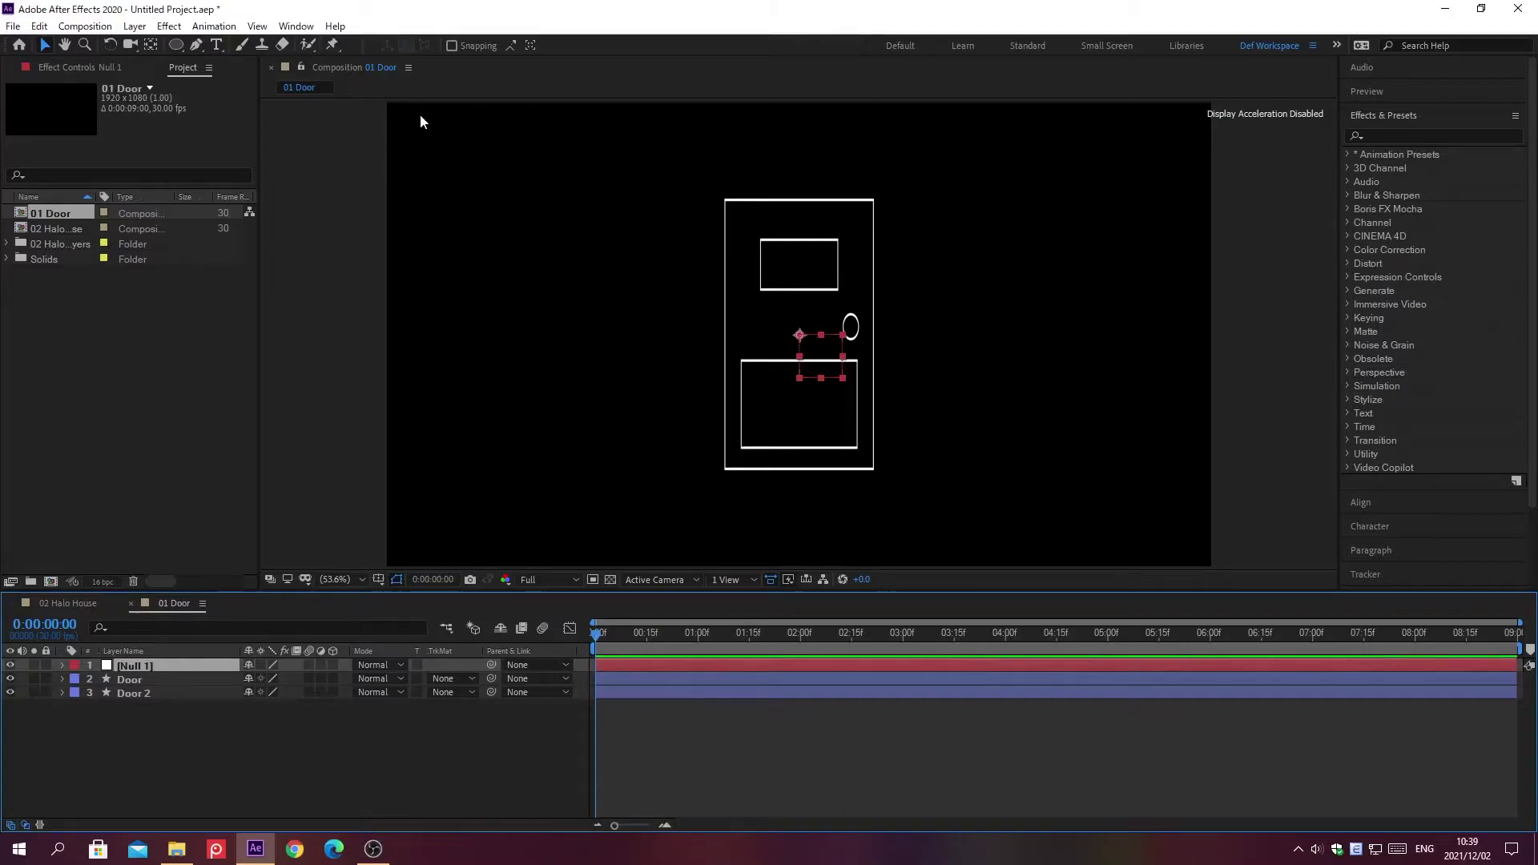
pyautogui.click(421, 117)
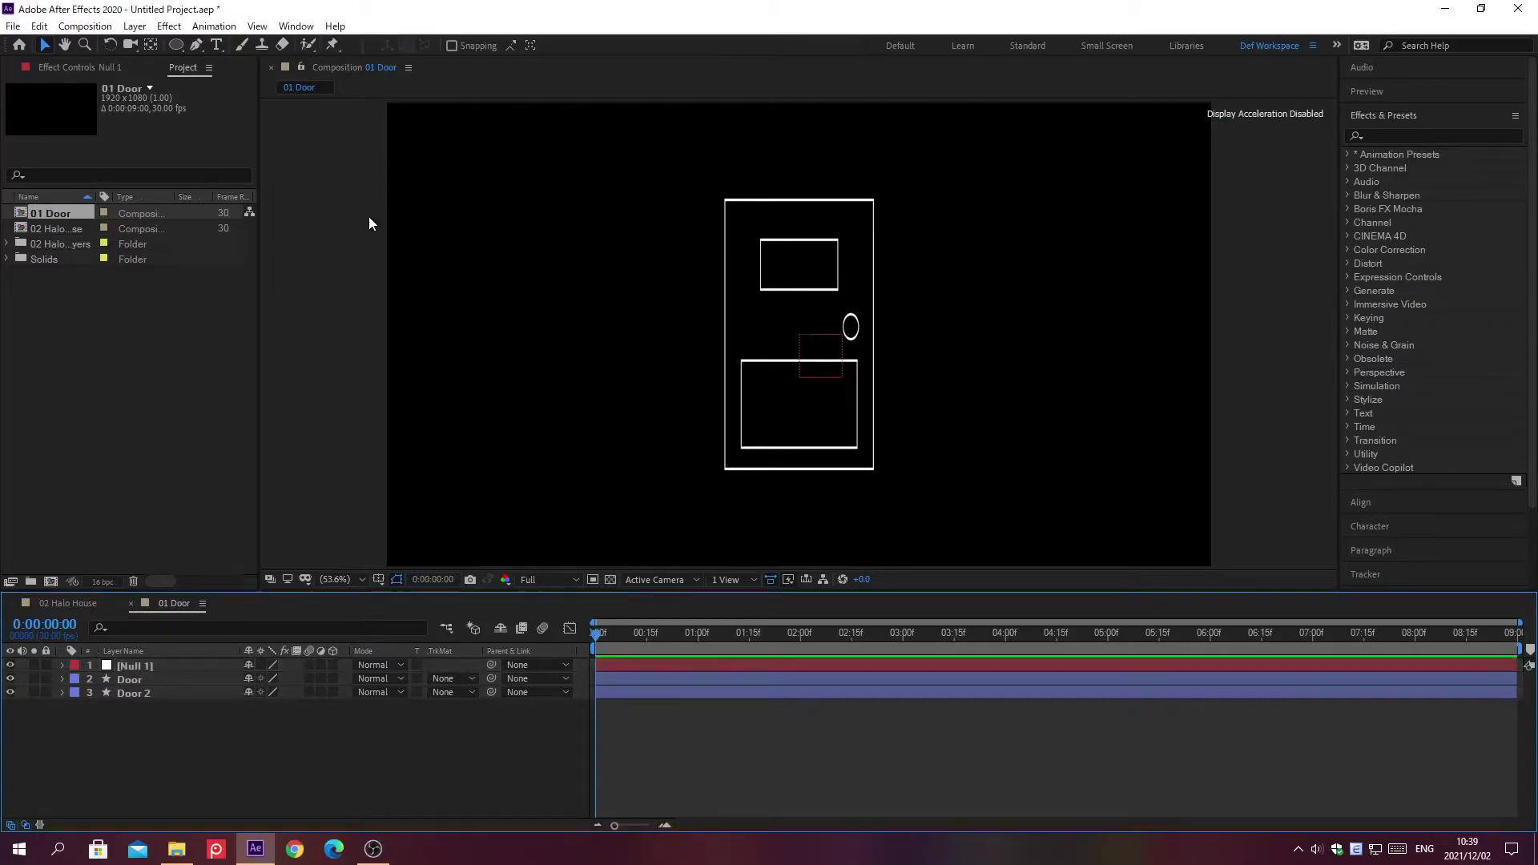
# Parent both the Door and Door 2 layers to 1. Null 1.
pyautogui.click(135, 679)
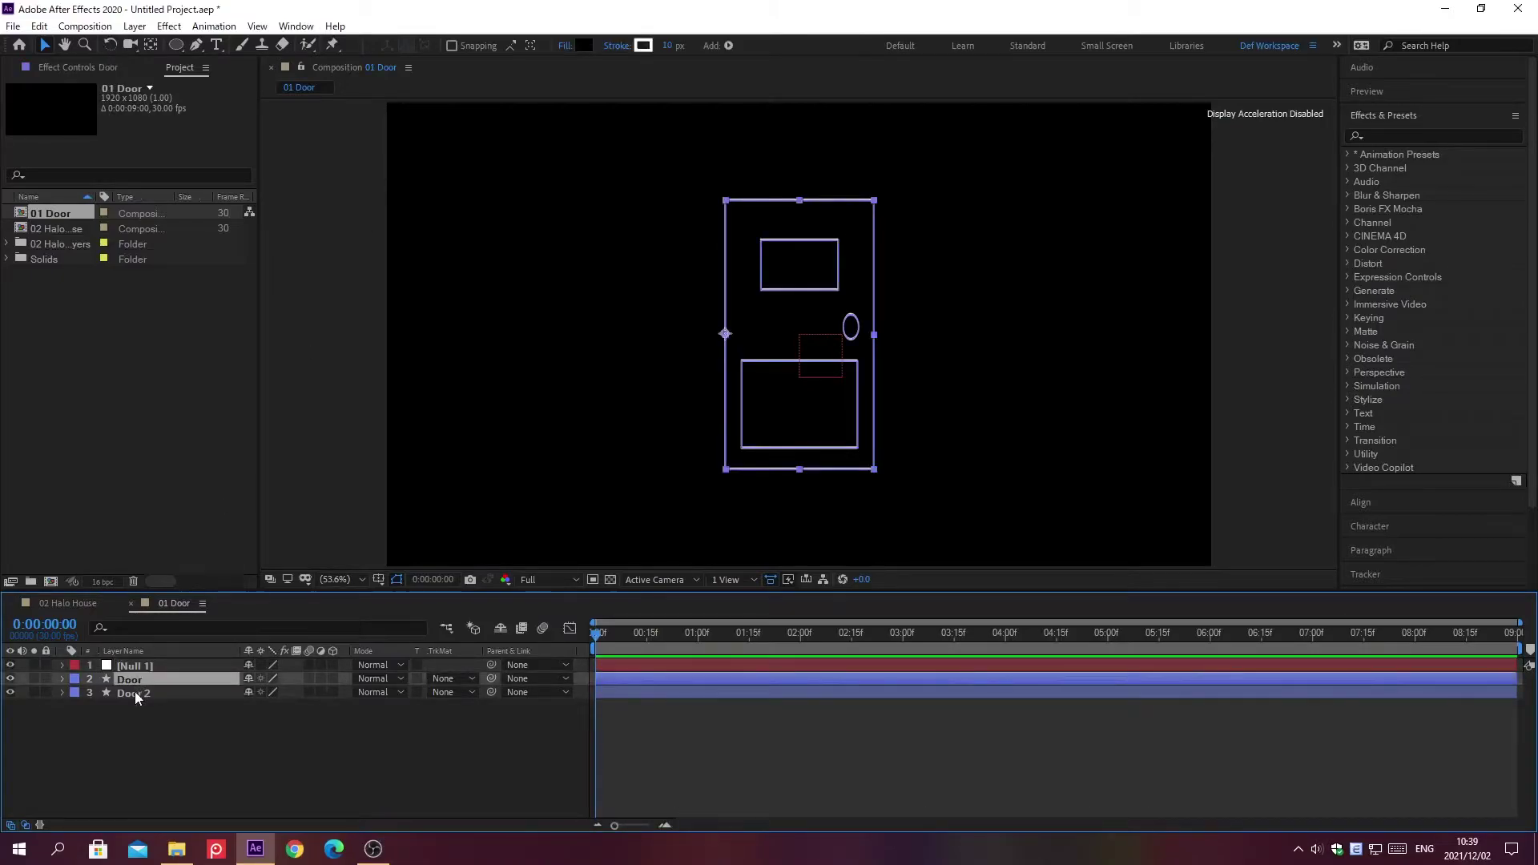
pyautogui.keyDown('shift'); pyautogui.click(134, 694); pyautogui.keyUp('shift')
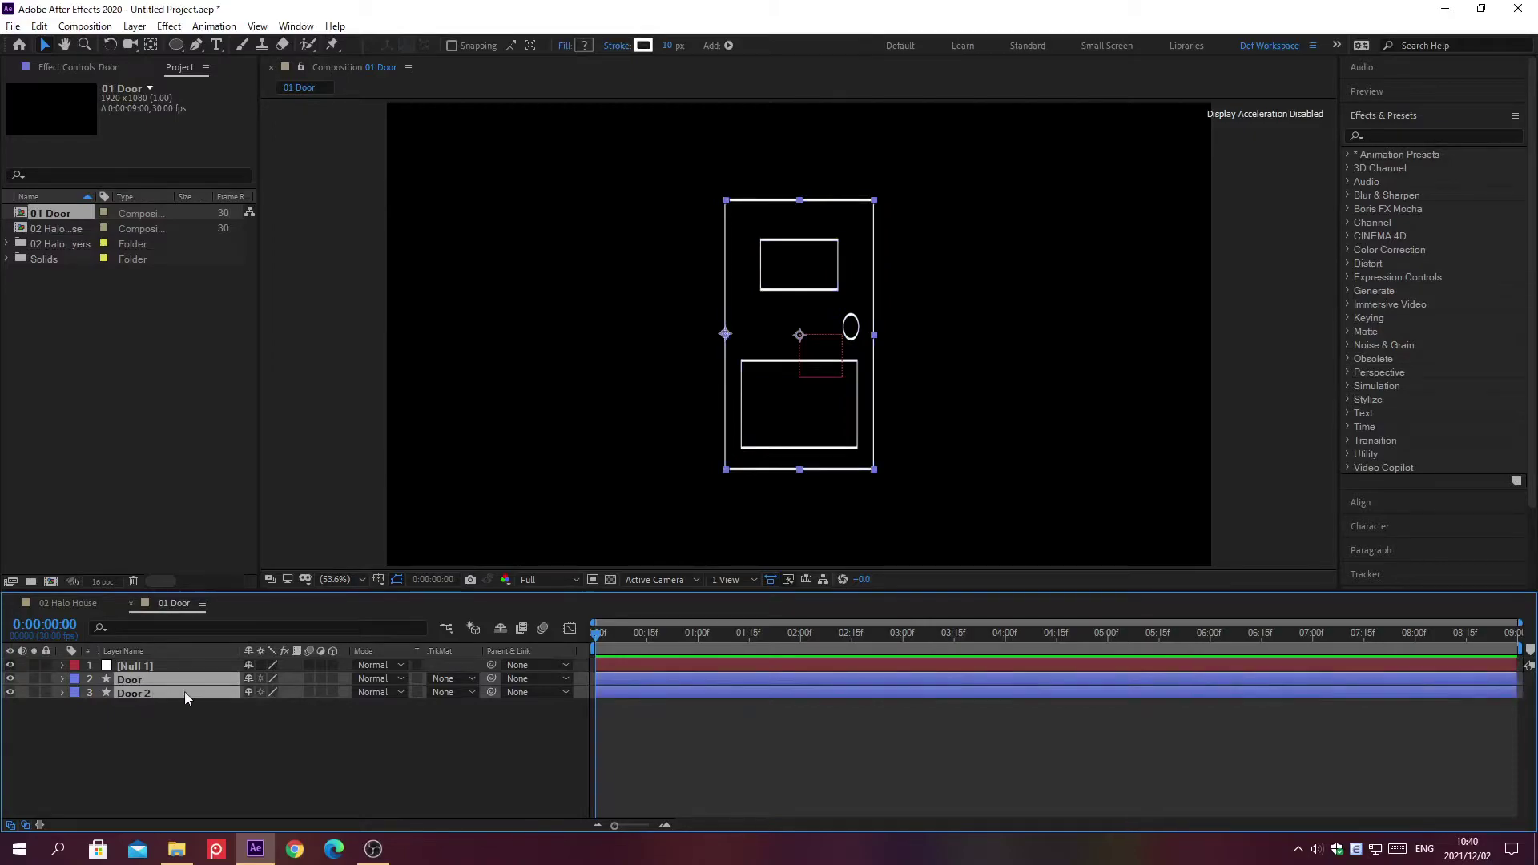
pyautogui.click(530, 679)
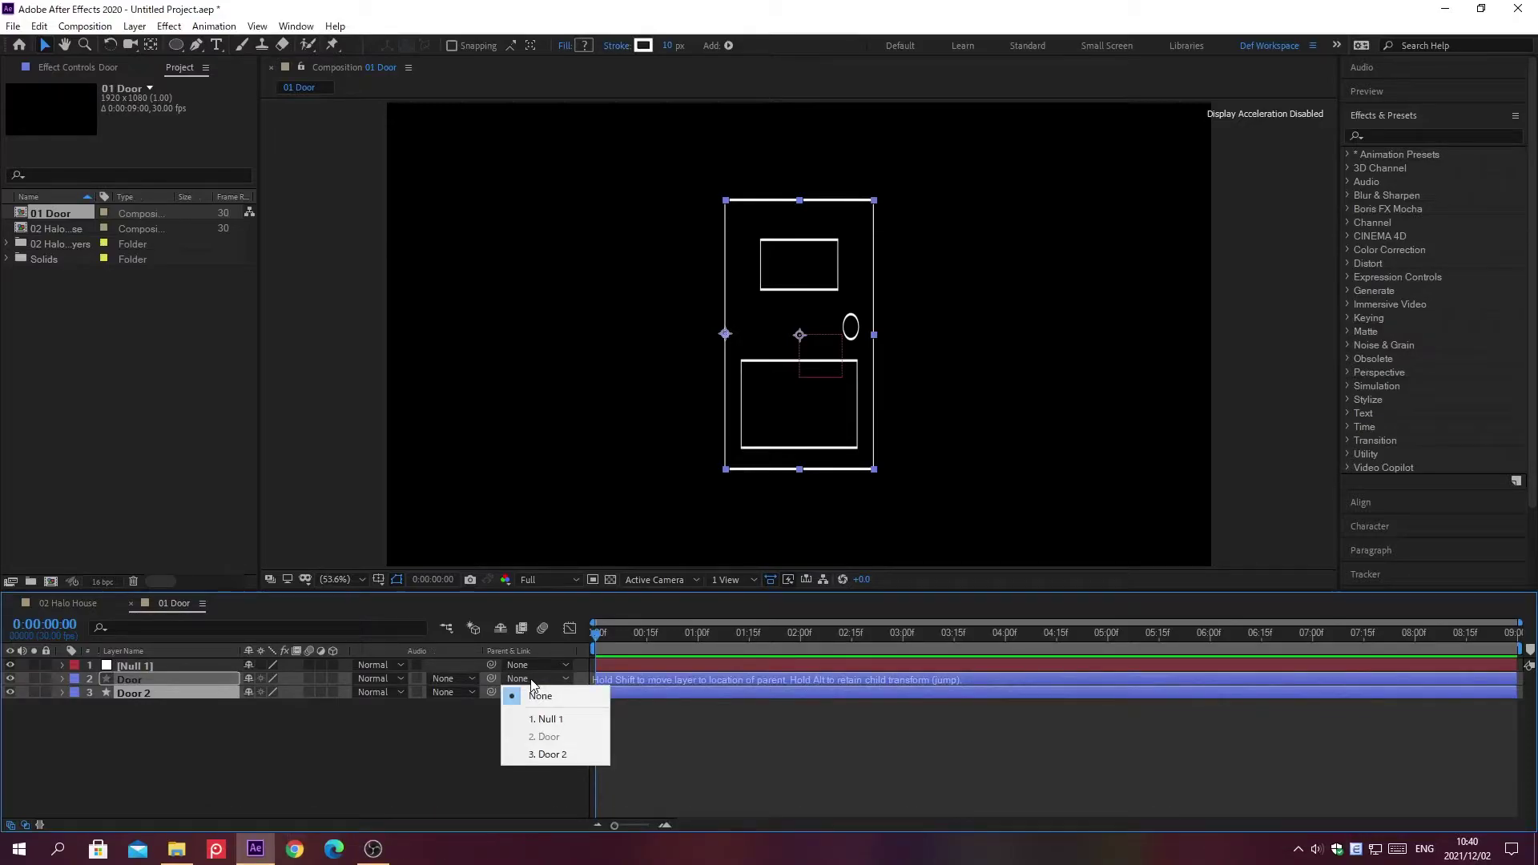
pyautogui.click(550, 719)
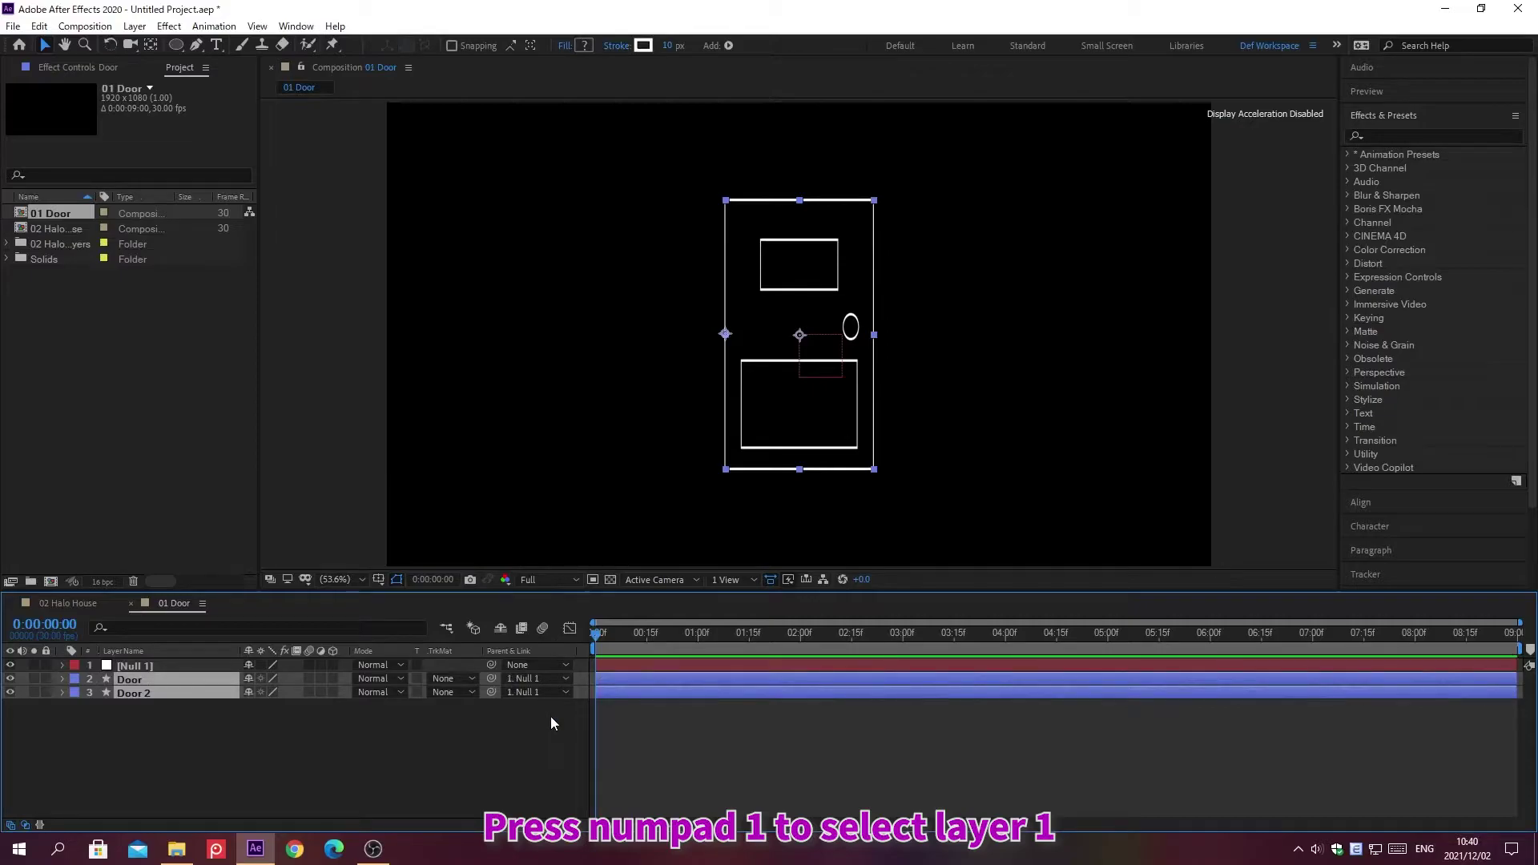
# Keyframe Null 1's Scale at 50% at 0:00:02:15.
pyautogui.press('KP_1')
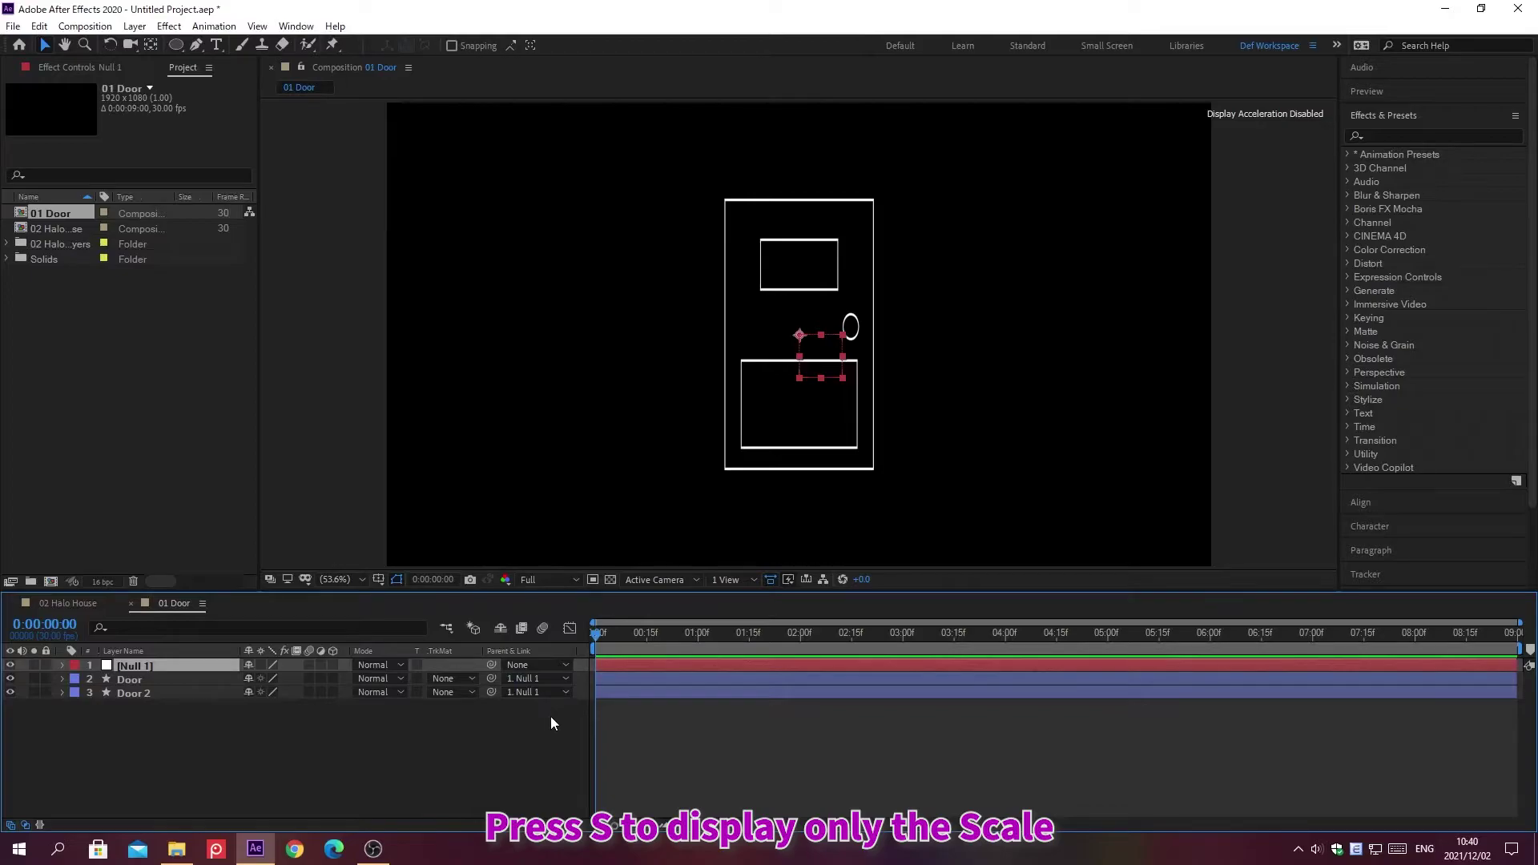
pyautogui.press('s')
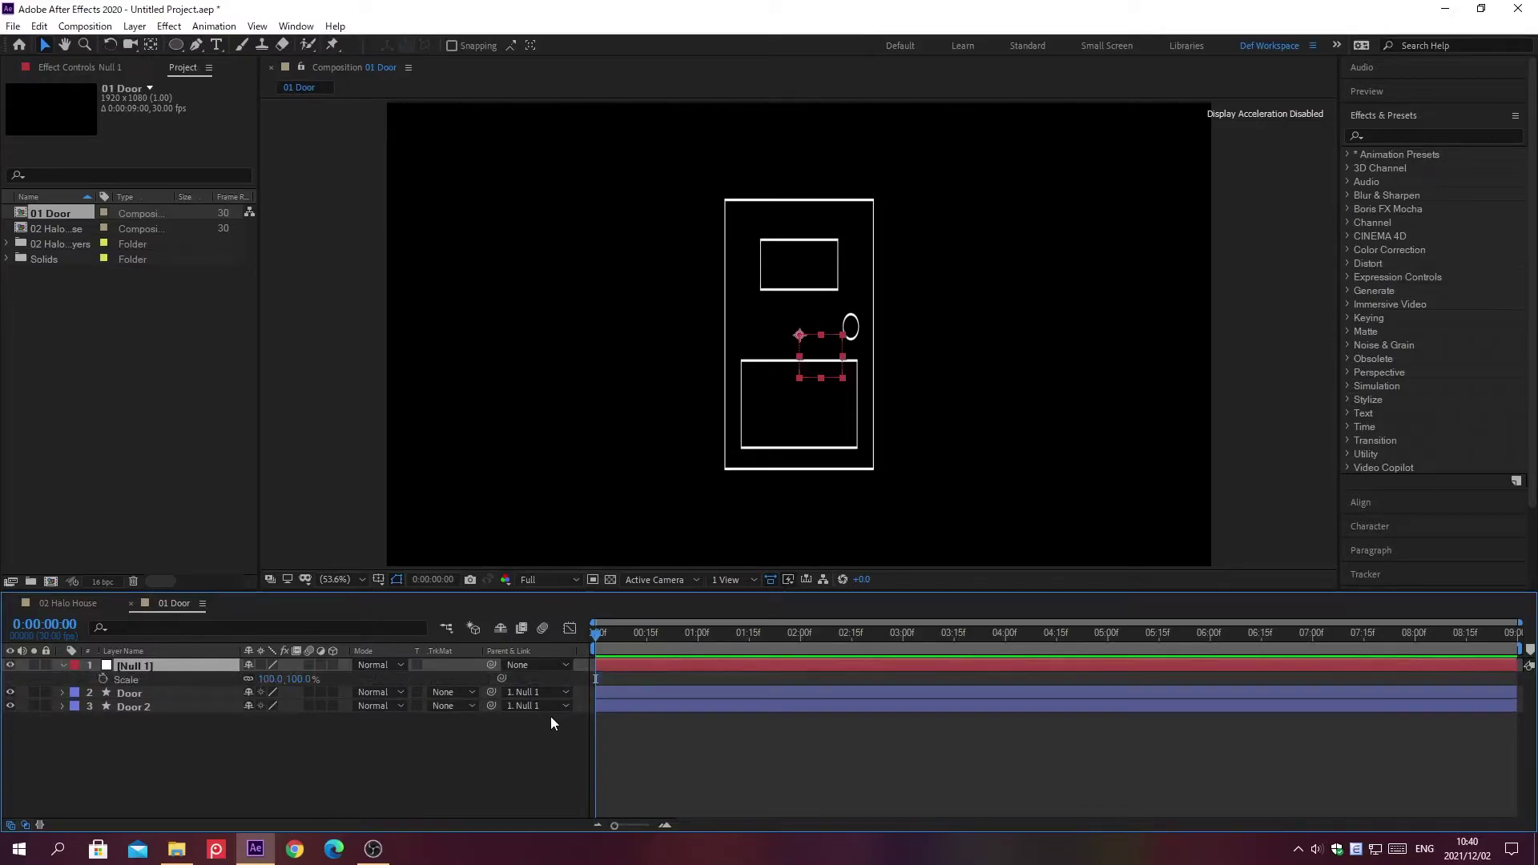
pyautogui.hotkey('alt', 'shift', 'j')
pyautogui.write('0;00;02;')
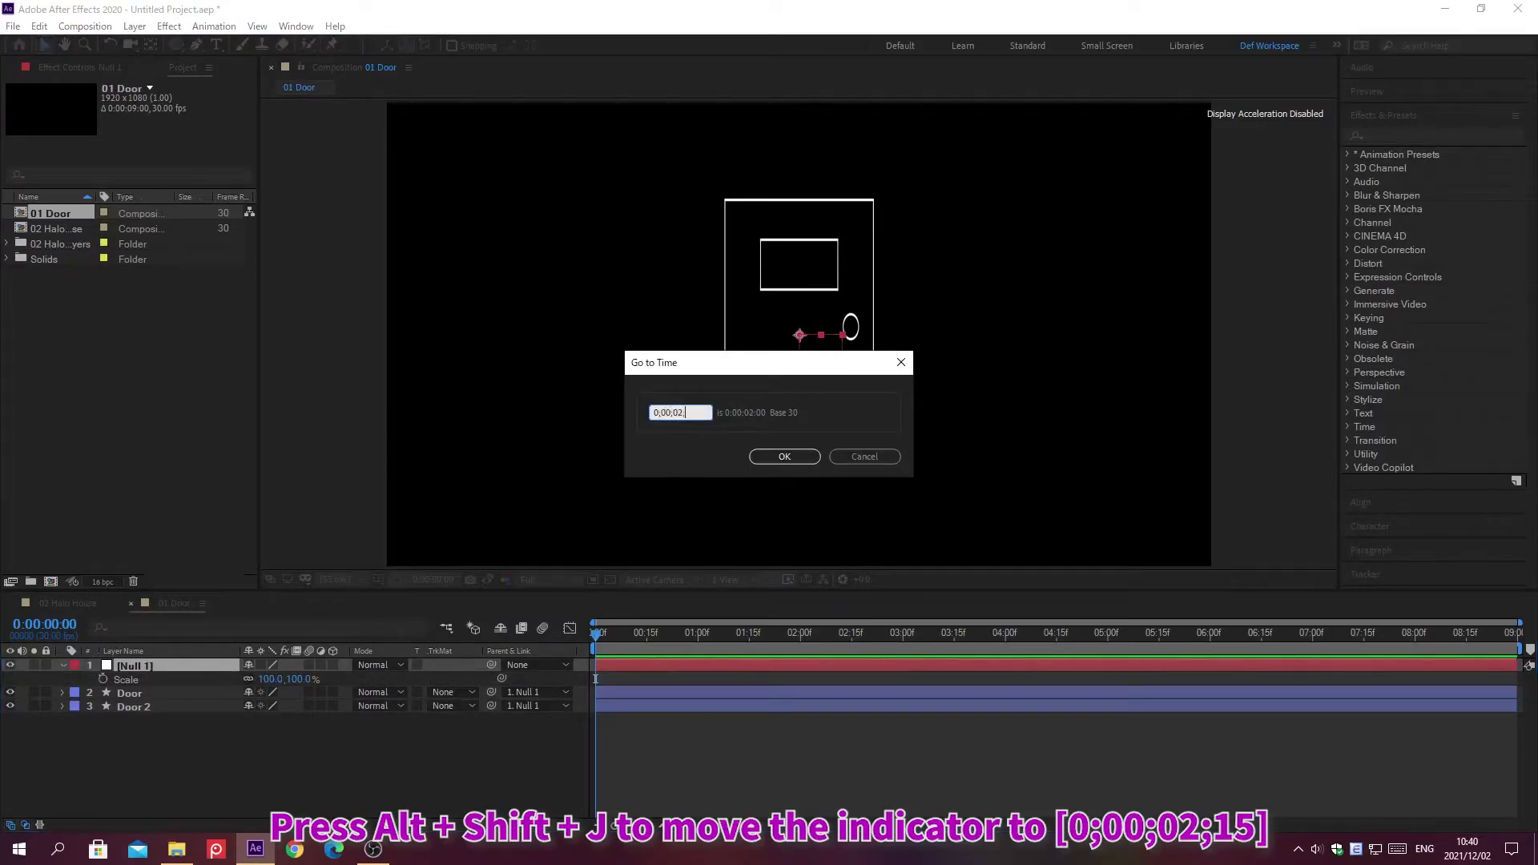
pyautogui.write('15')
pyautogui.press('Return')
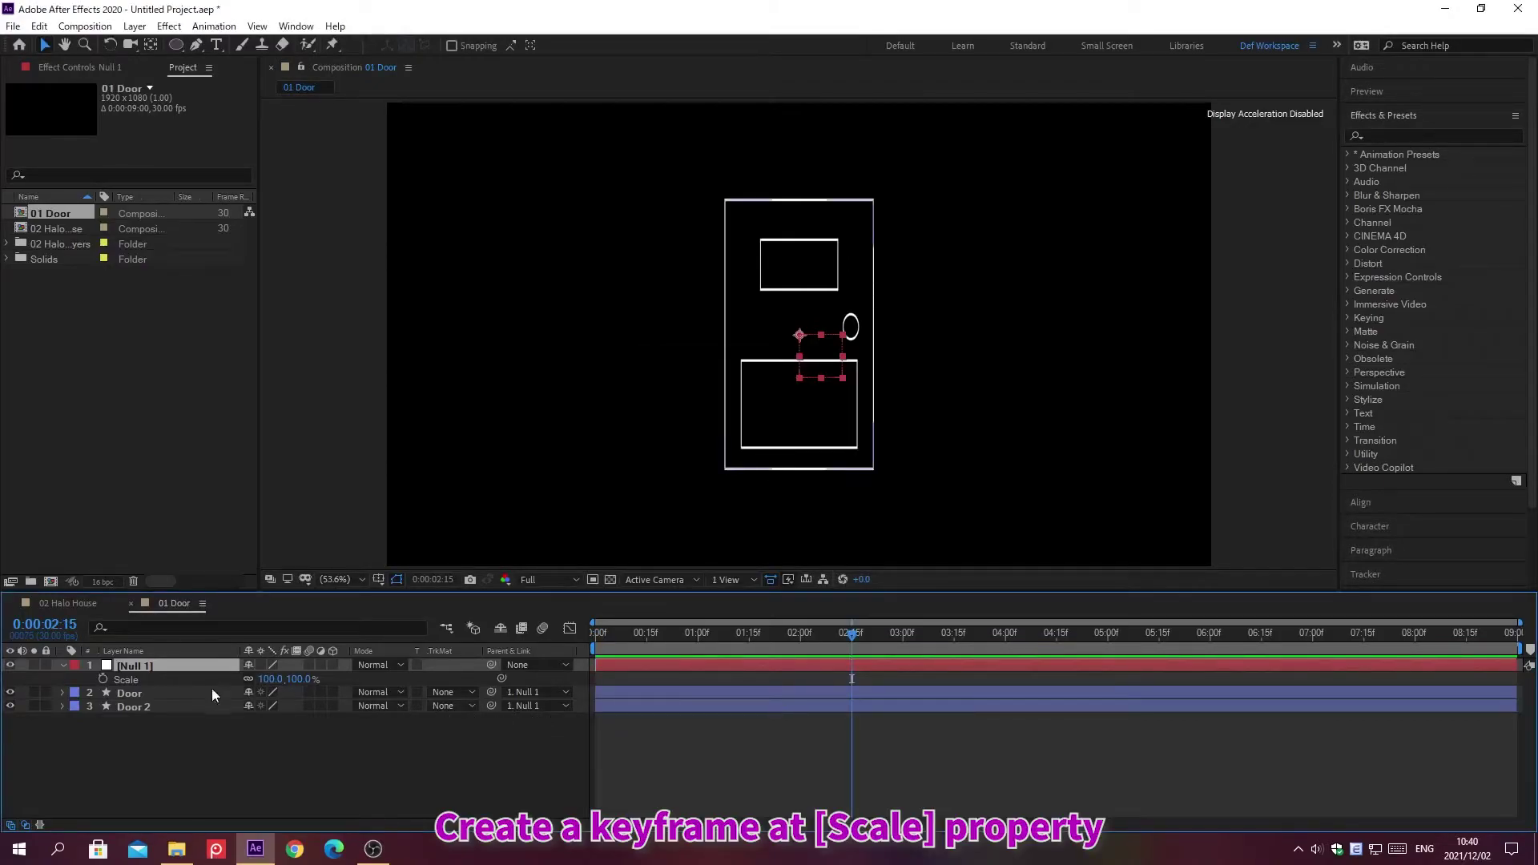
pyautogui.click(102, 680)
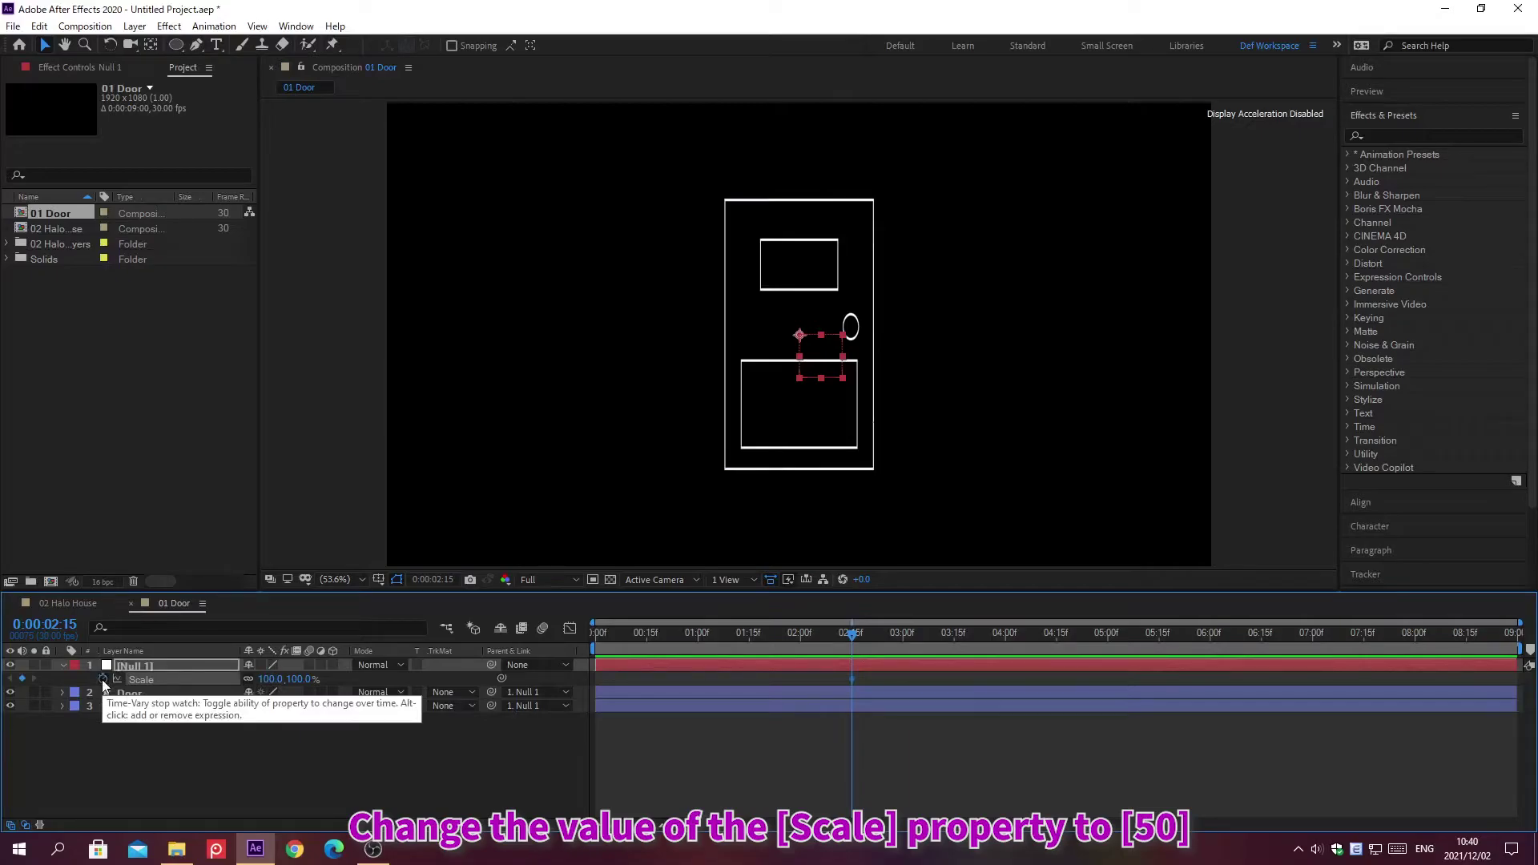
pyautogui.click(264, 678)
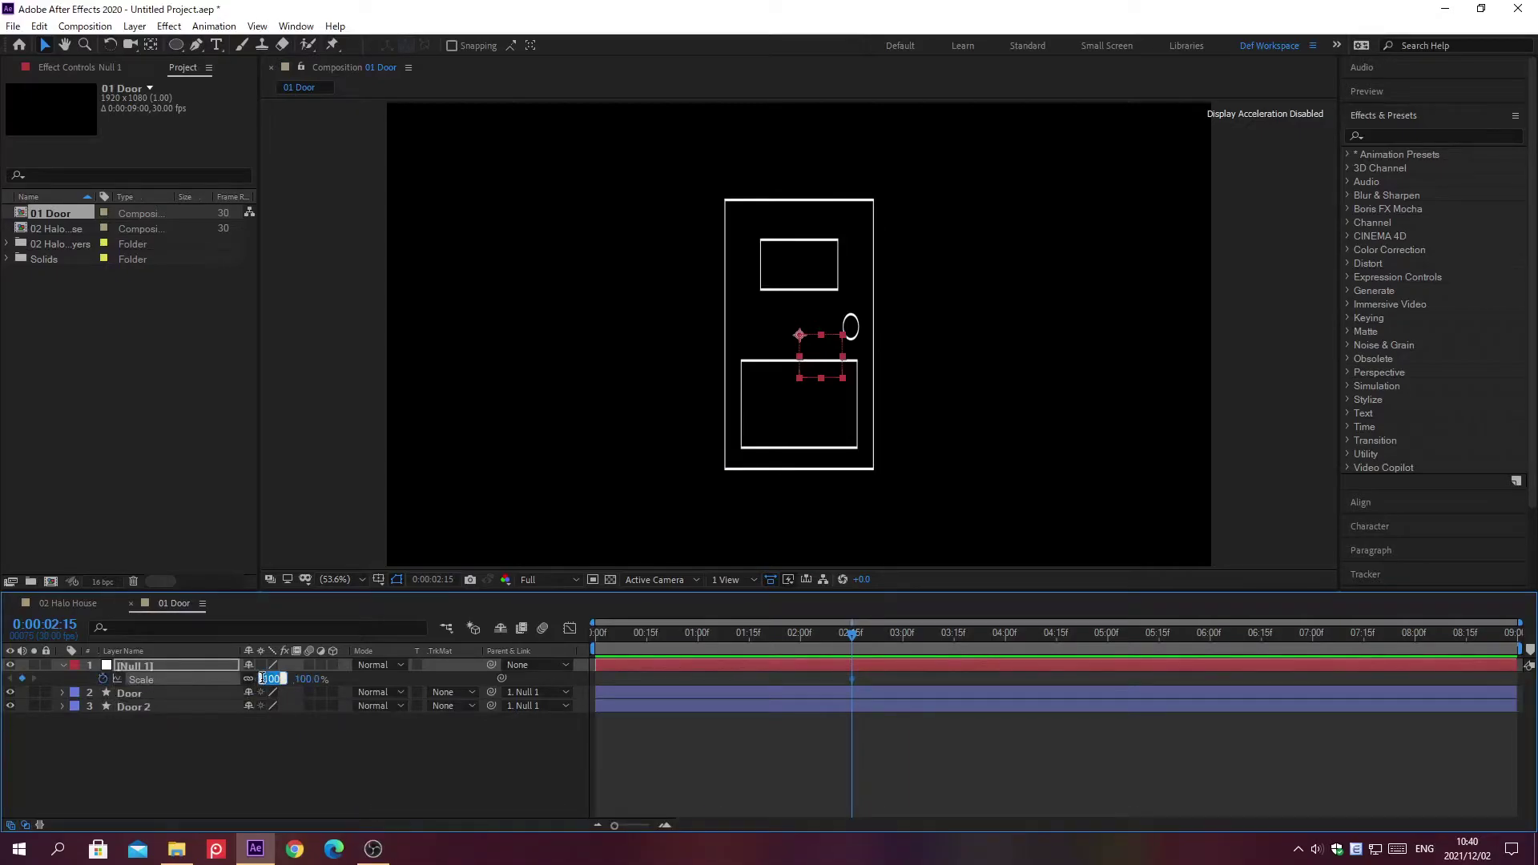
pyautogui.write('50')
pyautogui.press('Return')
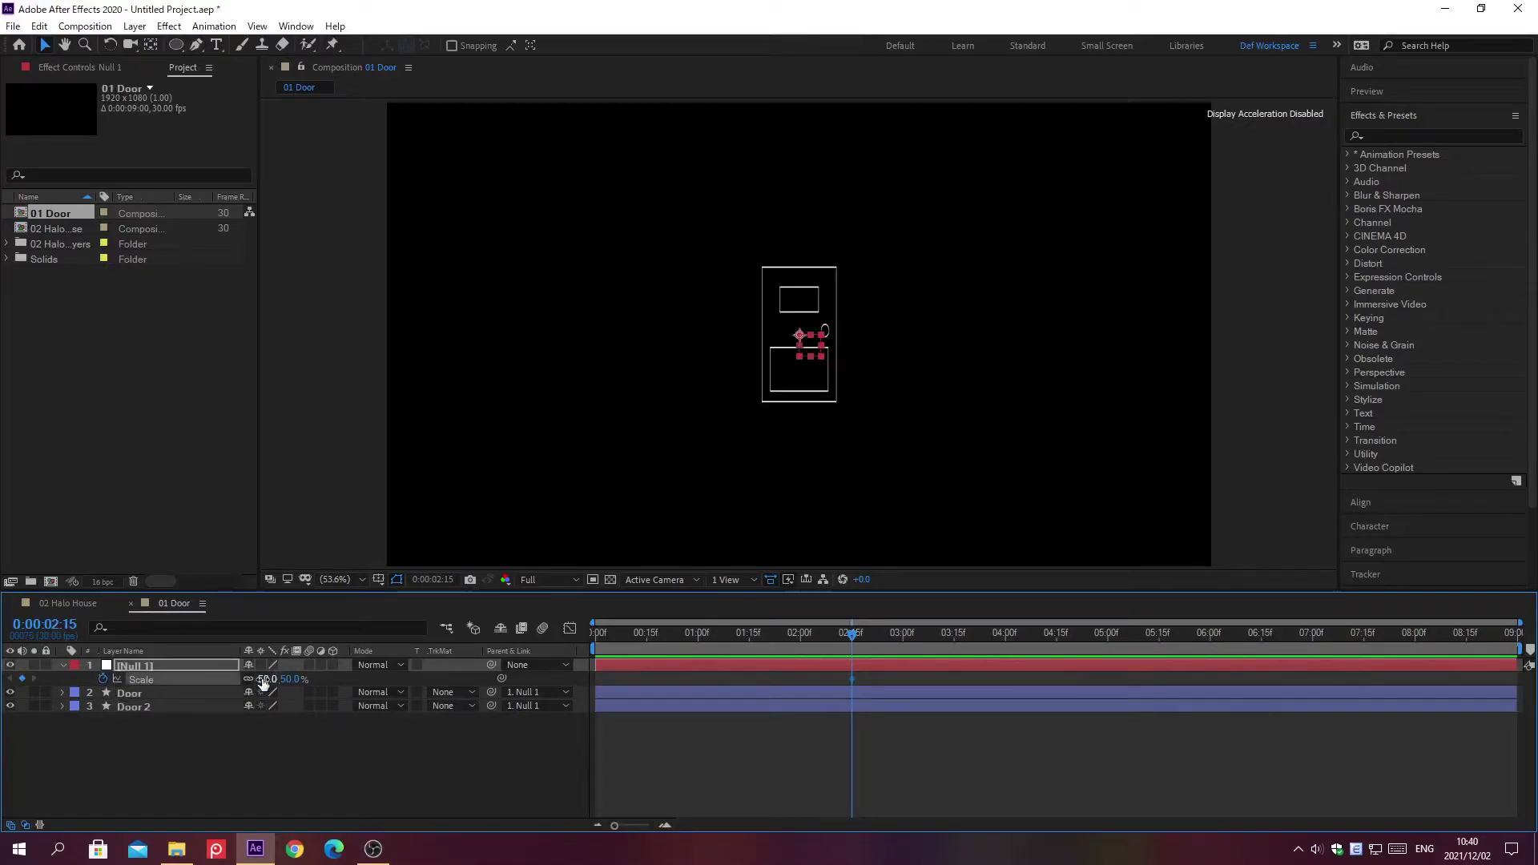
# Add a 110% Scale keyframe at 0:00:03:07.
pyautogui.hotkey('alt', 'shift', 'j')
pyautogui.write('0;00;03;0')
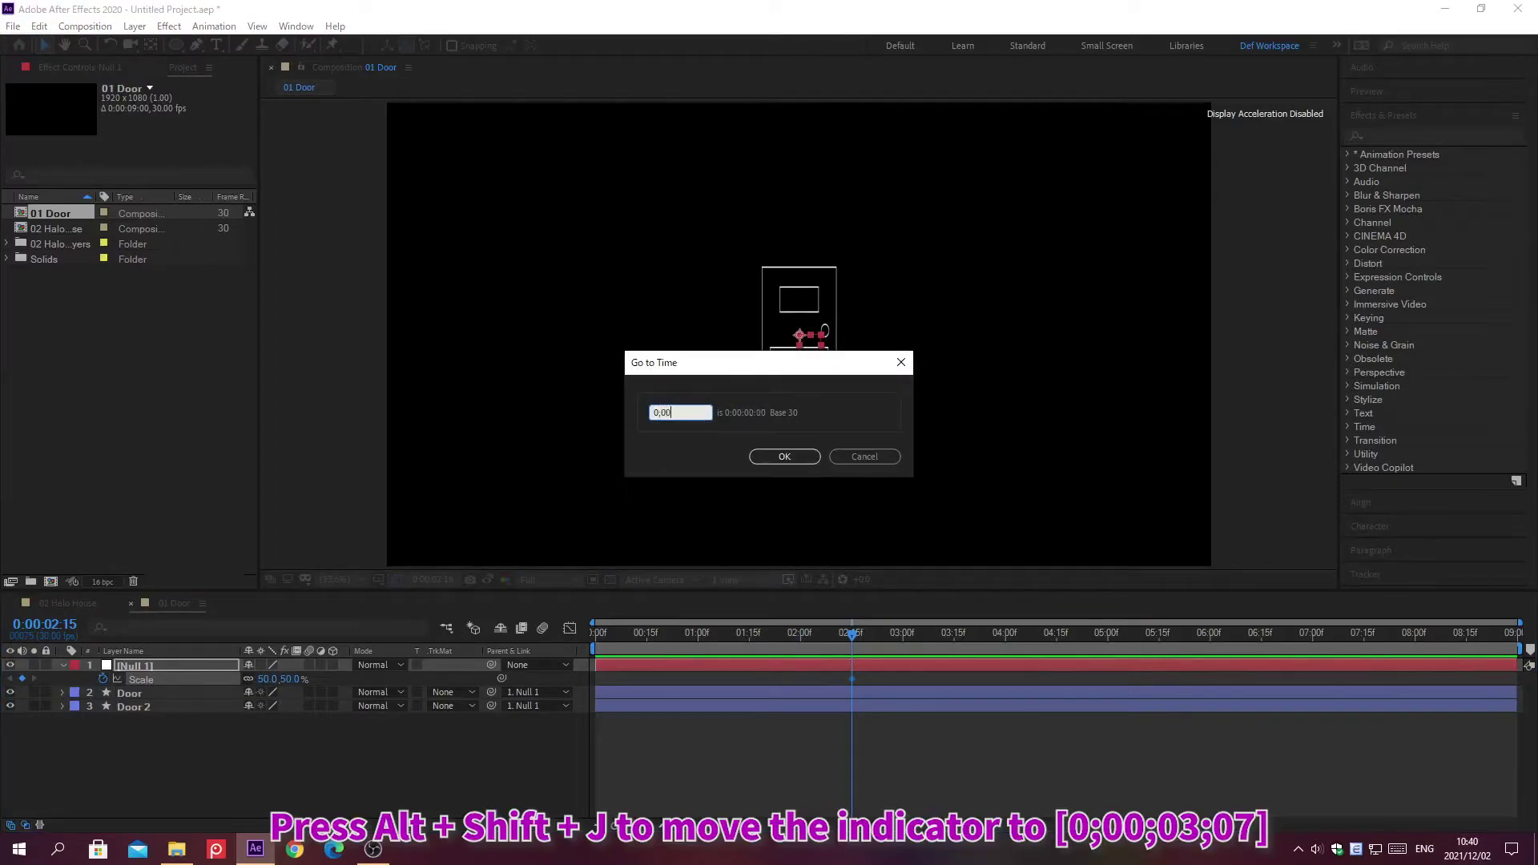
pyautogui.write('7')
pyautogui.press('Return')
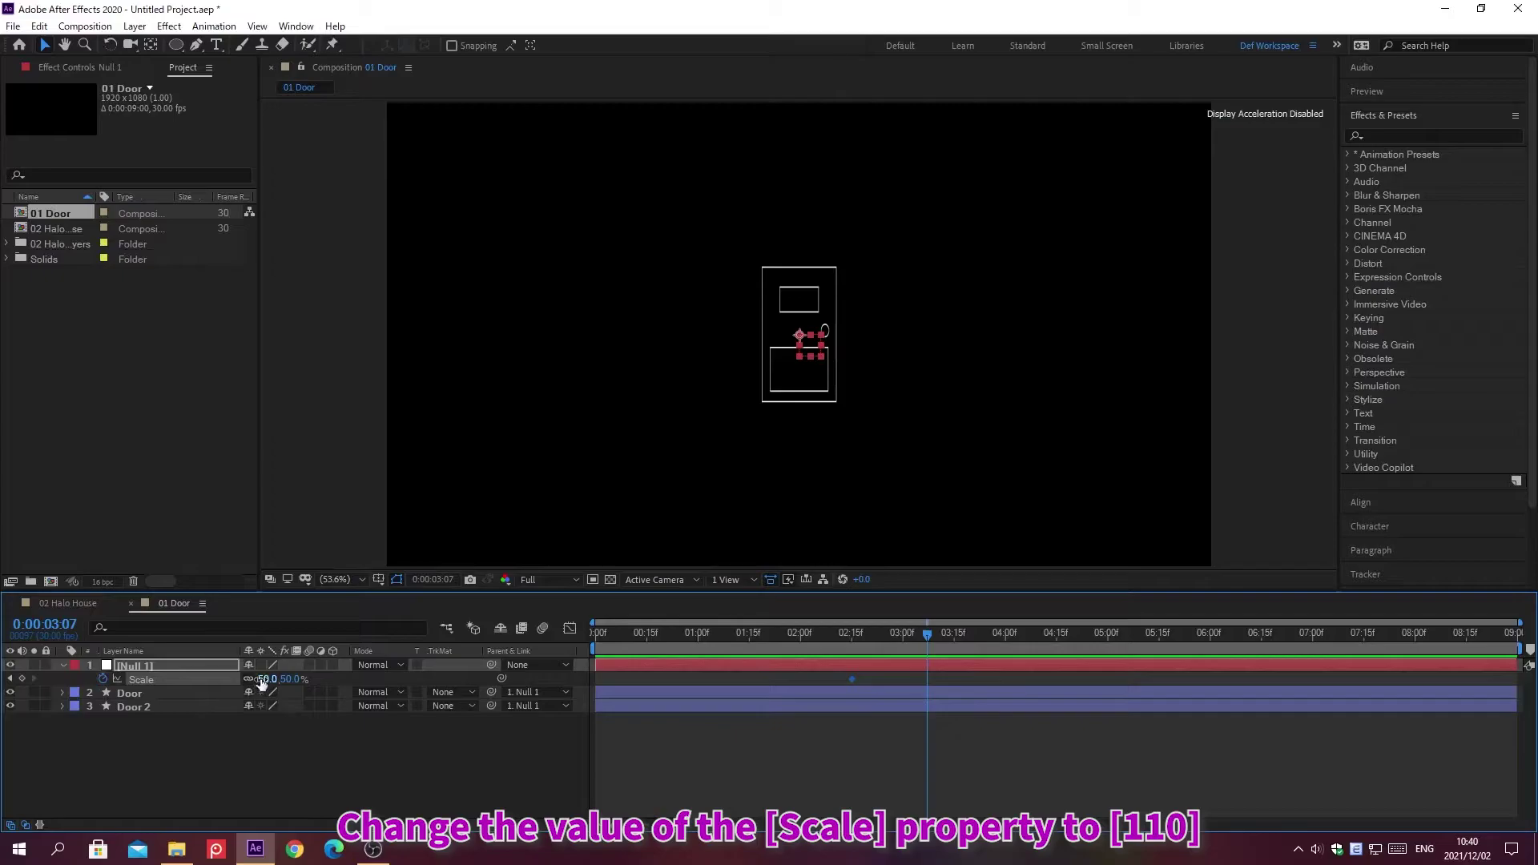
pyautogui.click(264, 679)
pyautogui.write('110')
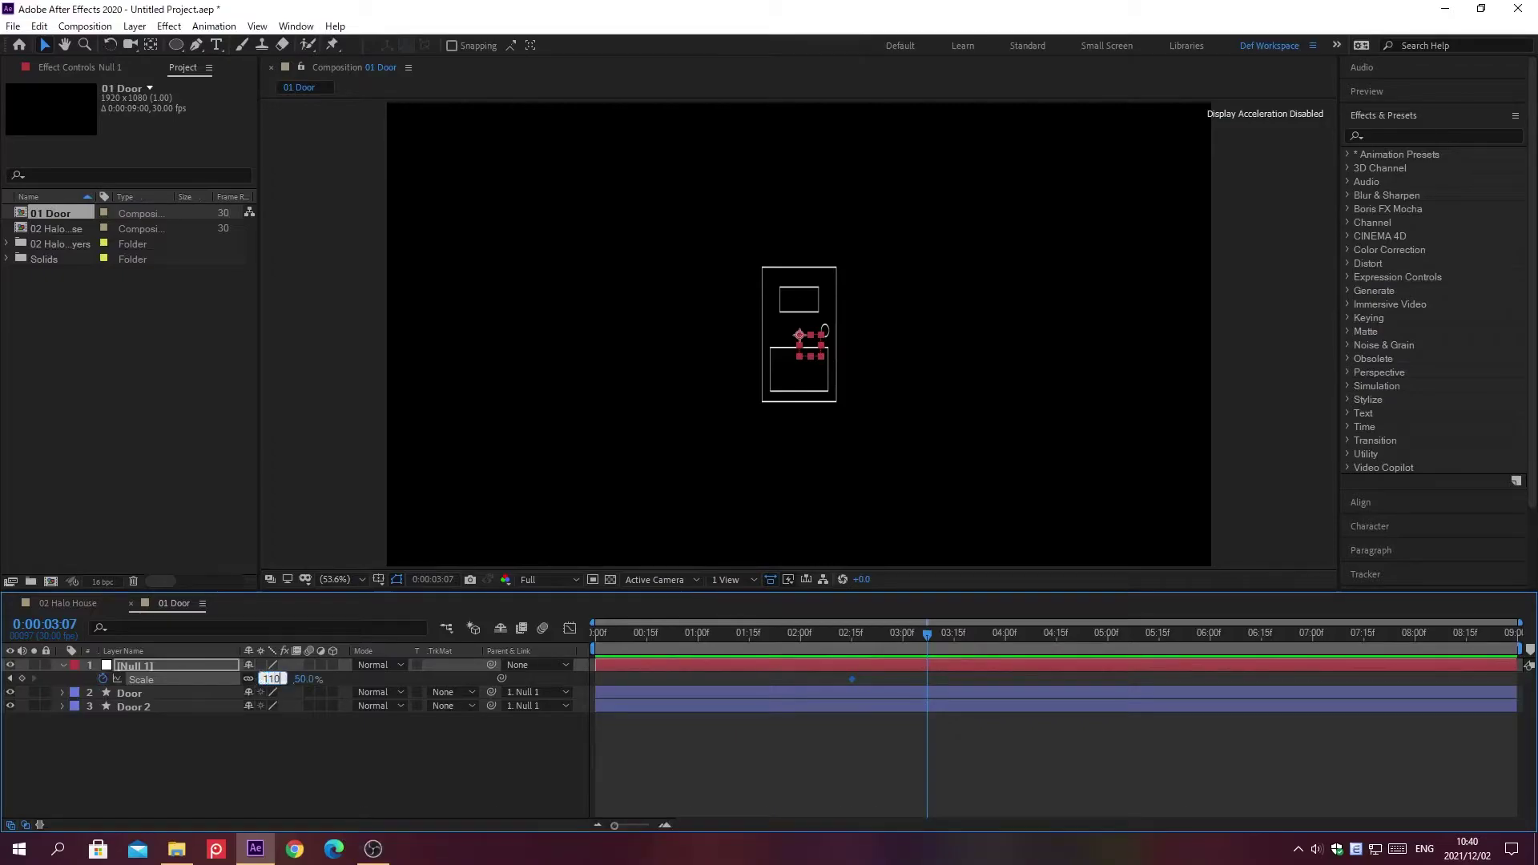
pyautogui.press('Return')
# Add a Scale keyframe holding 110% at 0:00:06:15.
pyautogui.hotkey('alt', 'shift', 'j')
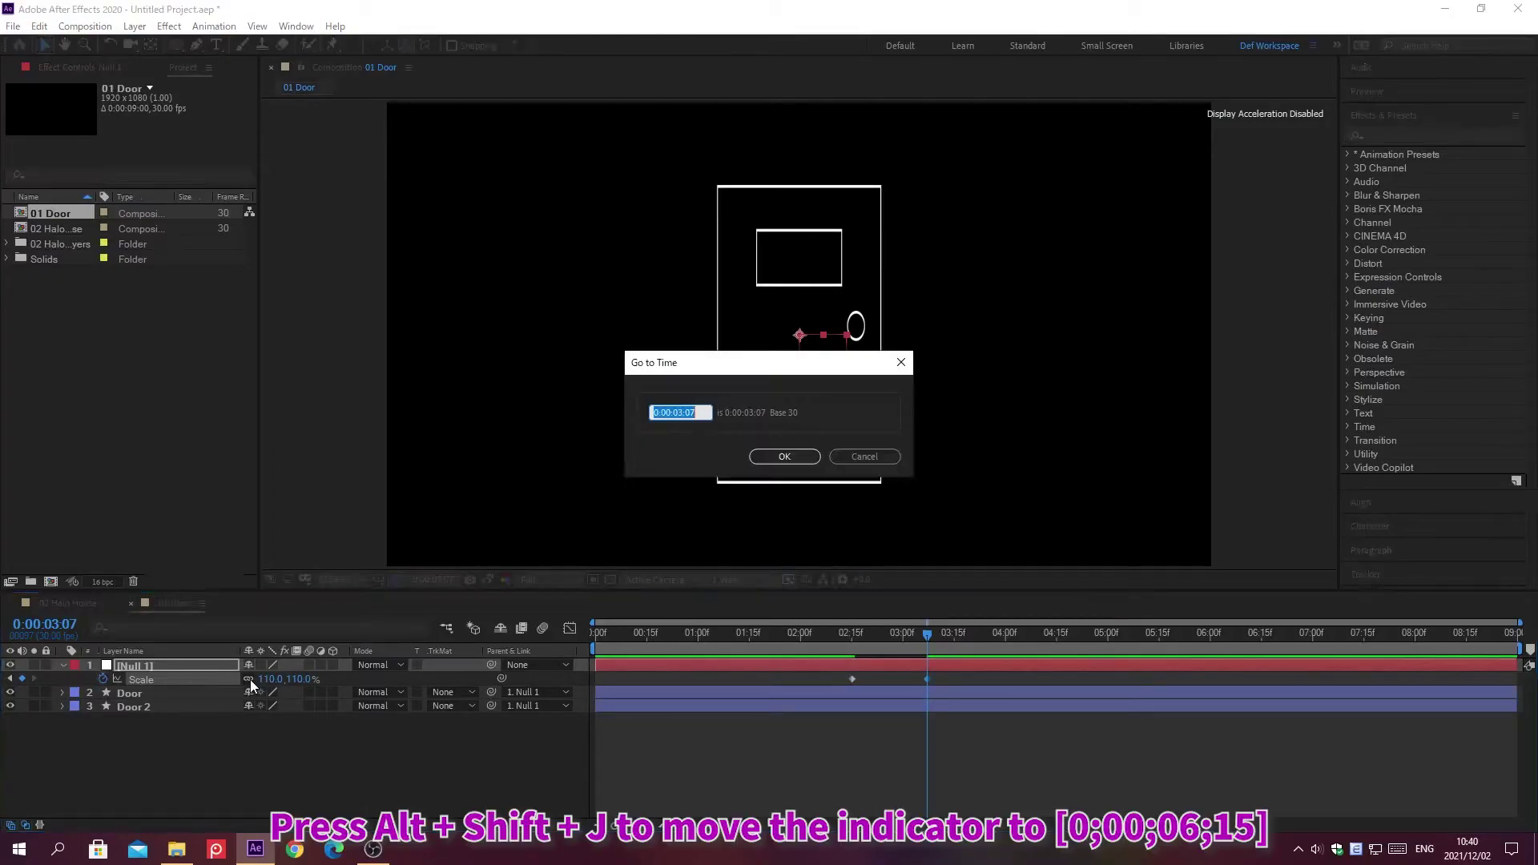
pyautogui.write('0;00;06;15')
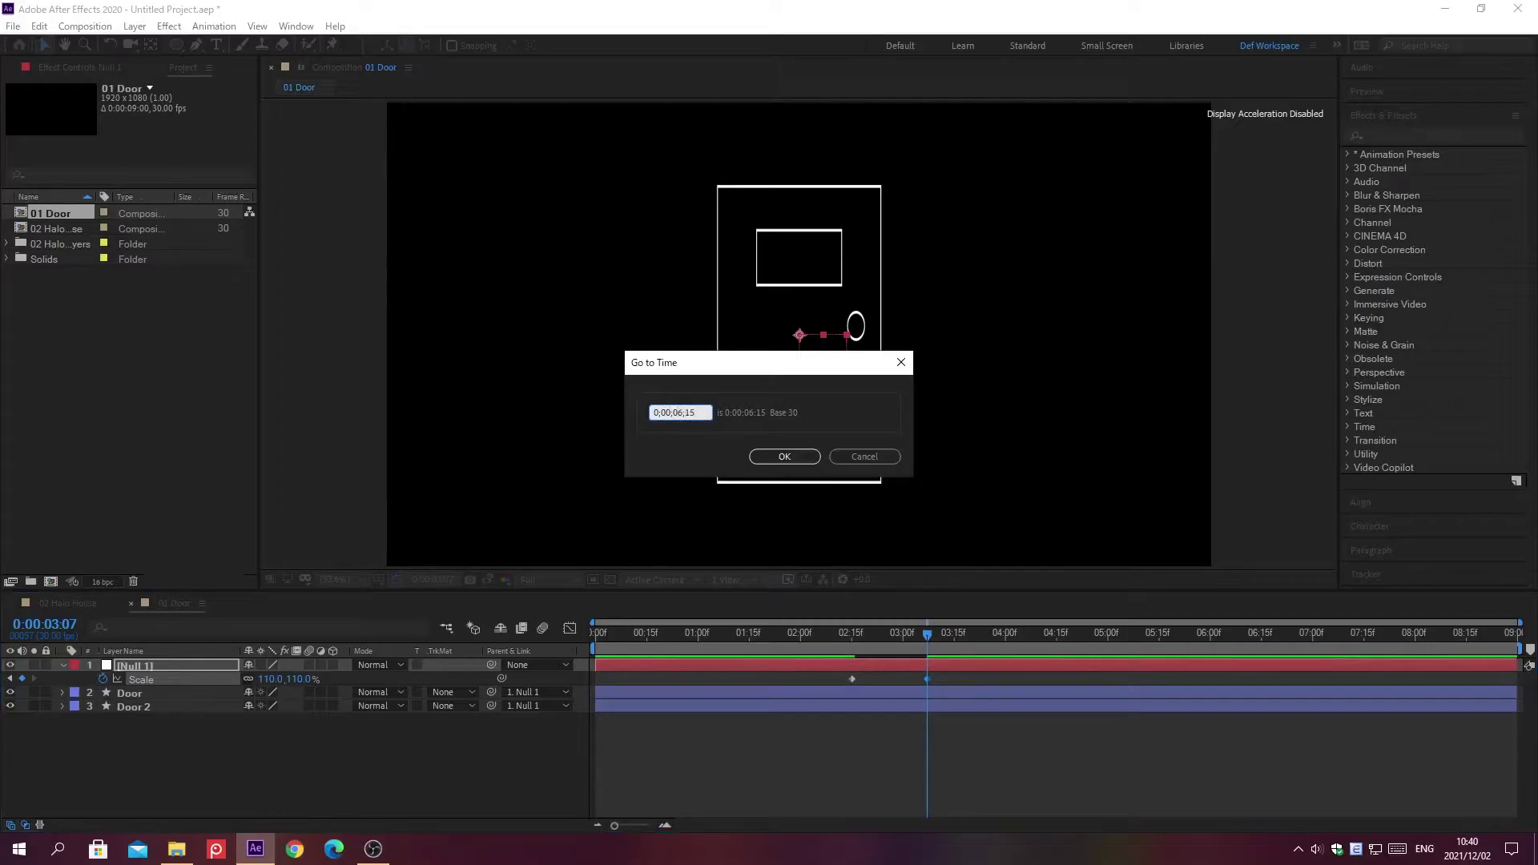
pyautogui.press('Return')
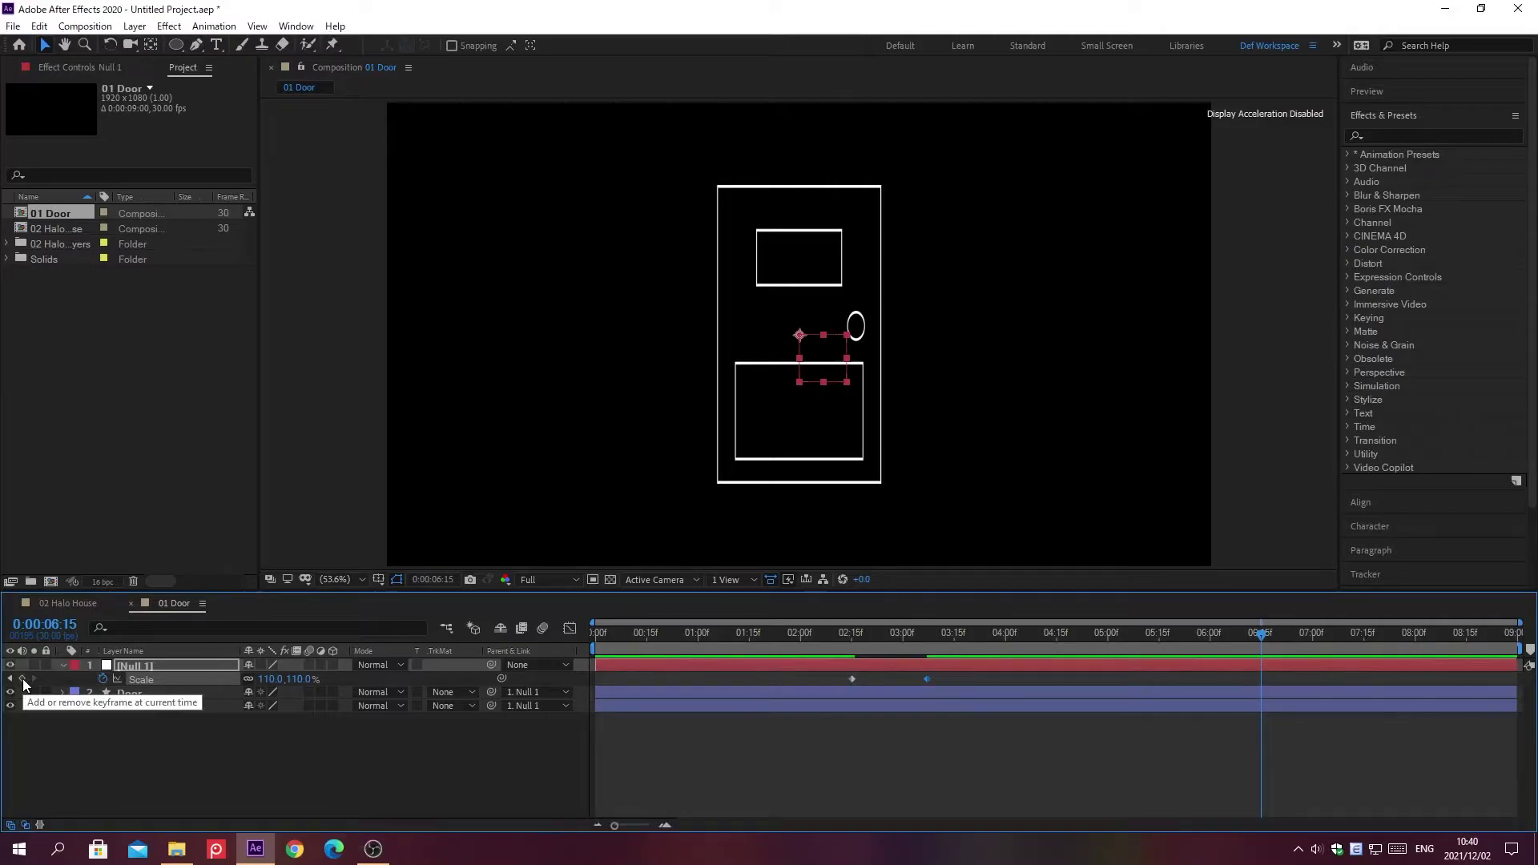
pyautogui.click(23, 679)
# Add a 600% Scale keyframe at 0:00:08:29.
pyautogui.hotkey('alt', 'shift', 'j')
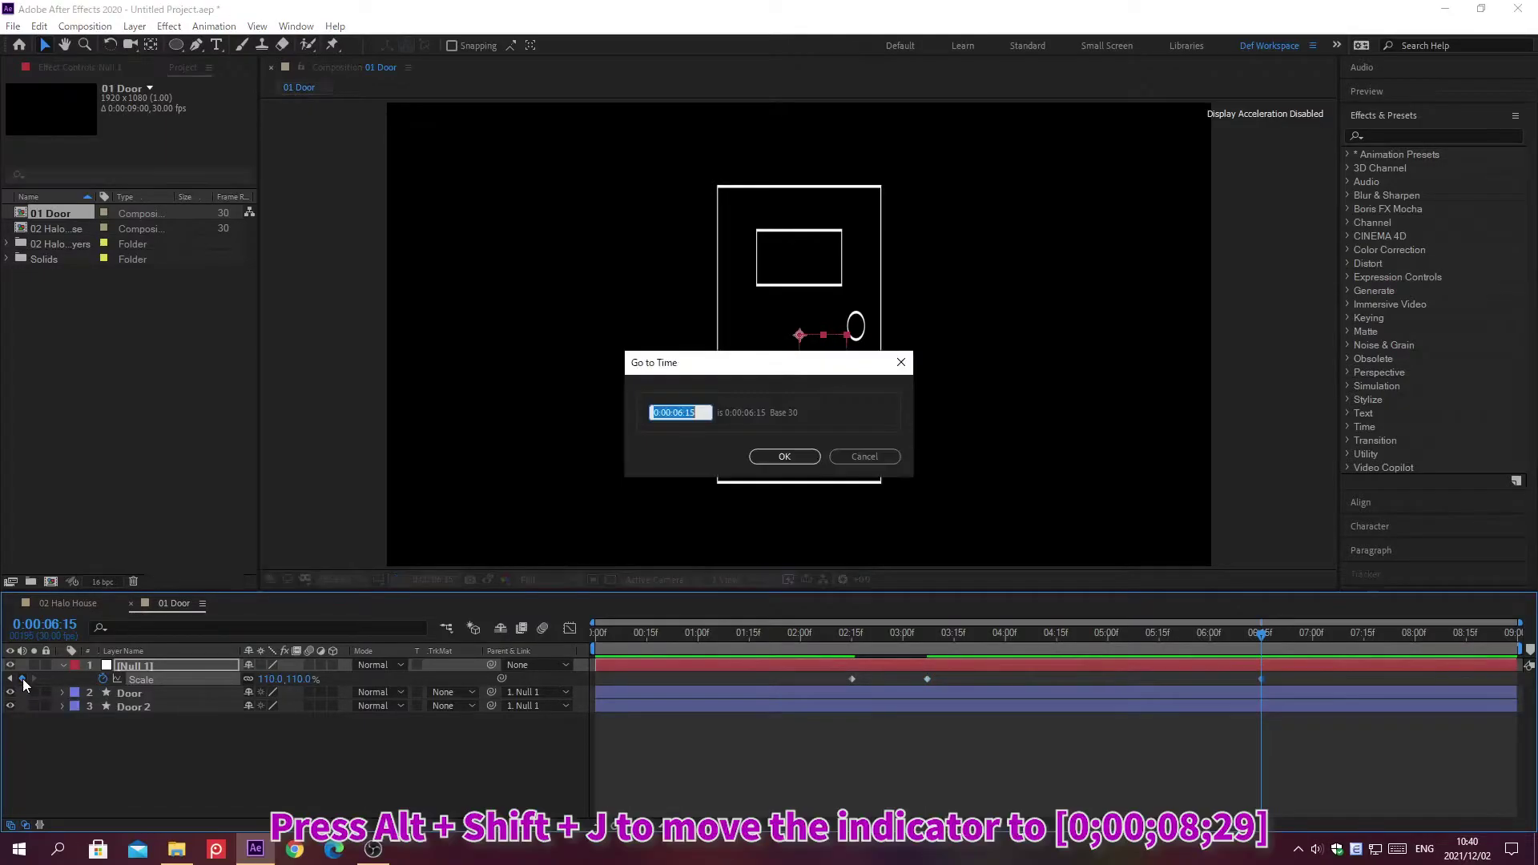
pyautogui.write('0;00;08;29')
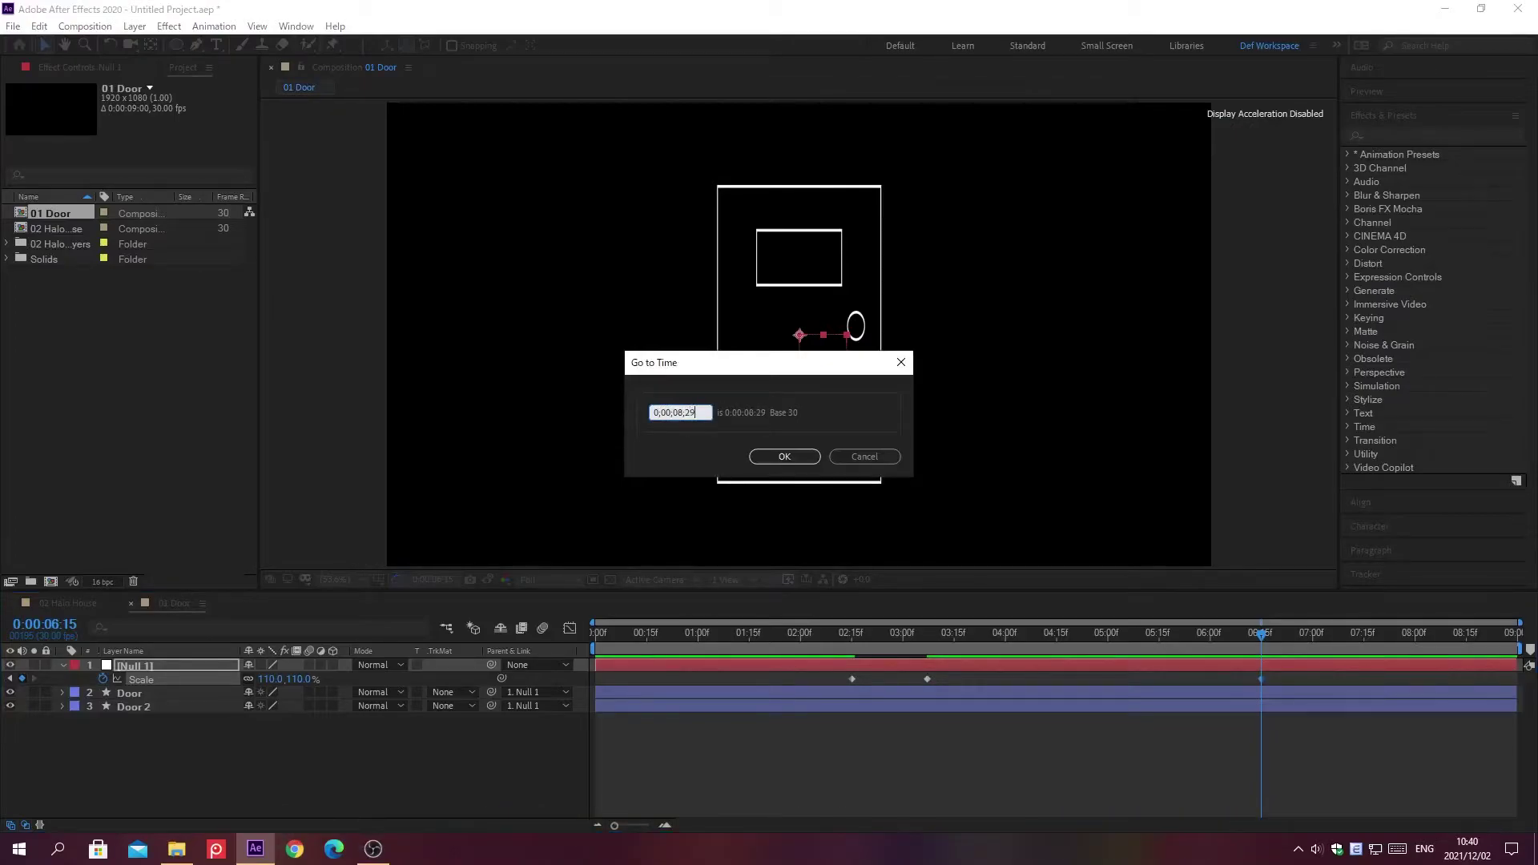
pyautogui.press('Return')
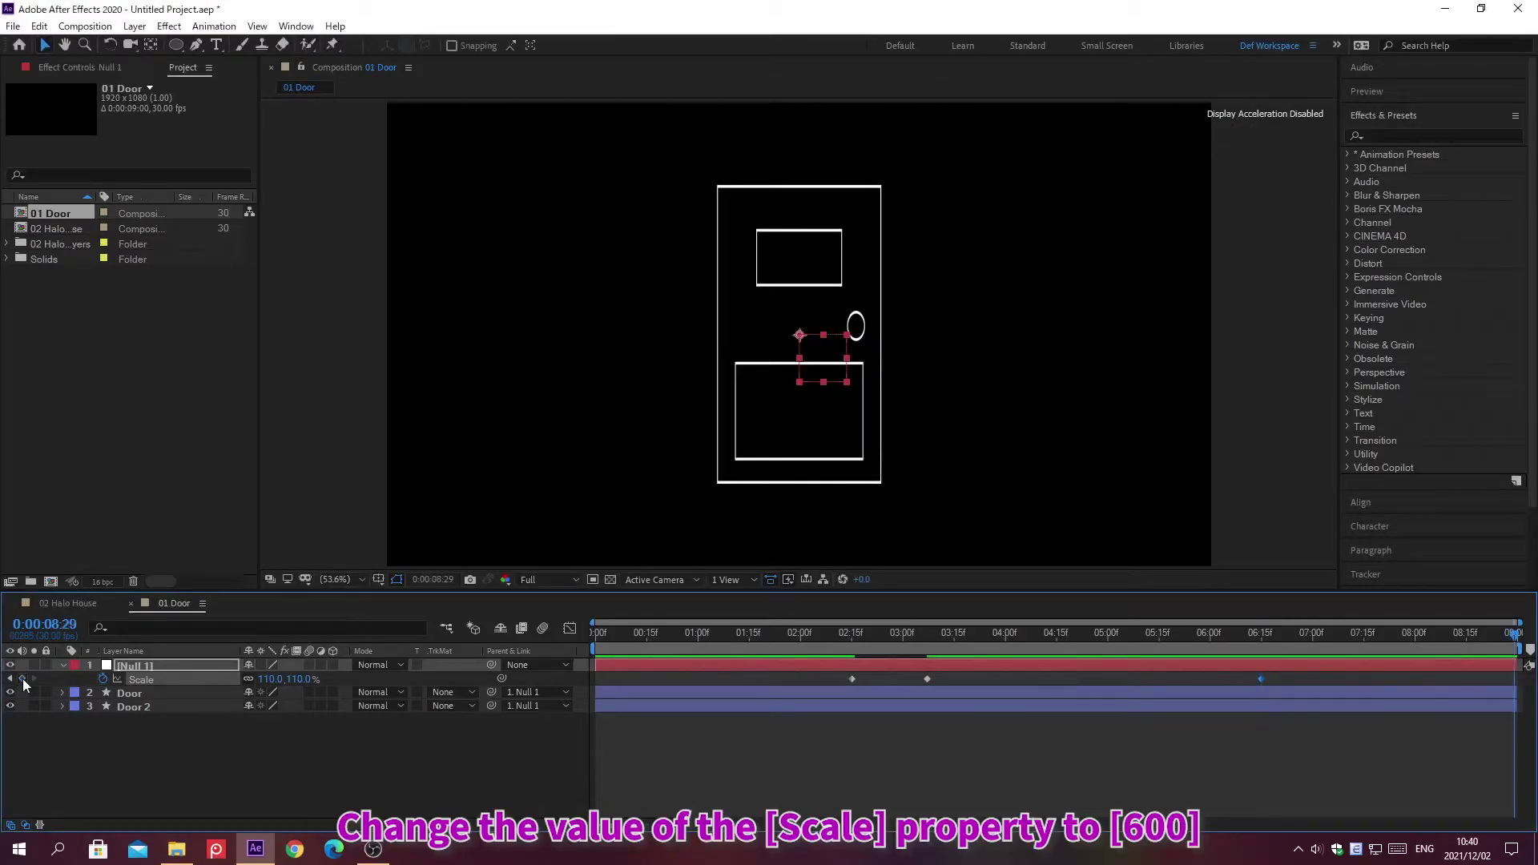
pyautogui.click(270, 680)
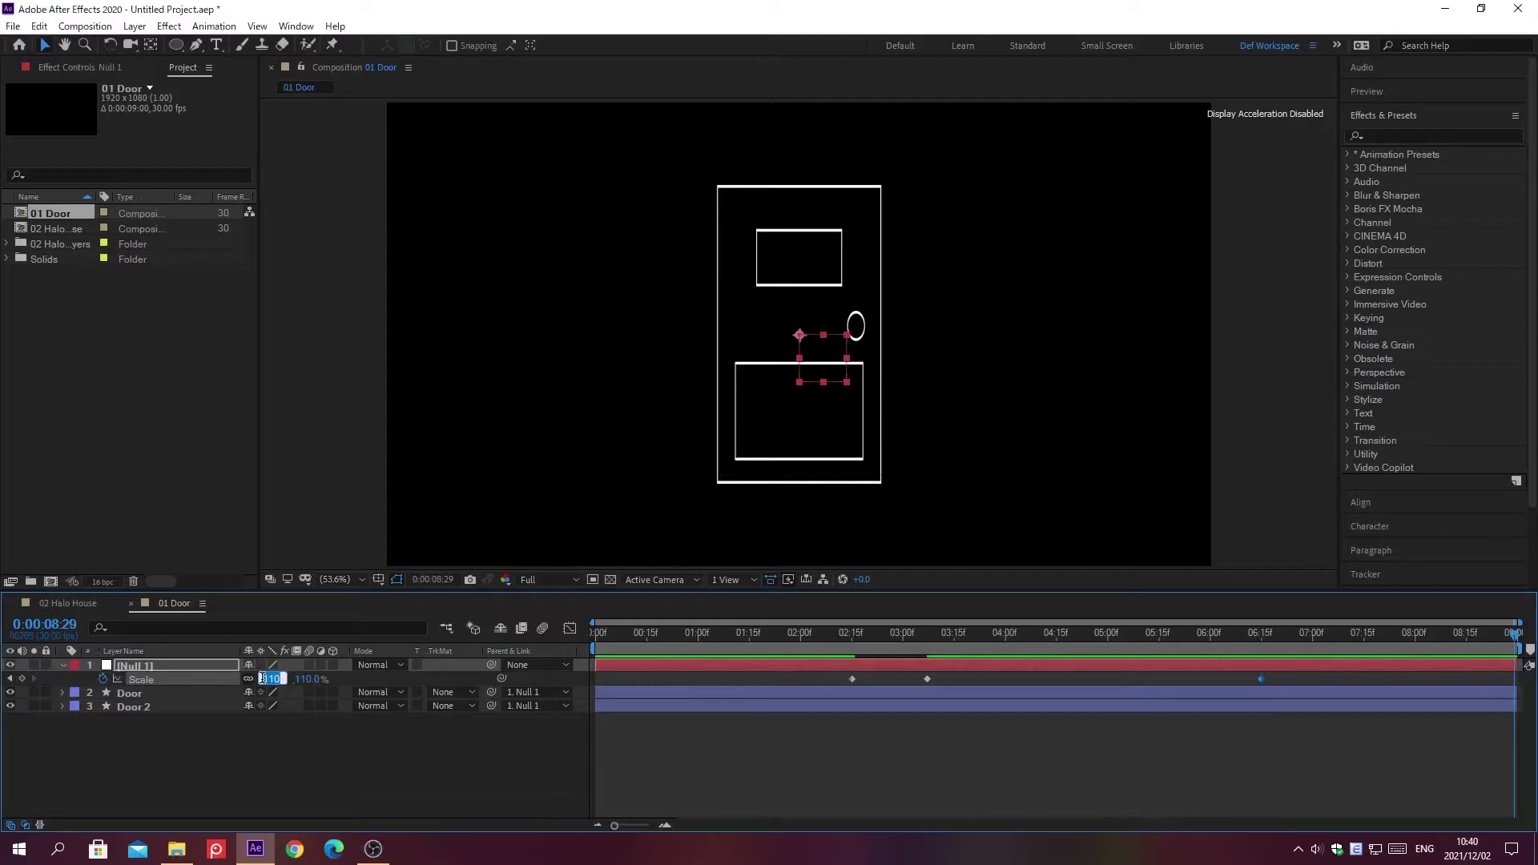
pyautogui.write('600')
pyautogui.press('Return')
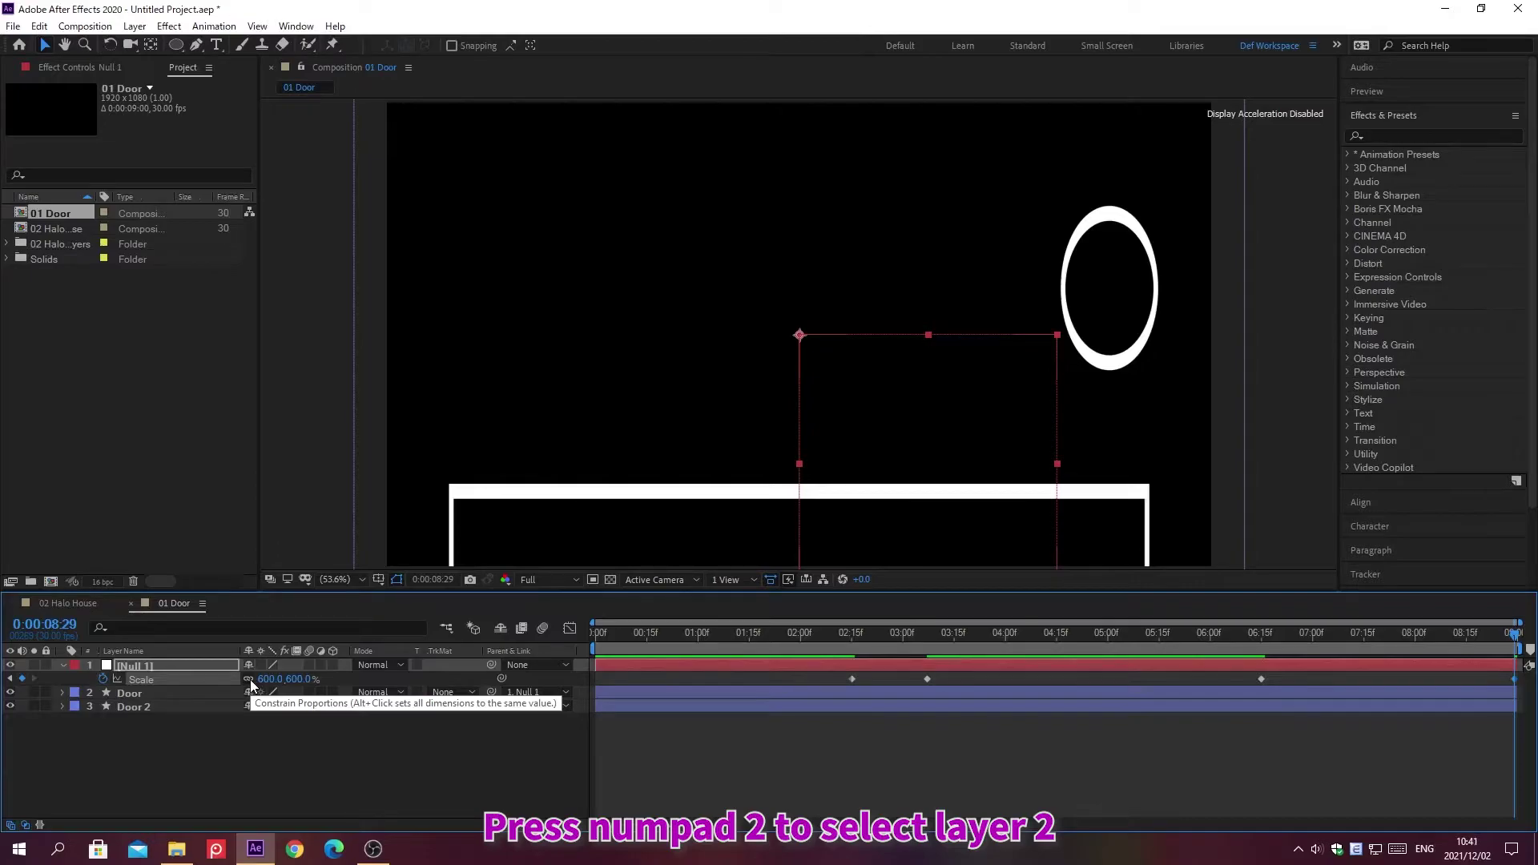
# Select the Door layer and filter its timeline properties by 'Path'.
pyautogui.press('KP_2')
pyautogui.hotkey('ctrl', 'f')
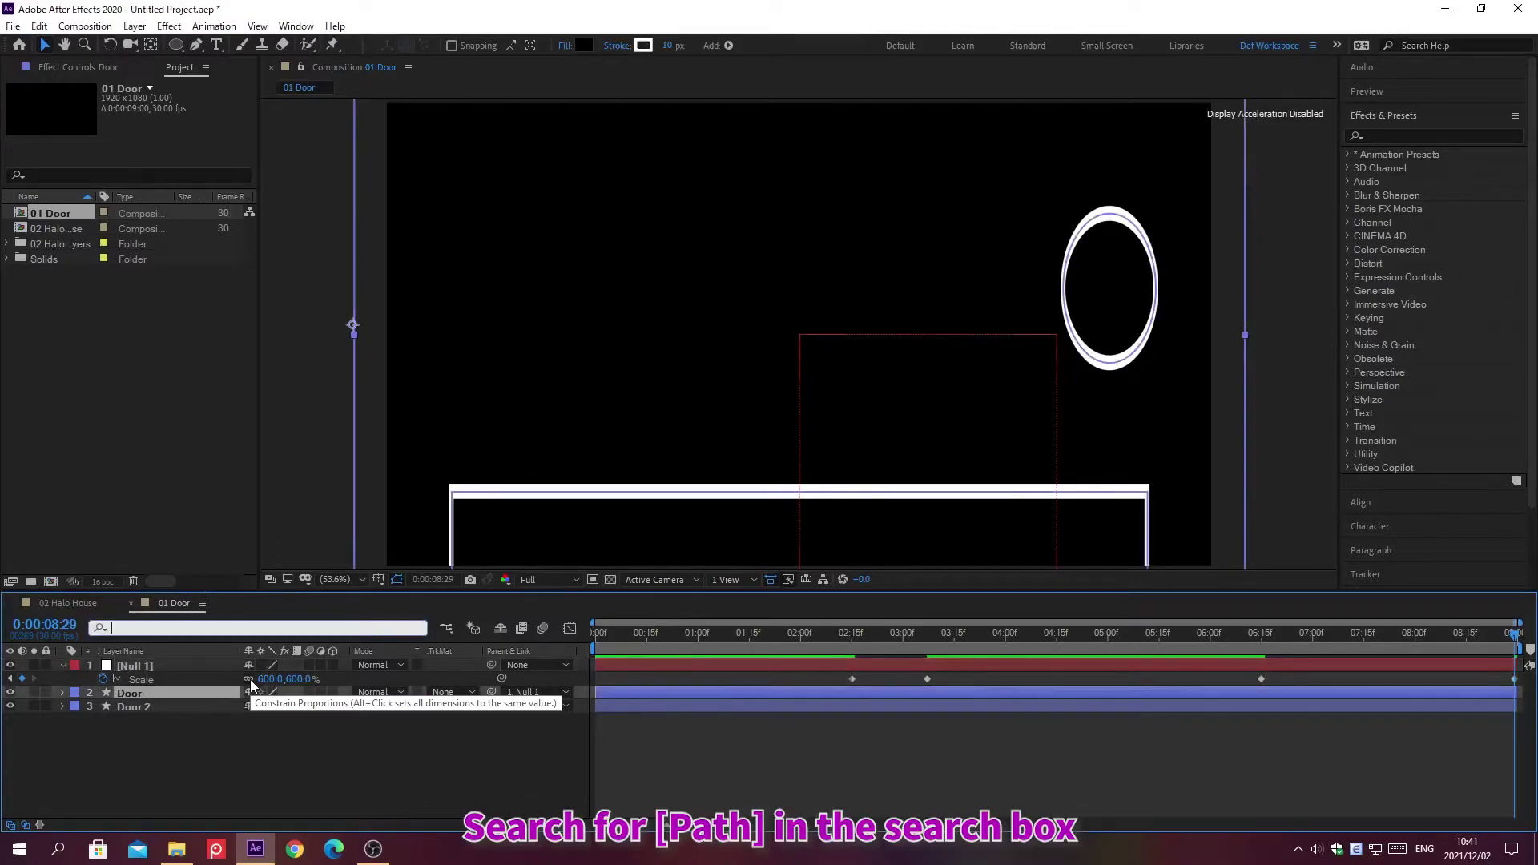
pyautogui.write('Path')
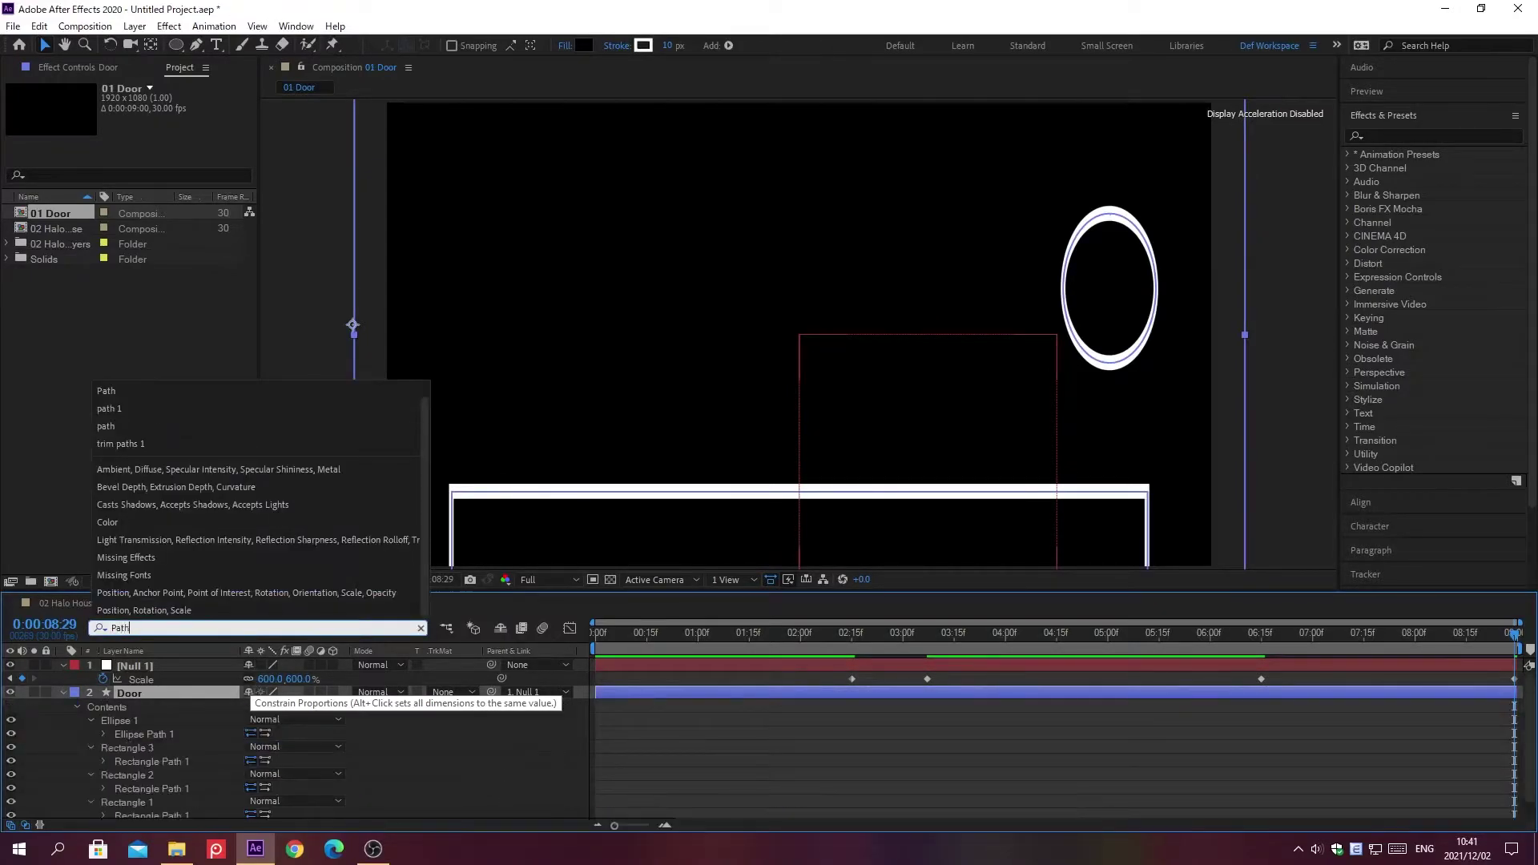
pyautogui.press('Return')
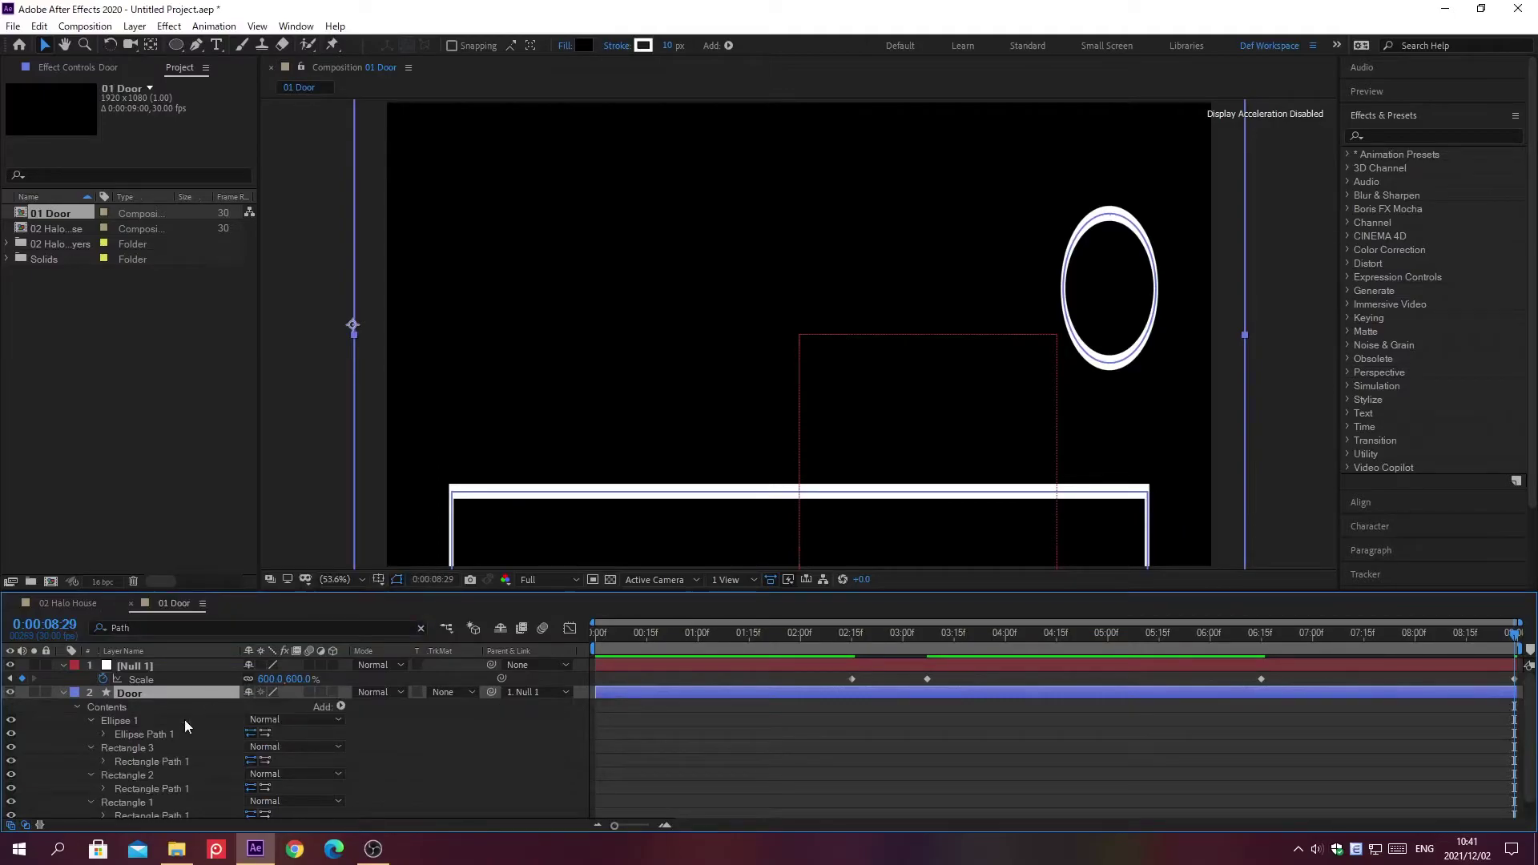
# Convert the rectangle paths of Rectangles 3, 2 and 1 to Bezier paths.
pyautogui.rightClick(120, 765)
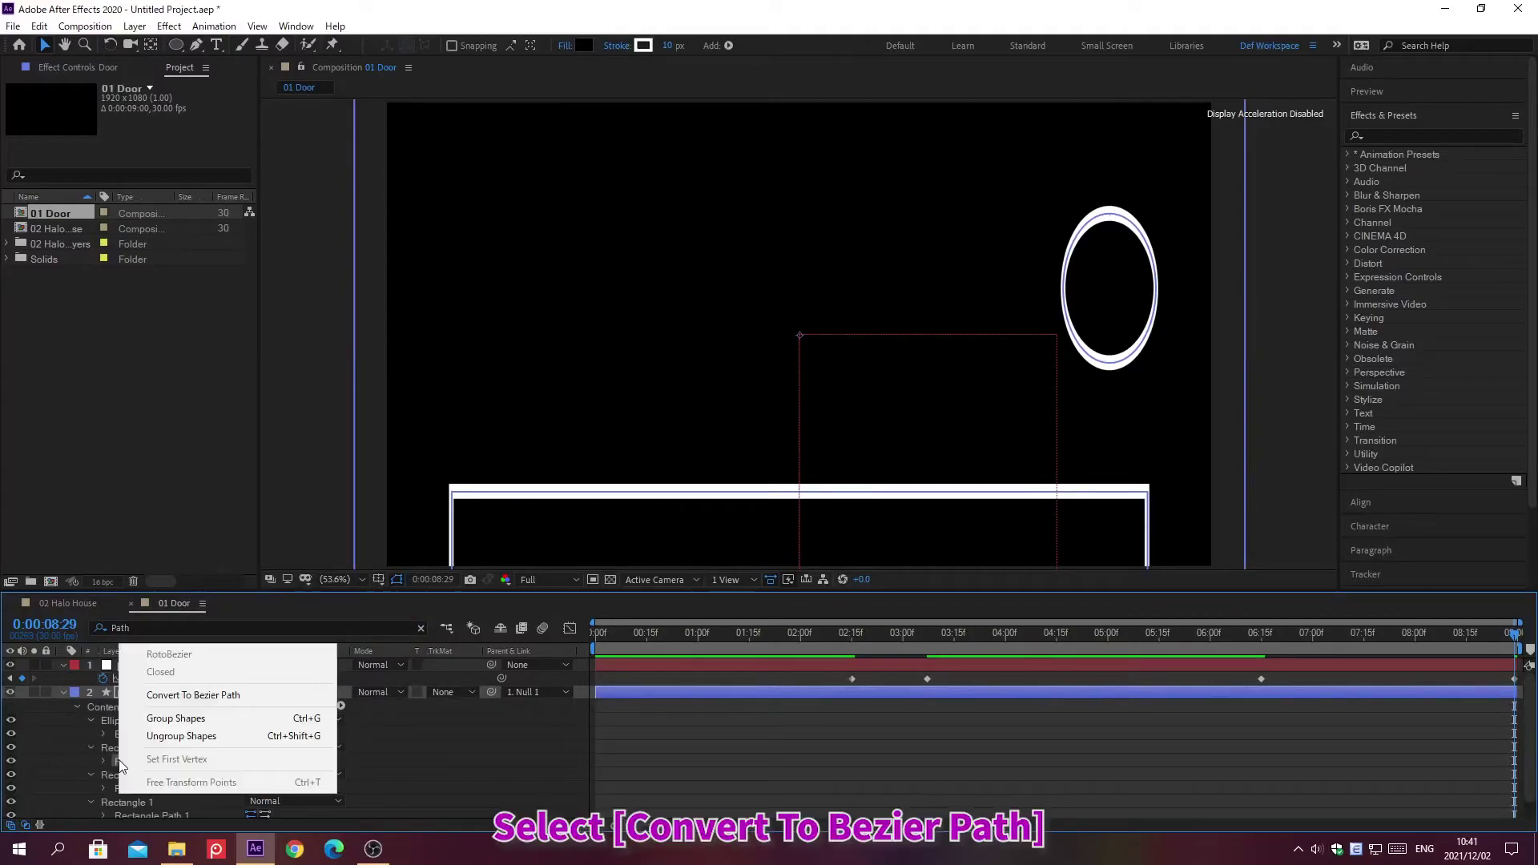
pyautogui.click(194, 693)
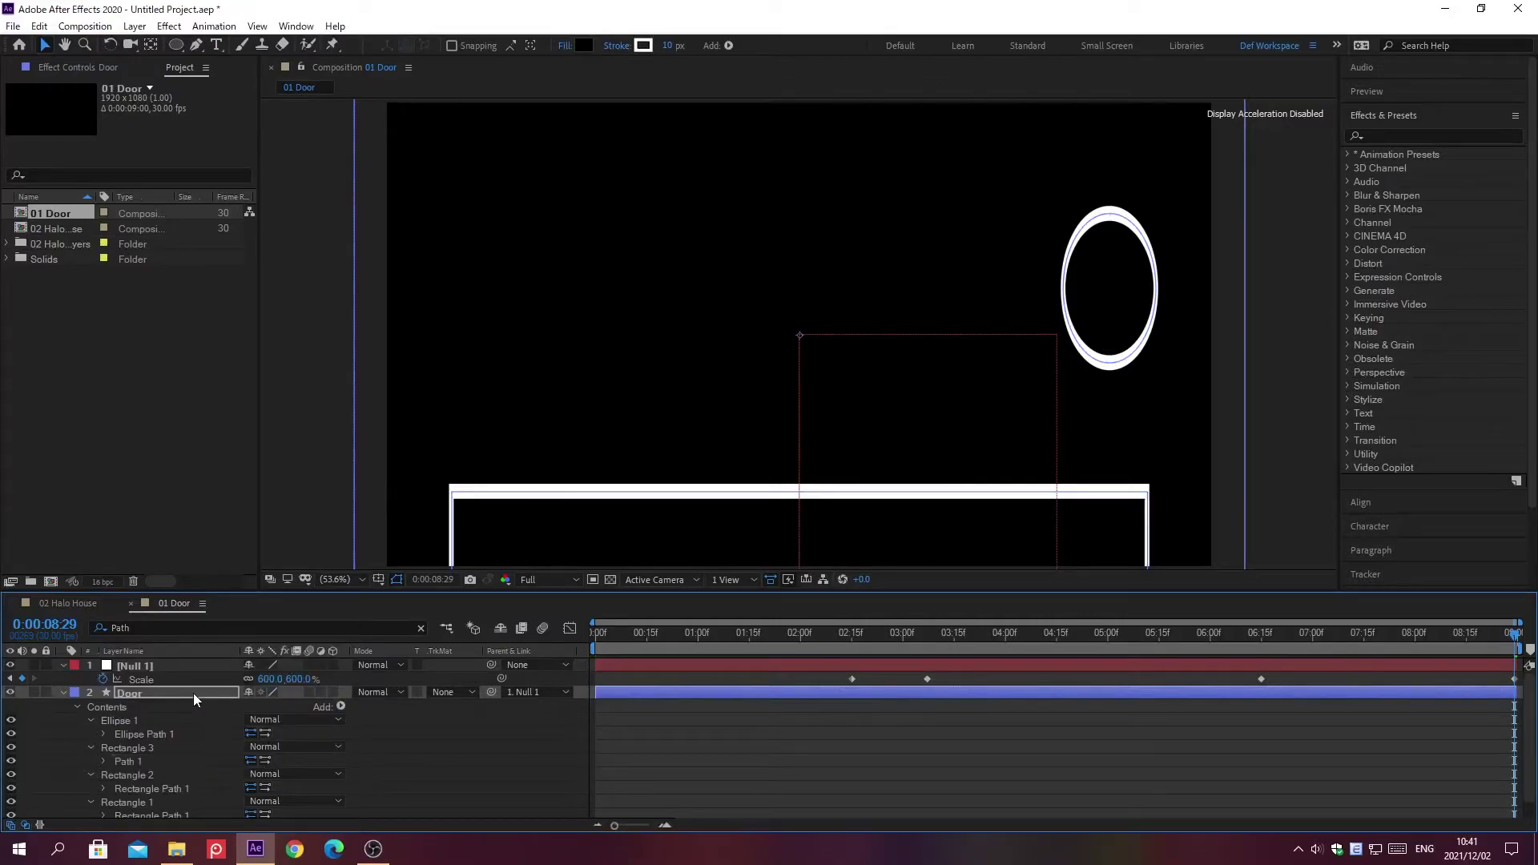
pyautogui.rightClick(114, 787)
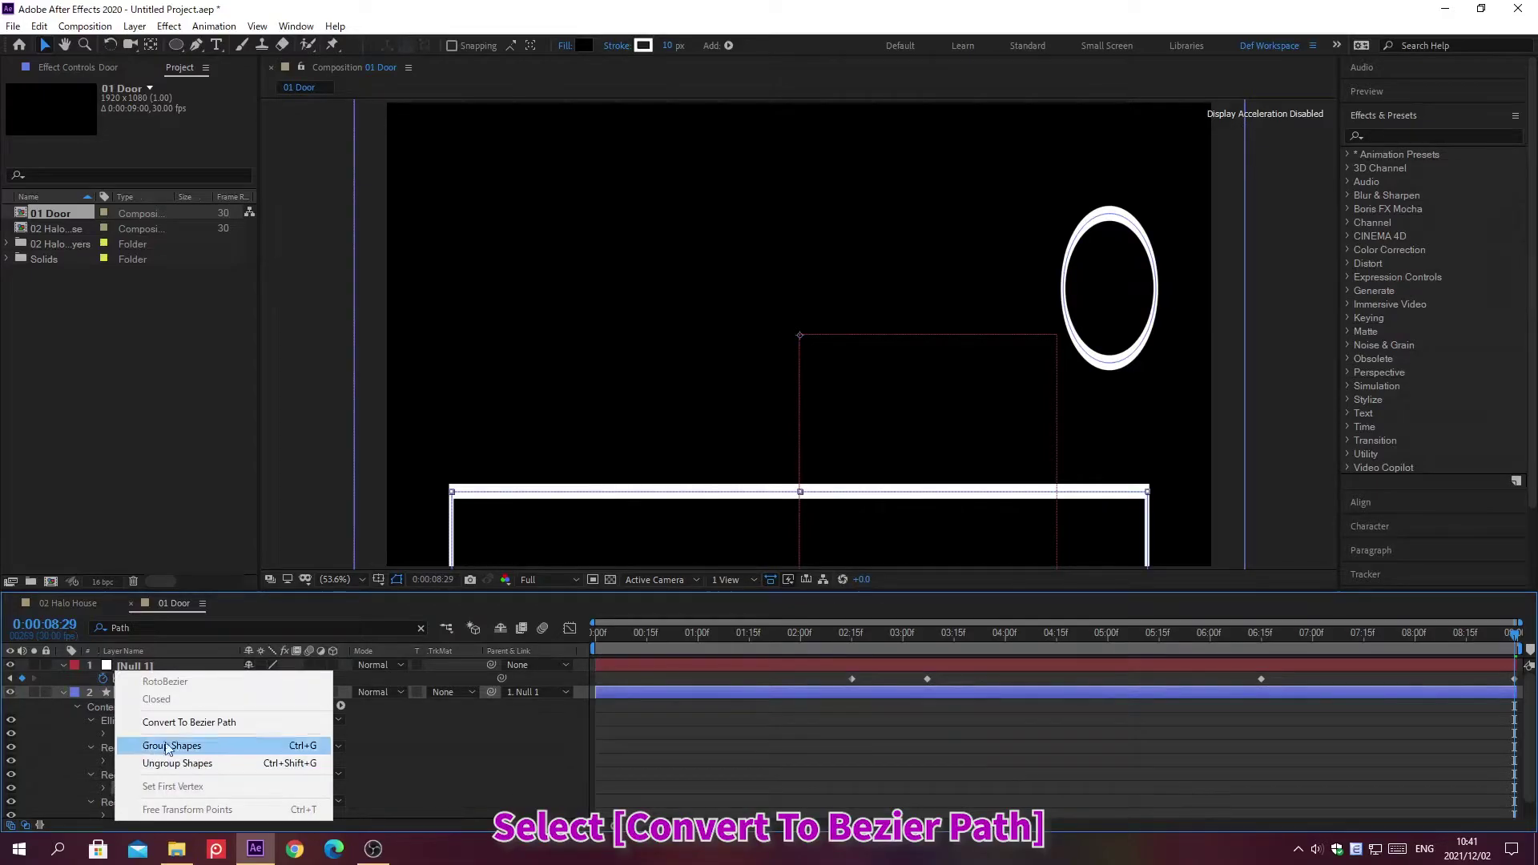
pyautogui.click(190, 724)
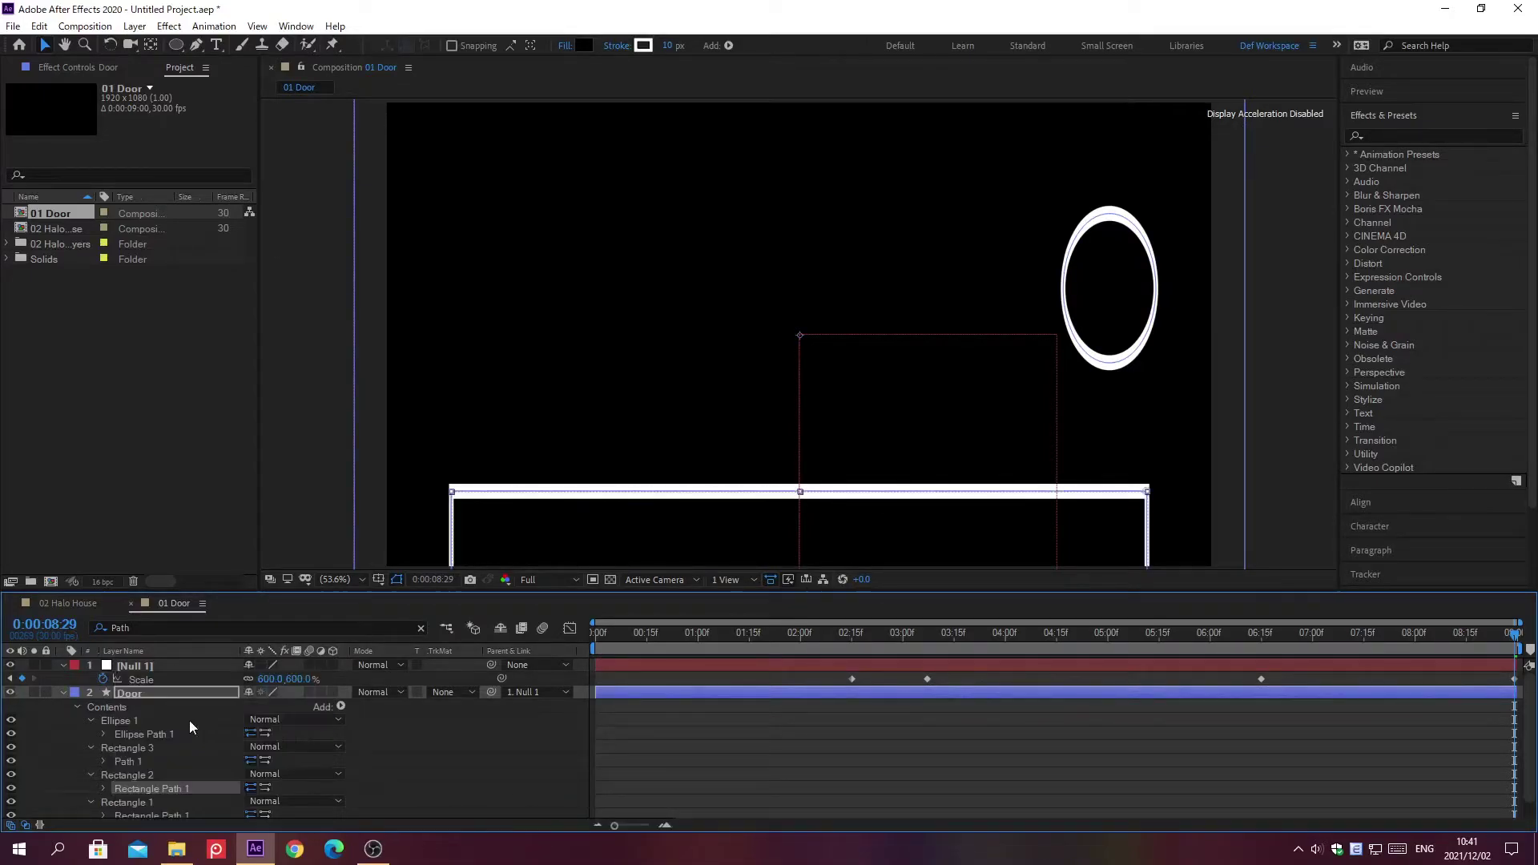
pyautogui.rightClick(117, 816)
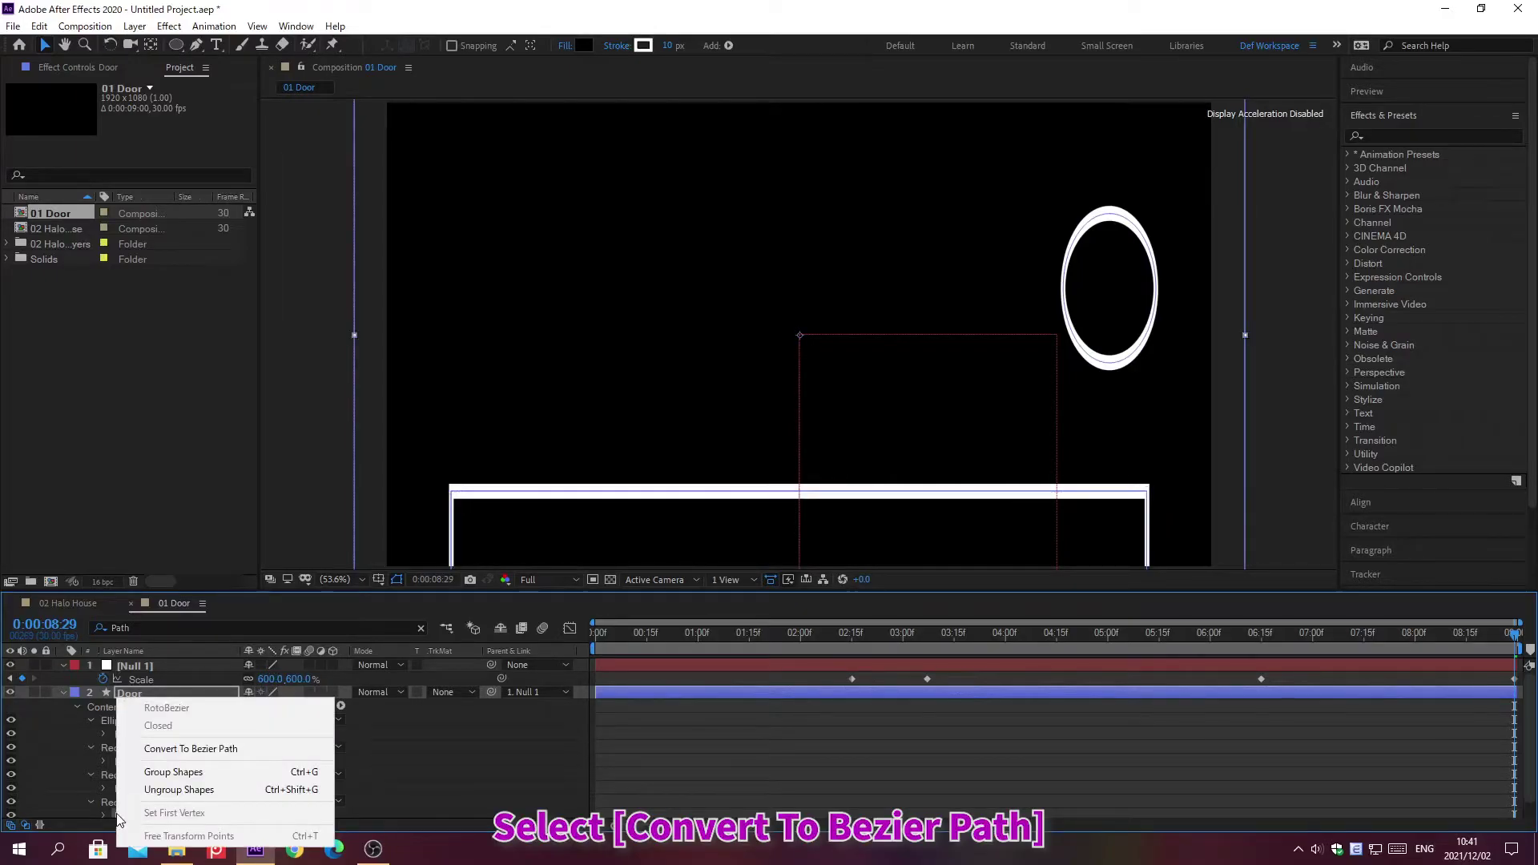
pyautogui.click(191, 747)
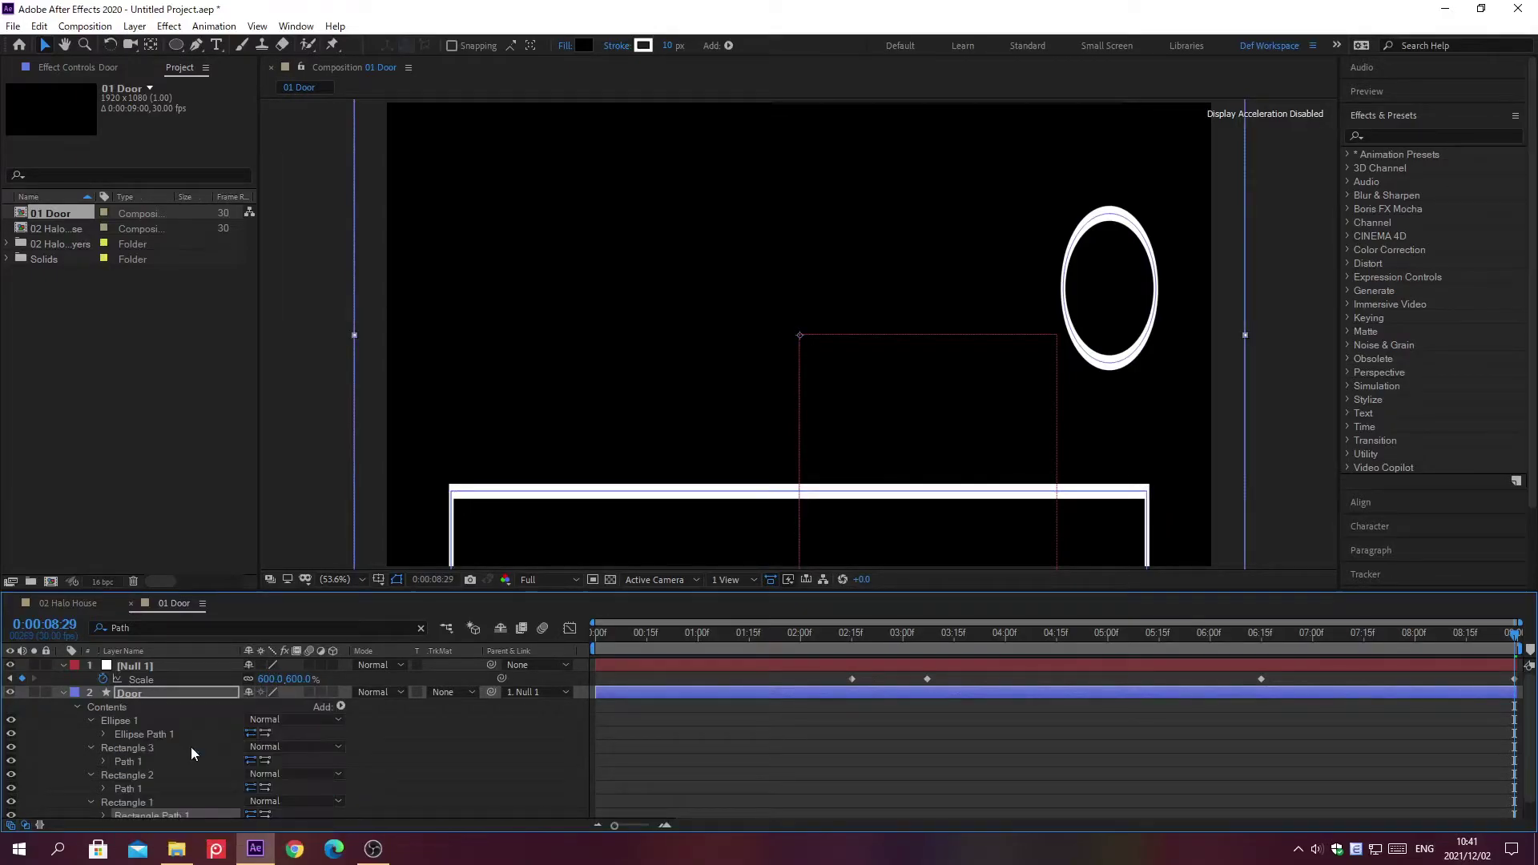
# Filter the timeline by 'Path' and move the current time to 0:00:03:15.
pyautogui.hotkey('ctrl', 'f')
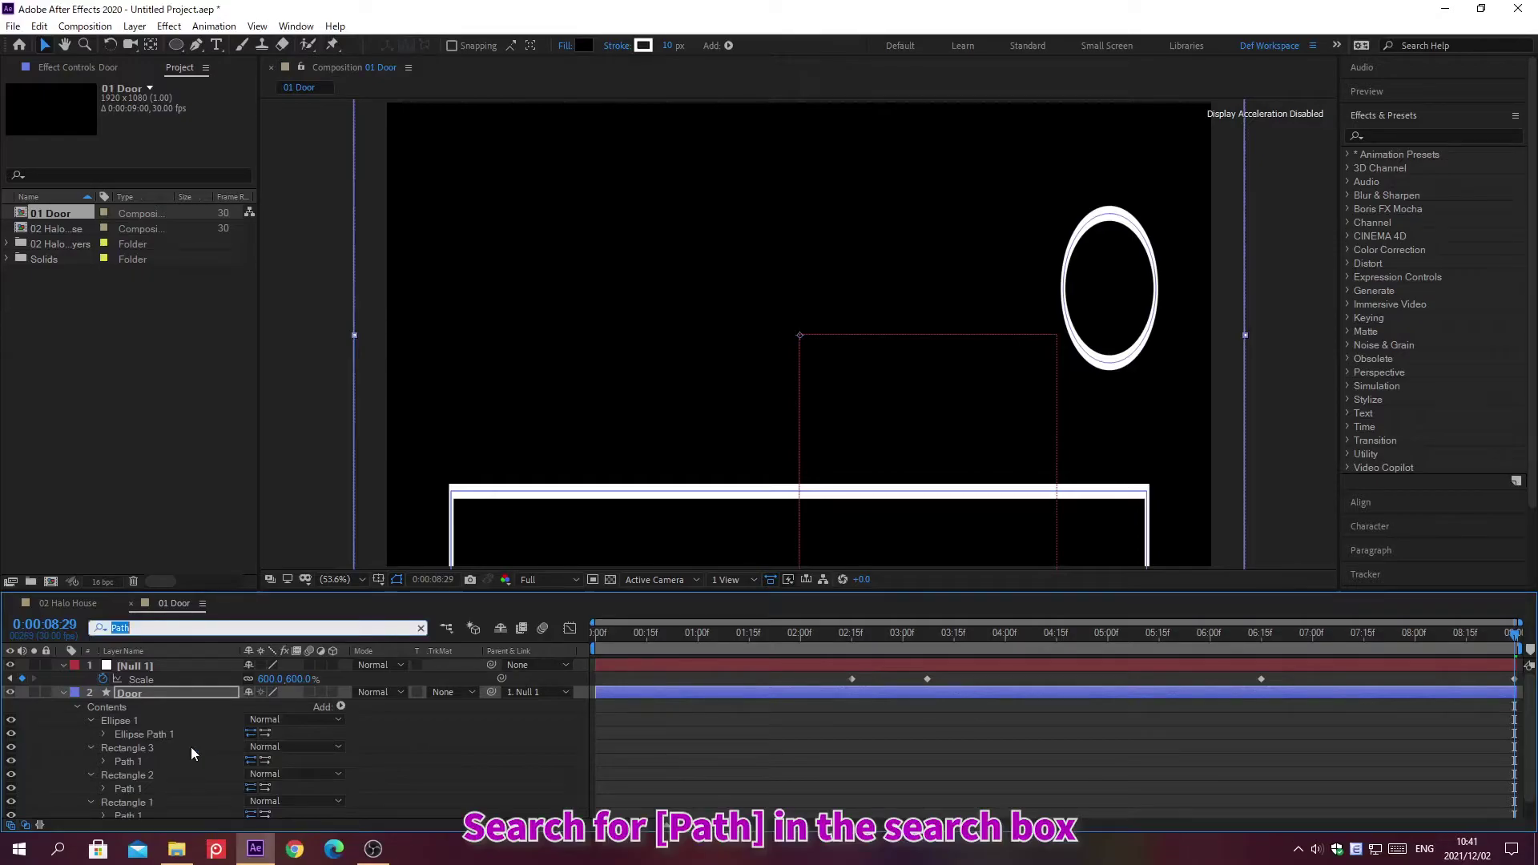
pyautogui.write('Path')
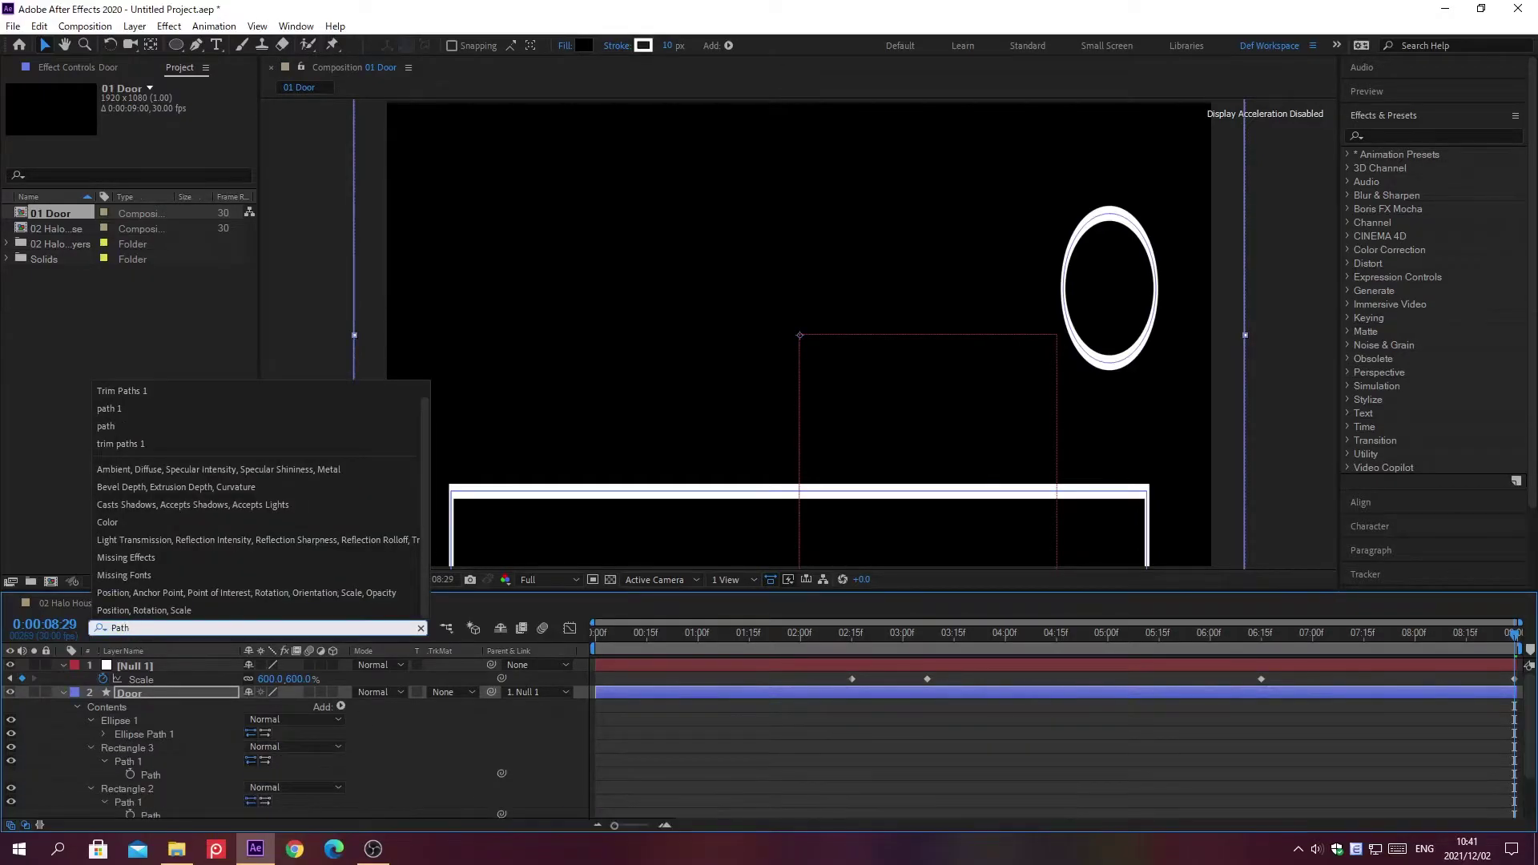
pyautogui.press('Return')
pyautogui.hotkey('alt', 'shift', 'j')
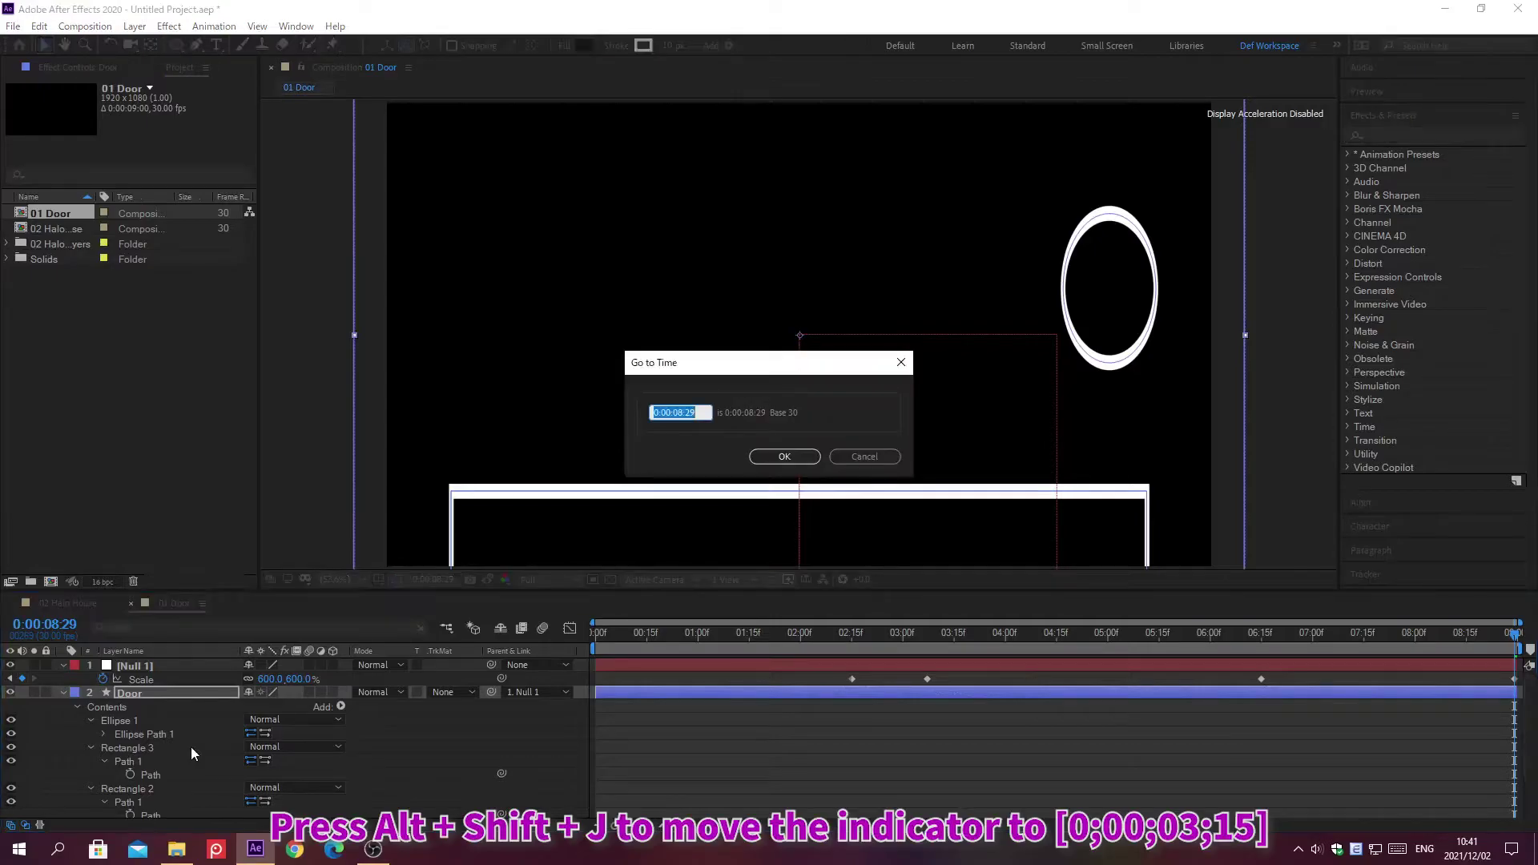
pyautogui.write('0;00;03;15')
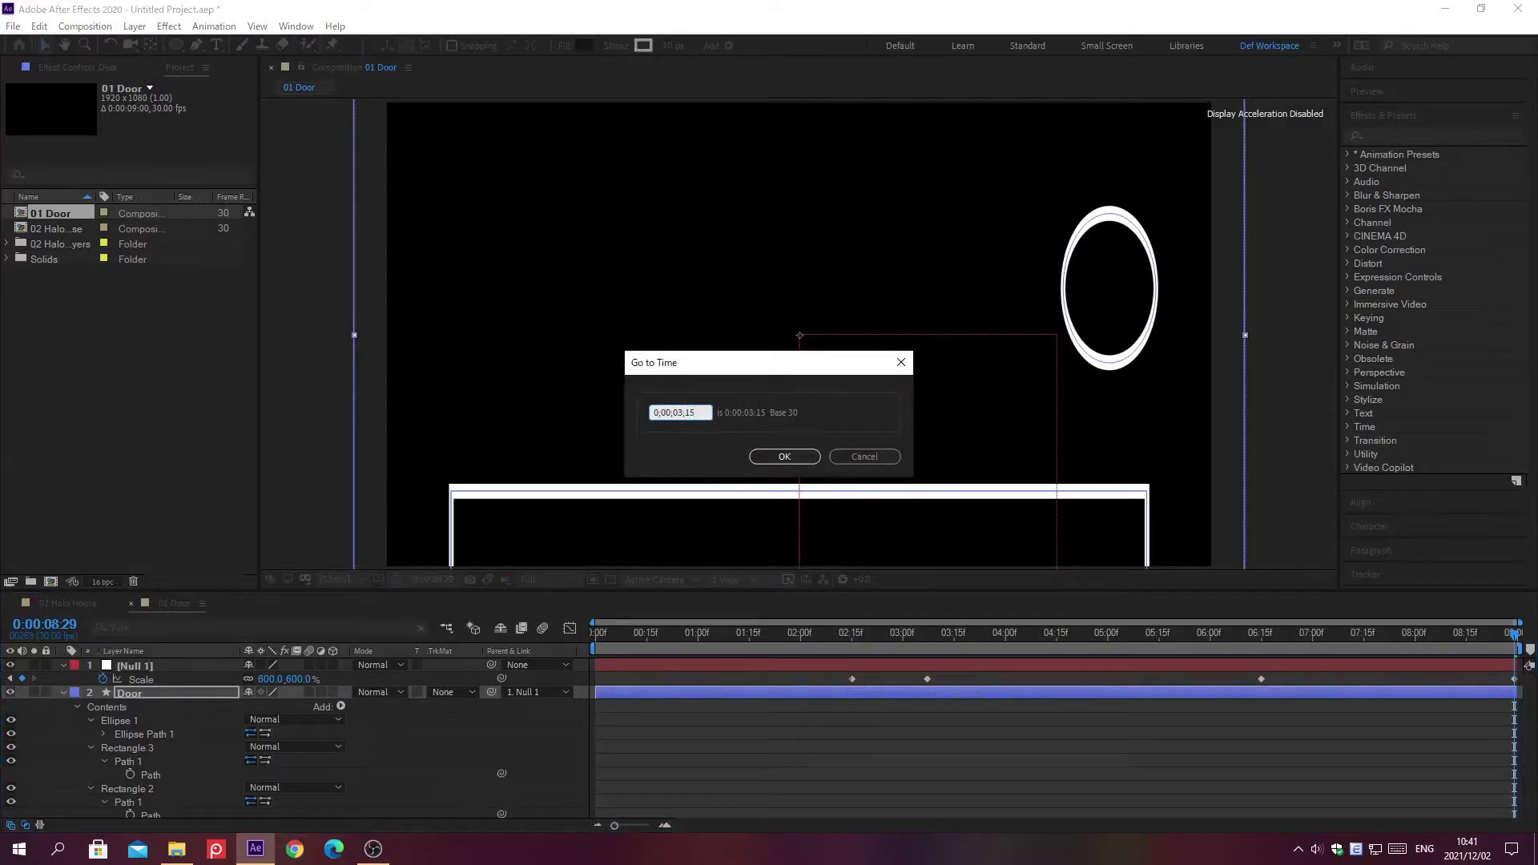
pyautogui.press('Return')
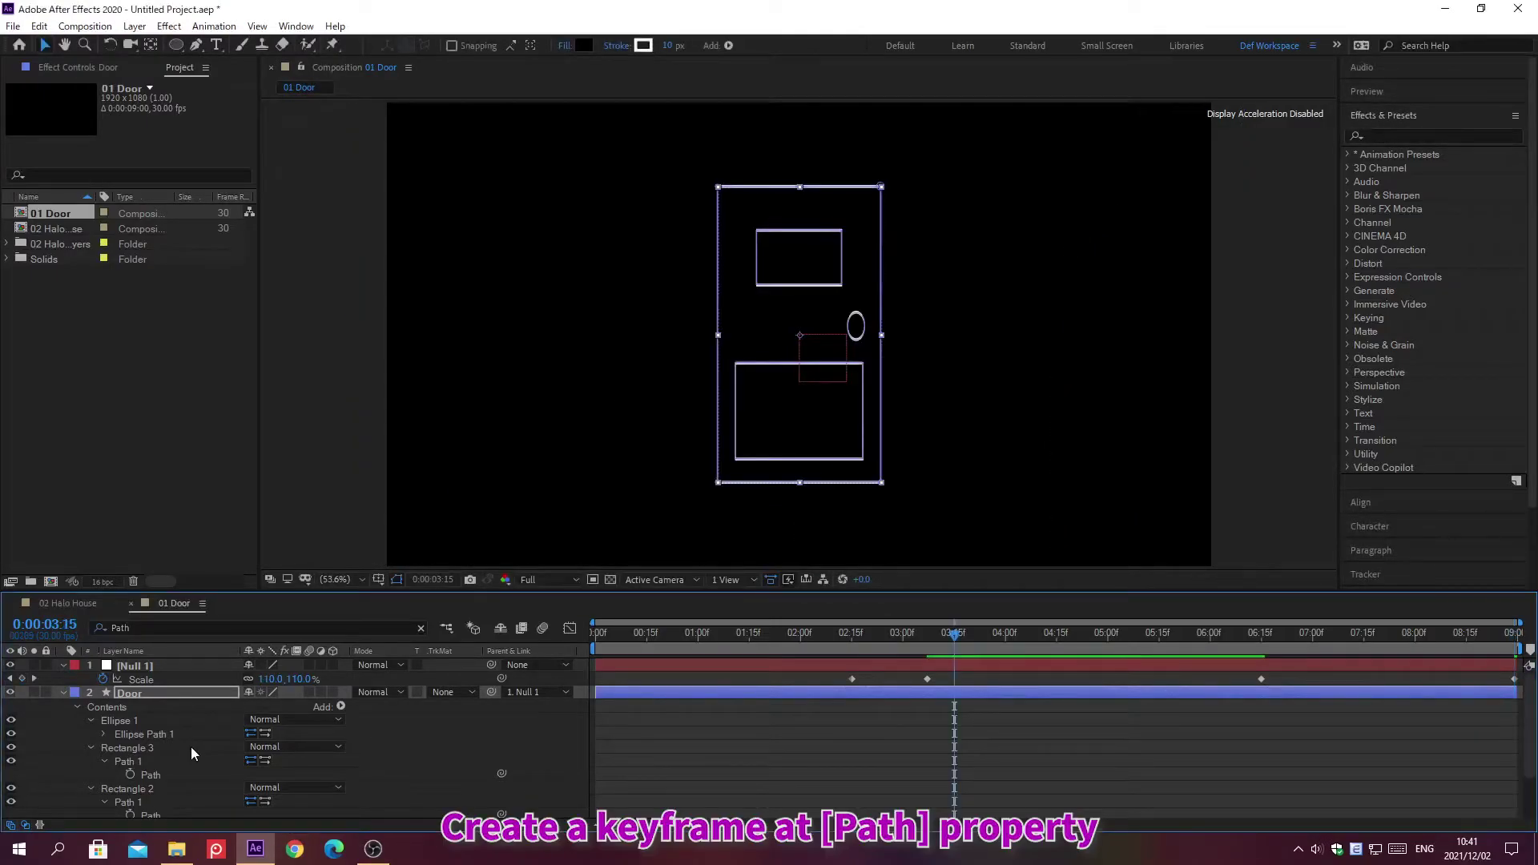
# Add Path keyframes for Rectangles 3, 2 and 1, then show only Scale.
pyautogui.click(130, 775)
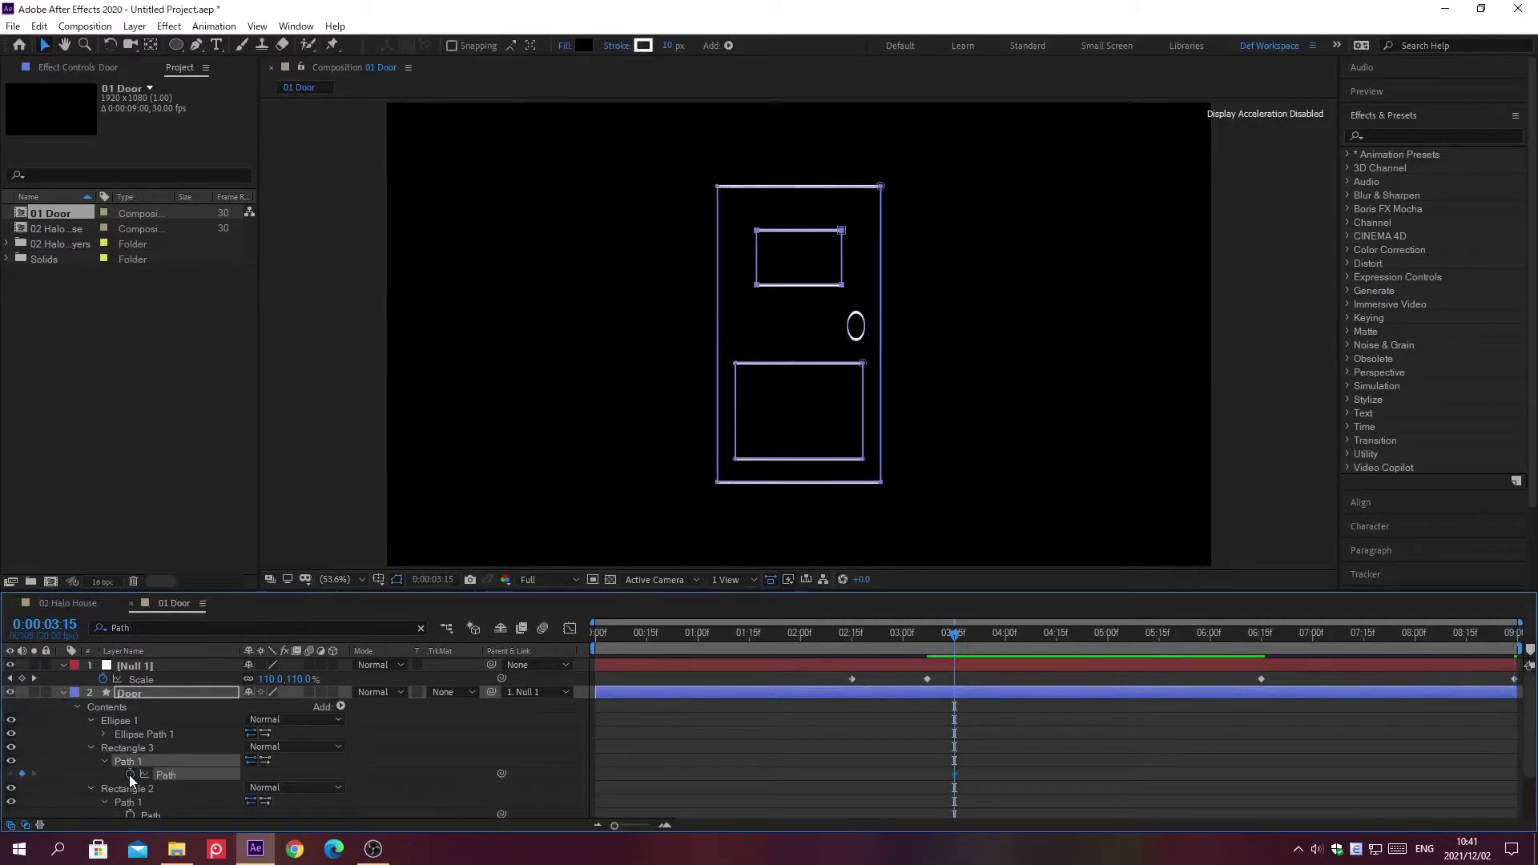
pyautogui.click(91, 747)
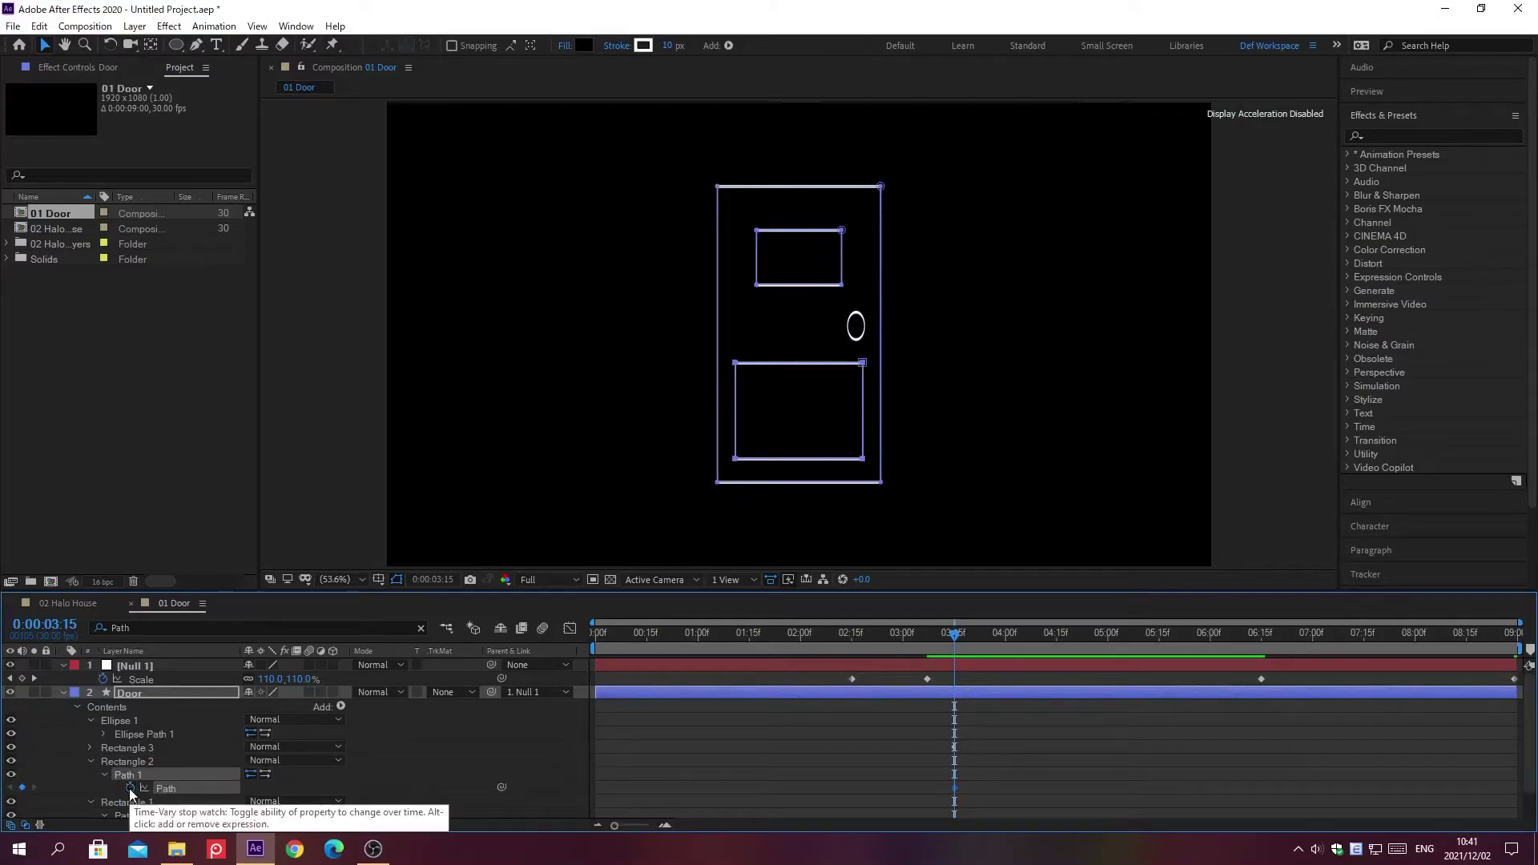
pyautogui.click(128, 789)
pyautogui.click(90, 761)
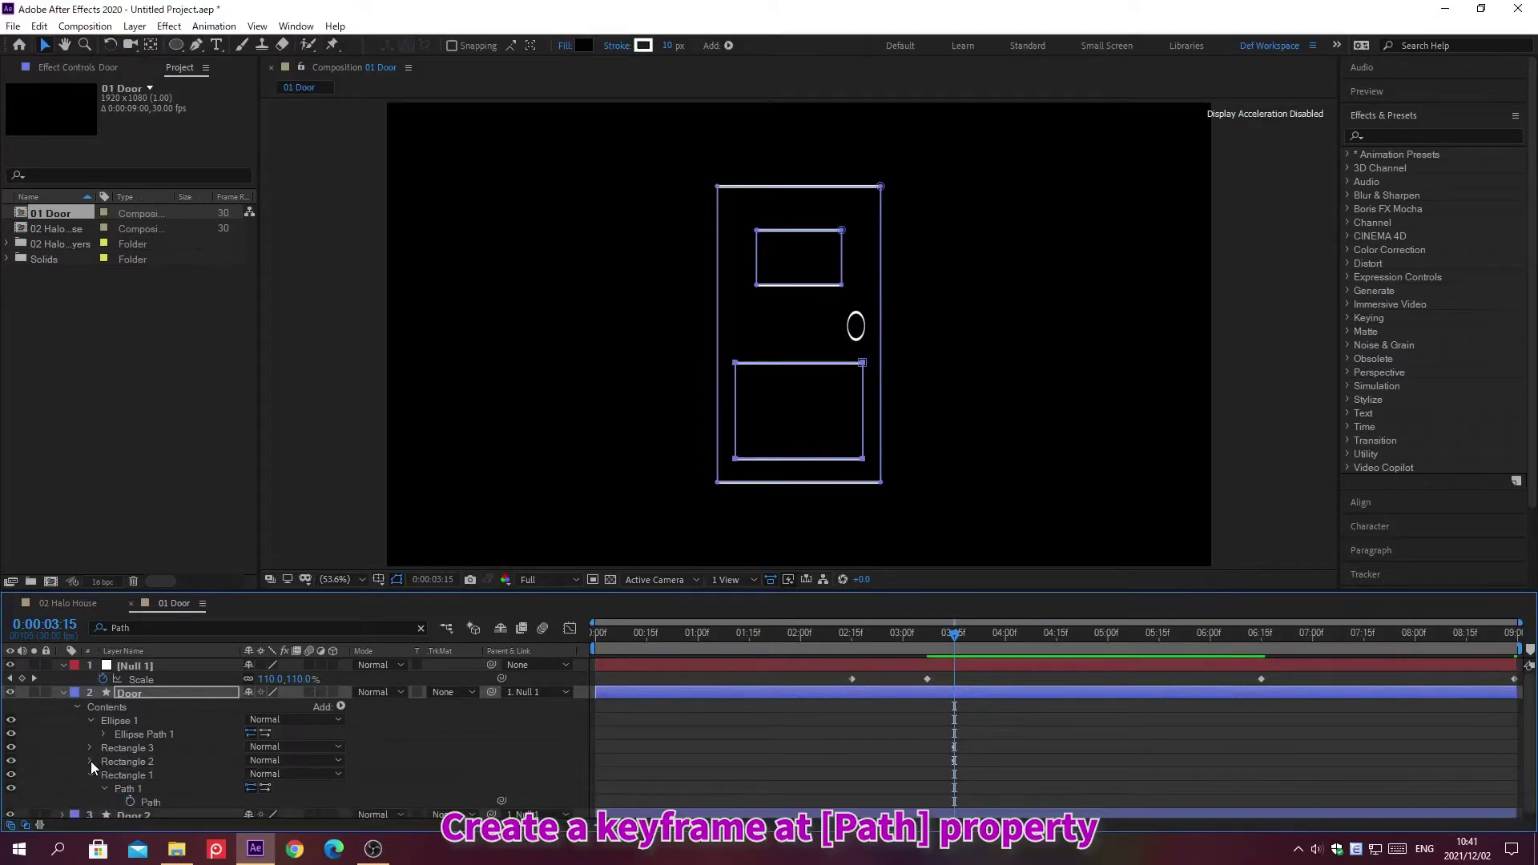
pyautogui.click(129, 801)
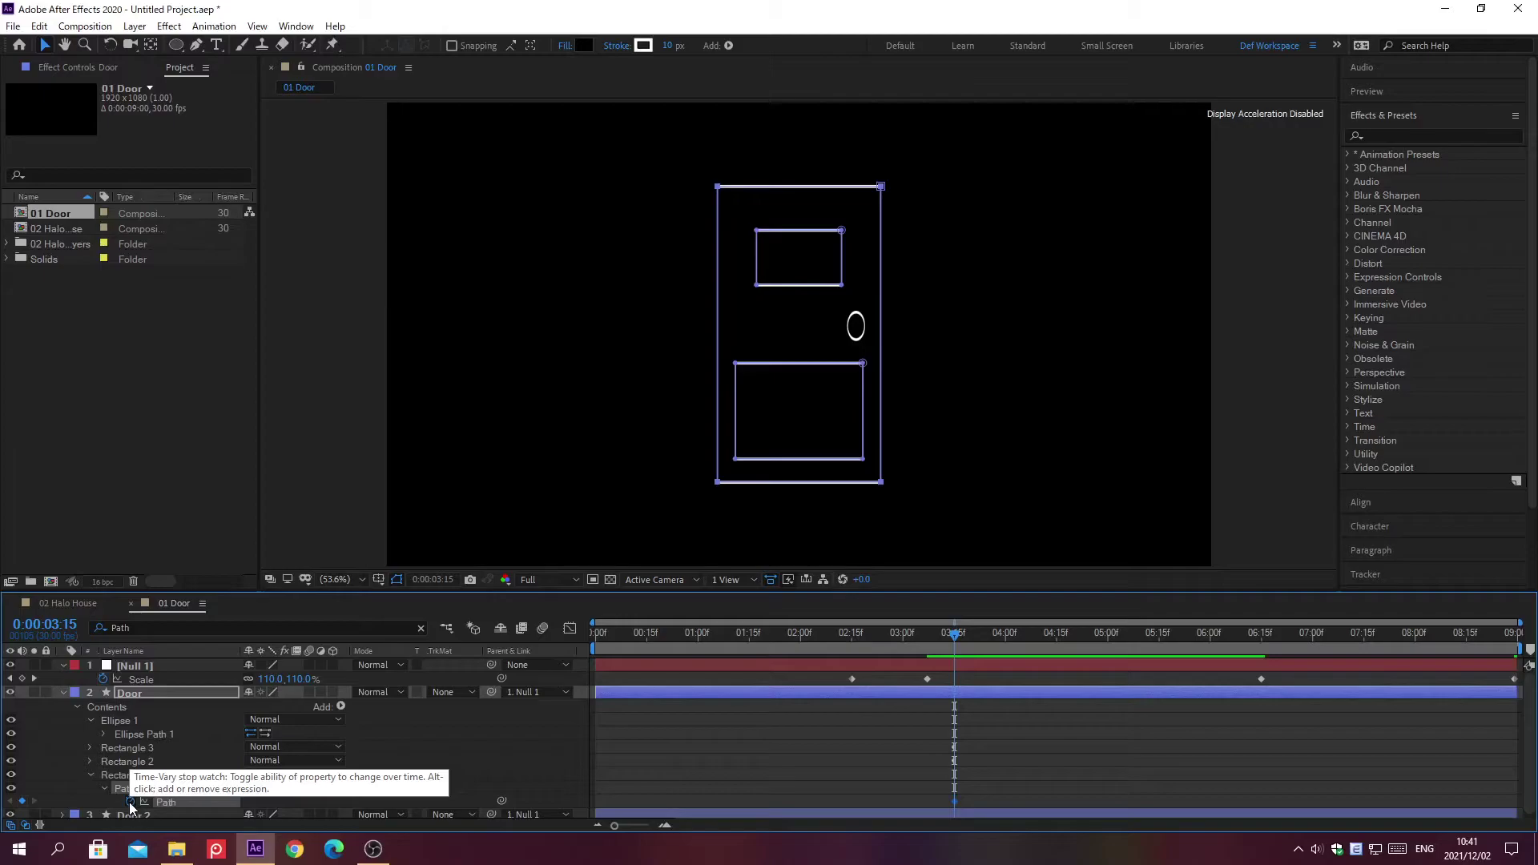
pyautogui.press('s')
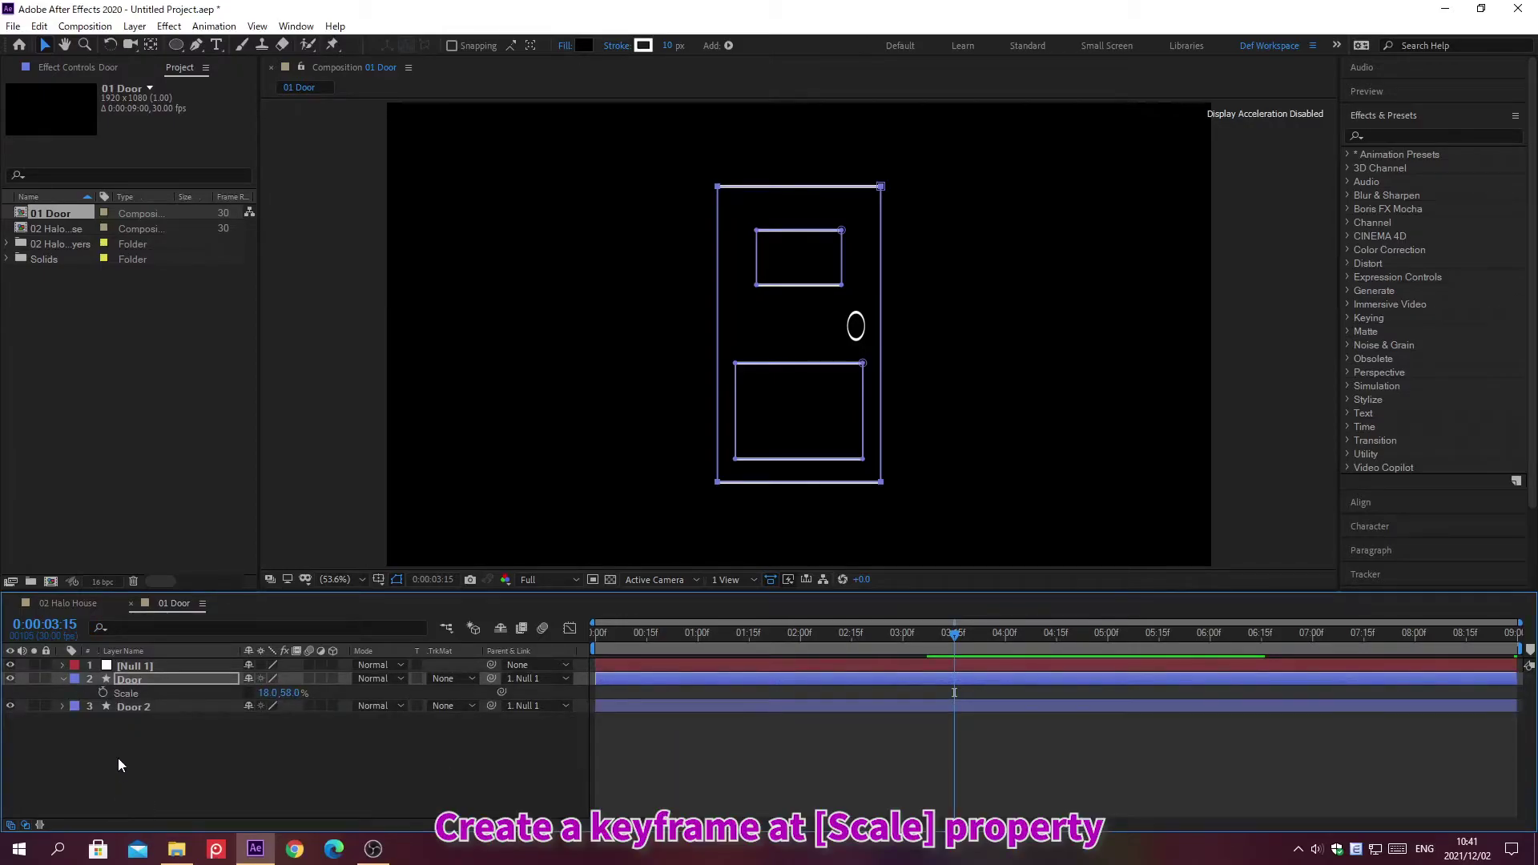
# Keyframe the Door's Scale at 0:00:03:15, then set width to -8% at 0:00:06:10.
pyautogui.click(103, 693)
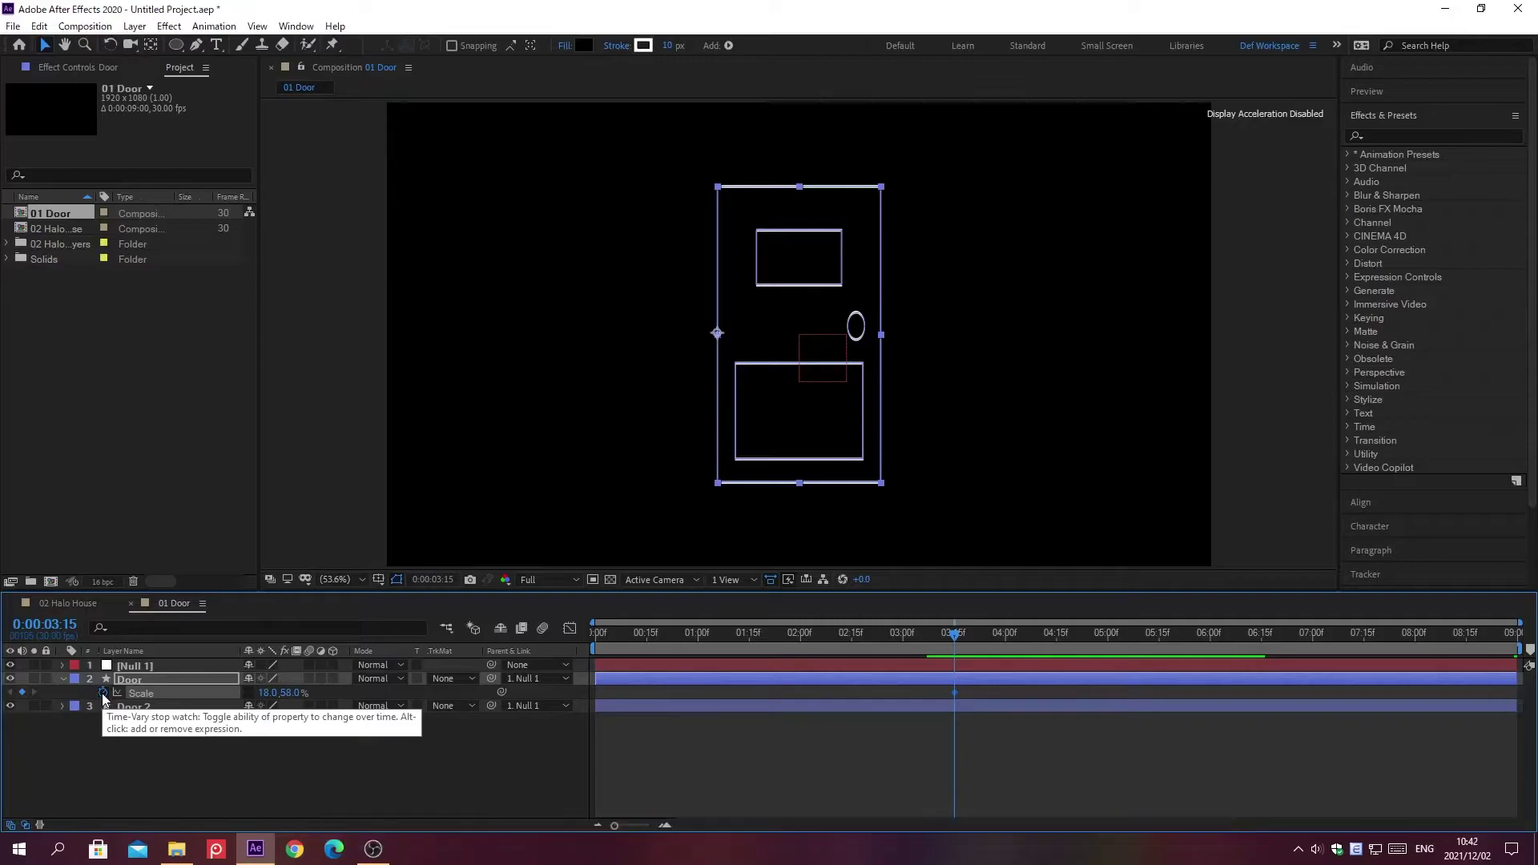
pyautogui.press('u')
pyautogui.hotkey('alt', 'shift', 'j')
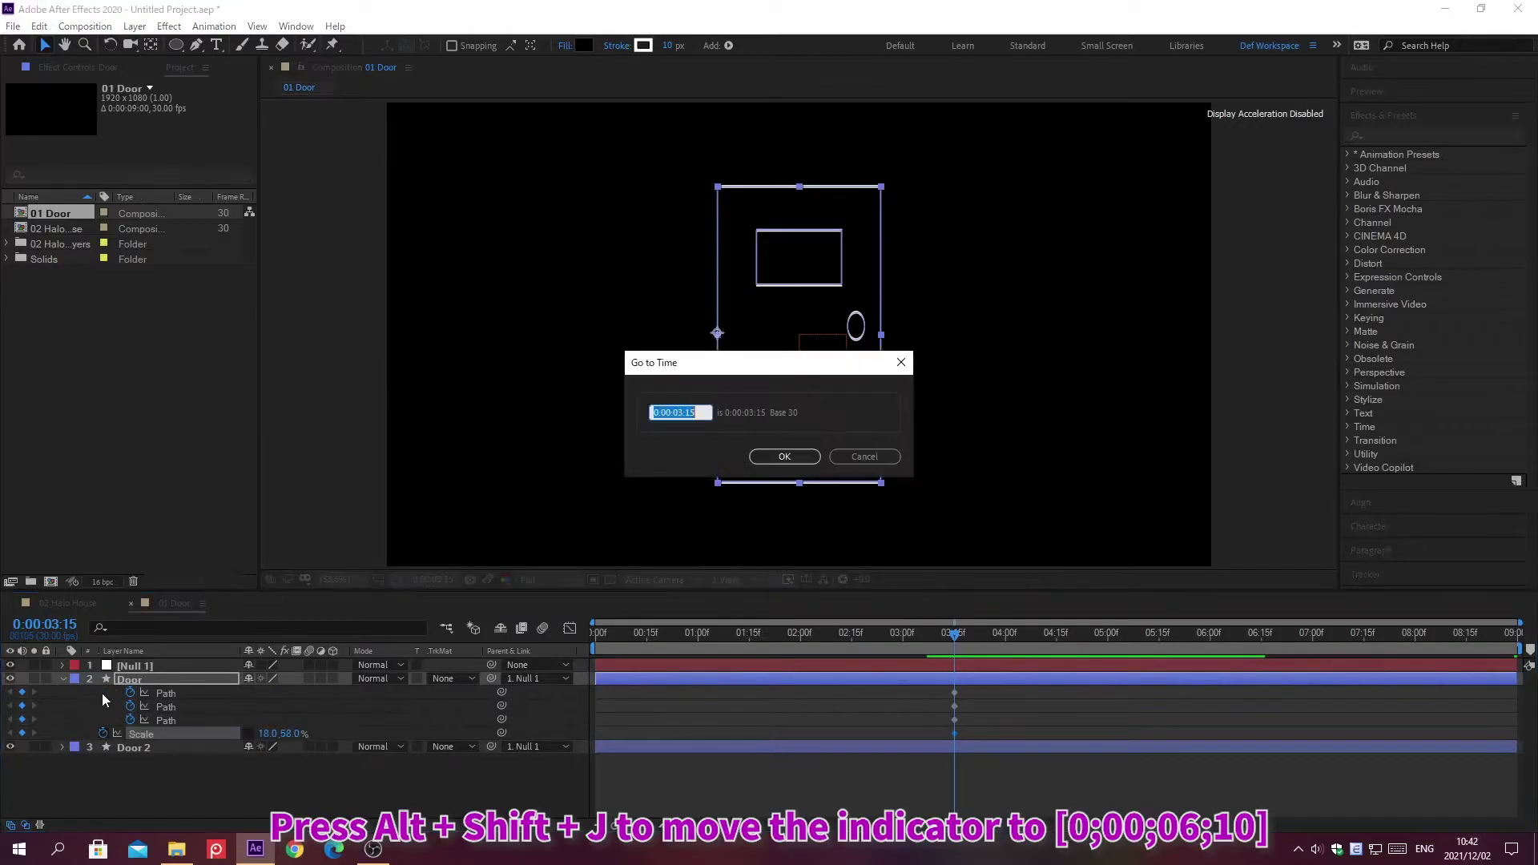
pyautogui.write('0;00;06;10')
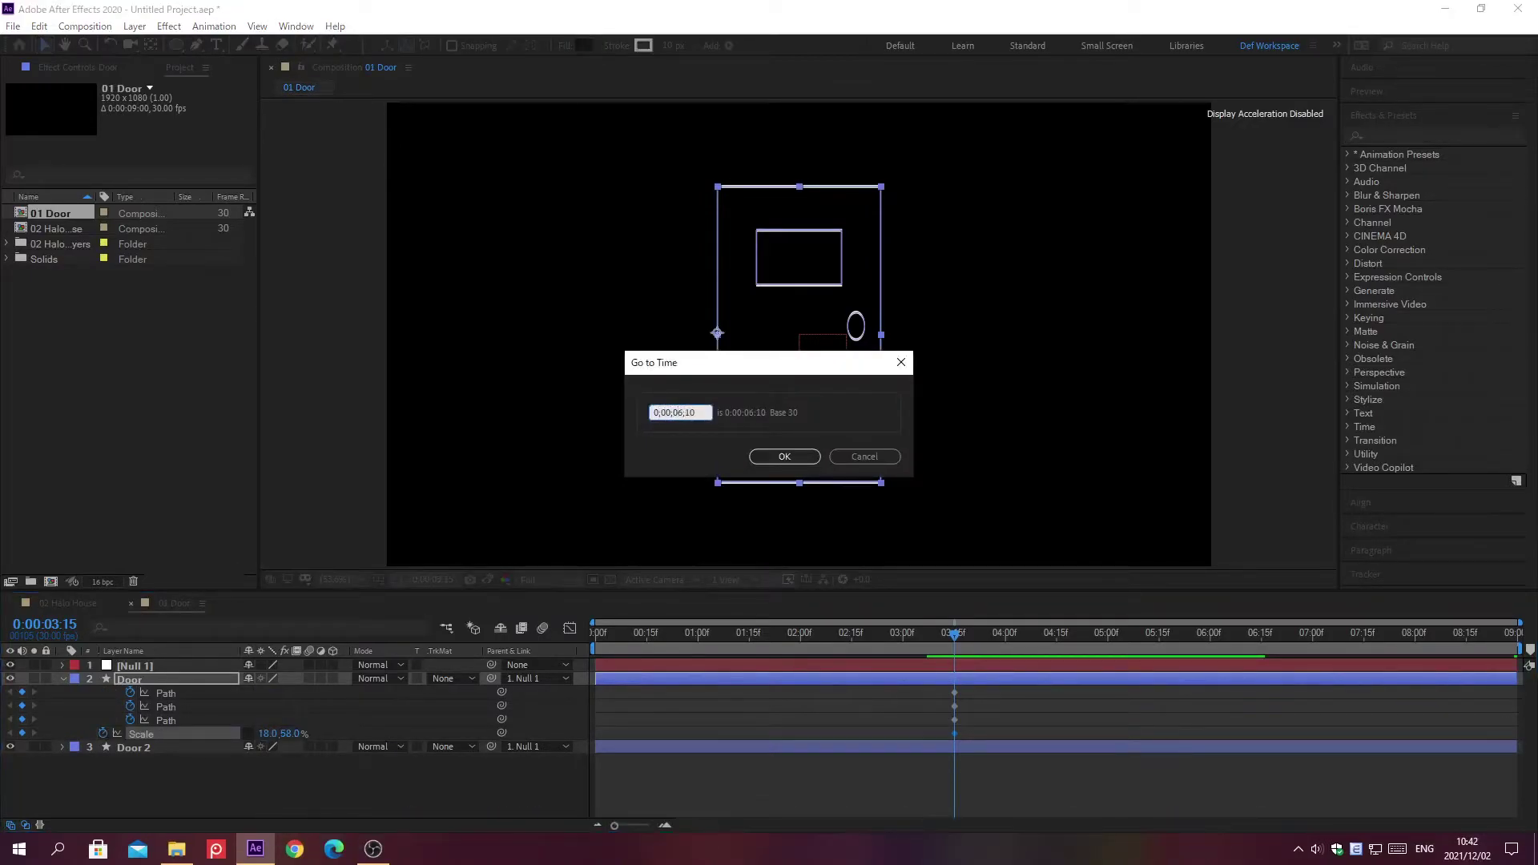
pyautogui.press('Return')
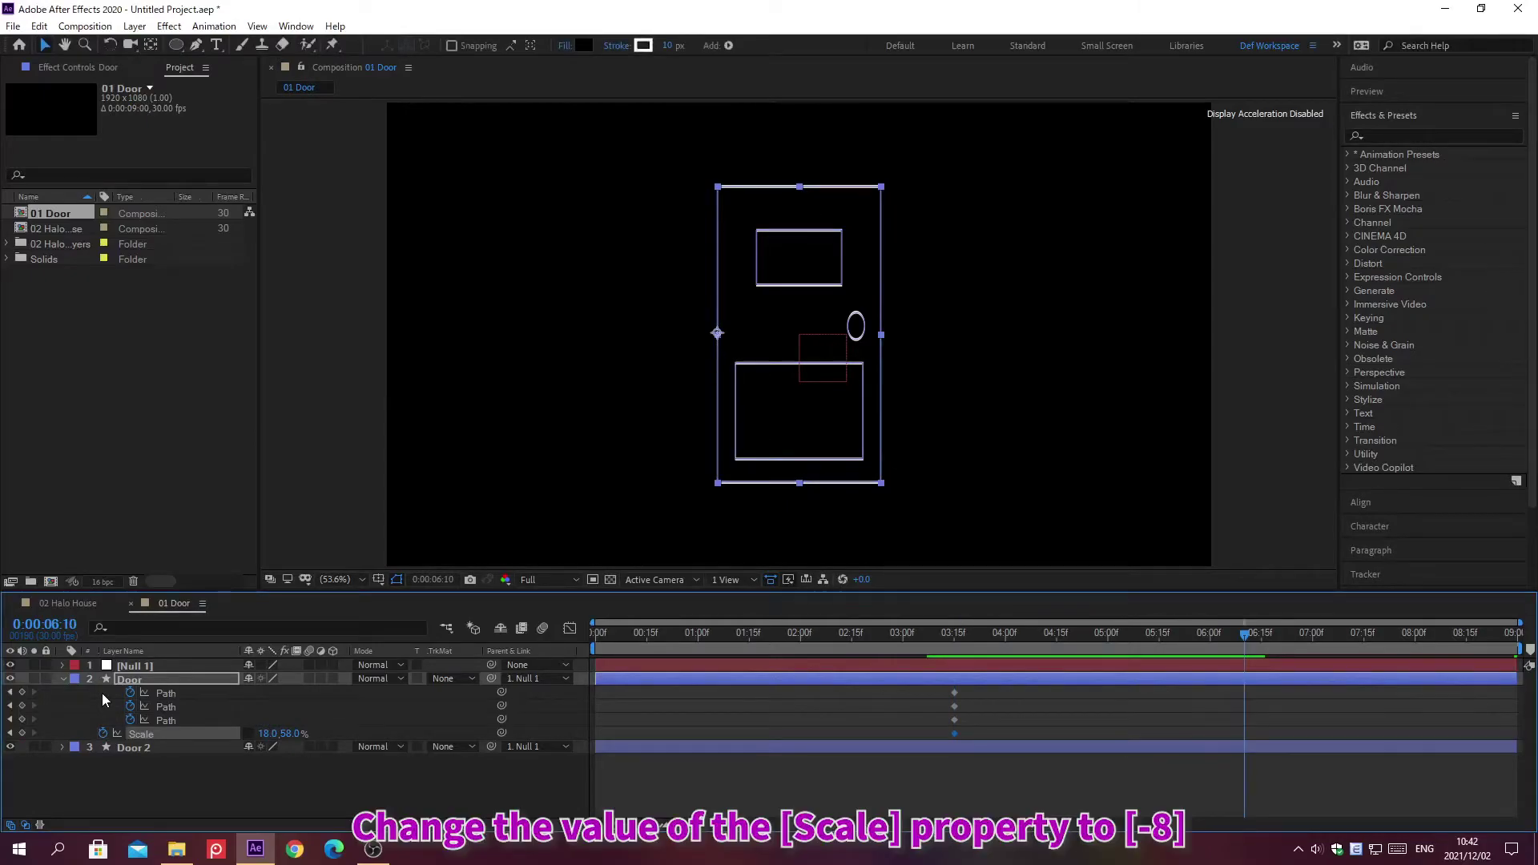
pyautogui.click(266, 733)
pyautogui.write('-8')
pyautogui.press('Return')
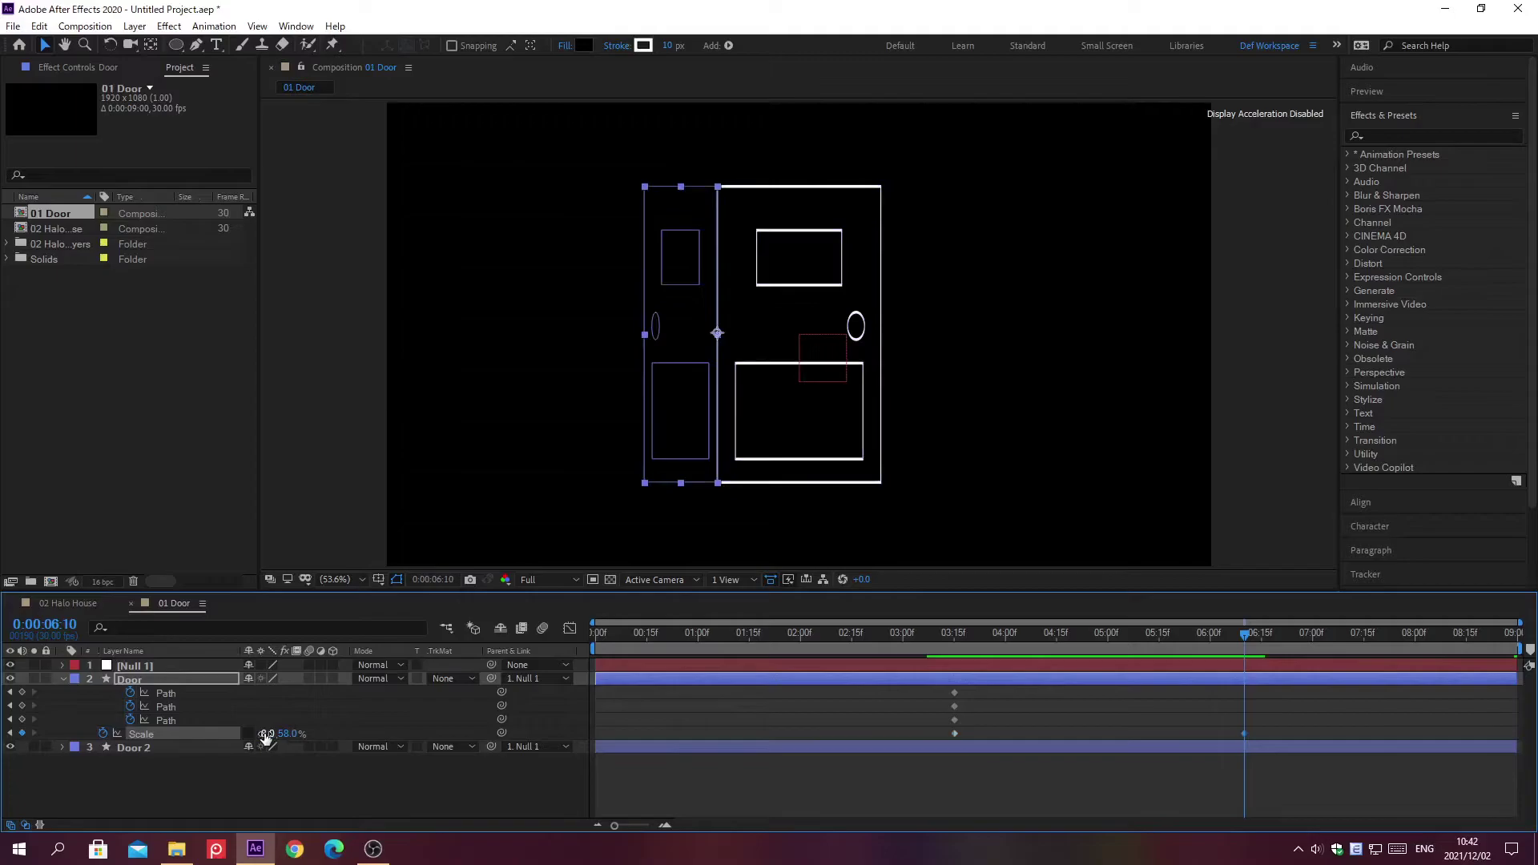
pyautogui.hotkey('alt', 'shift', 'j')
pyautogui.write('0;00;04;10')
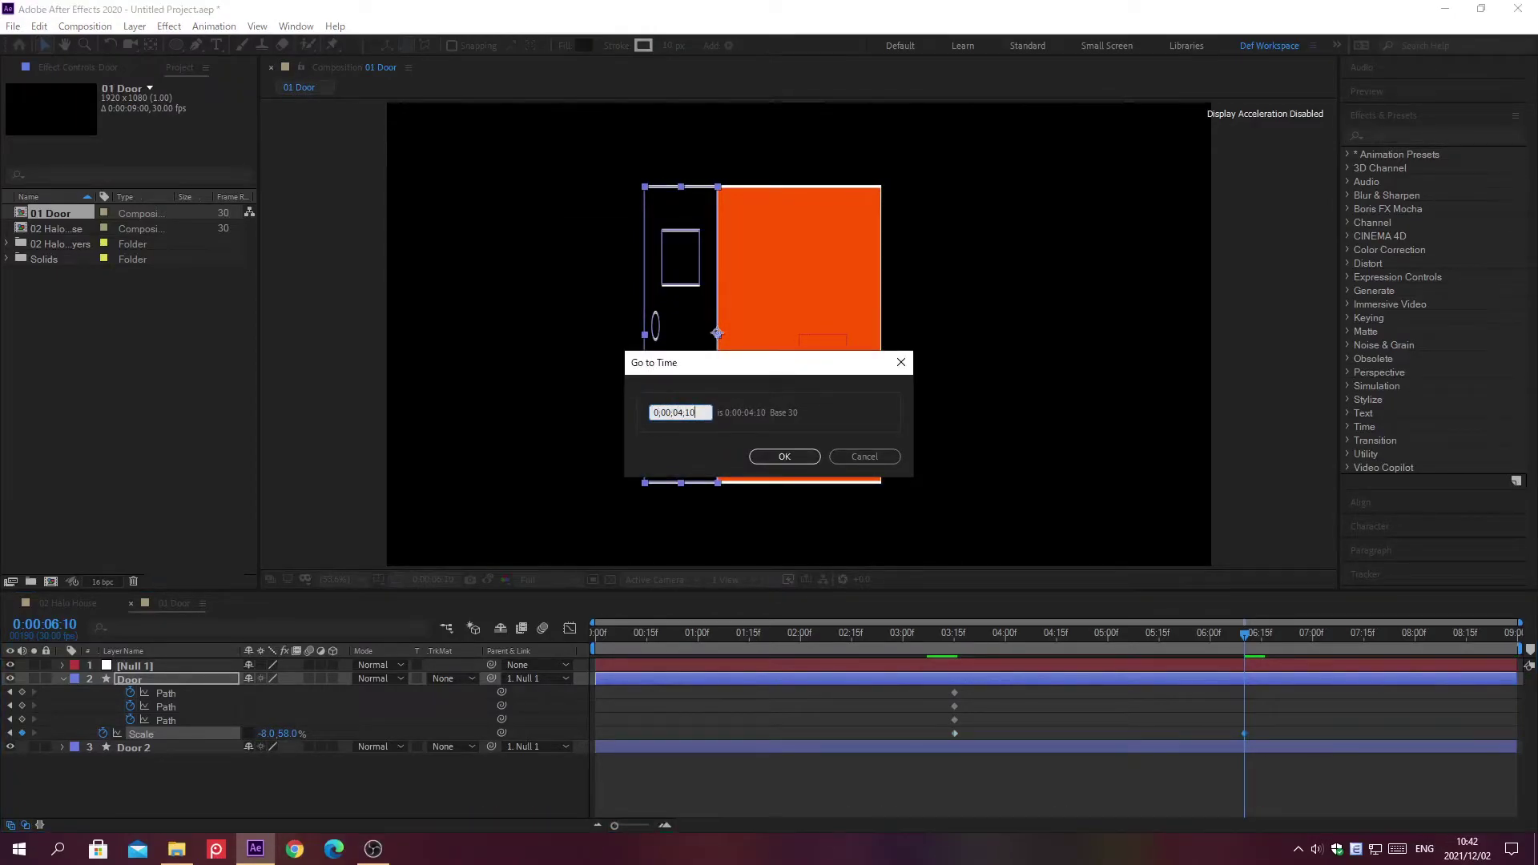
# At 0:00:04:10, drag the door outline, window and lower panel's right corners into perspective.
pyautogui.press('Return')
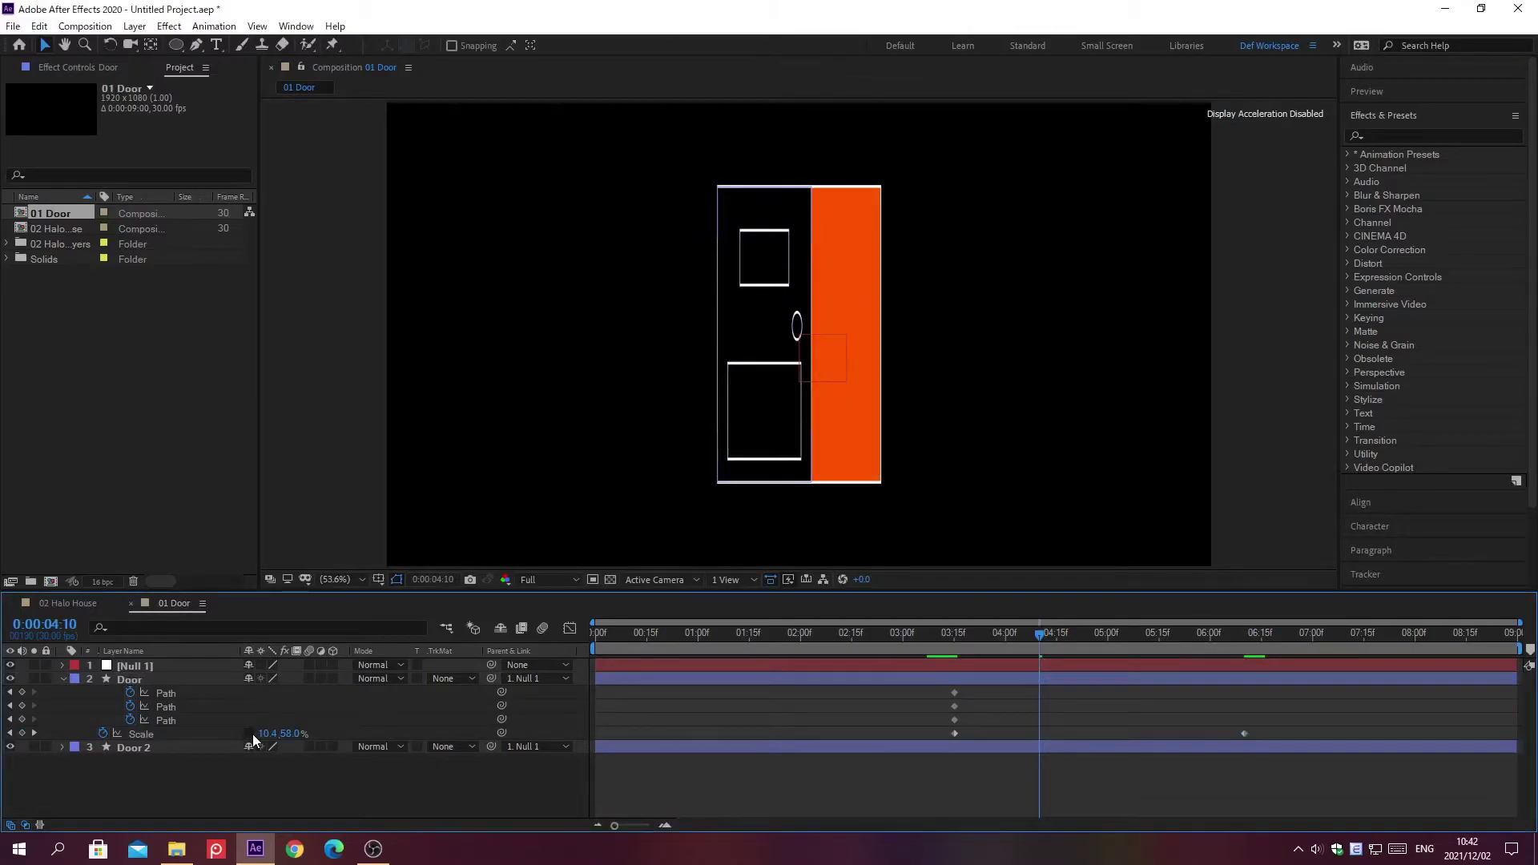
pyautogui.press('g')
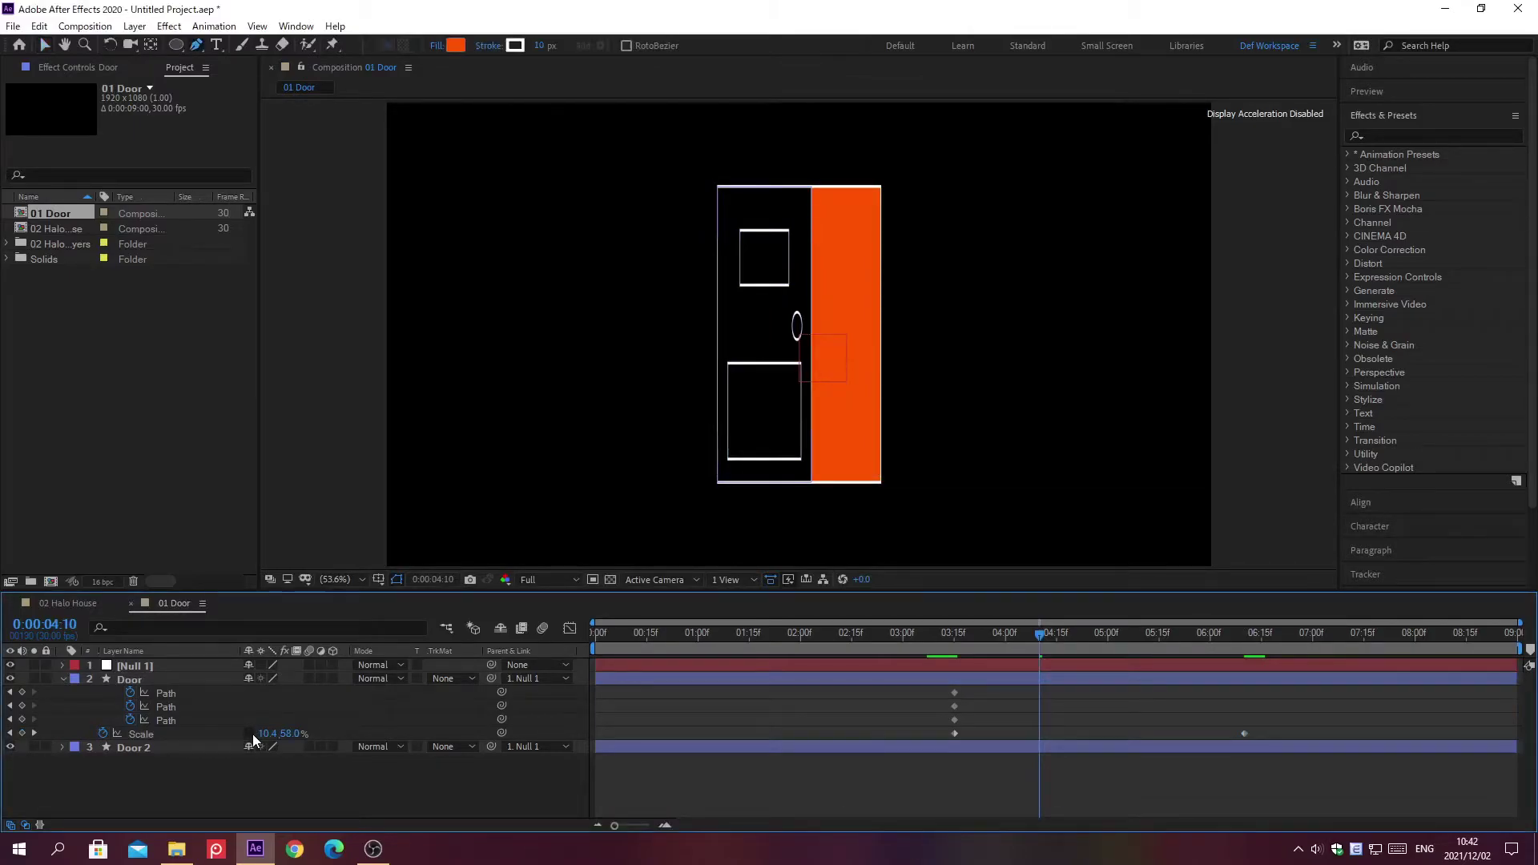
pyautogui.click(201, 680)
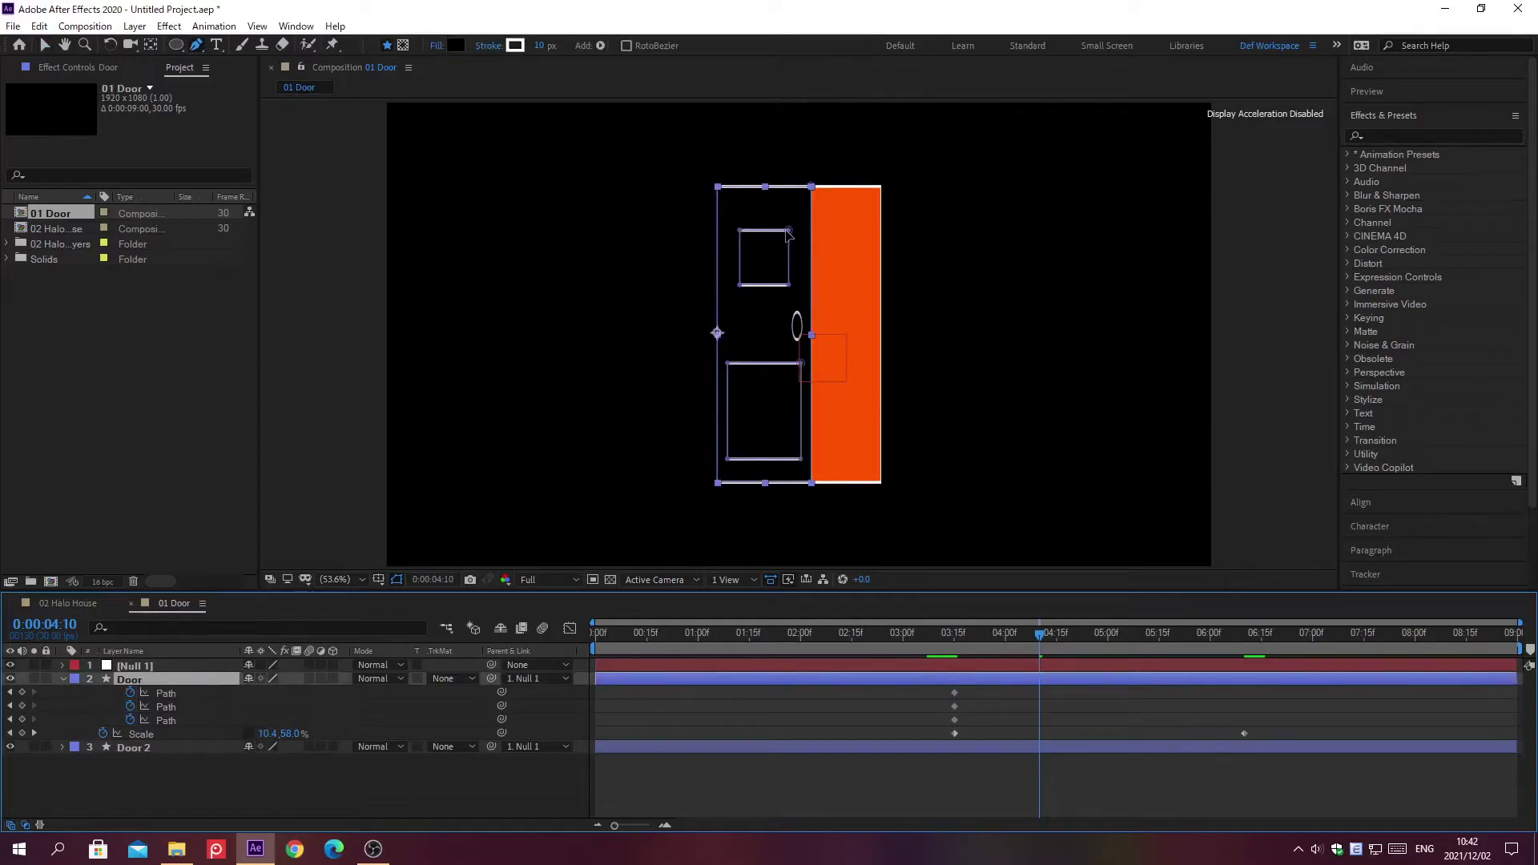
pyautogui.moveTo(811, 187); pyautogui.dragTo(809, 174)
pyautogui.moveTo(785, 233); pyautogui.dragTo(783, 231)
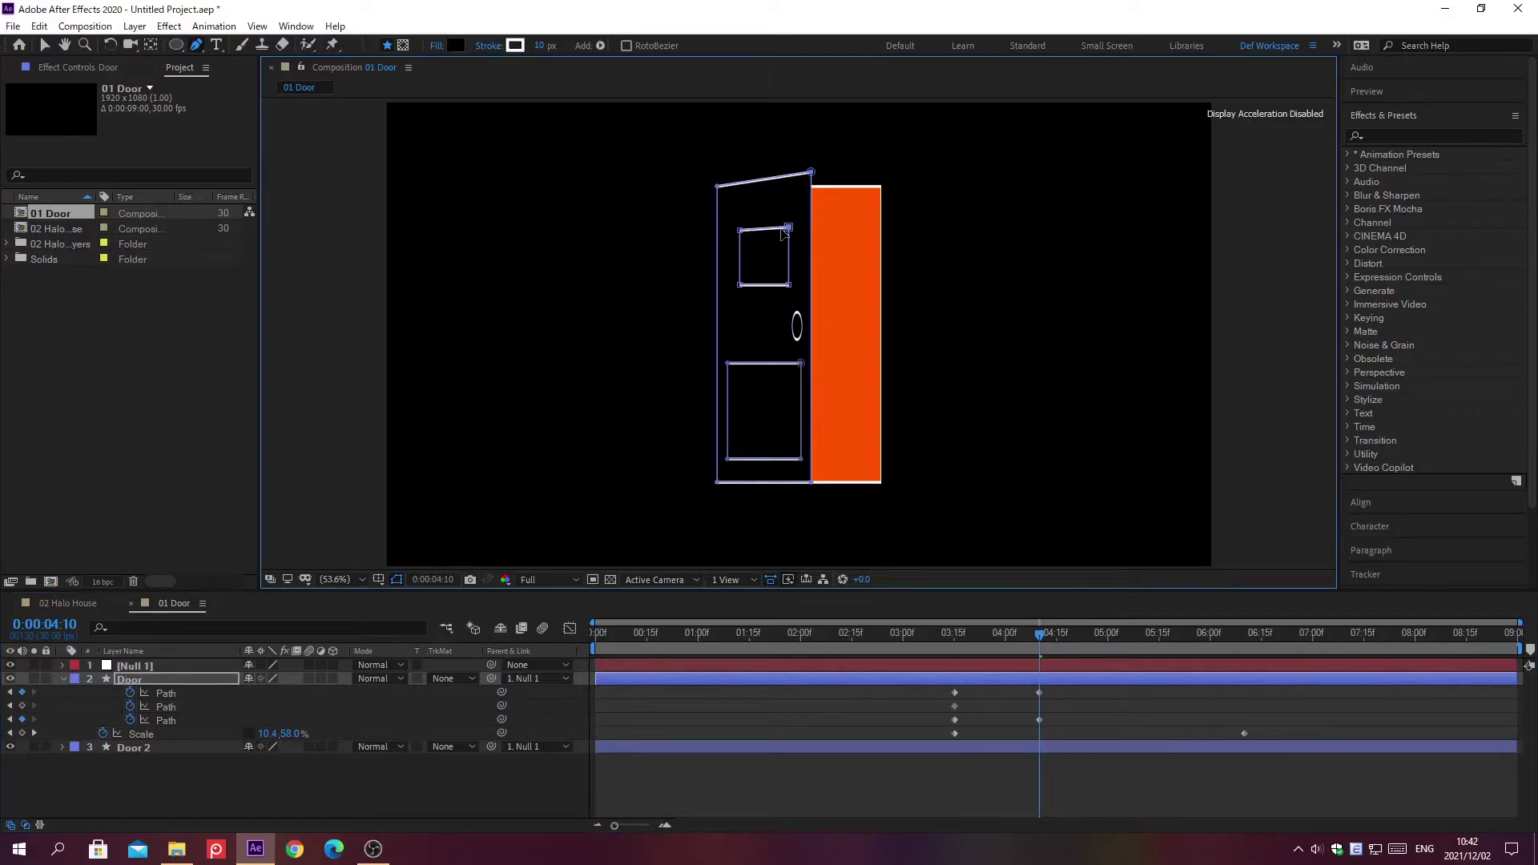
pyautogui.moveTo(787, 285); pyautogui.dragTo(783, 290)
pyautogui.moveTo(796, 366); pyautogui.dragTo(795, 362)
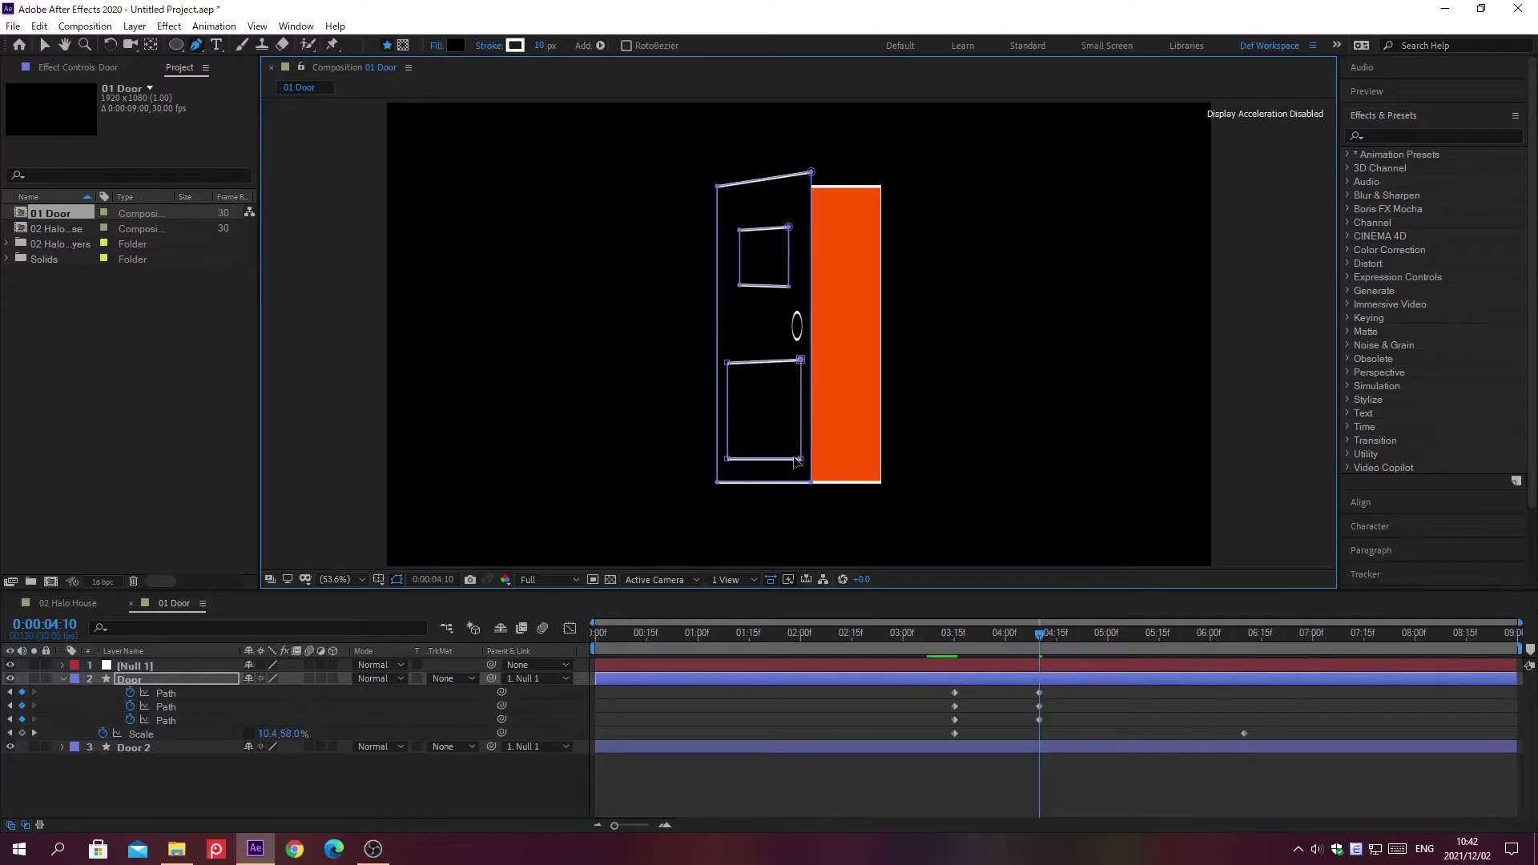
pyautogui.moveTo(798, 458); pyautogui.dragTo(811, 497)
pyautogui.click(811, 483)
# Jump to 0:00:06:10 and zoom the composition view out to 25%.
pyautogui.hotkey('alt', 'shift', 'j')
pyautogui.write('0;00;06;10')
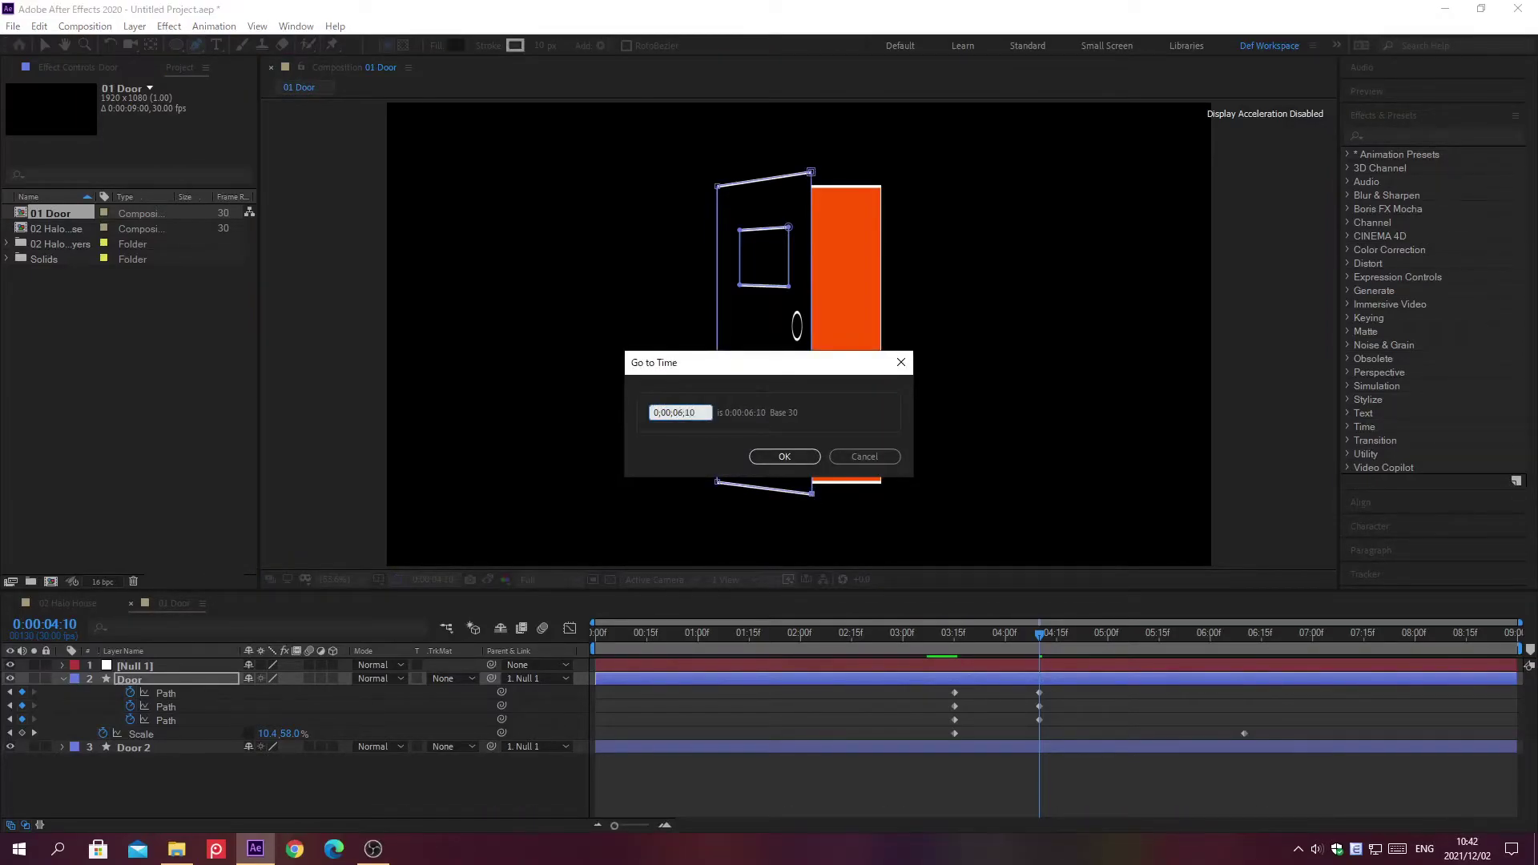
pyautogui.press('Return')
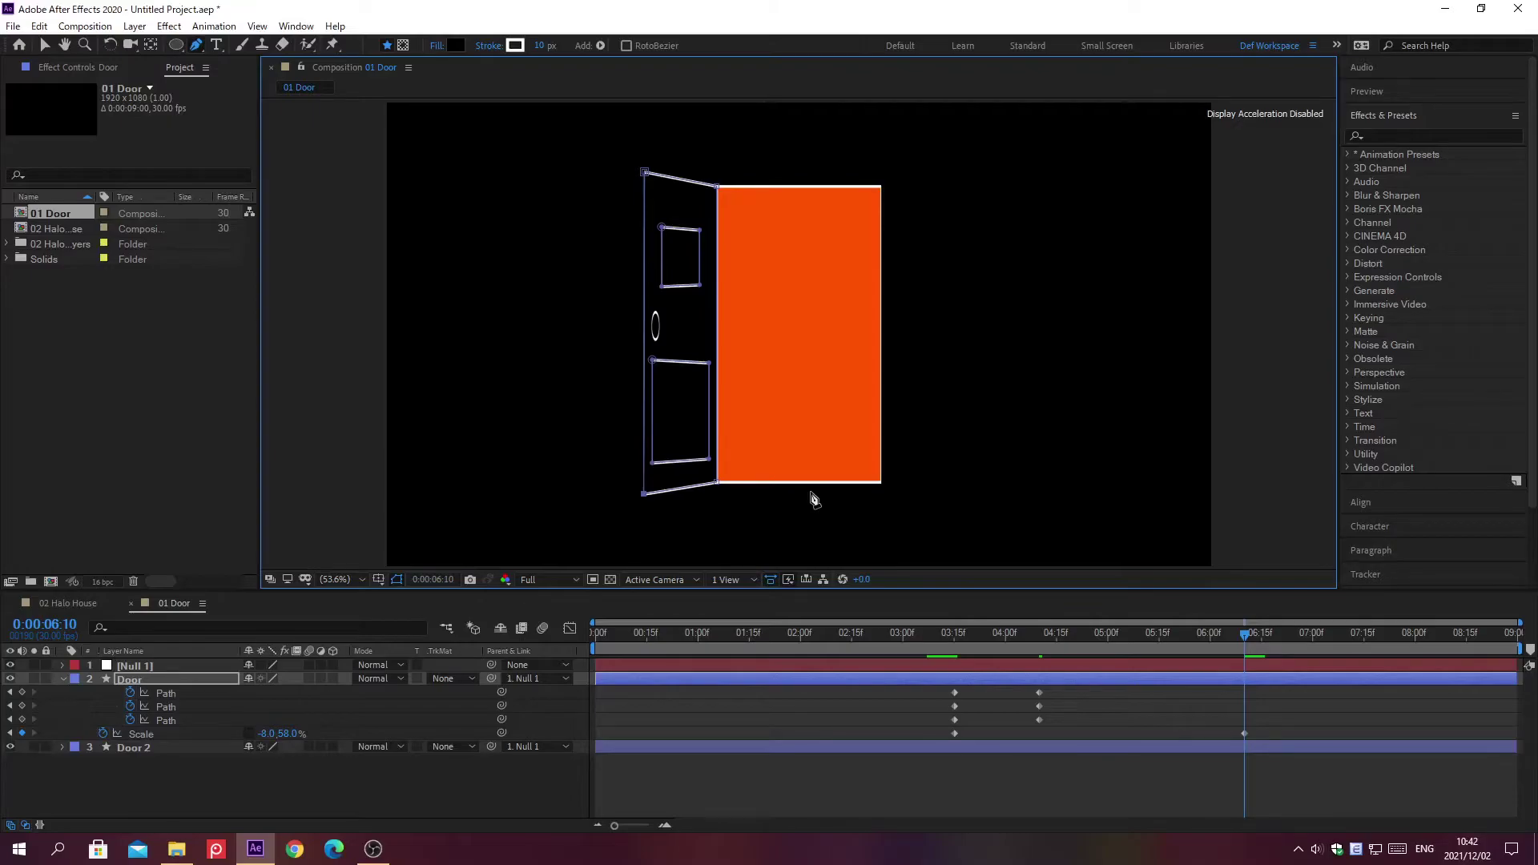
pyautogui.press(',')
pyautogui.press(',')
pyautogui.press(',')
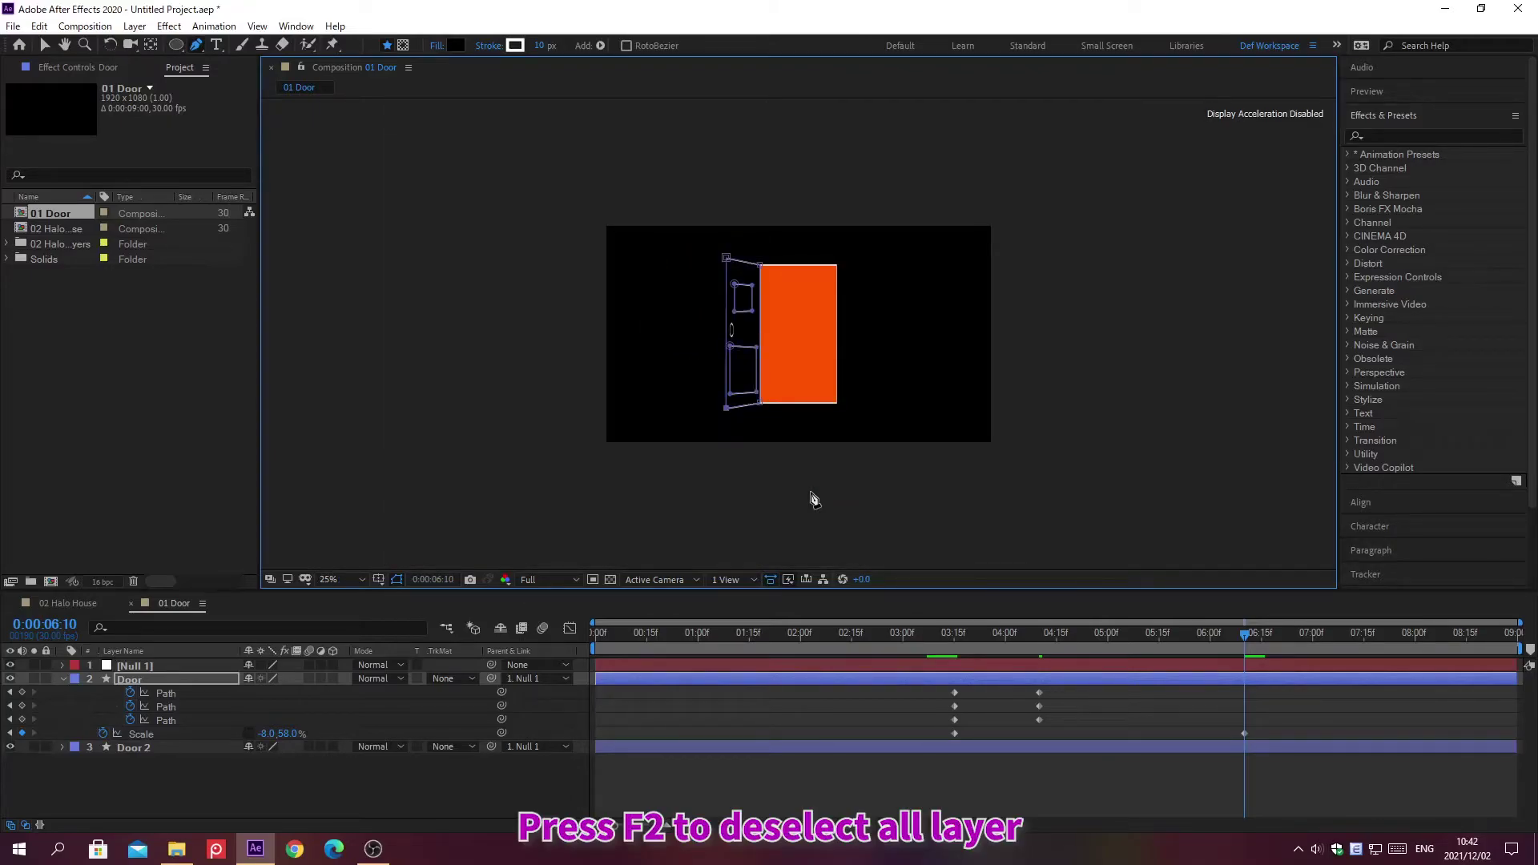
# Draw a four-point trapezoid shape spreading from the door's bottom corners onto the floor.
pyautogui.press('F2')
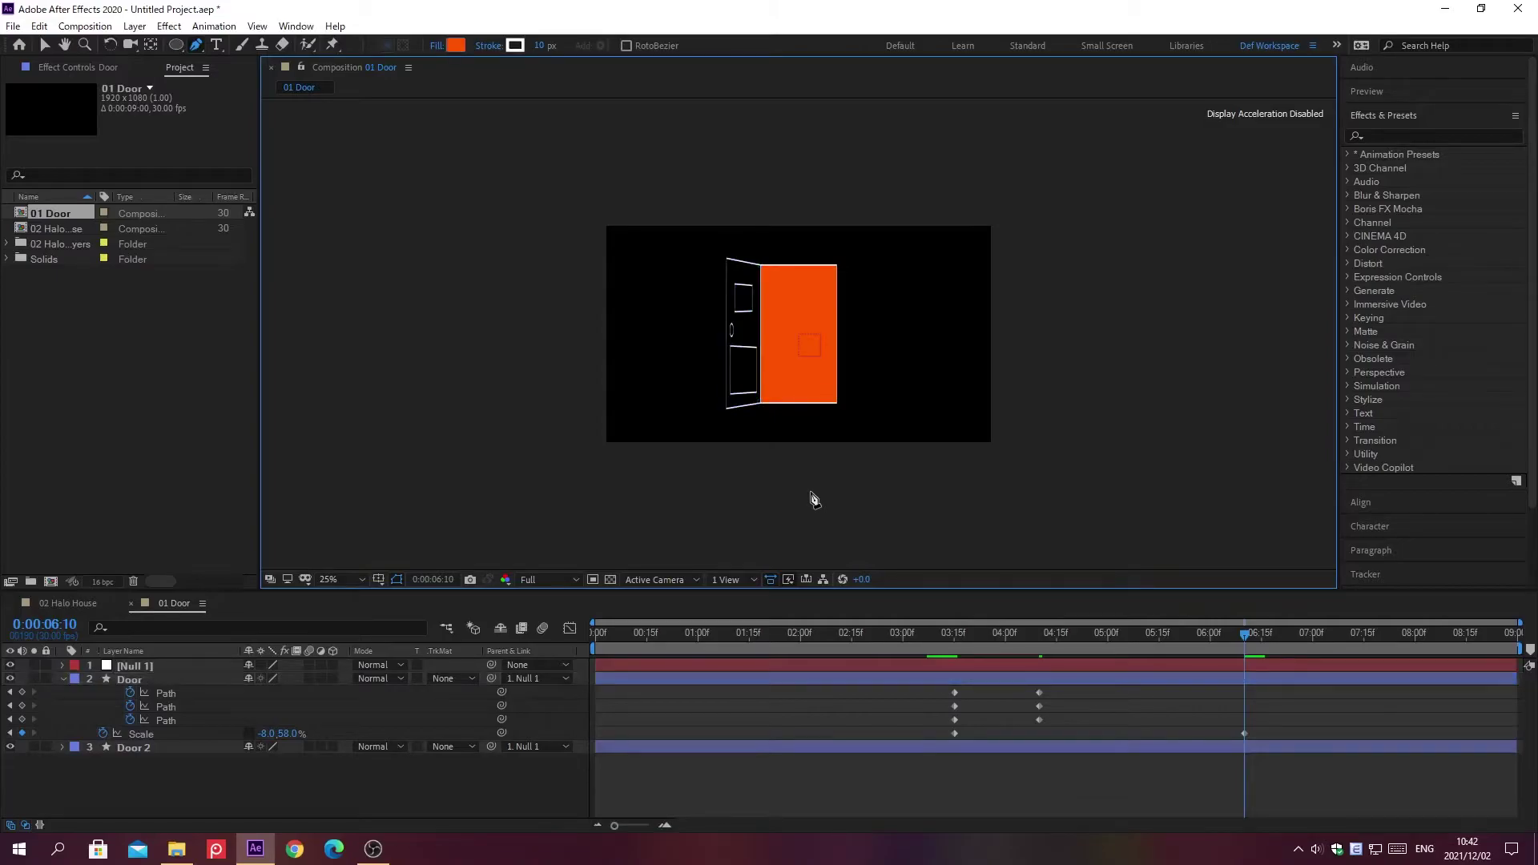
pyautogui.click(758, 401)
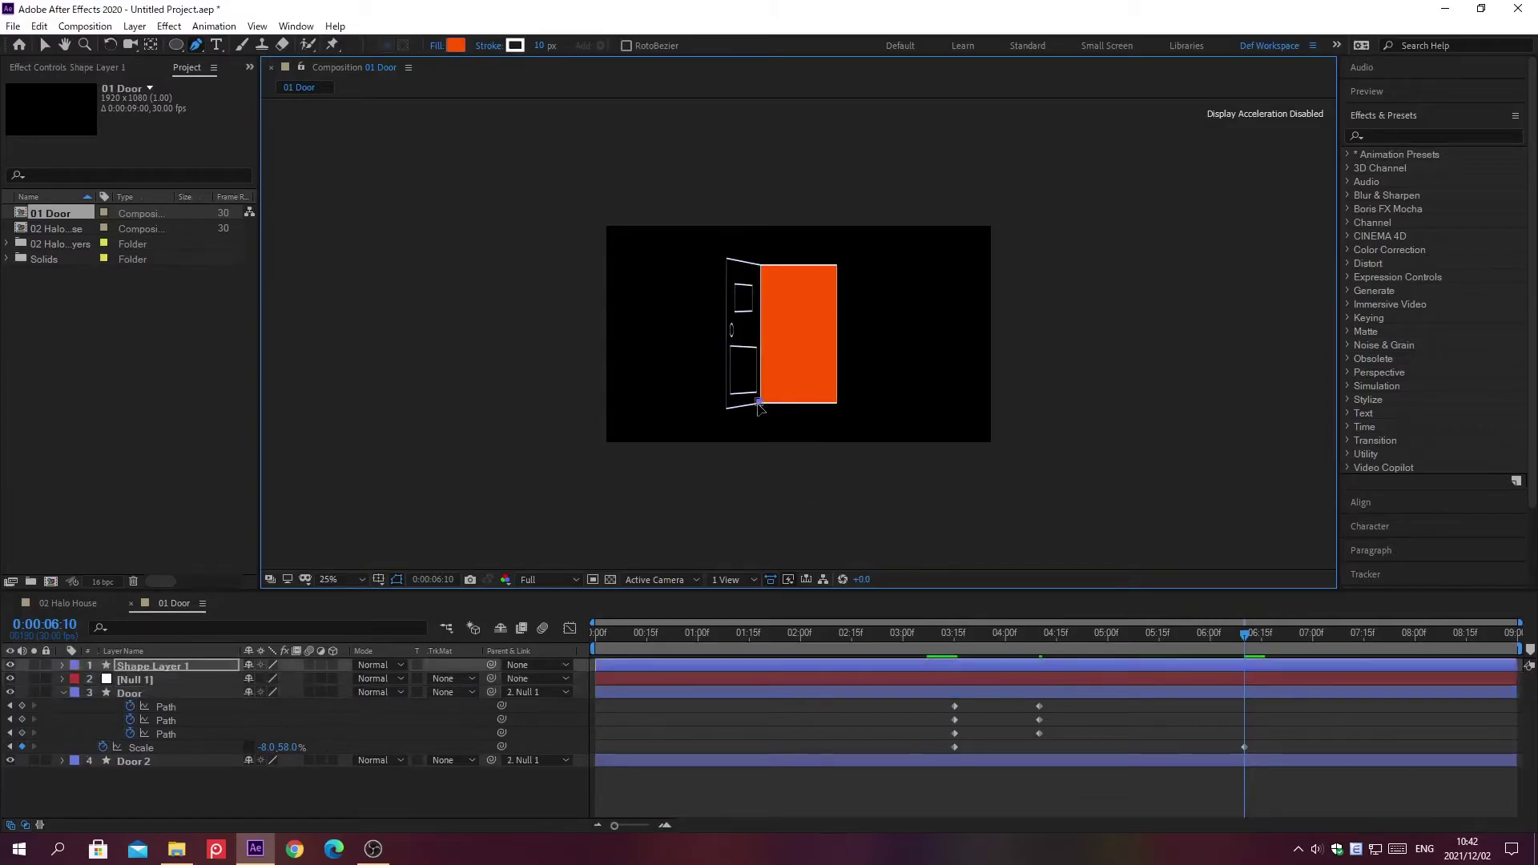
pyautogui.click(716, 454)
pyautogui.click(878, 454)
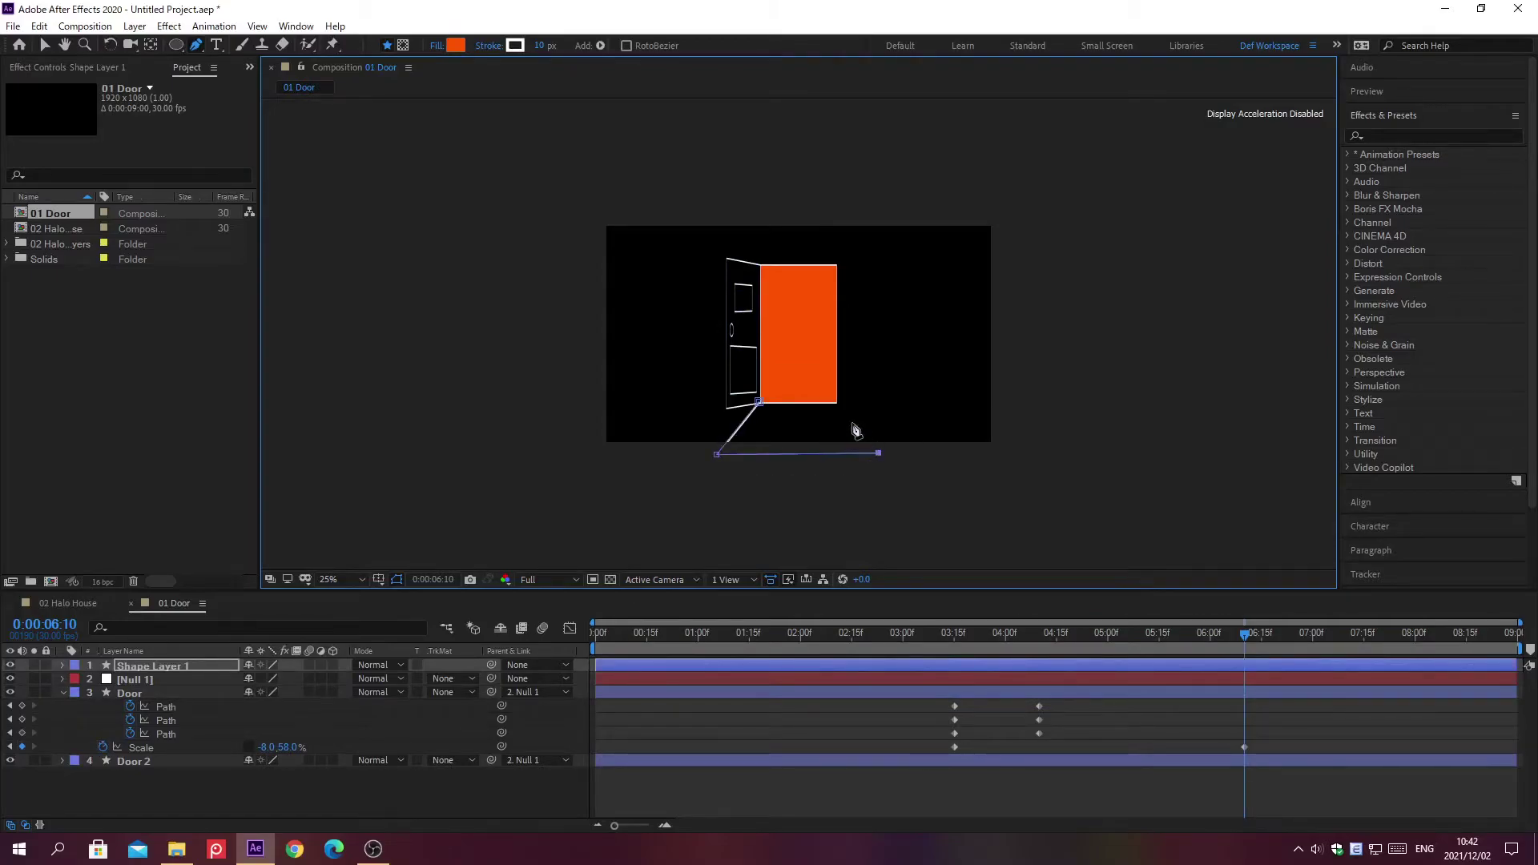
pyautogui.click(837, 405)
pyautogui.press('v')
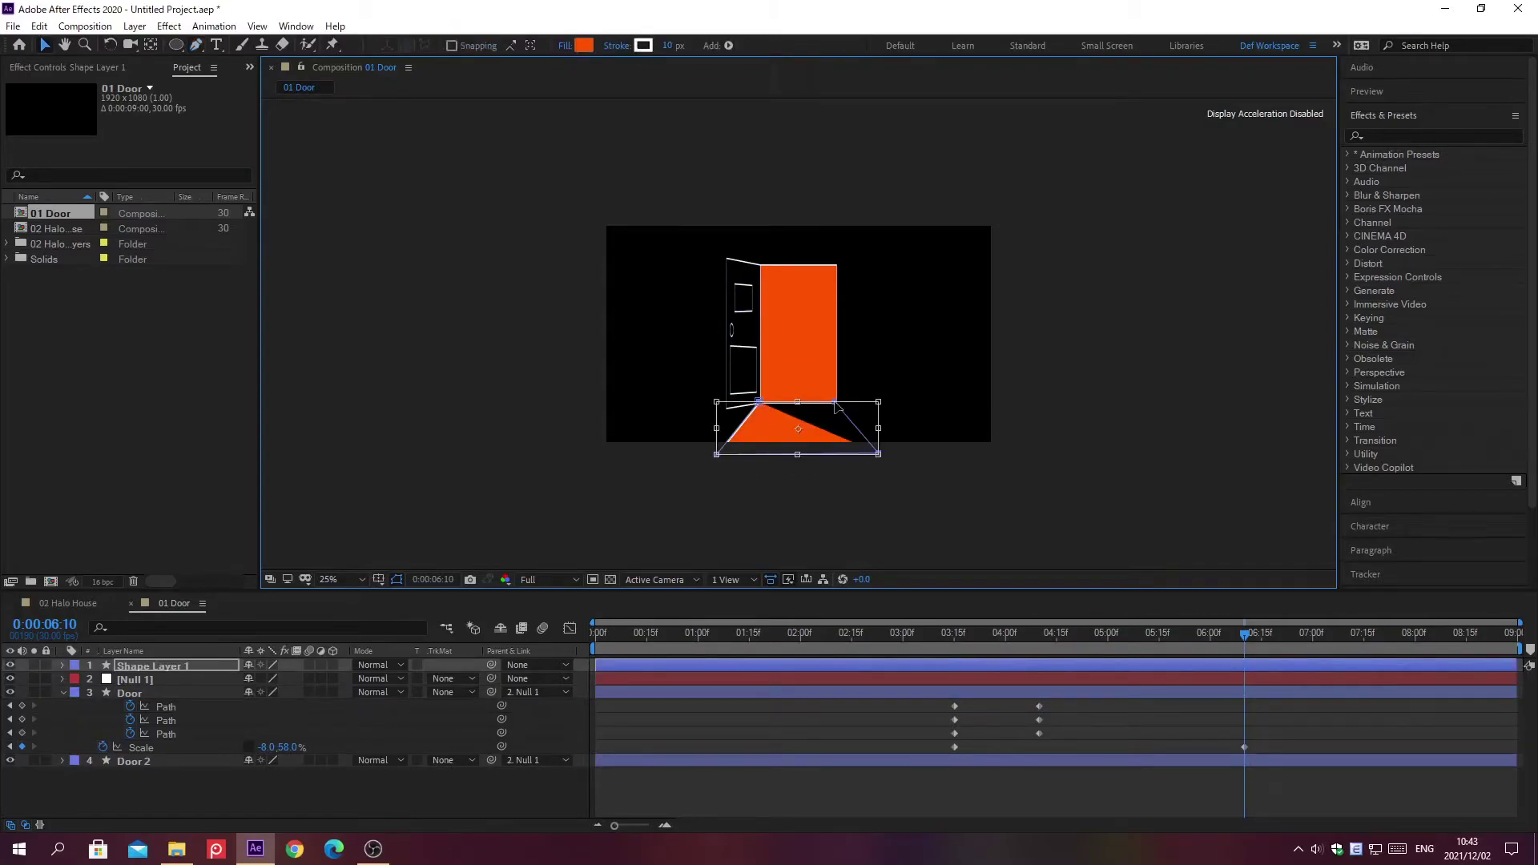
# Set the new shape's stroke to None.
pyautogui.click(617, 46)
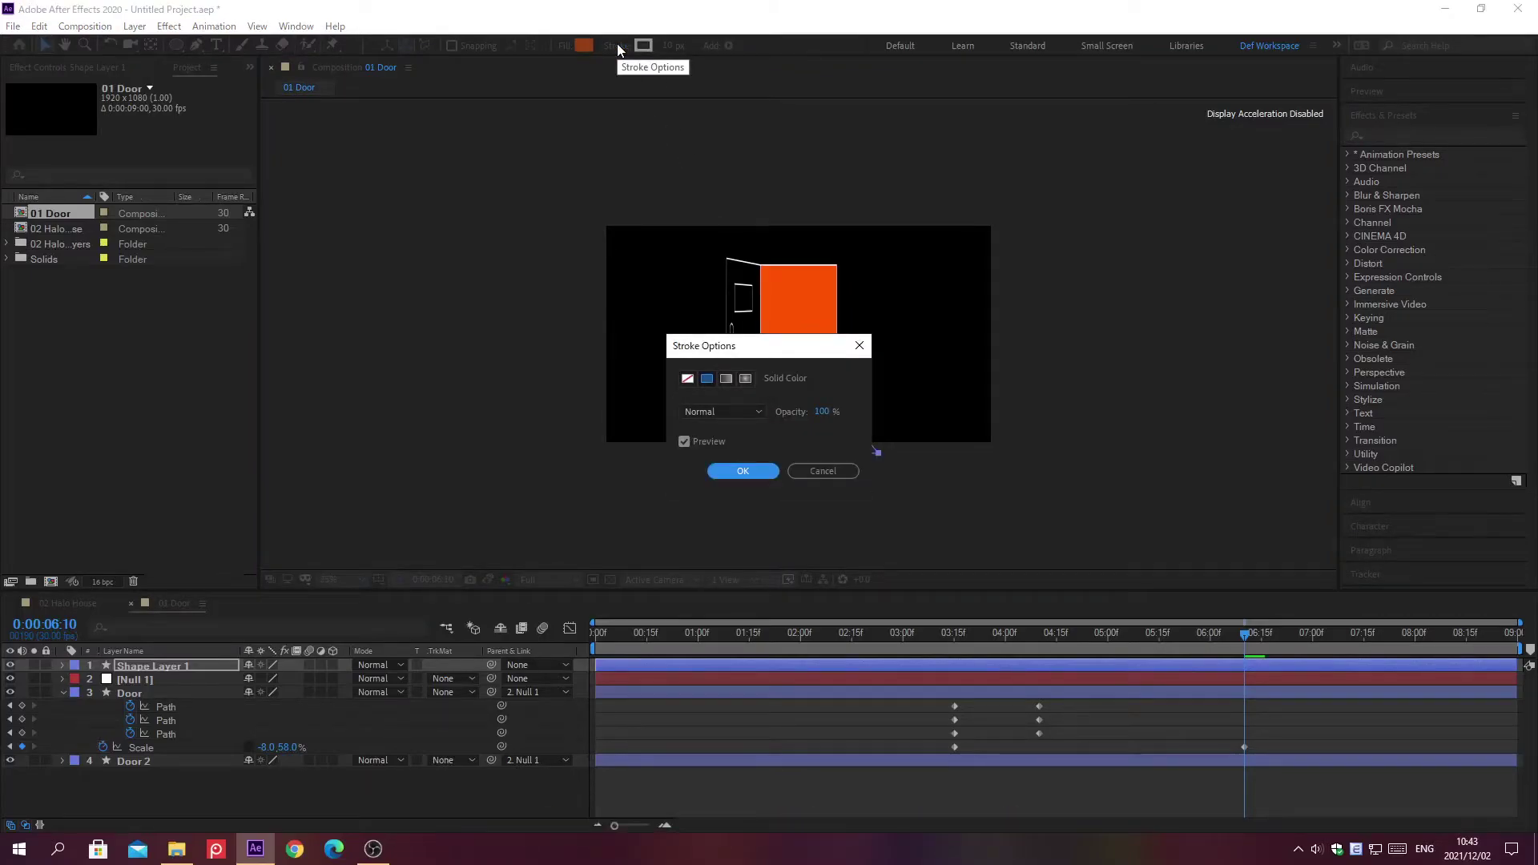
pyautogui.click(686, 380)
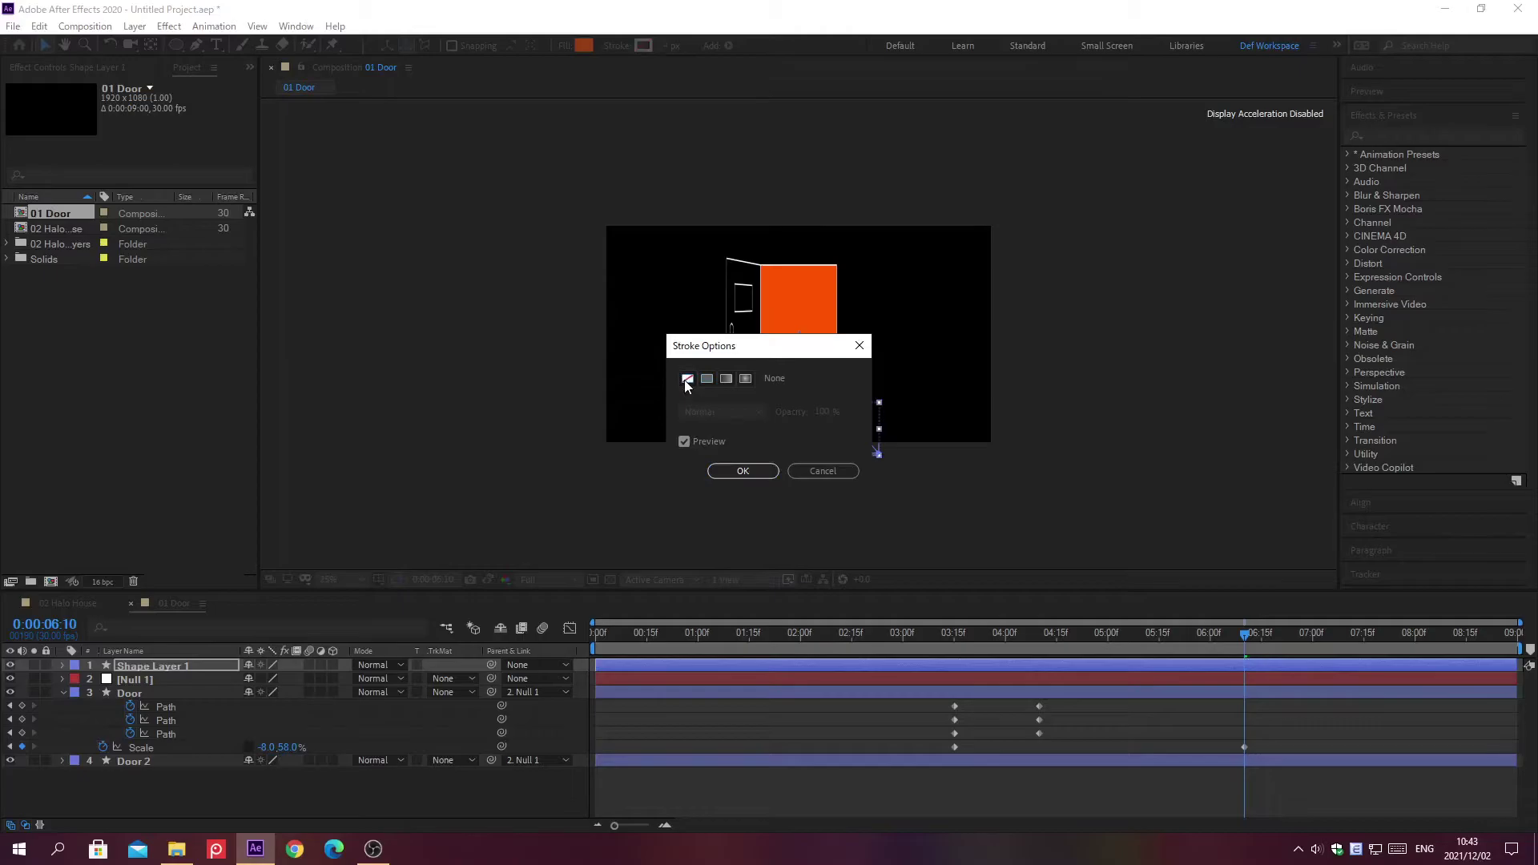
pyautogui.click(743, 473)
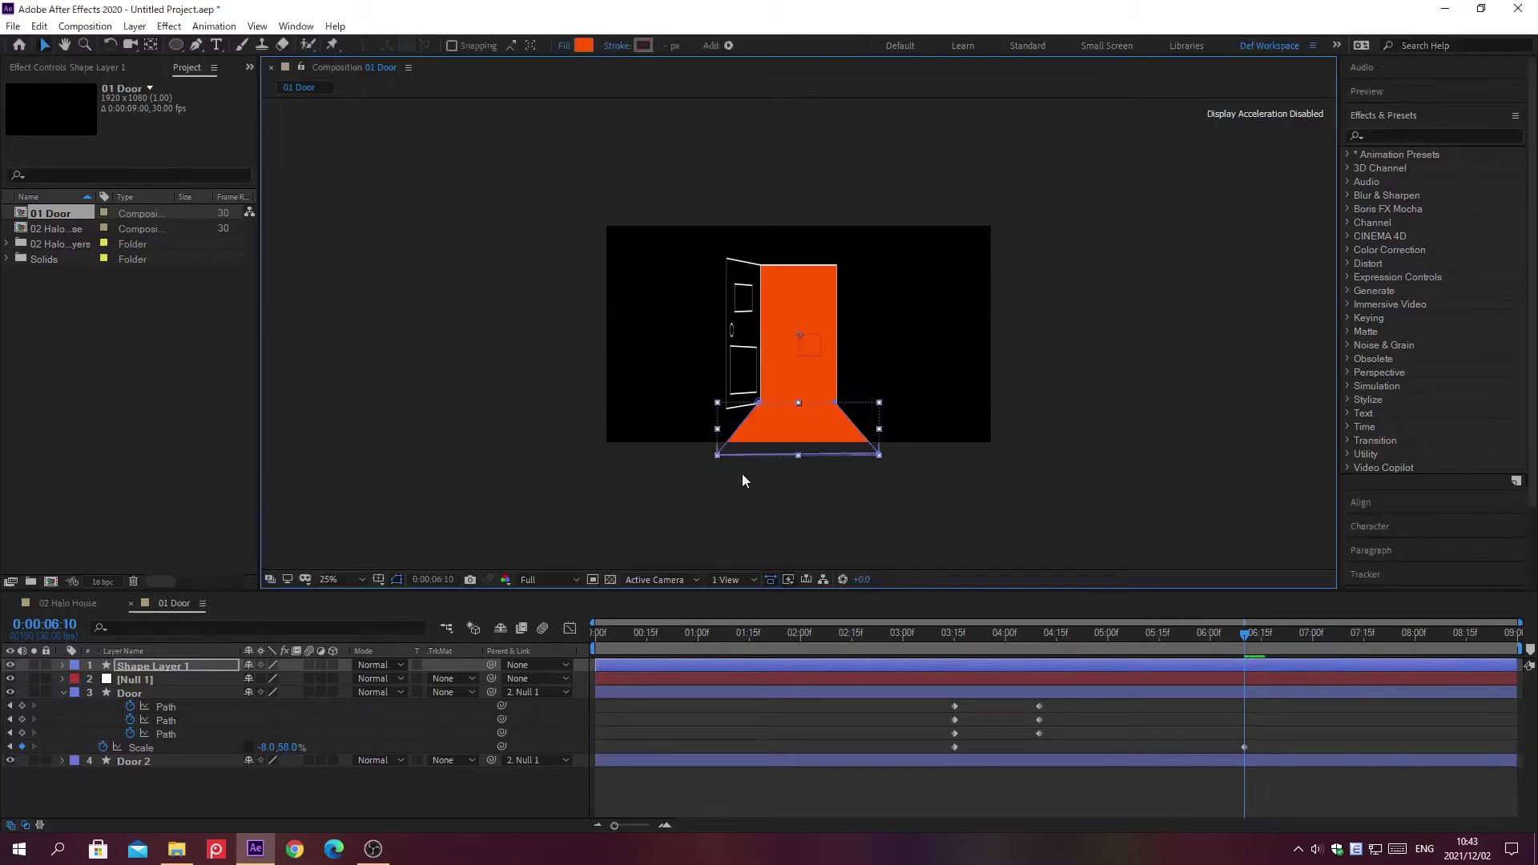
# Rename Shape Layer 1 to 'Shadow'.
pyautogui.click(199, 665)
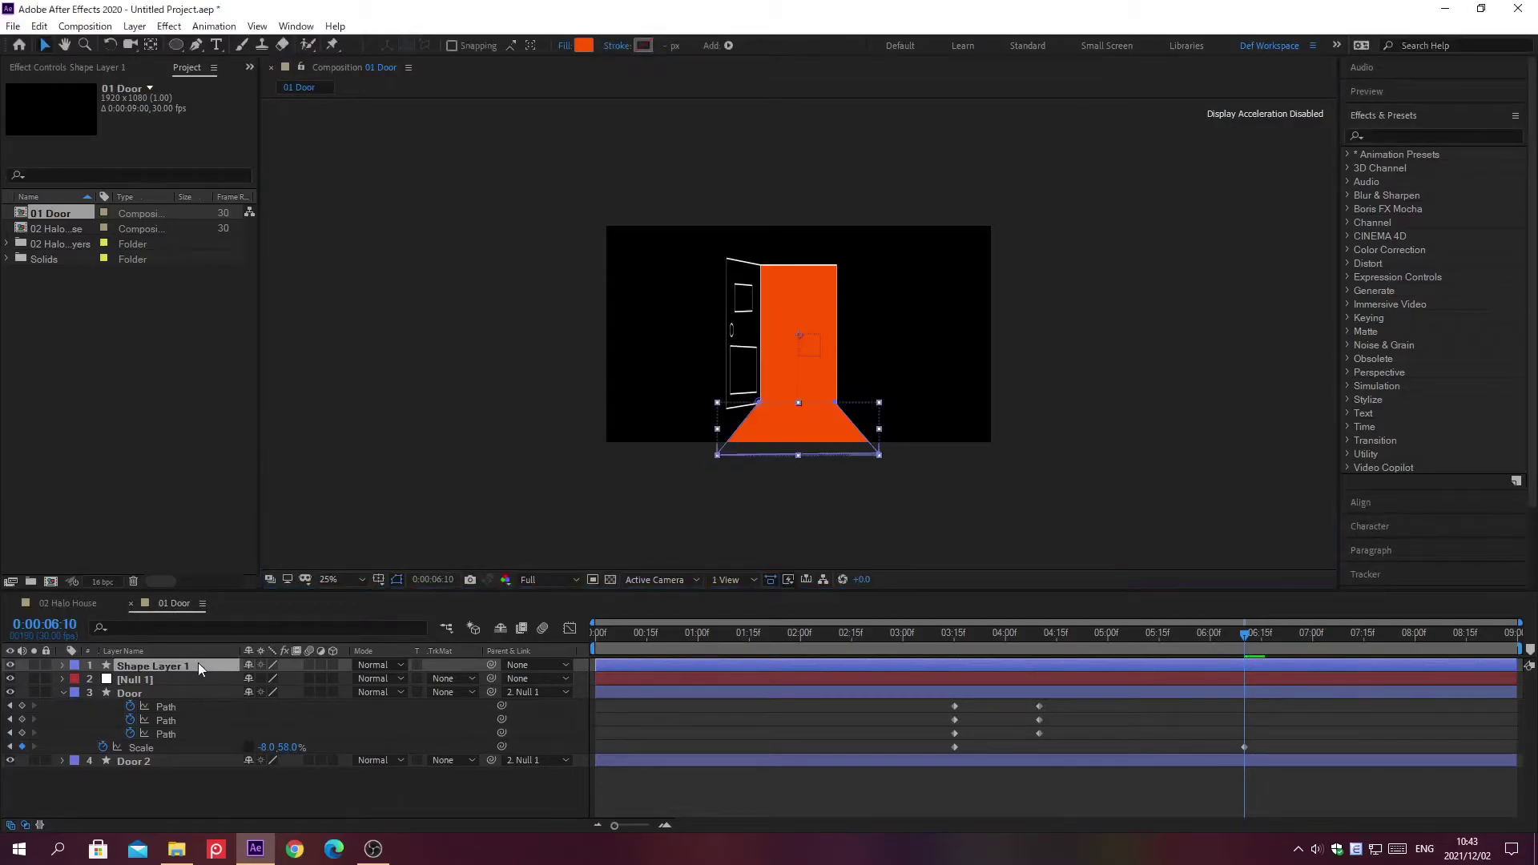
pyautogui.press('Return')
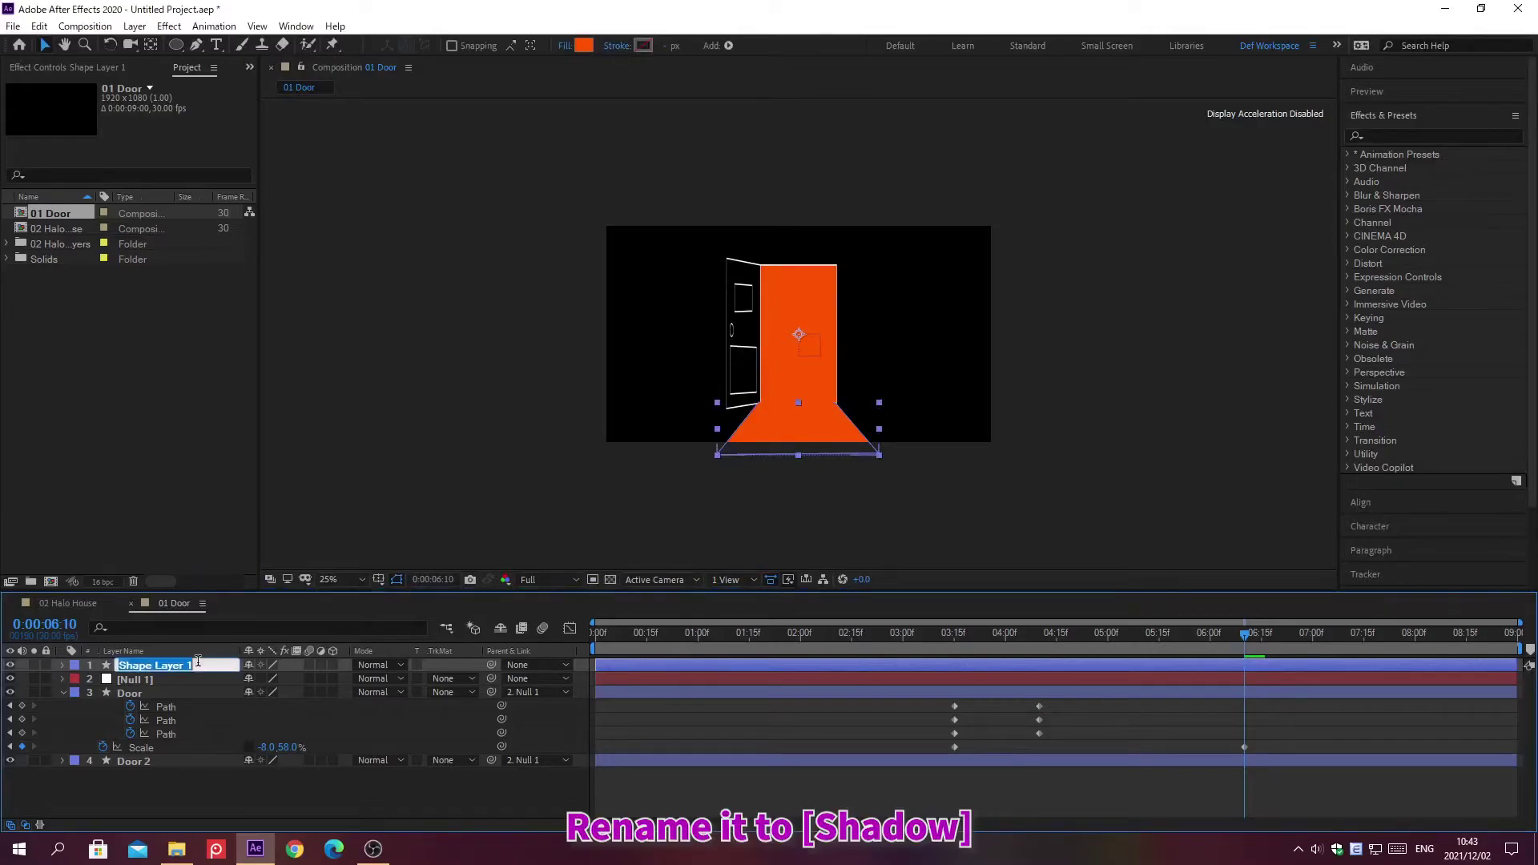
pyautogui.write('Shadow')
pyautogui.press('Return')
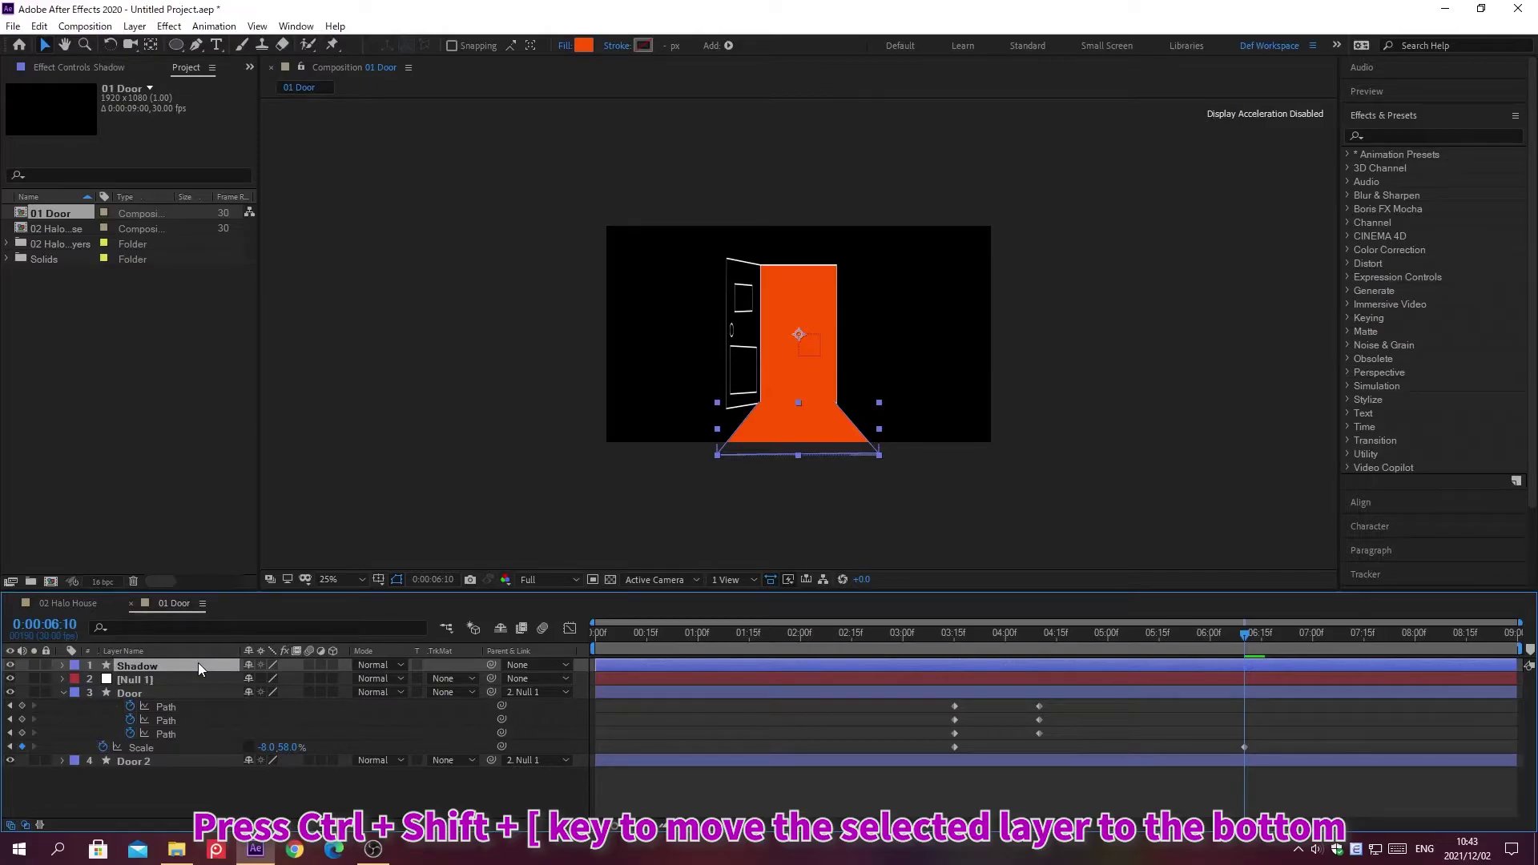
# Send Shadow to the bottom of the layer stack and parent it to Null 1.
pyautogui.hotkey('ctrl', 'shift', '[')
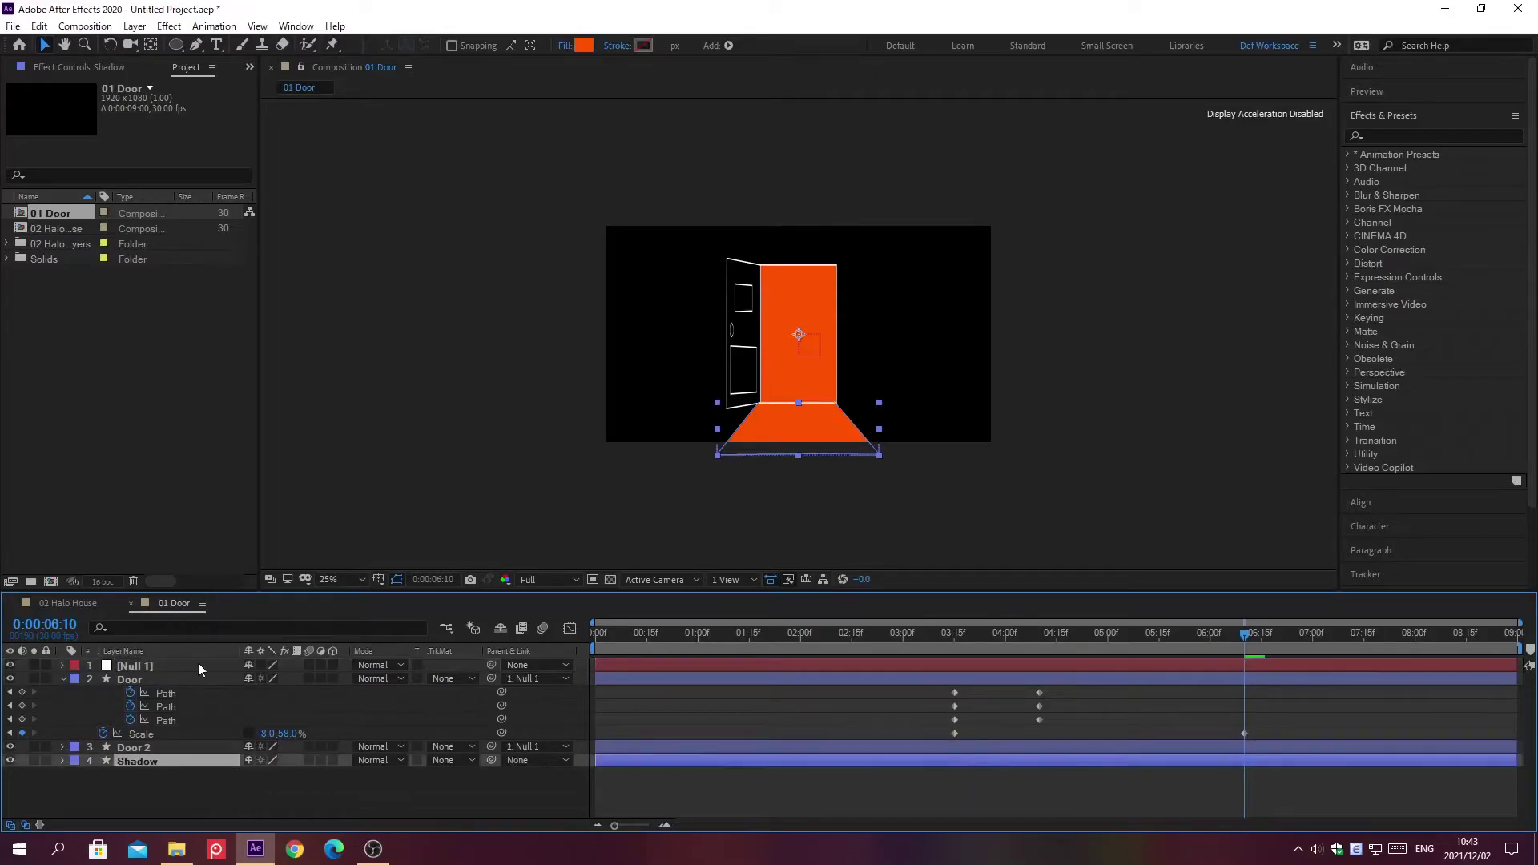
pyautogui.click(529, 760)
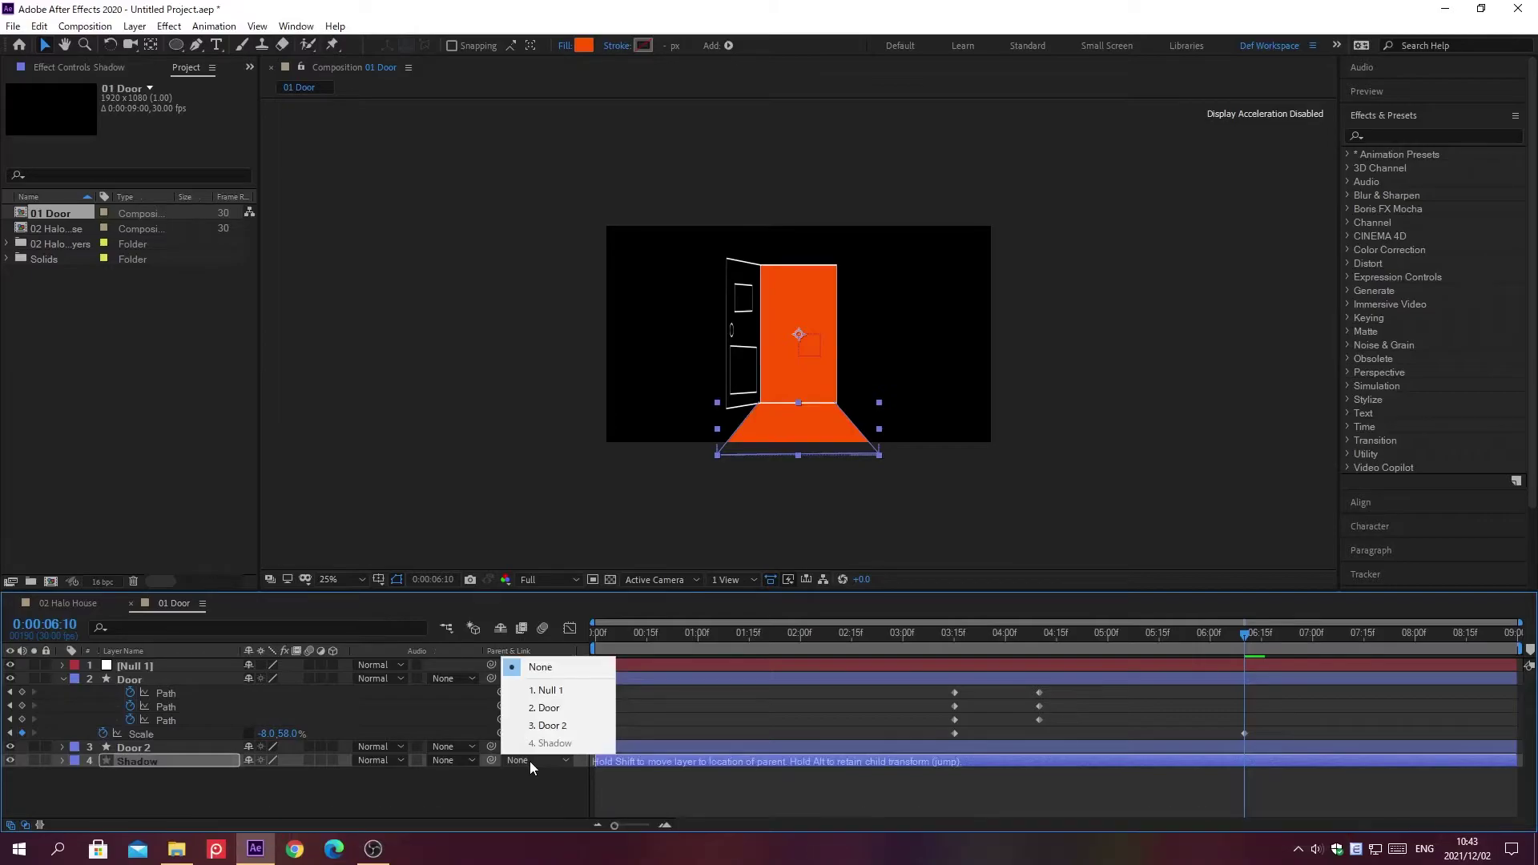
pyautogui.click(551, 689)
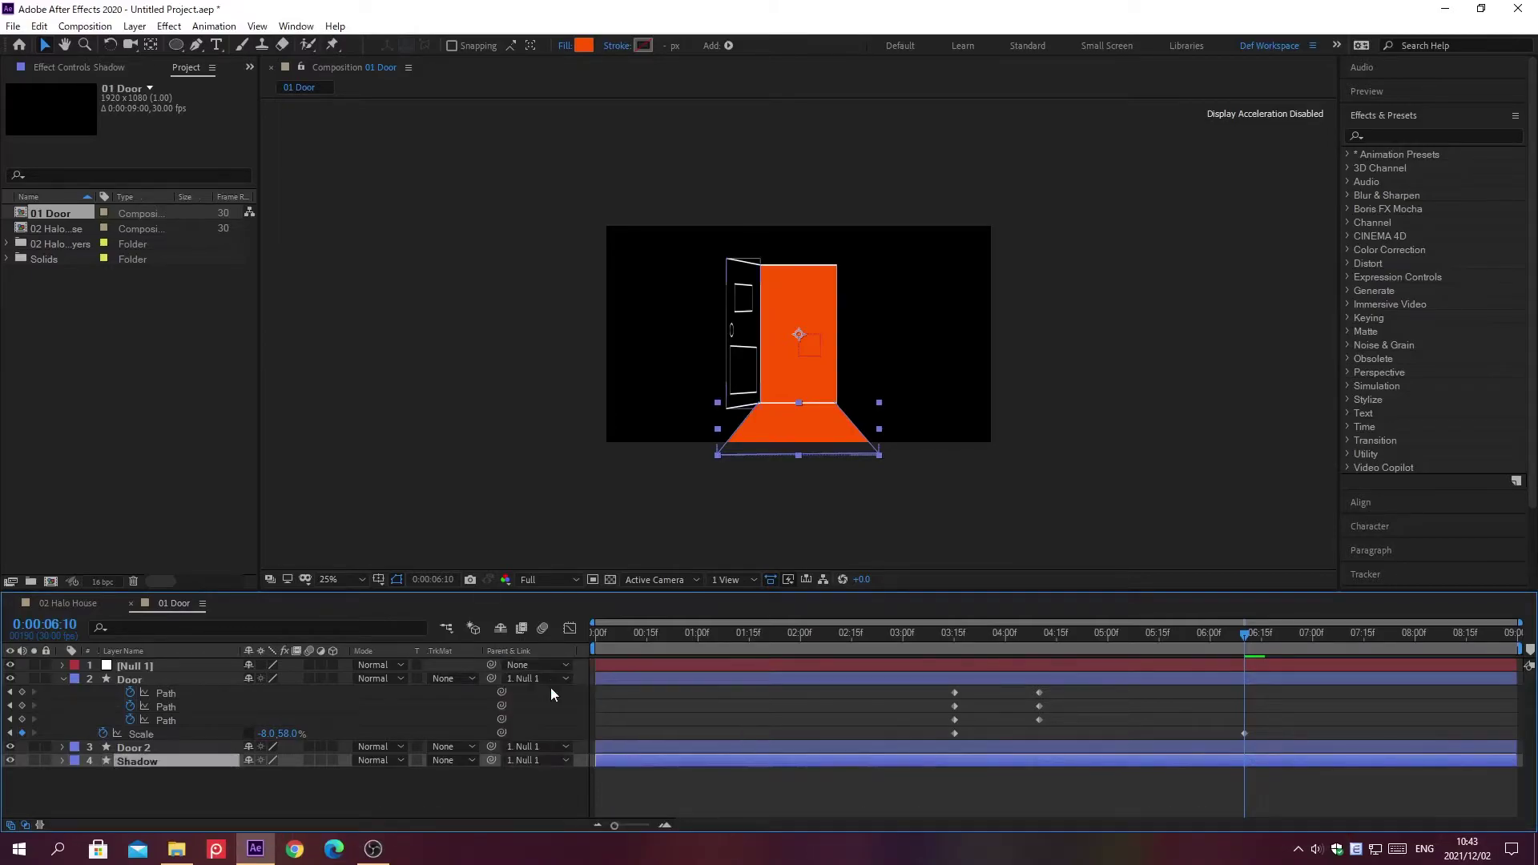
pyautogui.click(62, 679)
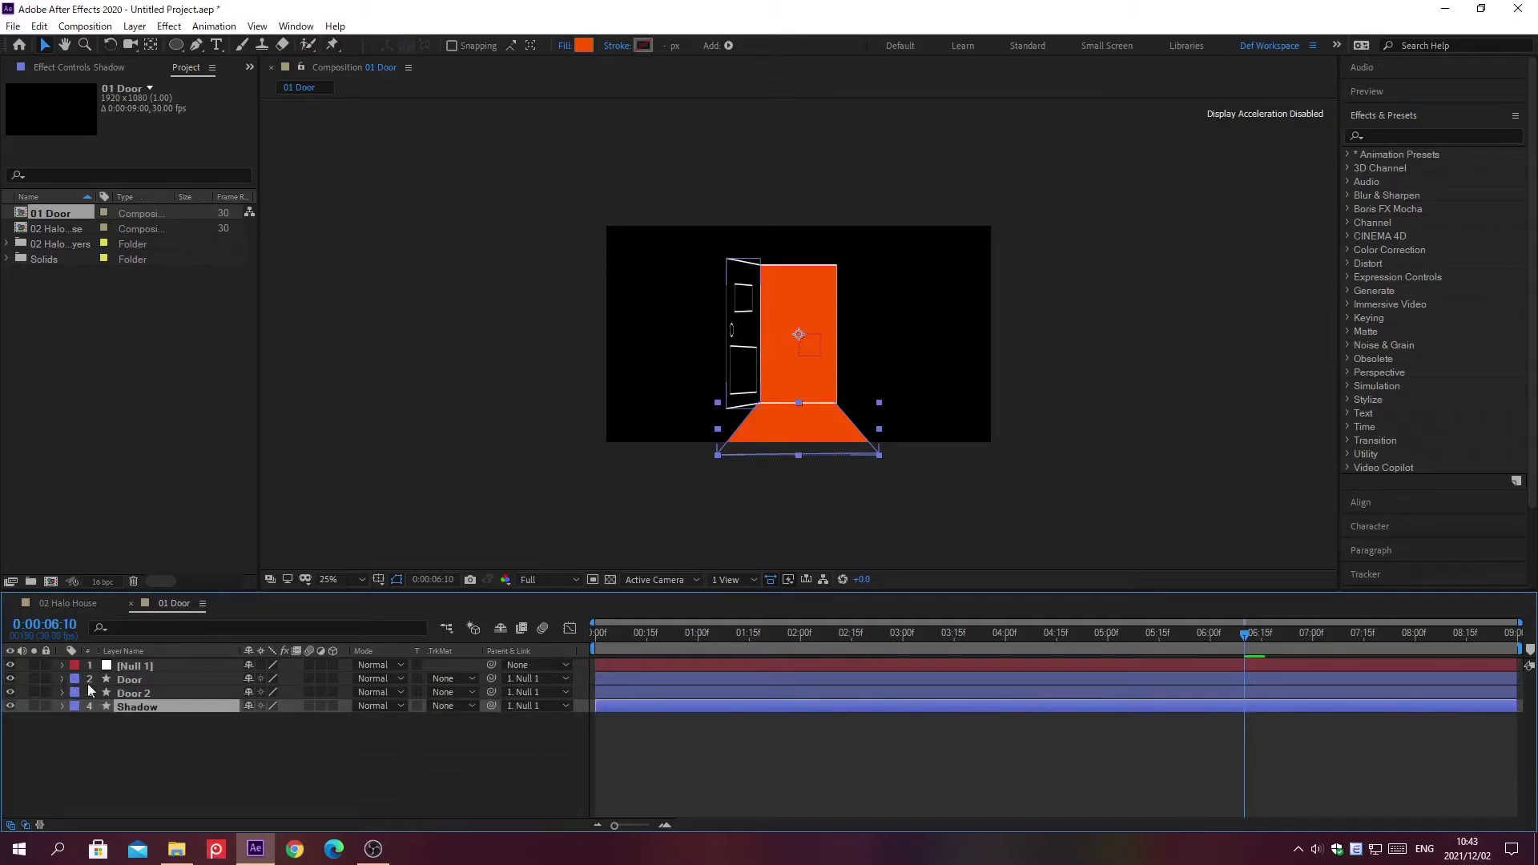
# Keyframe Shadow's Path at 06:10 and add a second Path keyframe at 0;00;03;15.
pyautogui.hotkey('ctrl', 'f')
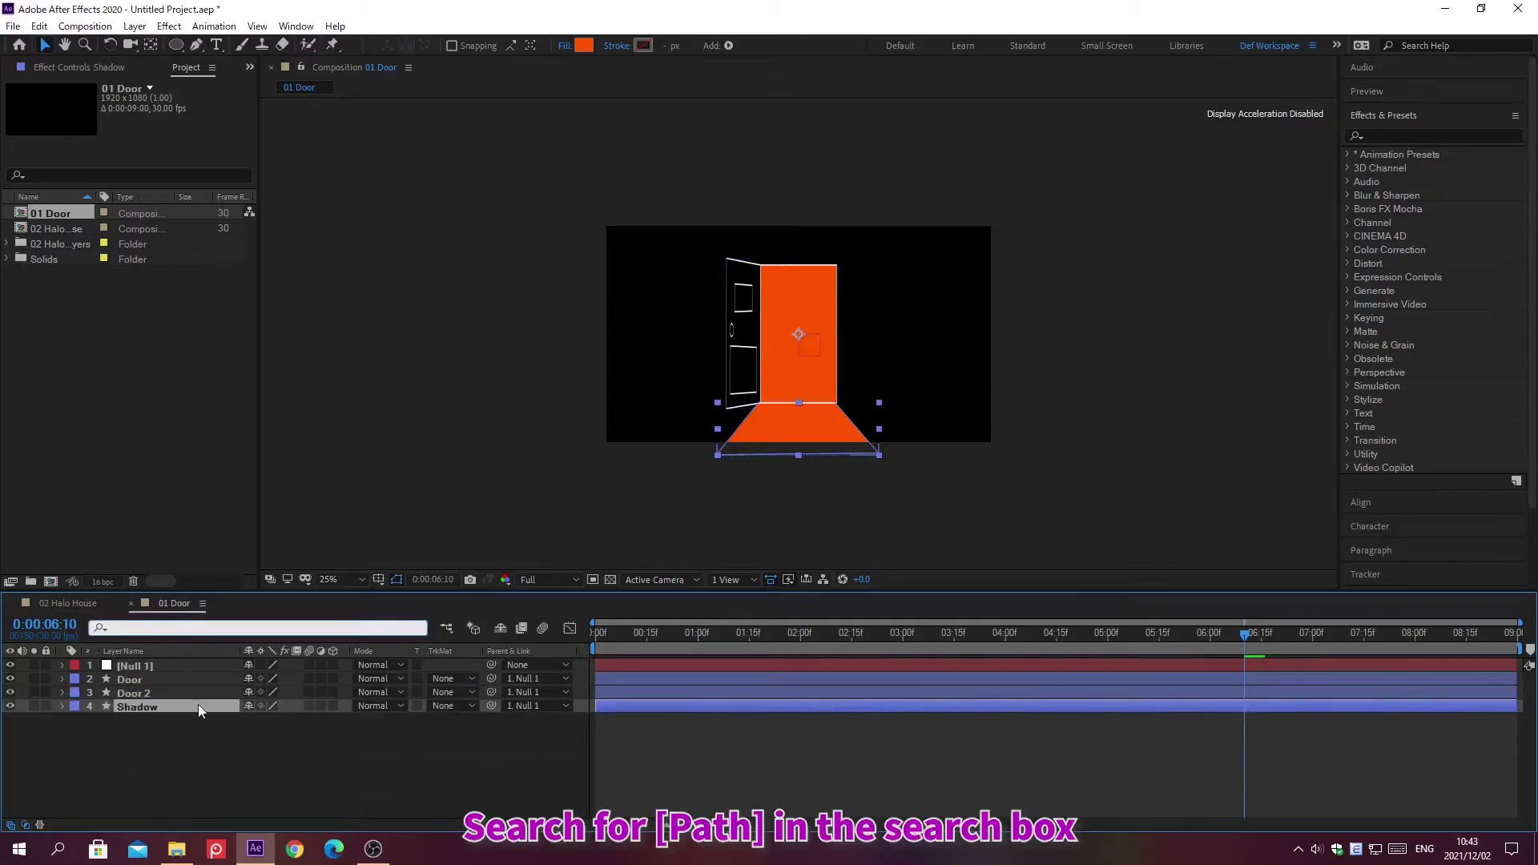
pyautogui.write('Path')
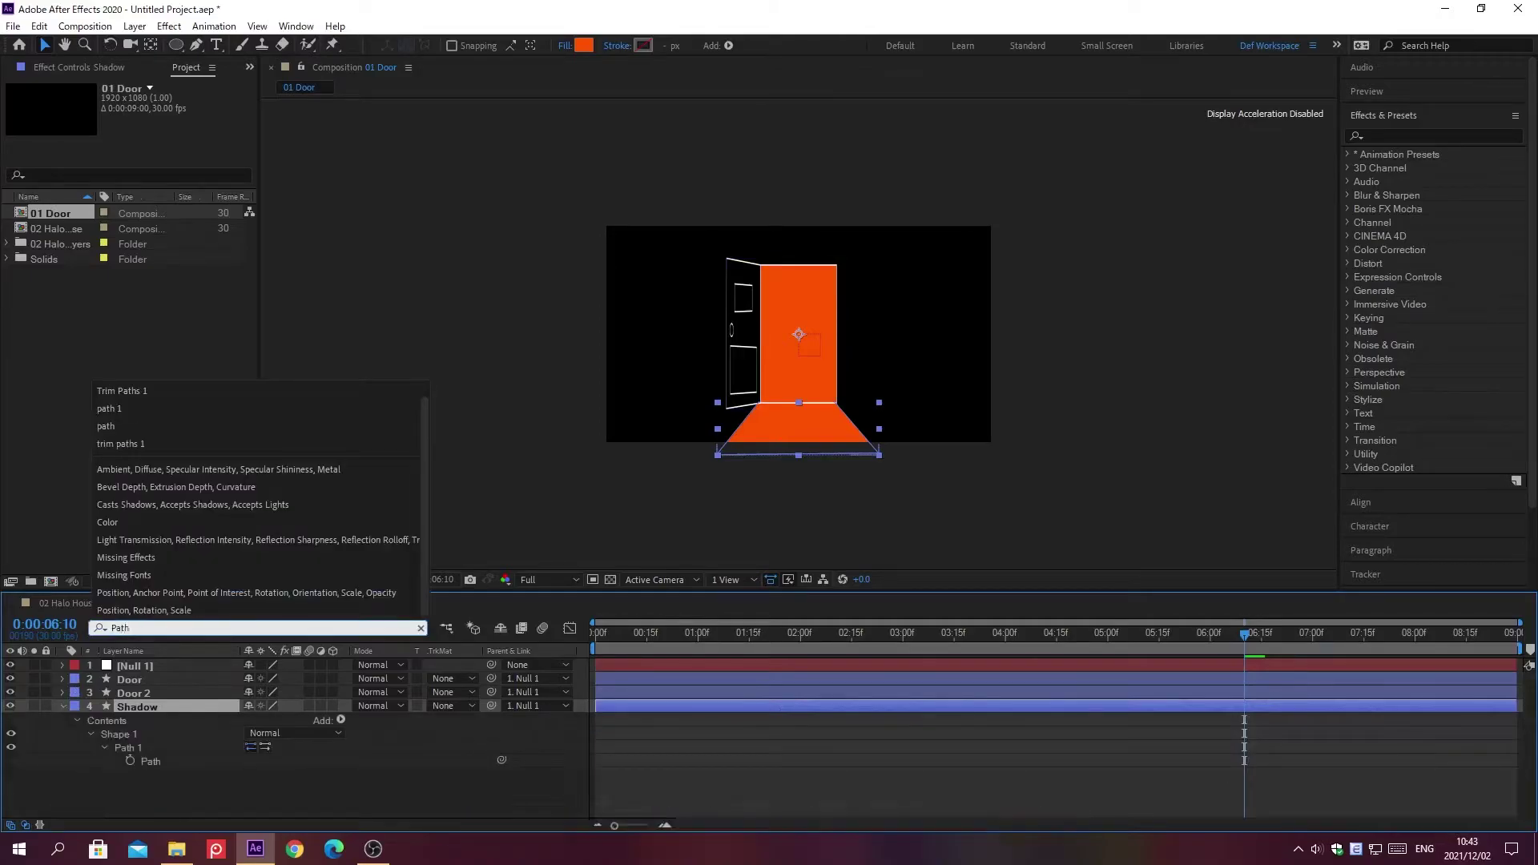
pyautogui.press('Return')
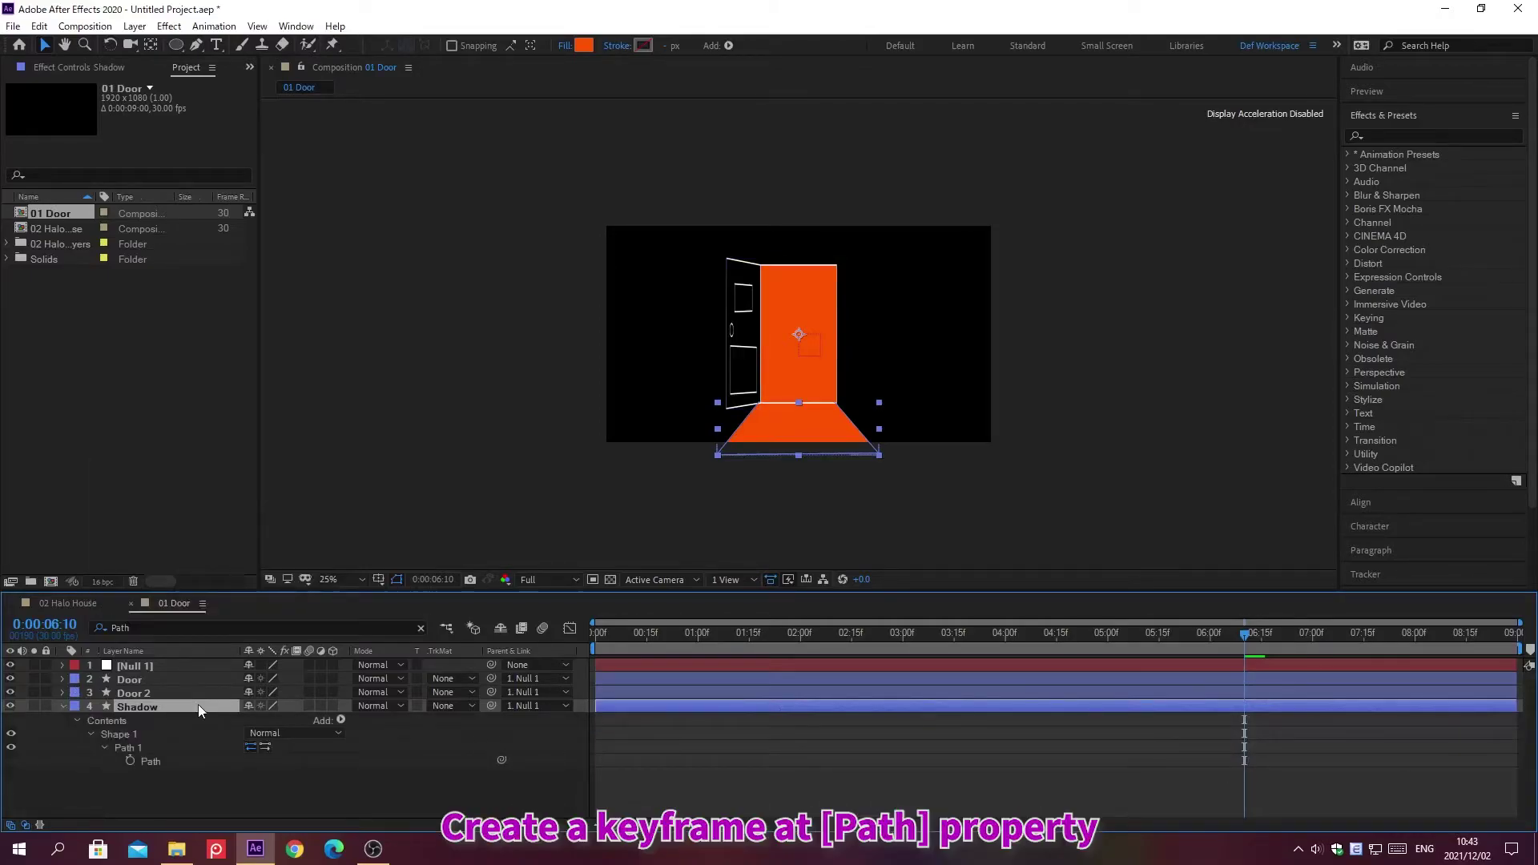
pyautogui.click(130, 760)
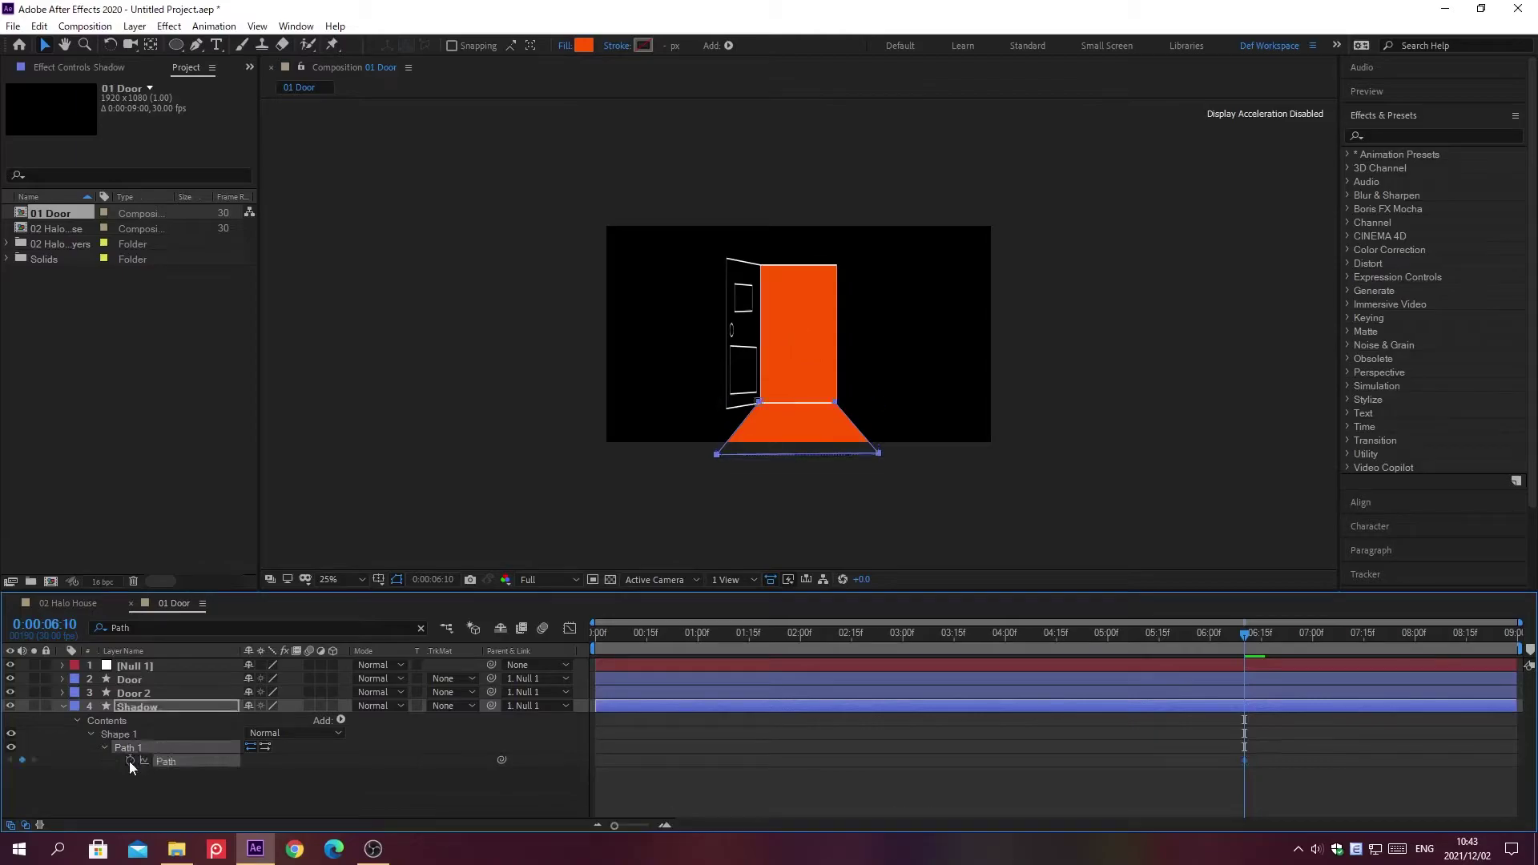
pyautogui.hotkey('alt', 'shift', 'j')
pyautogui.write('0;00;03;15')
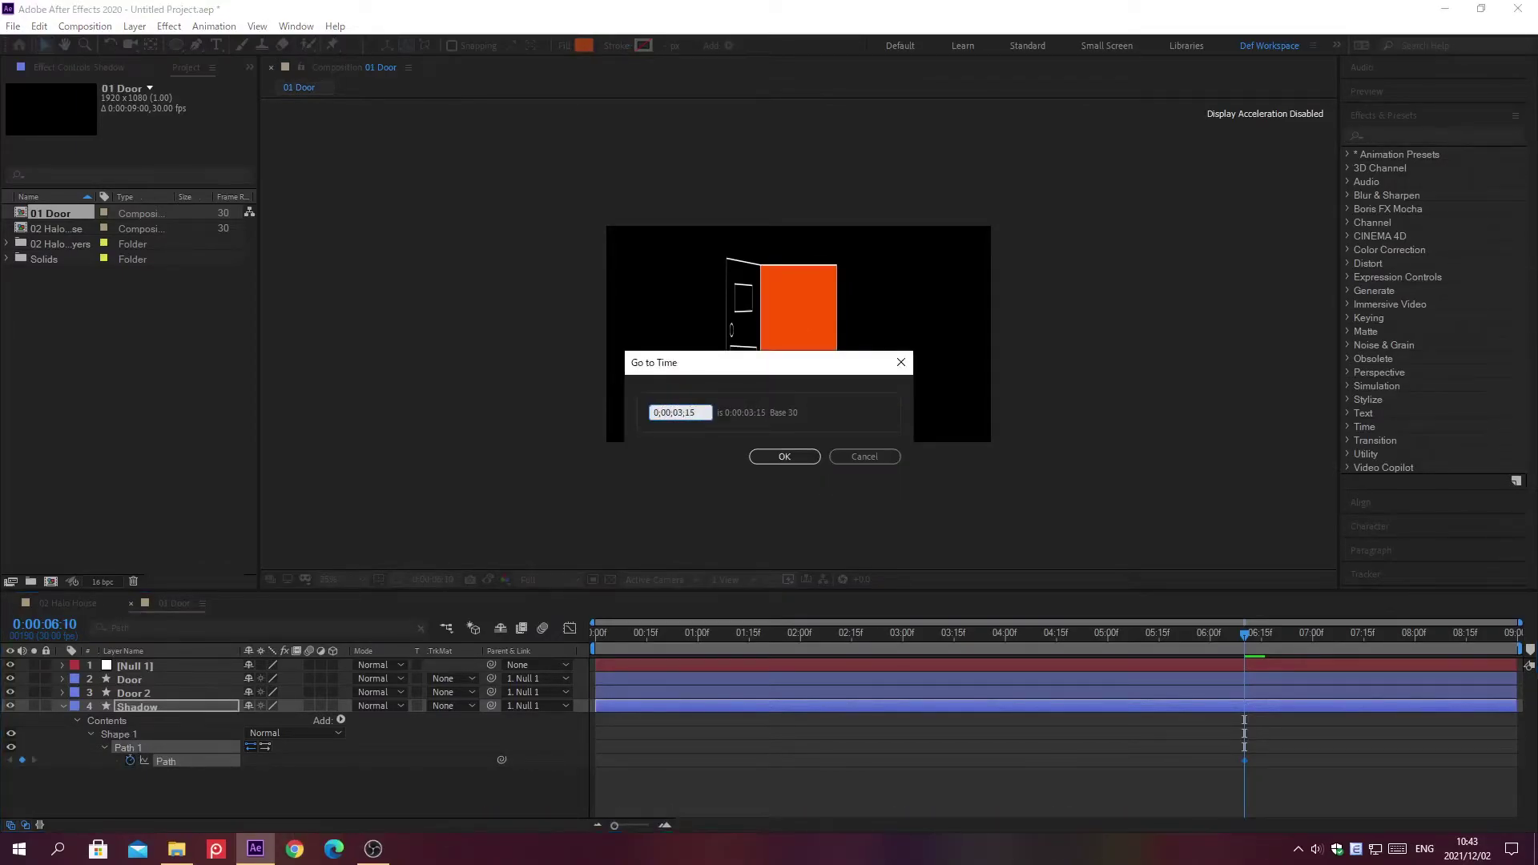
pyautogui.press('Return')
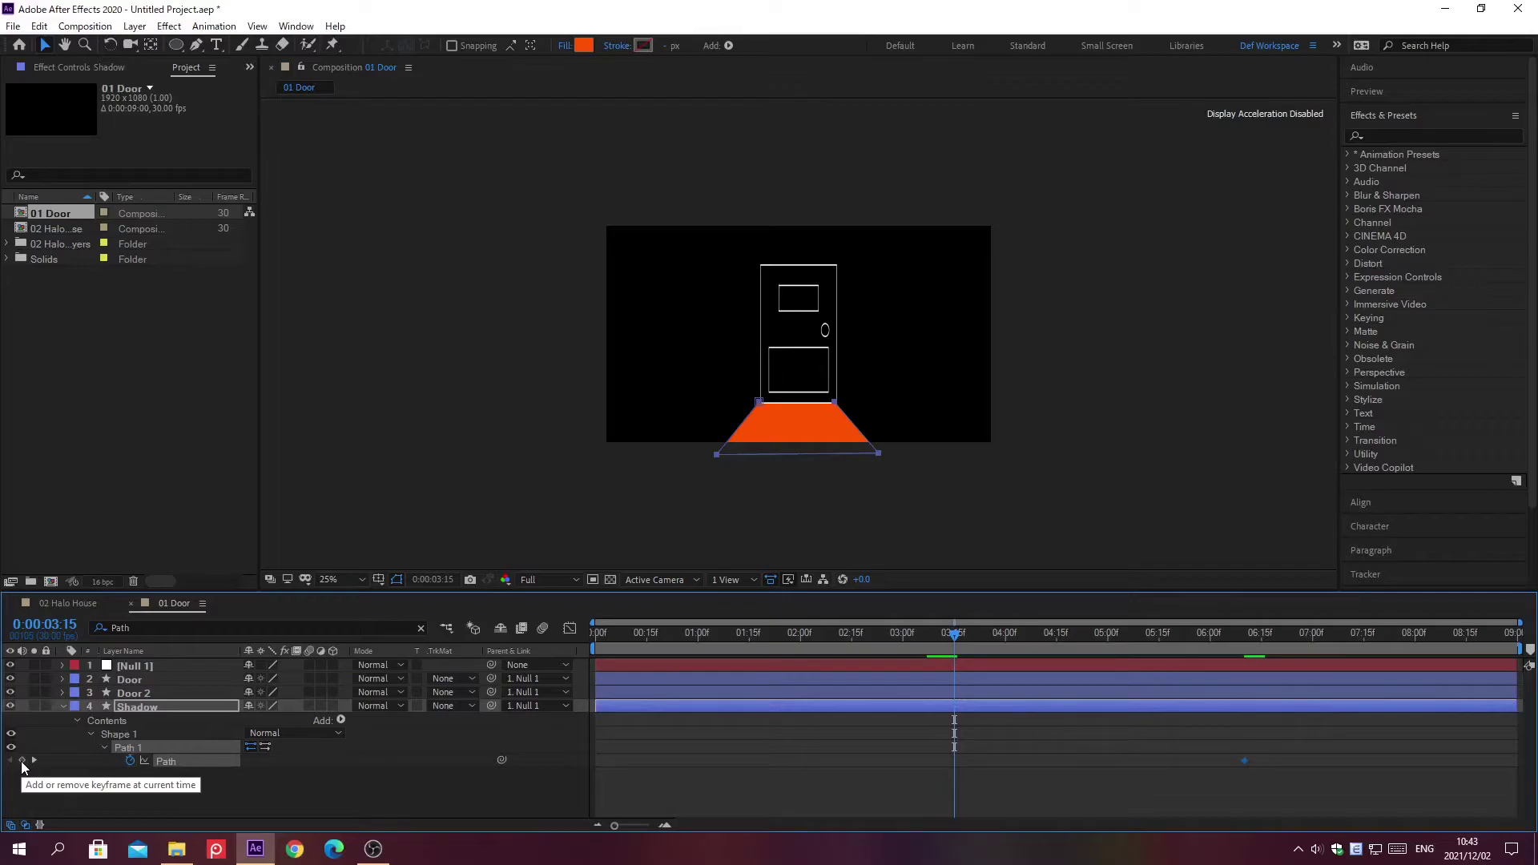
pyautogui.click(22, 760)
# At 03:15, drag Shadow's bottom corners up to the door edge, flattening it to a line.
pyautogui.hotkey('ctrl', 'f')
pyautogui.press('BackSpace')
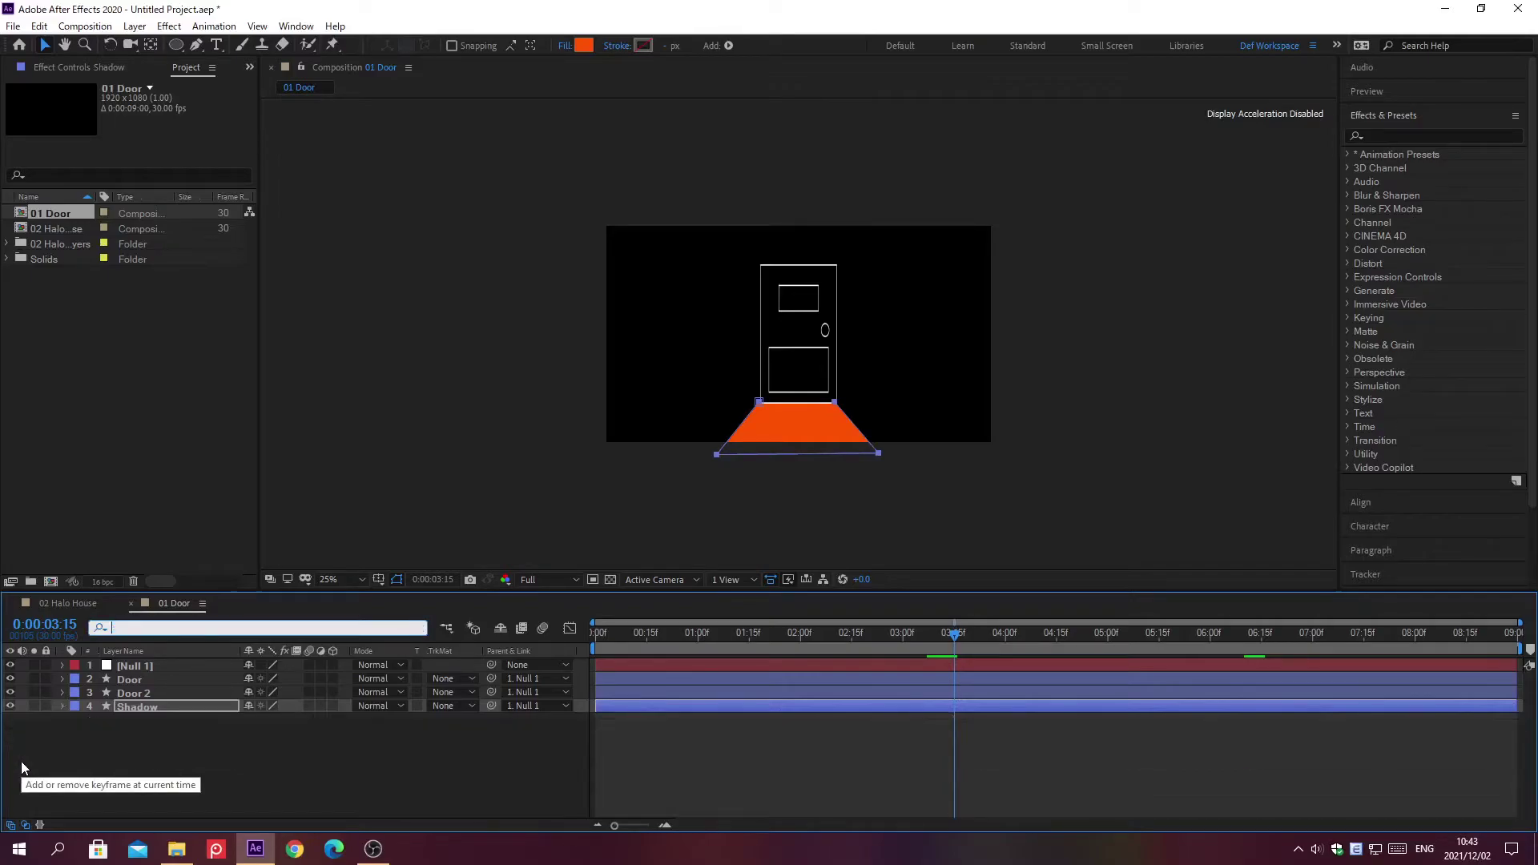
pyautogui.press('Return')
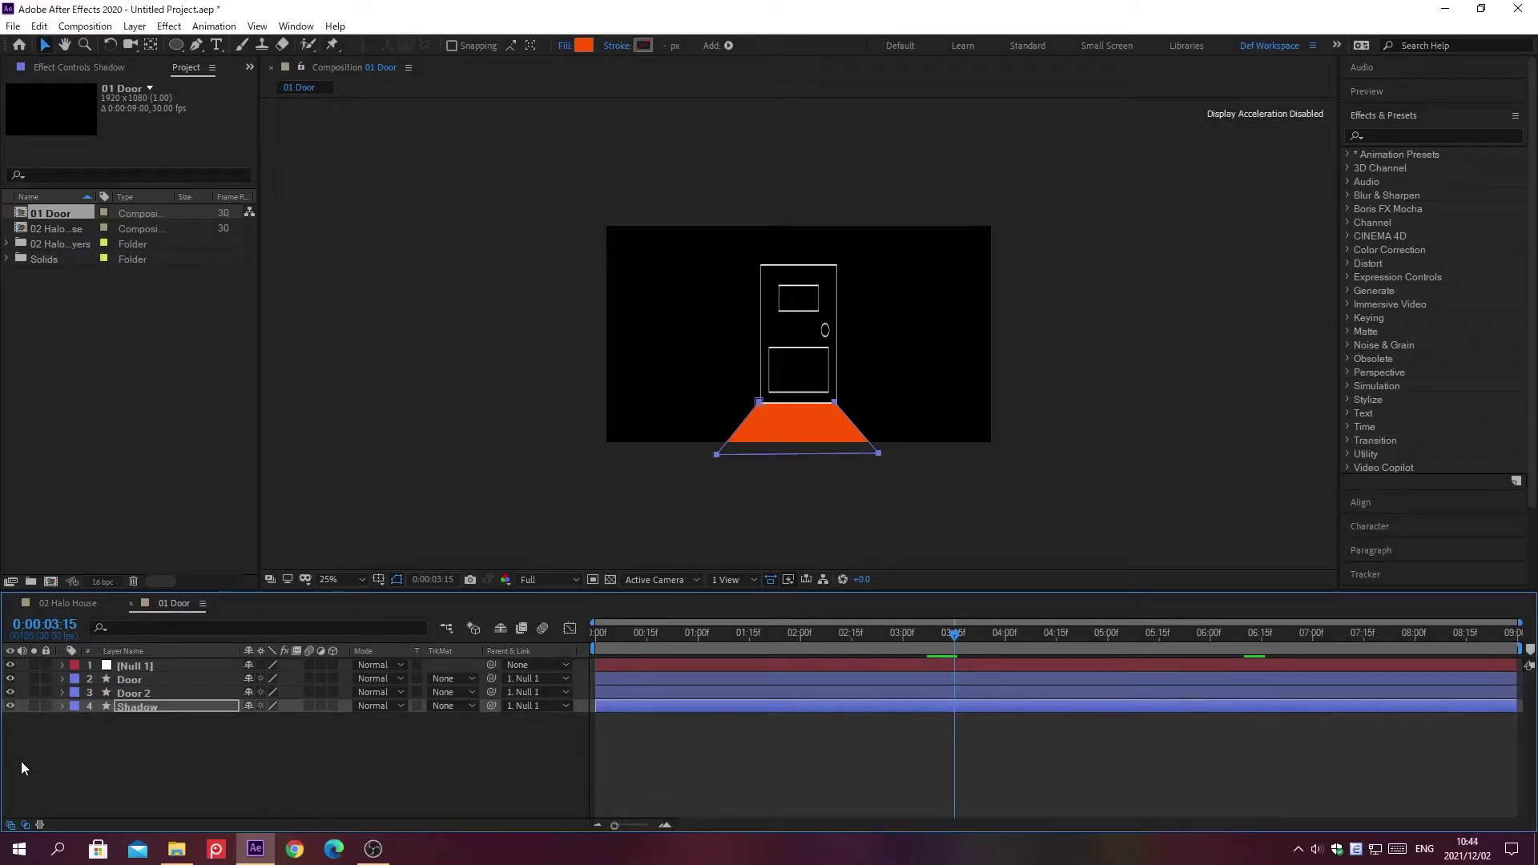
pyautogui.press('u')
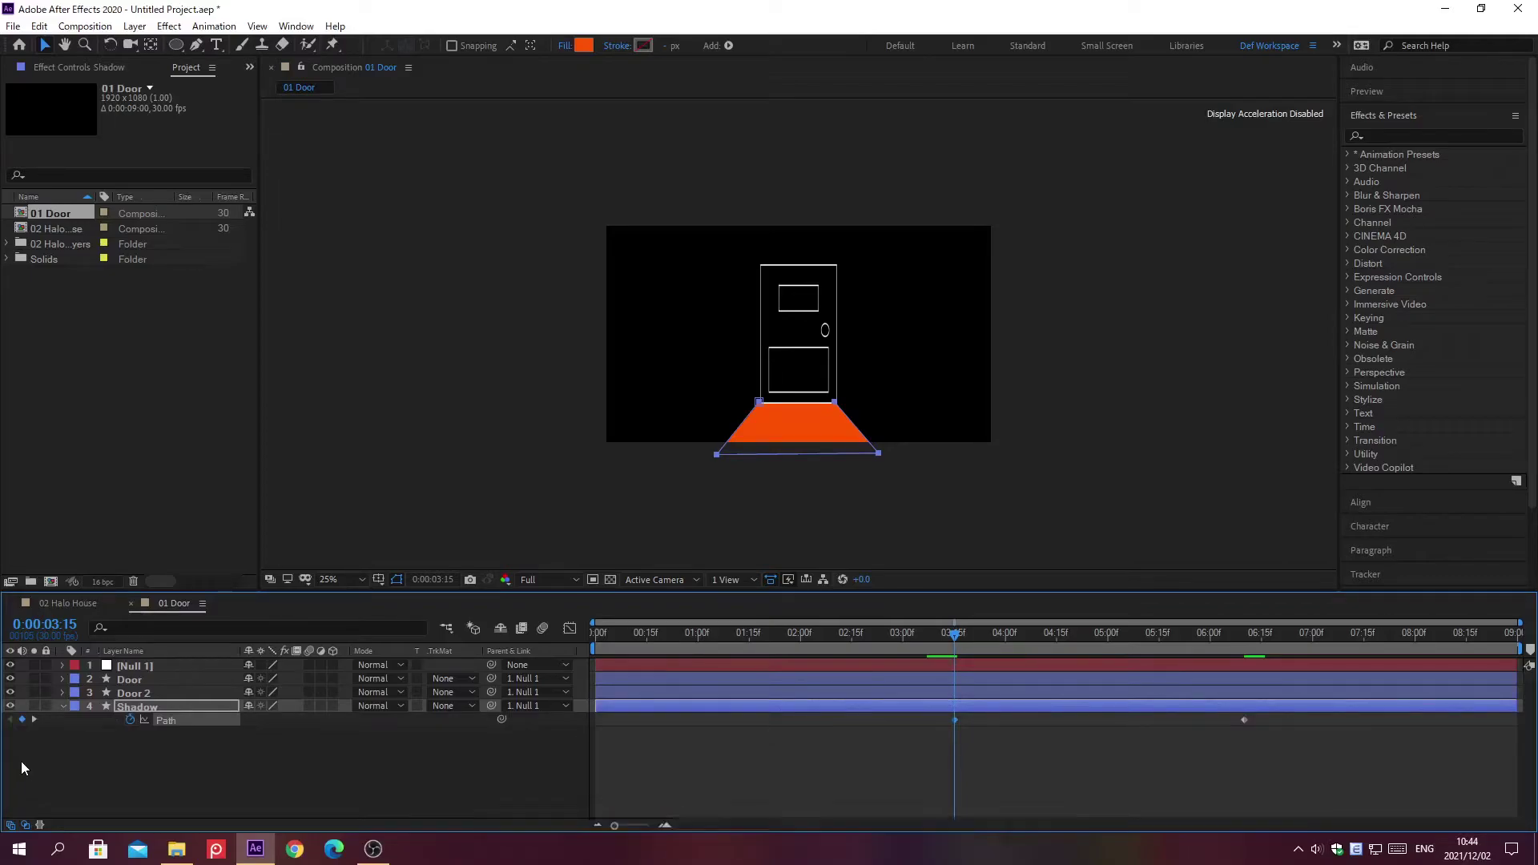
pyautogui.press('g')
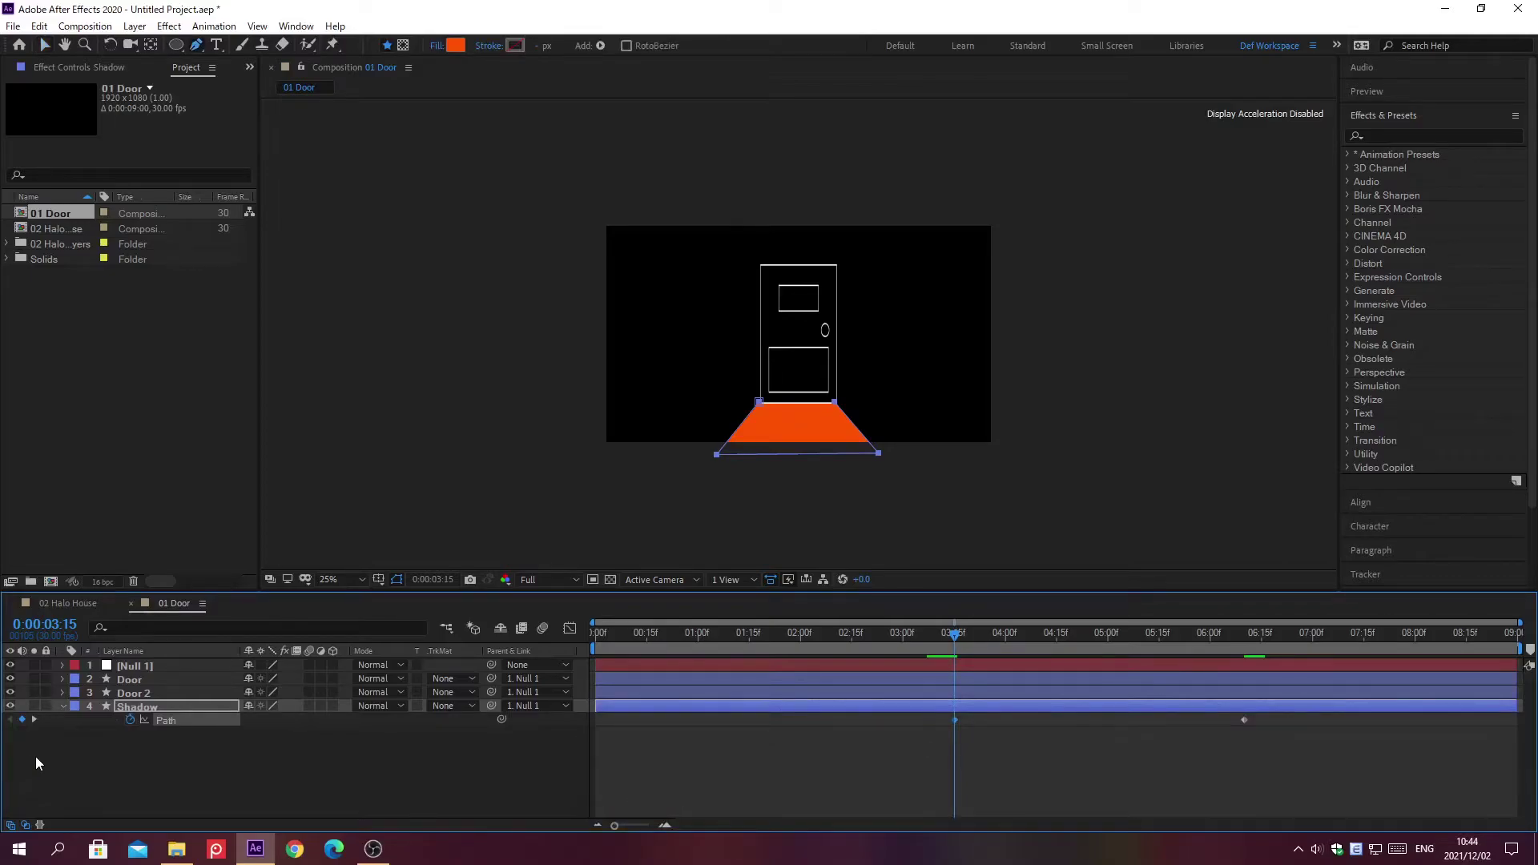
pyautogui.click(199, 706)
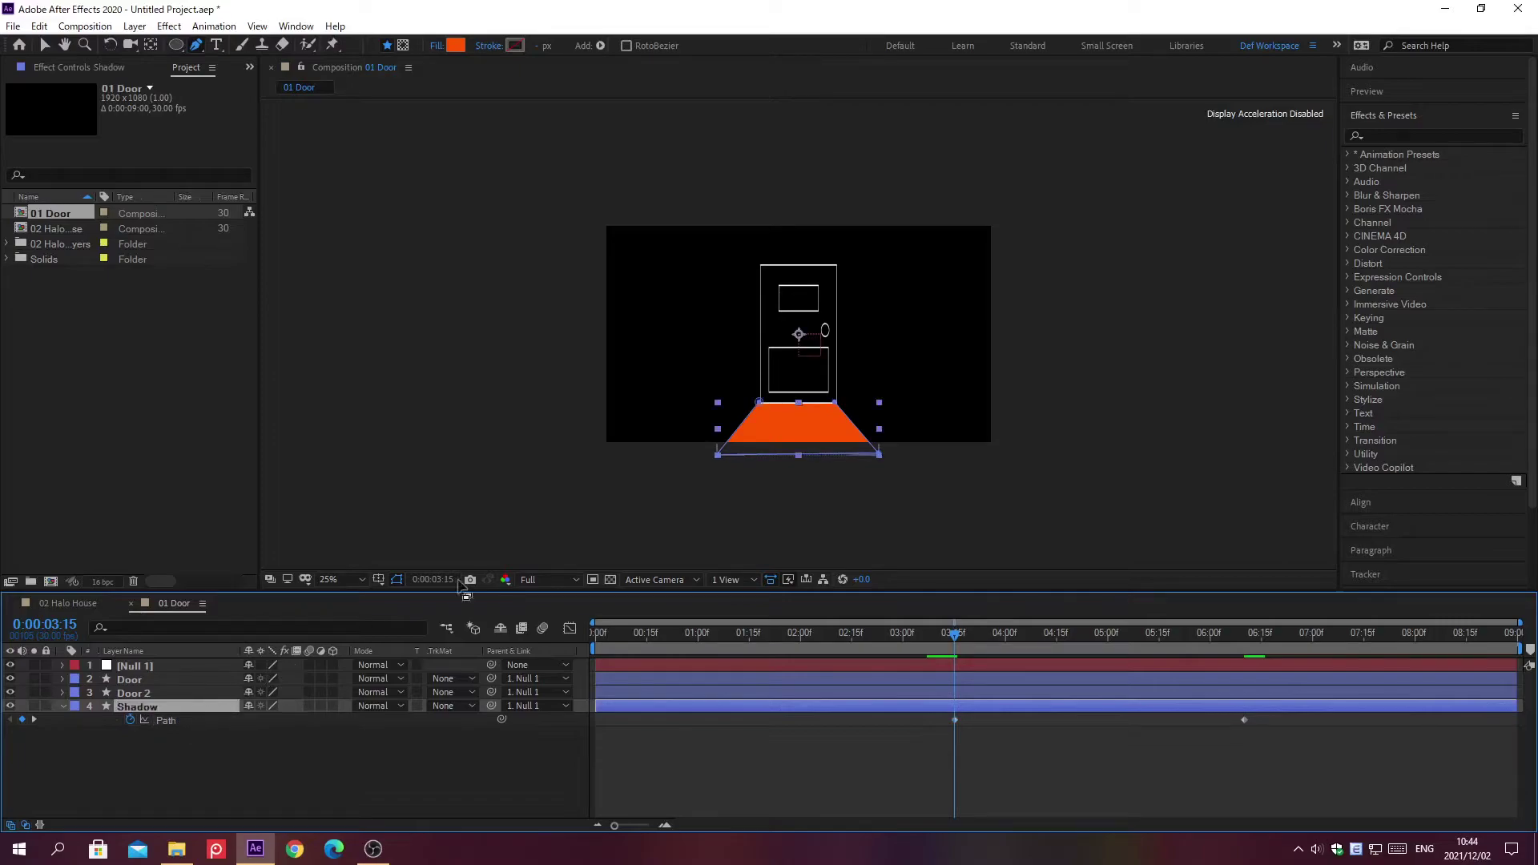
pyautogui.click(717, 456)
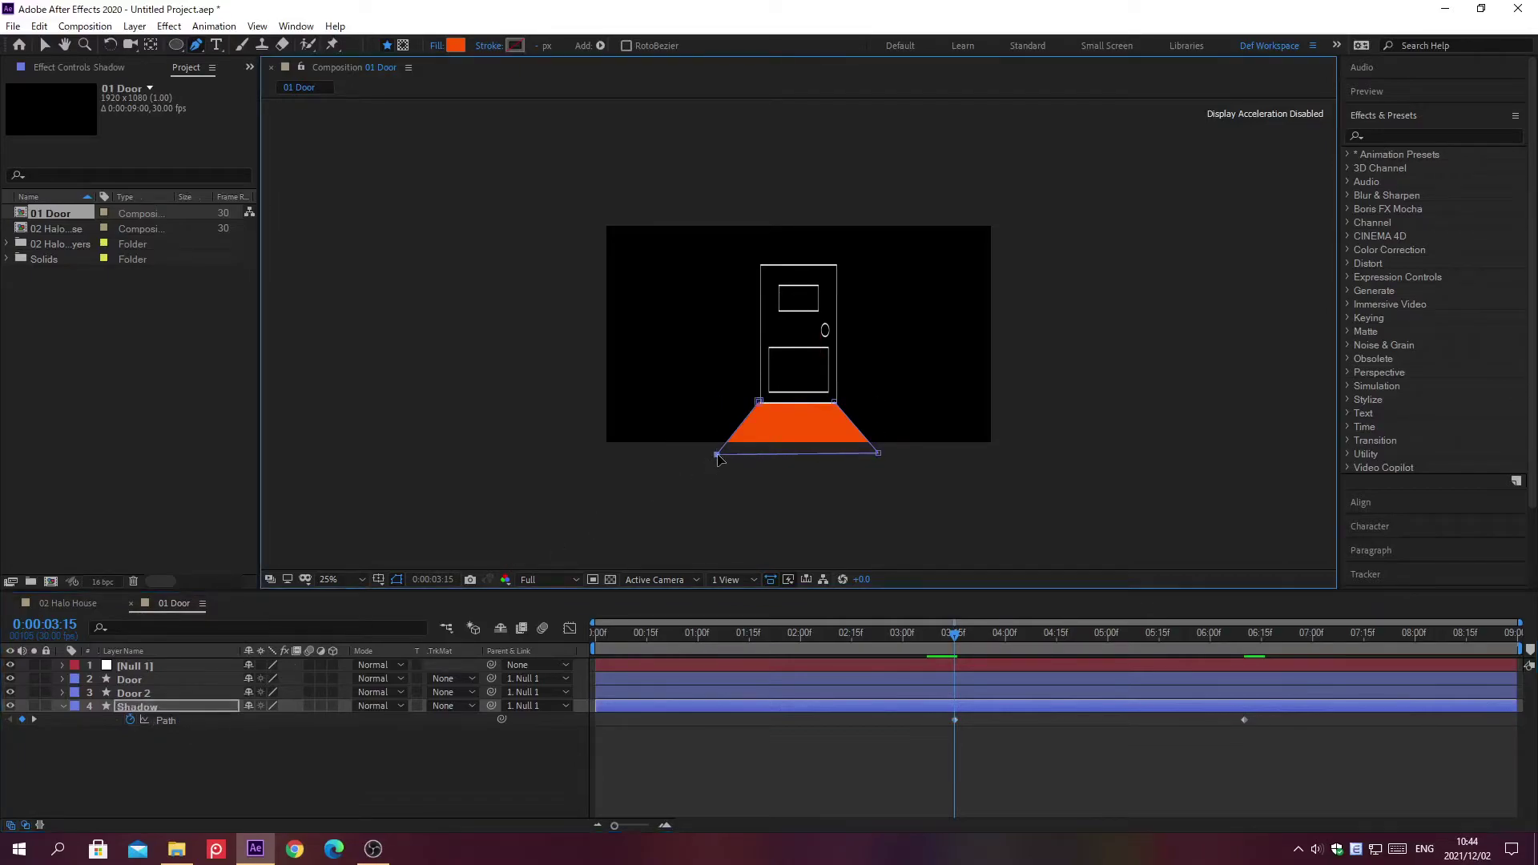
pyautogui.moveTo(718, 459); pyautogui.dragTo(819, 401)
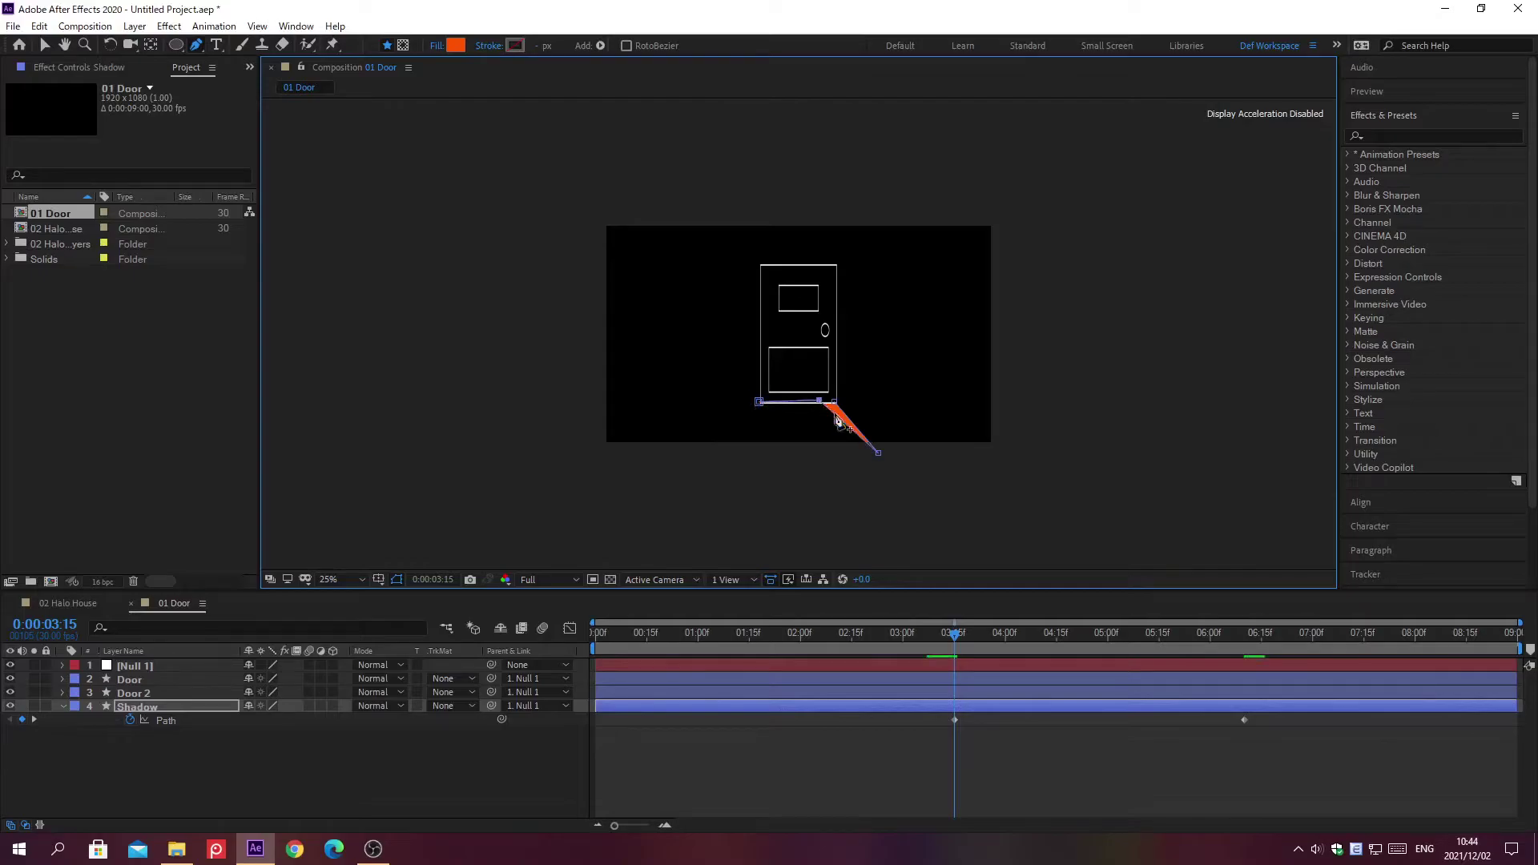
pyautogui.moveTo(878, 453); pyautogui.dragTo(854, 404)
# At 0;00;04;00, stretch the shadow's right corner out under the door and shift its bottom vertex.
pyautogui.press('.')
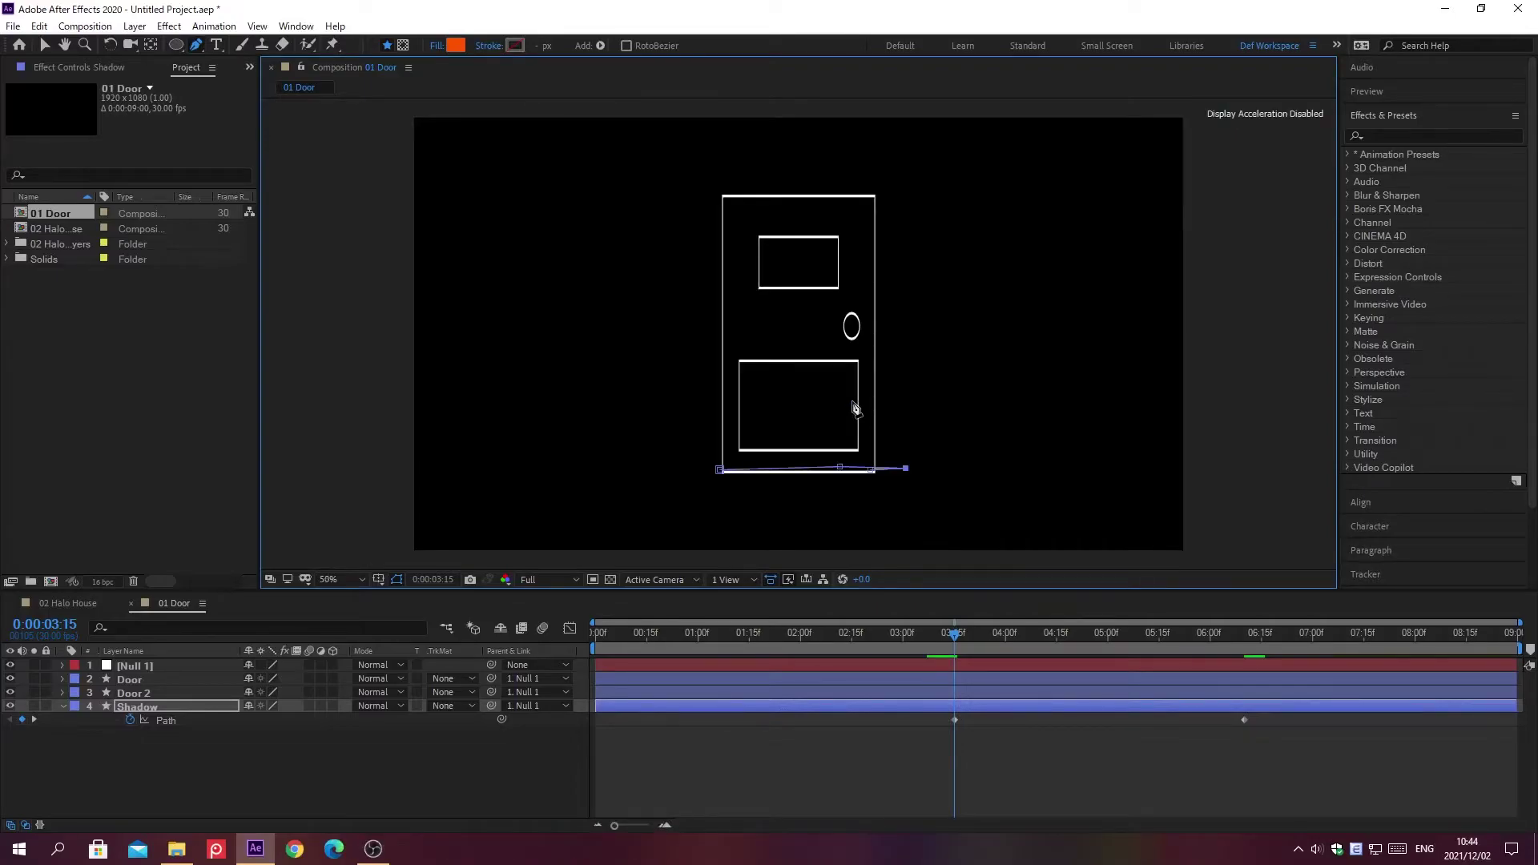
pyautogui.hotkey('alt', 'shift', 'j')
pyautogui.write('0;00;04;00')
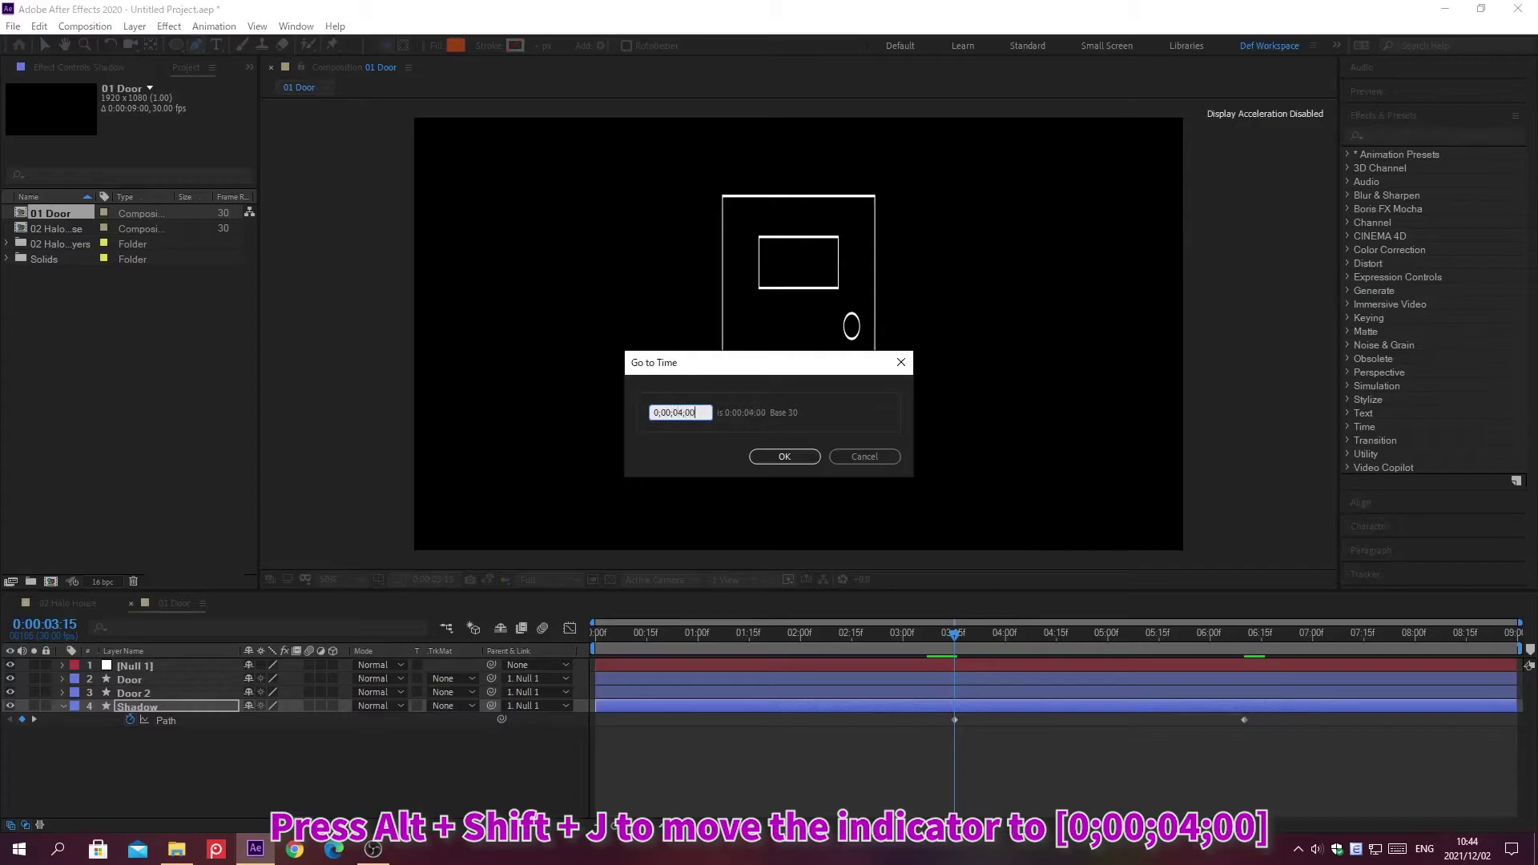
pyautogui.press('Return')
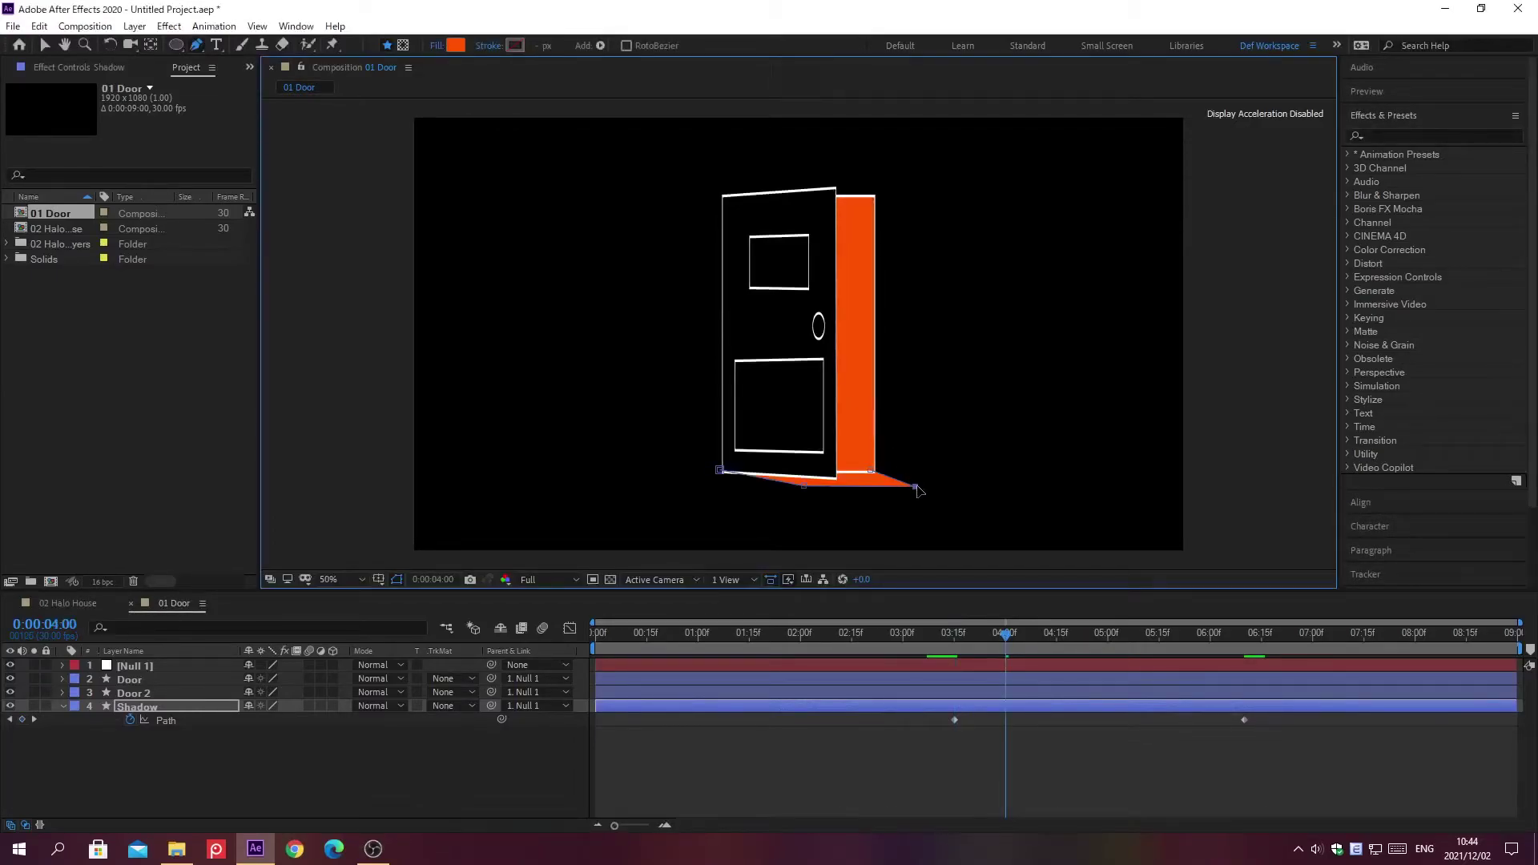
pyautogui.moveTo(917, 487); pyautogui.dragTo(950, 555)
pyautogui.moveTo(804, 485); pyautogui.dragTo(820, 485)
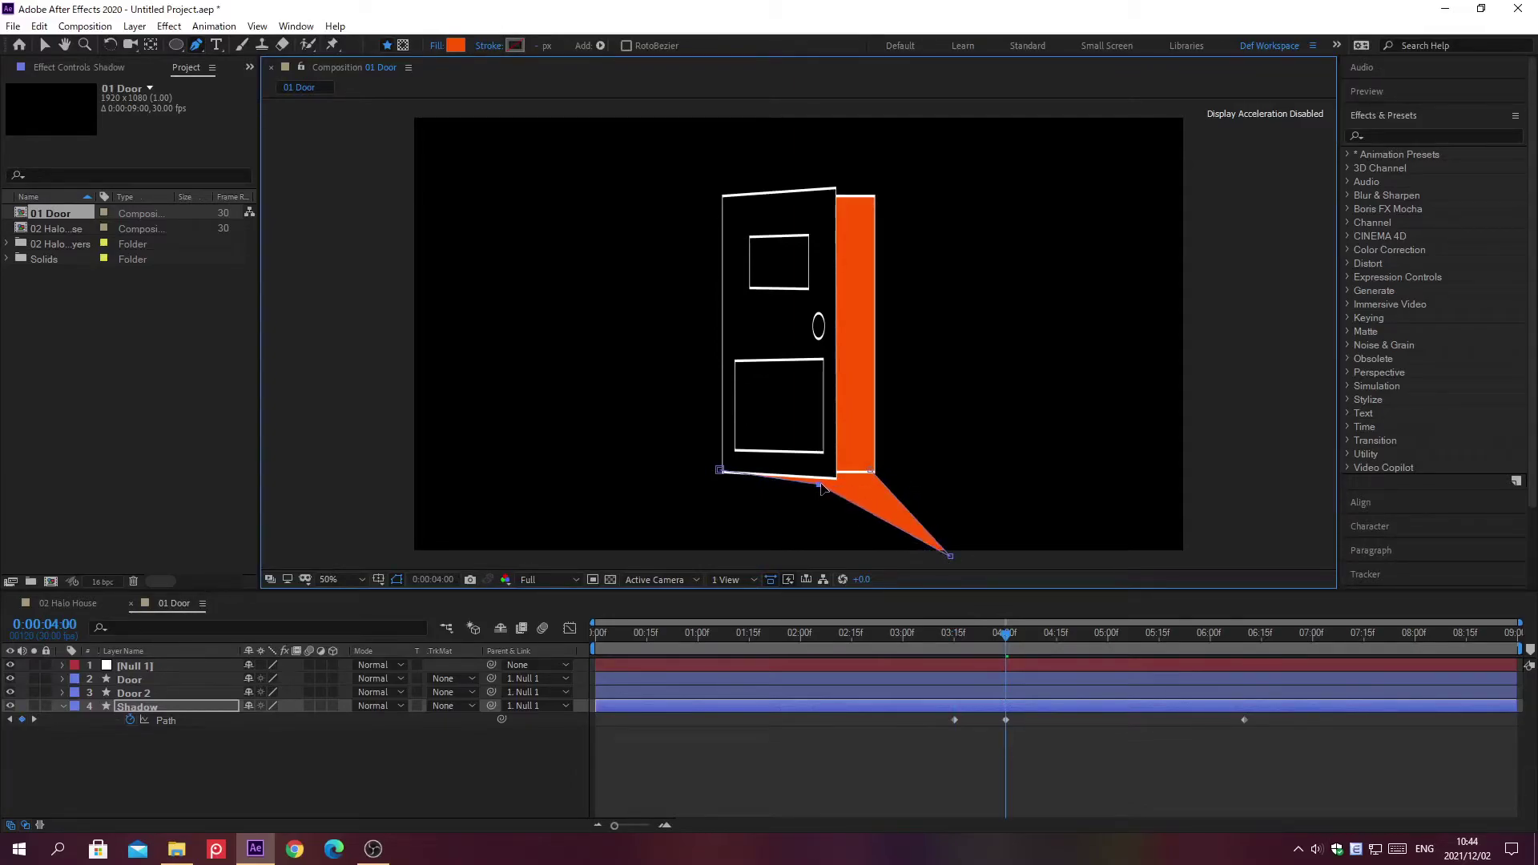
# At 0;00;04;15, stretch the shadow's bottom corner farther down-right.
pyautogui.hotkey('alt', 'shift', 'j')
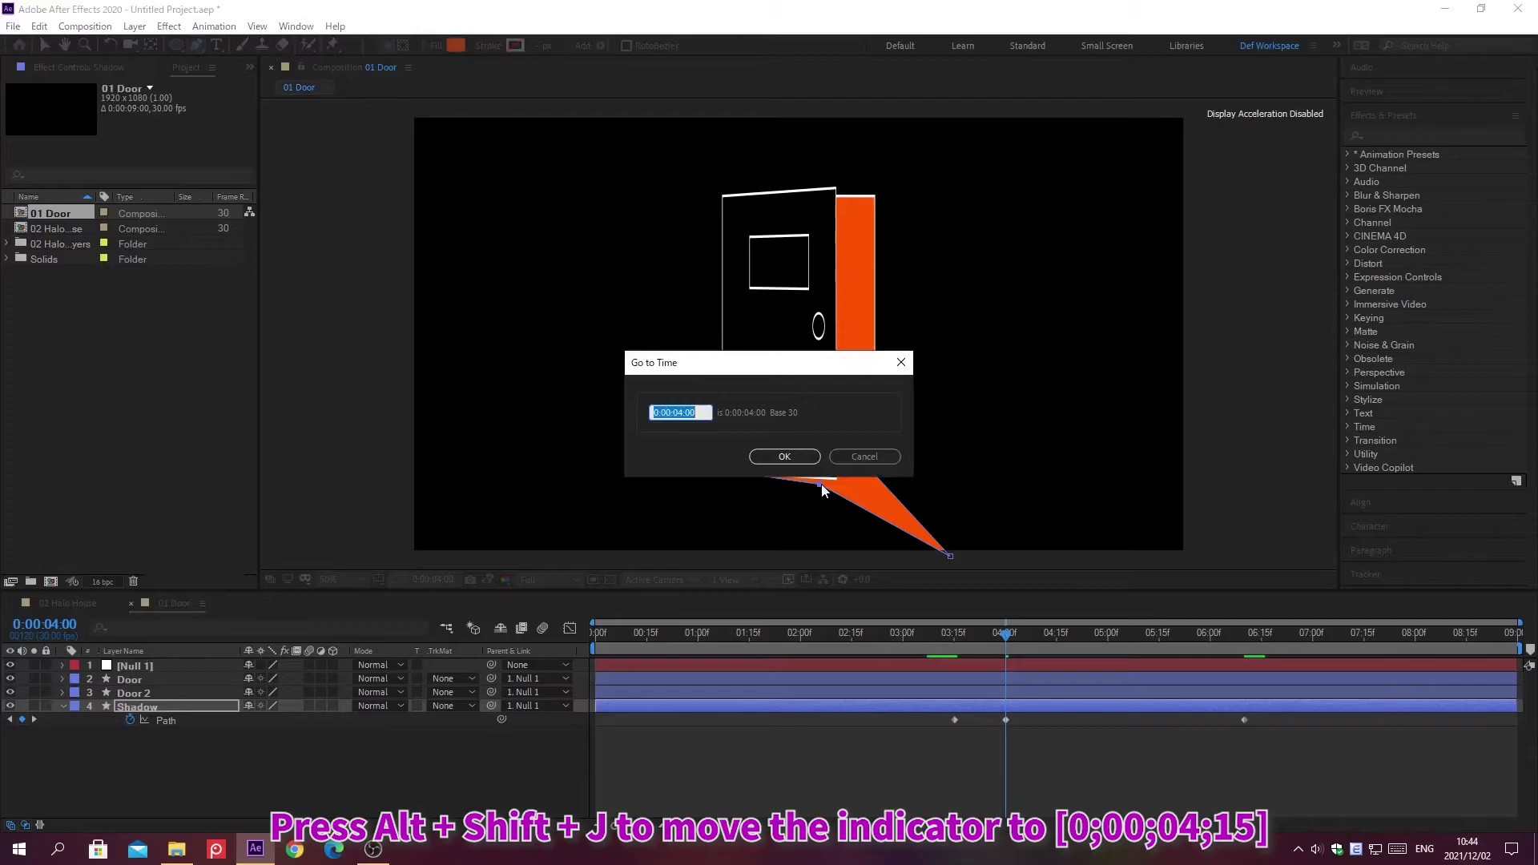
pyautogui.write('0;00;04;15')
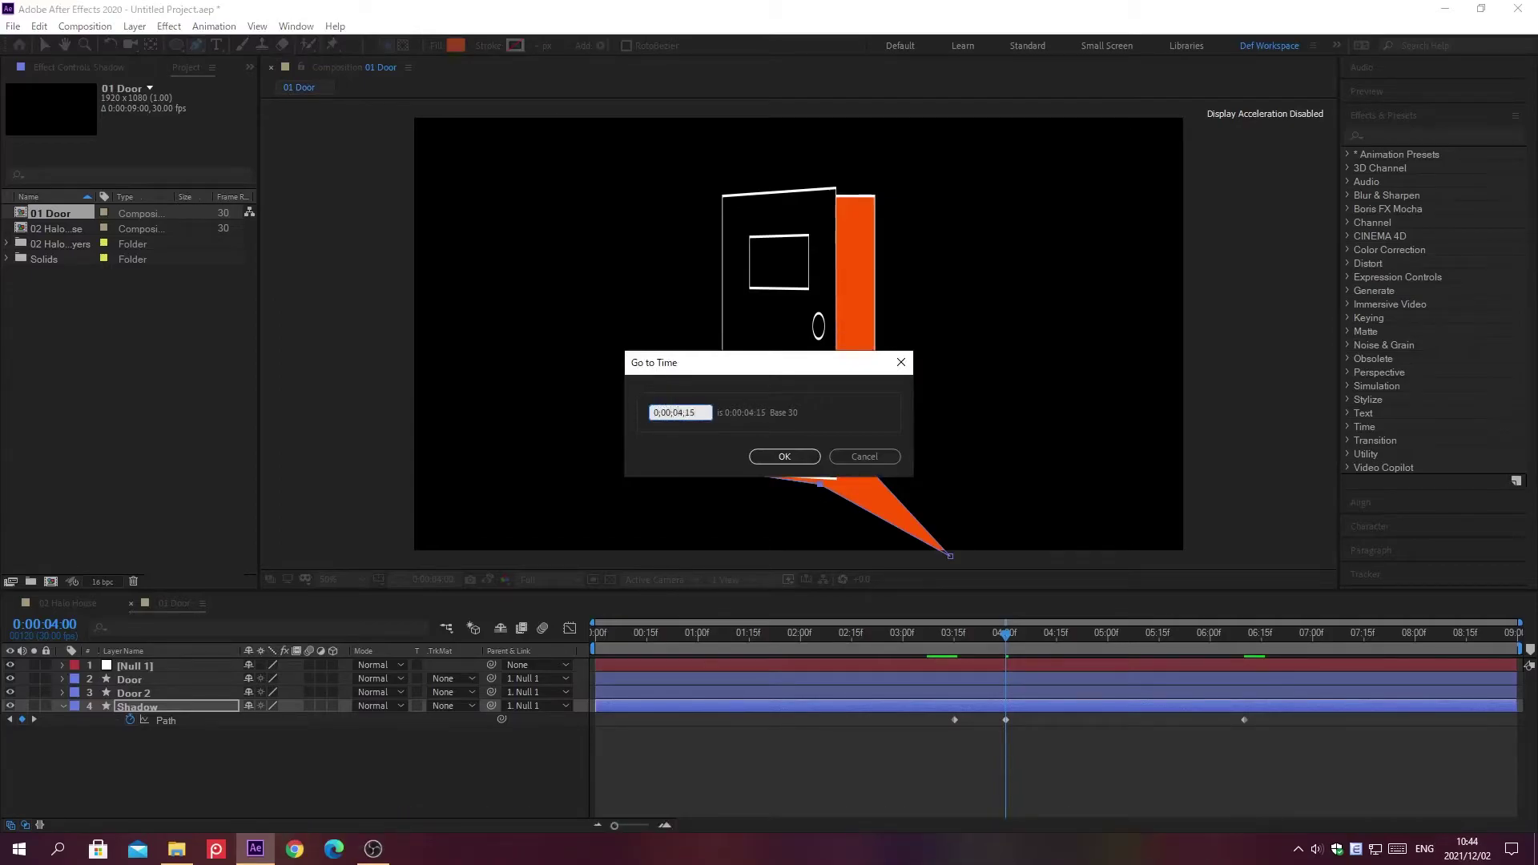
pyautogui.press('Return')
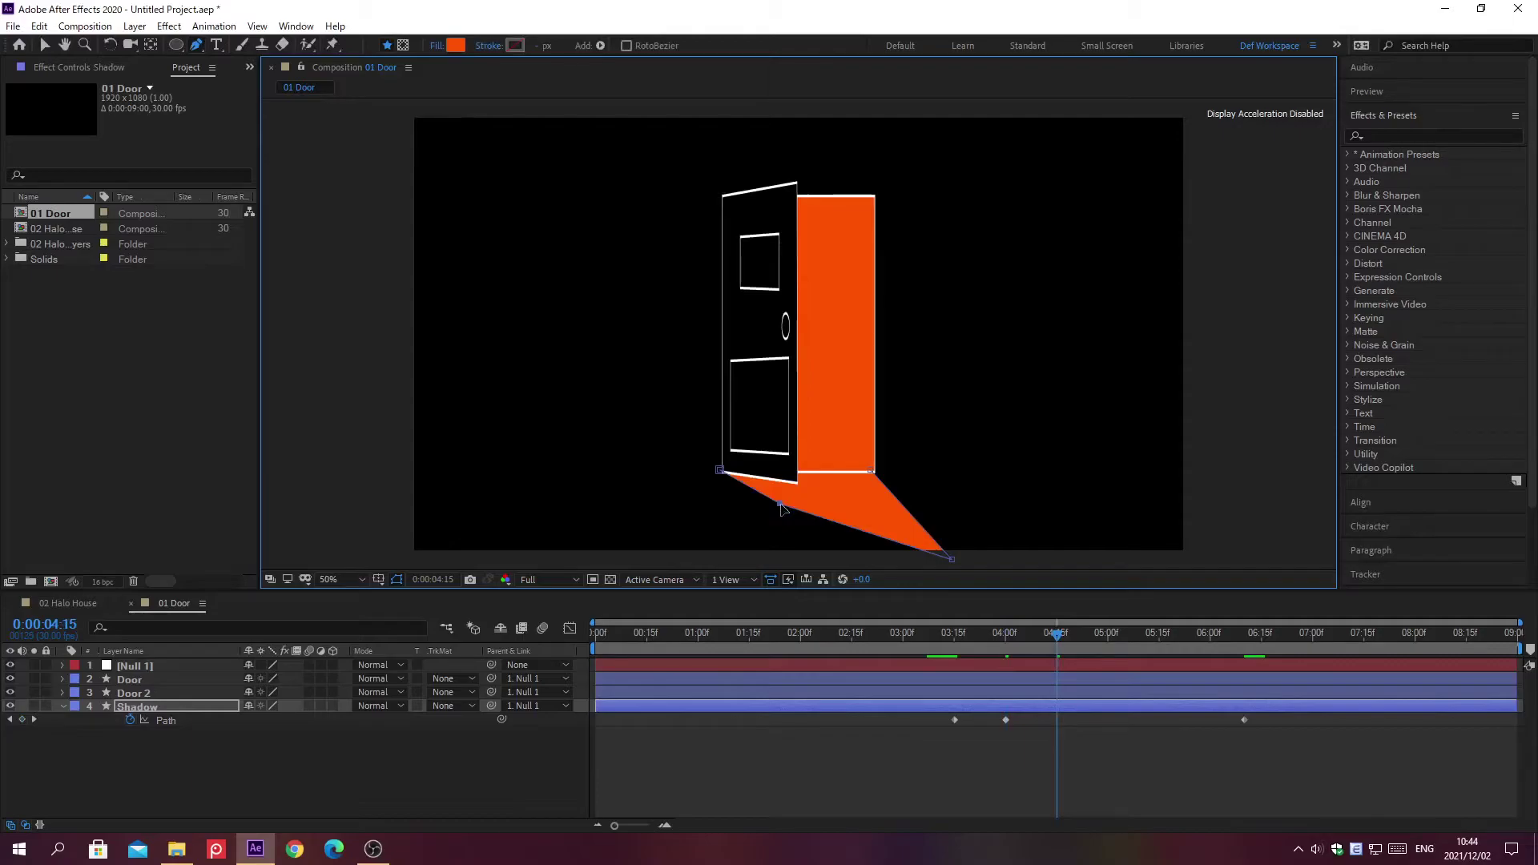
pyautogui.moveTo(780, 506); pyautogui.dragTo(840, 546)
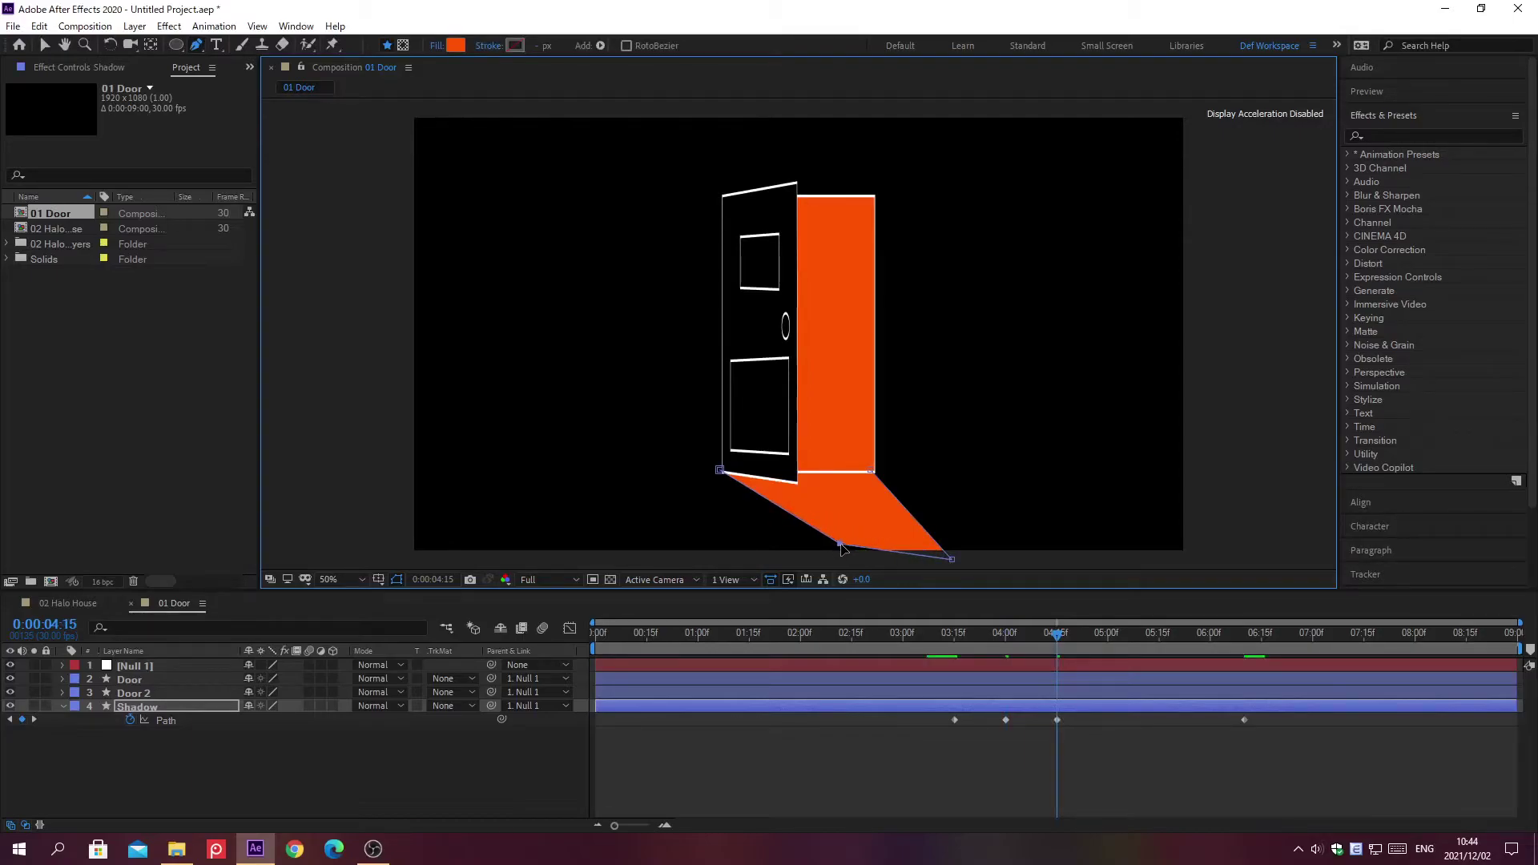
pyautogui.click(62, 706)
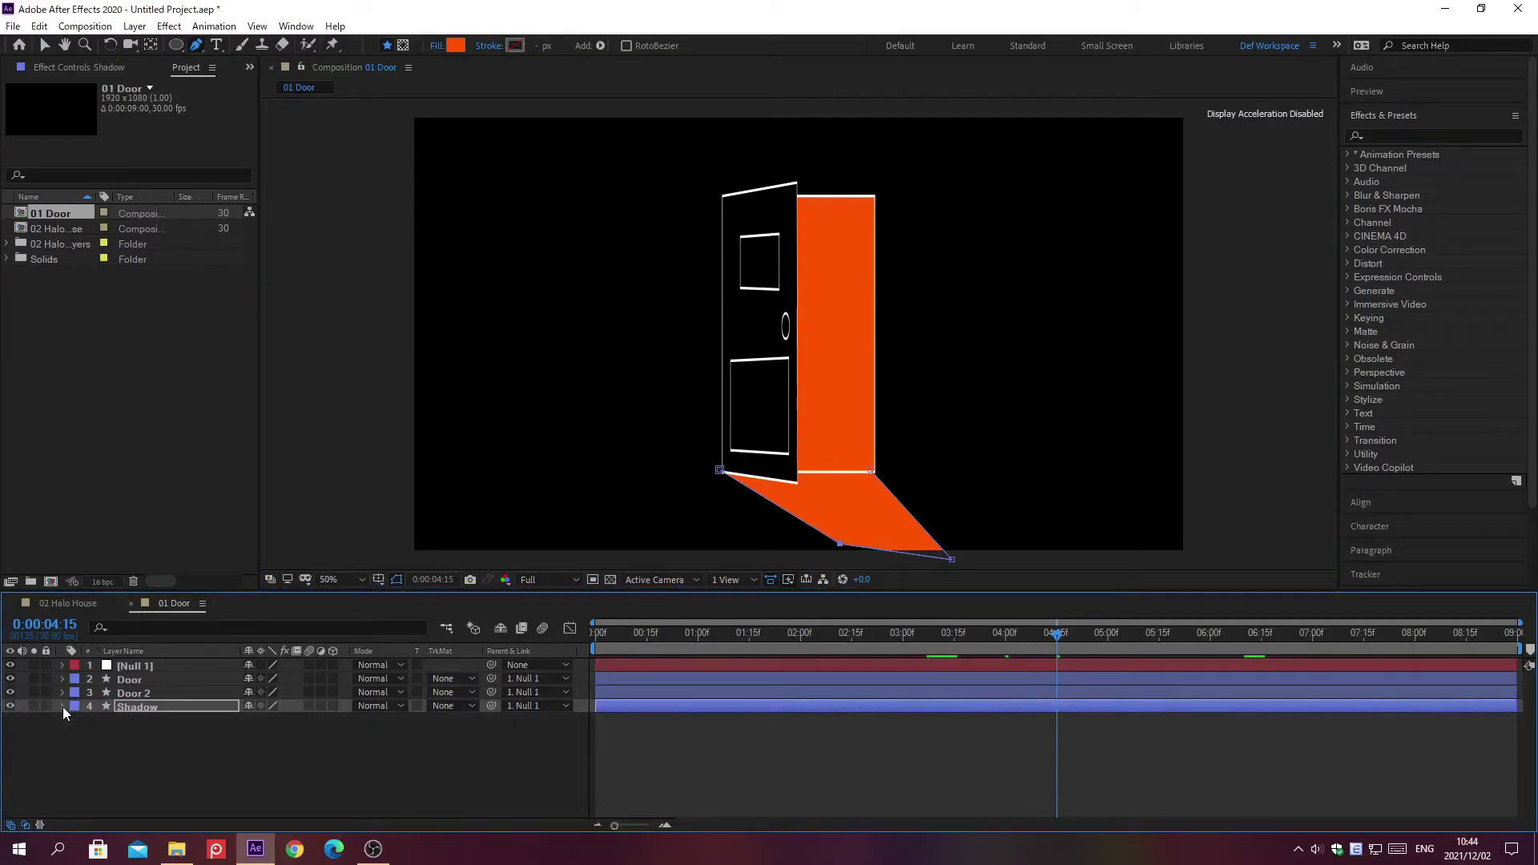
# Add the 02 Halo House comp to the 01 Door timeline, parented to Null 1.
pyautogui.press('v')
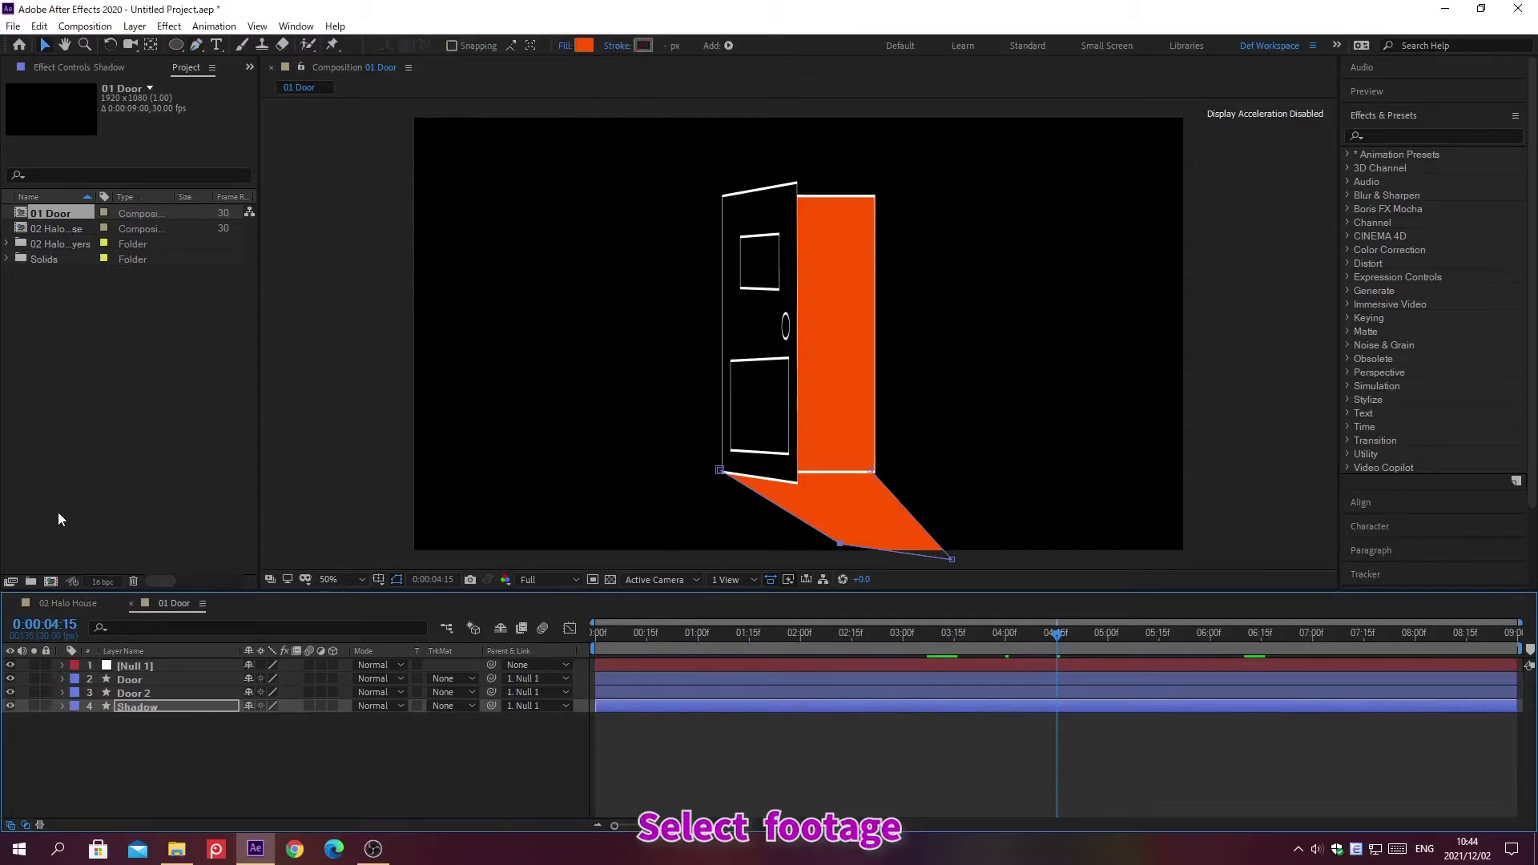
pyautogui.click(51, 228)
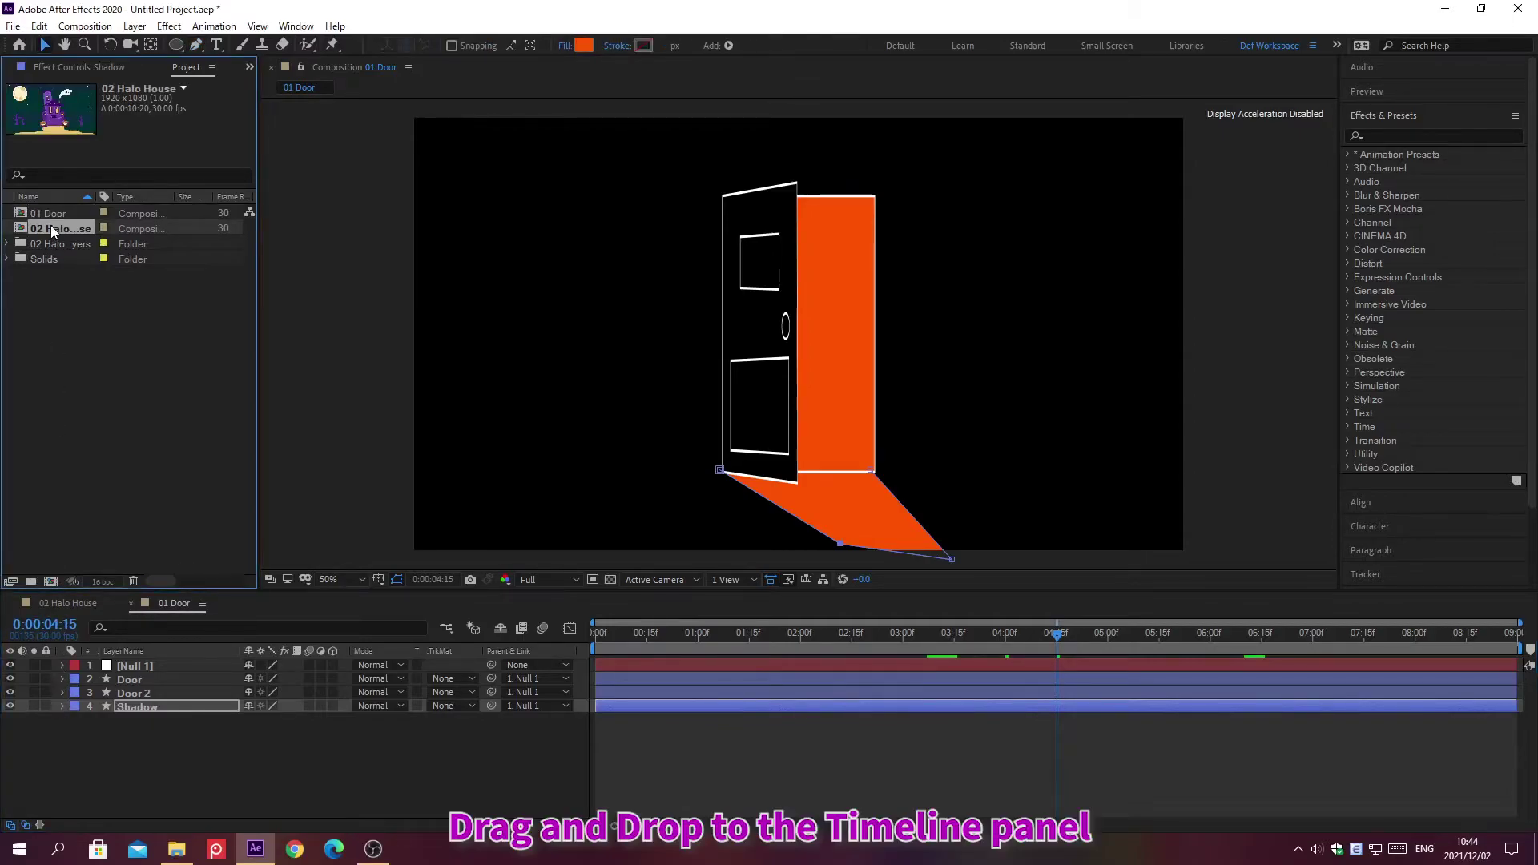
pyautogui.moveTo(52, 228); pyautogui.dragTo(160, 743)
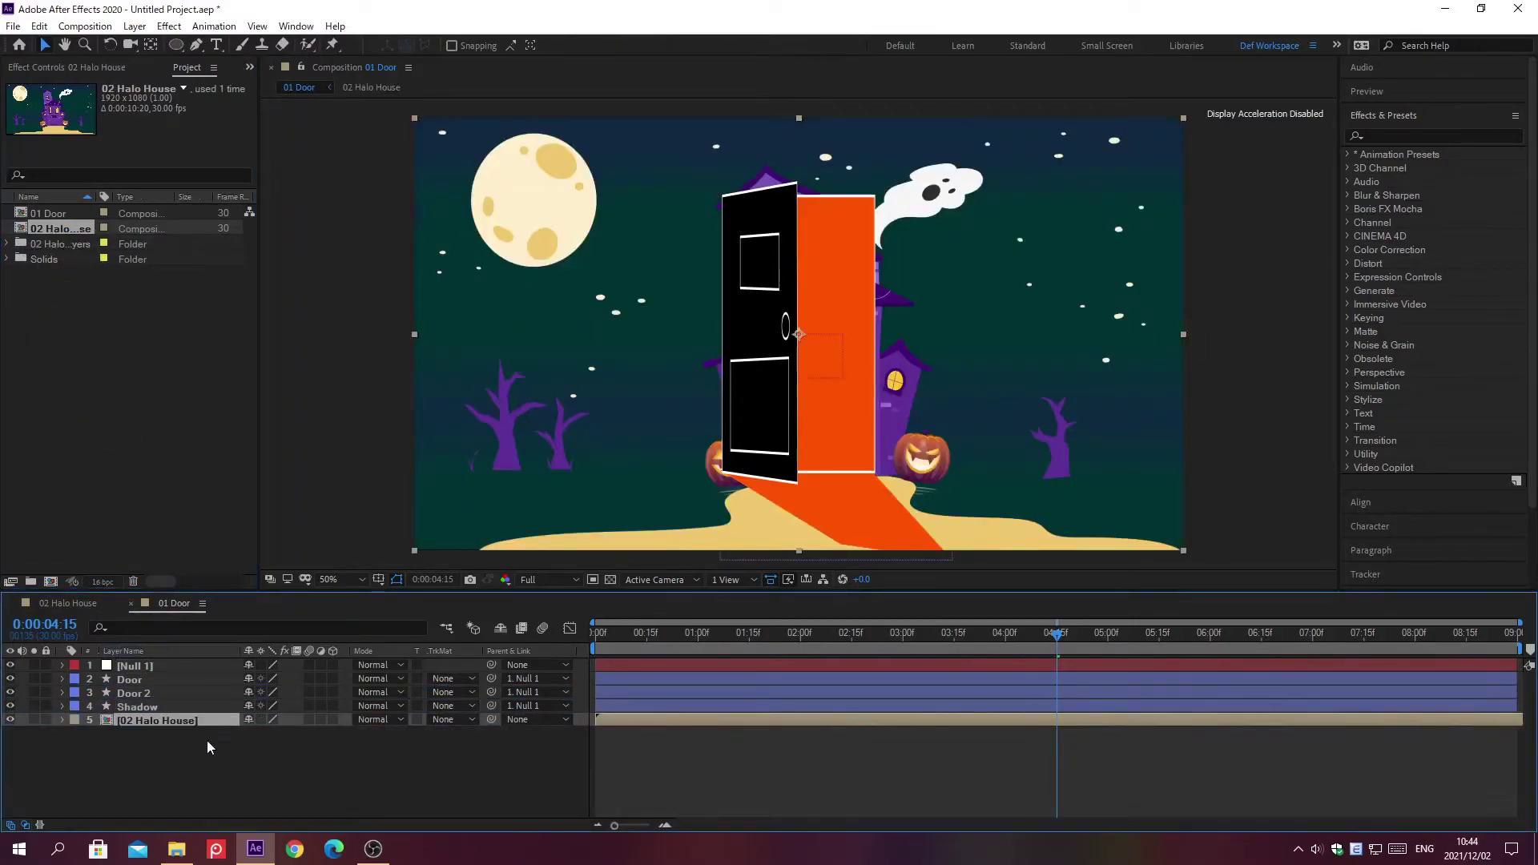
pyautogui.click(529, 720)
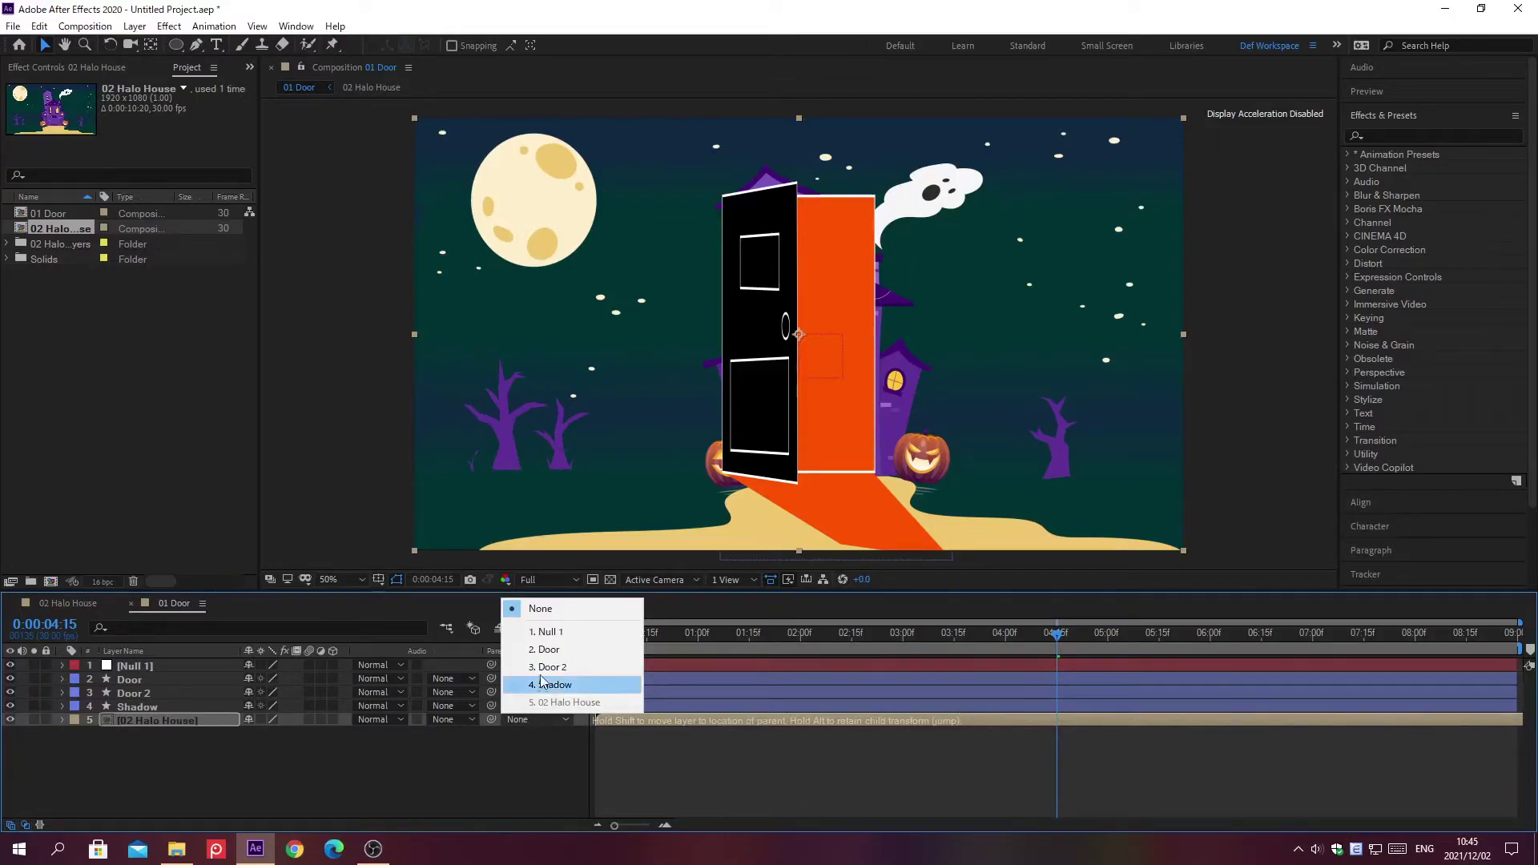
pyautogui.click(549, 631)
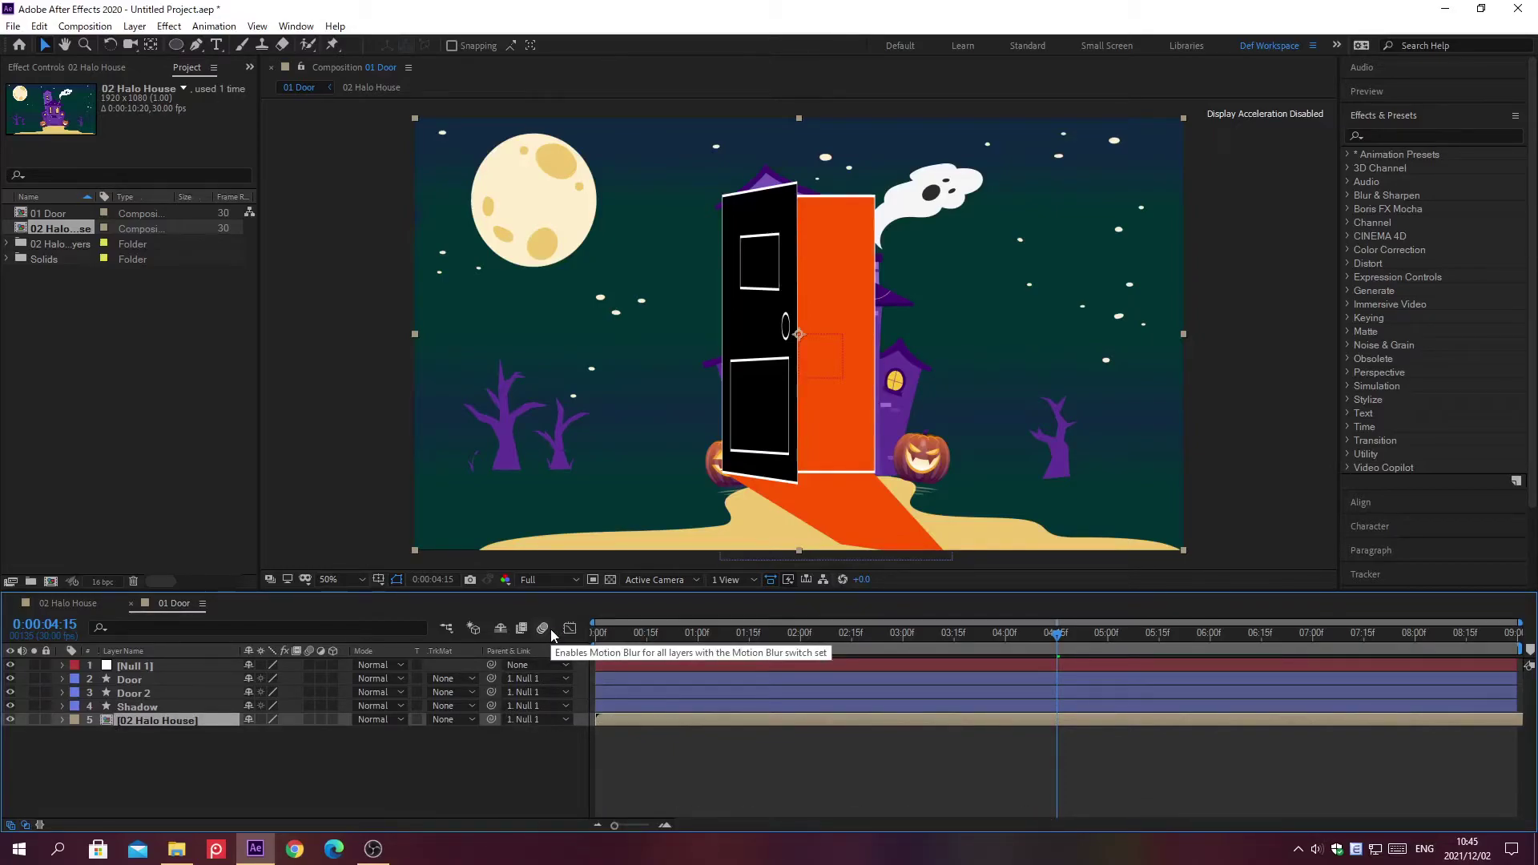
# Scale the house layer to 500% and set its position to -286, -1327.
pyautogui.press('s')
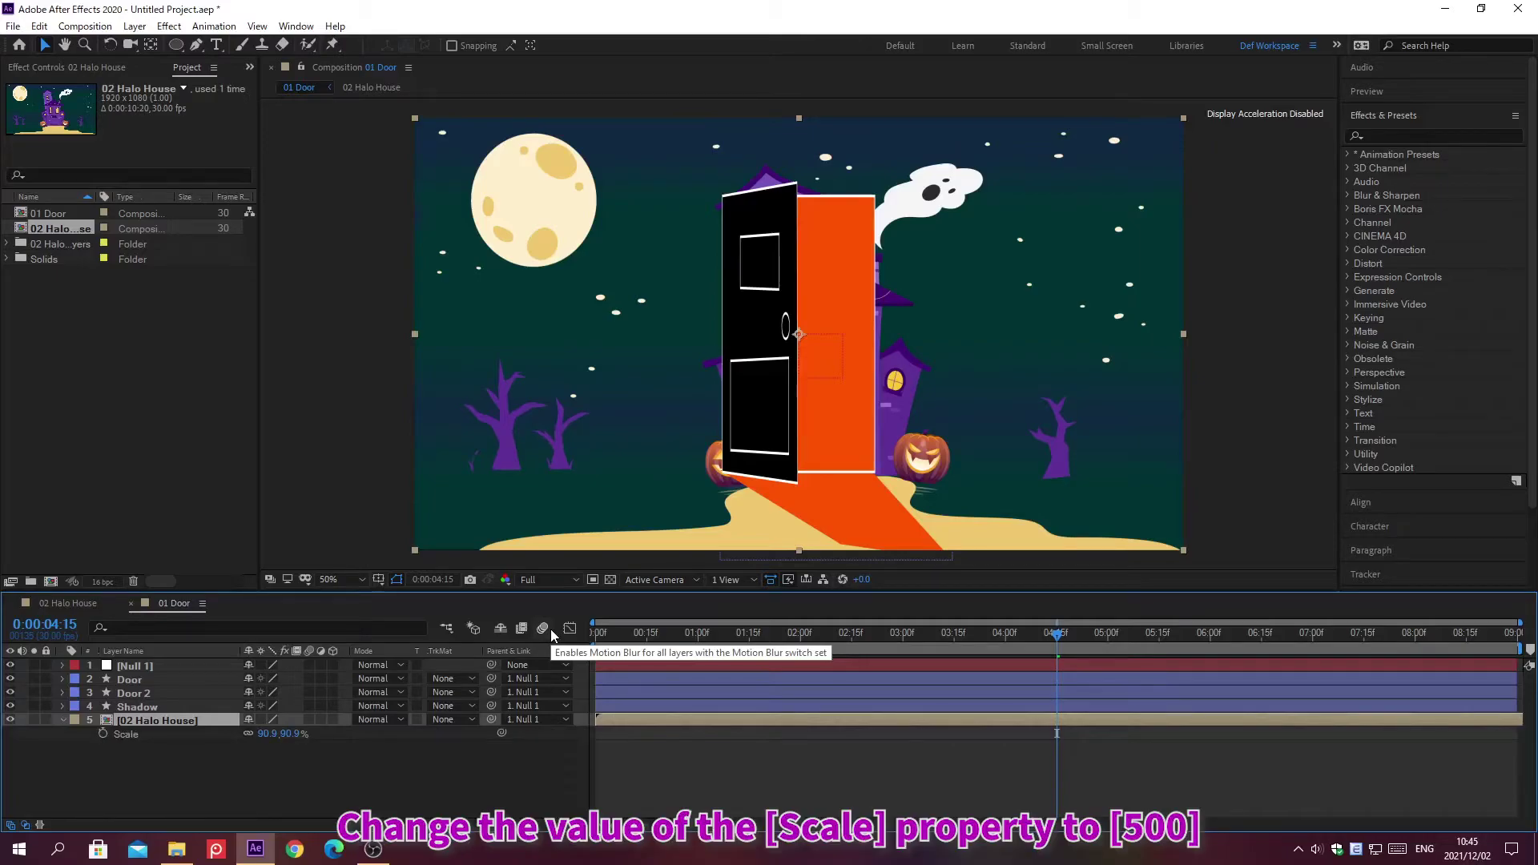
pyautogui.click(264, 734)
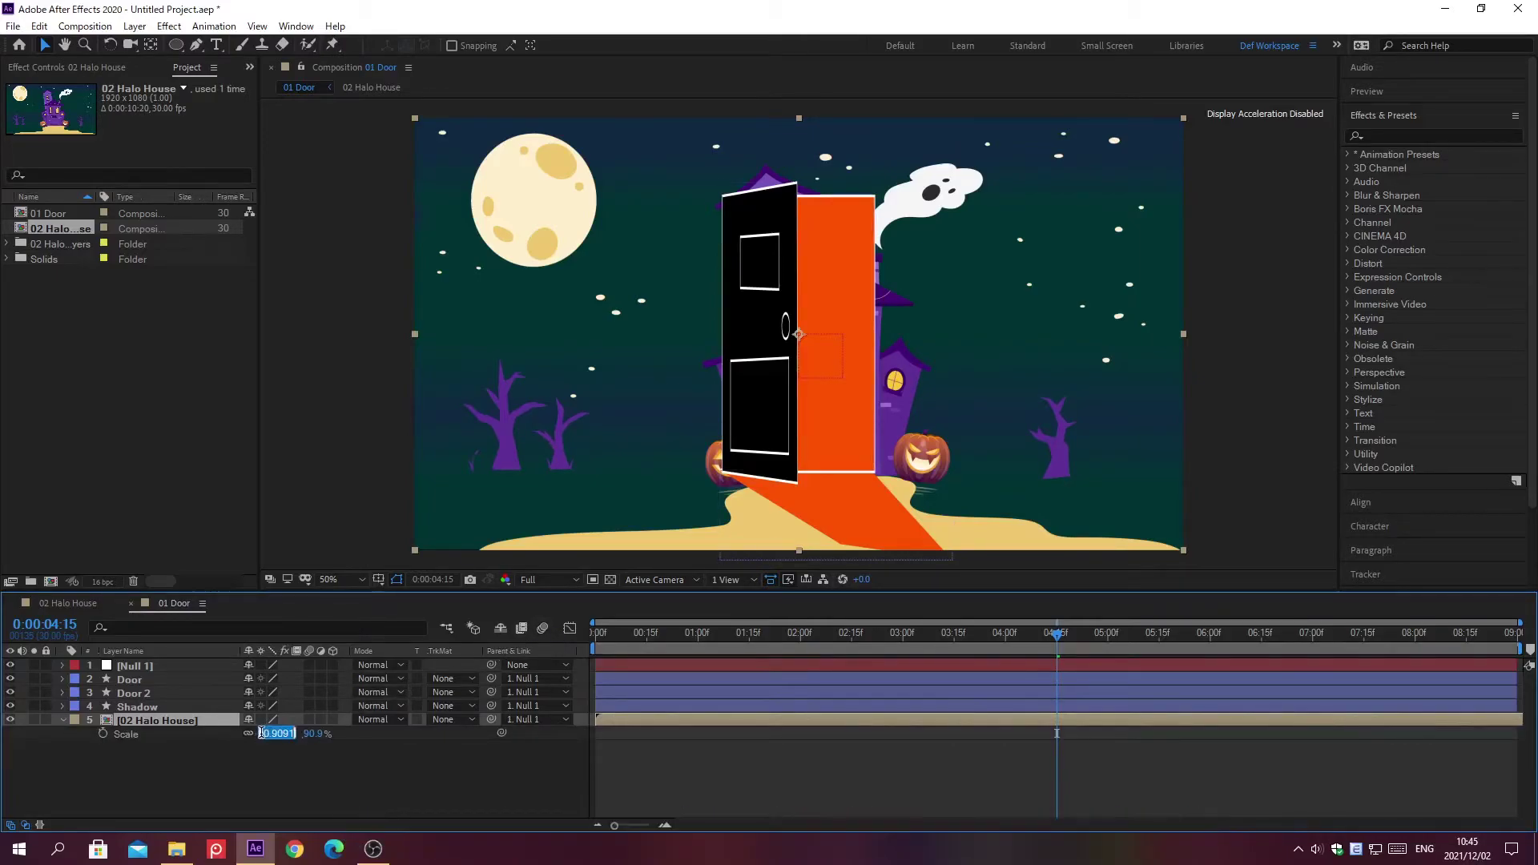
pyautogui.write('500')
pyautogui.press('Return')
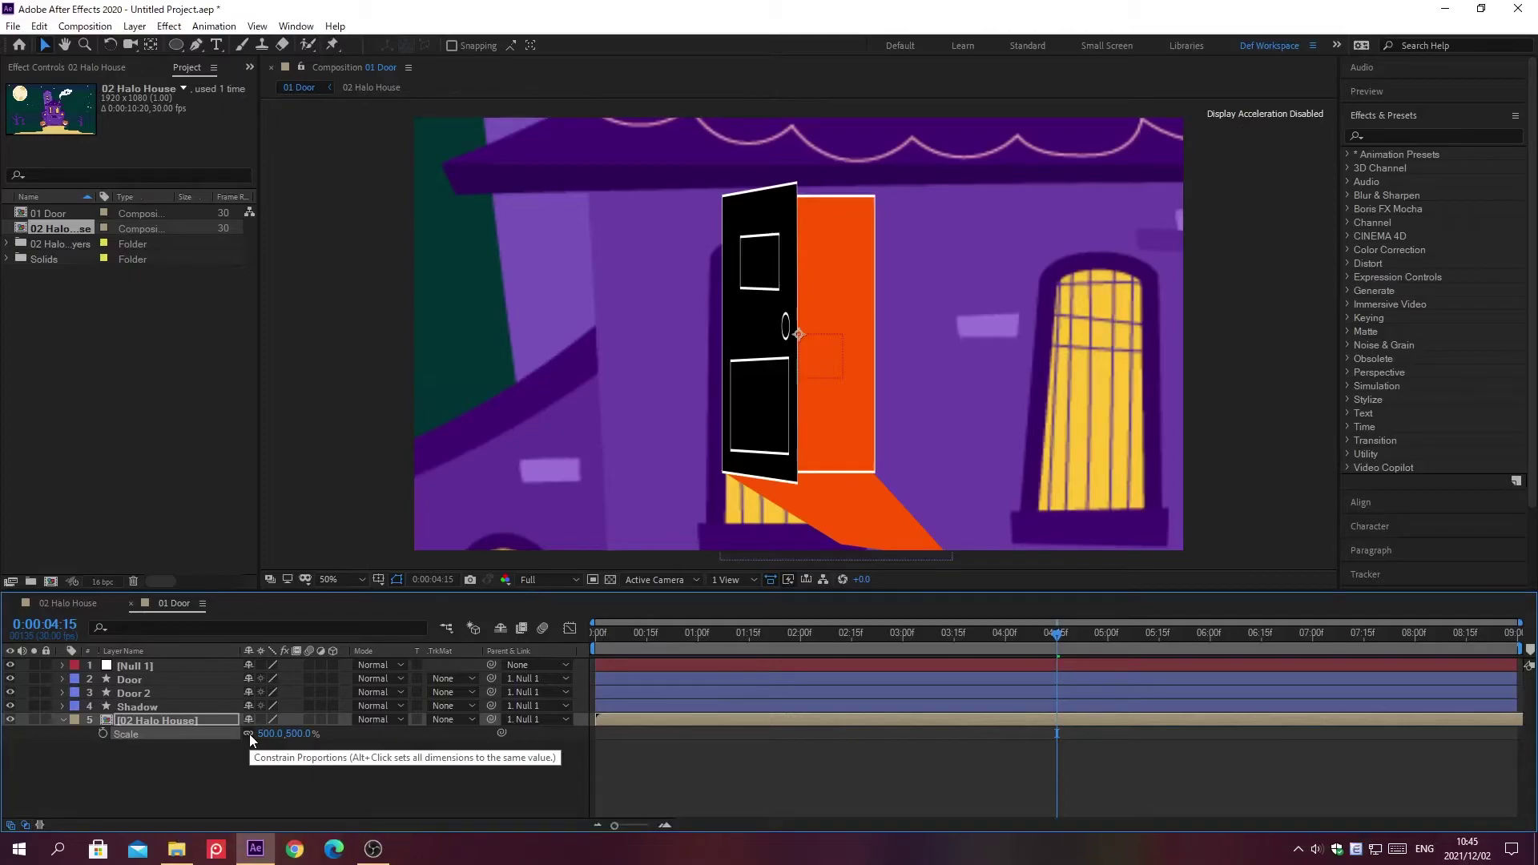
pyautogui.hotkey('ctrl', 'shift', 'p')
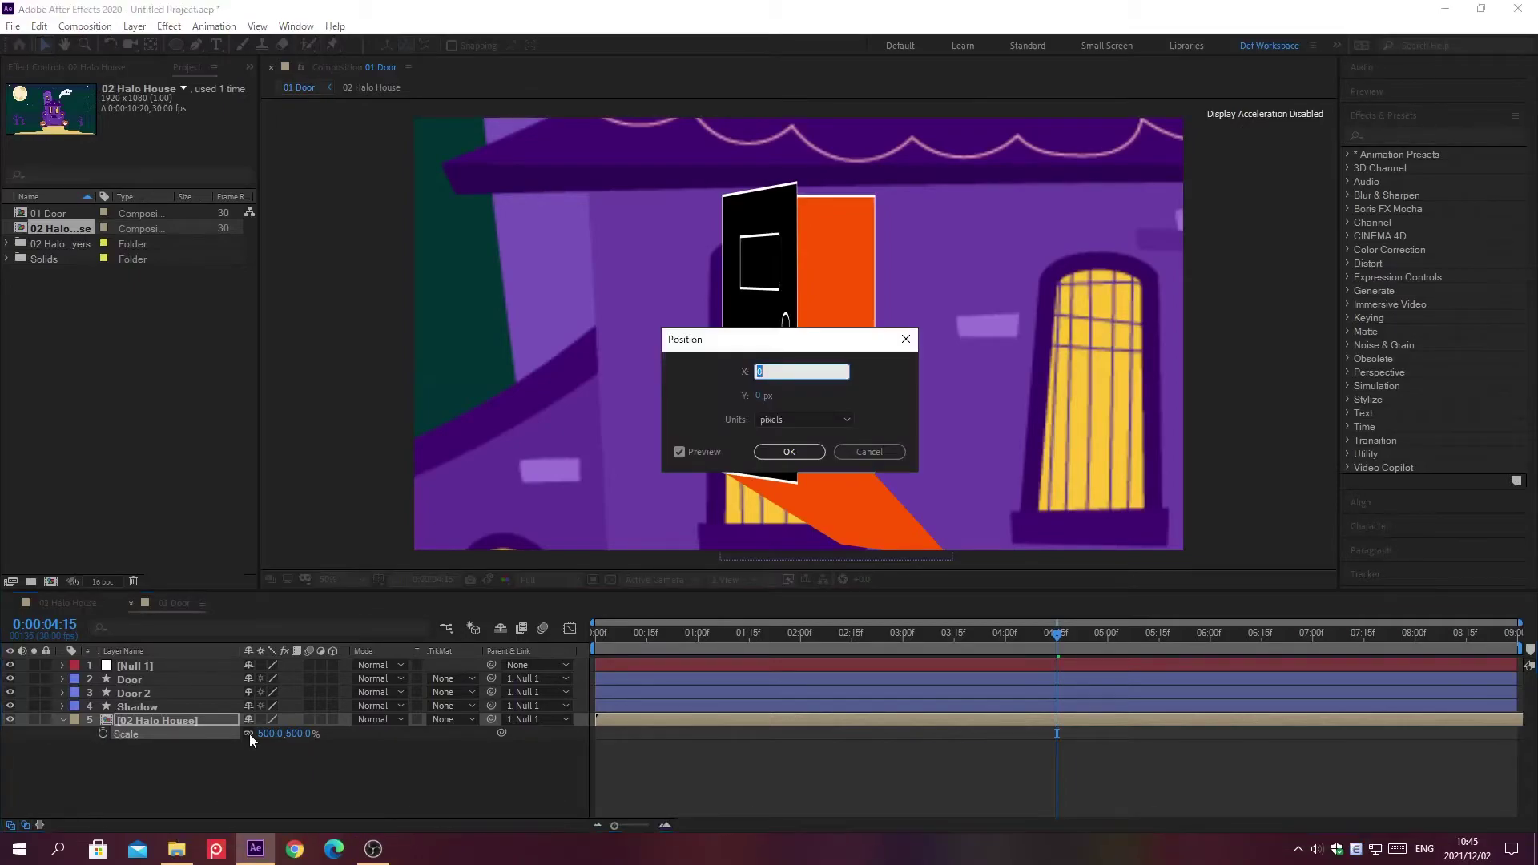
pyautogui.write('-286')
pyautogui.press('Tab')
pyautogui.write('-1327')
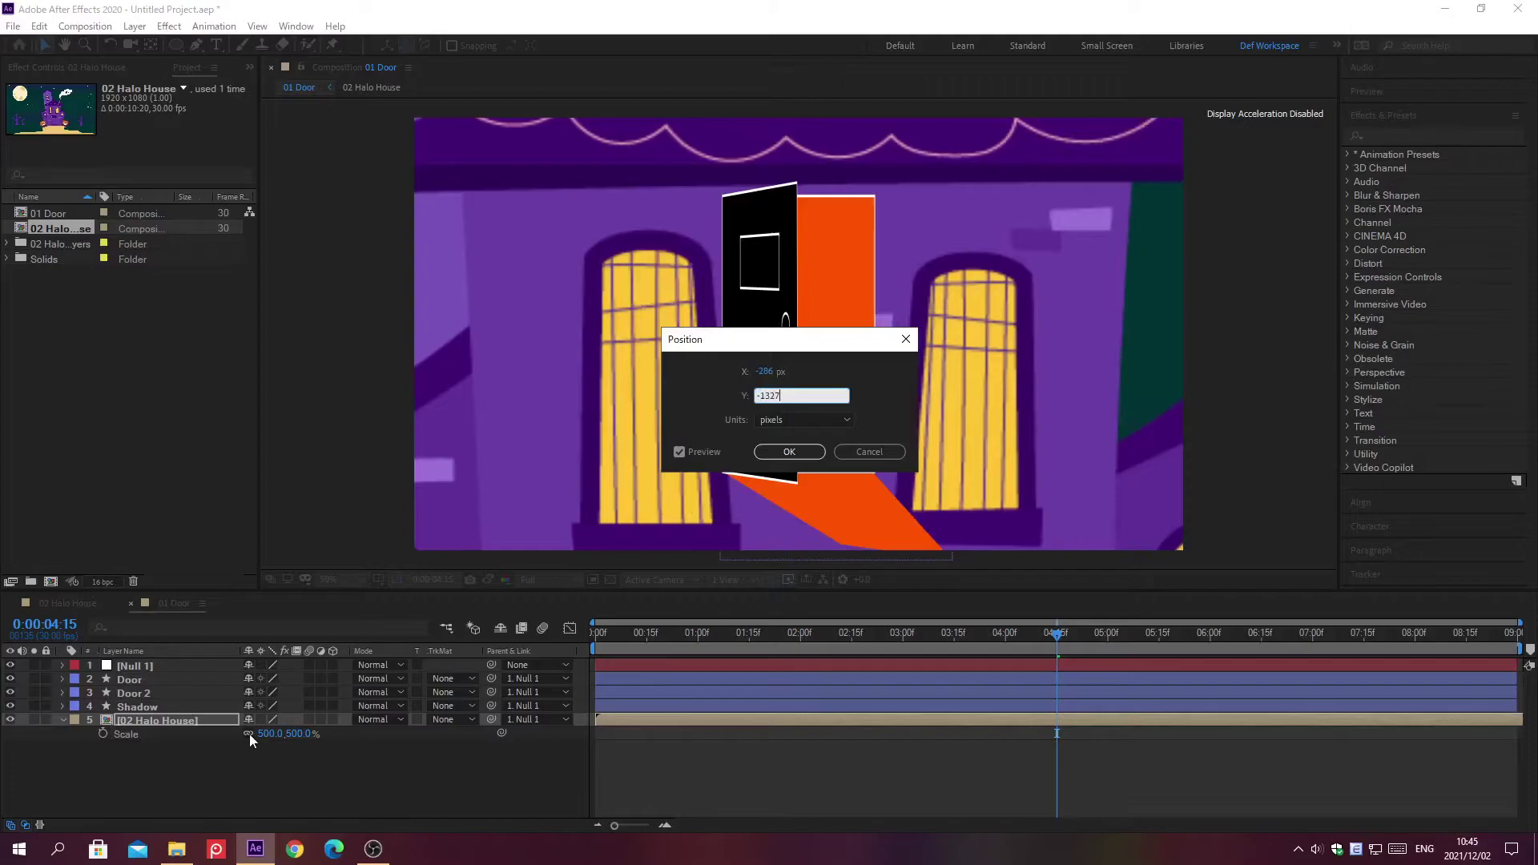
pyautogui.press('Return')
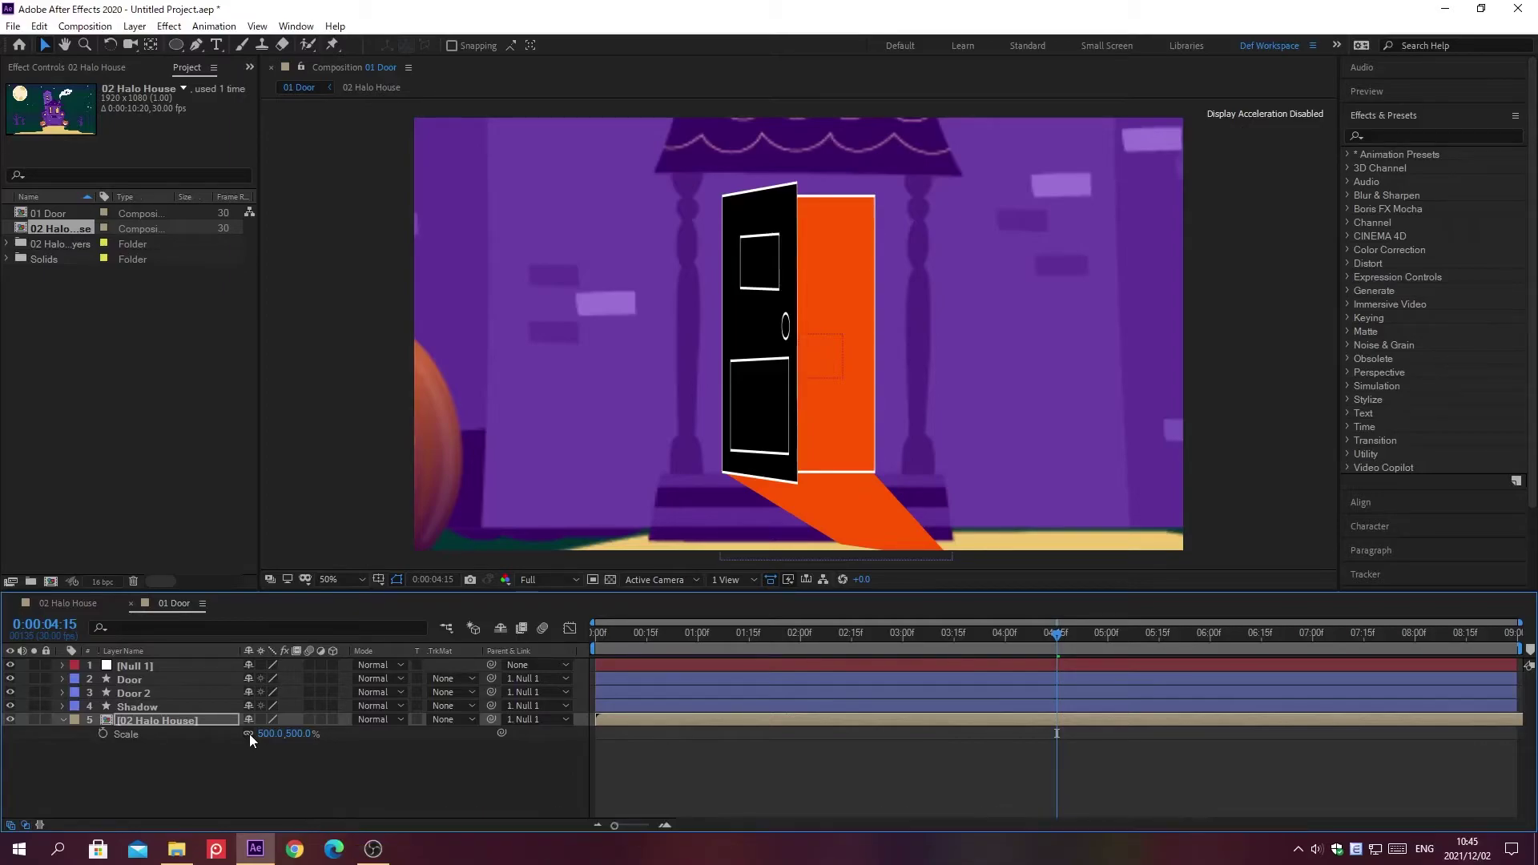
pyautogui.hotkey('shift', '/')
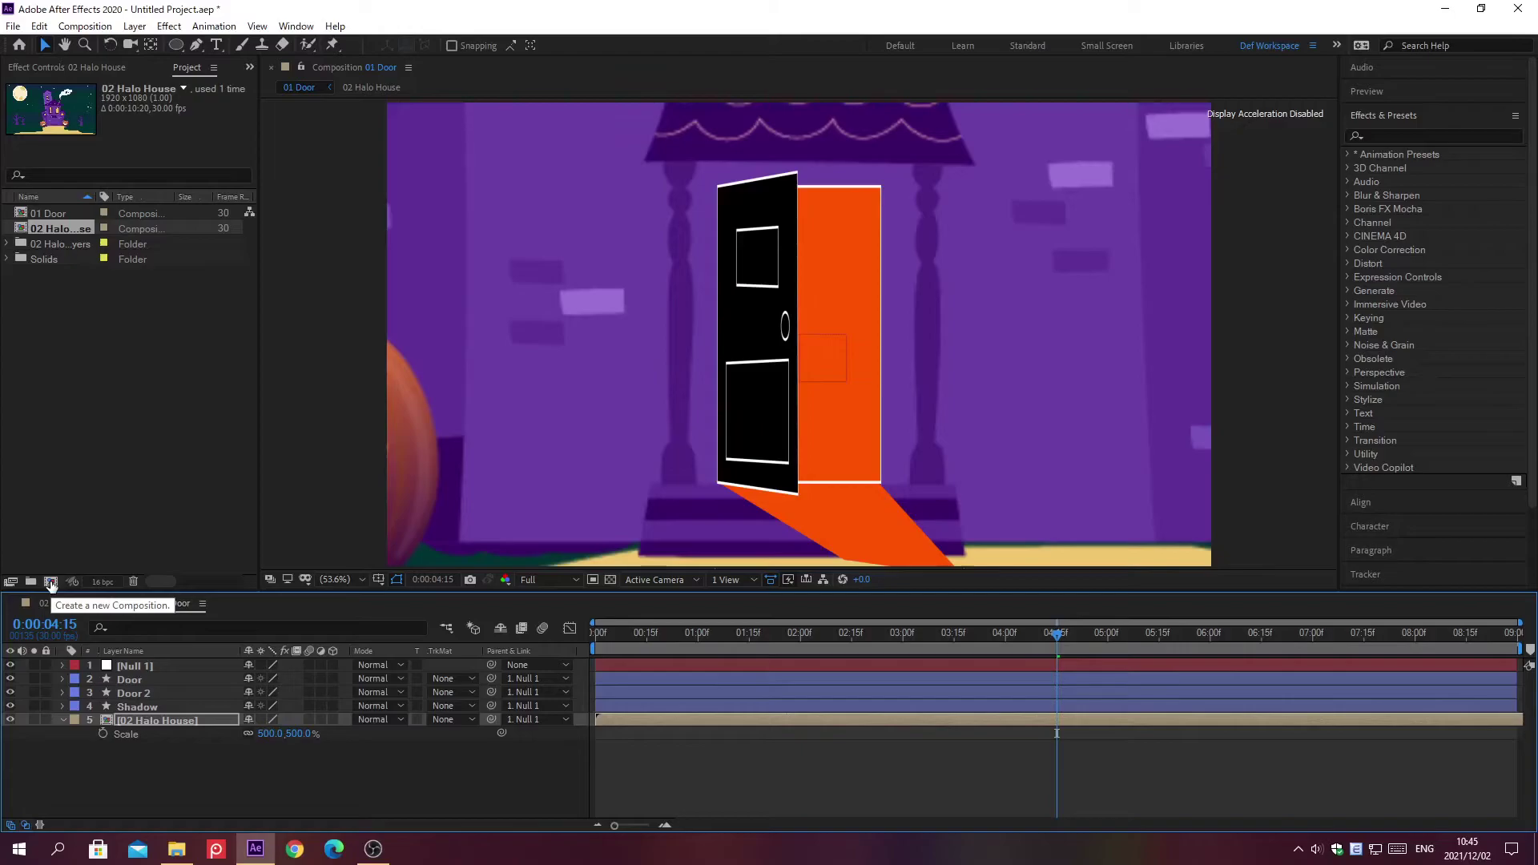
# Create a 1920×1080 composition named 'Smile', 0;00;8;00 long, with a black background.
pyautogui.click(50, 582)
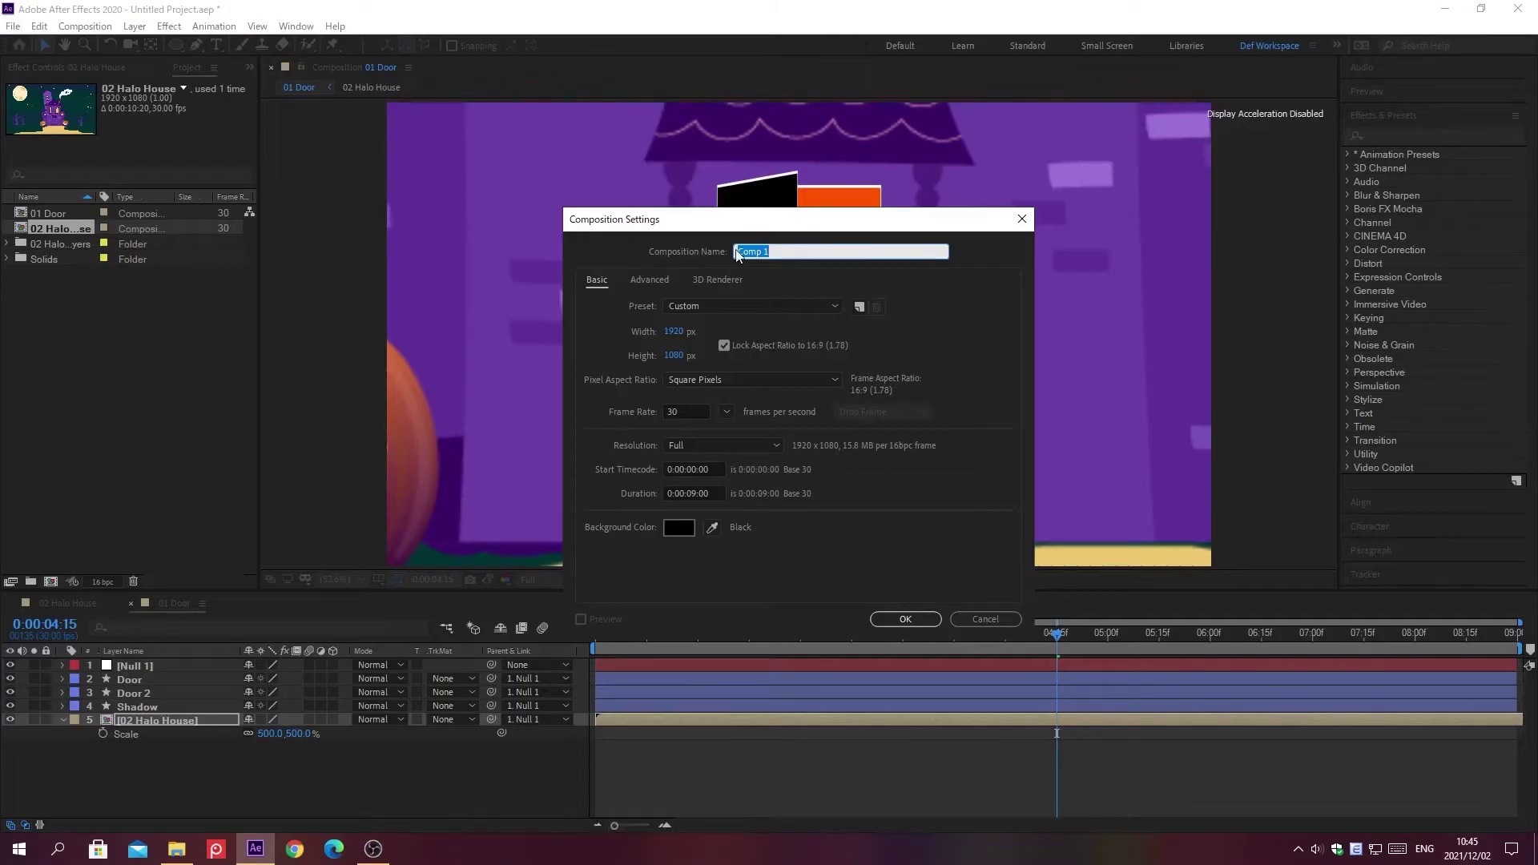
pyautogui.write('Smile')
pyautogui.click(666, 332)
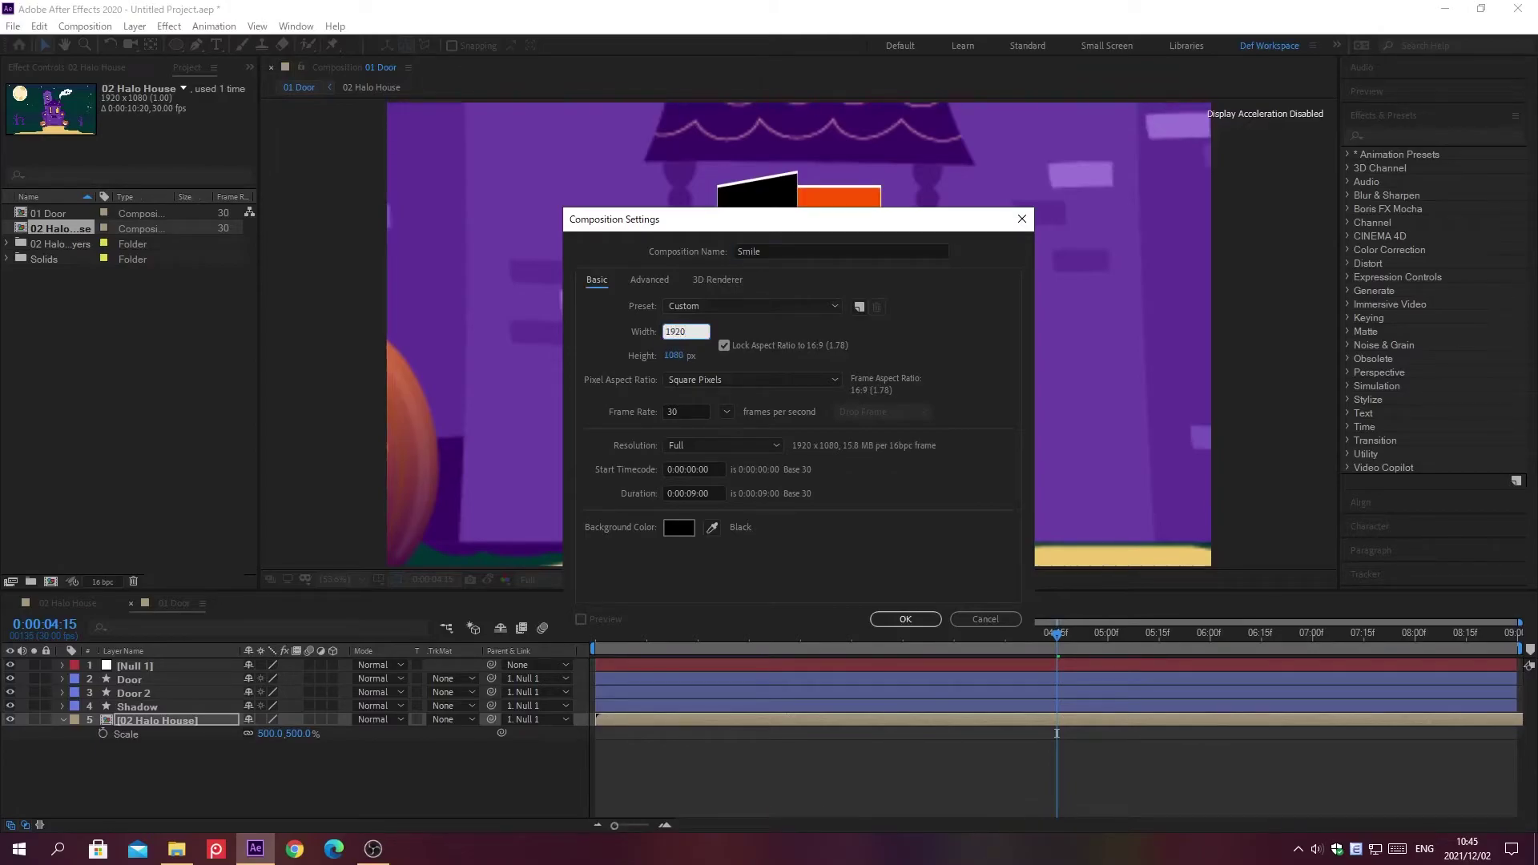
pyautogui.click(665, 356)
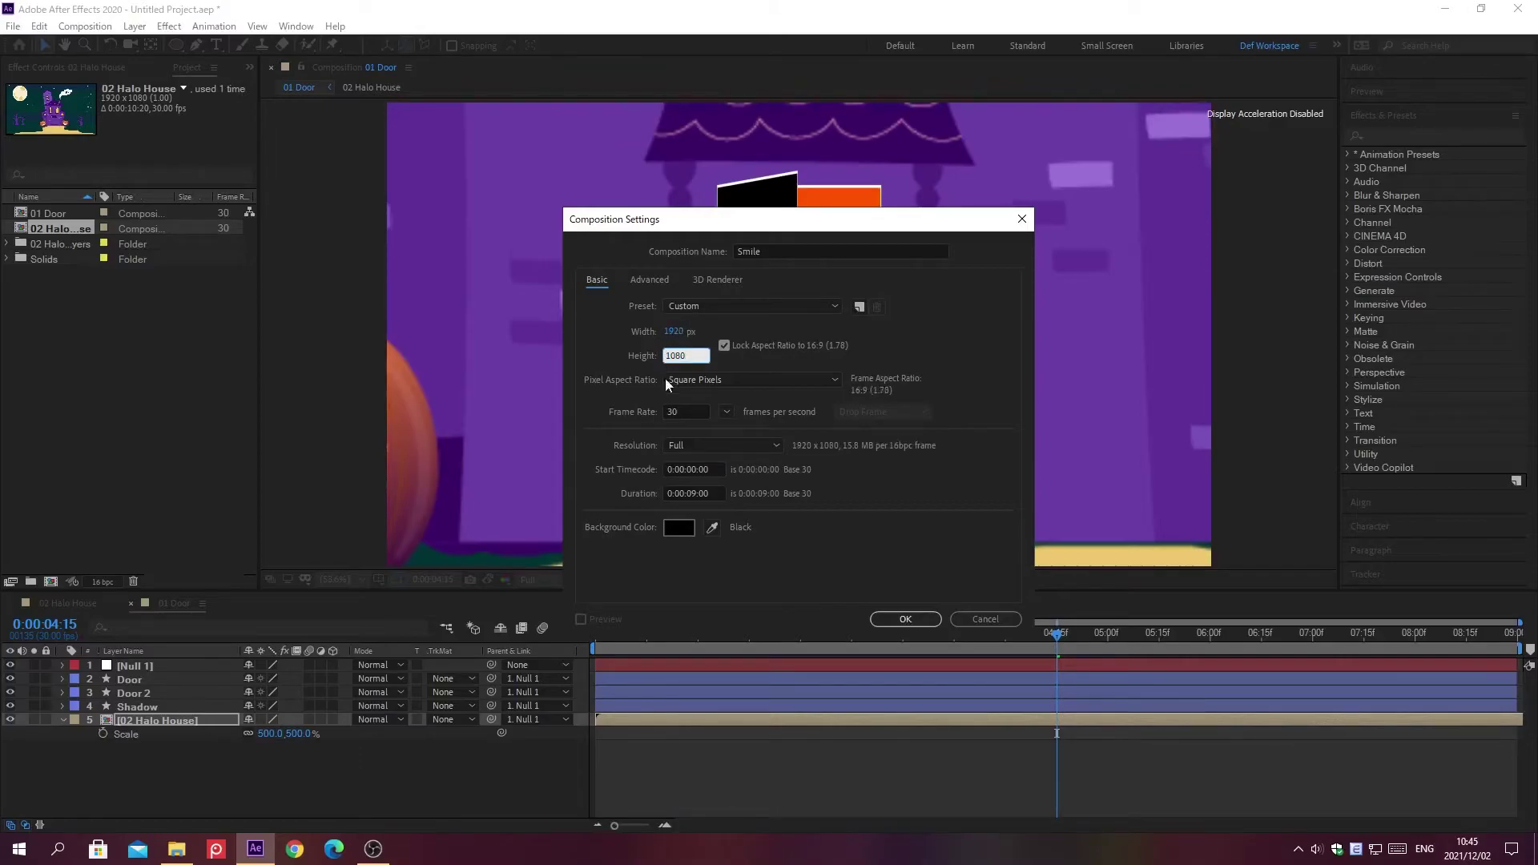
pyautogui.click(665, 492)
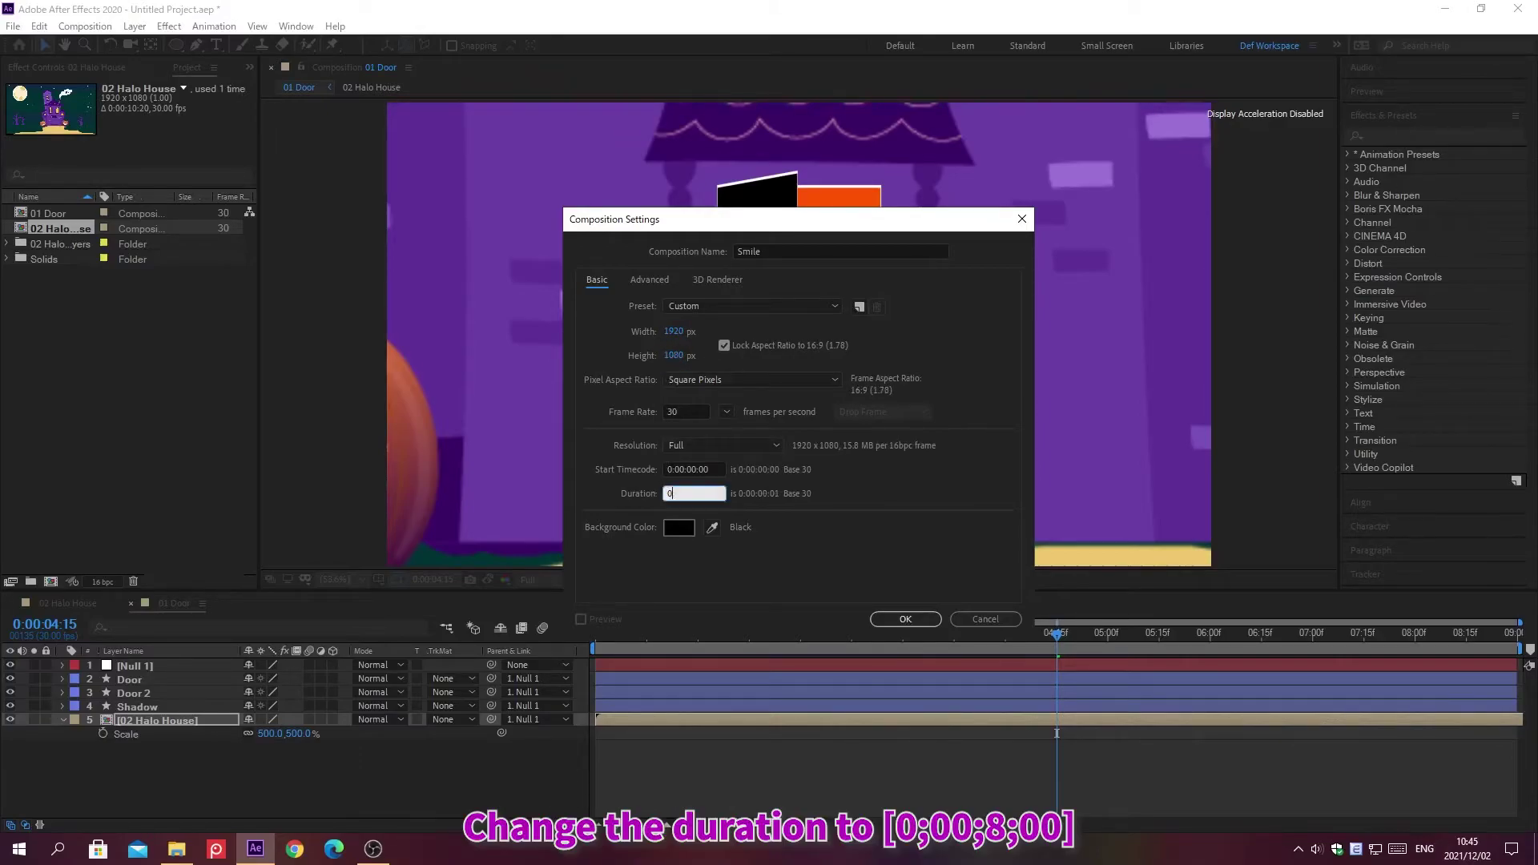
pyautogui.write('0;00;8;00')
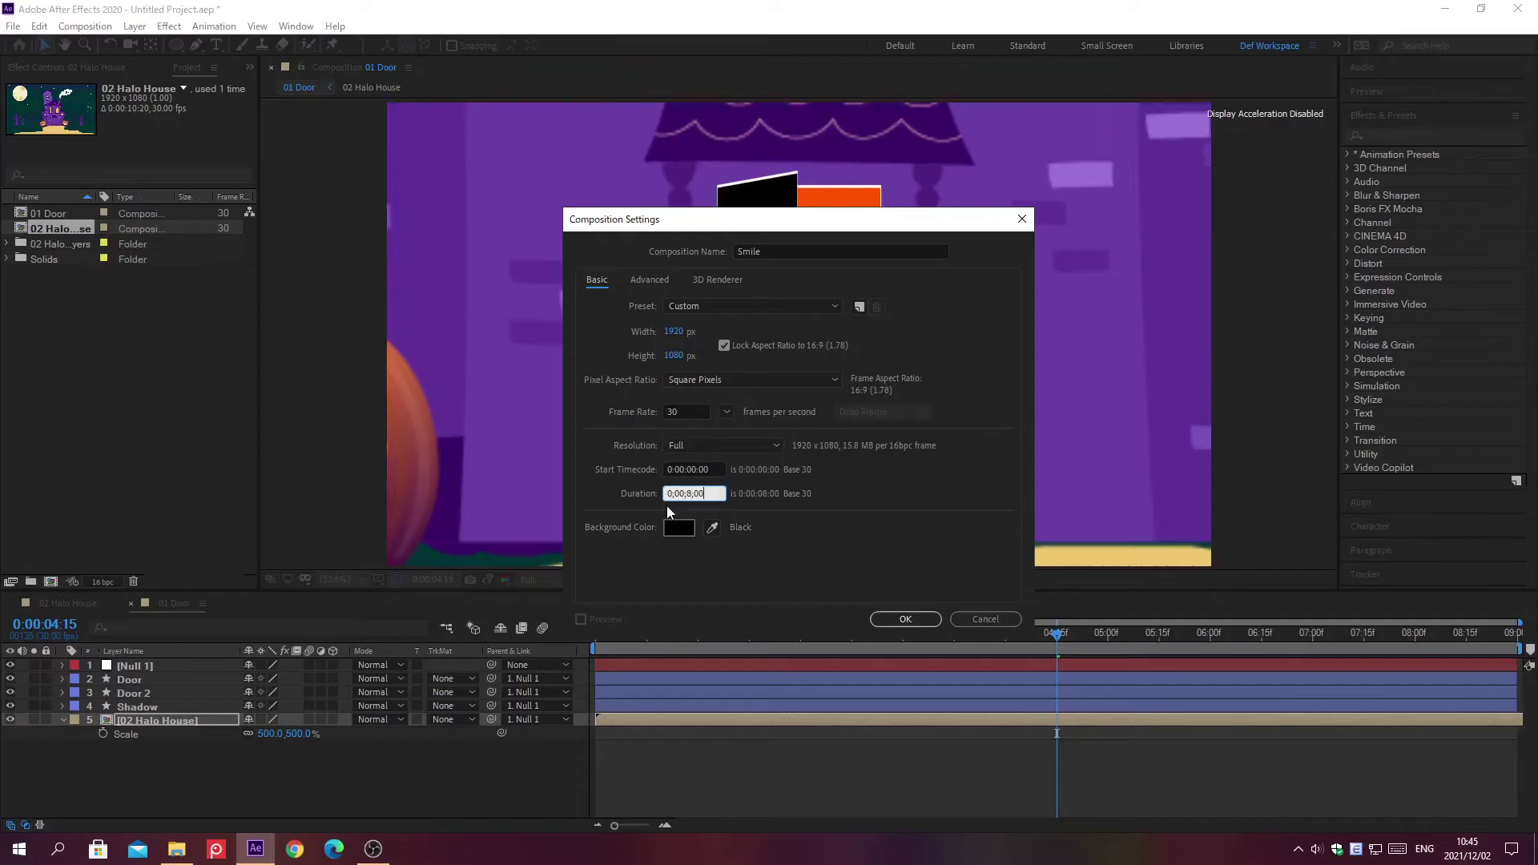
pyautogui.click(673, 532)
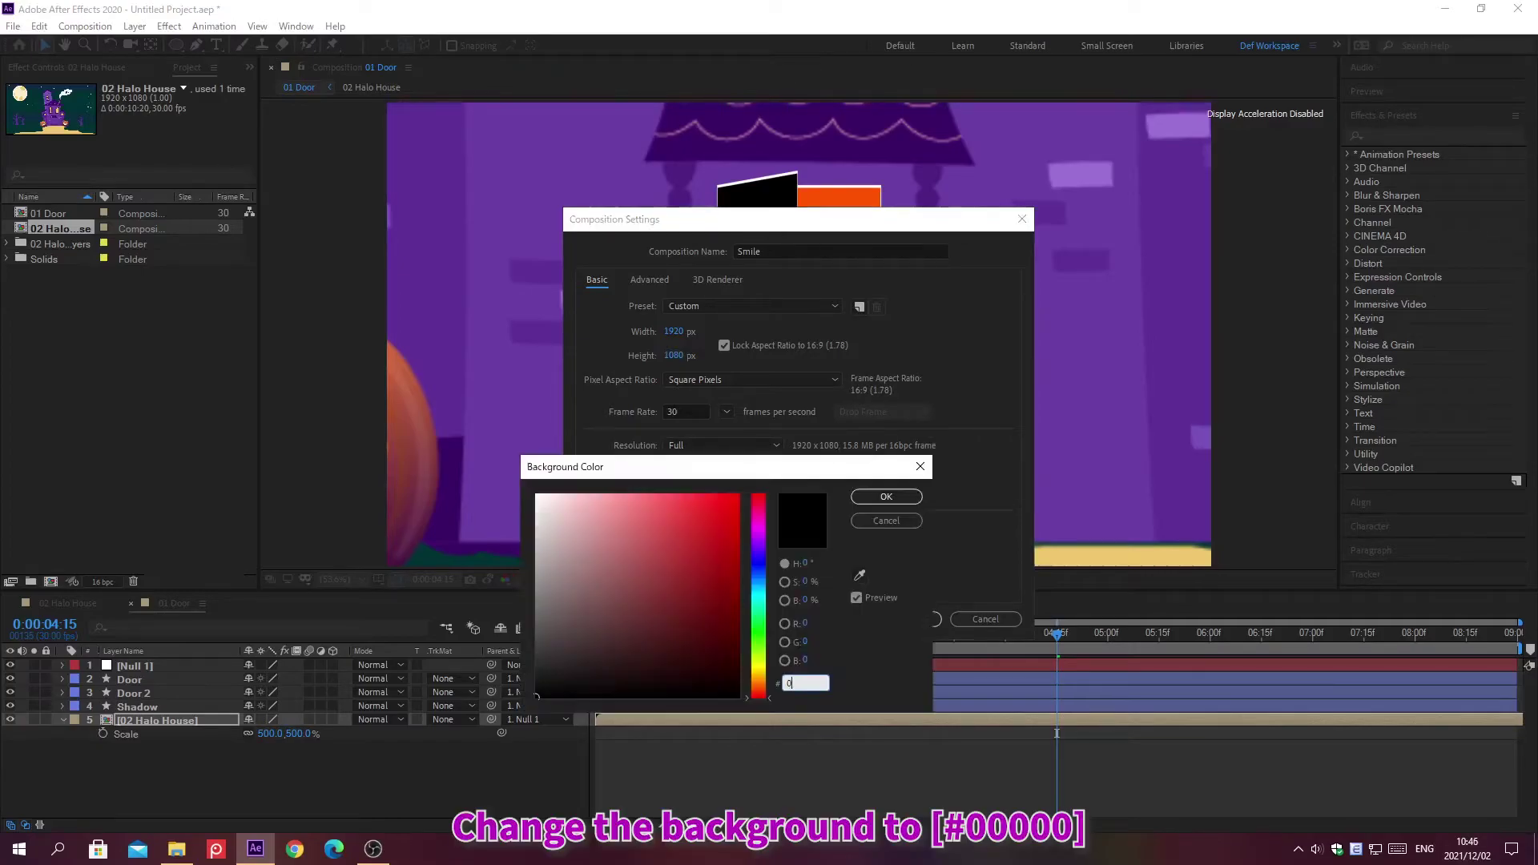
pyautogui.write('00000')
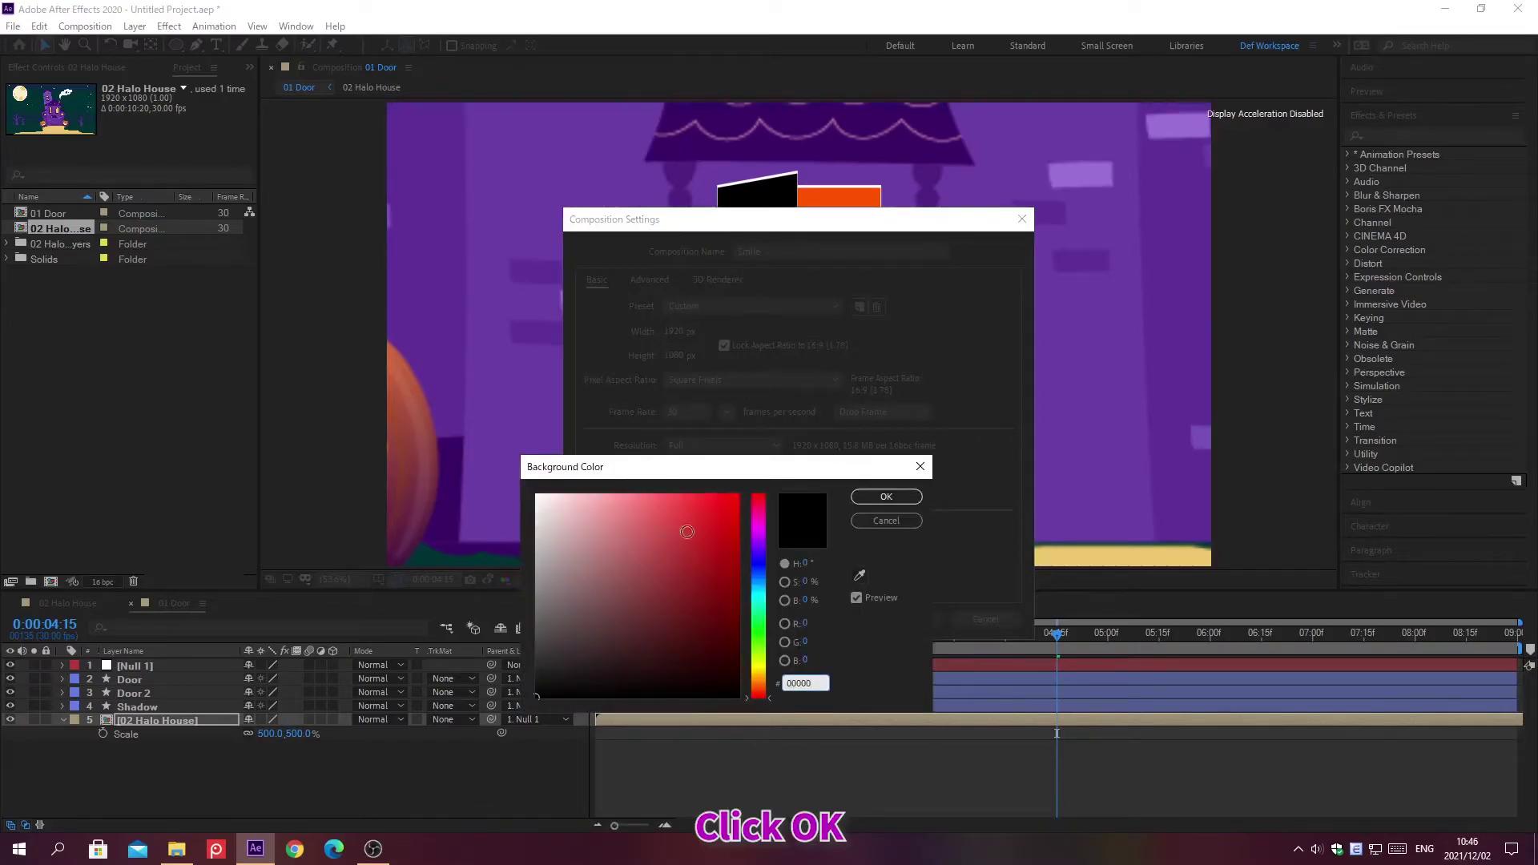
pyautogui.click(886, 499)
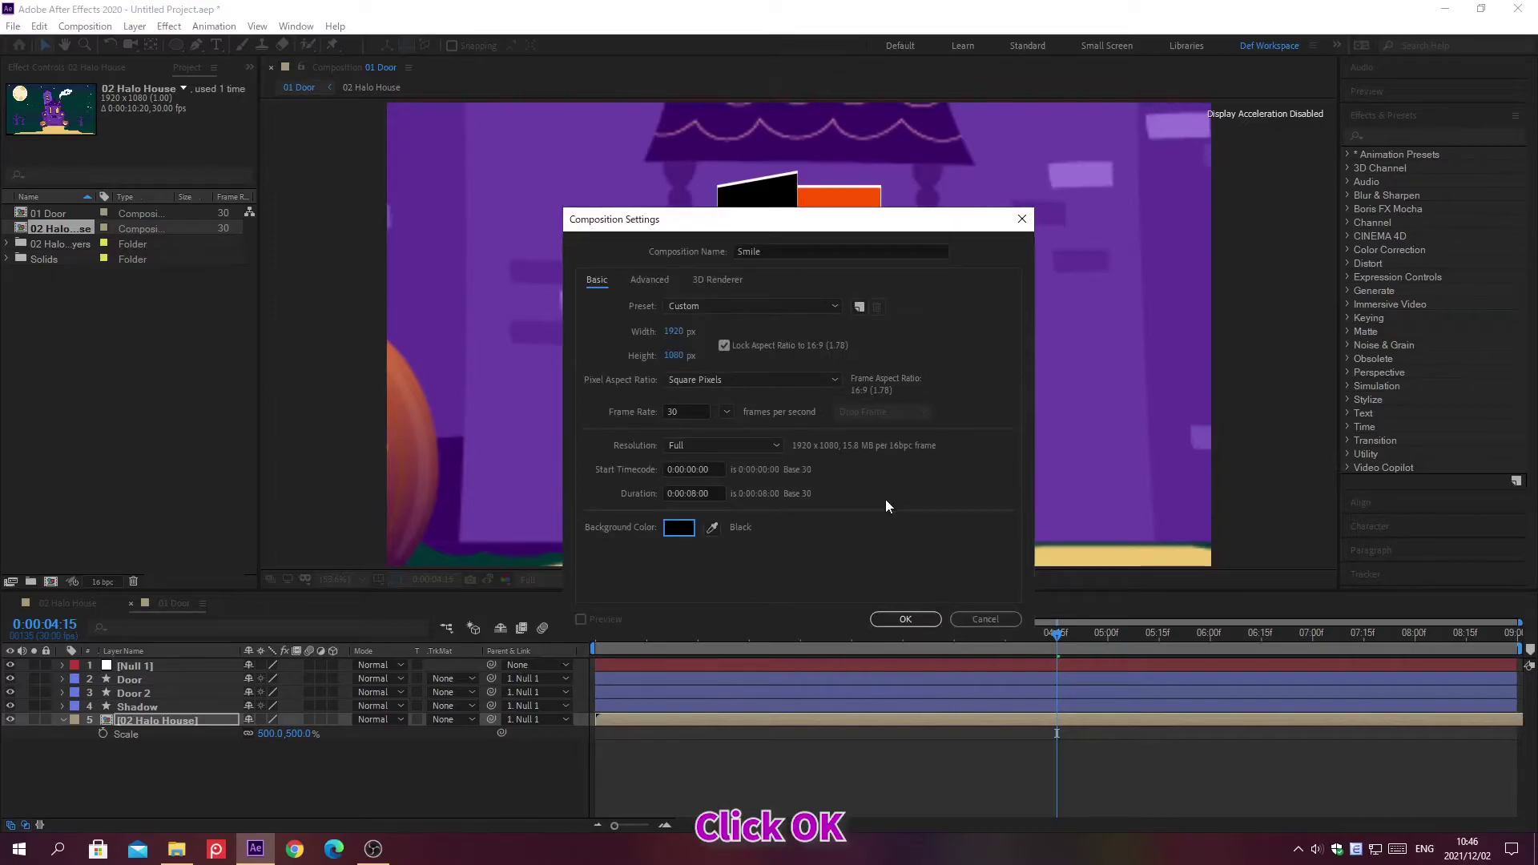
pyautogui.click(905, 621)
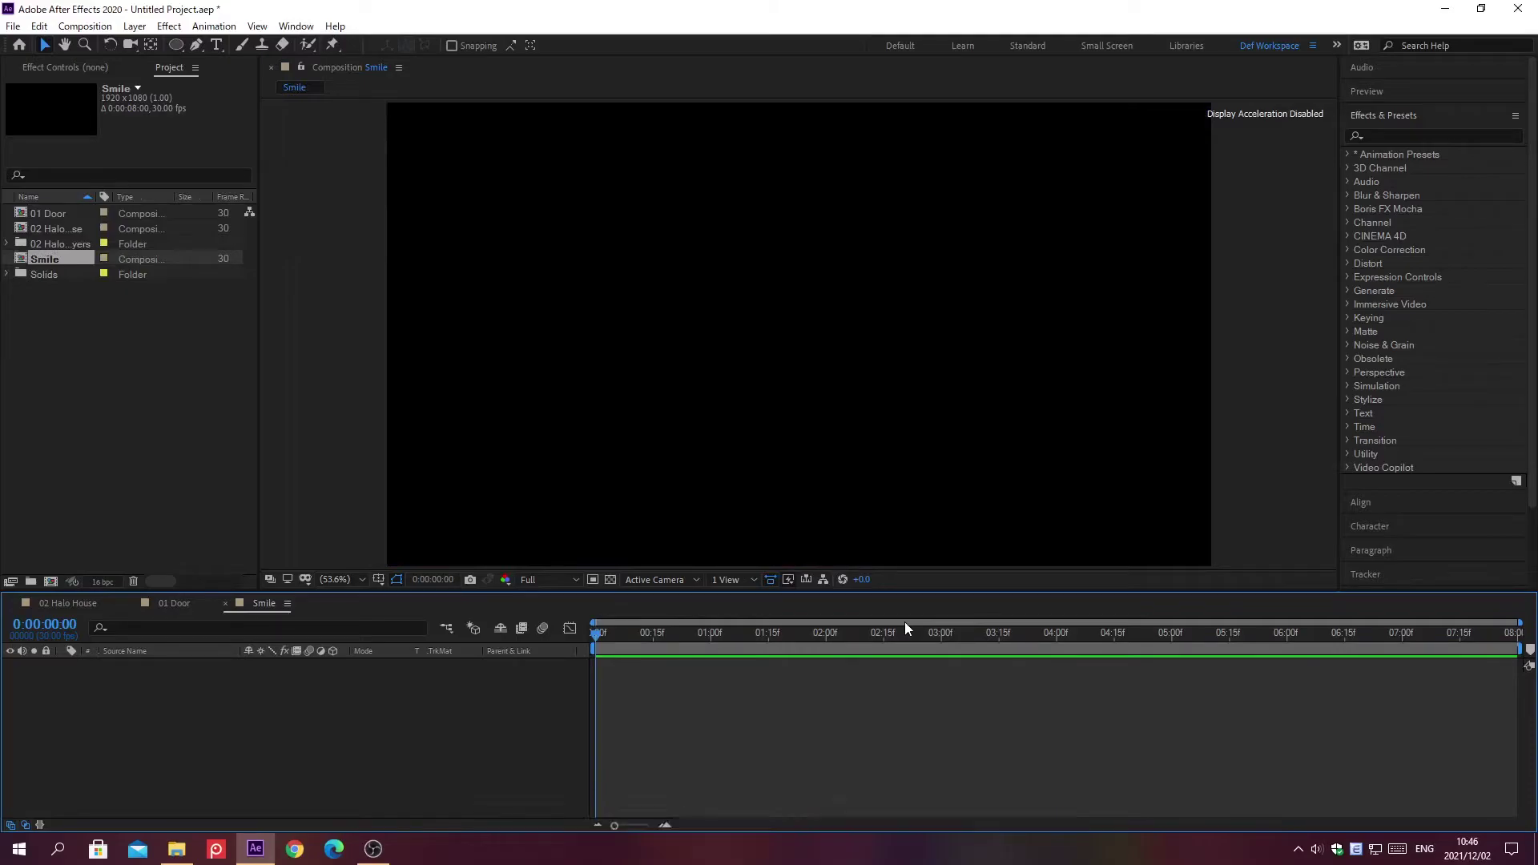
# Draw a four-point orange parallelogram eye shape with the Pen tool.
pyautogui.press('g')
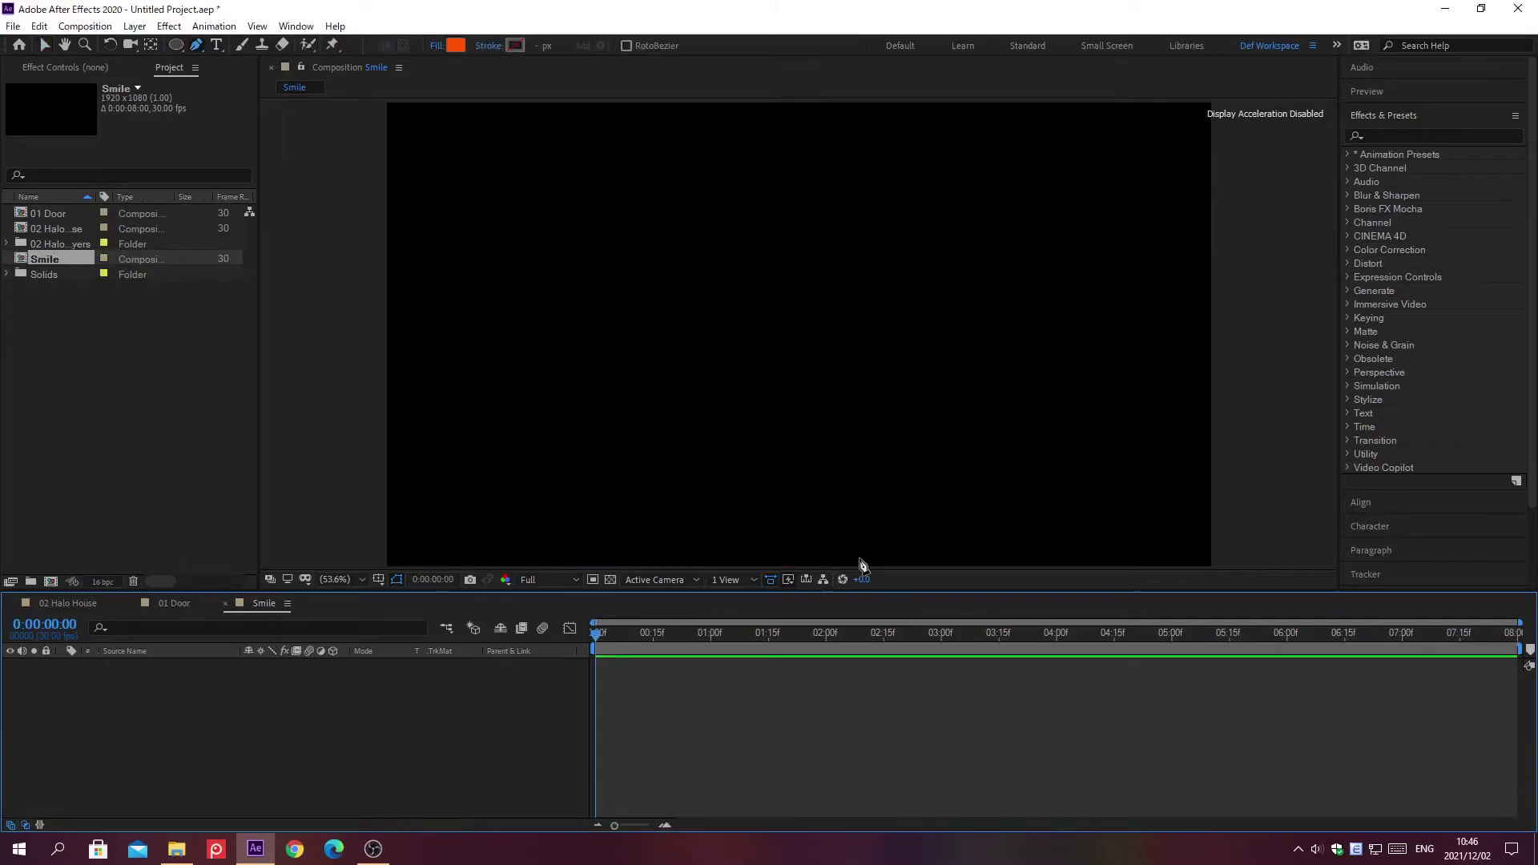
pyautogui.click(653, 270)
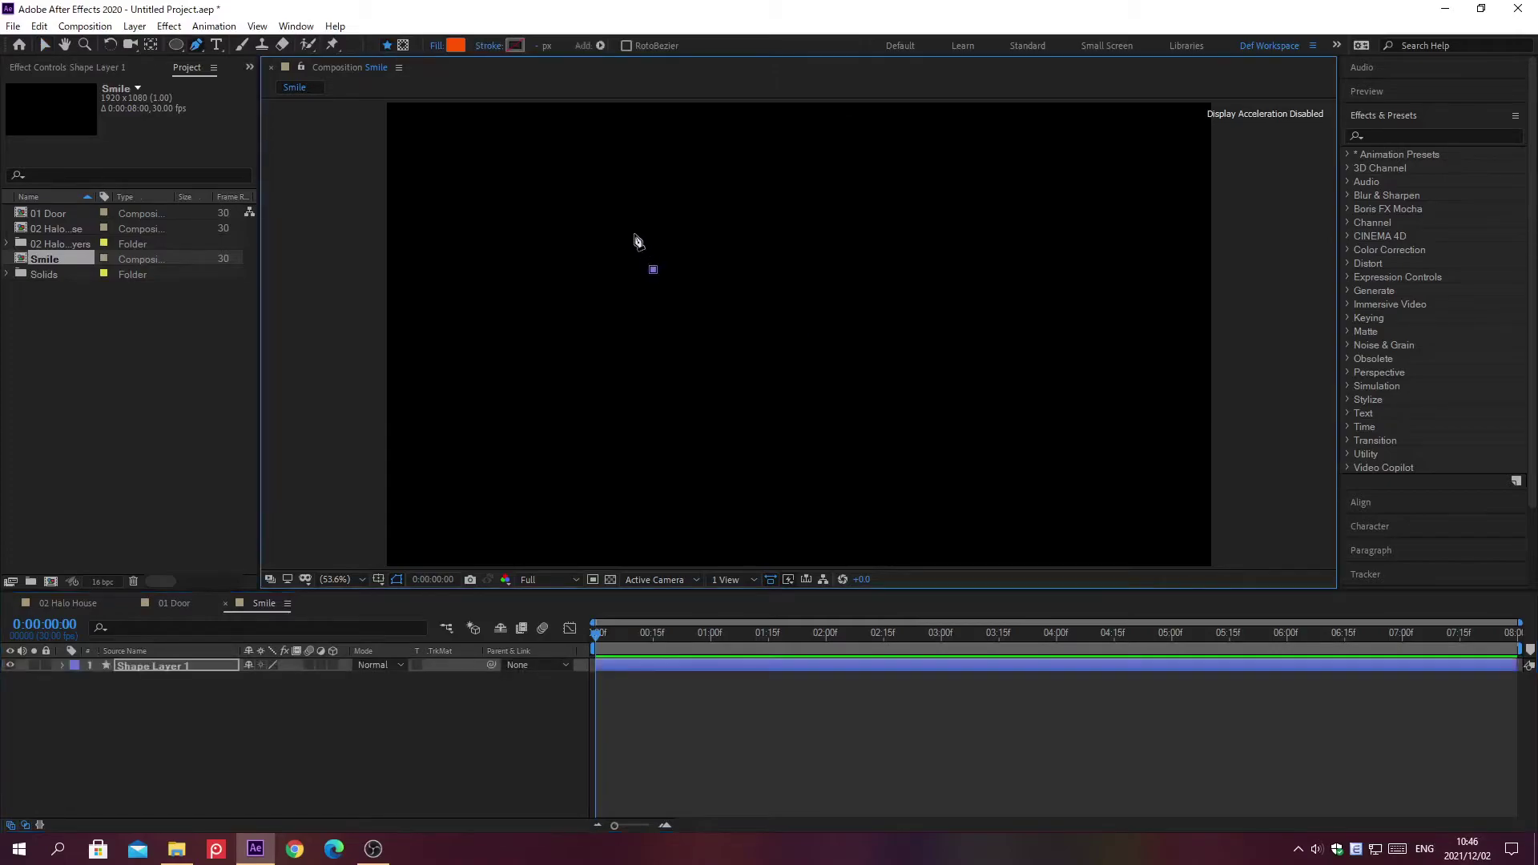
pyautogui.click(615, 197)
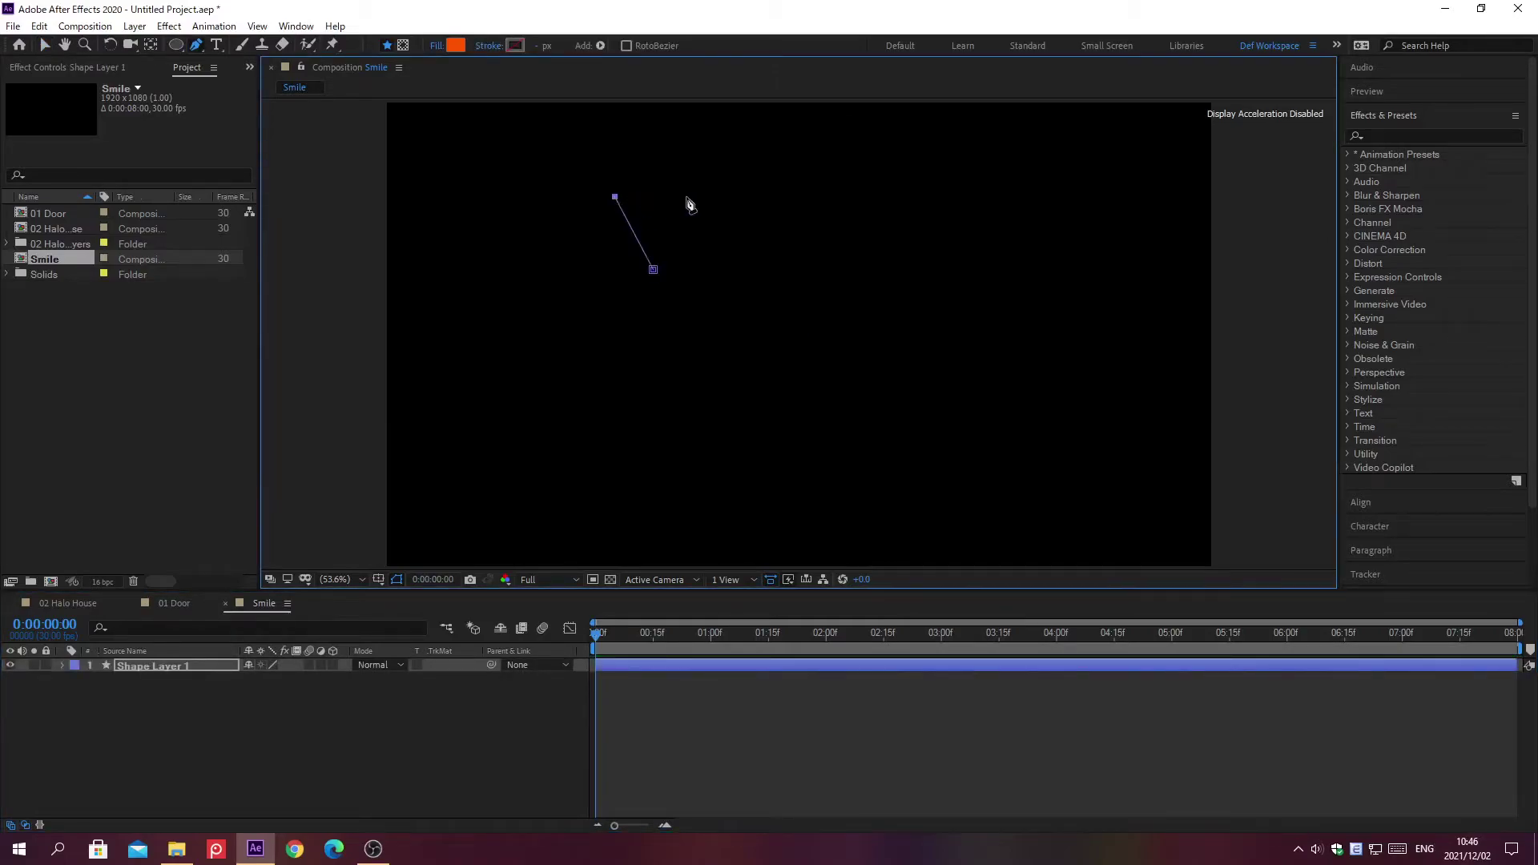
pyautogui.click(702, 197)
pyautogui.click(744, 270)
# Name the new shape layer 'Left eye' and enter 0;00;02;15 as the jump time.
pyautogui.press('v')
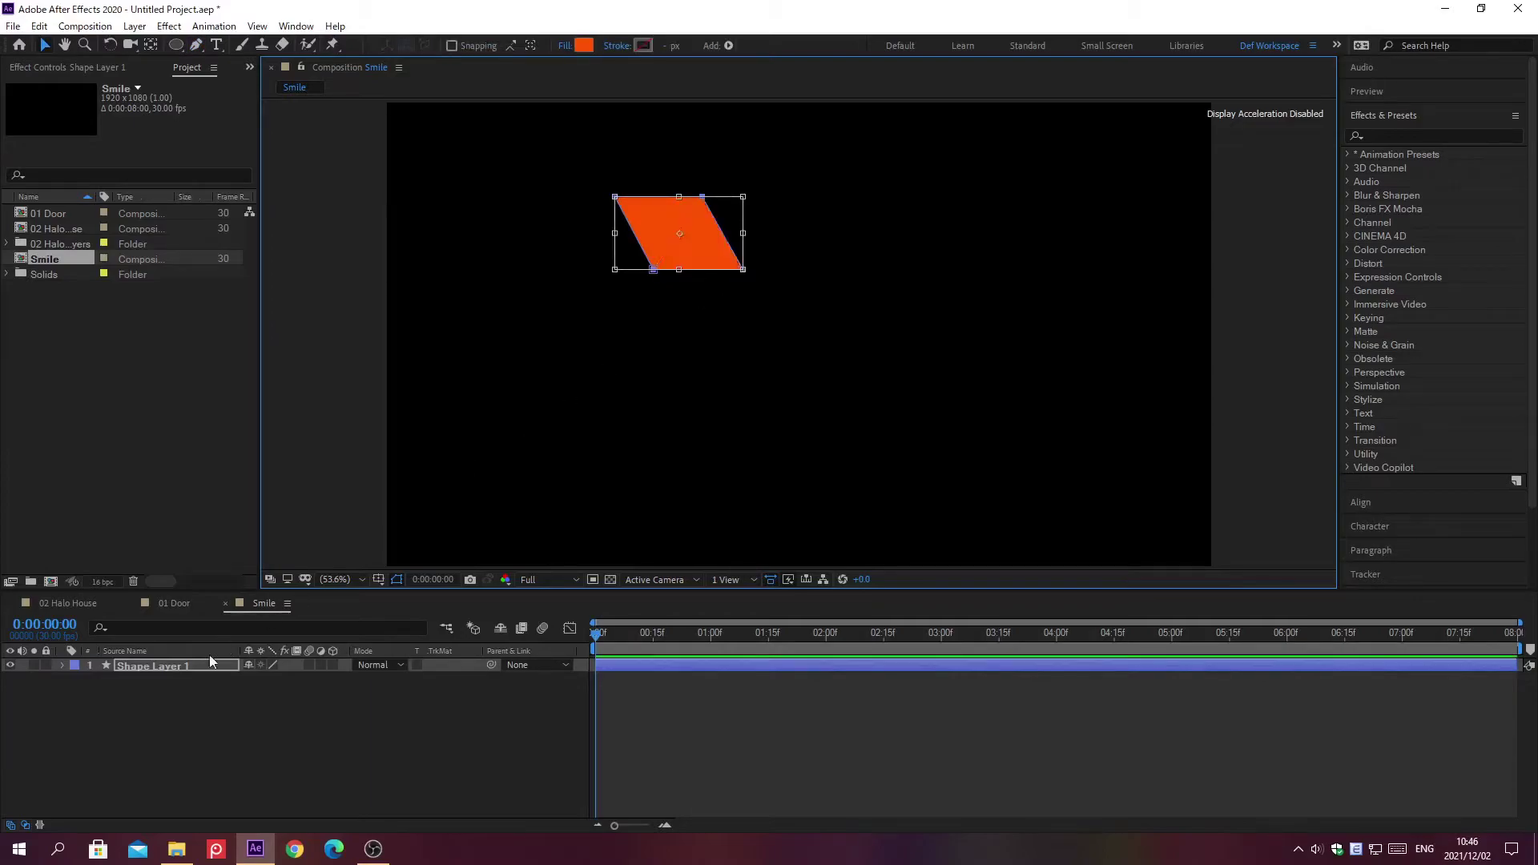
pyautogui.click(199, 669)
pyautogui.press('Return')
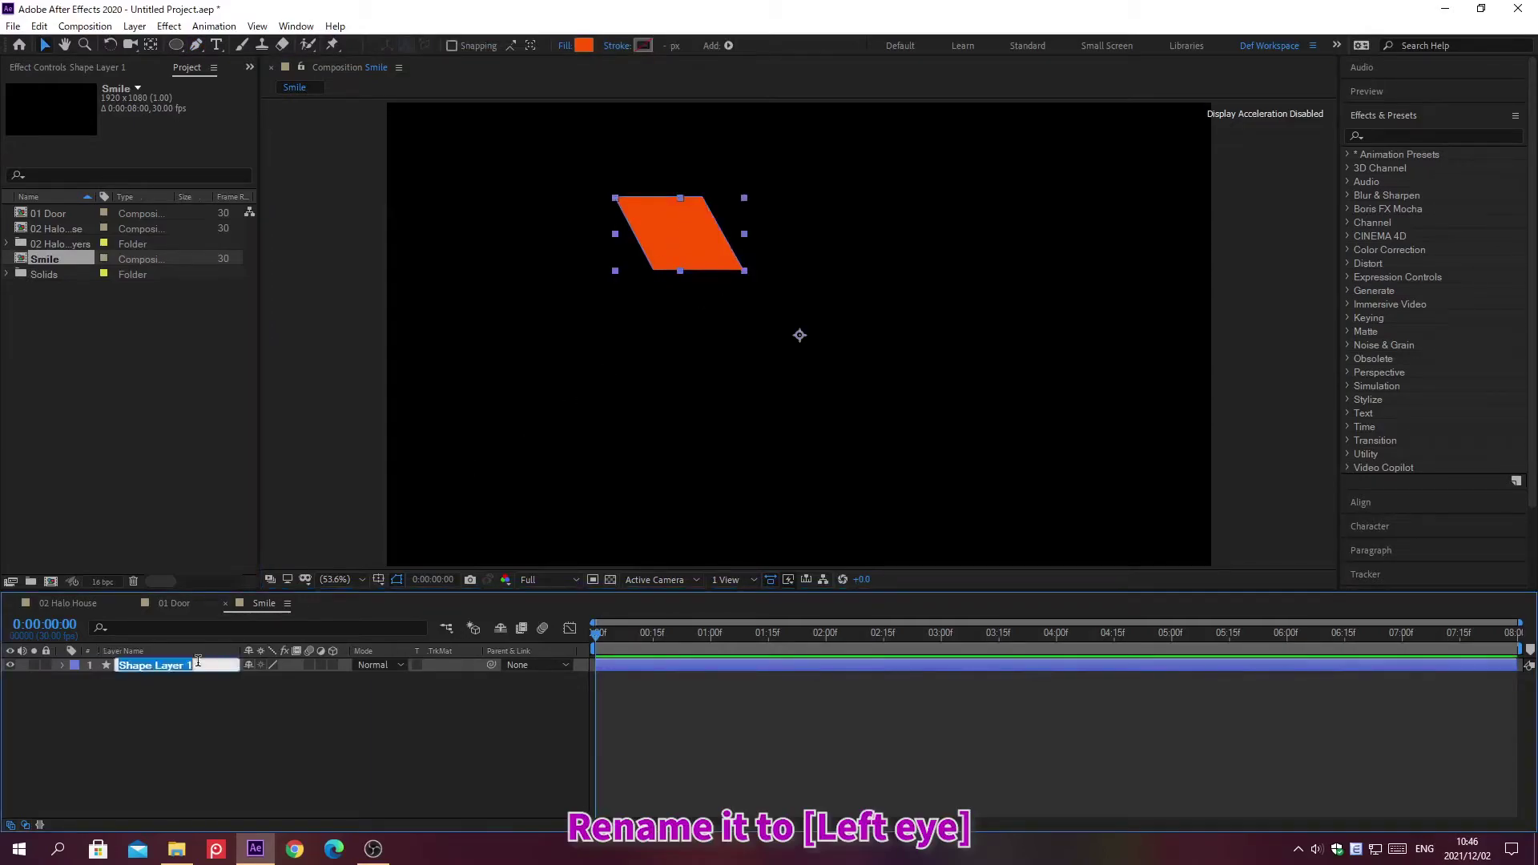
pyautogui.write('Left eye')
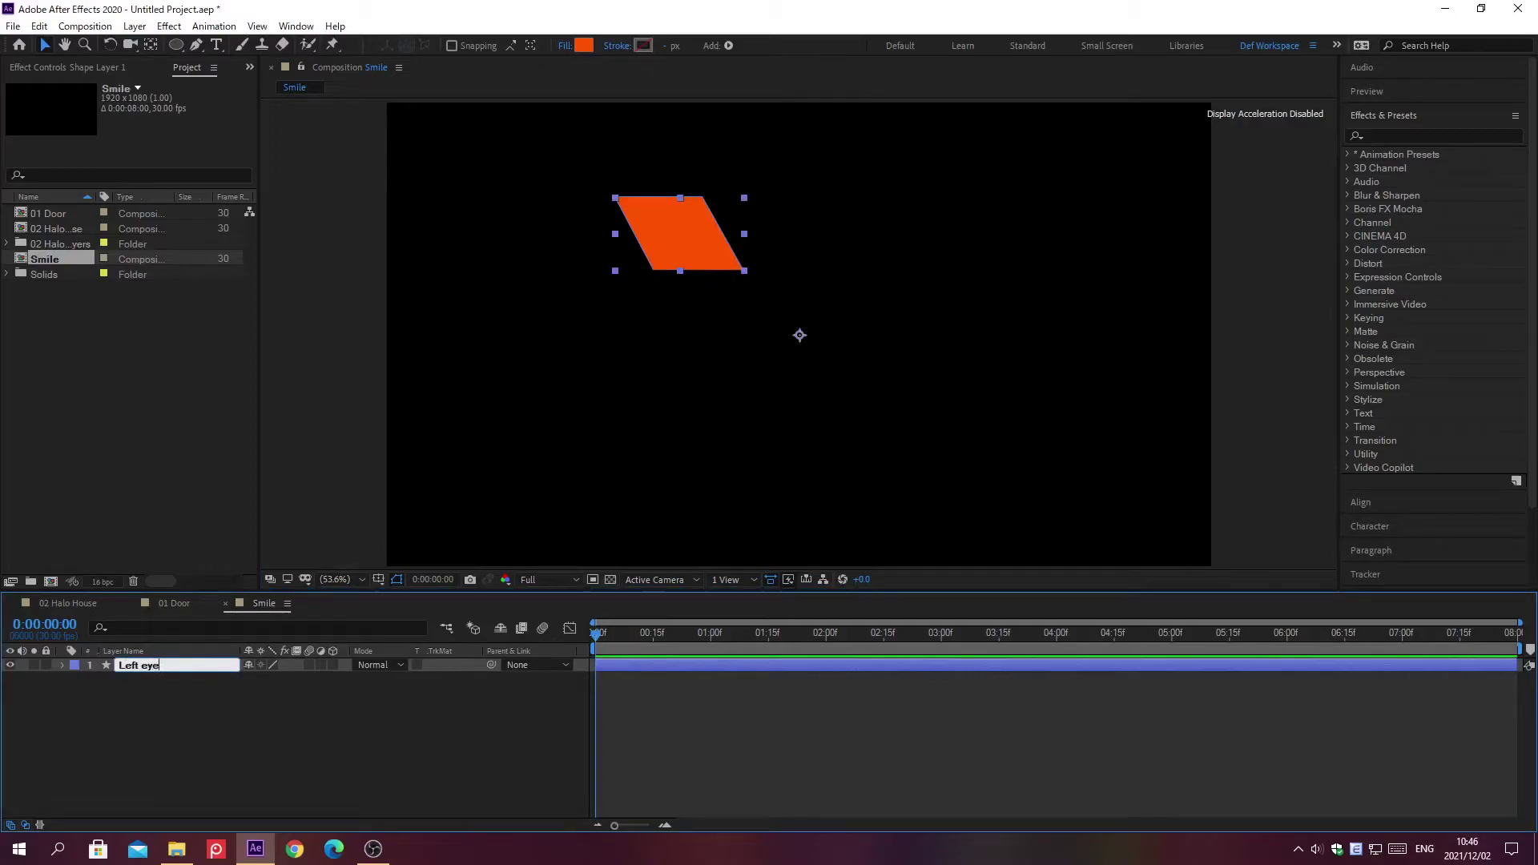
pyautogui.press('Return')
pyautogui.hotkey('alt', 'shift', 'j')
pyautogui.write('0;00;02;15')
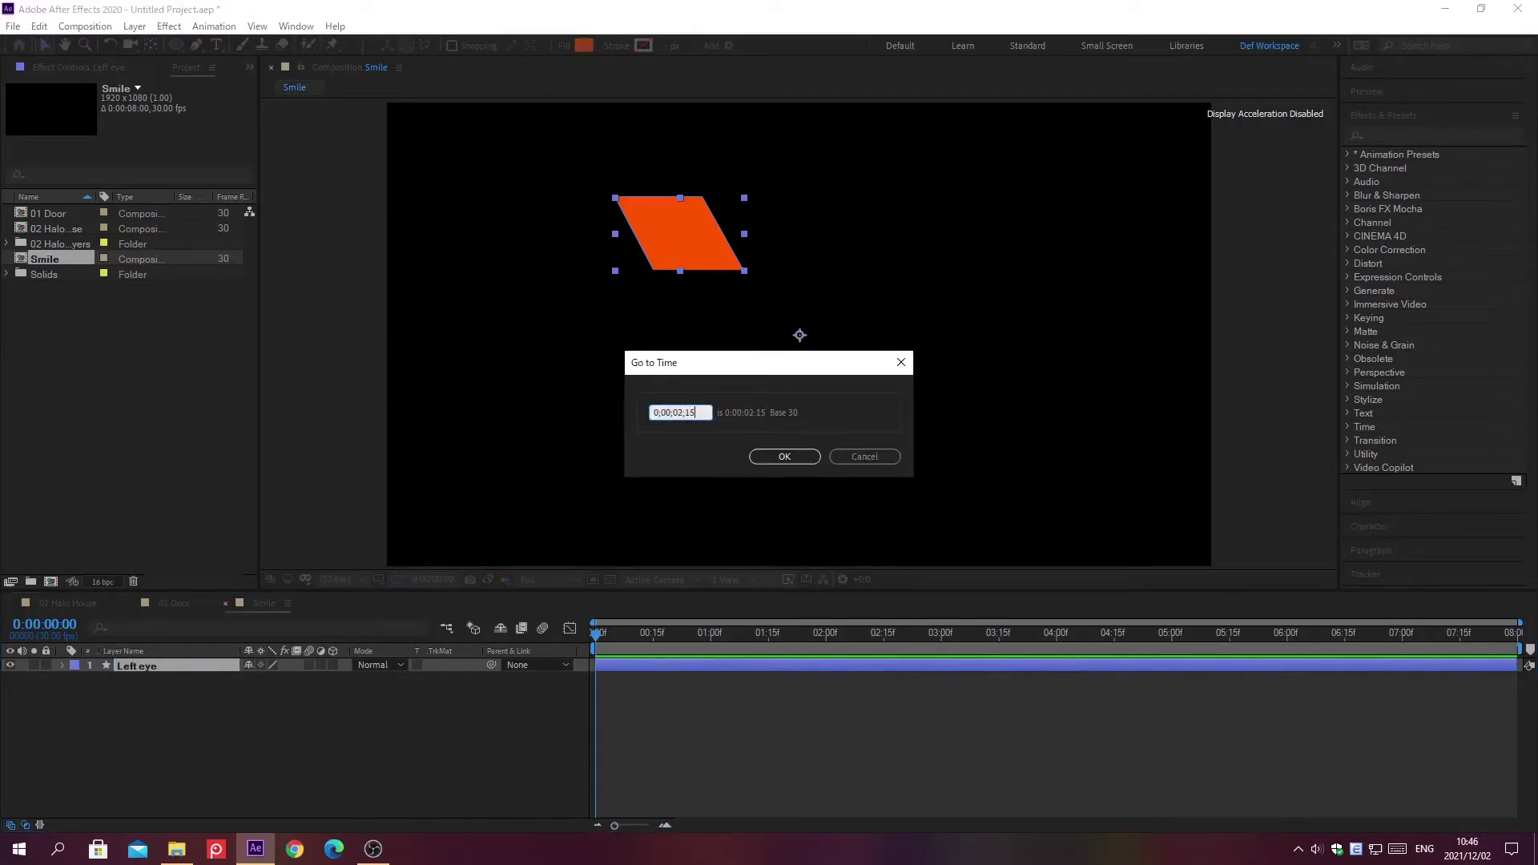
# At 0:00:02:15, start keyframing the Left eye's Path property.
pyautogui.press('Return')
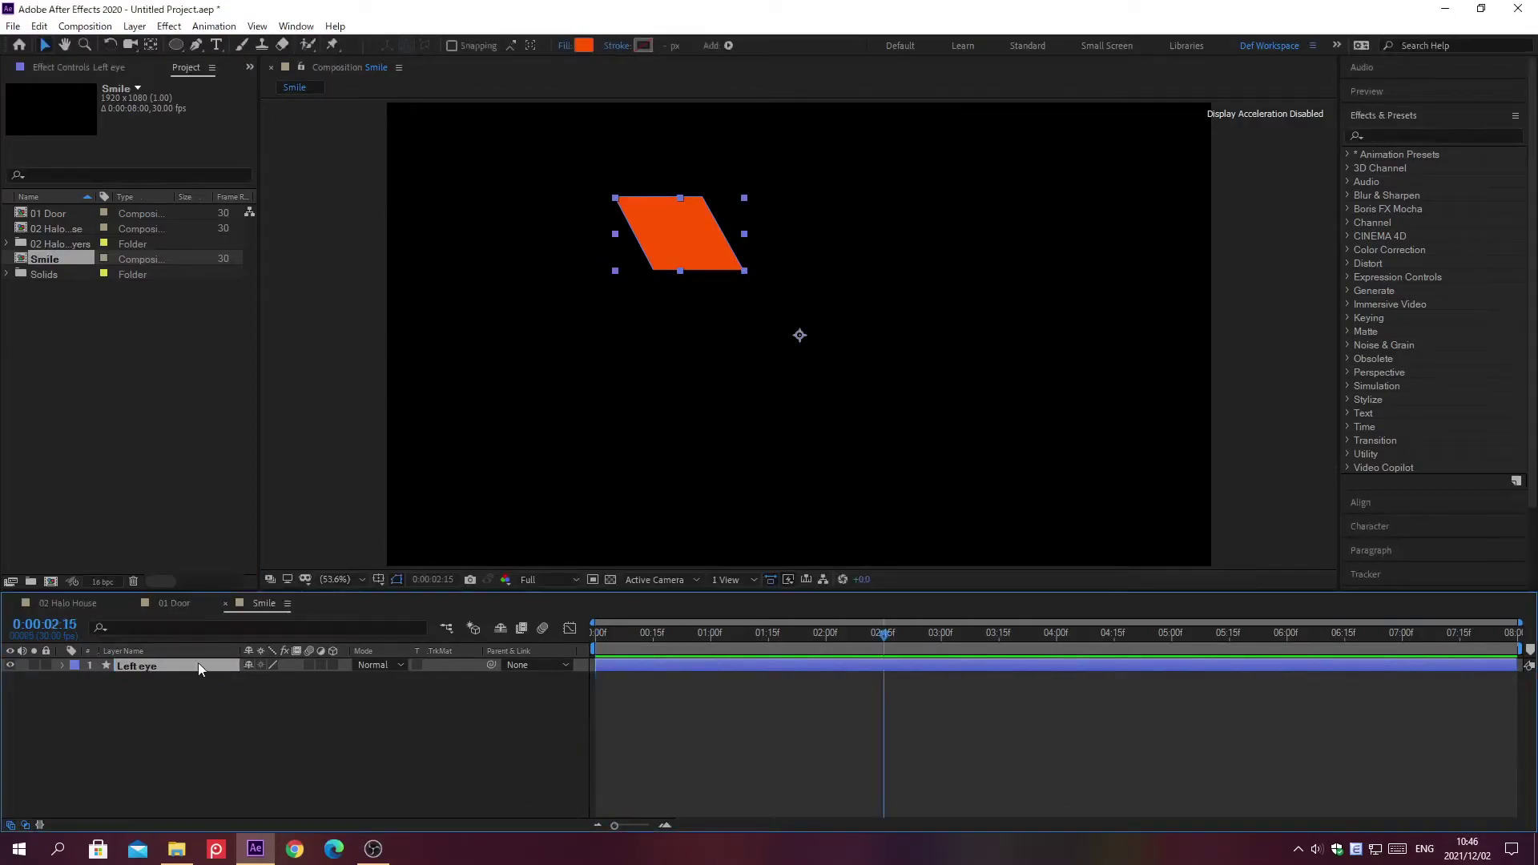
pyautogui.hotkey('ctrl', 'f')
pyautogui.write('Path')
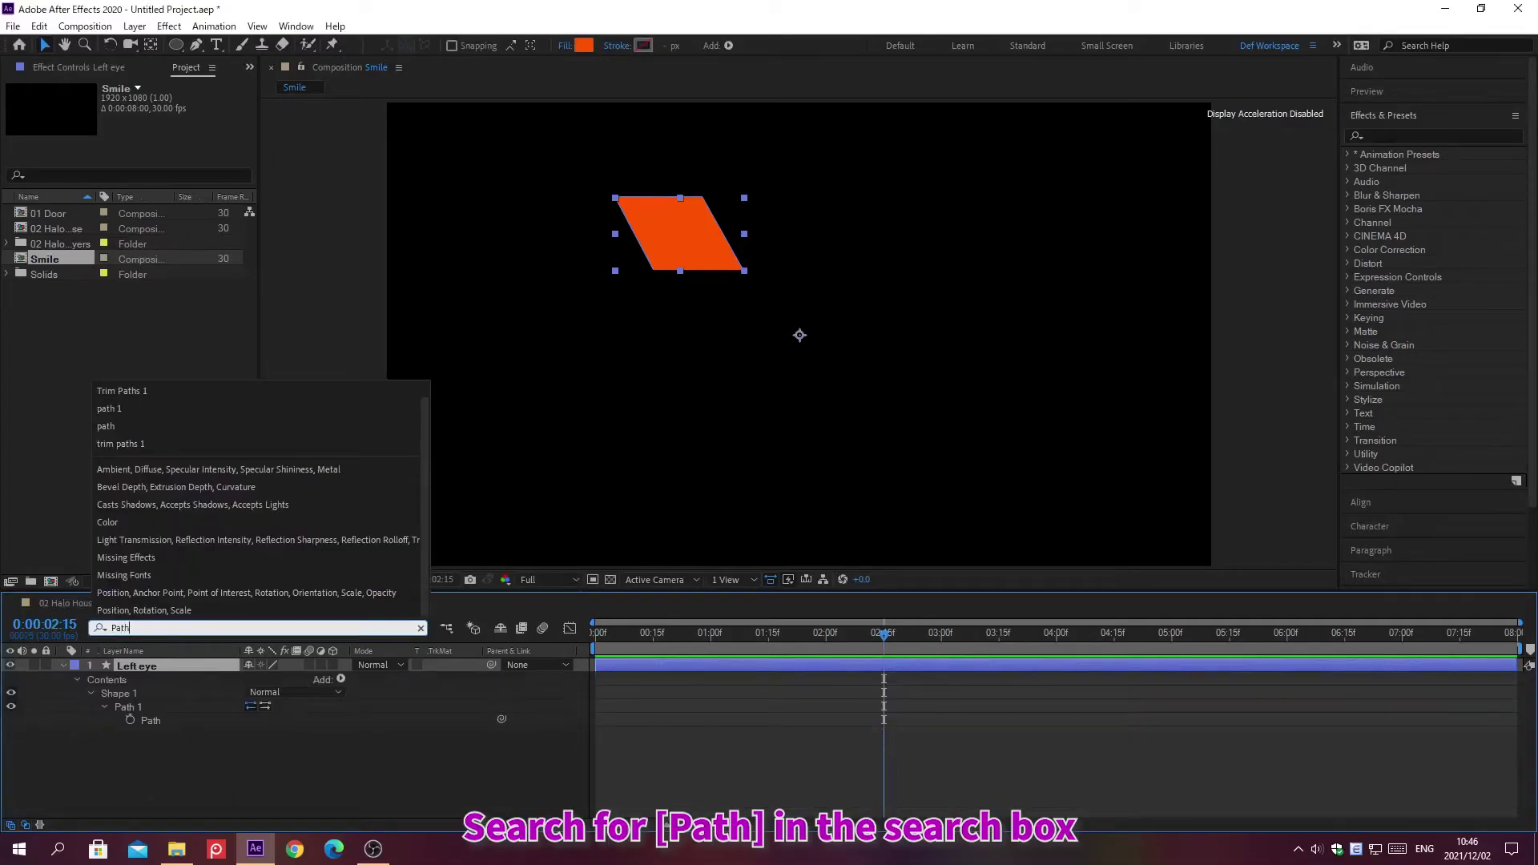
pyautogui.press('Return')
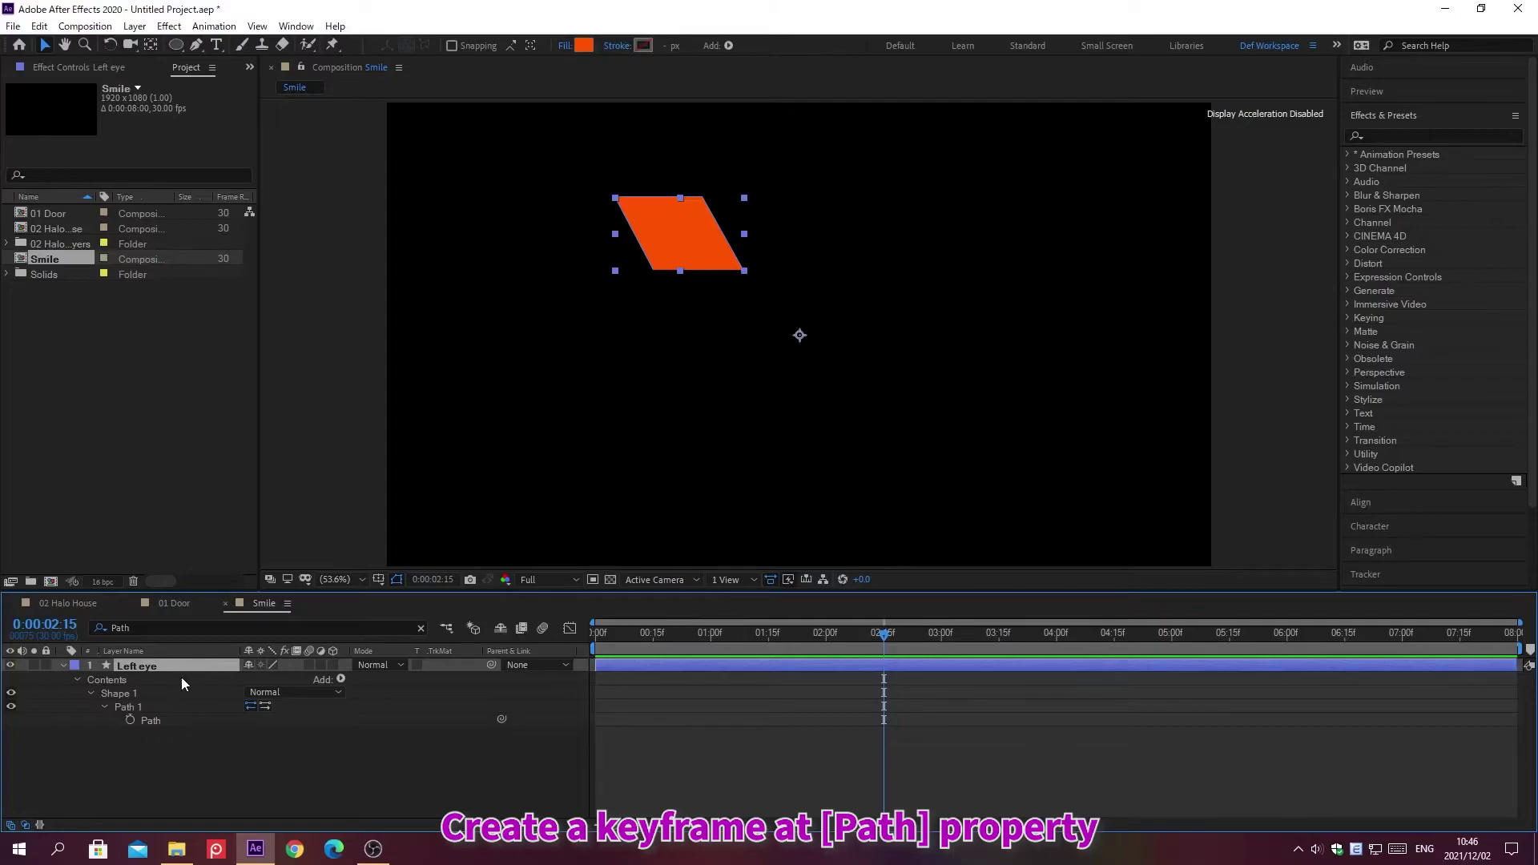
pyautogui.click(129, 719)
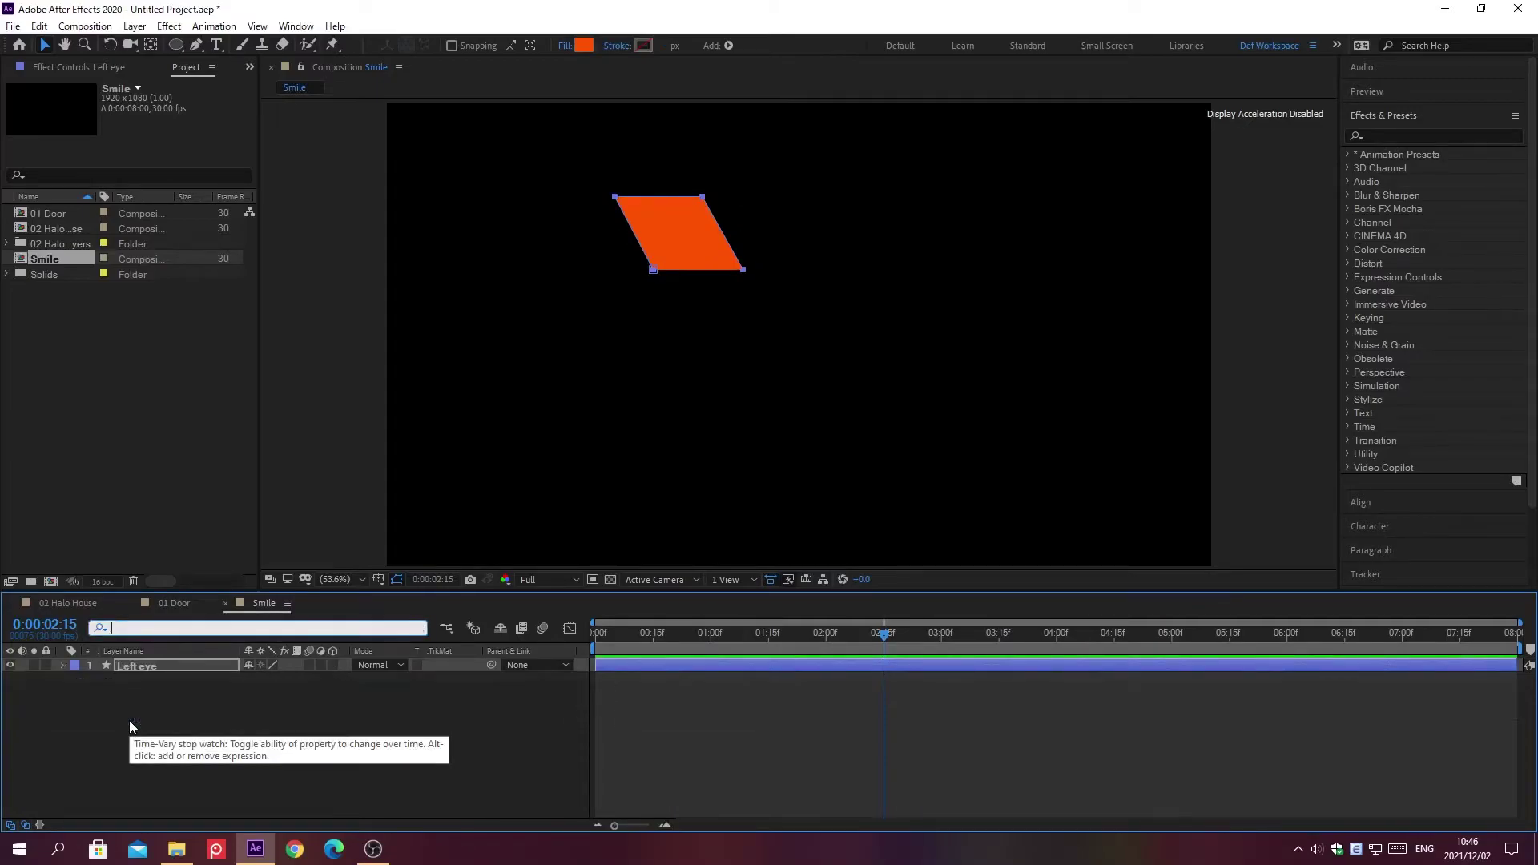
pyautogui.press('BackSpace')
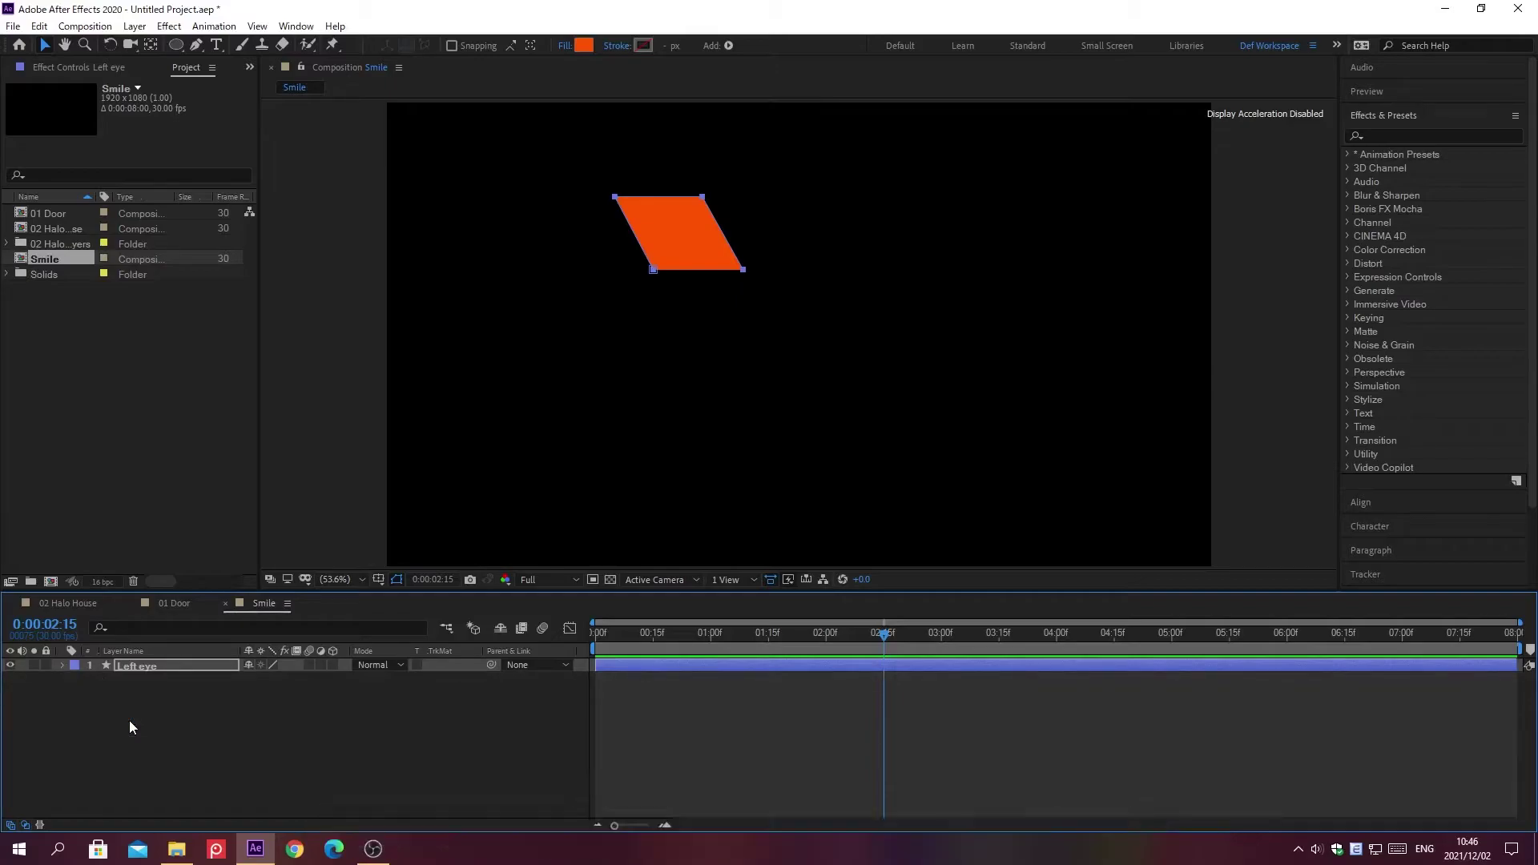
pyautogui.press('u')
# Add a second Path keyframe at 0;00;03;15.
pyautogui.hotkey('alt', 'shift', 'j')
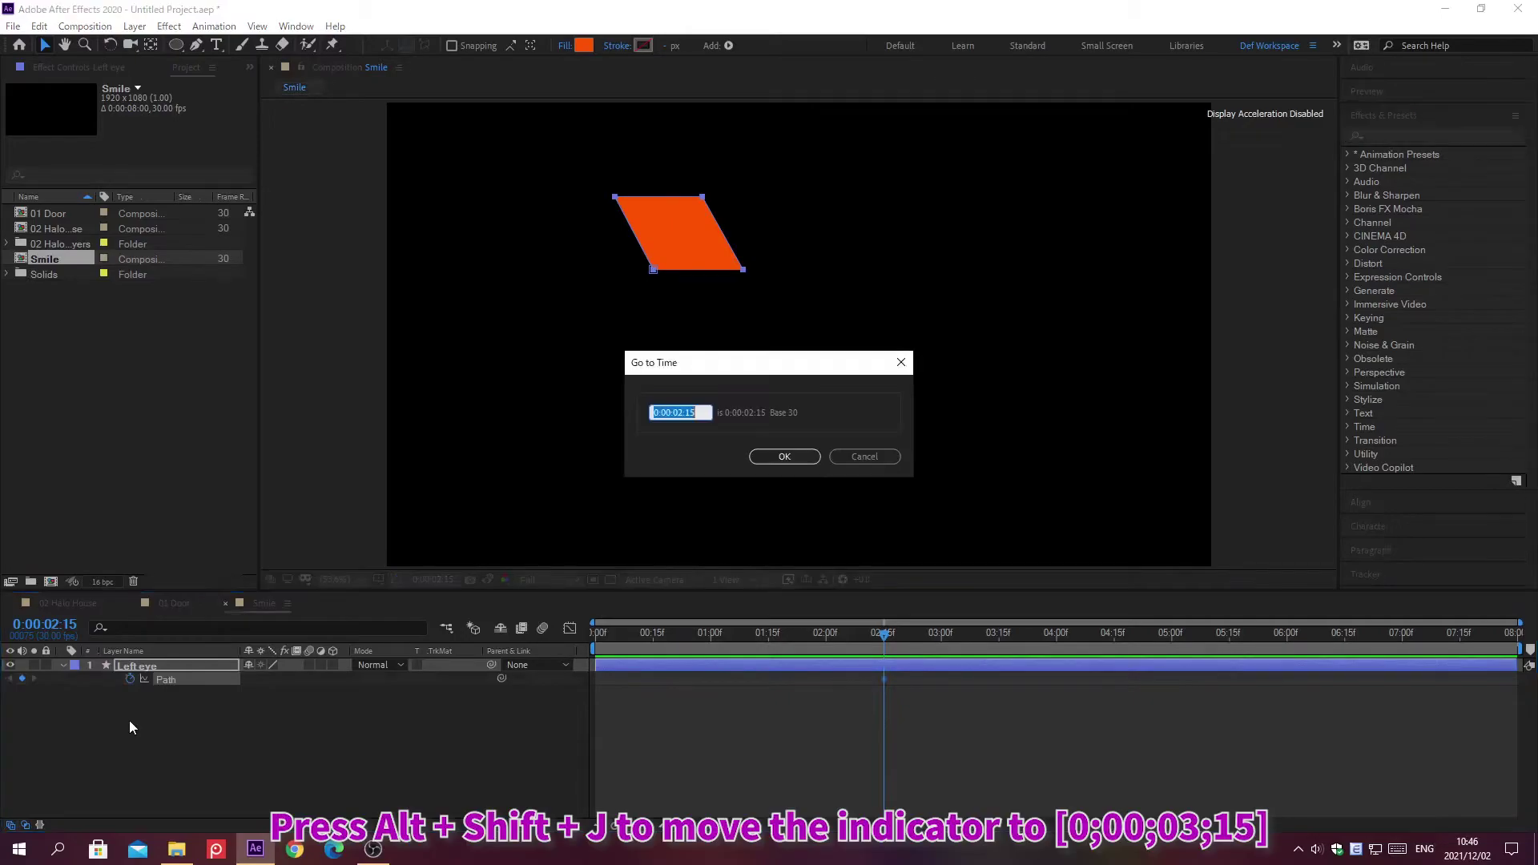
pyautogui.write('0;00;03;15')
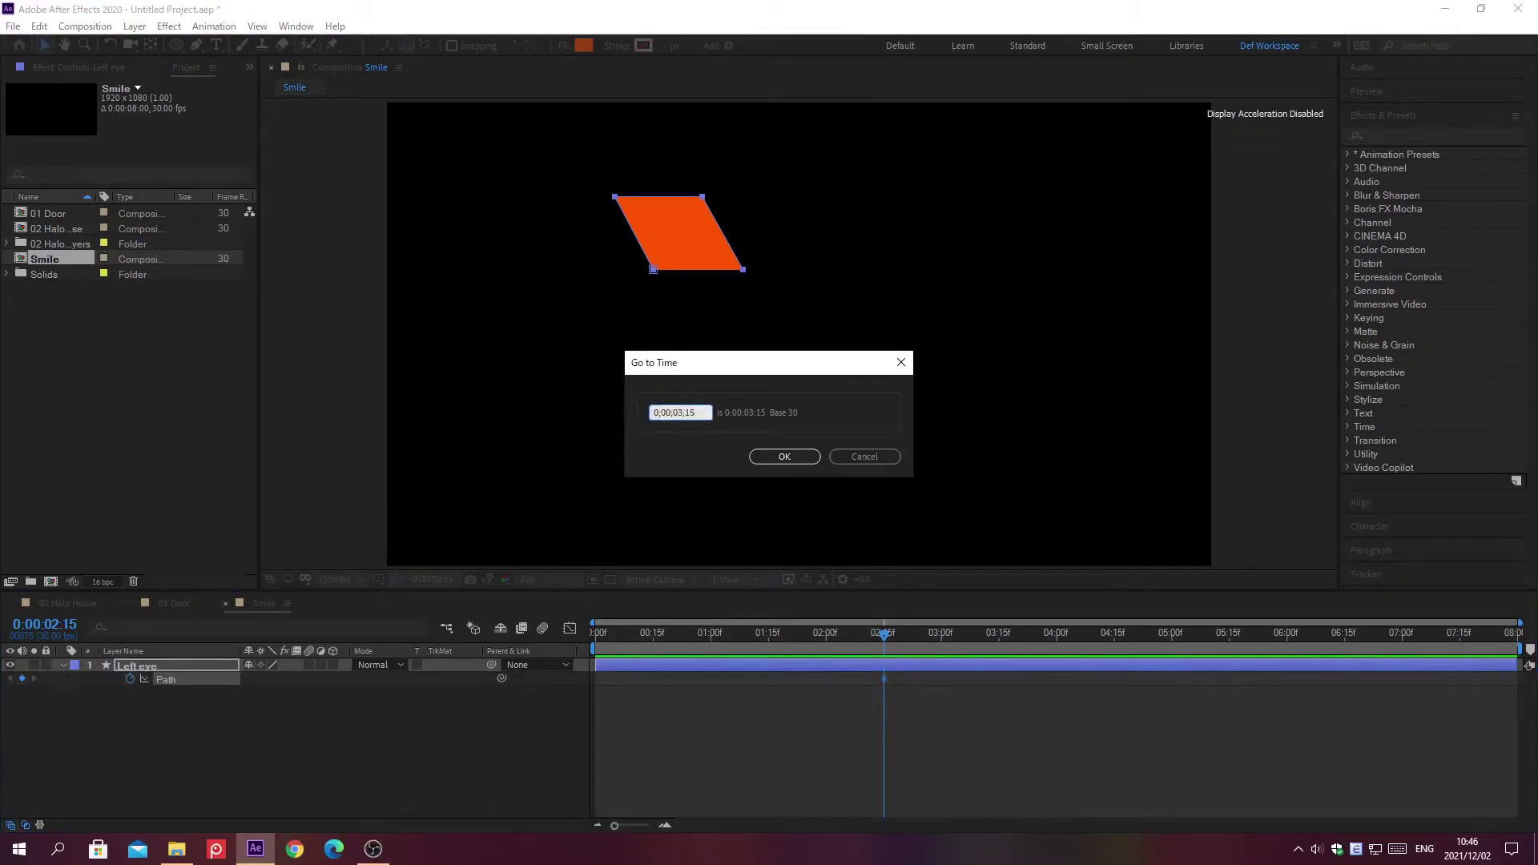
pyautogui.press('Return')
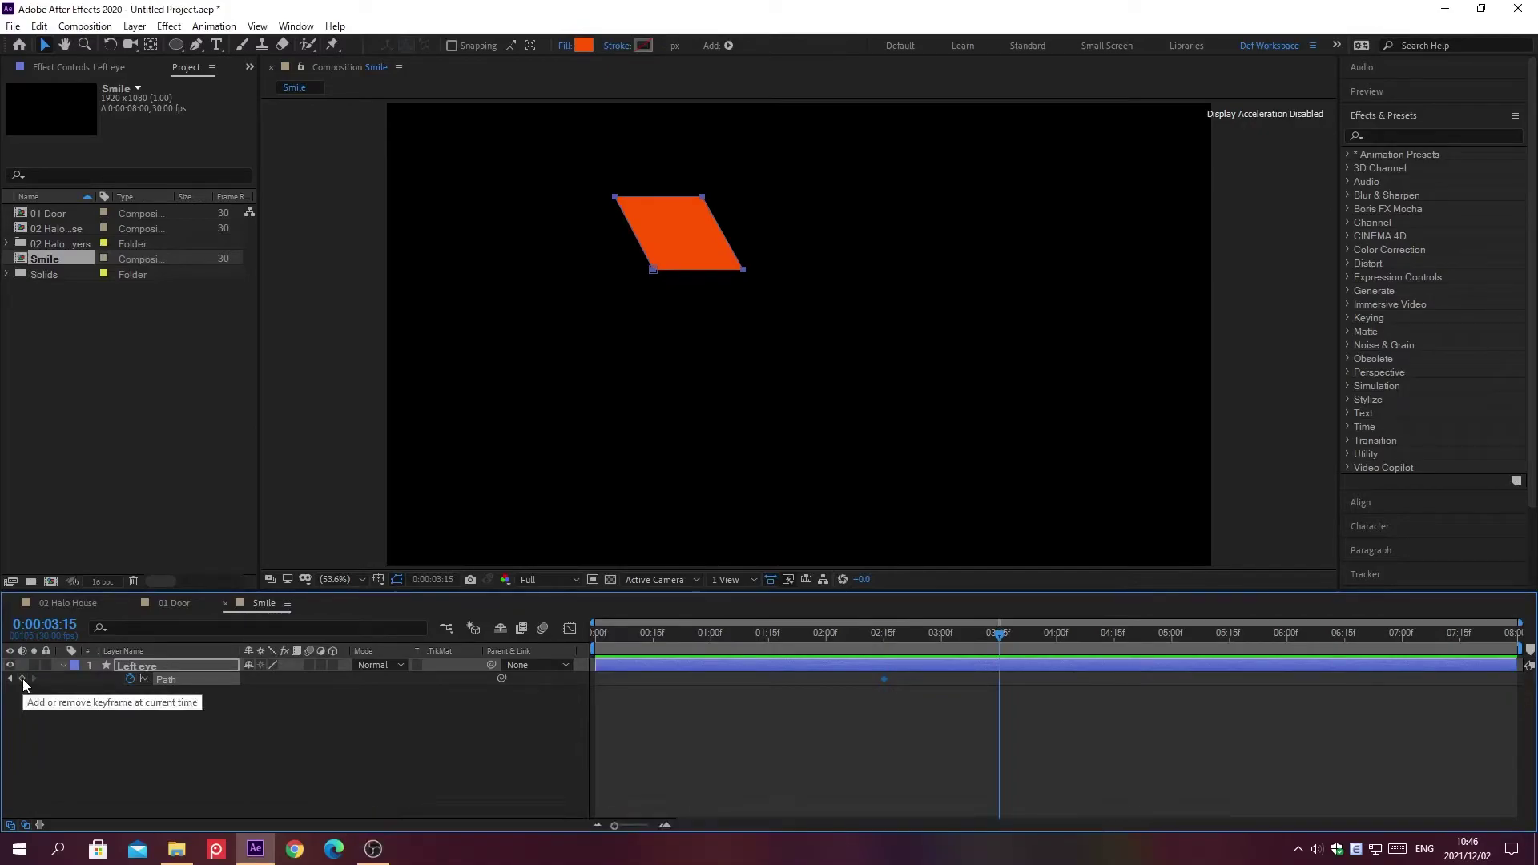
pyautogui.click(23, 680)
# At 0;00;03;00, drag the eye's top corner down to close it.
pyautogui.hotkey('alt', 'shift', 'j')
pyautogui.write('0;00;')
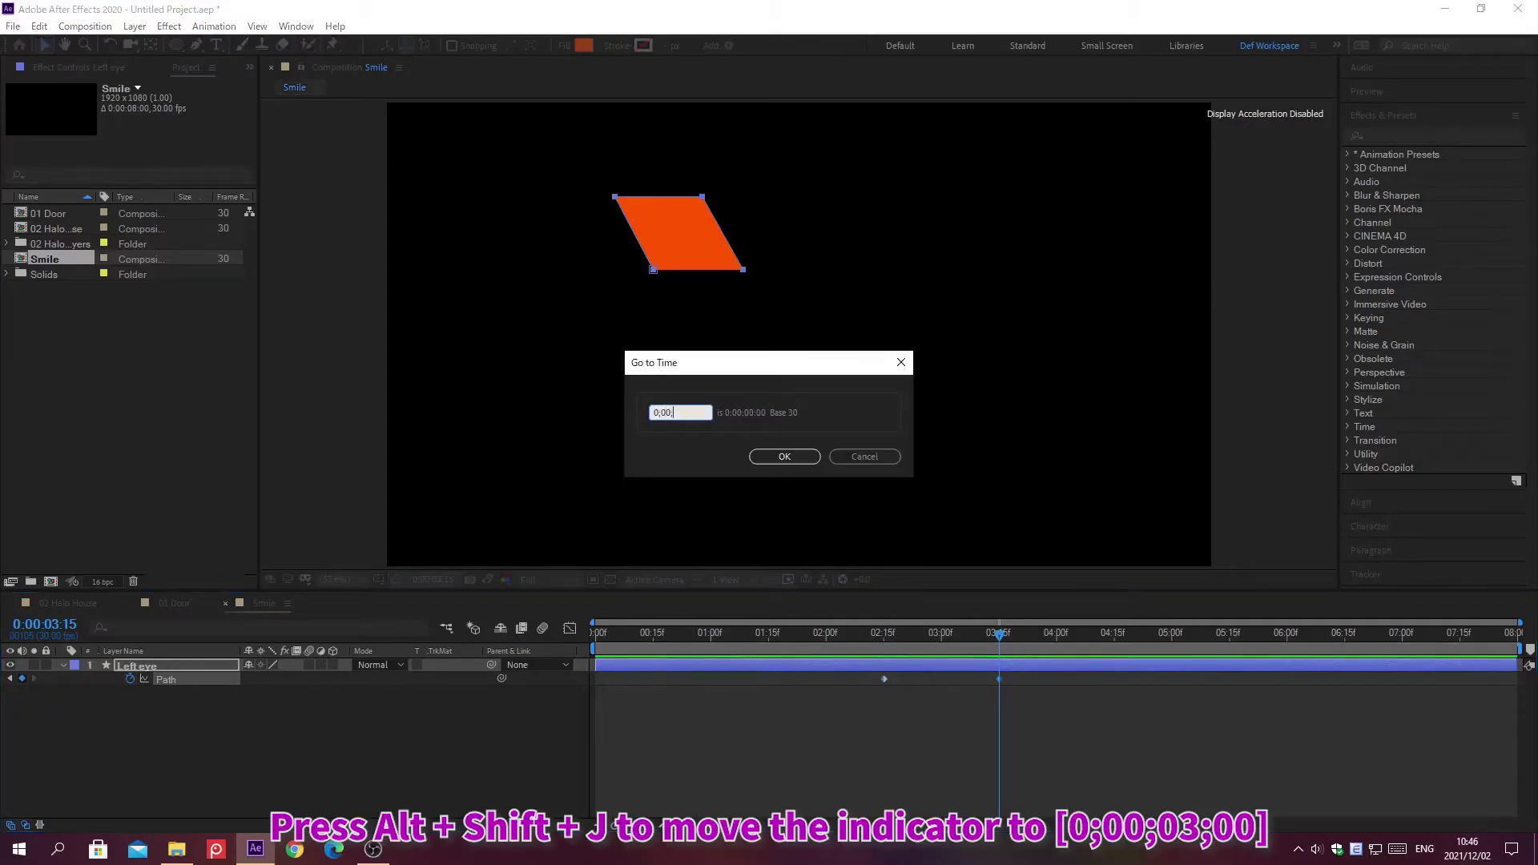
pyautogui.write('03;00')
pyautogui.press('Return')
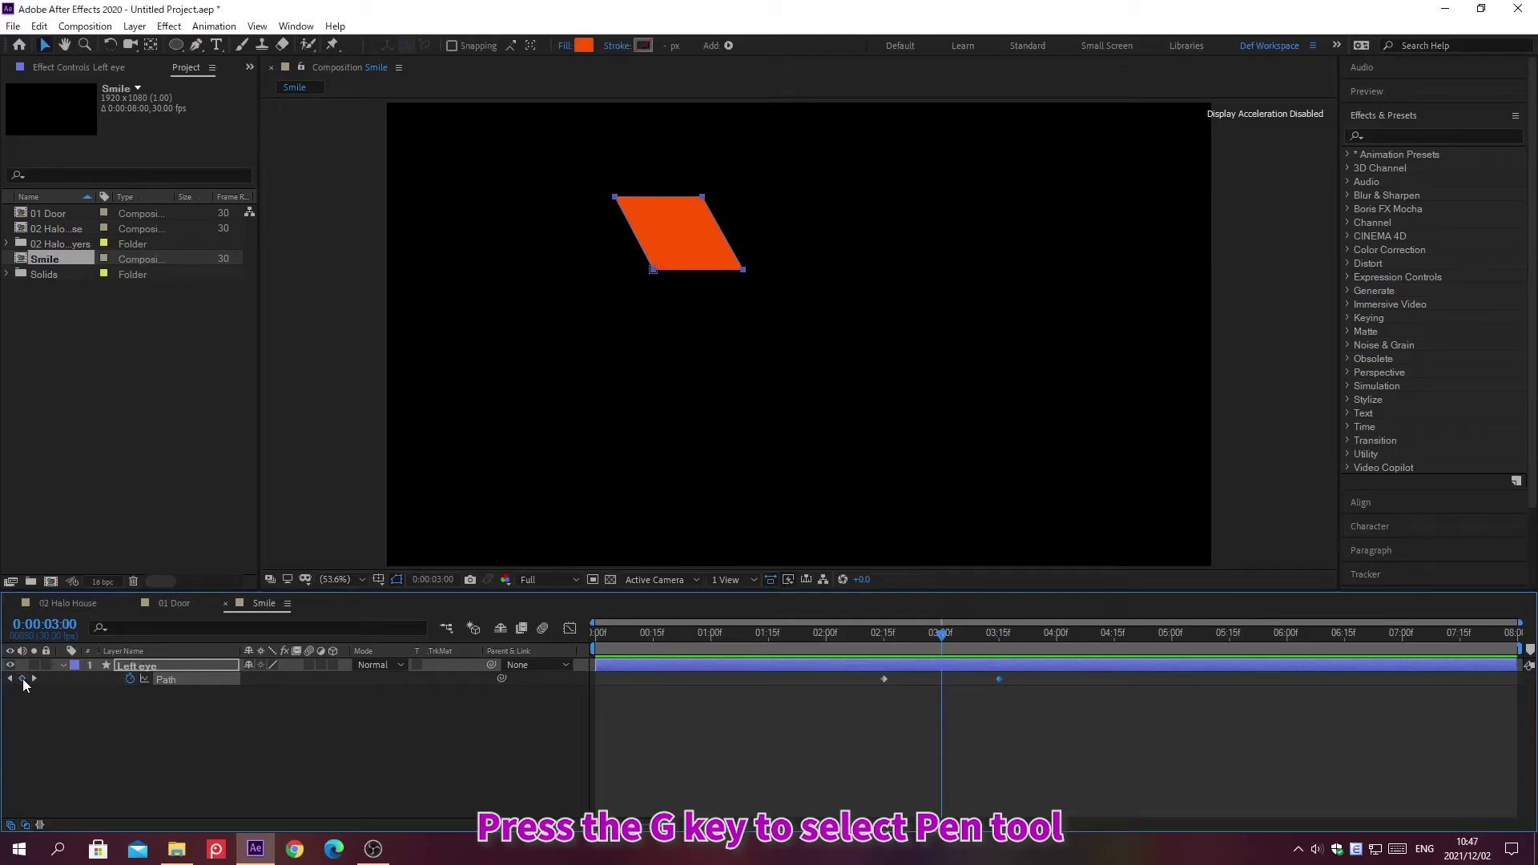
pyautogui.press('g')
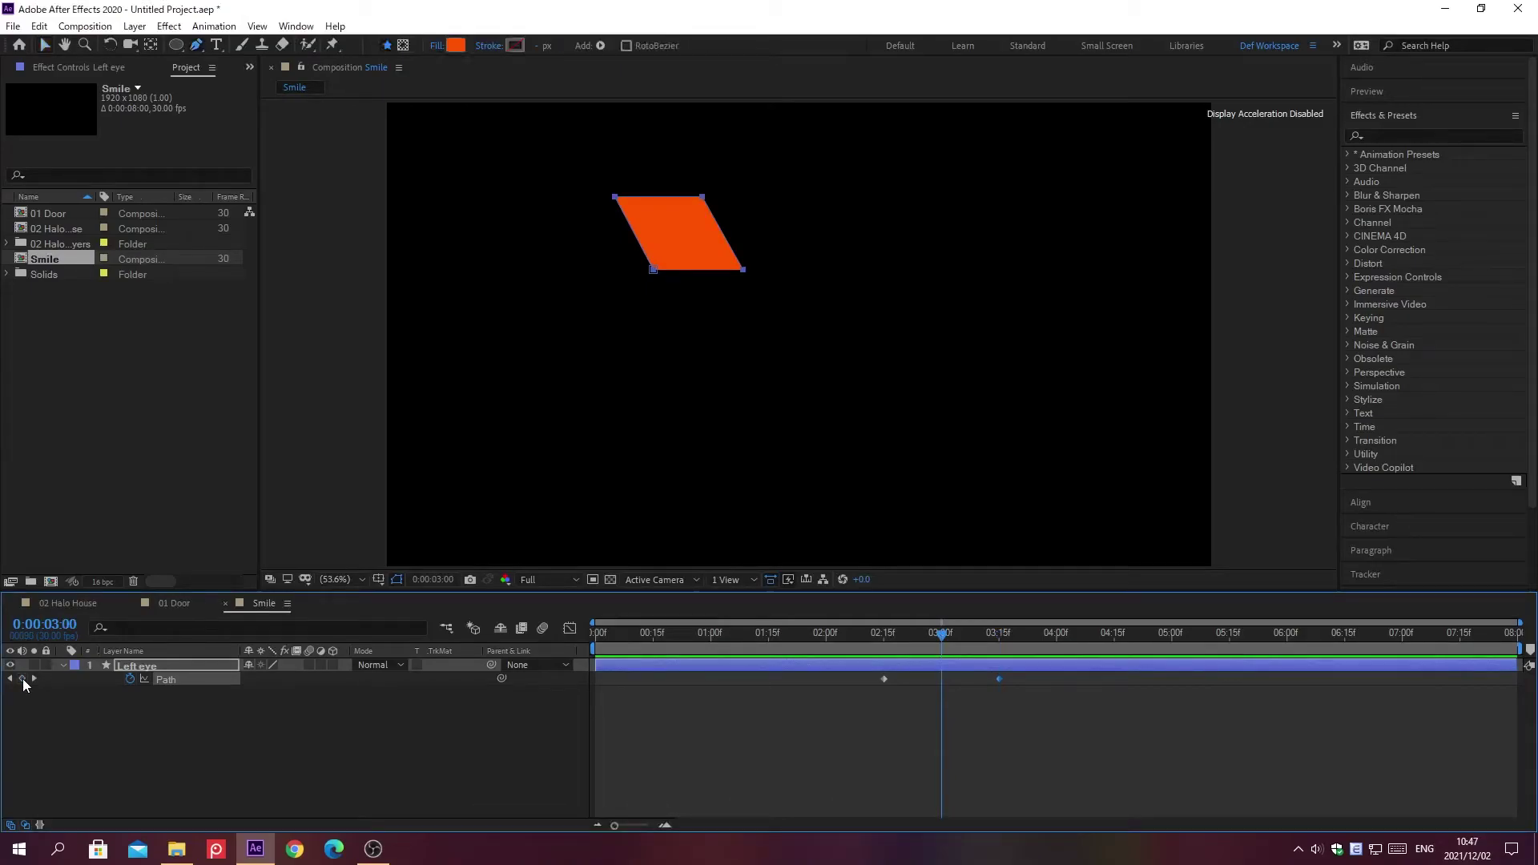
pyautogui.click(200, 668)
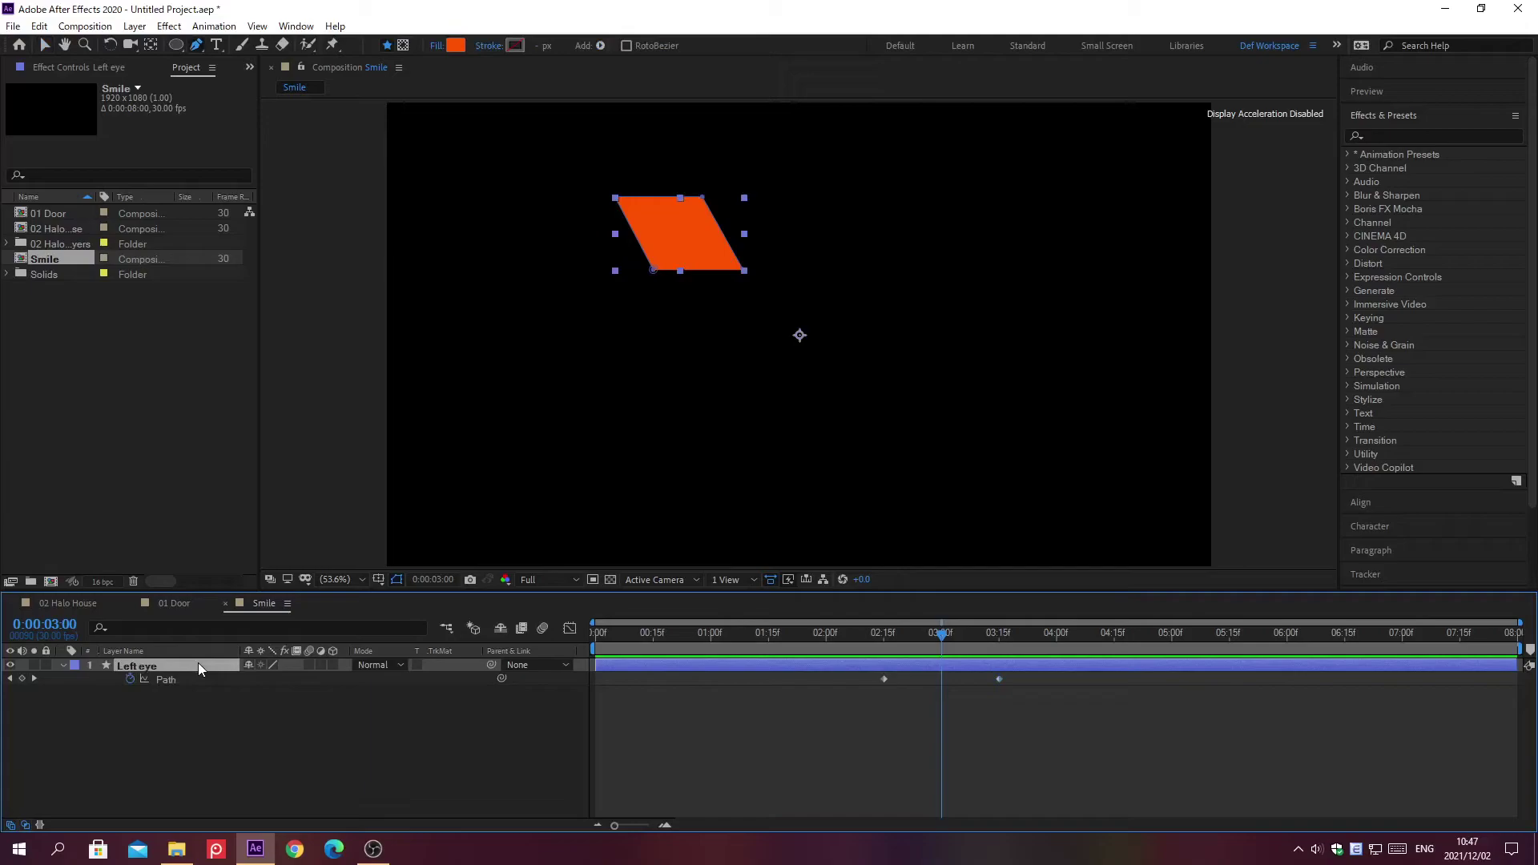
pyautogui.click(702, 200)
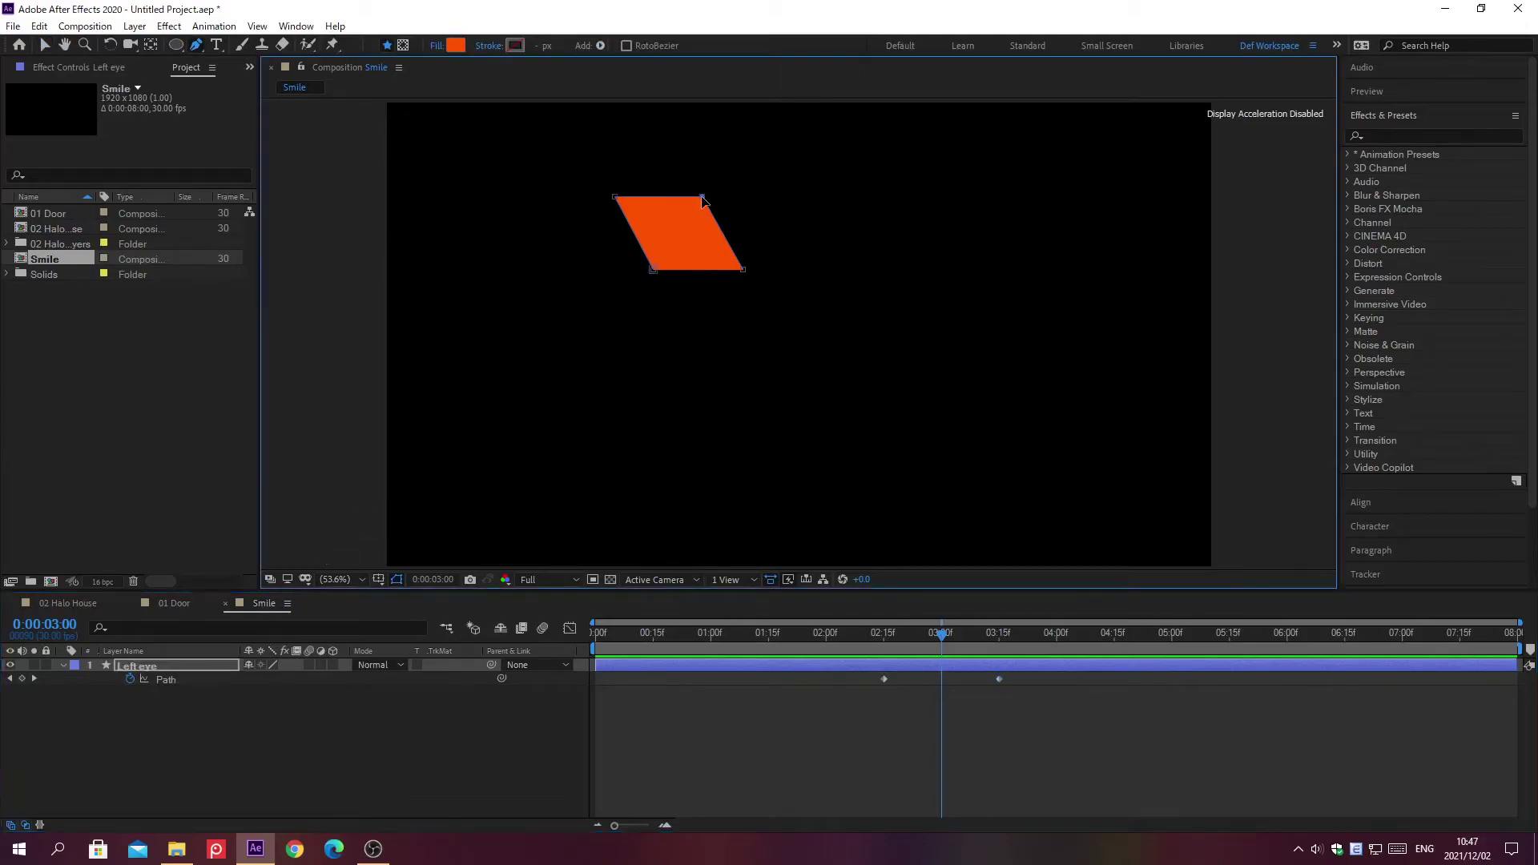
pyautogui.moveTo(702, 200); pyautogui.dragTo(660, 261)
# Paste the three blink keyframes at 0;00;04;15 for a second blink.
pyautogui.click(200, 680)
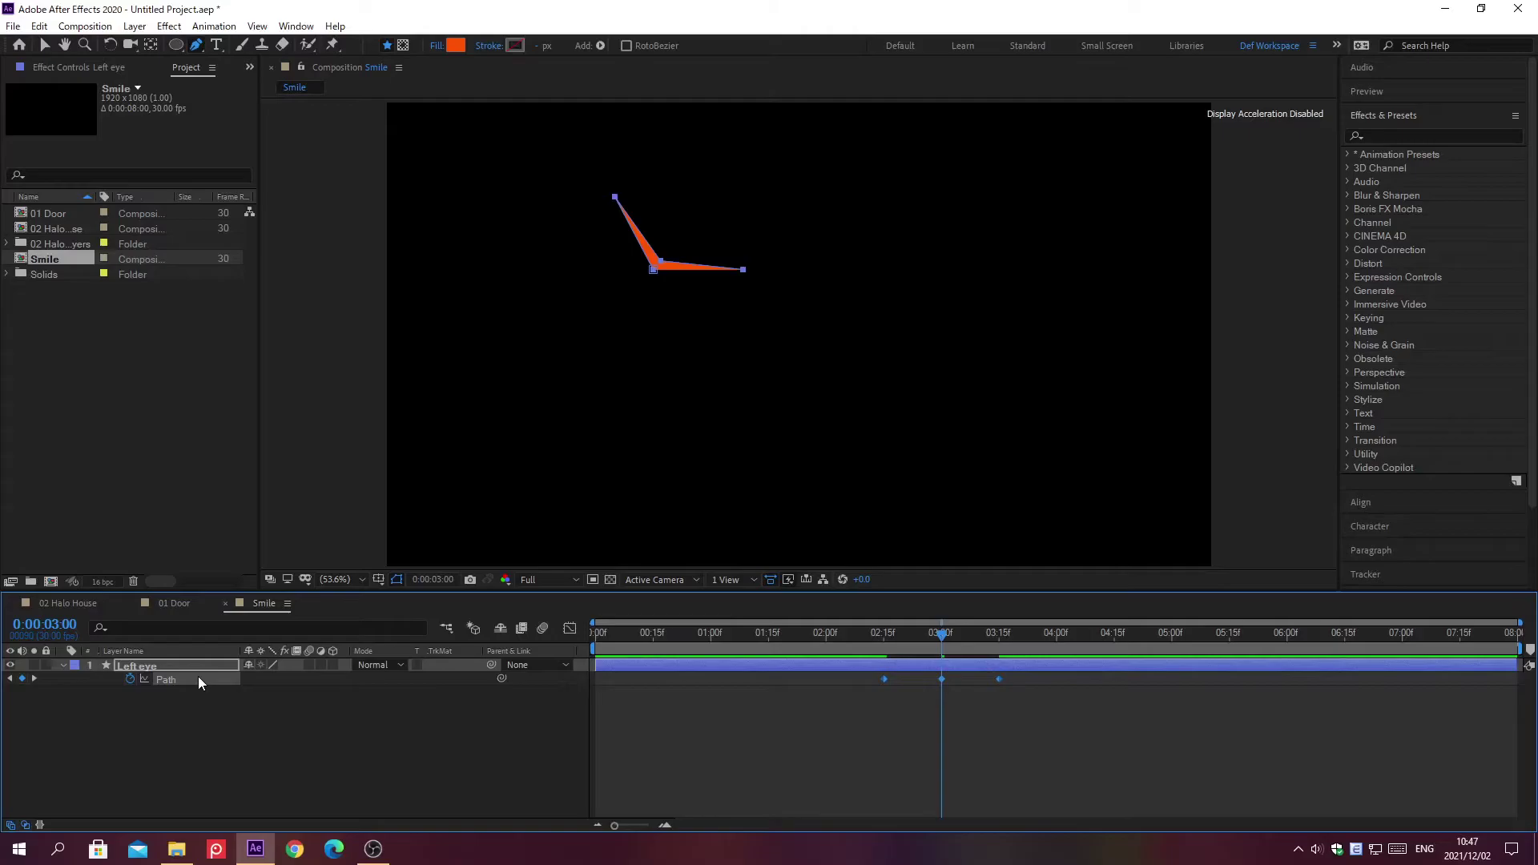
pyautogui.hotkey('alt', 'shift', 'j')
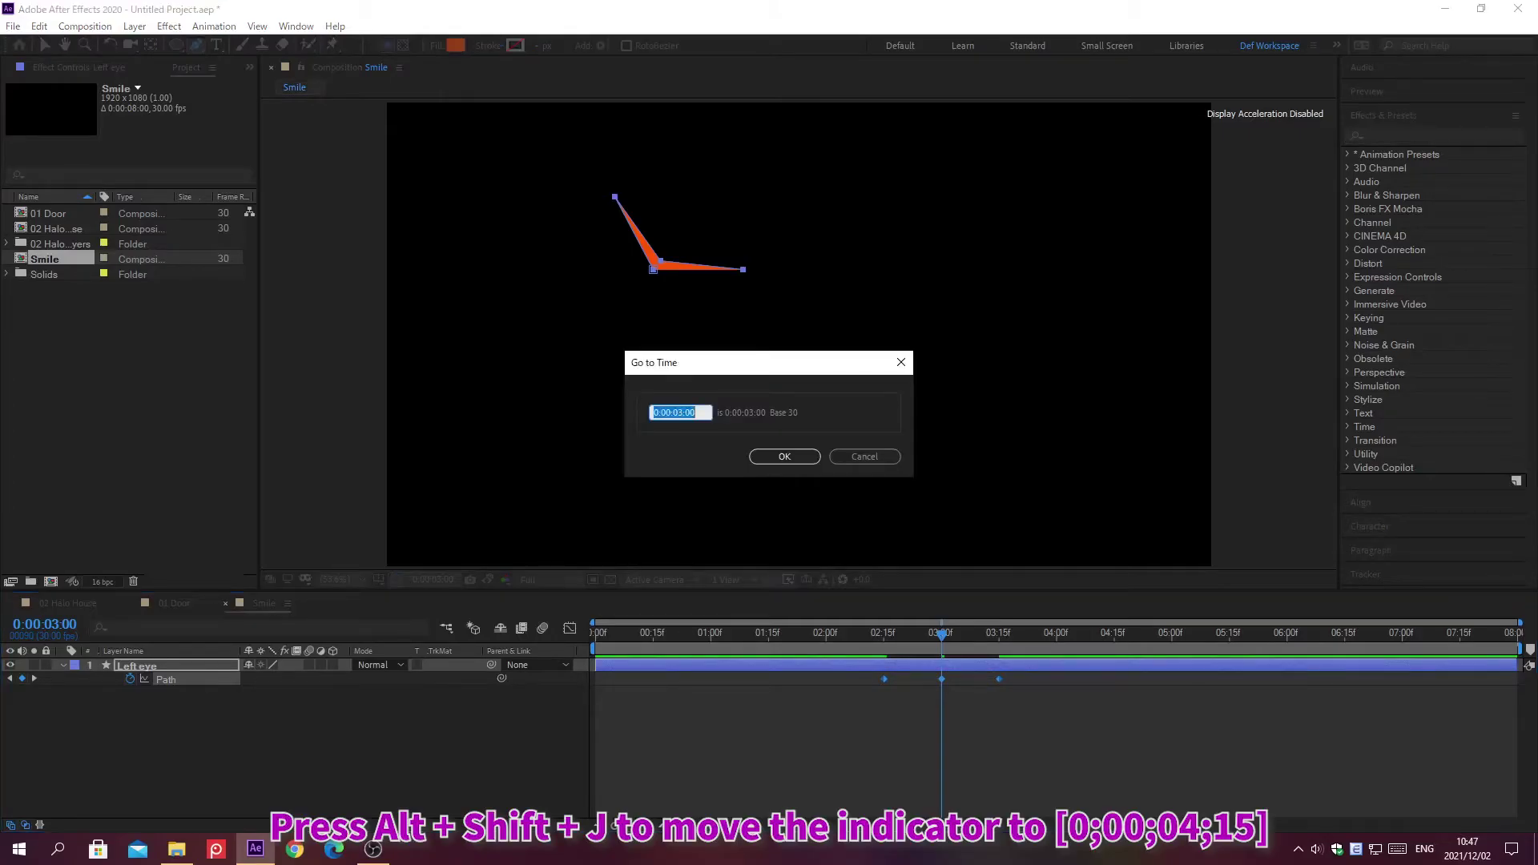
pyautogui.write('0;00;04;15')
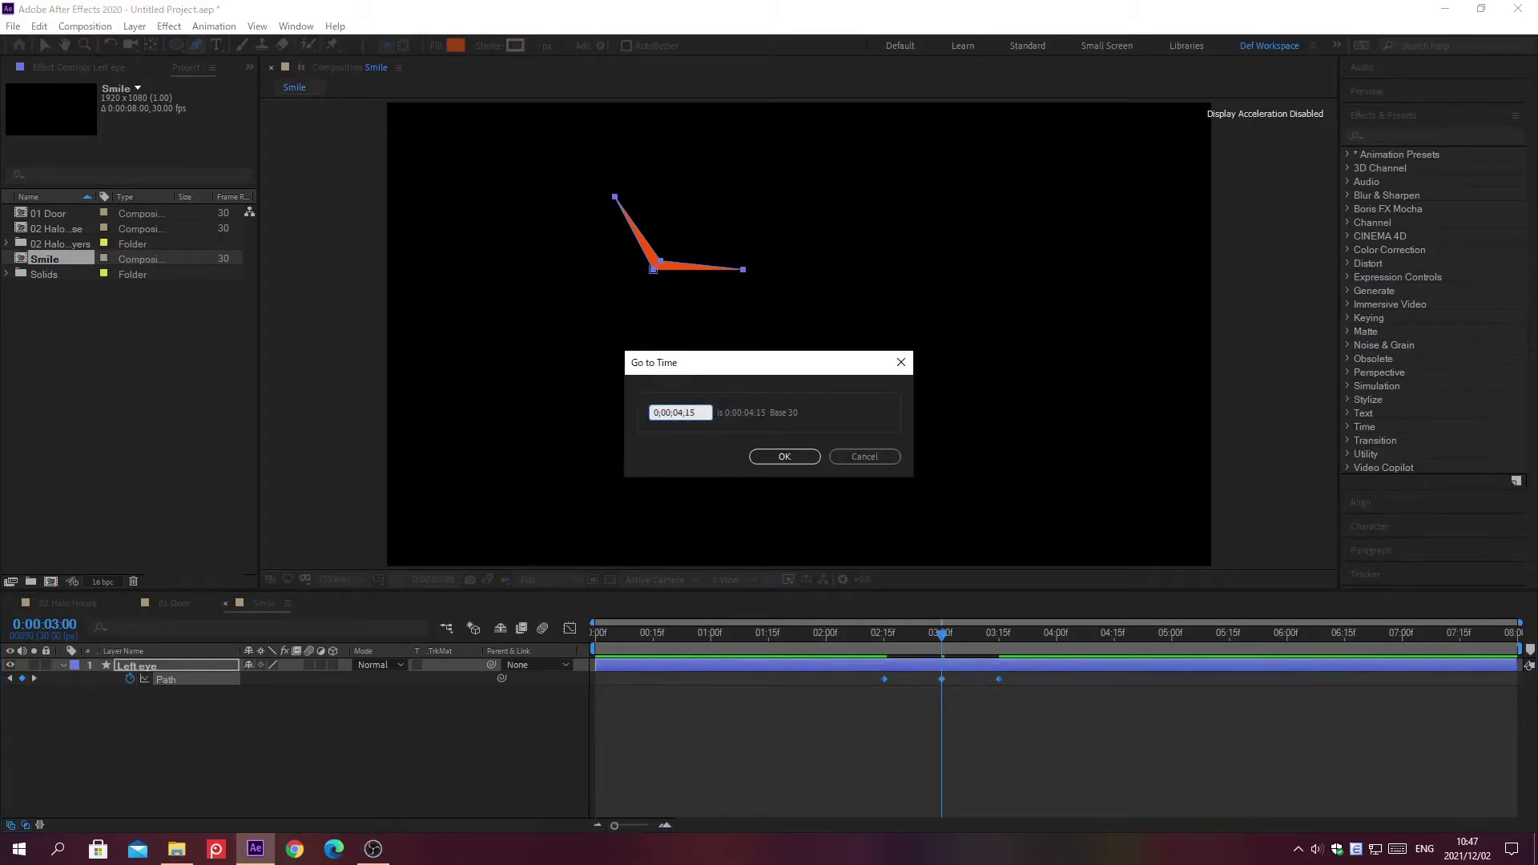
pyautogui.press('Return')
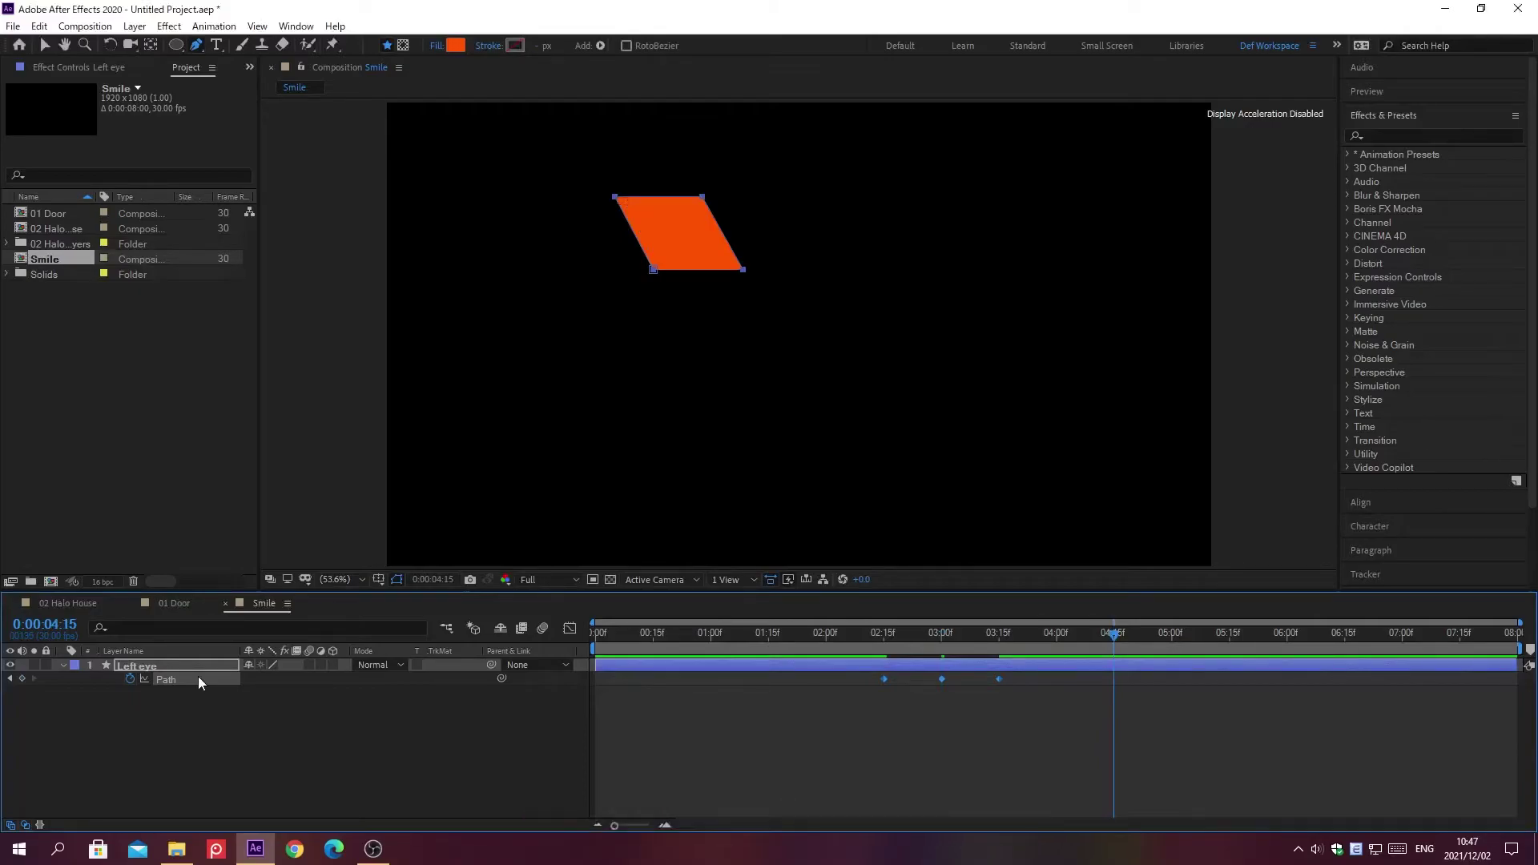
pyautogui.hotkey('ctrl', 'v')
pyautogui.click(64, 666)
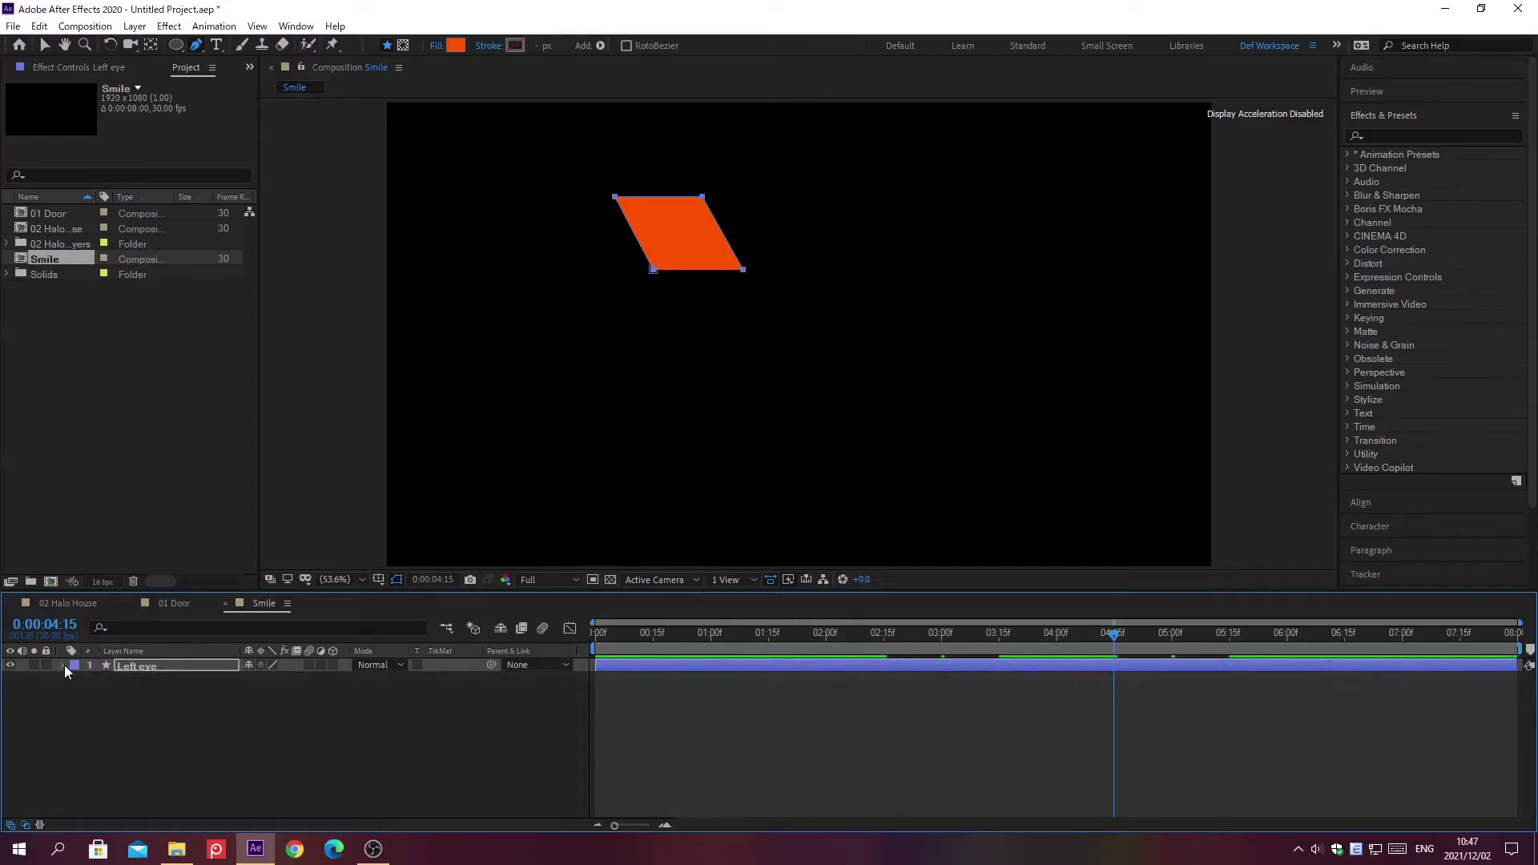
# Duplicate Left eye as a layer named 'Right eye' and open the Layer > Transform menu.
pyautogui.click(198, 669)
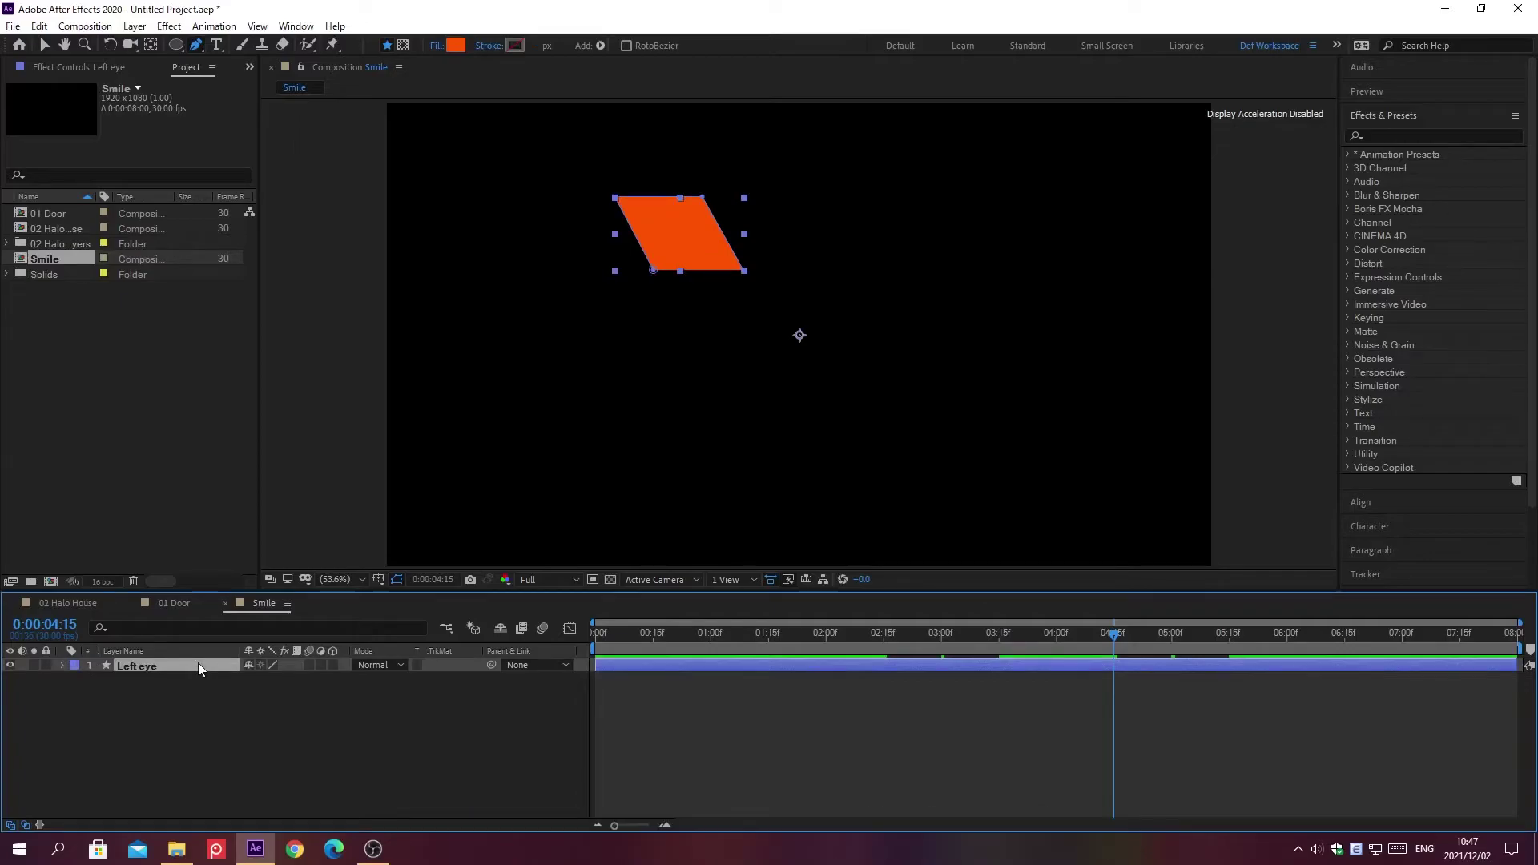
pyautogui.hotkey('ctrl', 'd')
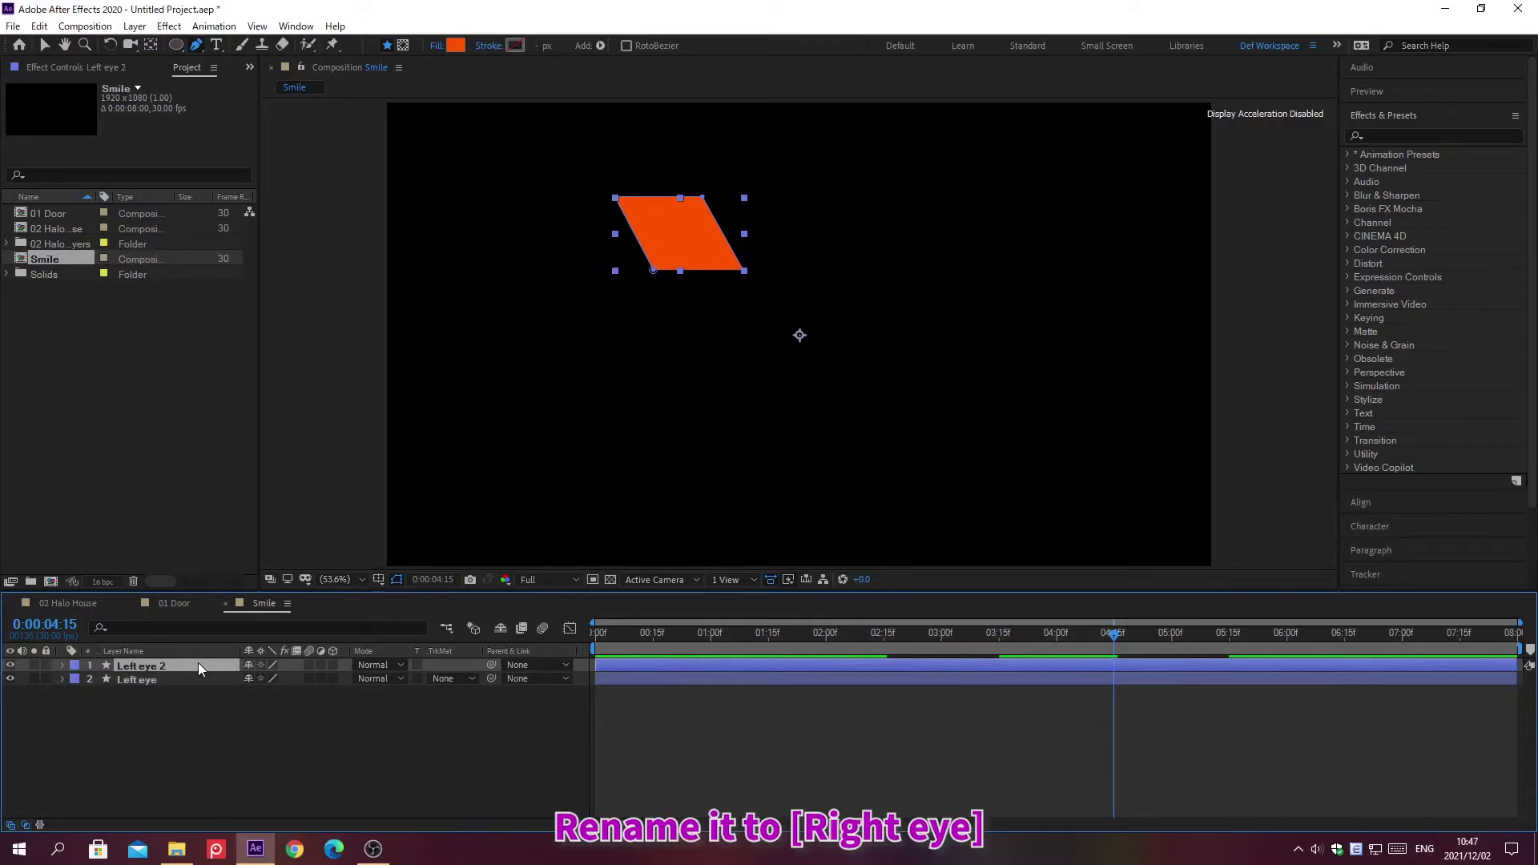
pyautogui.press('Return')
pyautogui.write('Right')
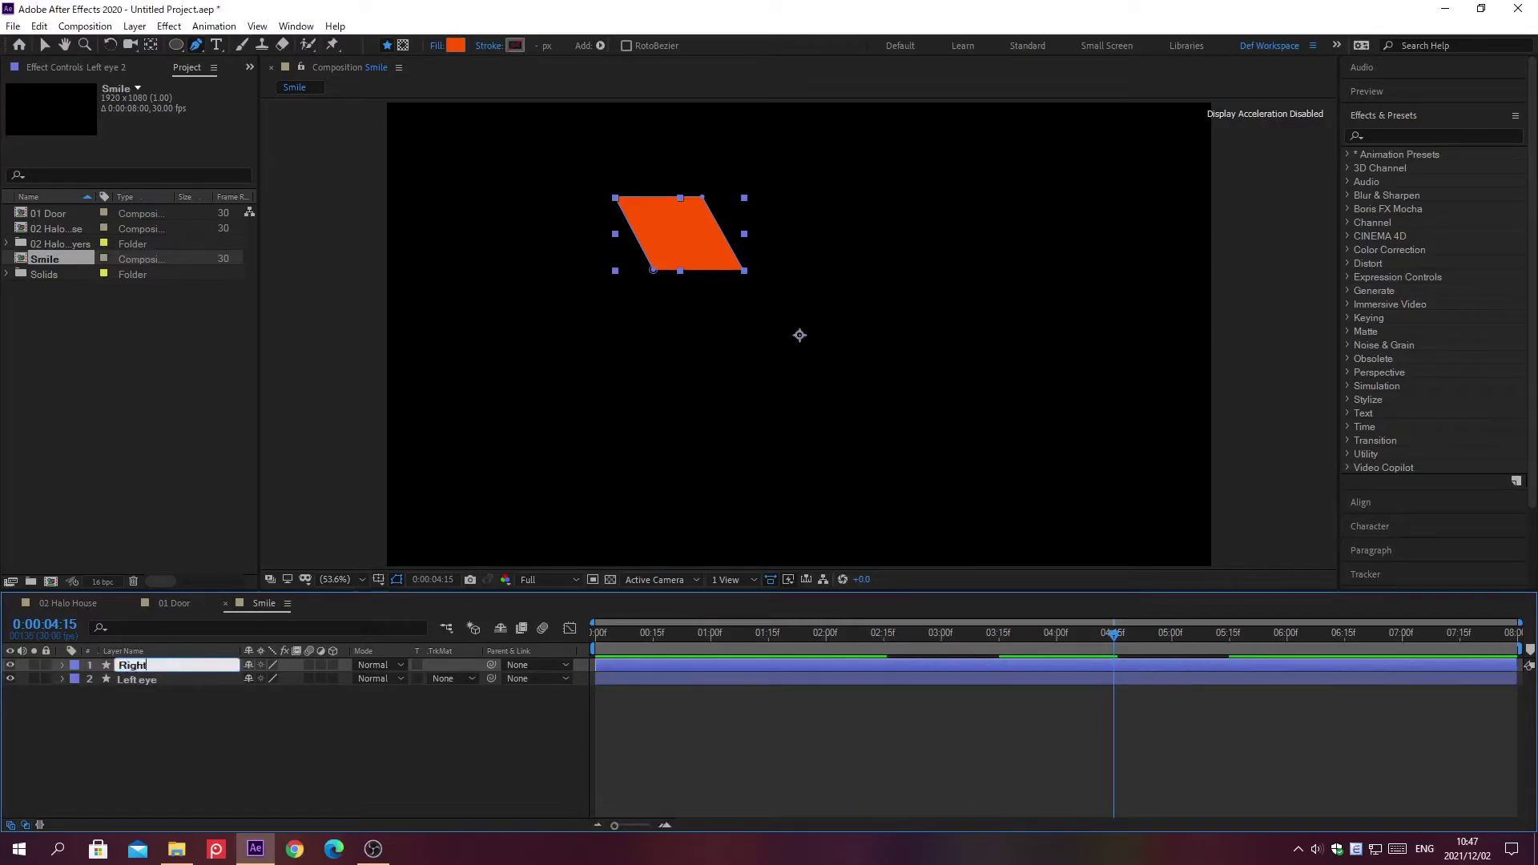
pyautogui.write(' eye')
pyautogui.press('Return')
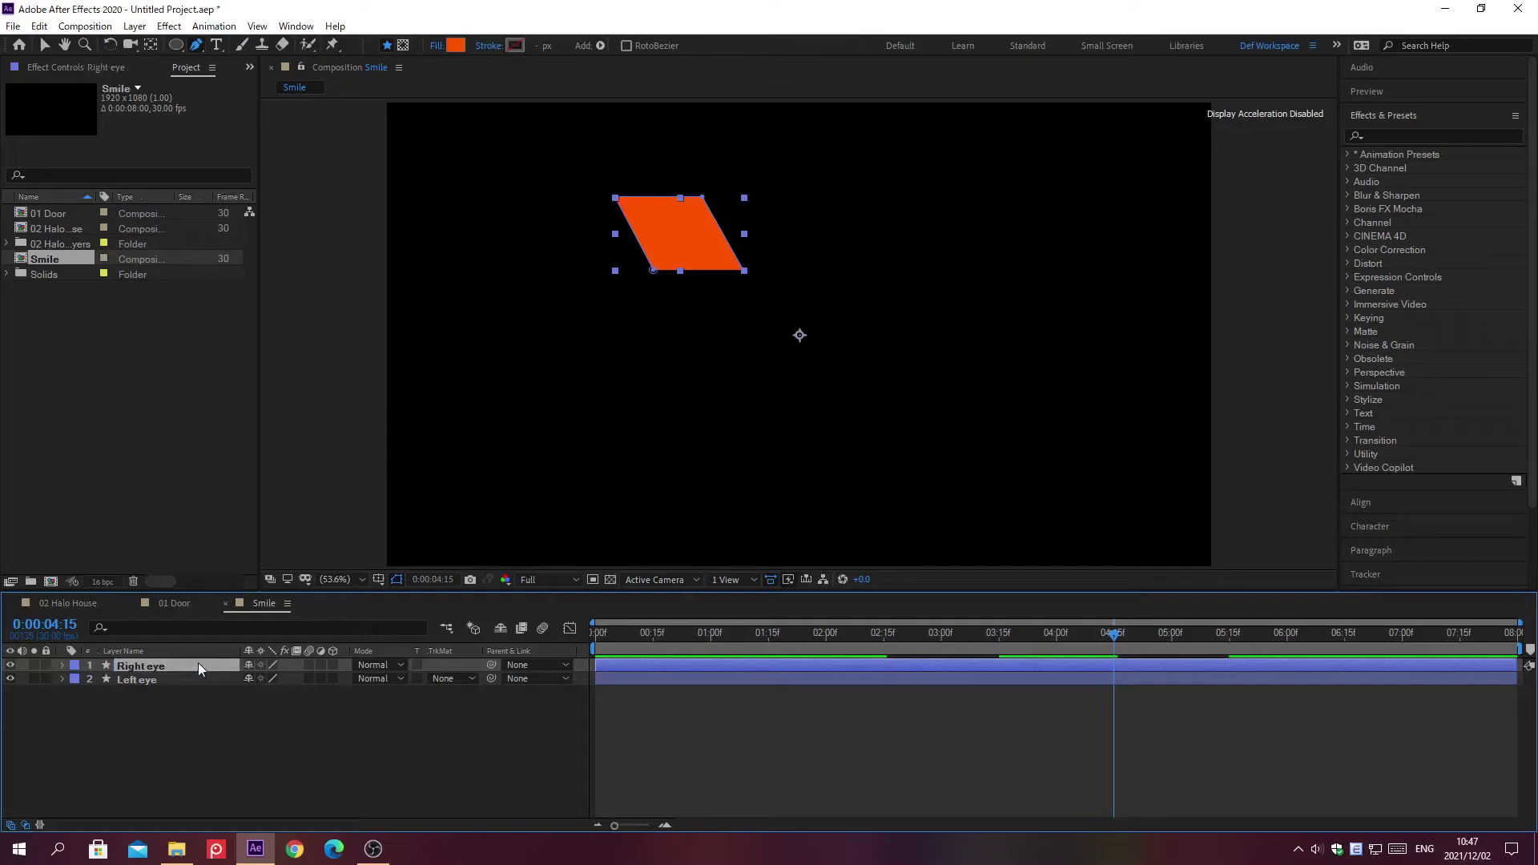
pyautogui.click(134, 27)
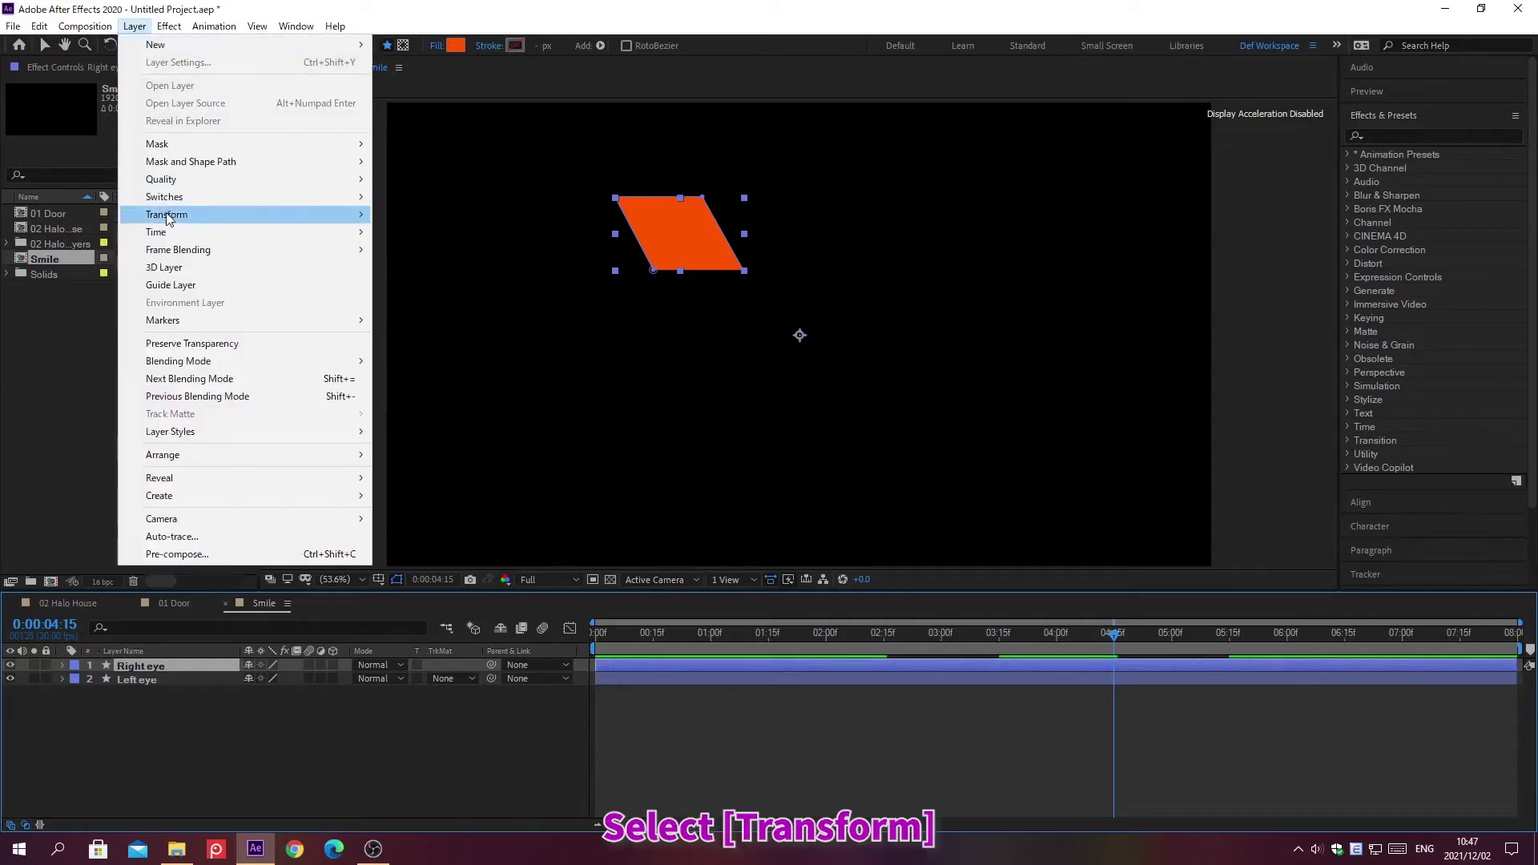
pyautogui.moveTo(168, 218)
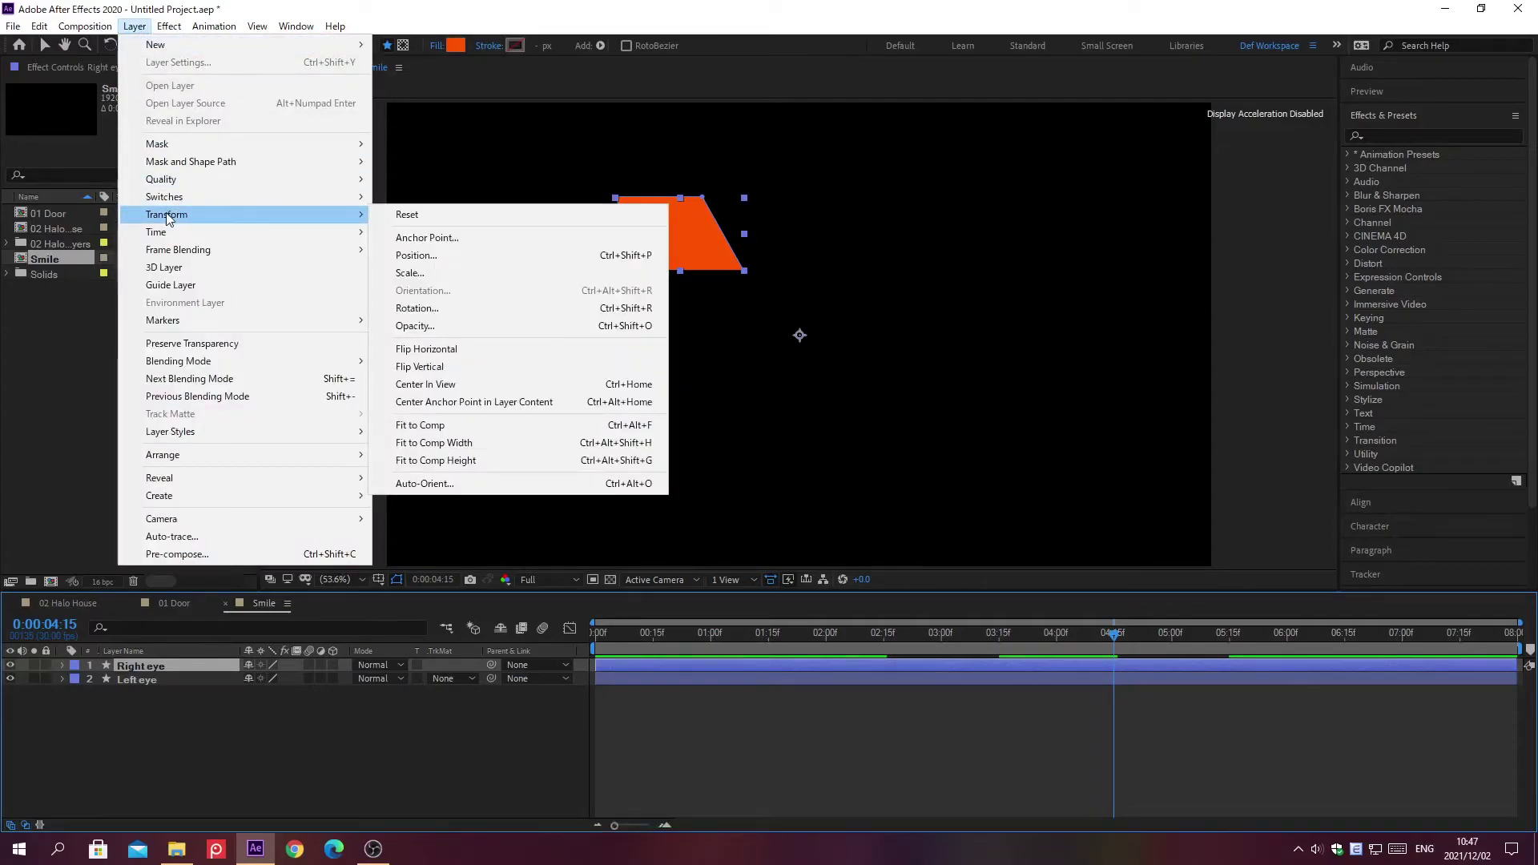
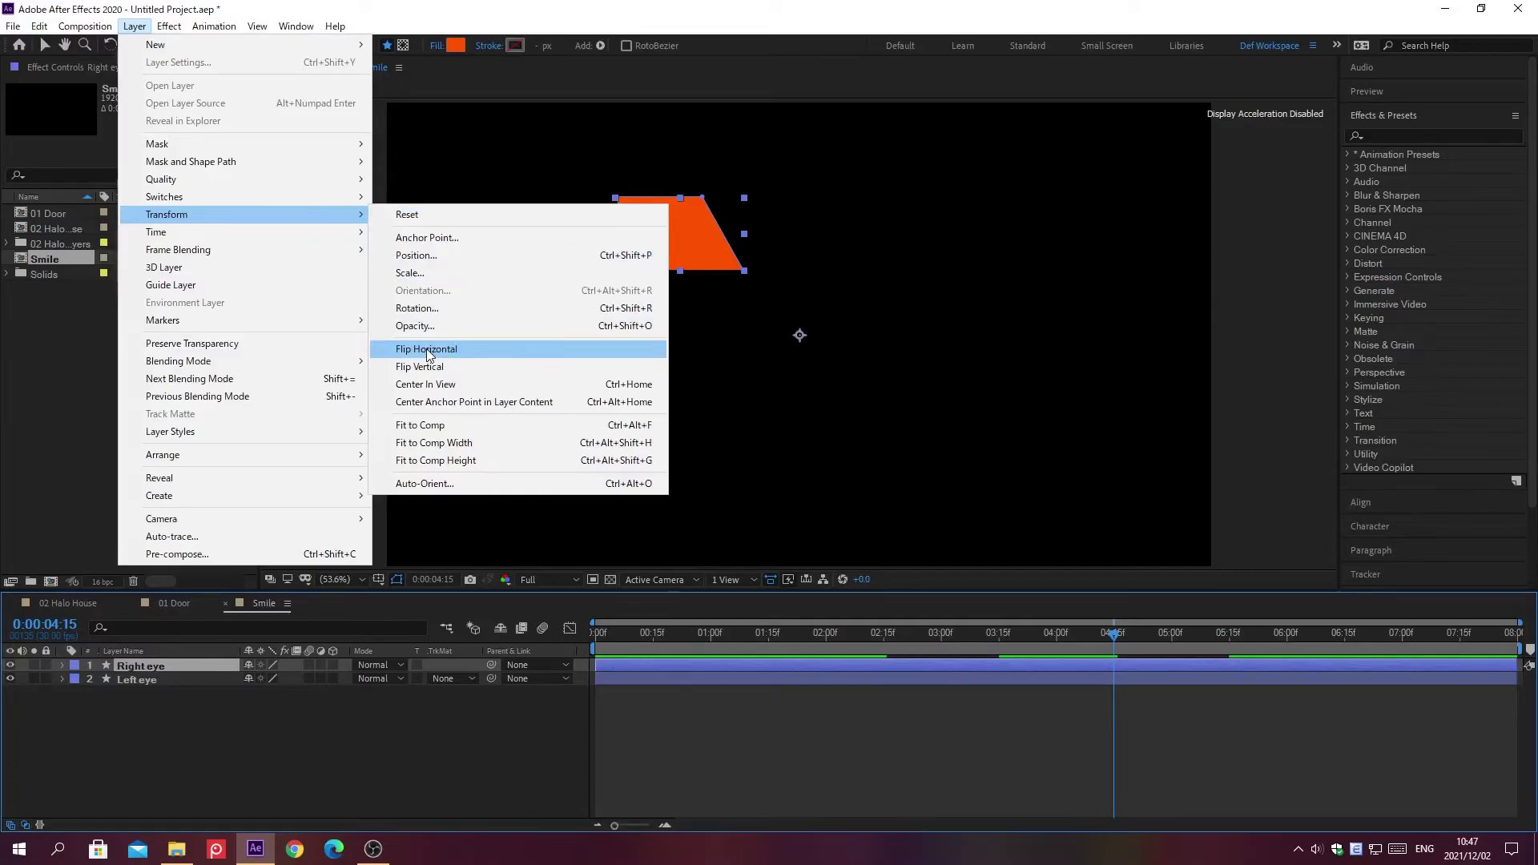
# Flip the Right eye horizontally so both eyes slant inward, then place the nose's first point.
pyautogui.click(426, 349)
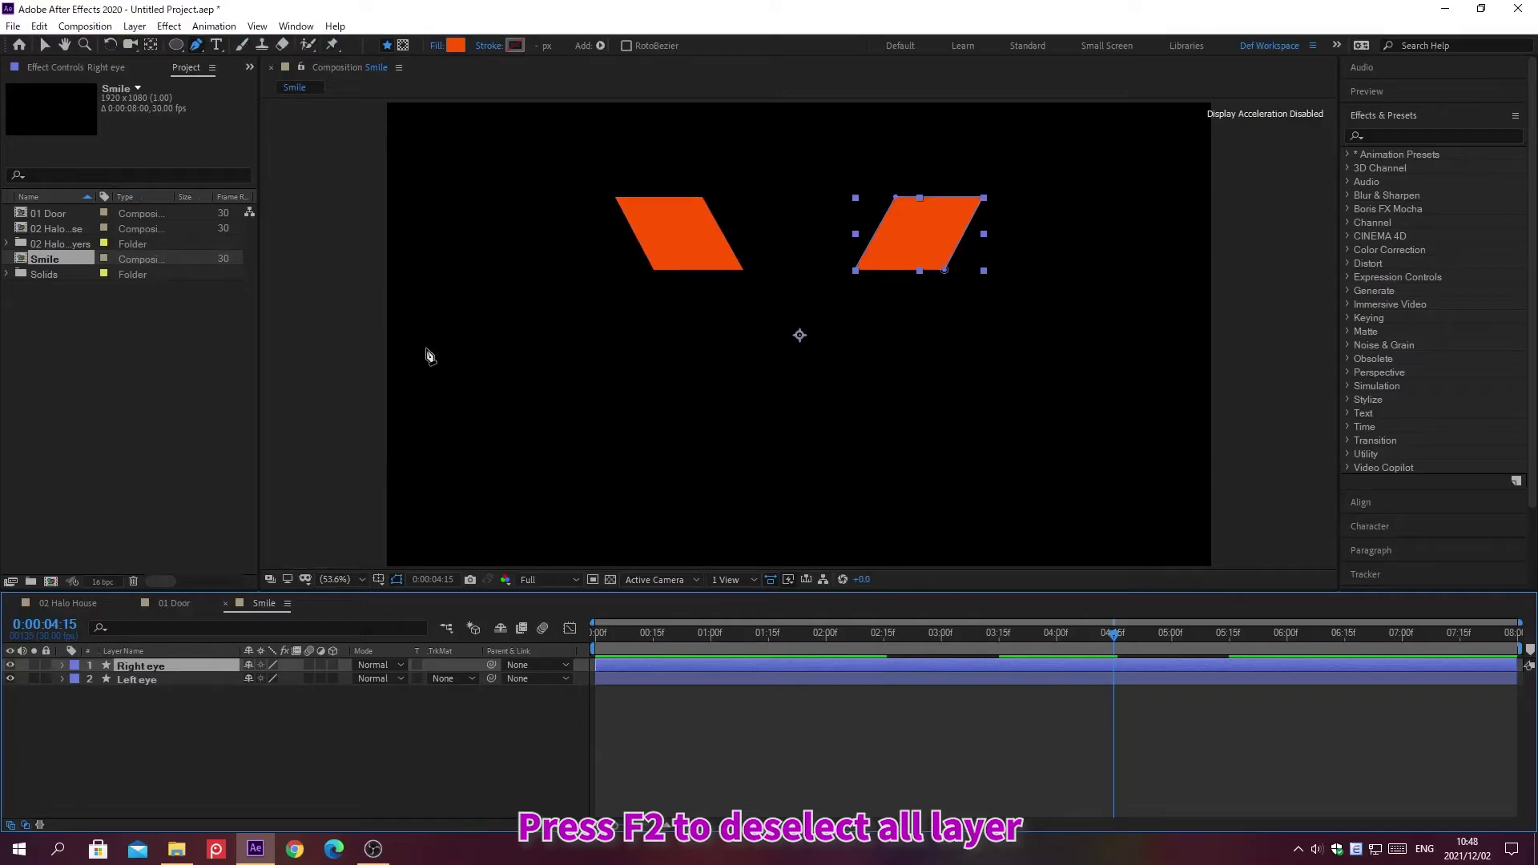
pyautogui.press('F2')
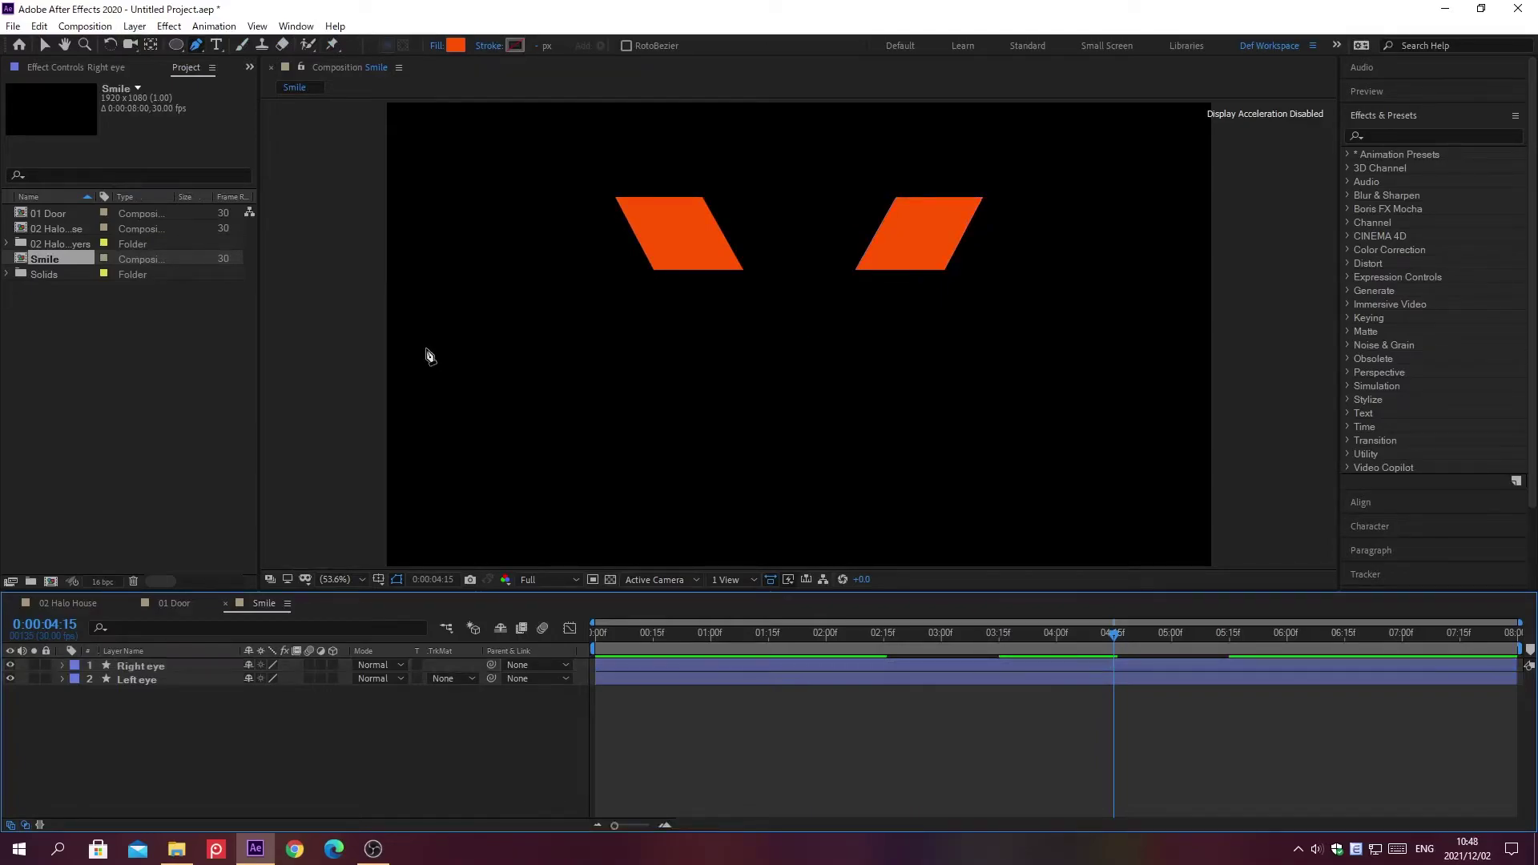
pyautogui.click(795, 285)
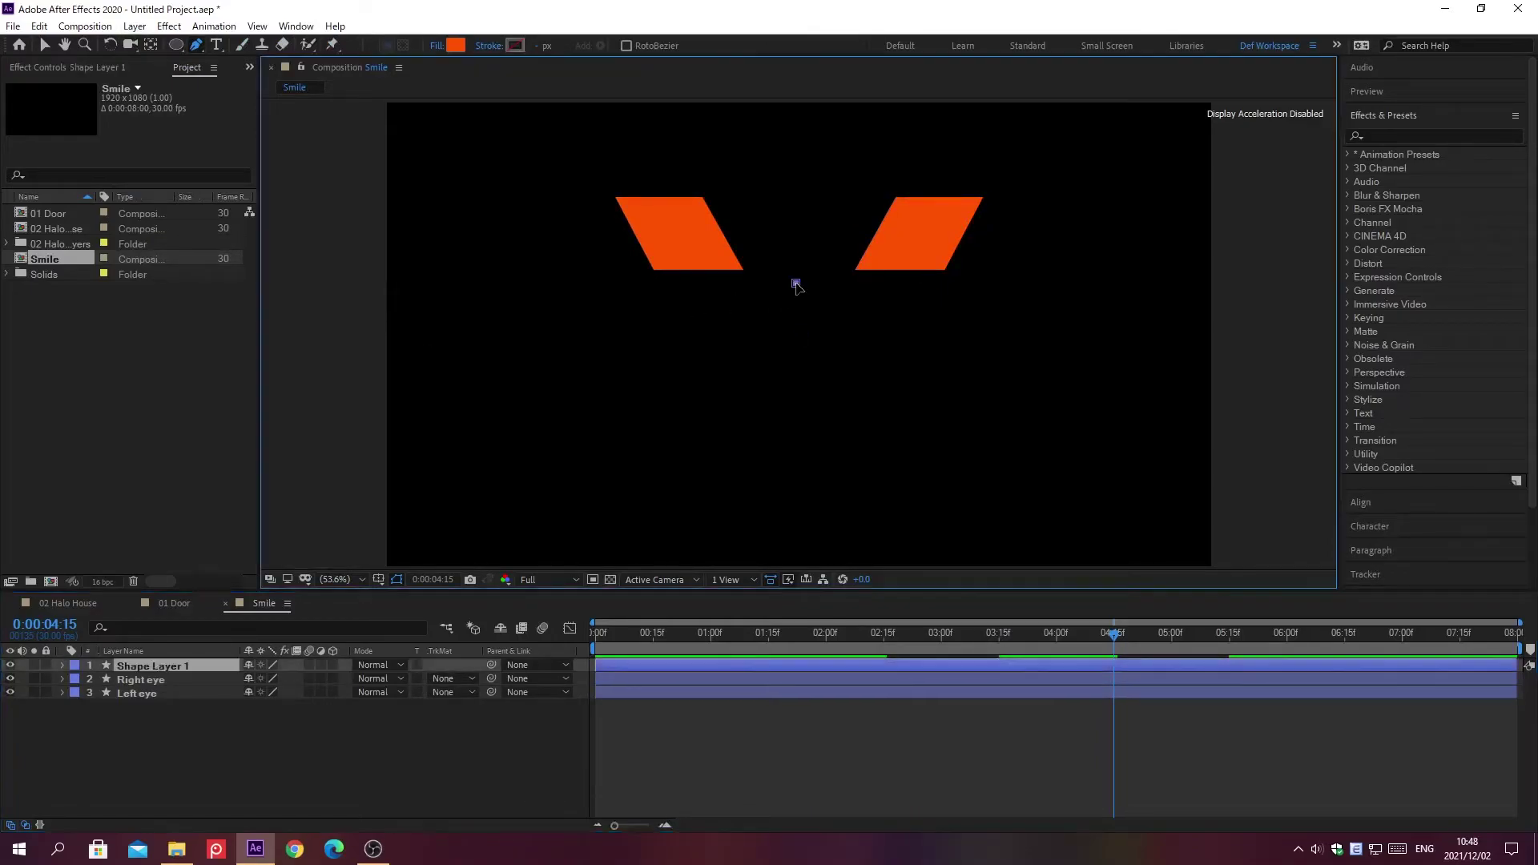
# Finish the orange triangular nose below the eyes and name its layer Nose.
pyautogui.click(766, 337)
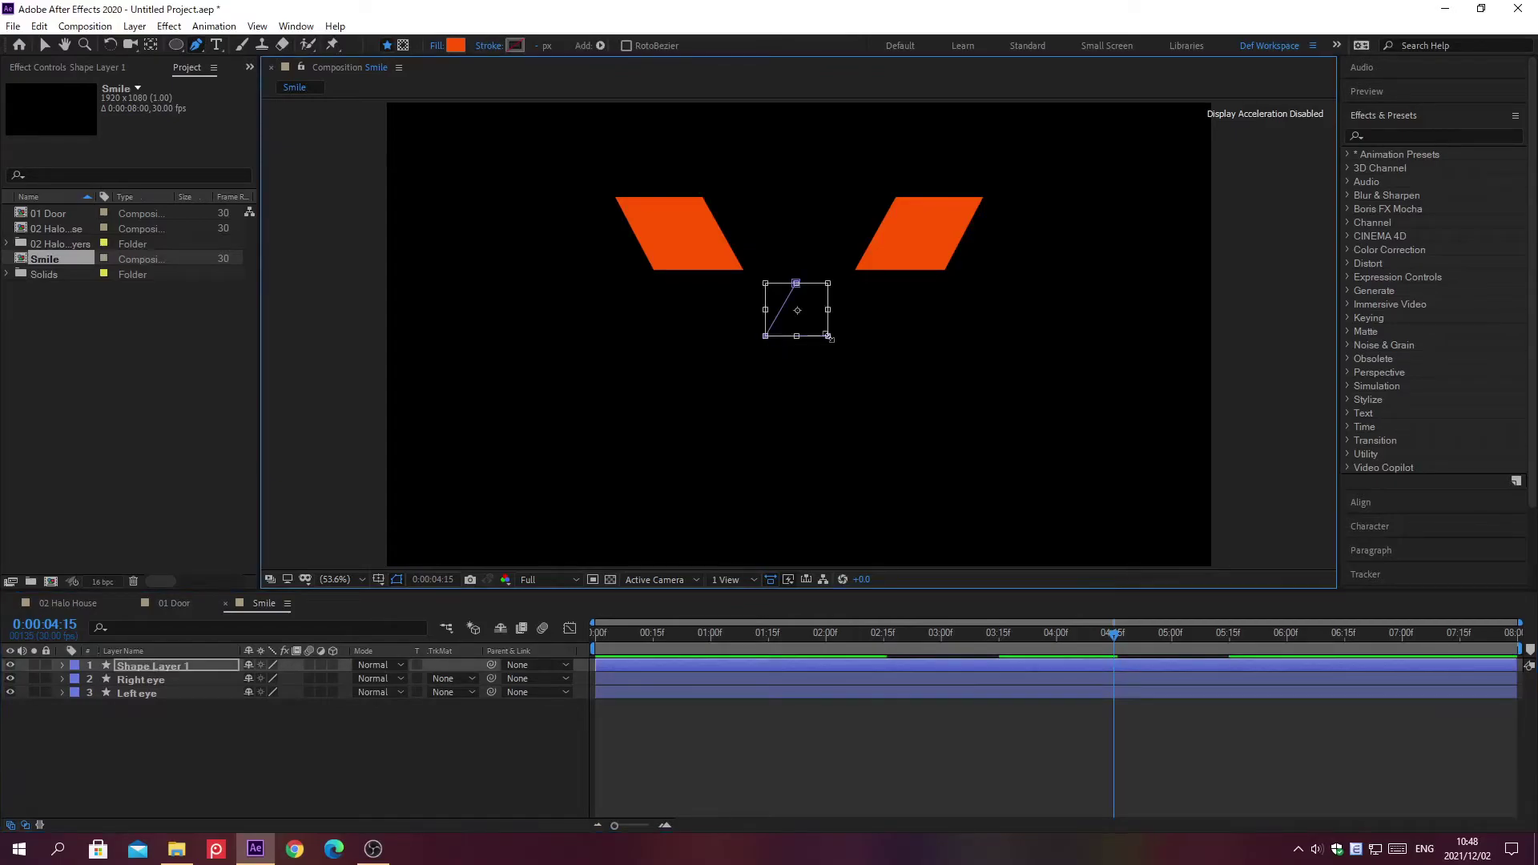
pyautogui.press('v')
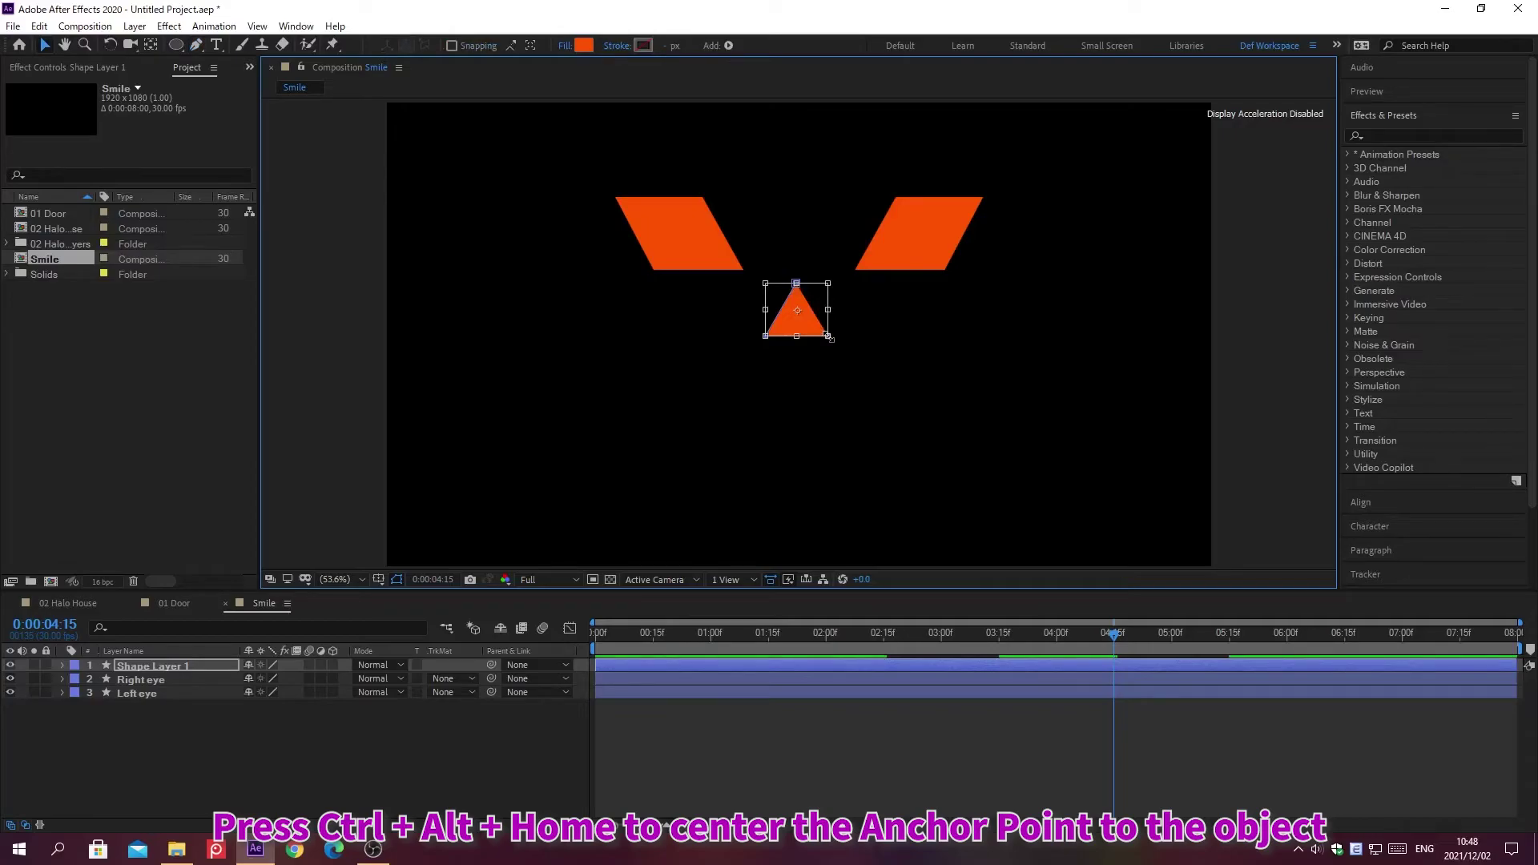
pyautogui.click(828, 336)
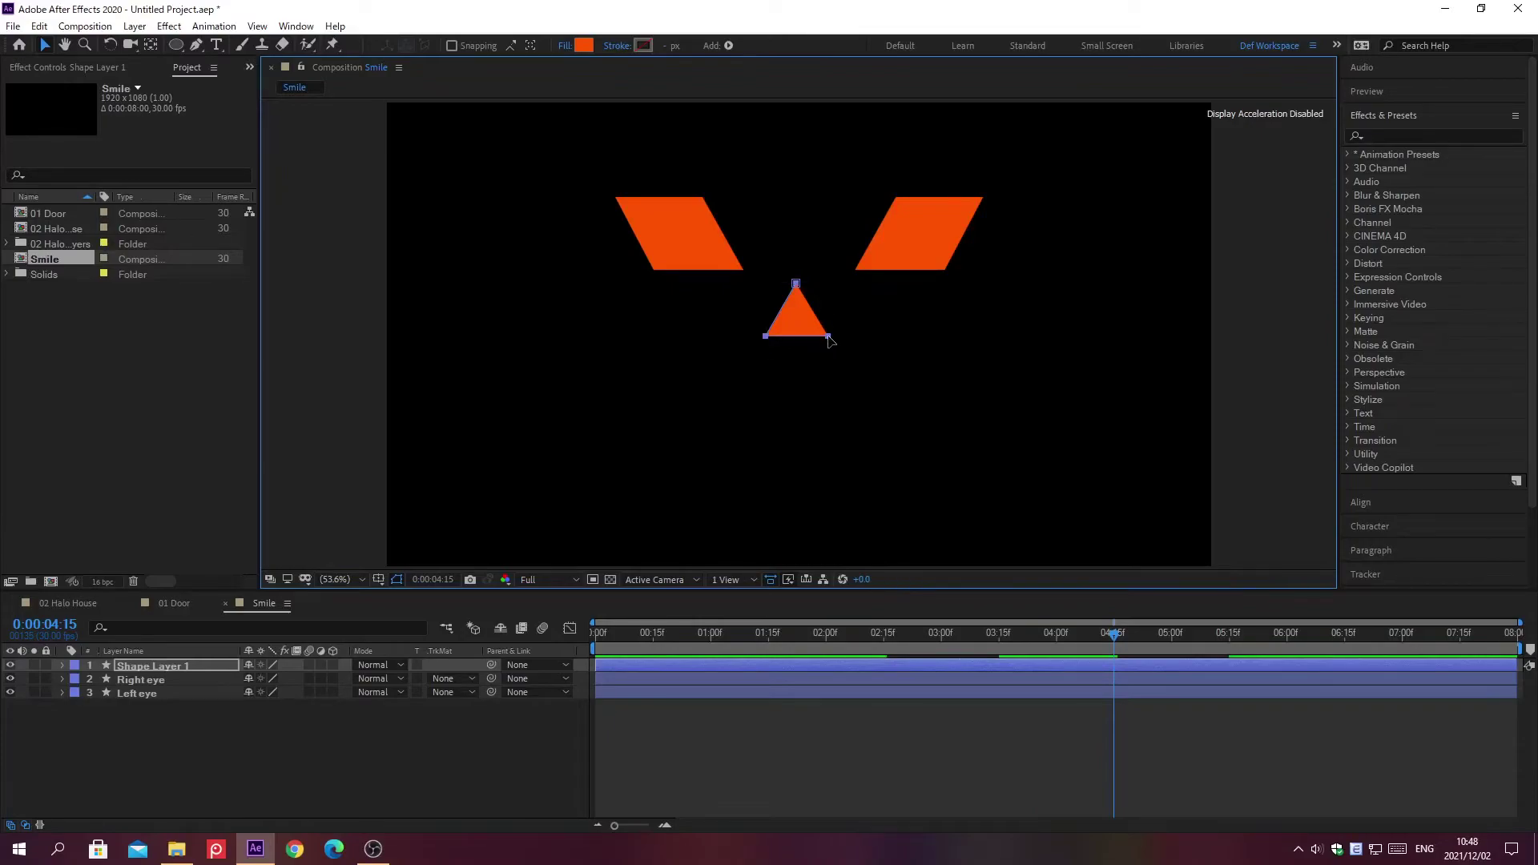
pyautogui.click(199, 665)
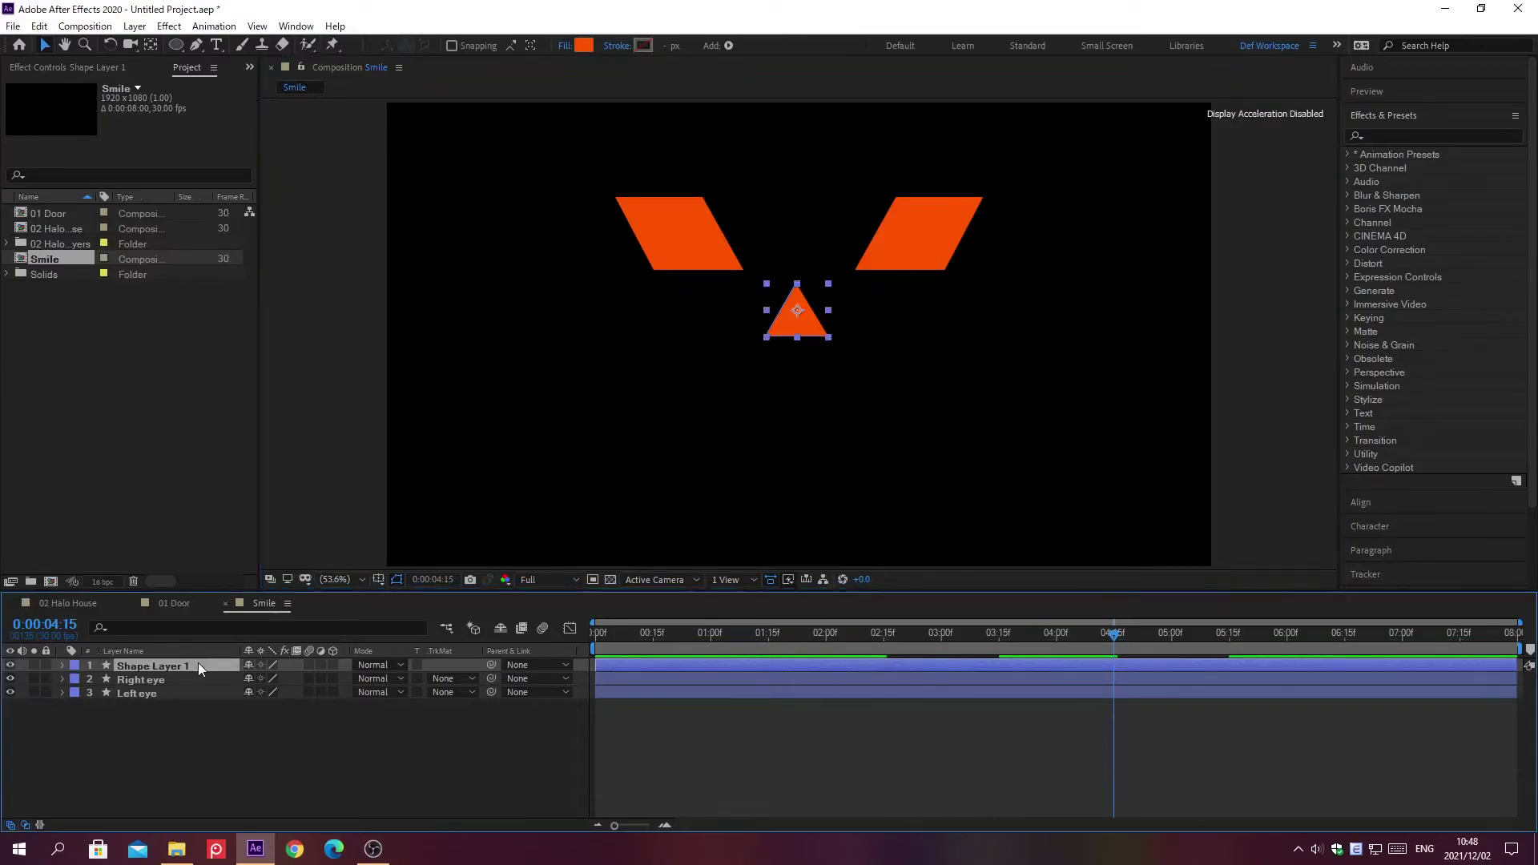
pyautogui.press('Return')
pyautogui.write('Nose')
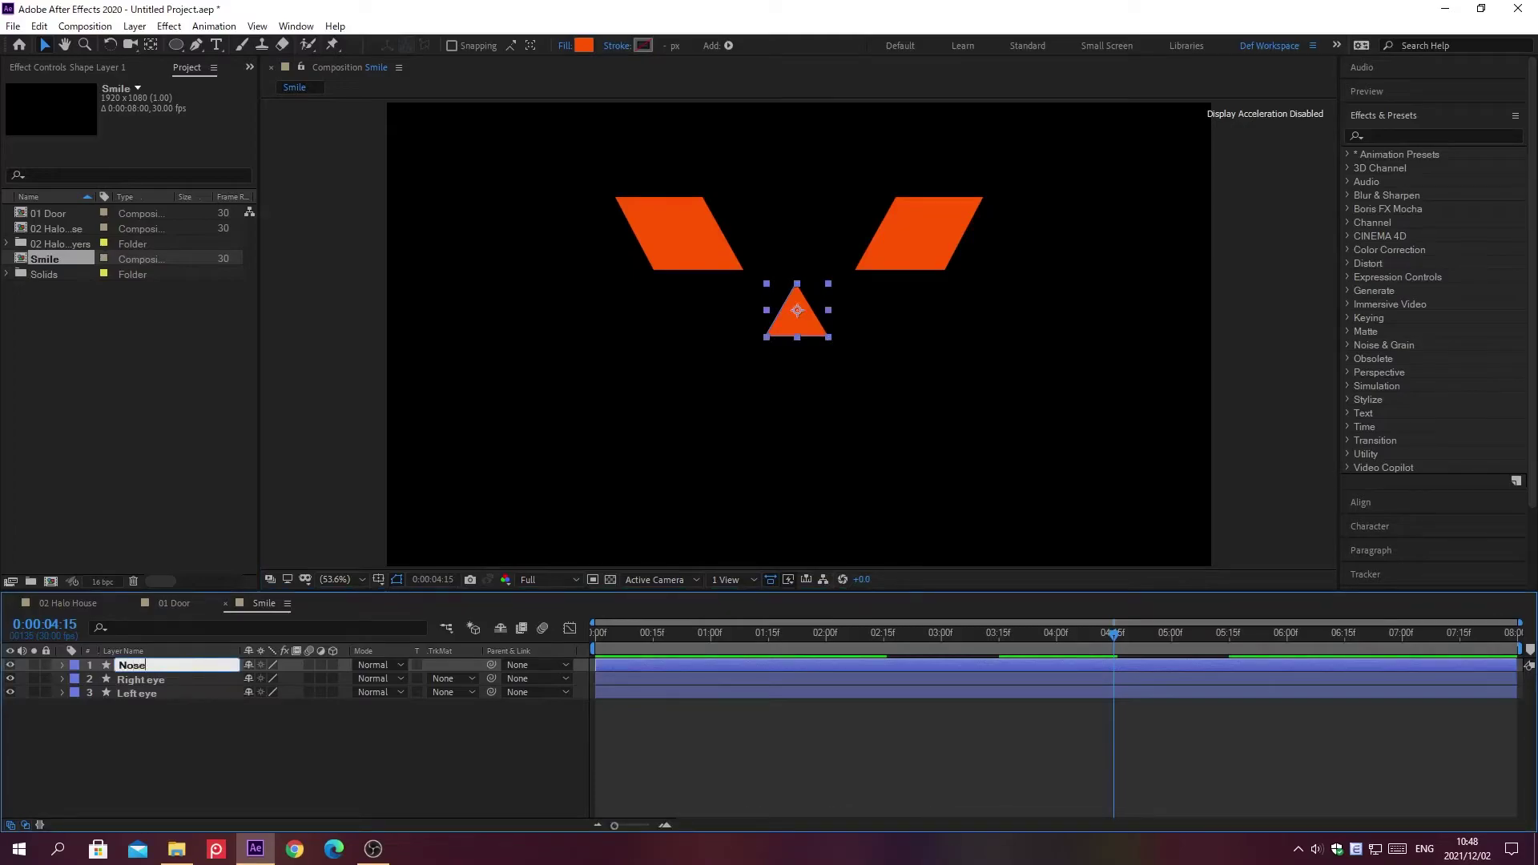
pyautogui.press('Return')
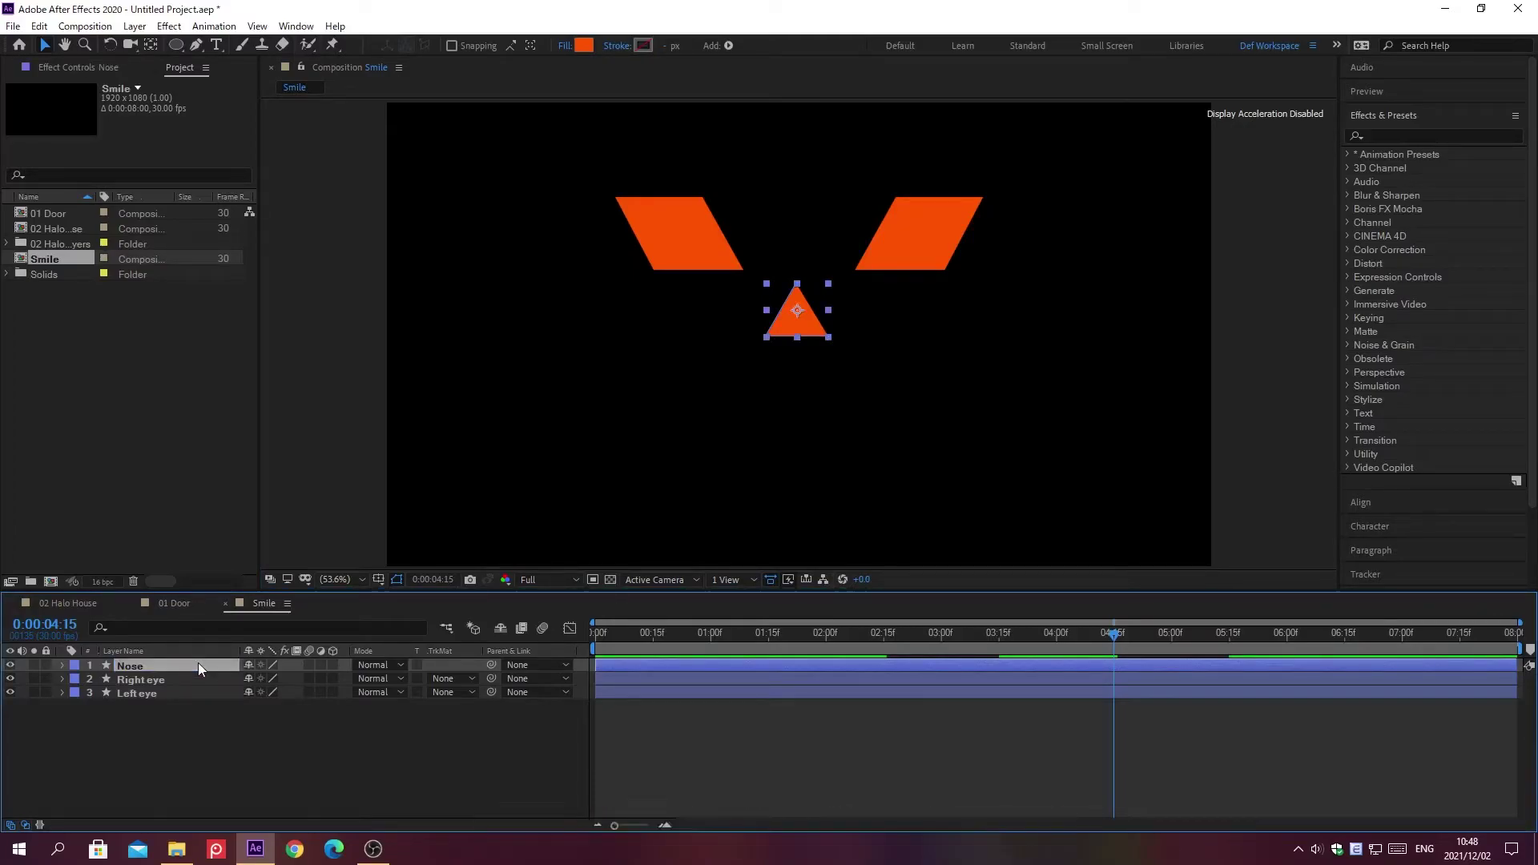
# Pull the nose's bottom midpoint up into a notched arrowhead, then show the rulers.
pyautogui.press('g')
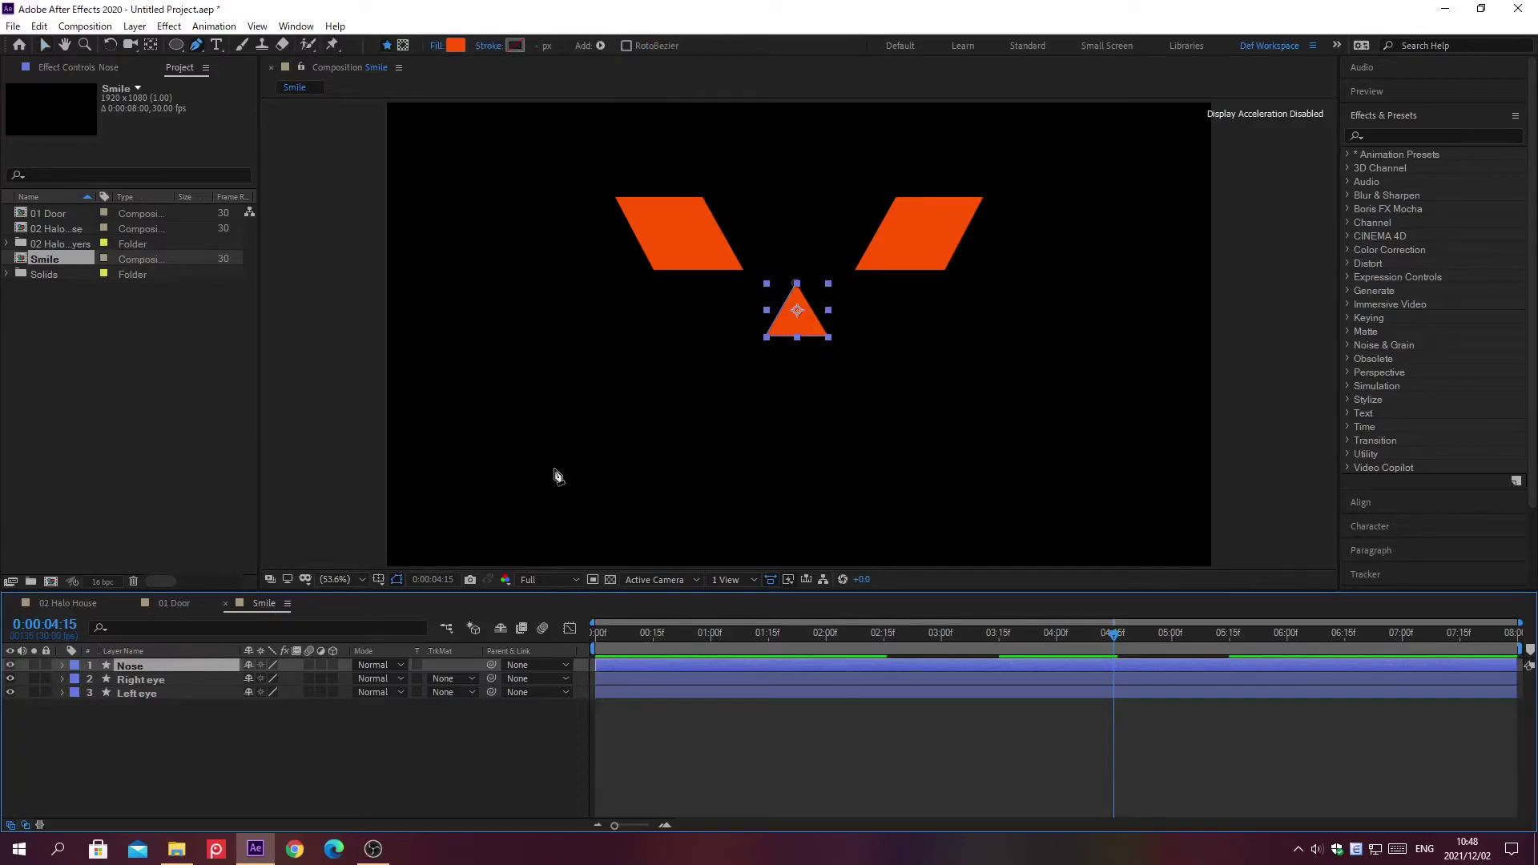
pyautogui.click(798, 339)
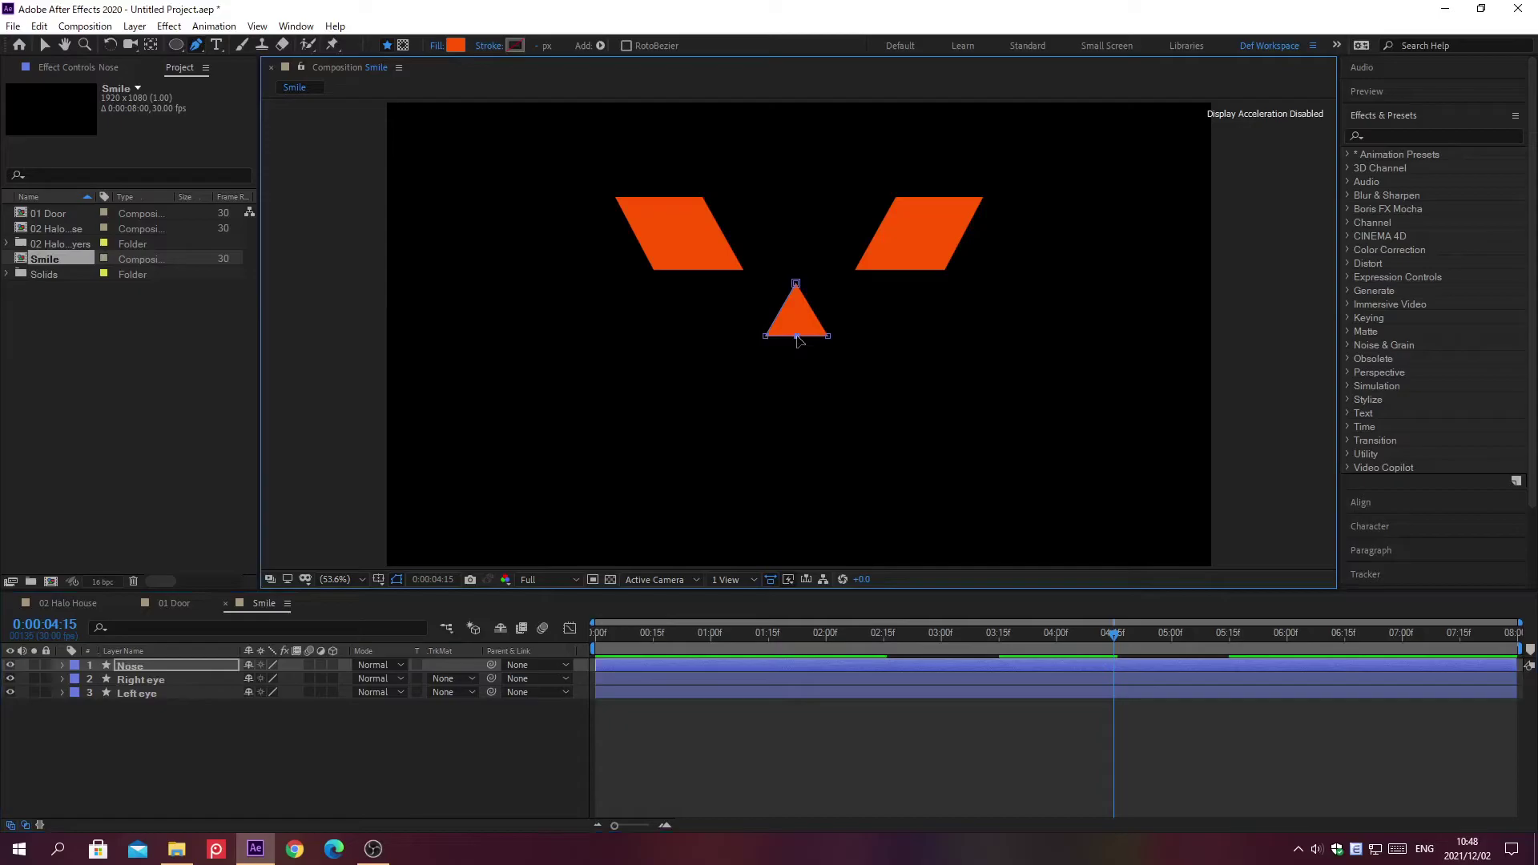
pyautogui.moveTo(798, 339); pyautogui.dragTo(798, 321)
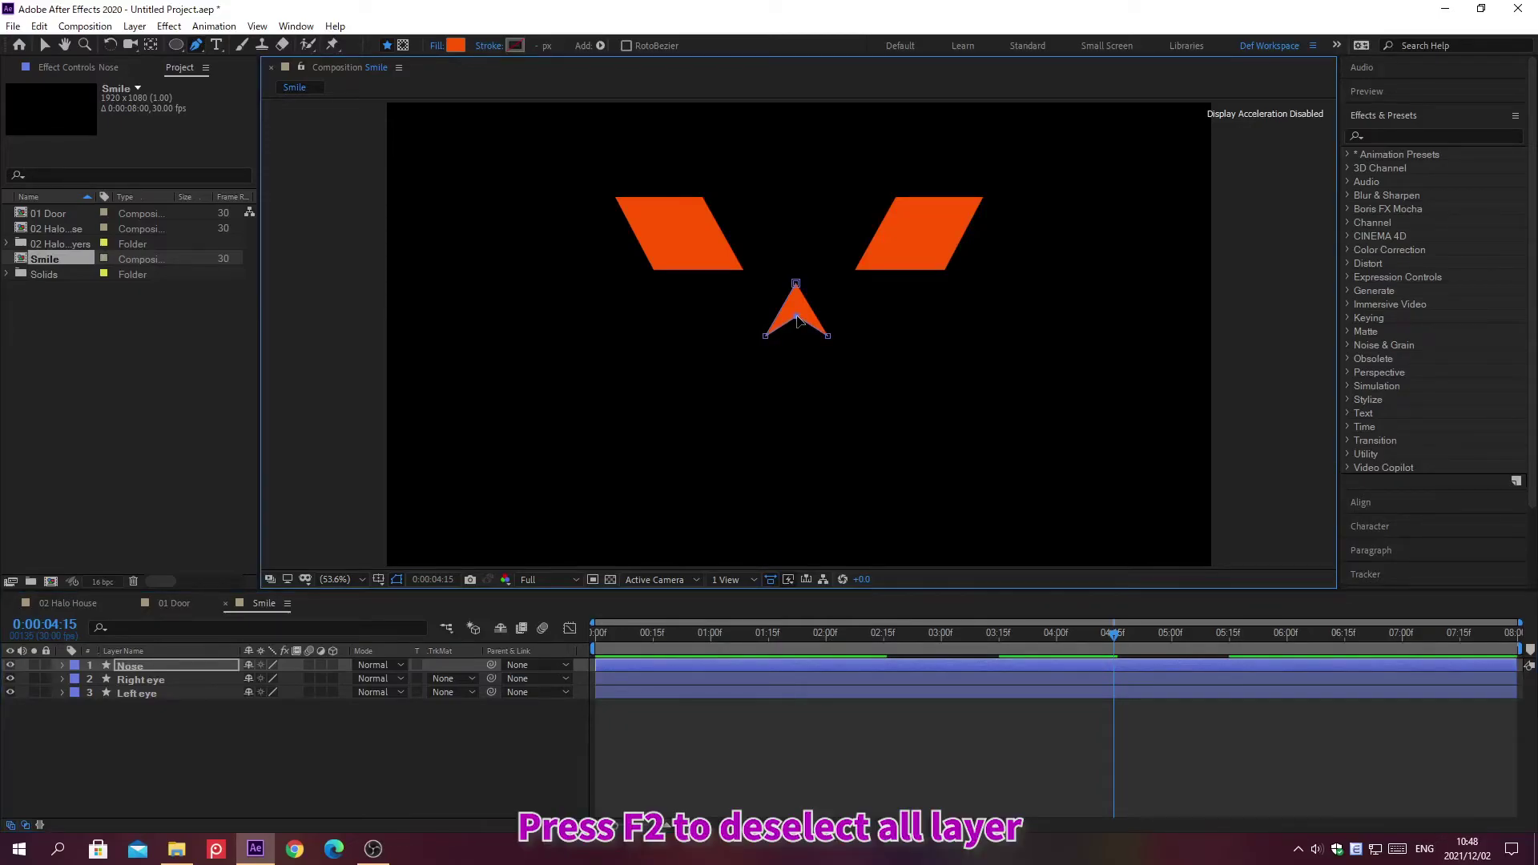
pyautogui.press('F2')
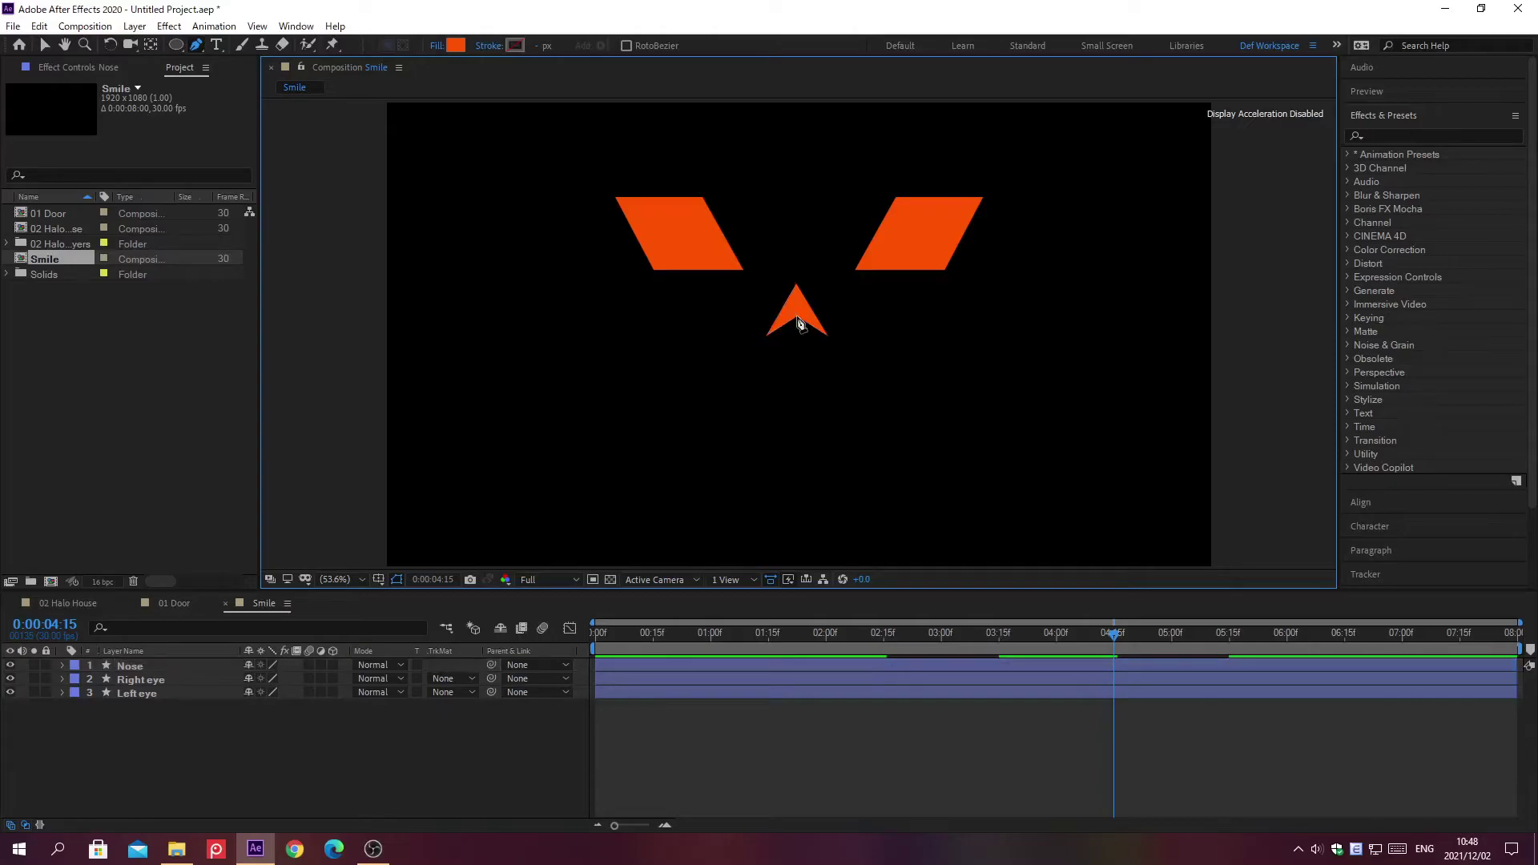
pyautogui.hotkey('ctrl', 'r')
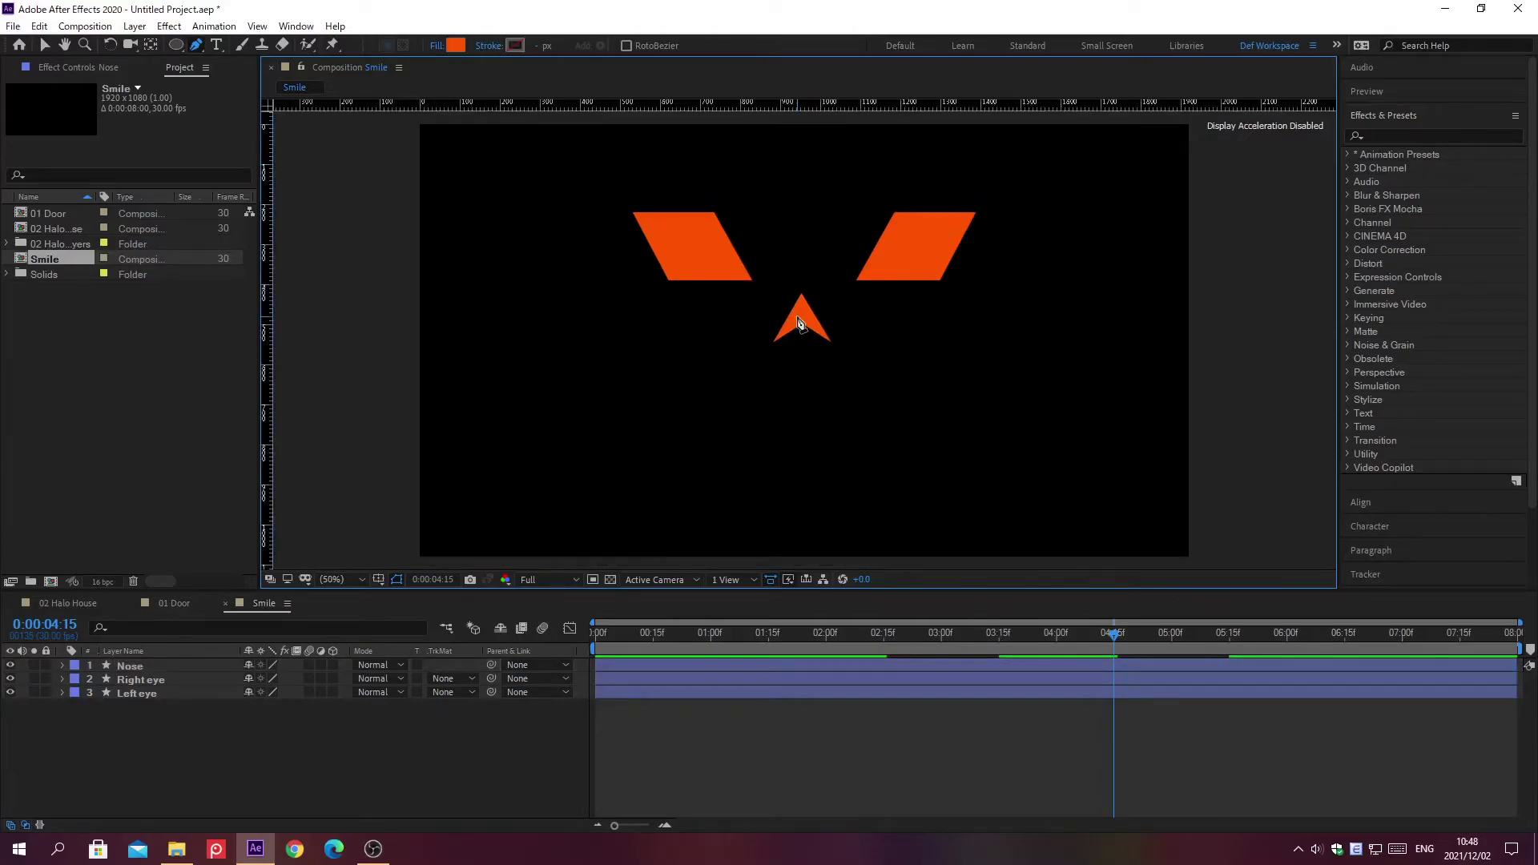
# Add vertical guides flanking the face and a horizontal guide below the nose, lock them, and begin the smile.
pyautogui.moveTo(271, 324); pyautogui.dragTo(631, 214)
pyautogui.moveTo(269, 323); pyautogui.dragTo(974, 216)
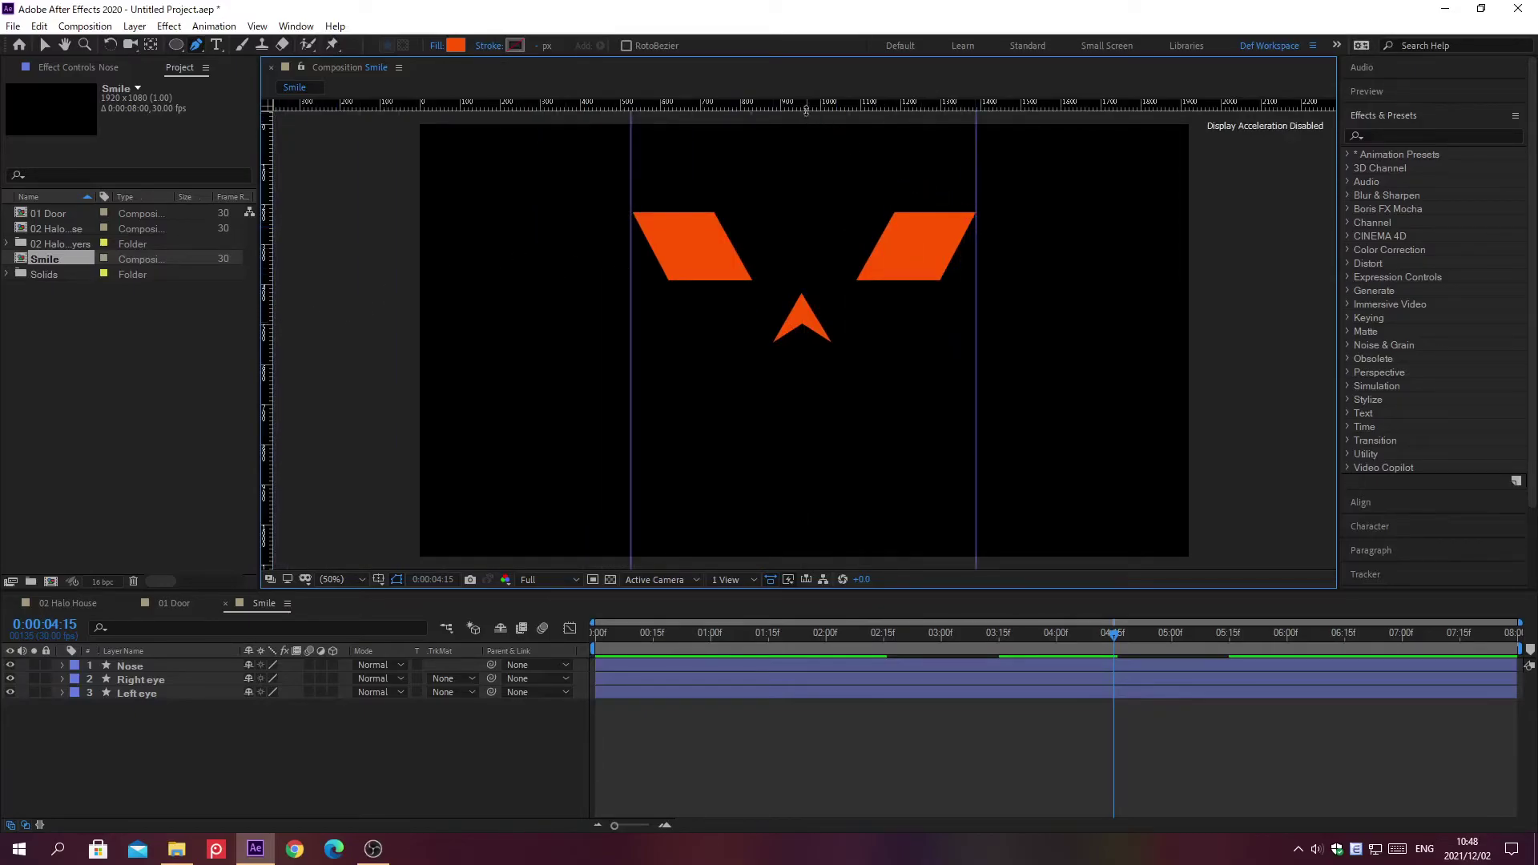
pyautogui.moveTo(806, 109); pyautogui.dragTo(802, 353)
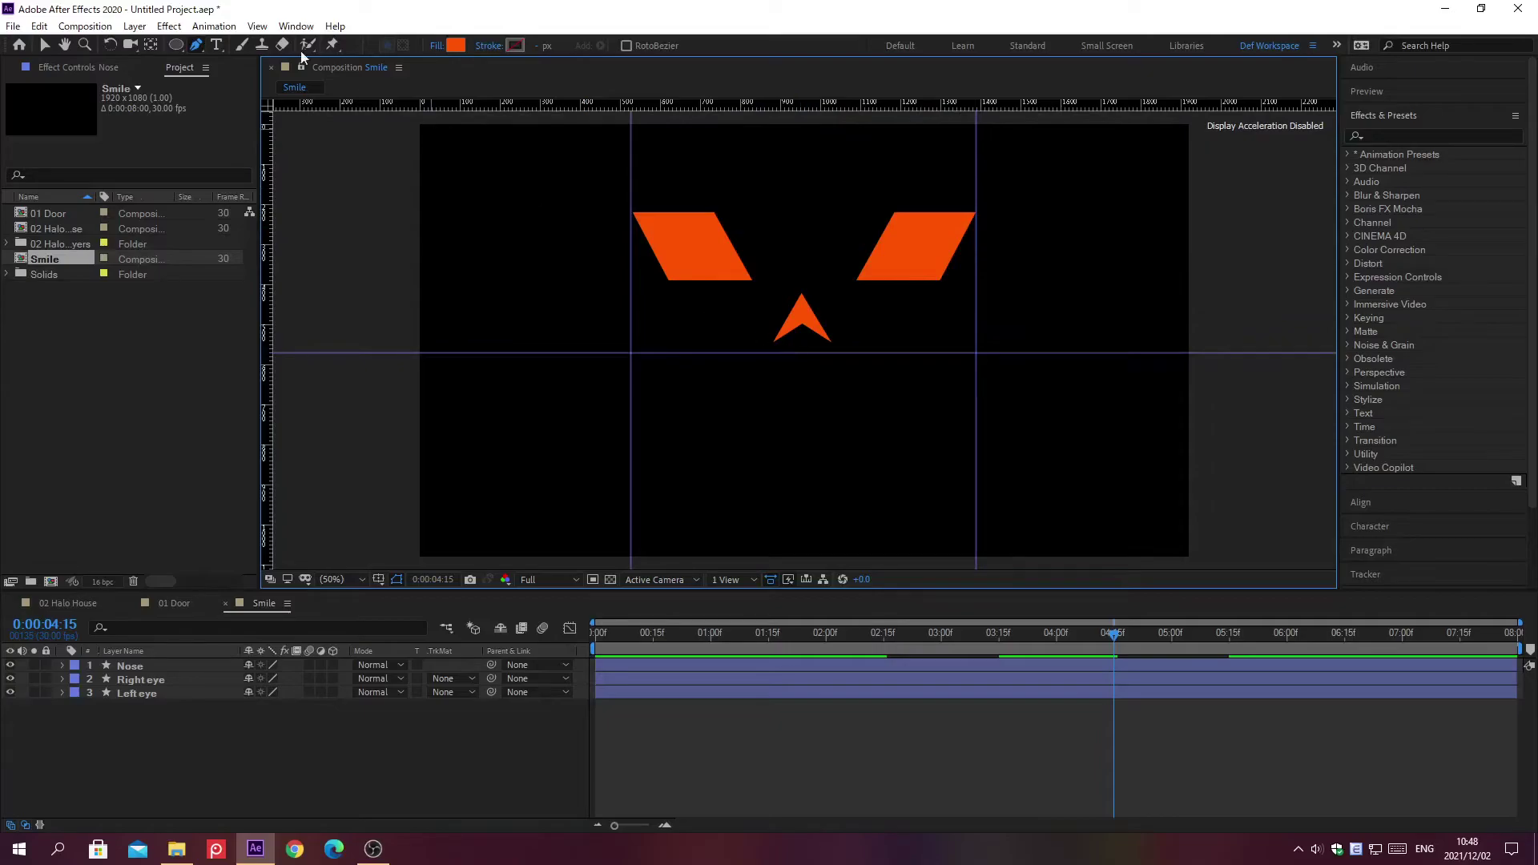
pyautogui.click(258, 26)
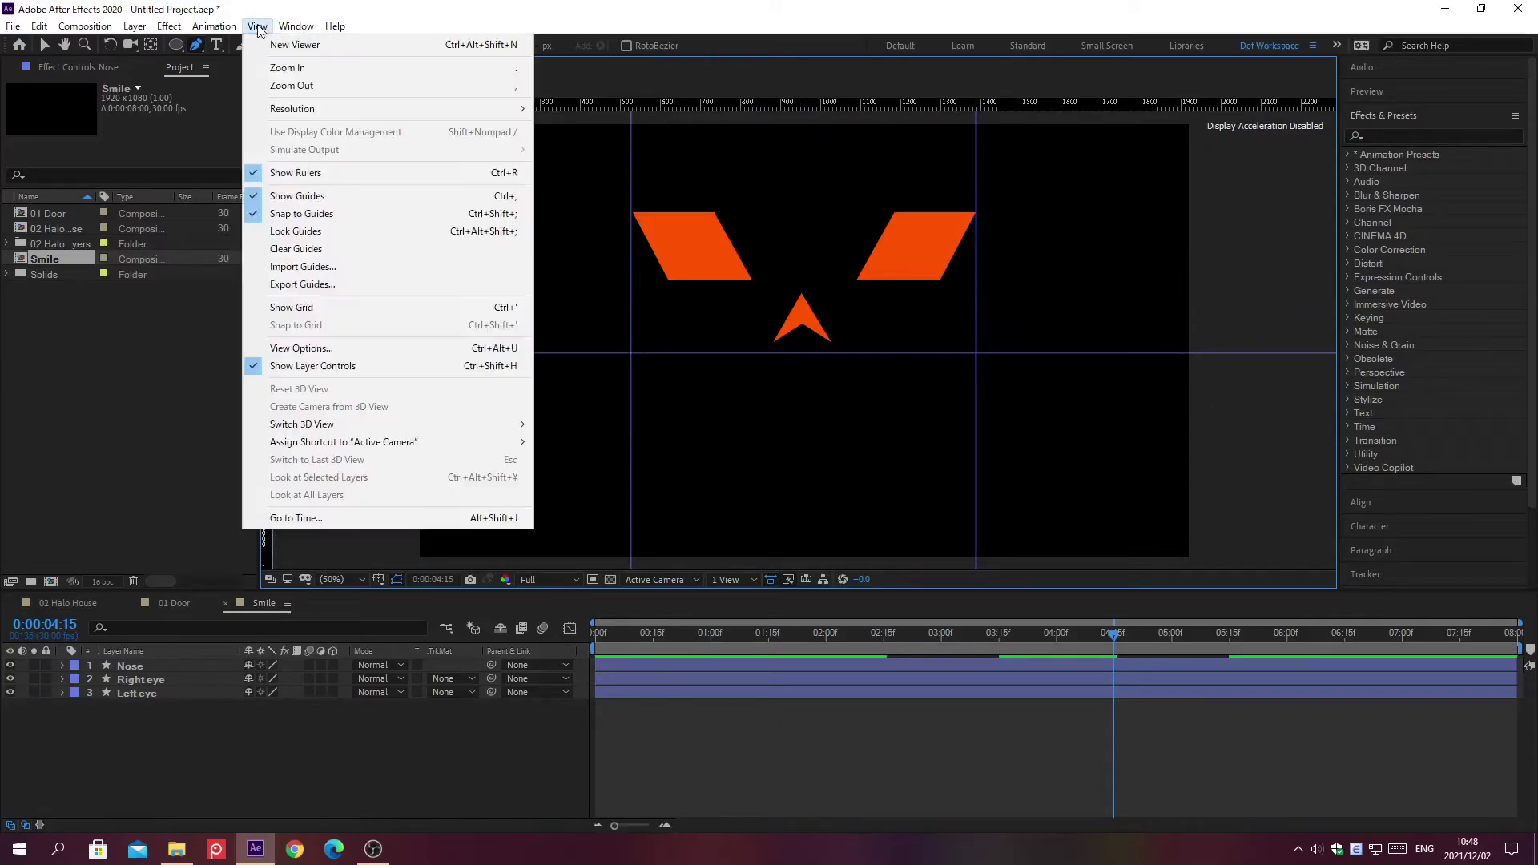
pyautogui.click(297, 232)
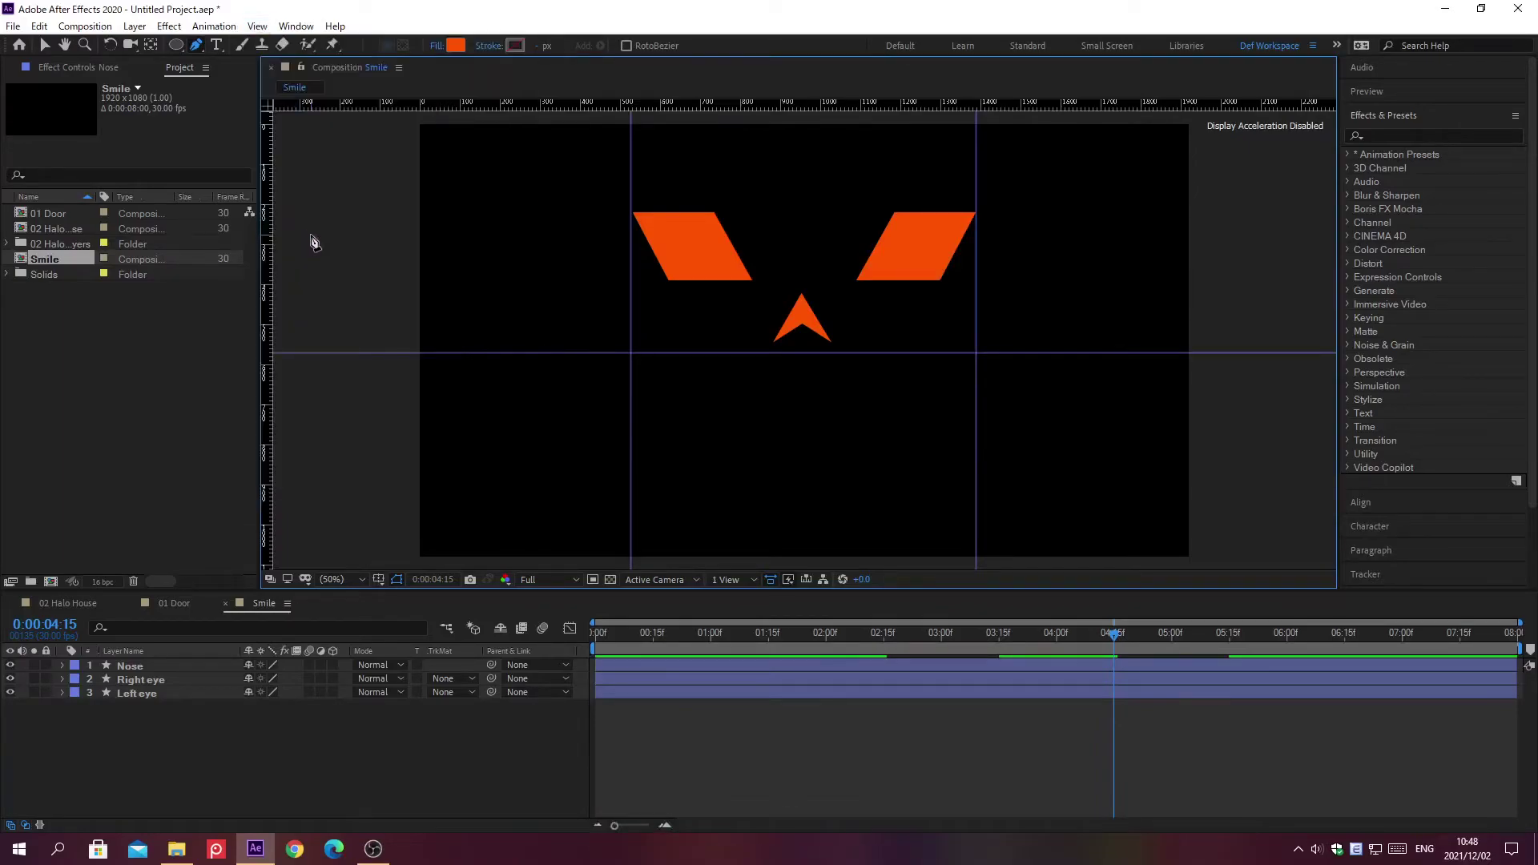
pyautogui.click(632, 352)
pyautogui.moveTo(798, 434); pyautogui.dragTo(899, 435)
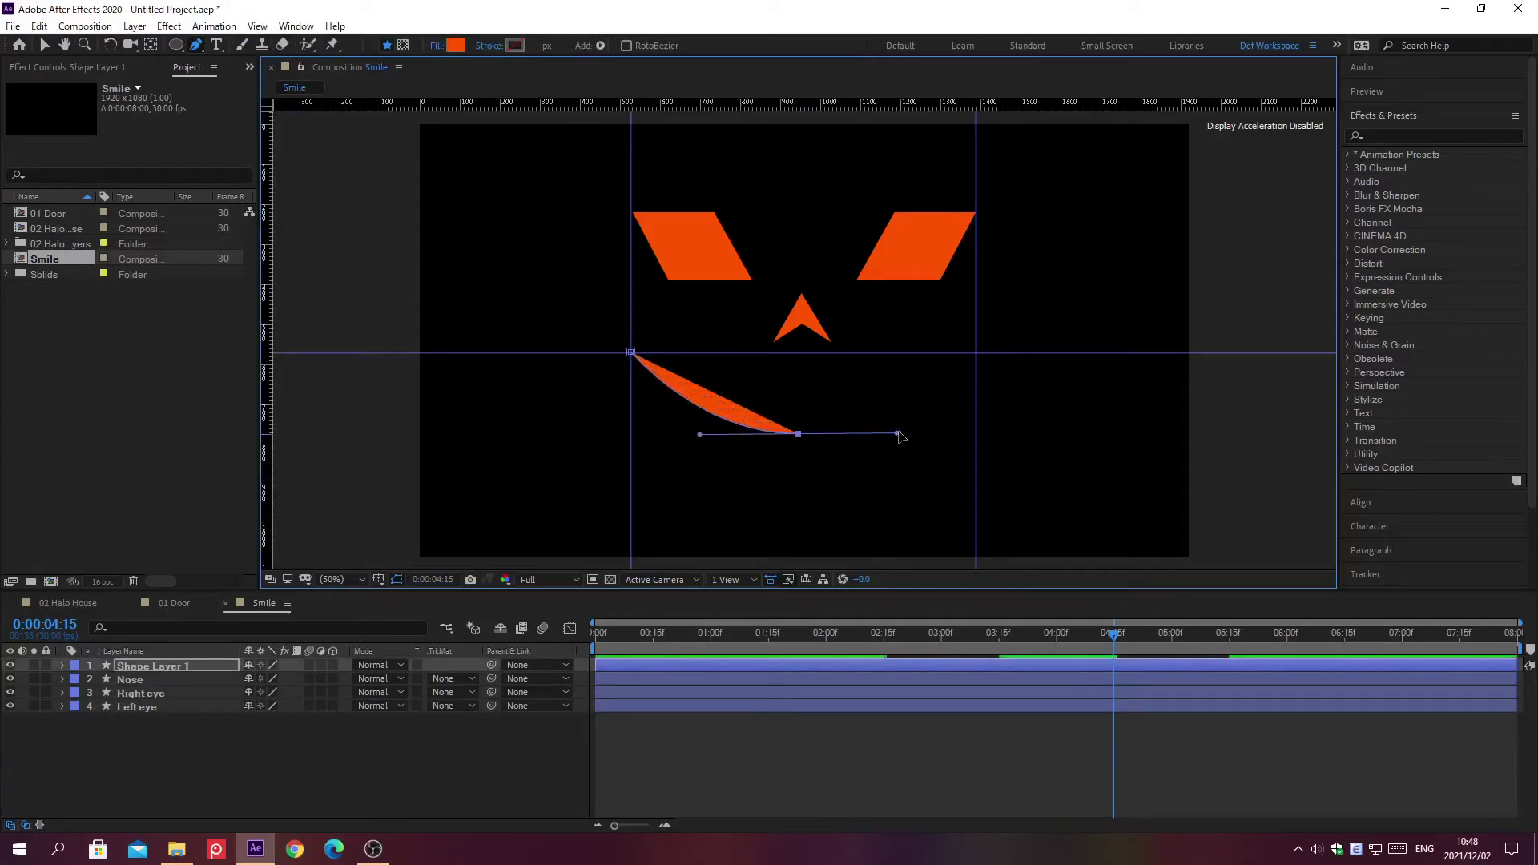
# Close the curved smile path between the left and right guide intersections.
pyautogui.click(976, 353)
pyautogui.moveTo(783, 415); pyautogui.dragTo(691, 416)
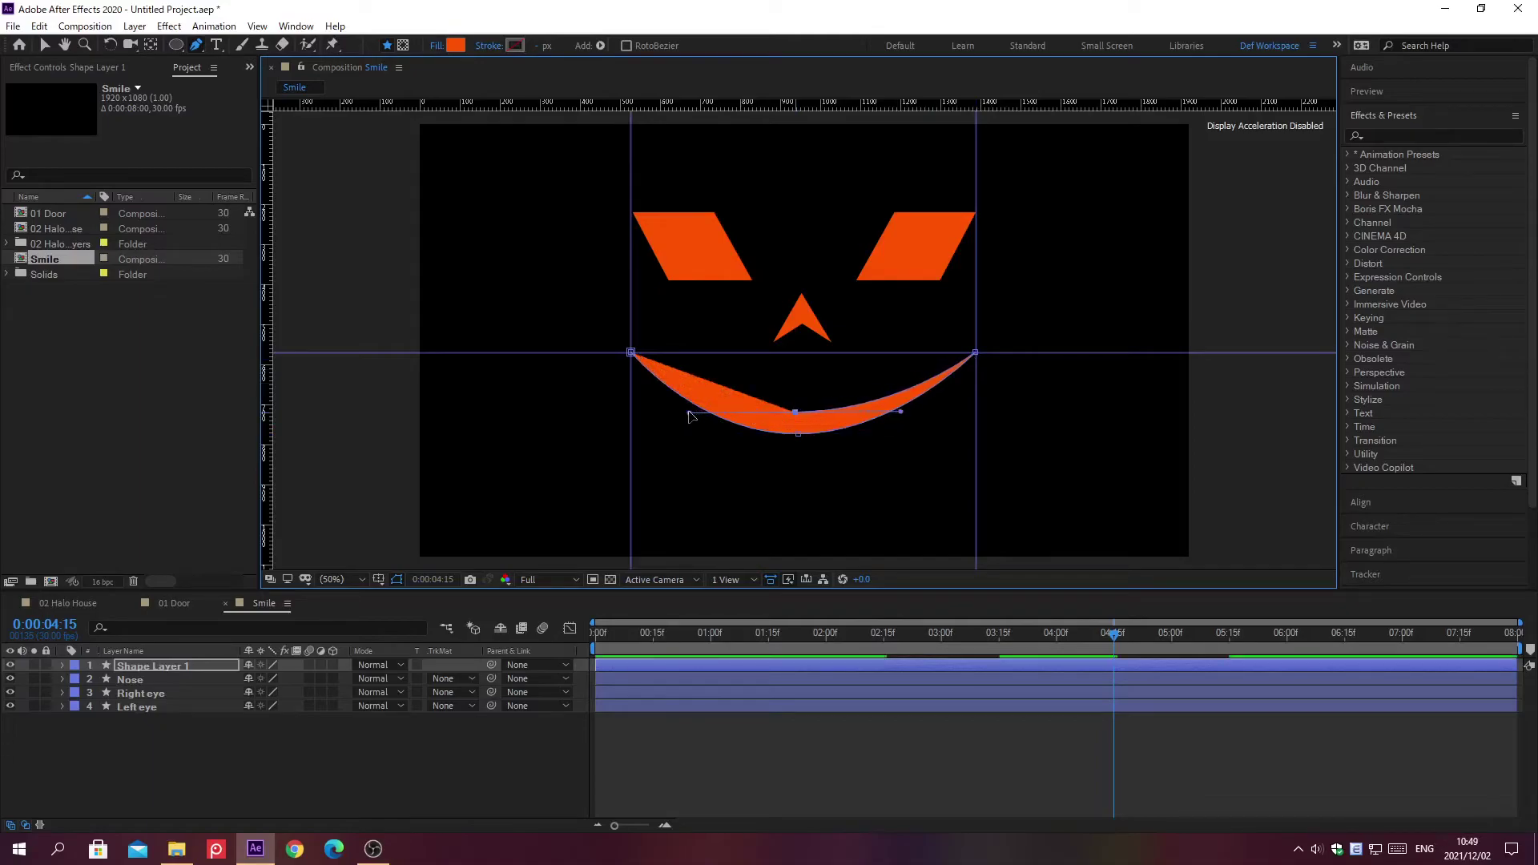
pyautogui.click(632, 354)
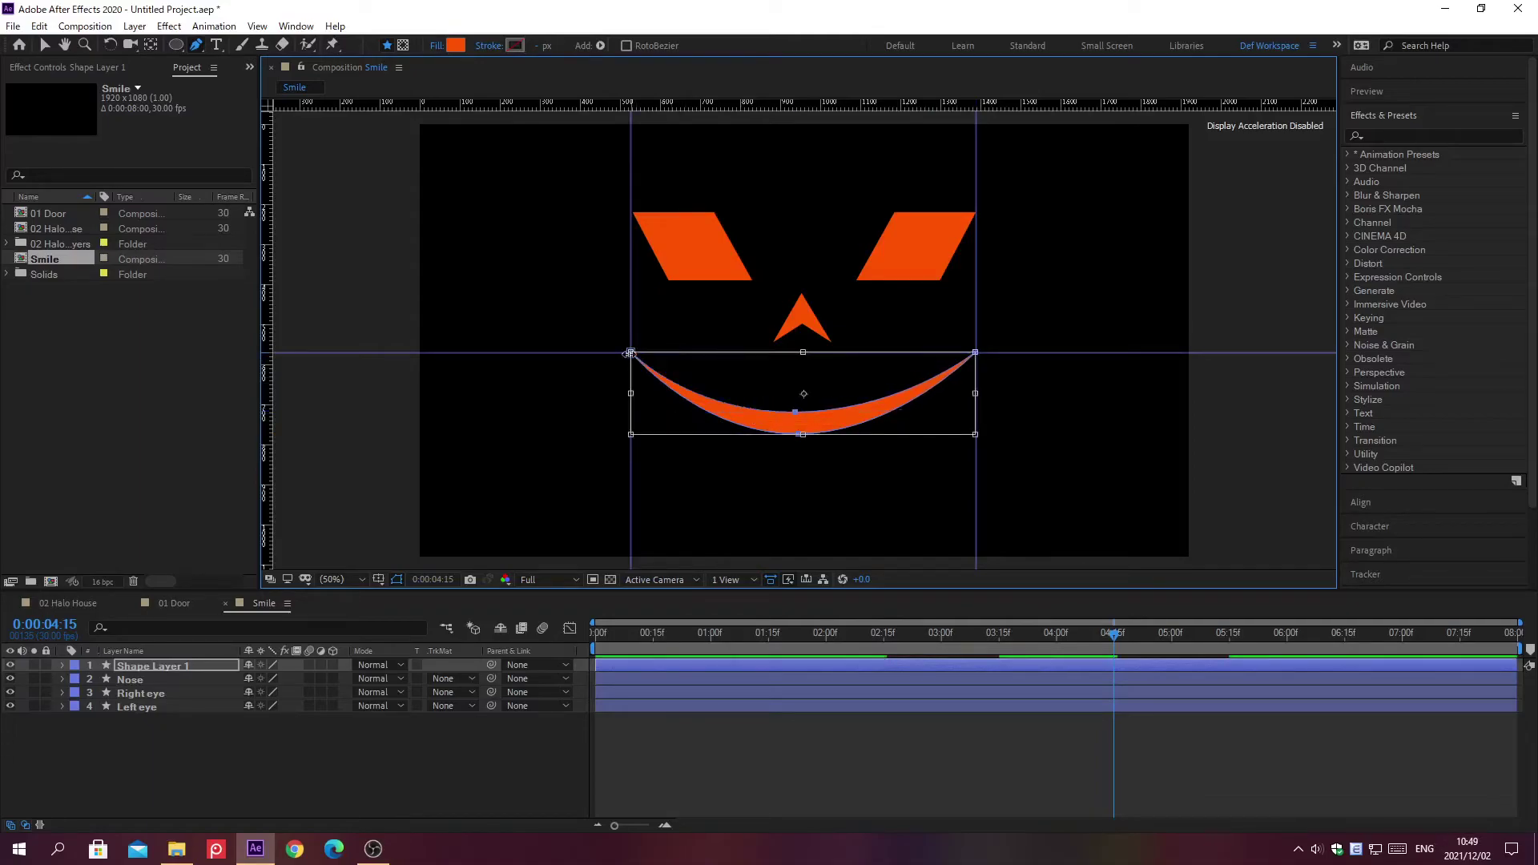
pyautogui.press('v')
# Rename the smile's shape layer to Mouth.
pyautogui.click(200, 669)
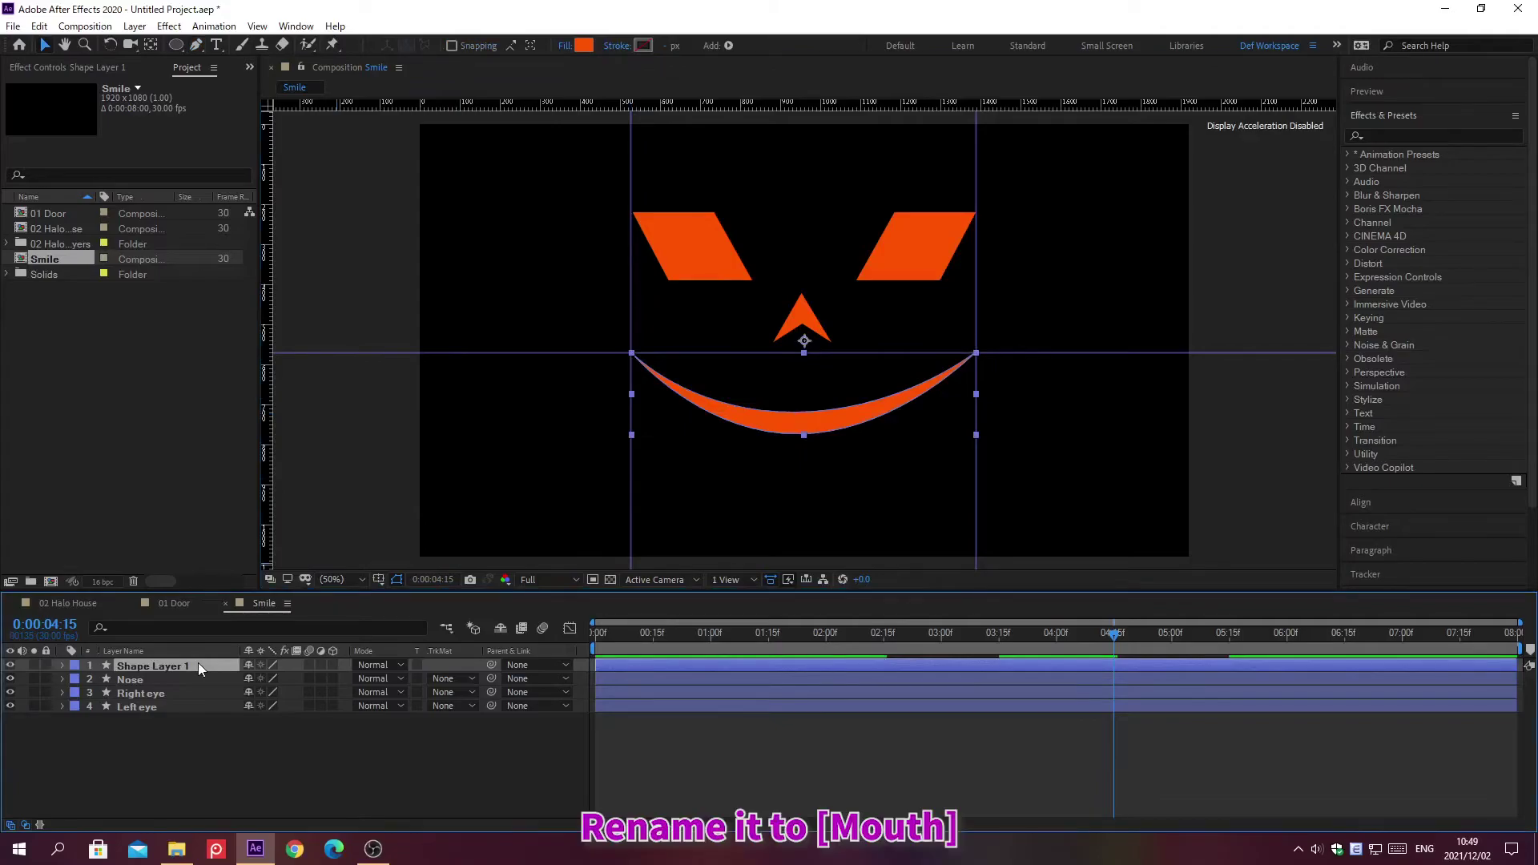
pyautogui.press('Return')
pyautogui.write('Mouth')
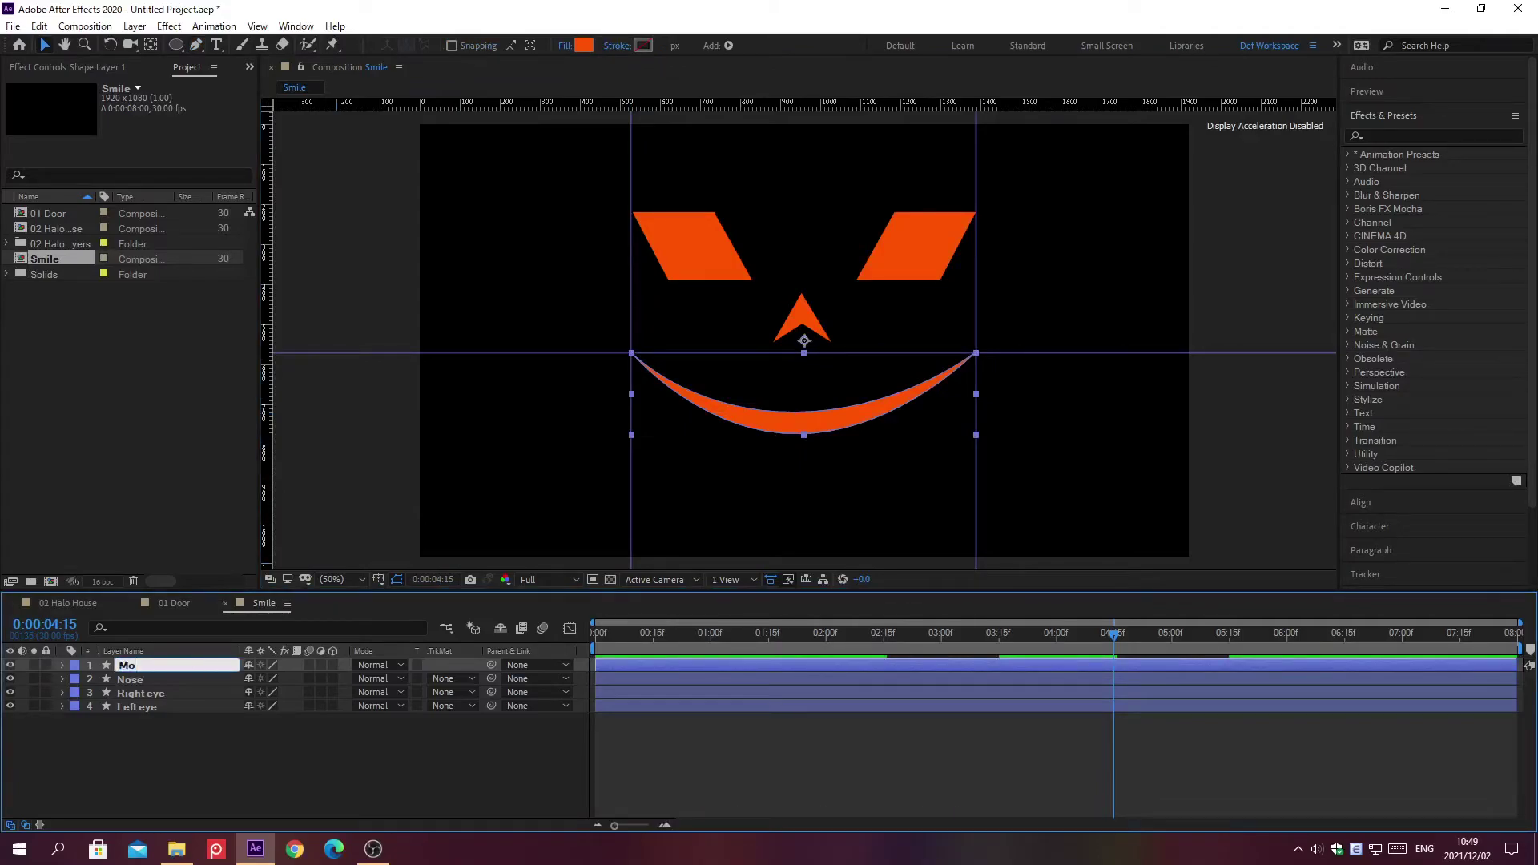
pyautogui.press('Return')
pyautogui.hotkey('ctrl', 'f')
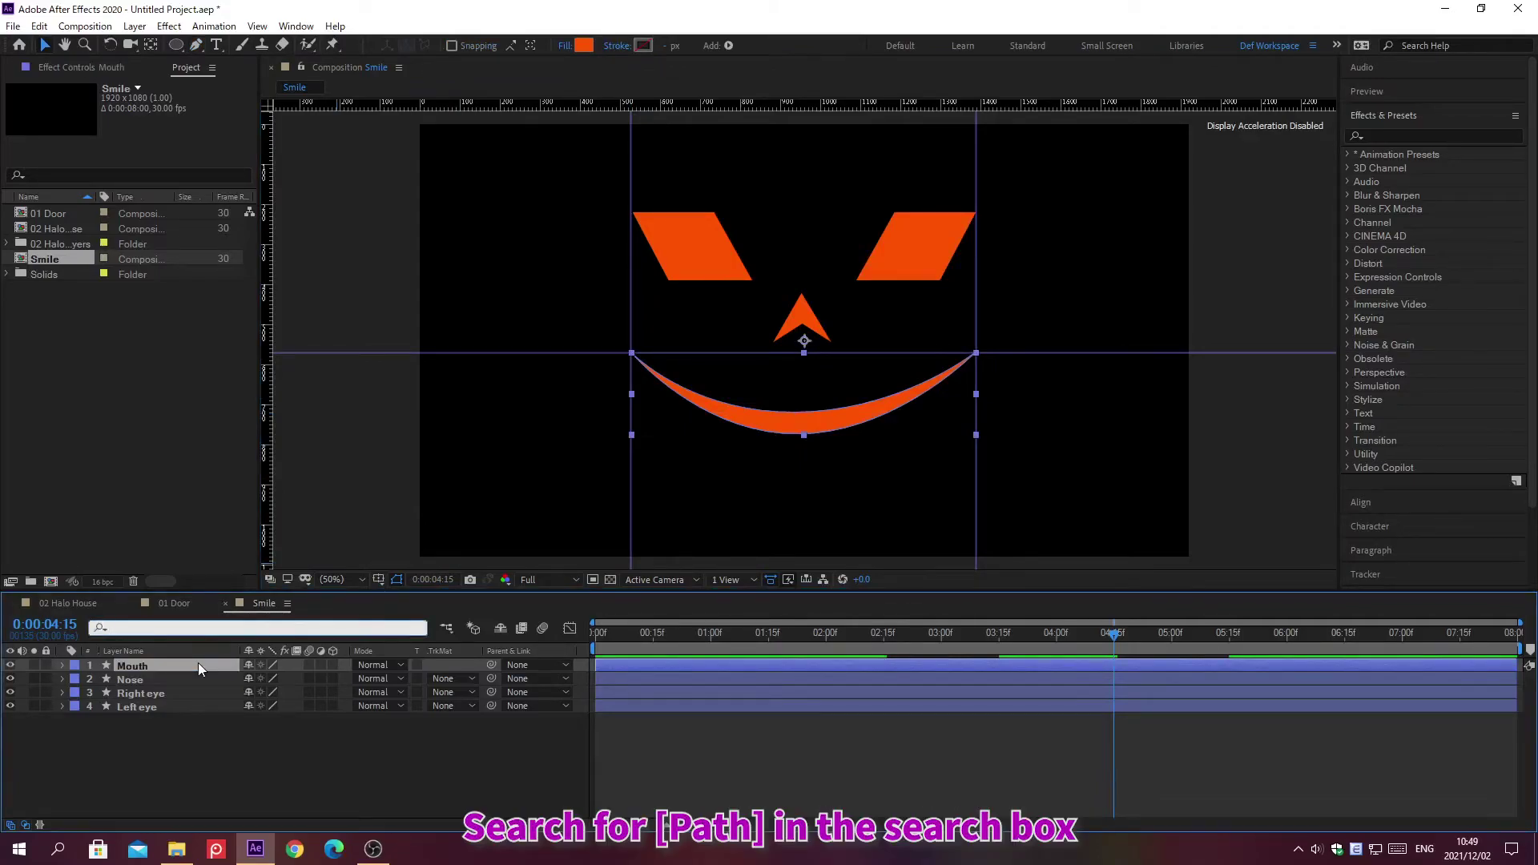
# Set a starting keyframe on the Mouth's Path at 0:00:06:00.
pyautogui.write('Path')
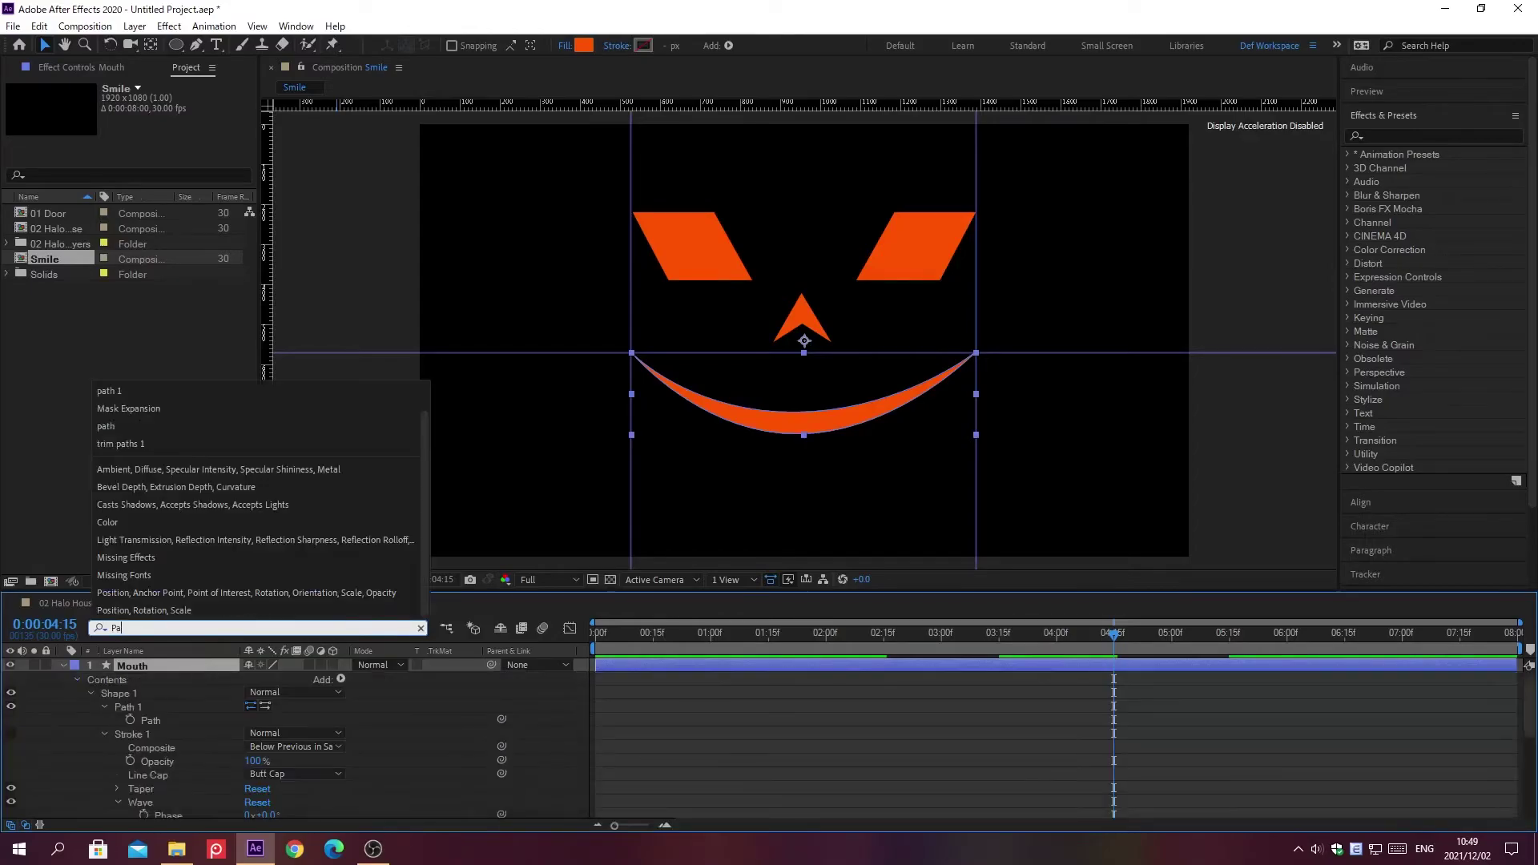
pyautogui.click(200, 669)
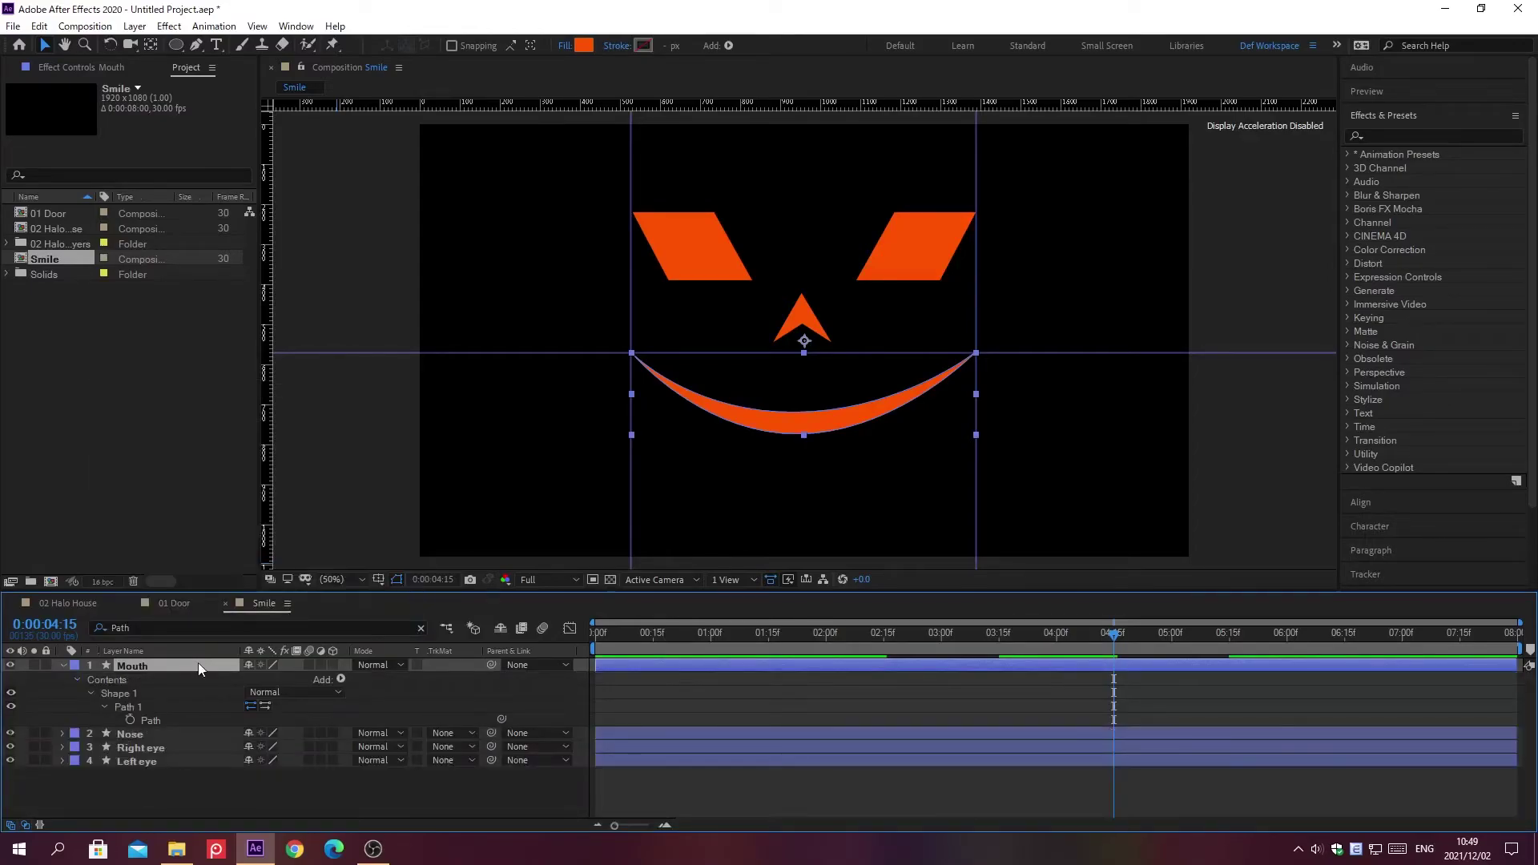
pyautogui.hotkey('alt', 'shift', 'j')
pyautogui.write('0;00;06;00')
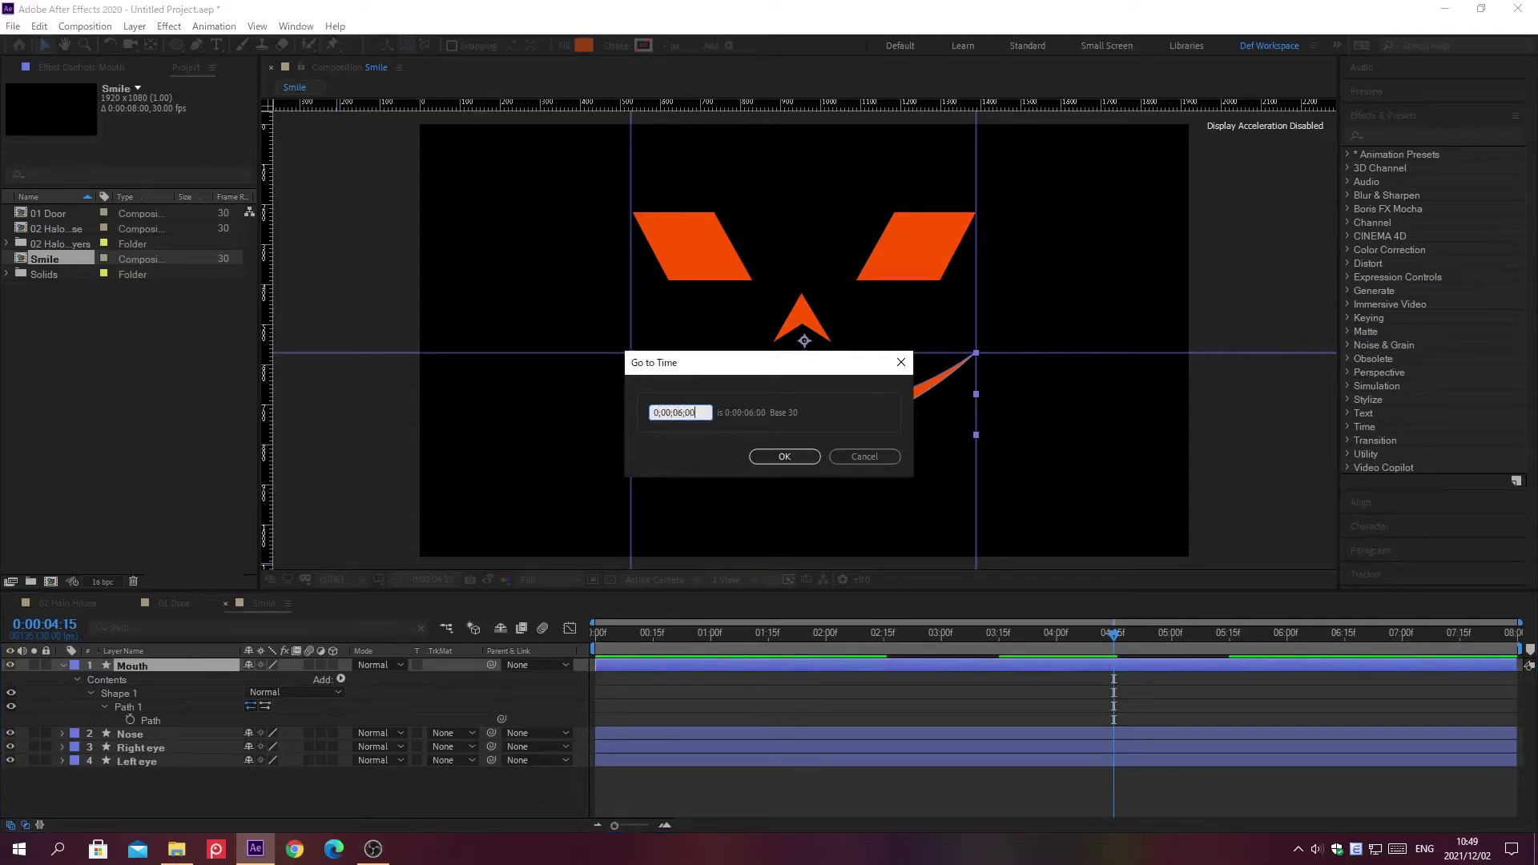
pyautogui.press('Return')
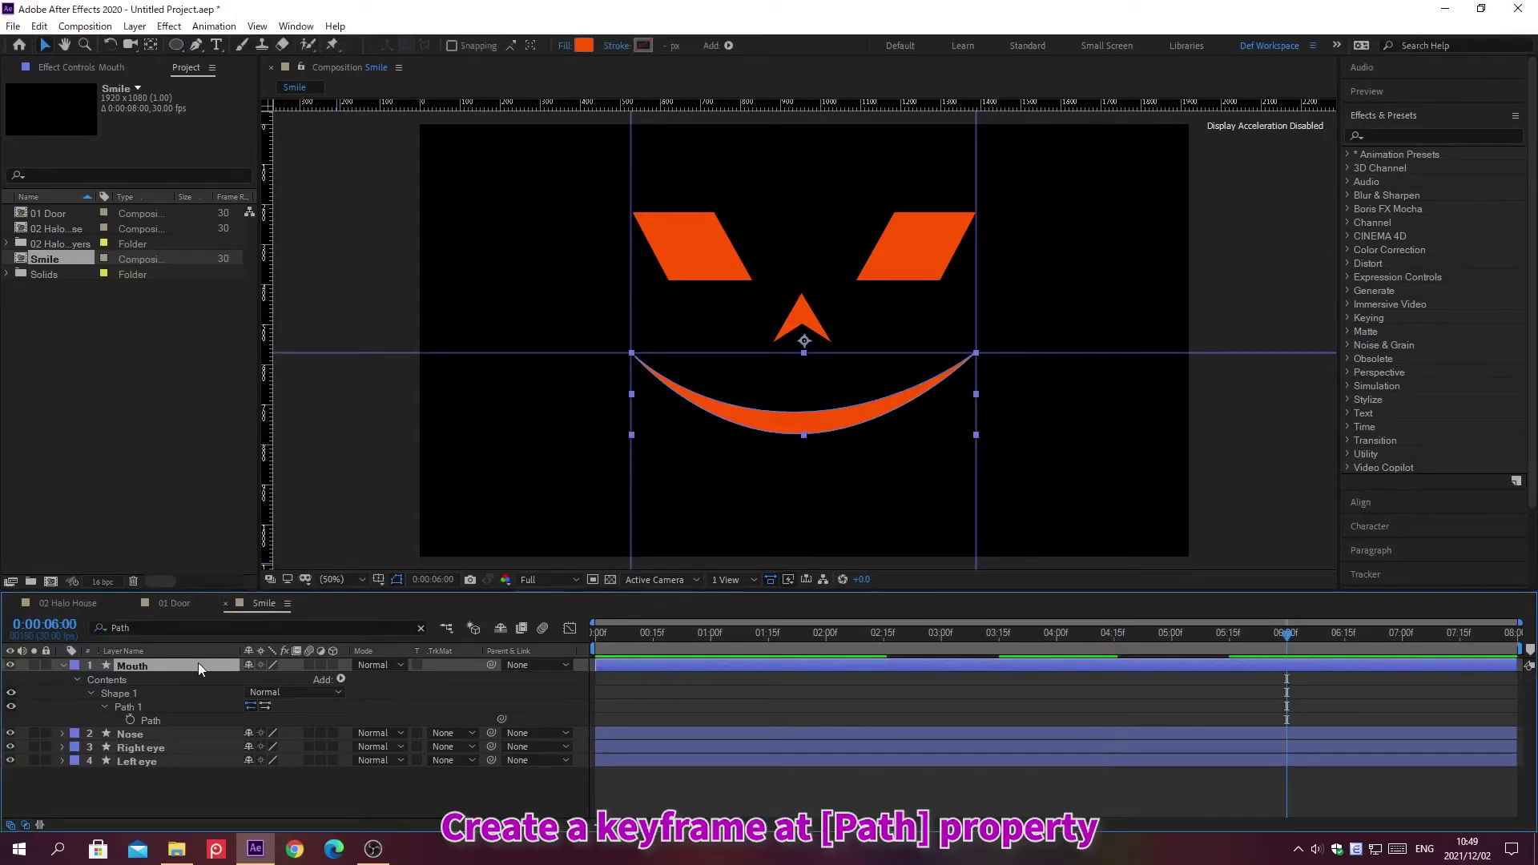
pyautogui.click(133, 718)
# At 0:00:07:00, drag the mouth's bottom point down and top point up into a wide grin.
pyautogui.hotkey('alt', 'shift', 'j')
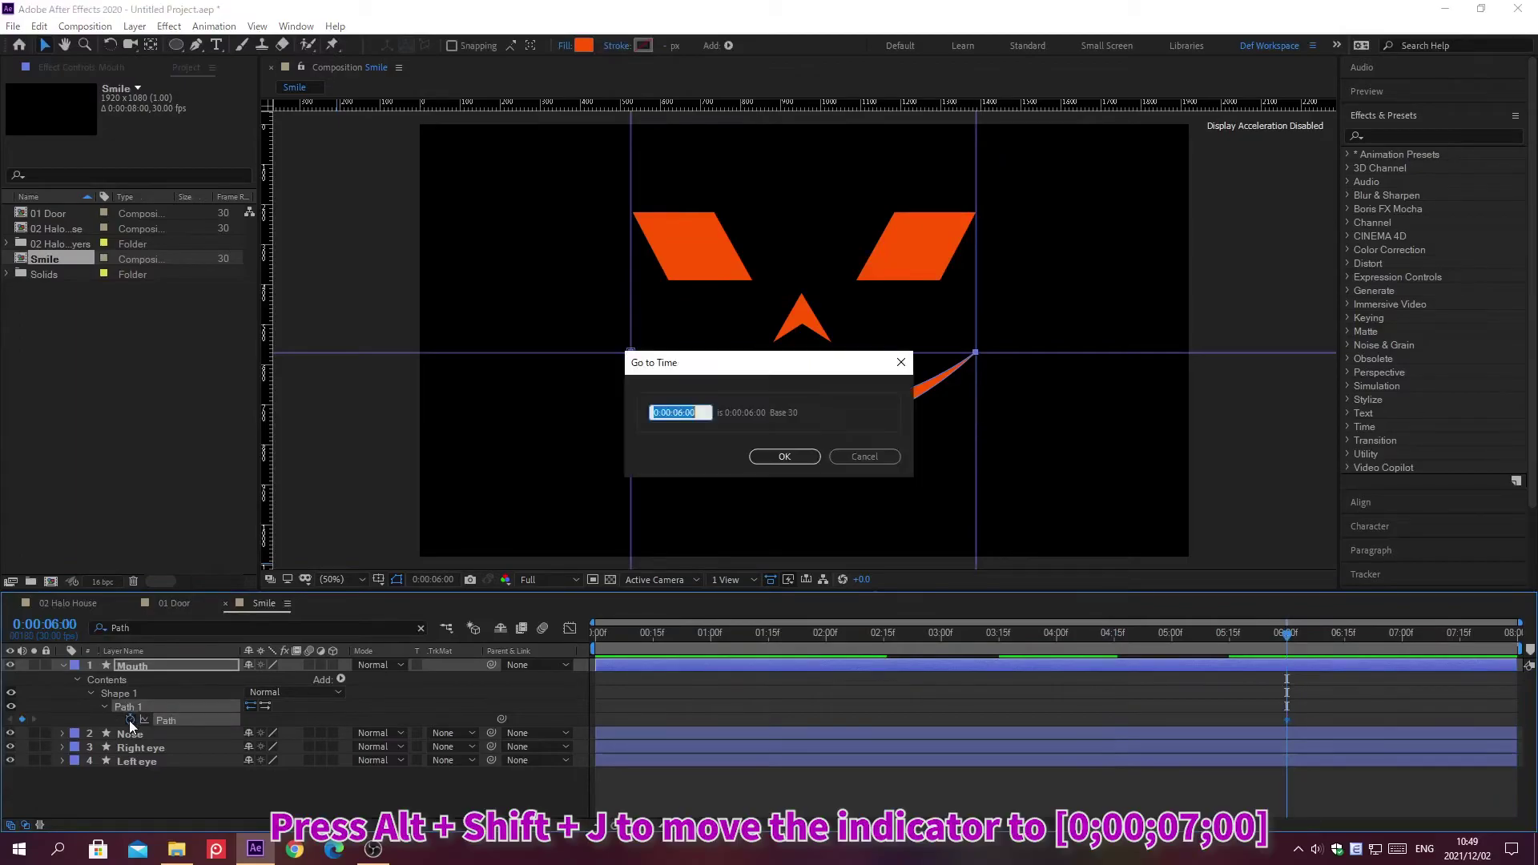
pyautogui.write('0;00;07;00')
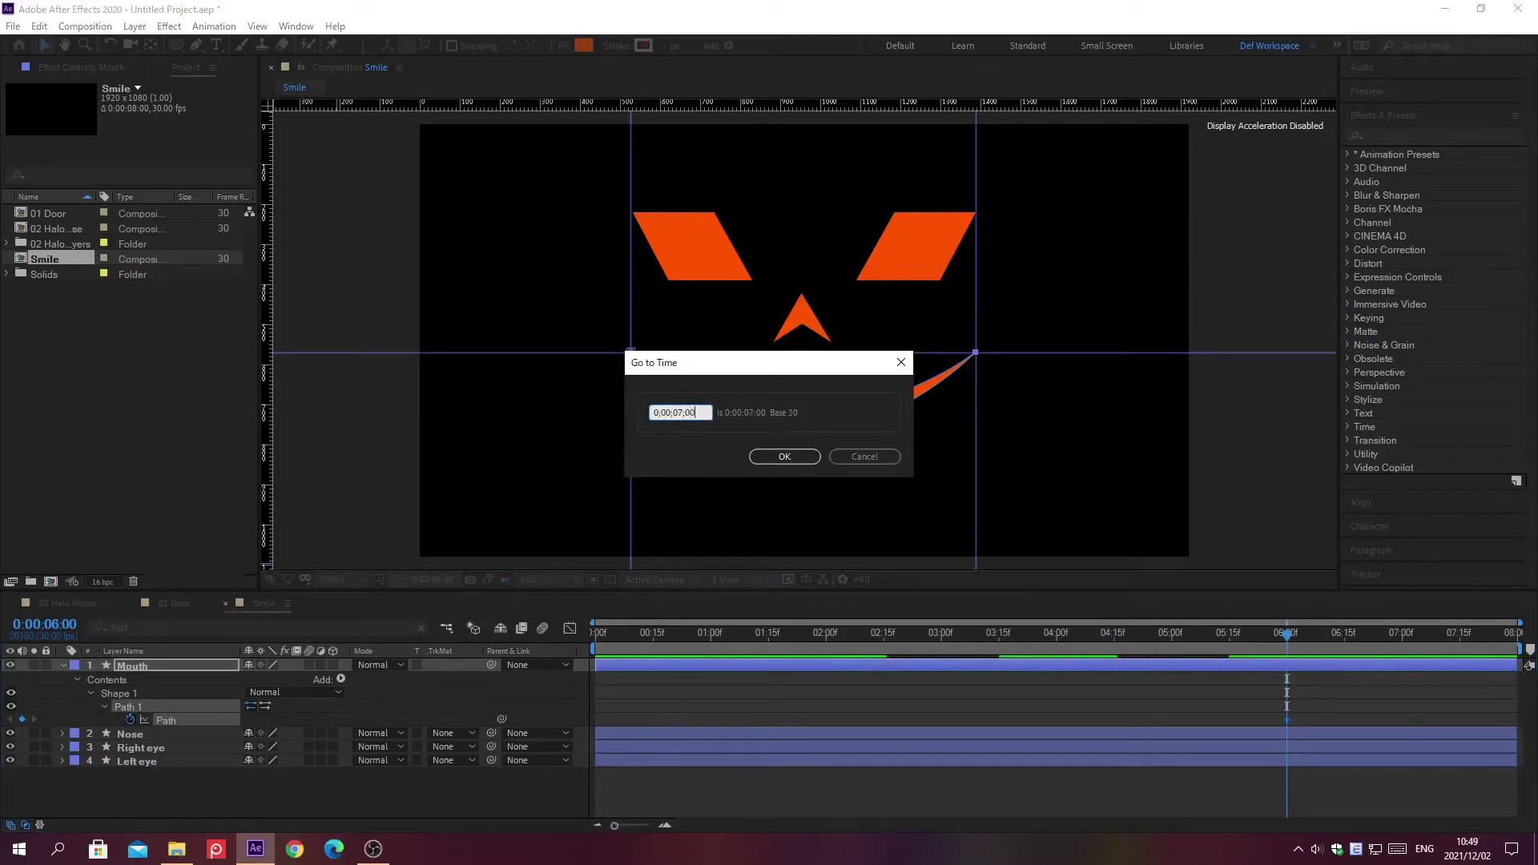
pyautogui.press('Return')
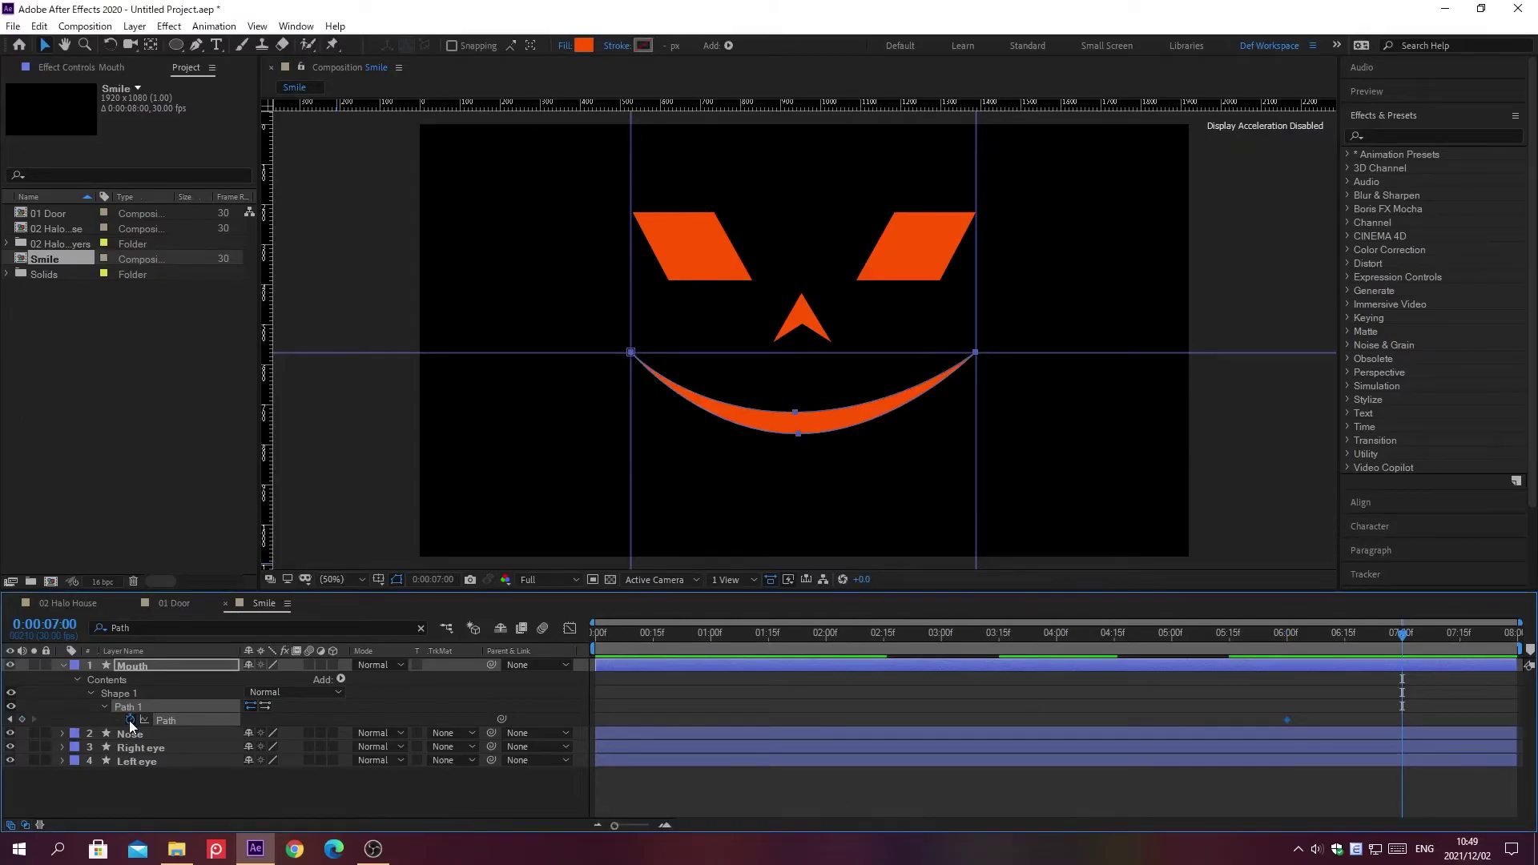
pyautogui.press('g')
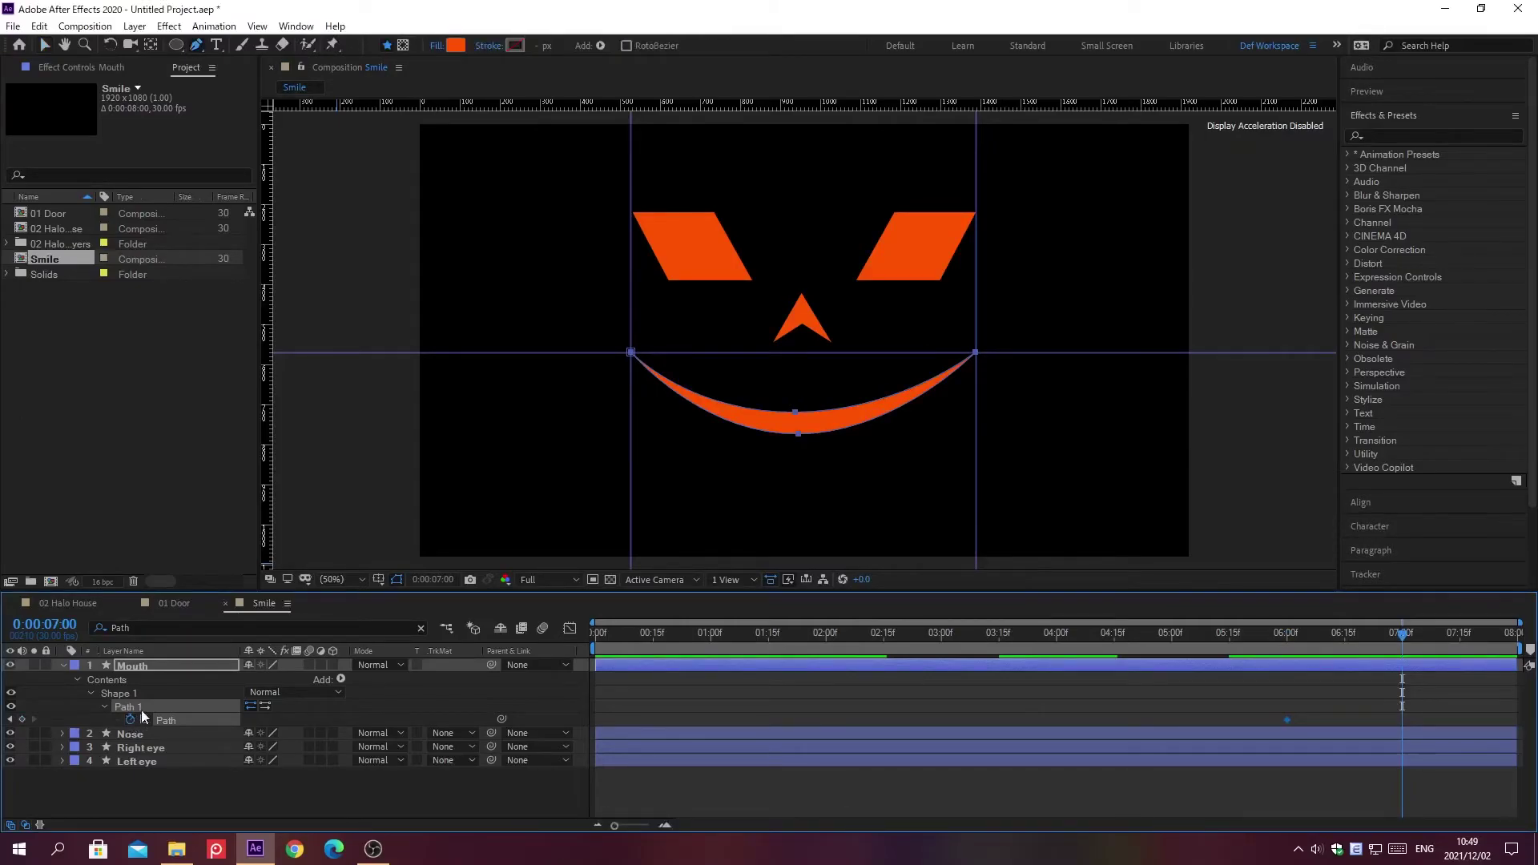
pyautogui.click(197, 666)
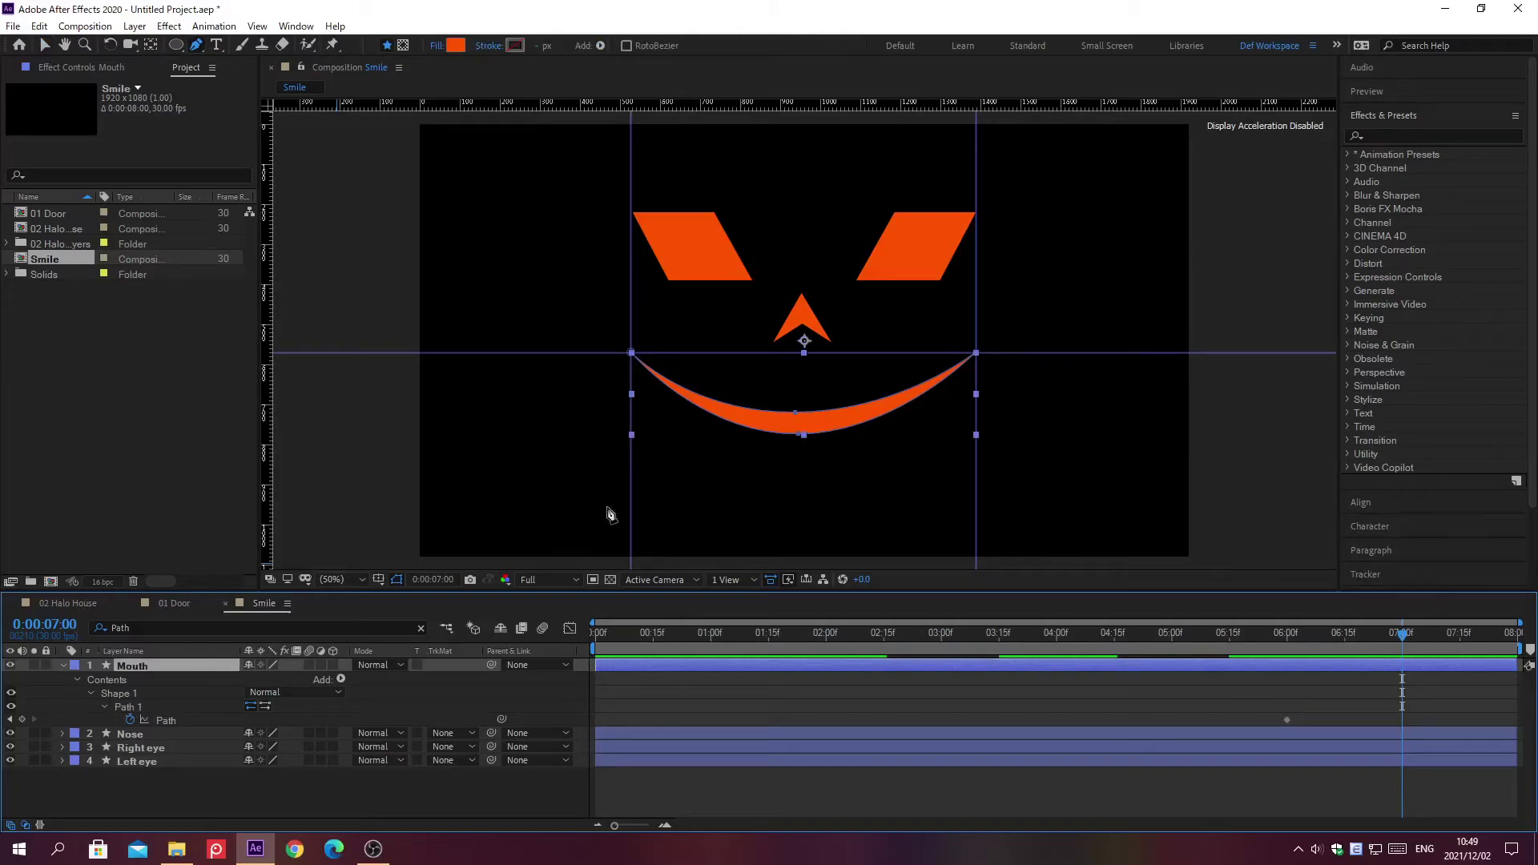
pyautogui.moveTo(802, 437); pyautogui.dragTo(800, 506)
pyautogui.moveTo(796, 411); pyautogui.dragTo(797, 375)
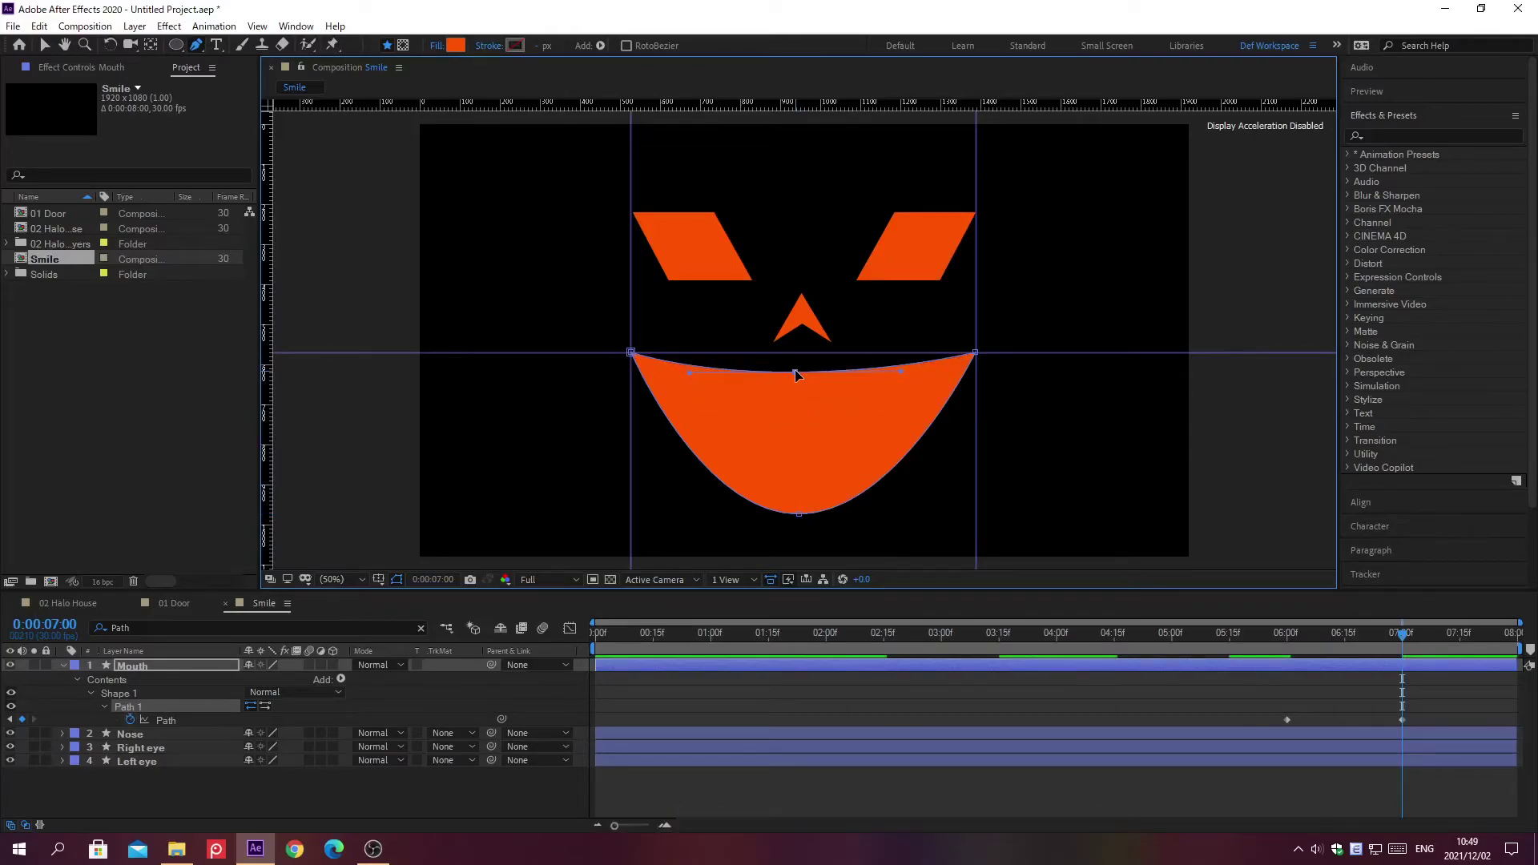
pyautogui.press('v')
pyautogui.hotkey('ctrl', 'f')
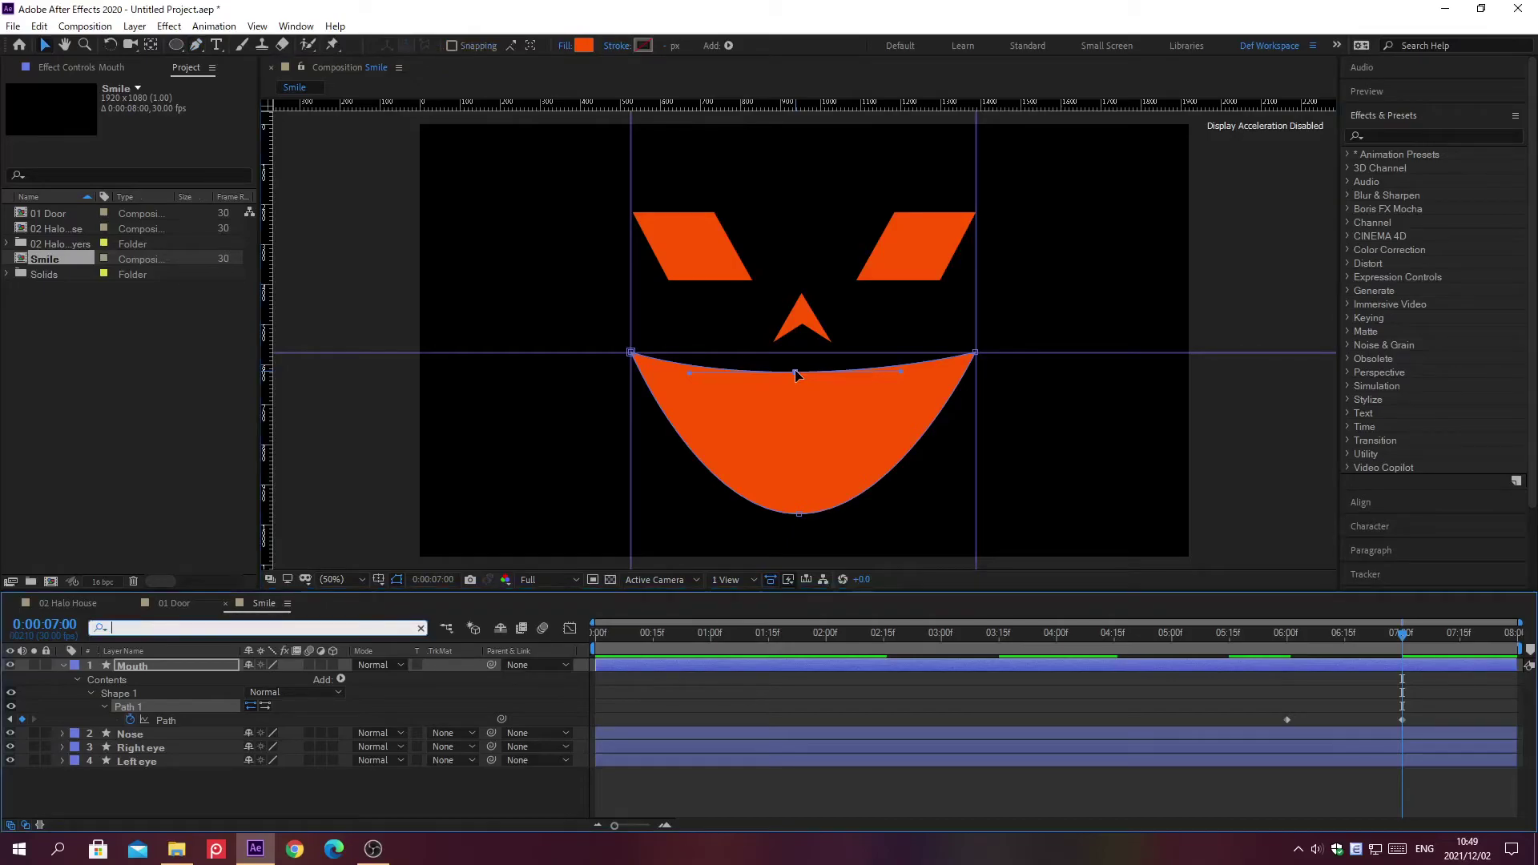
pyautogui.press('BackSpace')
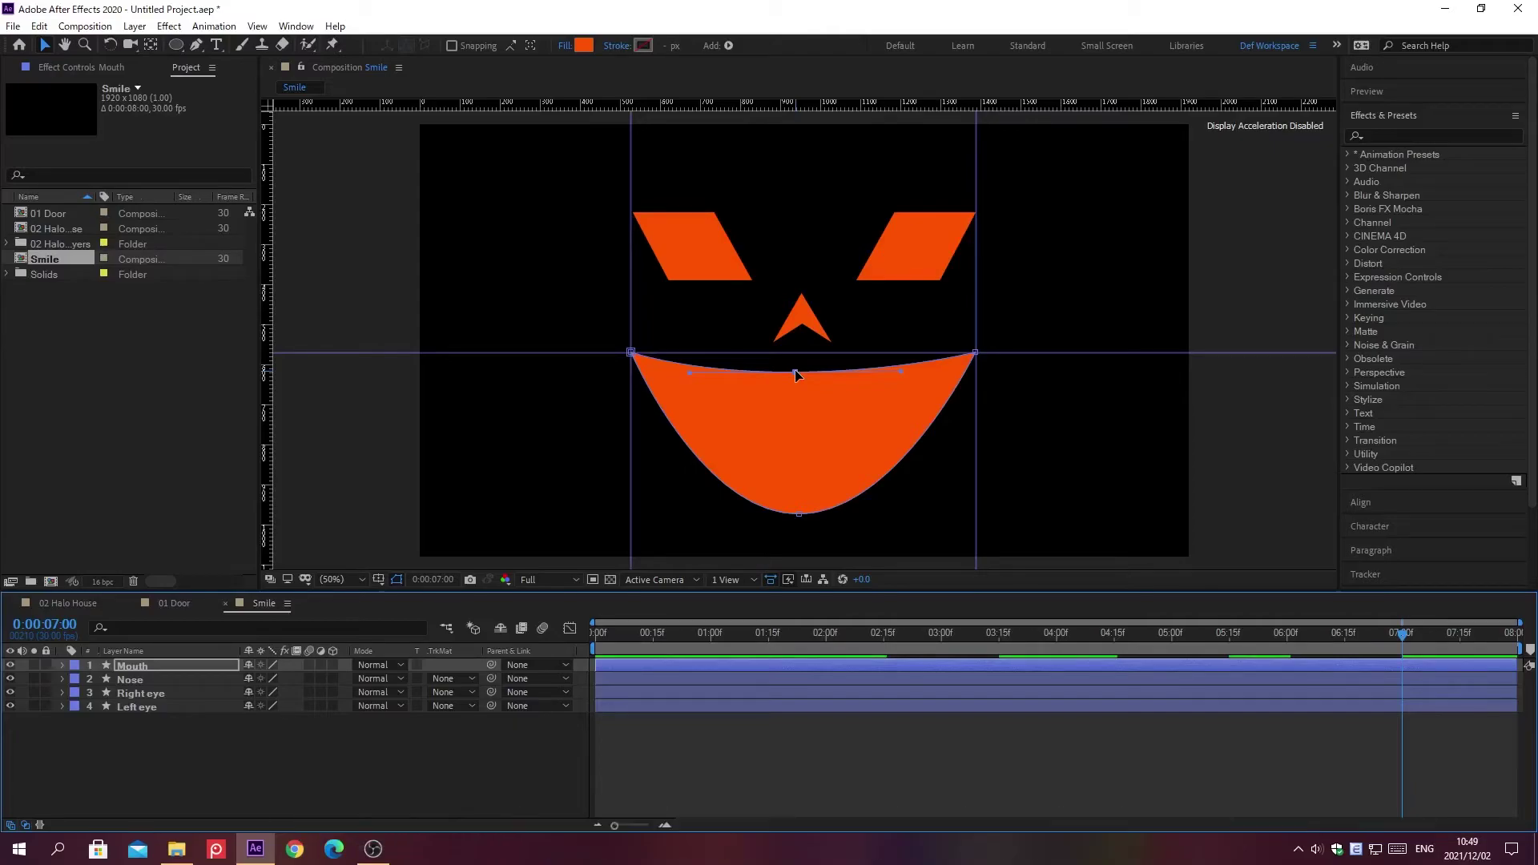
# In the Graph Editor, sharpen the Mouth Path speed curve to about 75% ease influence.
pyautogui.press('u')
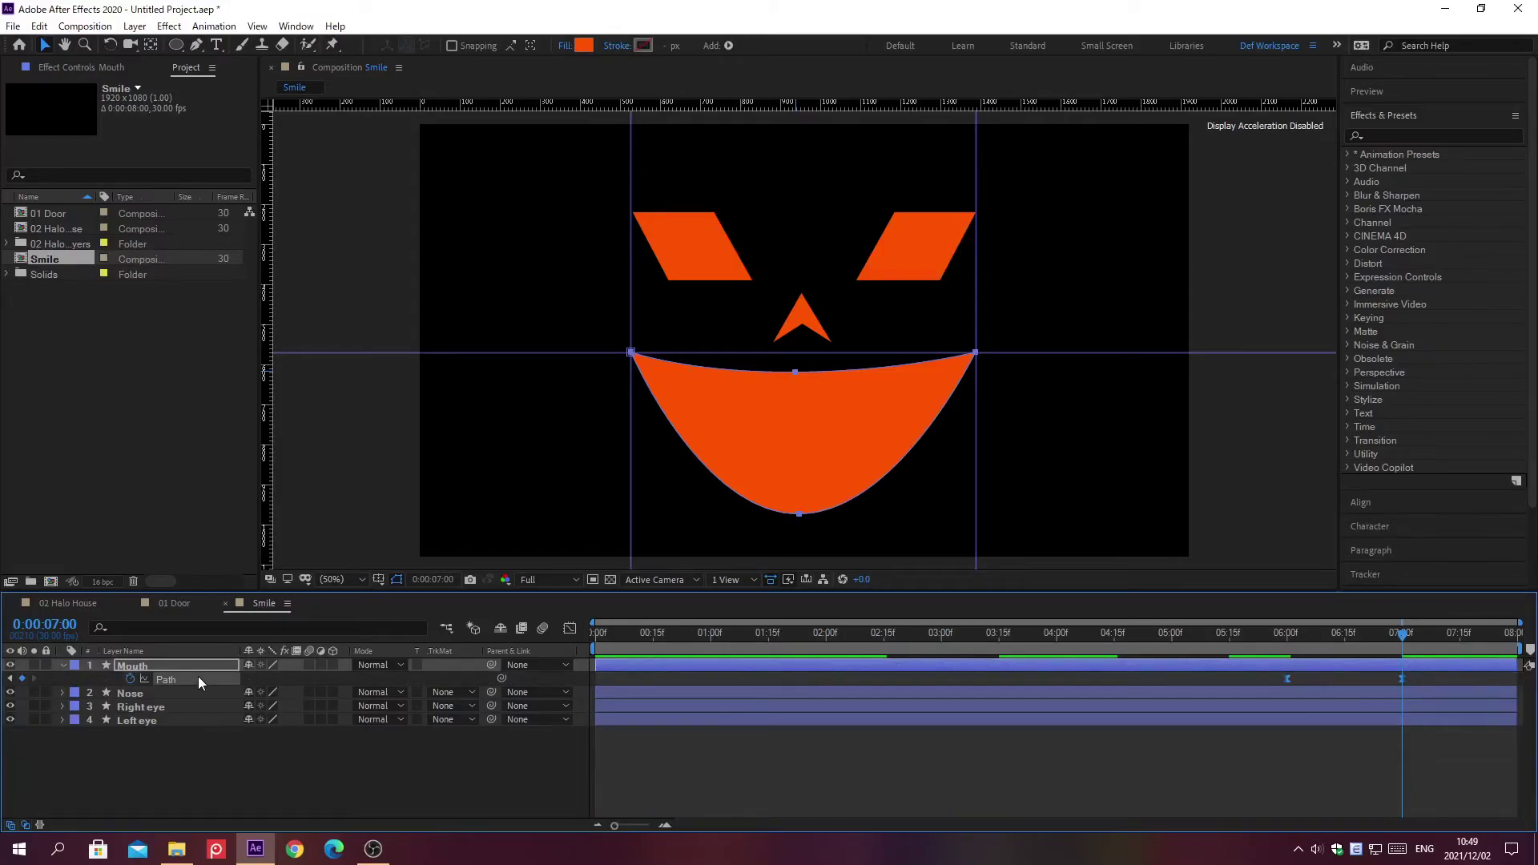
pyautogui.click(569, 628)
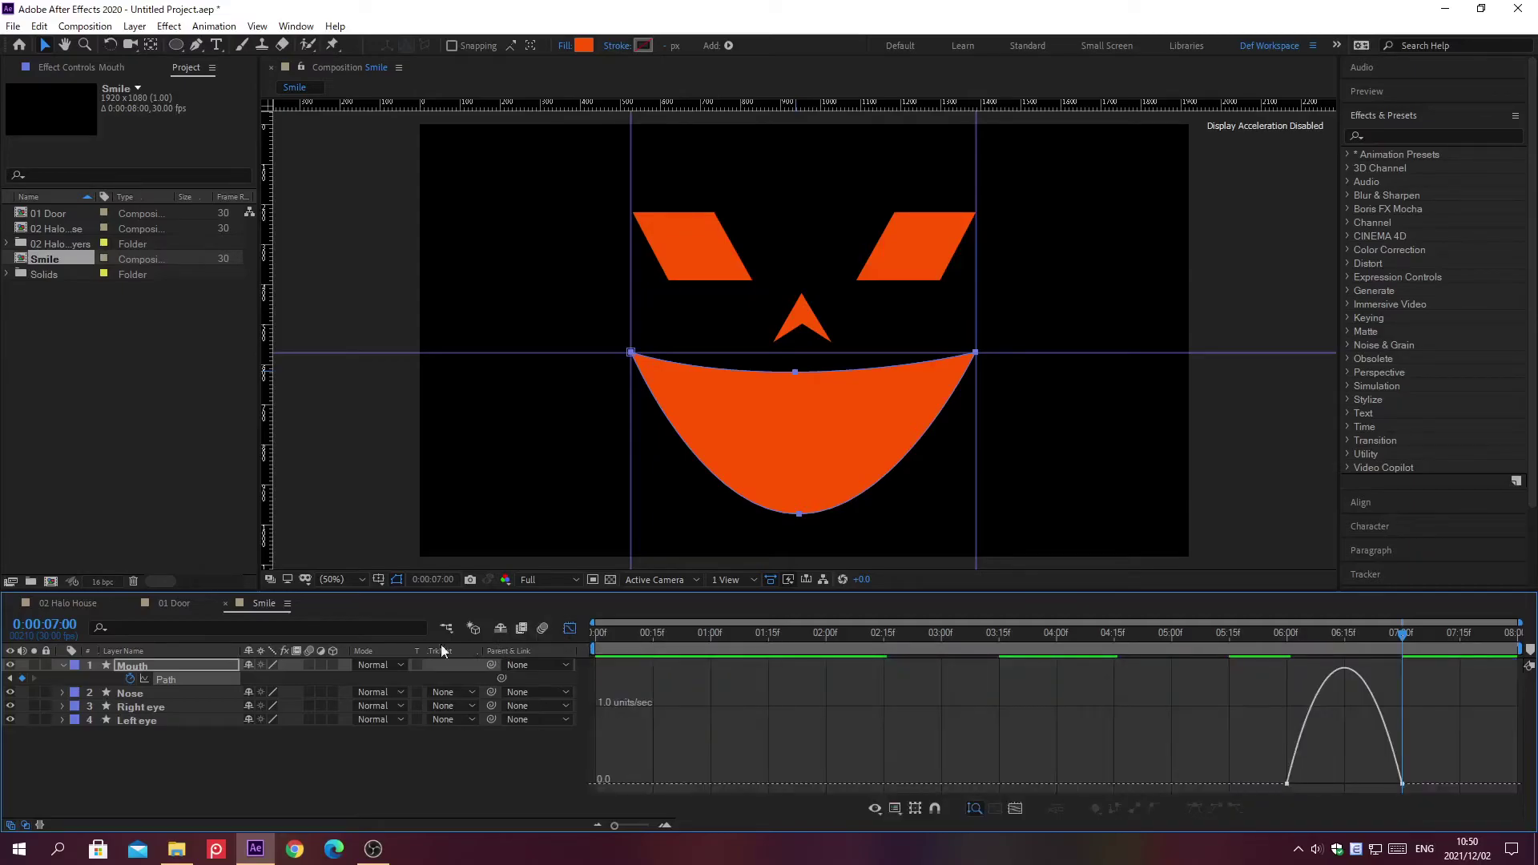
pyautogui.click(170, 679)
pyautogui.click(897, 810)
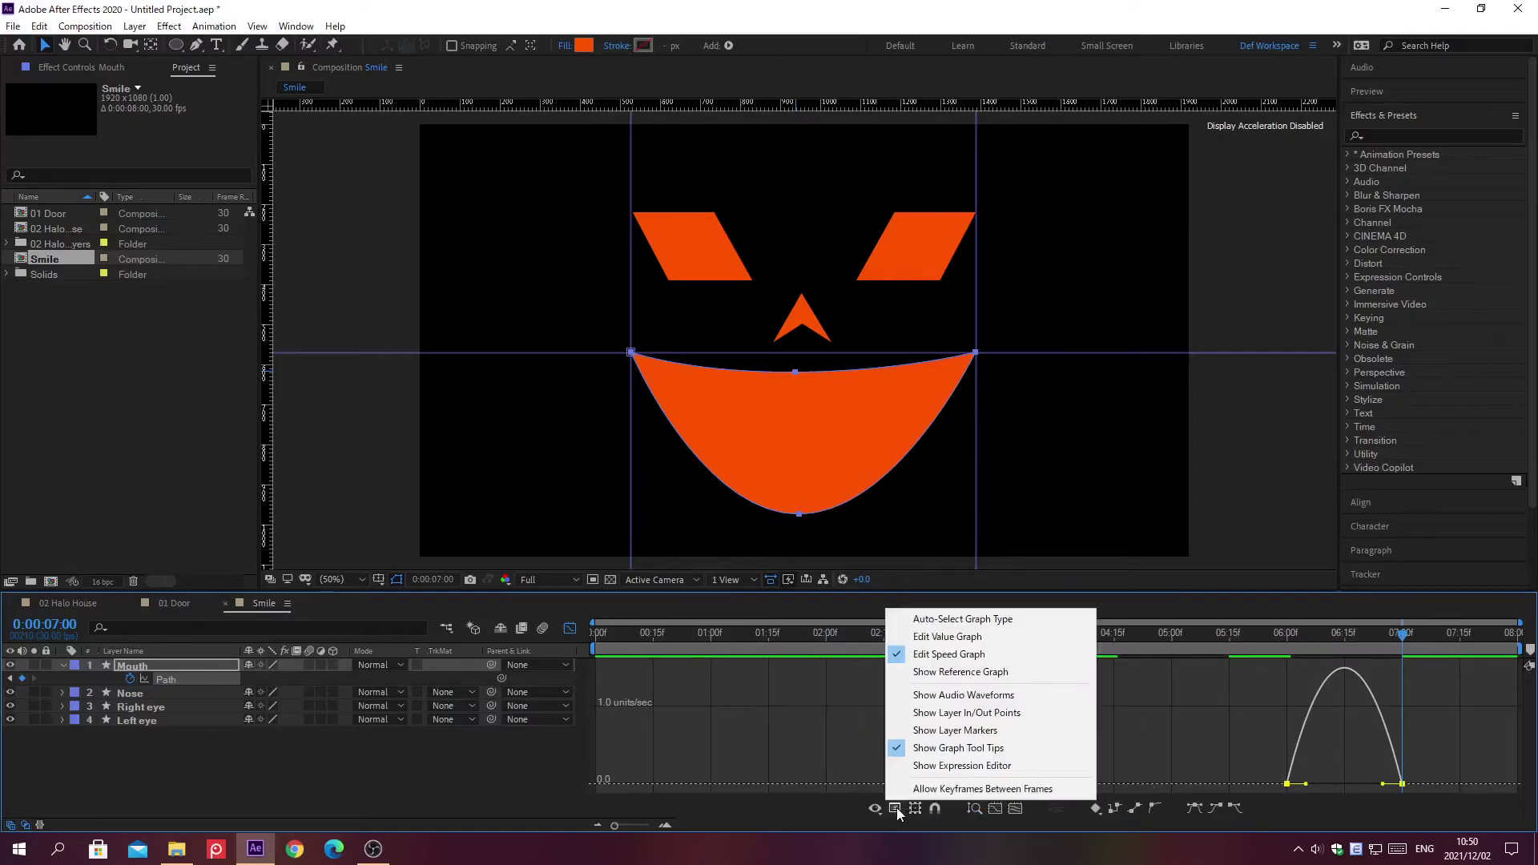
pyautogui.click(951, 655)
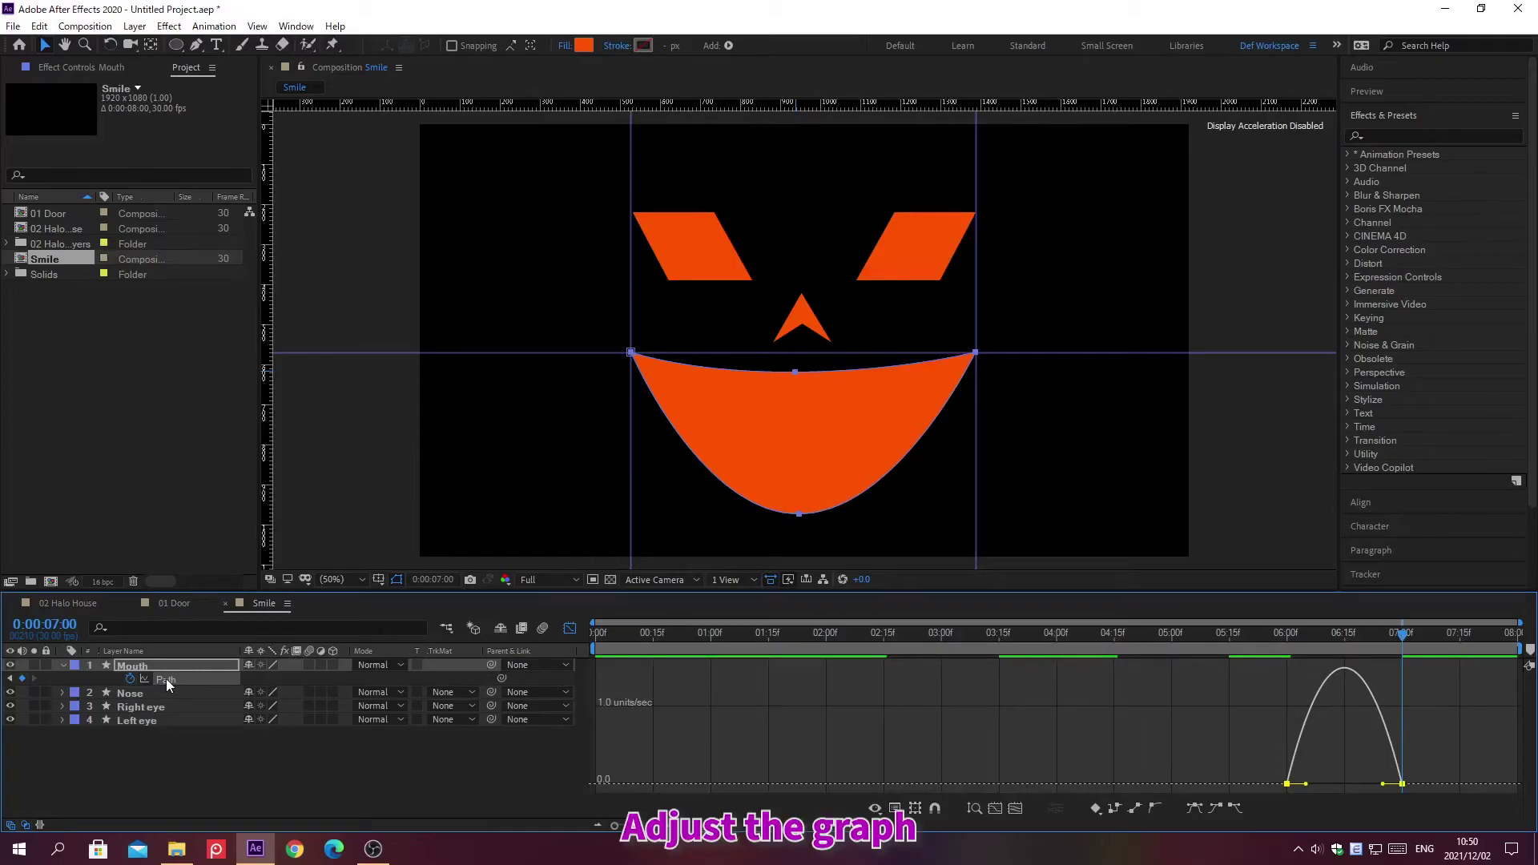
pyautogui.moveTo(1383, 783); pyautogui.dragTo(1345, 785)
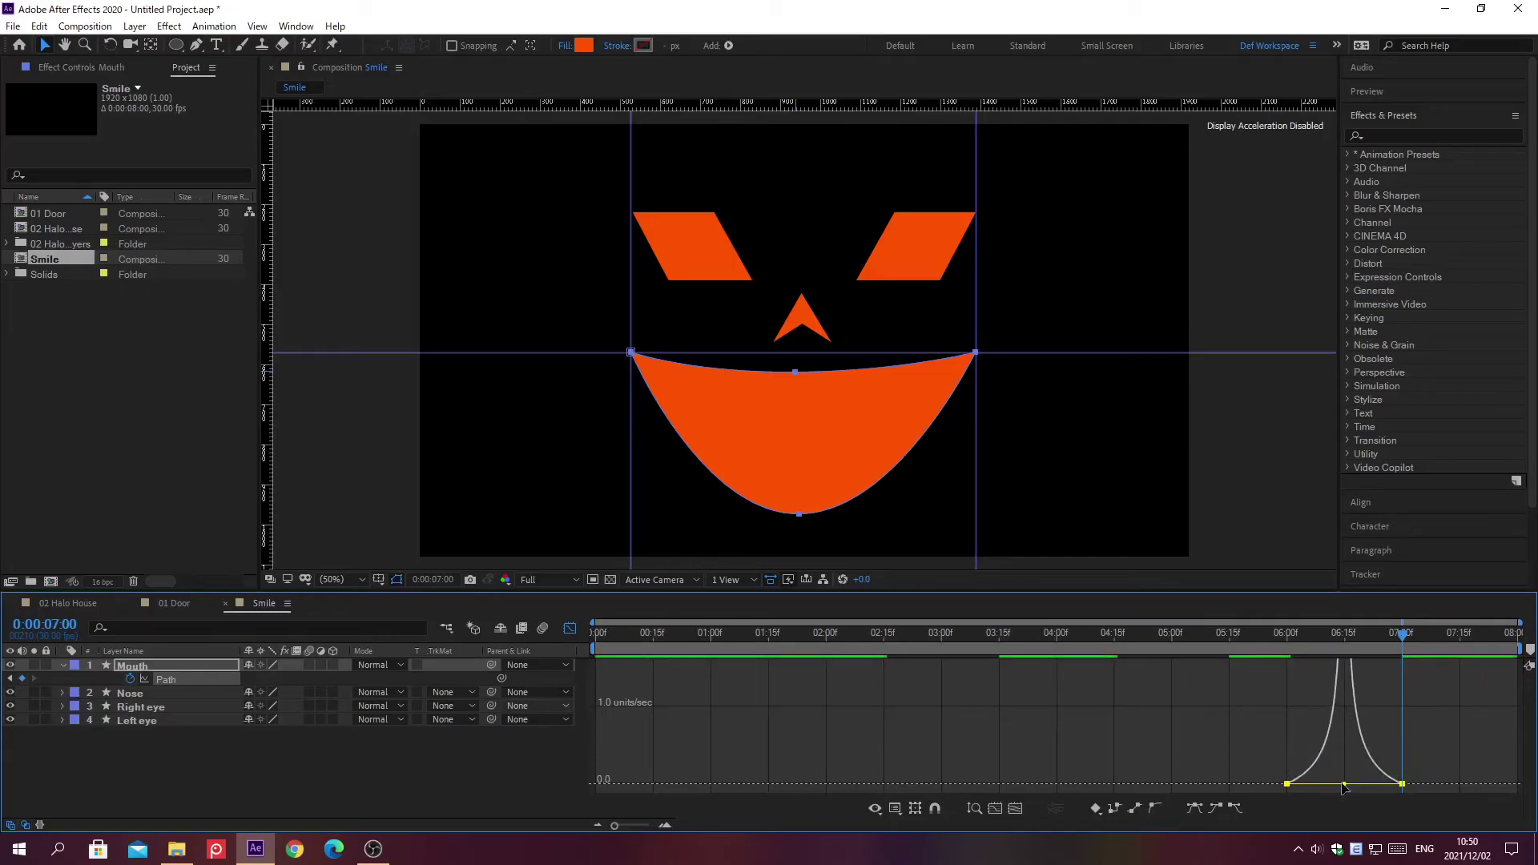
pyautogui.click(570, 628)
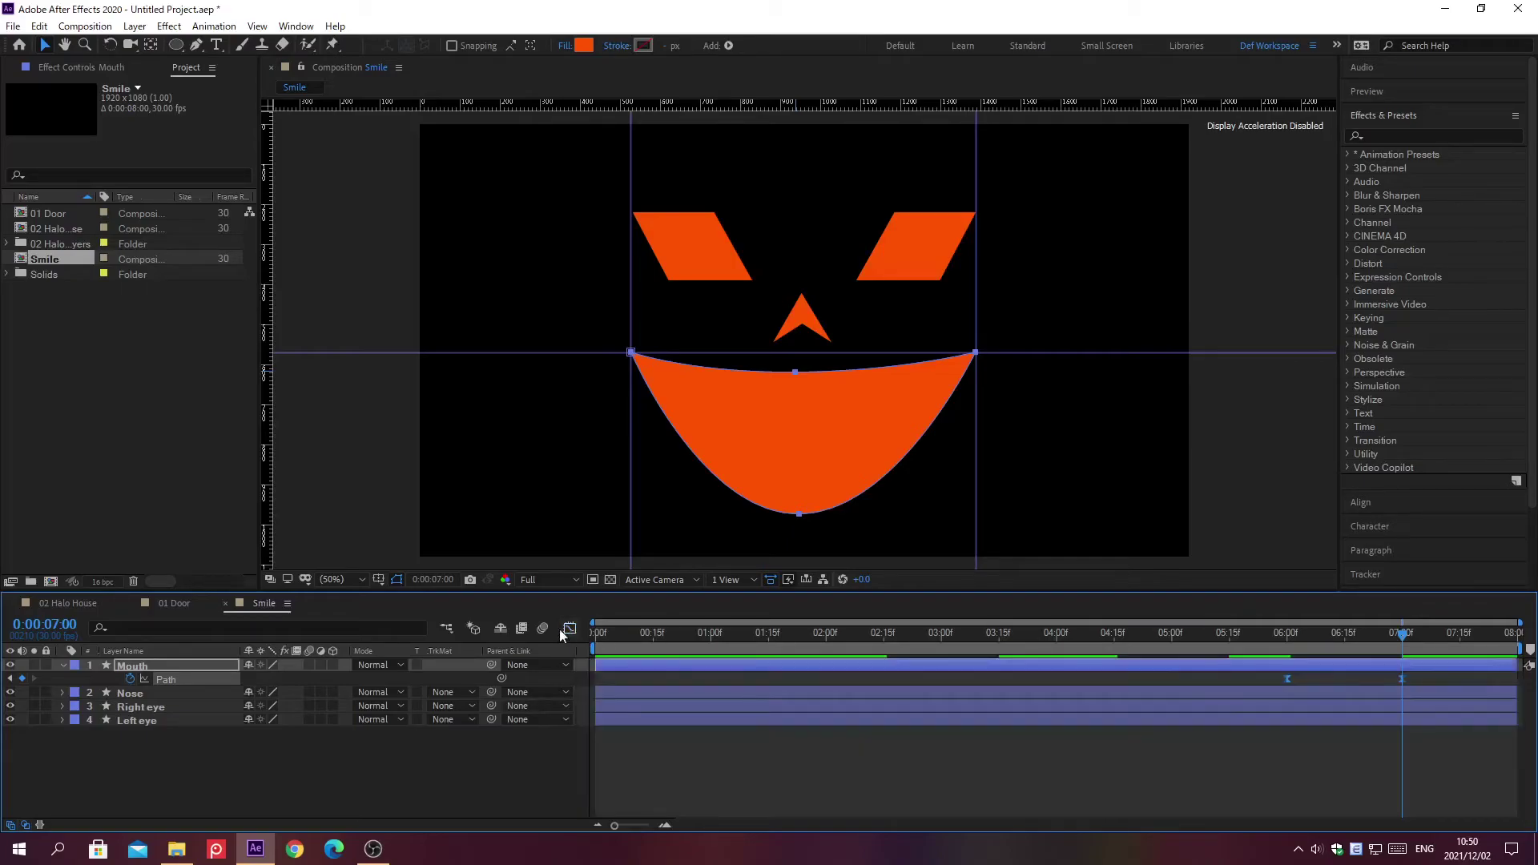
# Apply the Wave Warp effect to the Mouth layer.
pyautogui.click(64, 665)
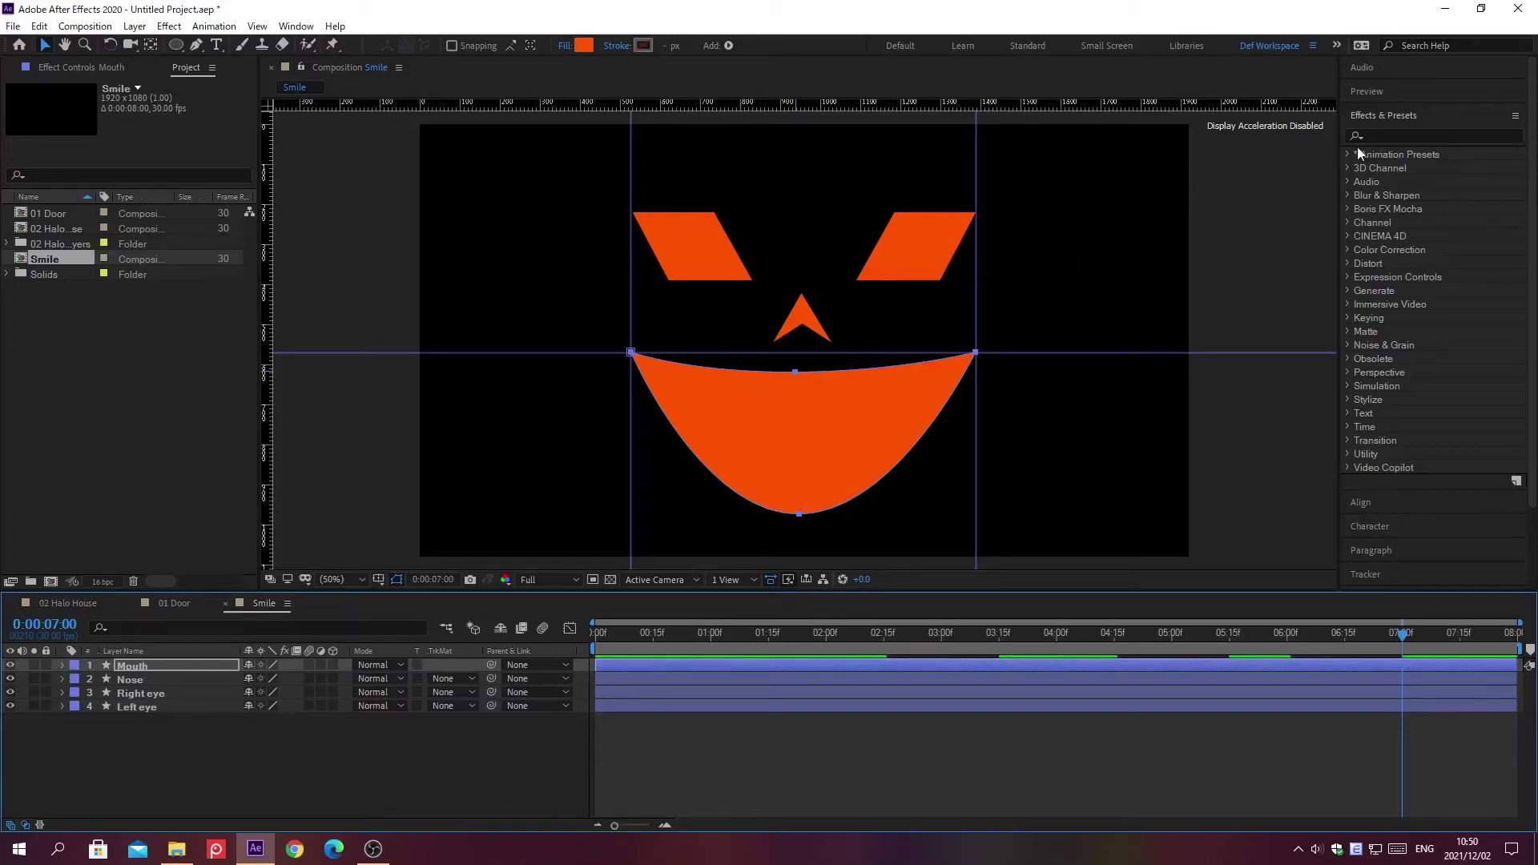
pyautogui.click(1403, 136)
pyautogui.write('Wave Warp')
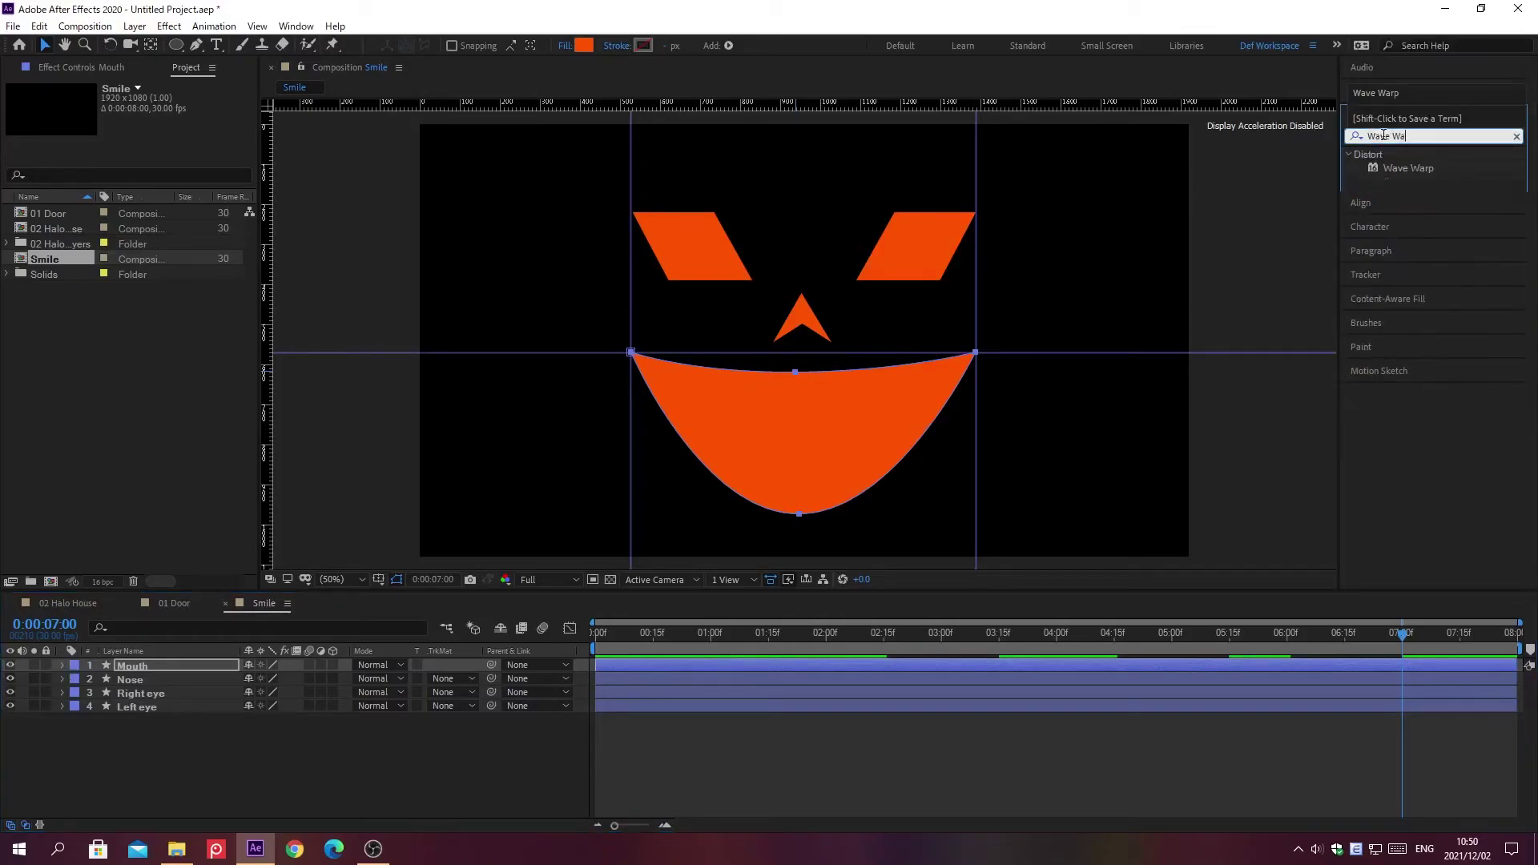
pyautogui.doubleClick(1408, 167)
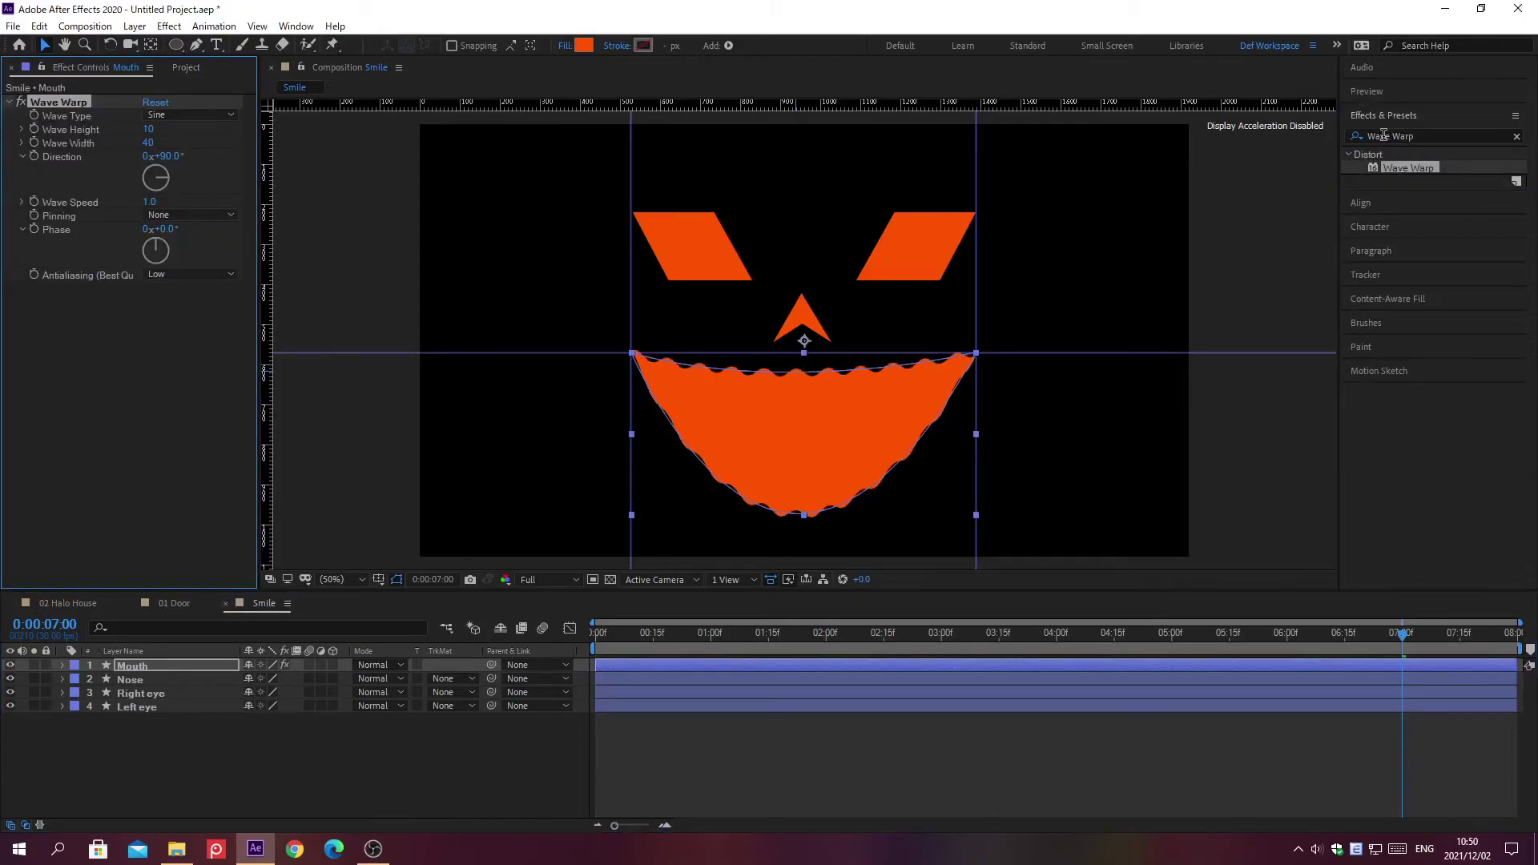
pyautogui.click(1383, 114)
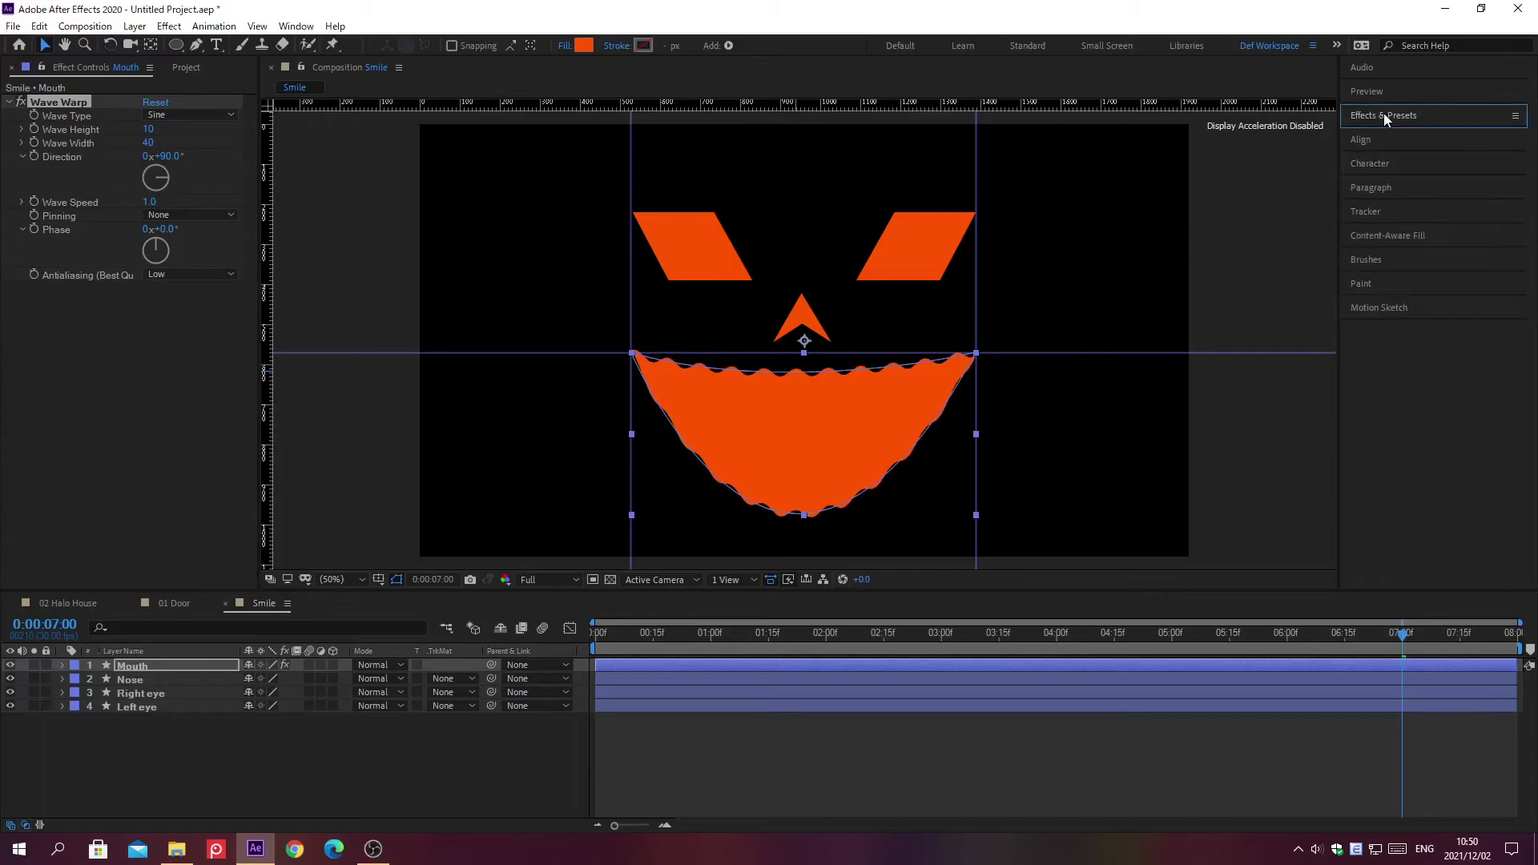
# Set Wave Warp to Triangle waves with Wave Width 60 and Wave Speed 0.
pyautogui.click(163, 115)
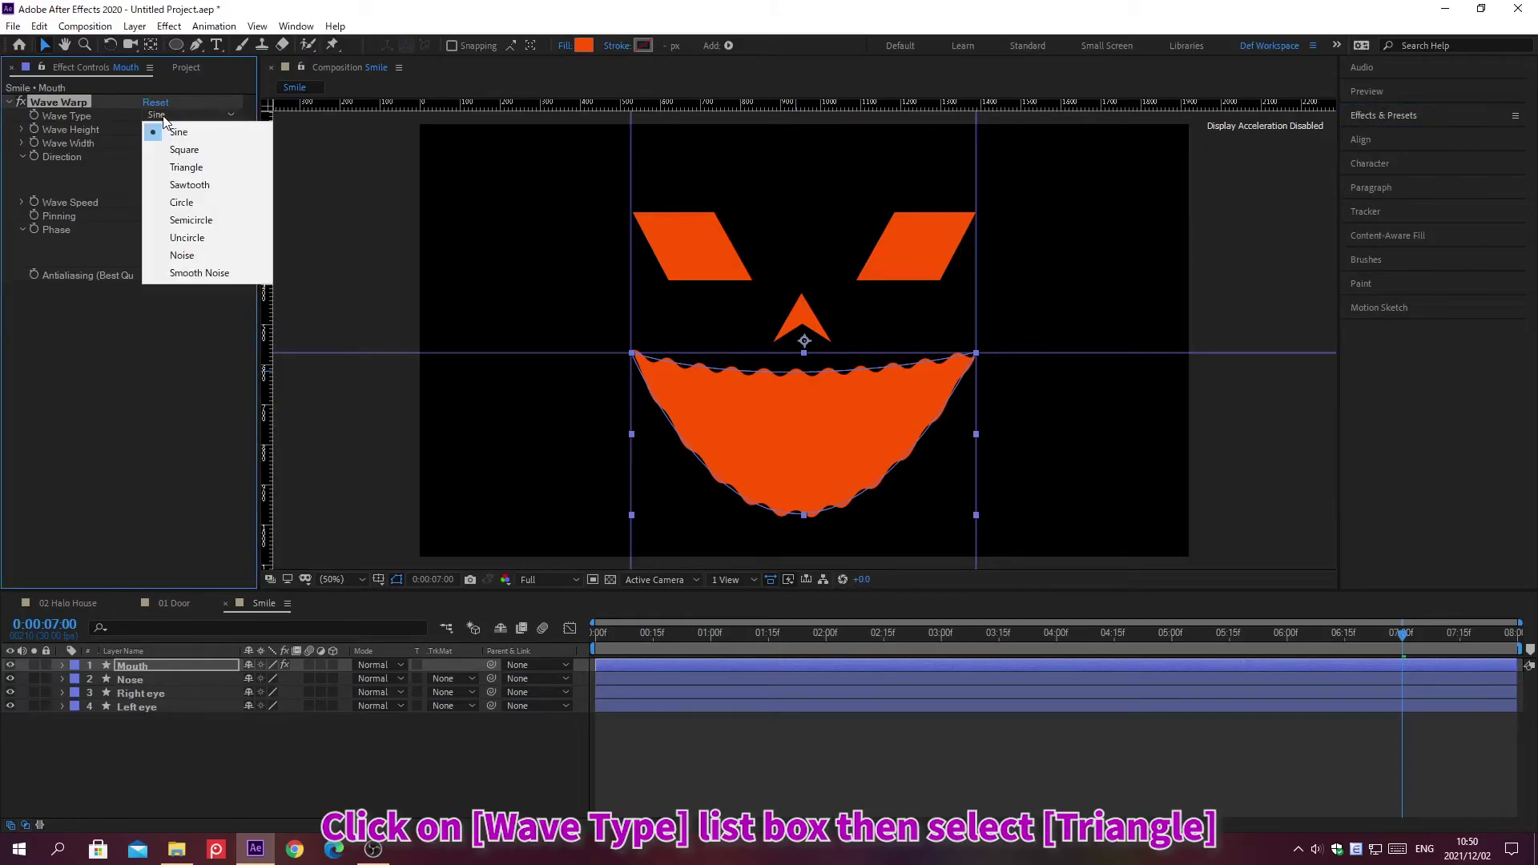
pyautogui.click(186, 167)
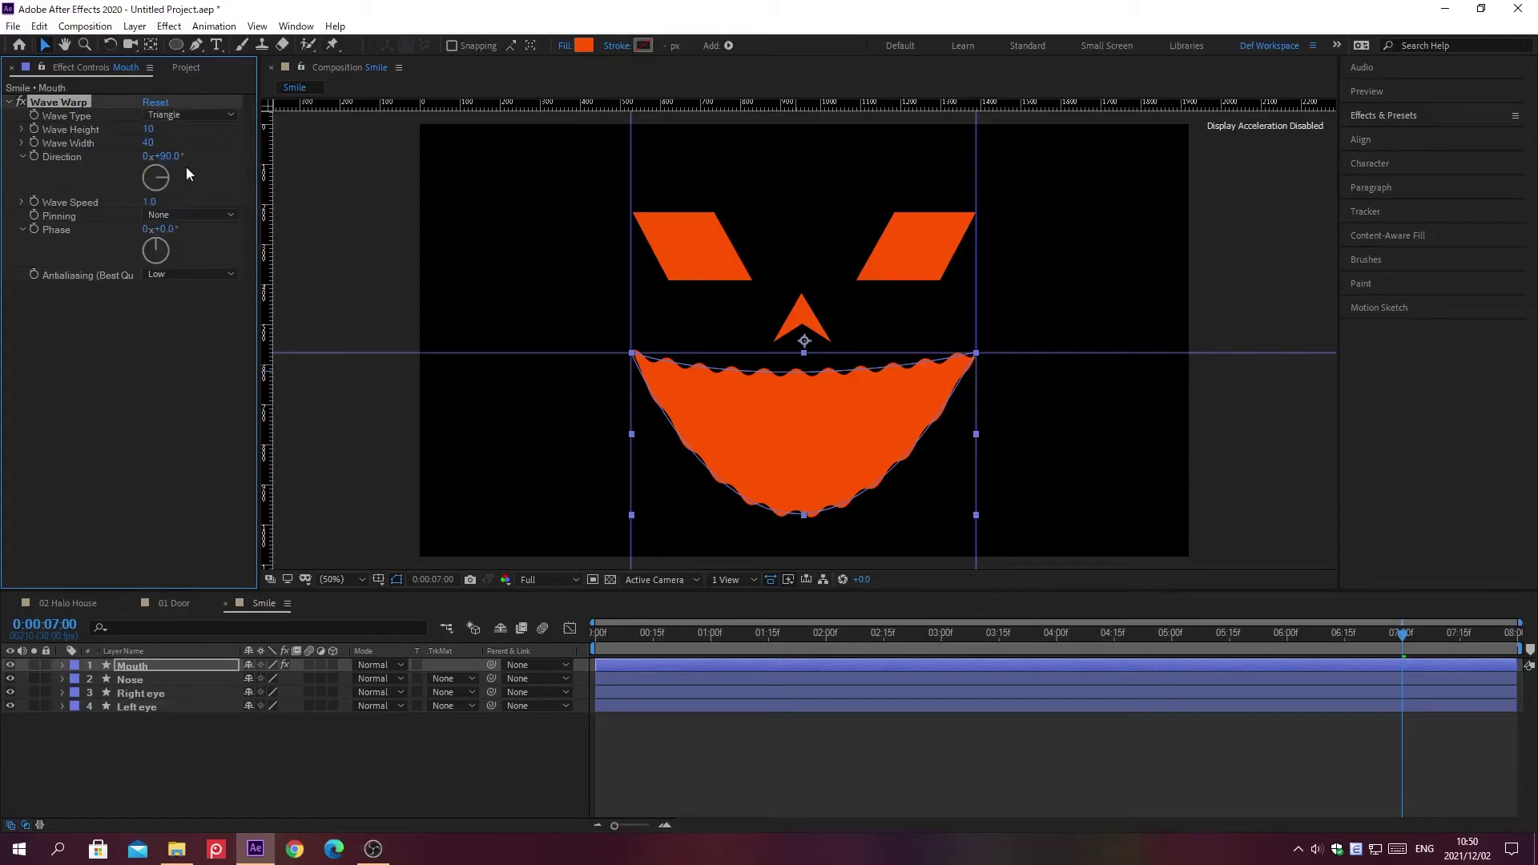
pyautogui.click(147, 143)
pyautogui.write('60')
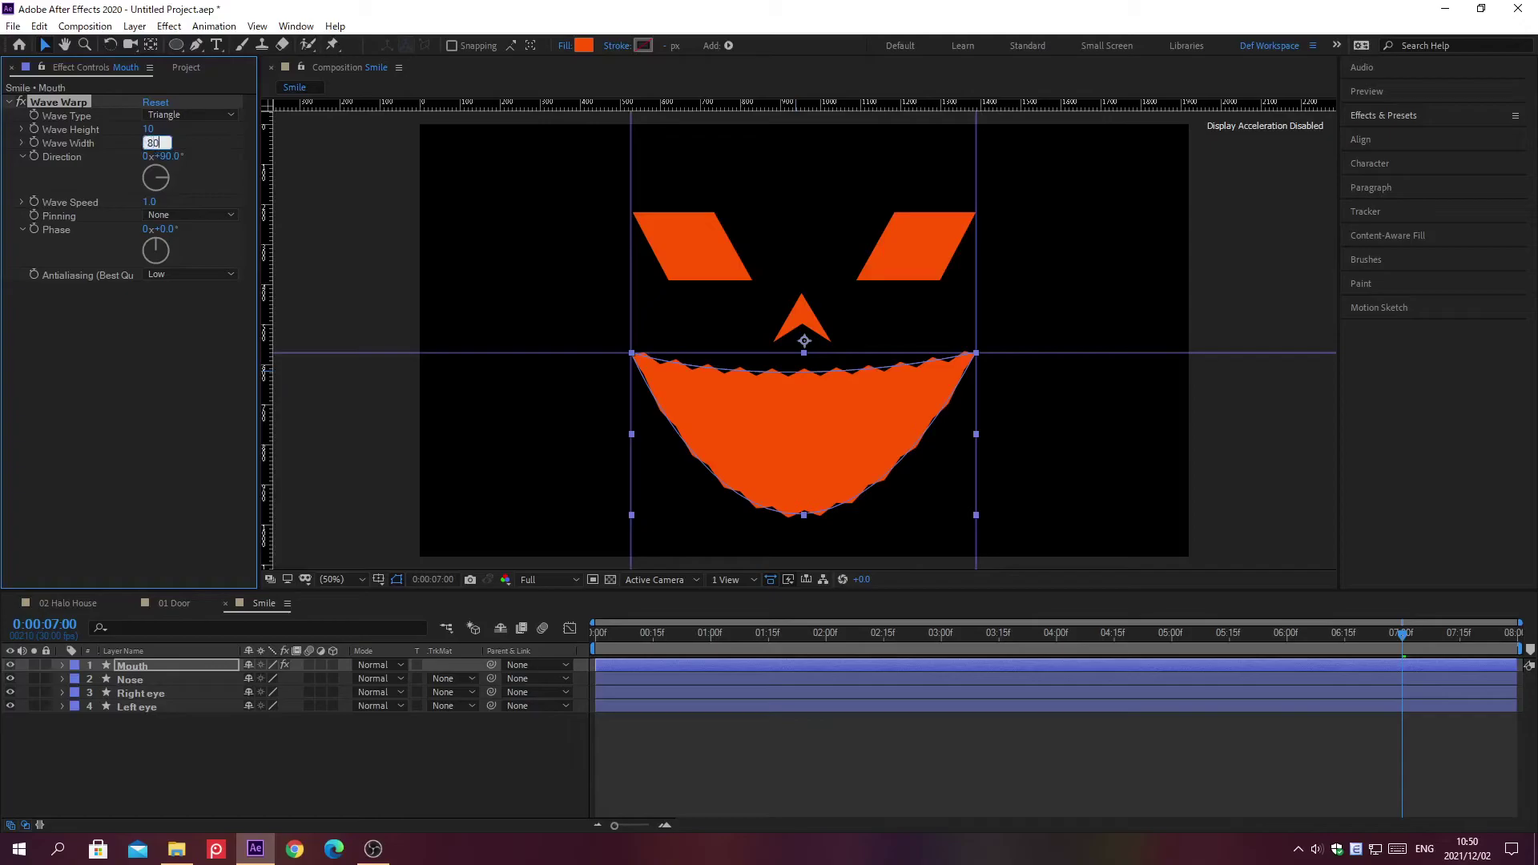
pyautogui.press('Return')
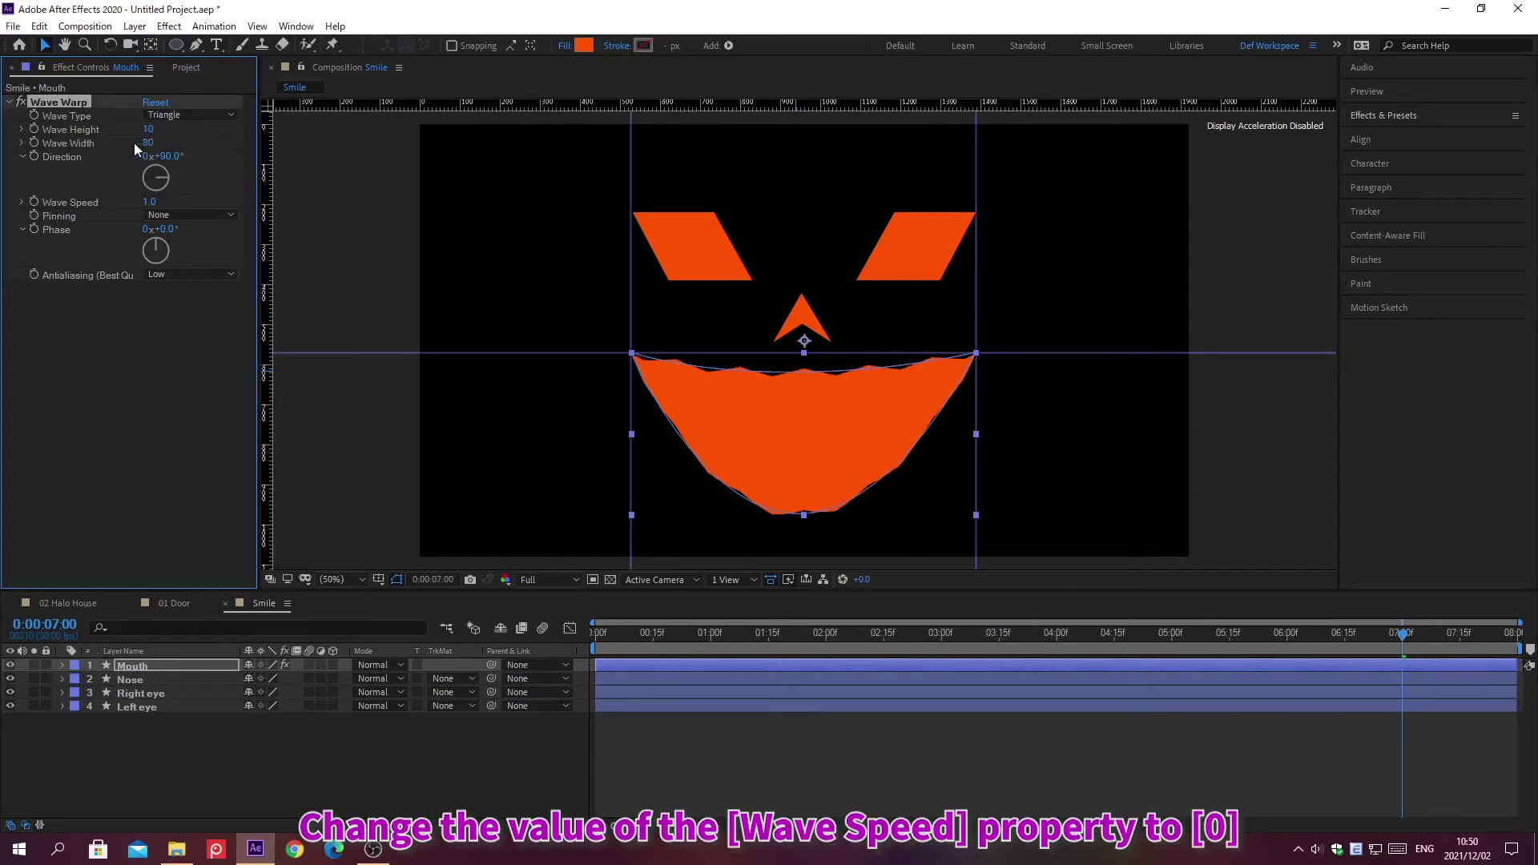
pyautogui.click(148, 202)
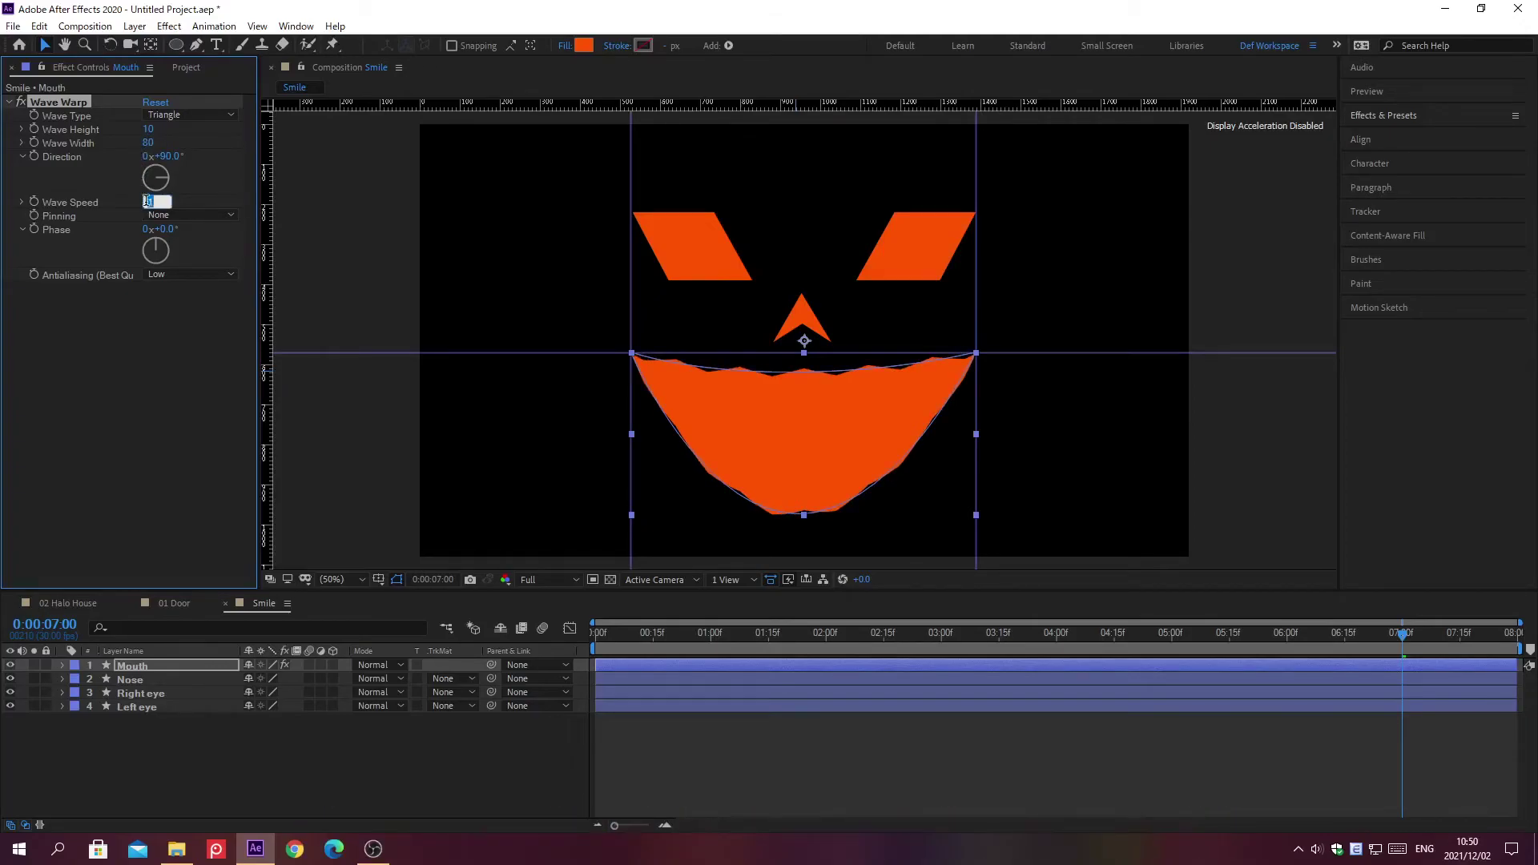
pyautogui.write('0')
pyautogui.press('Return')
pyautogui.hotkey('alt', 'shift', 'j')
pyautogui.write('0;00;06;00')
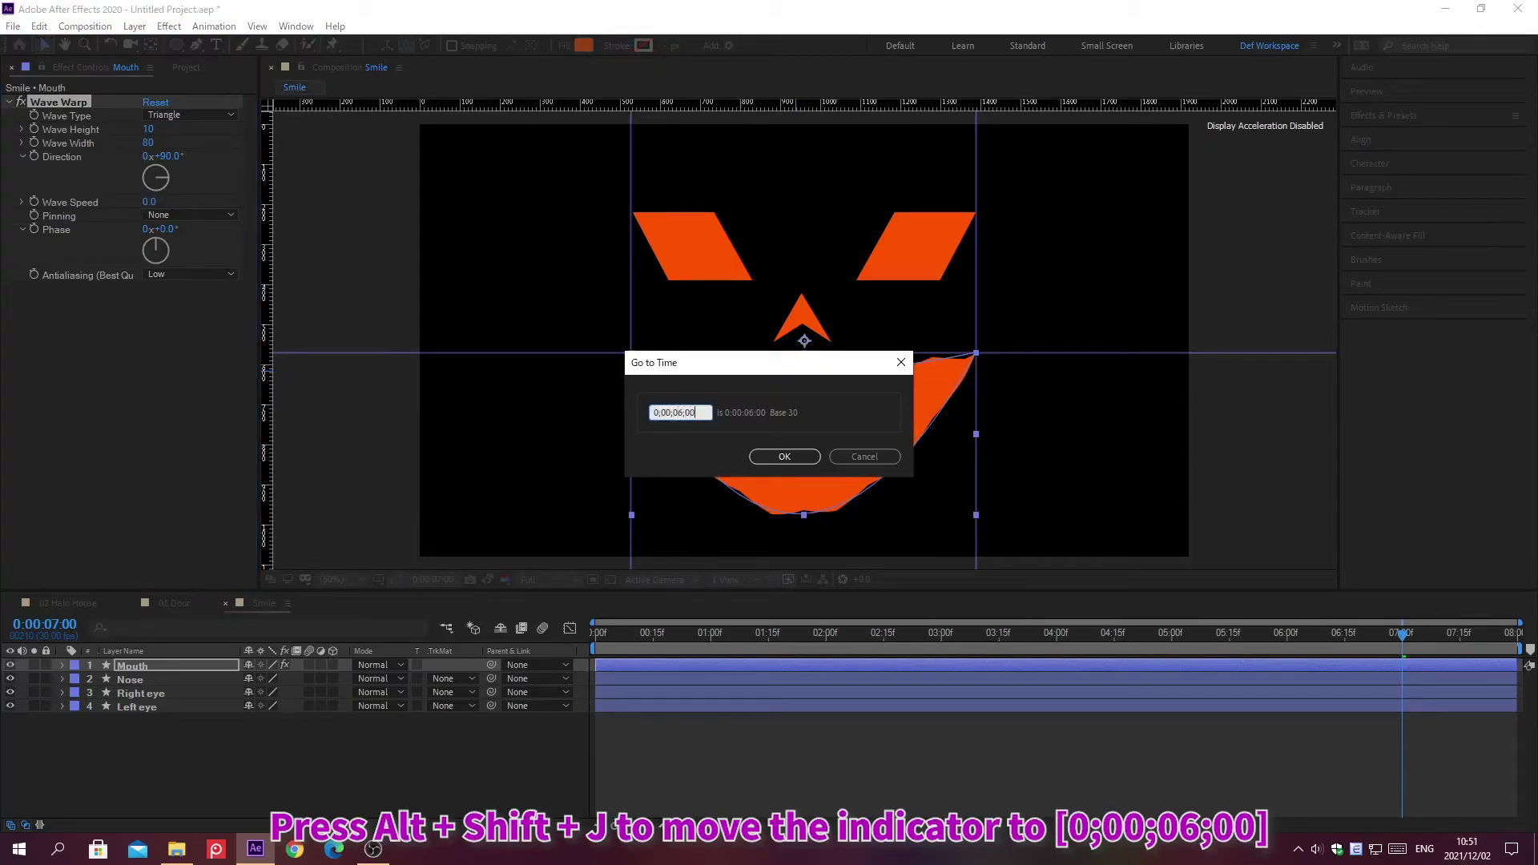
# Keyframe Wave Height from 0 at 0:00:06:00 to 50 at 0:00:07:00, then deselect Mouth.
pyautogui.press('Return')
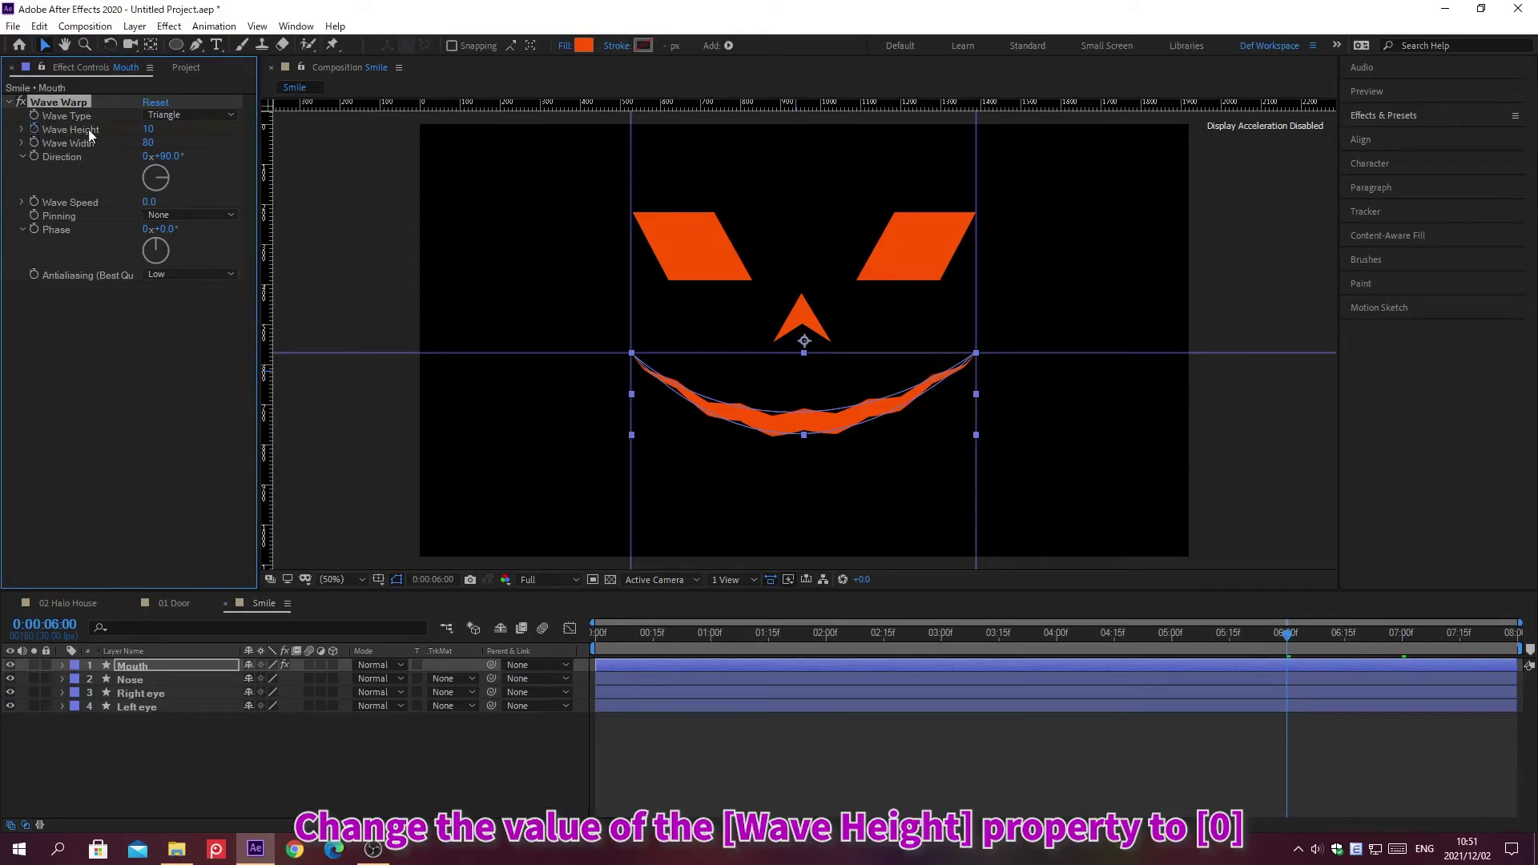
pyautogui.click(148, 129)
pyautogui.write('0')
pyautogui.press('Return')
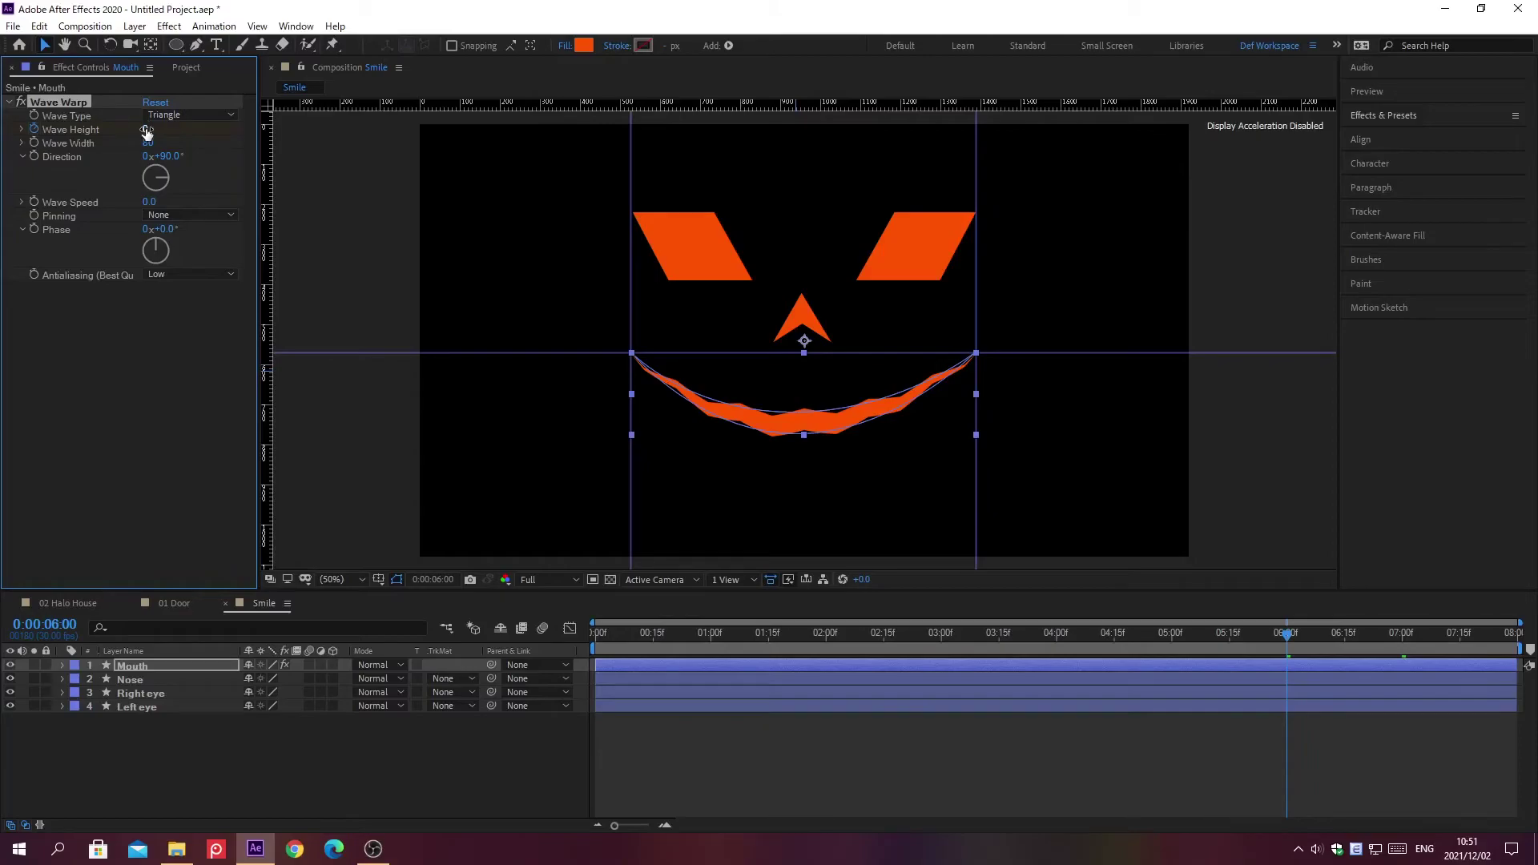
pyautogui.hotkey('alt', 'shift', 'j')
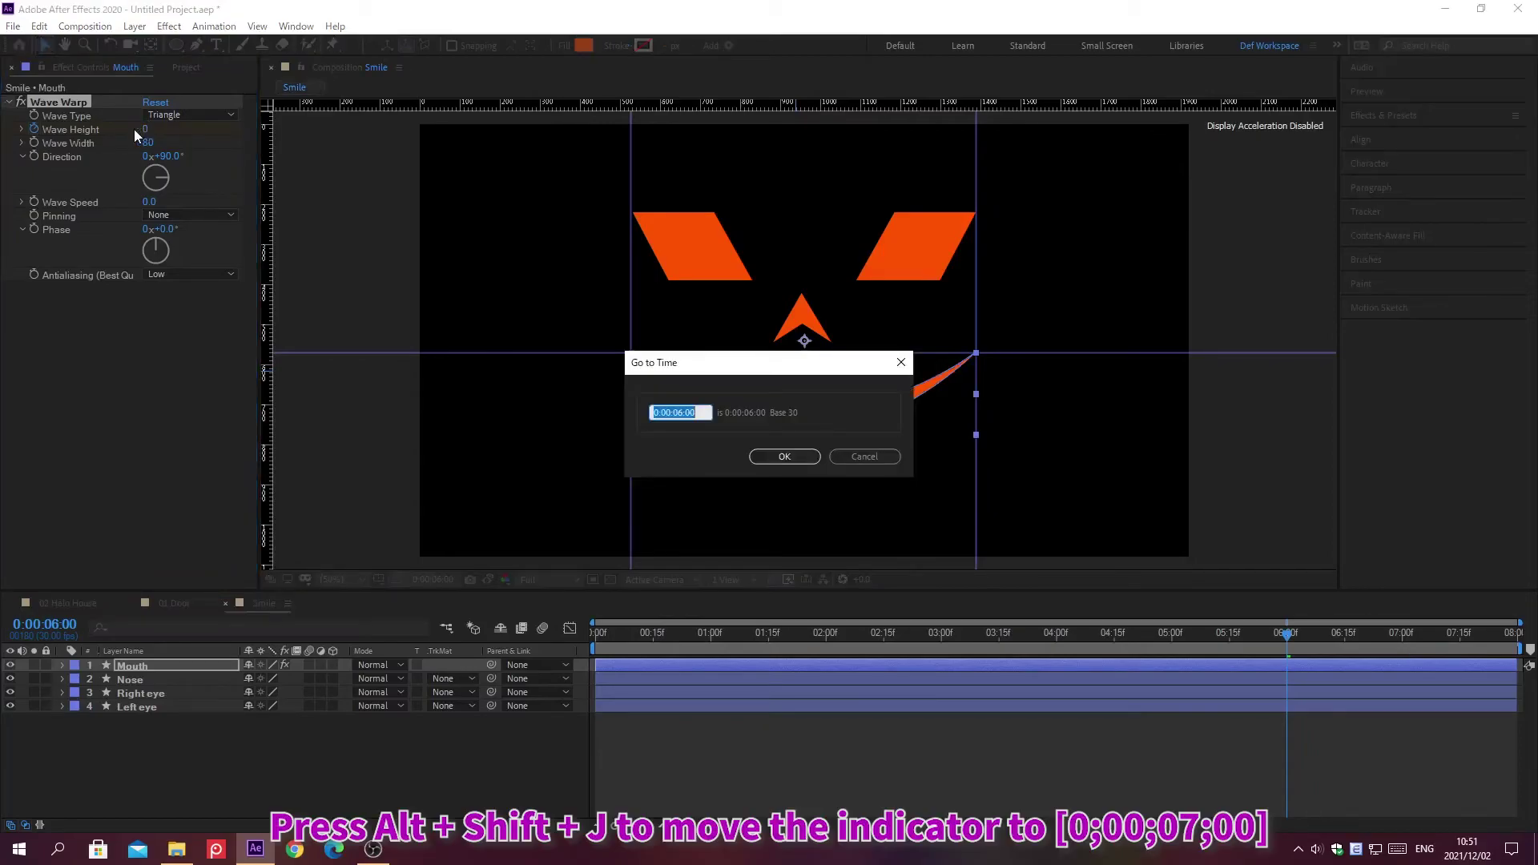
pyautogui.write('0;00;07;00')
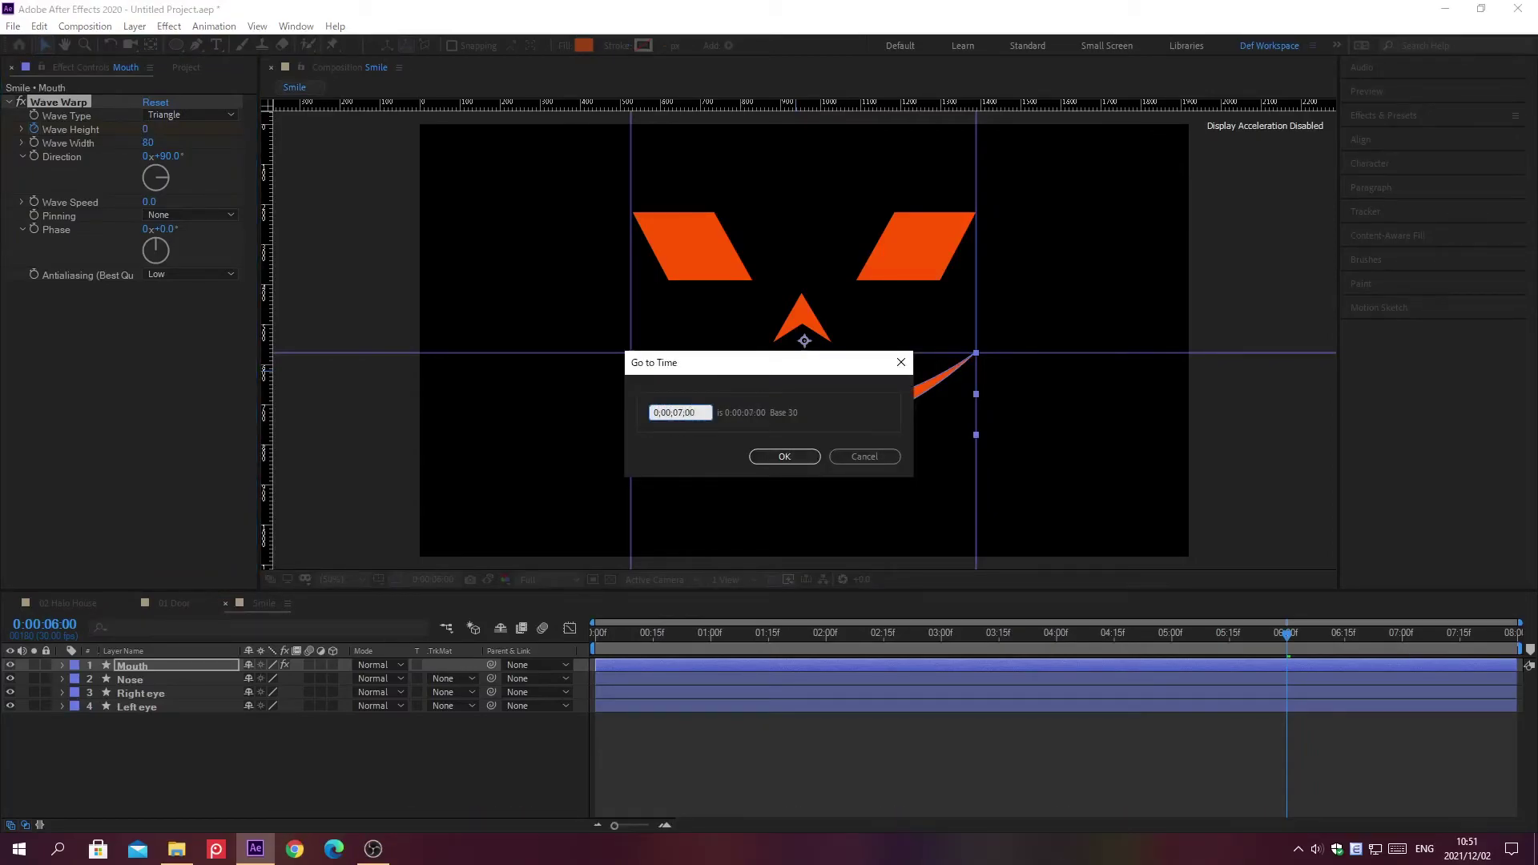
pyautogui.press('Return')
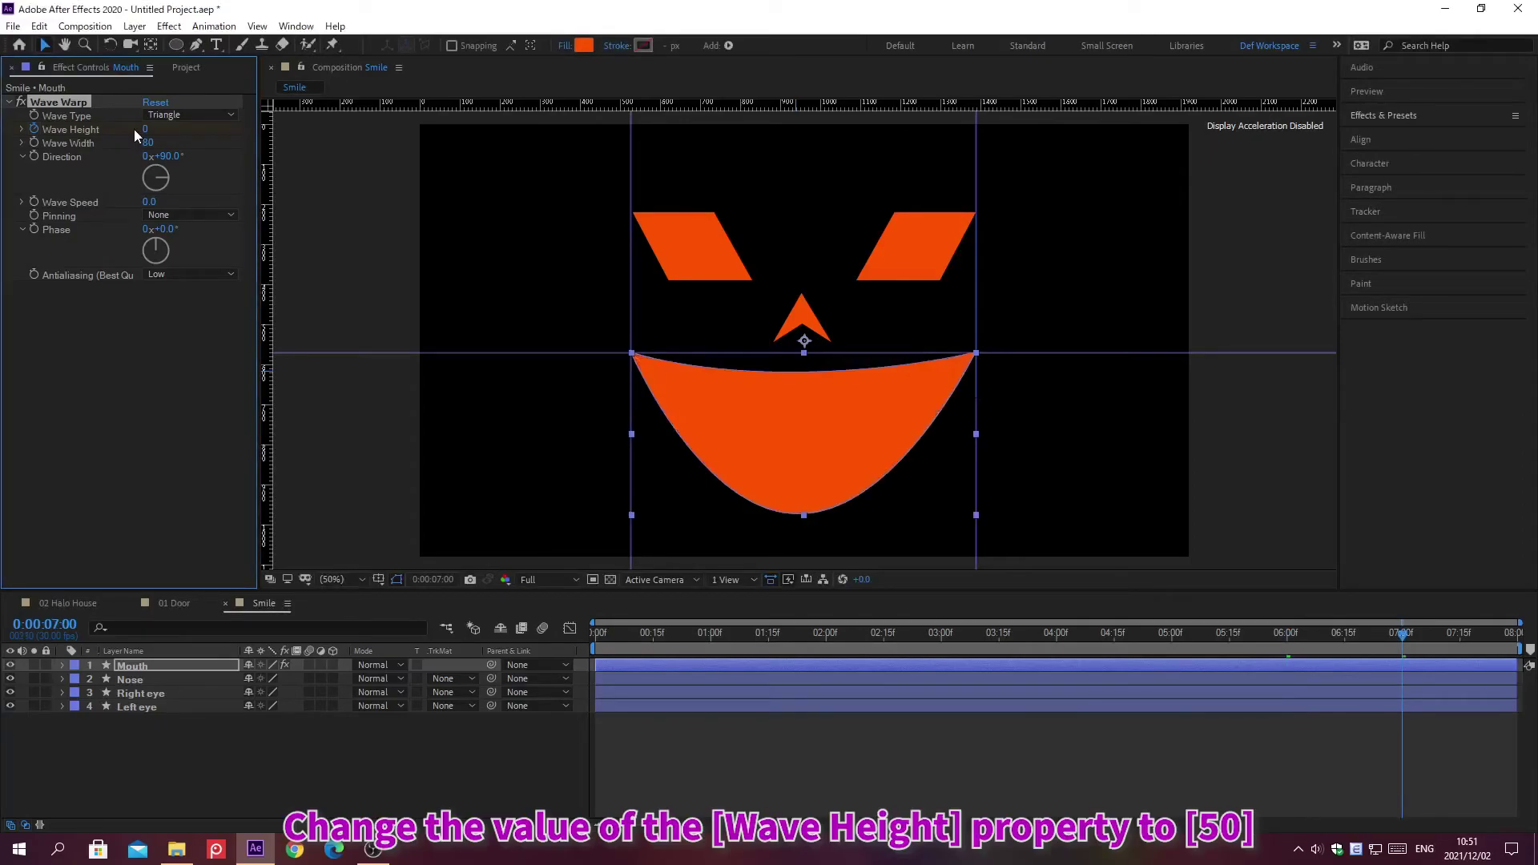
pyautogui.click(145, 129)
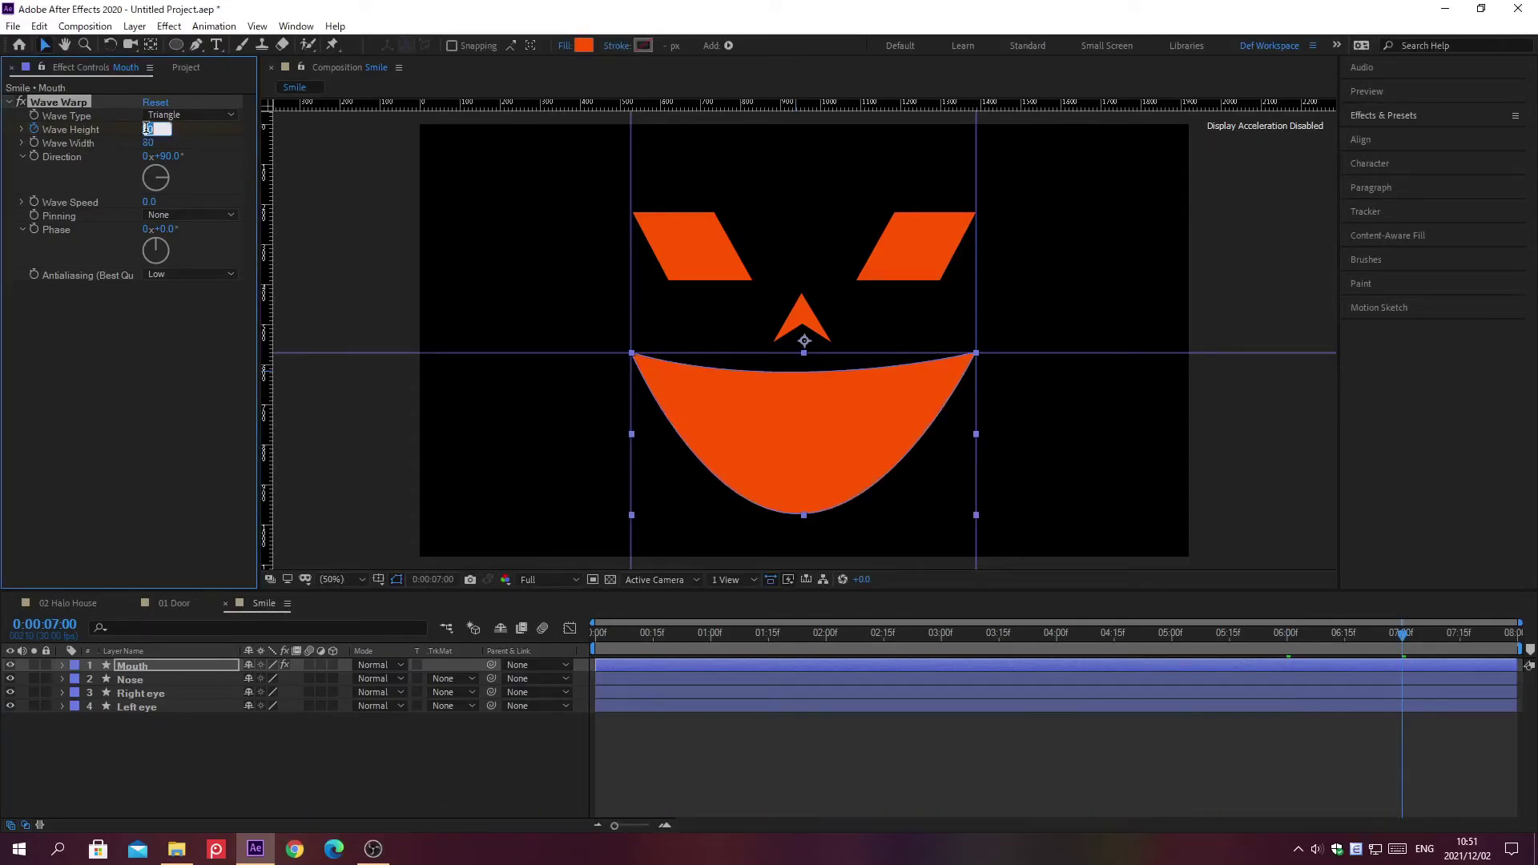
pyautogui.write('50')
pyautogui.press('Return')
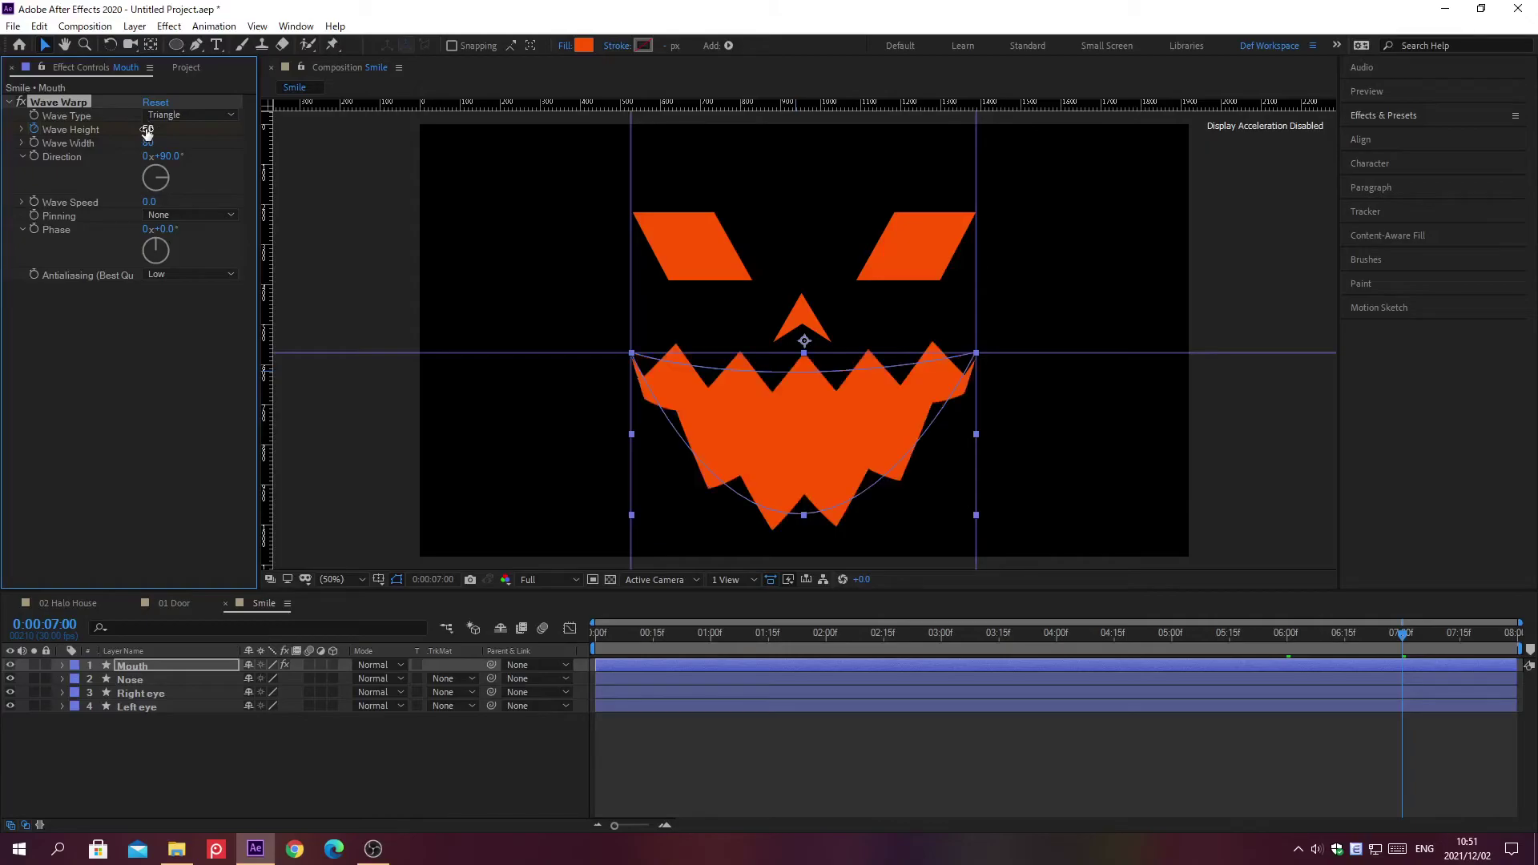
pyautogui.click(201, 731)
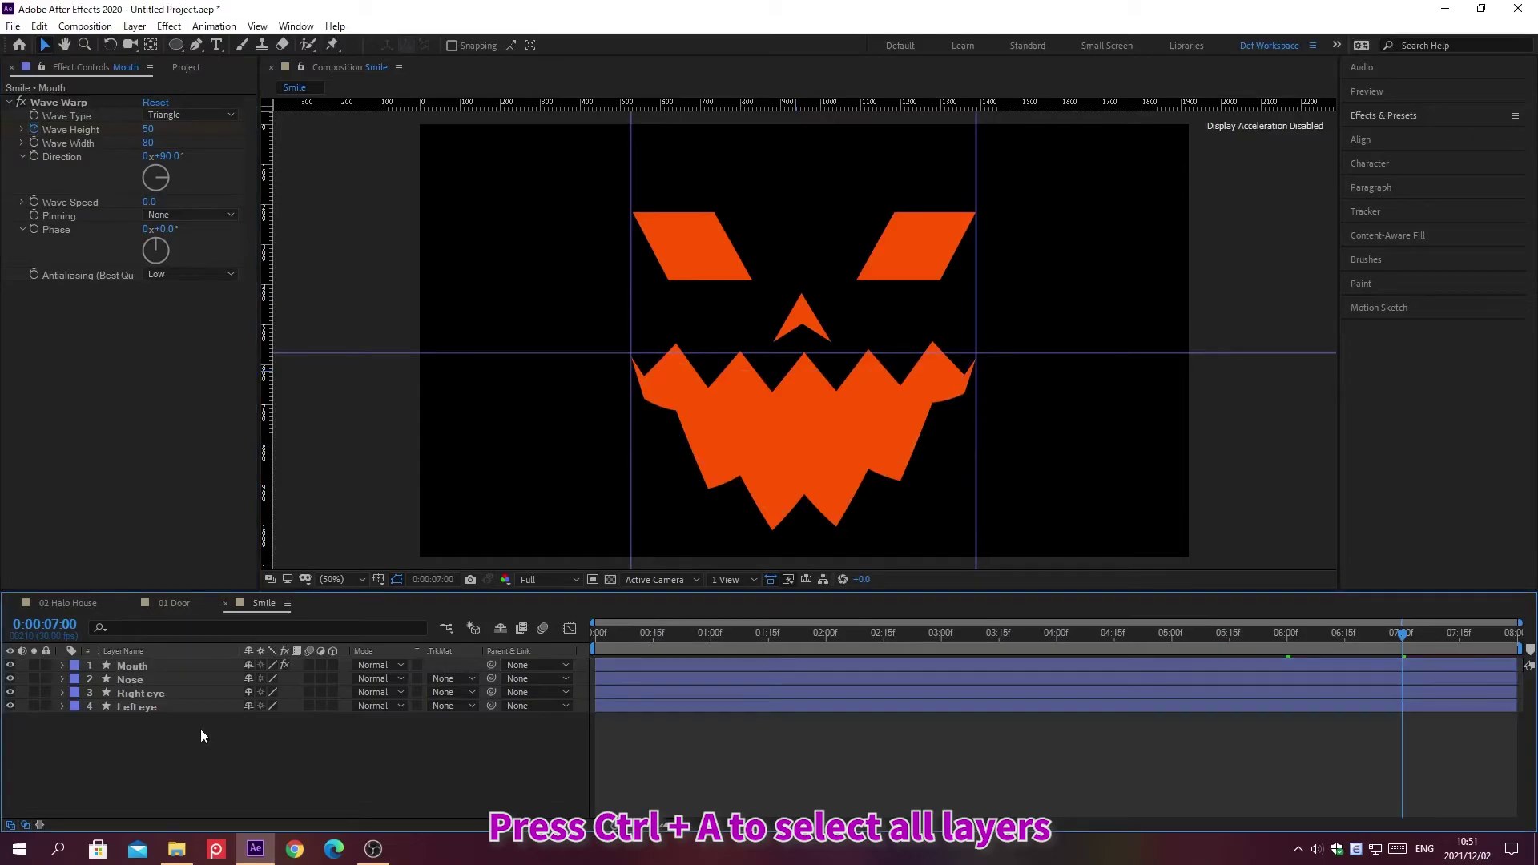
# Pre-compose Mouth, Nose and both eye layers into Comp_smile, moving all attributes.
pyautogui.hotkey('ctrl', 'a')
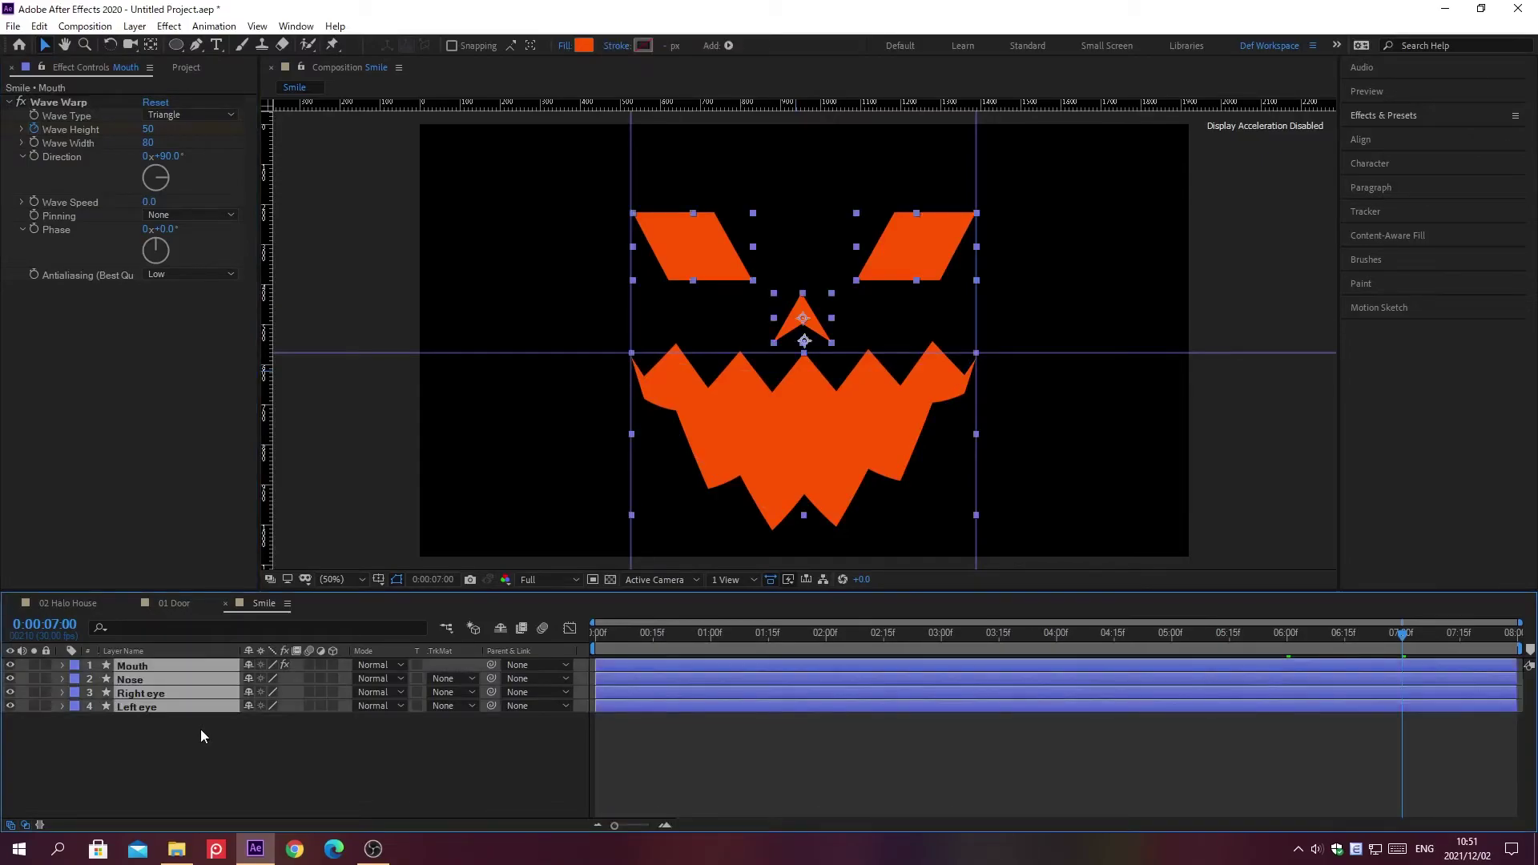
pyautogui.hotkey('ctrl', 'shift', 'c')
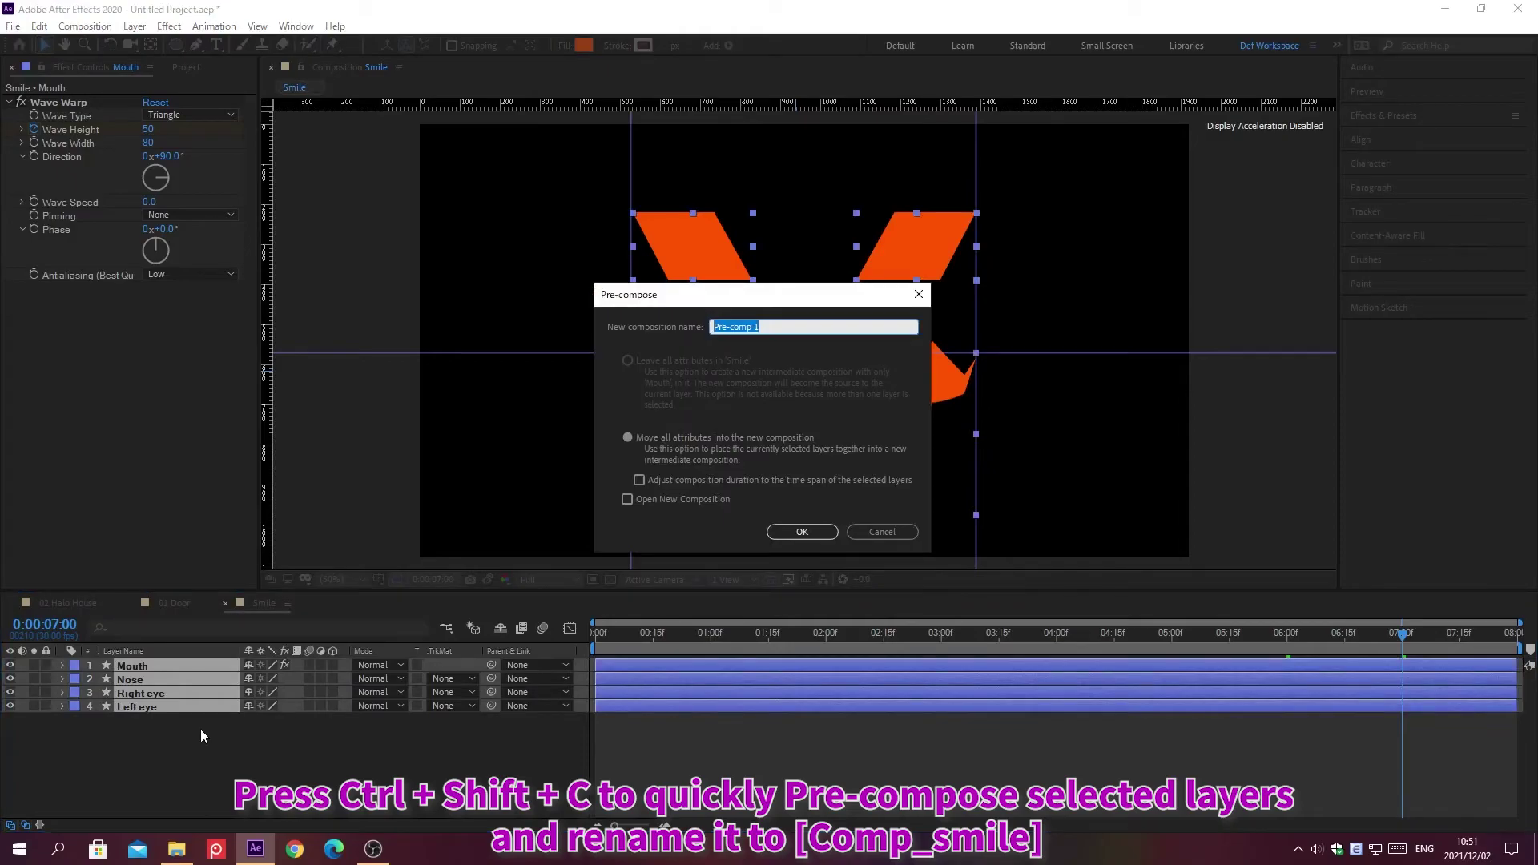
pyautogui.write('Comp_smile')
pyautogui.click(627, 440)
pyautogui.press('Return')
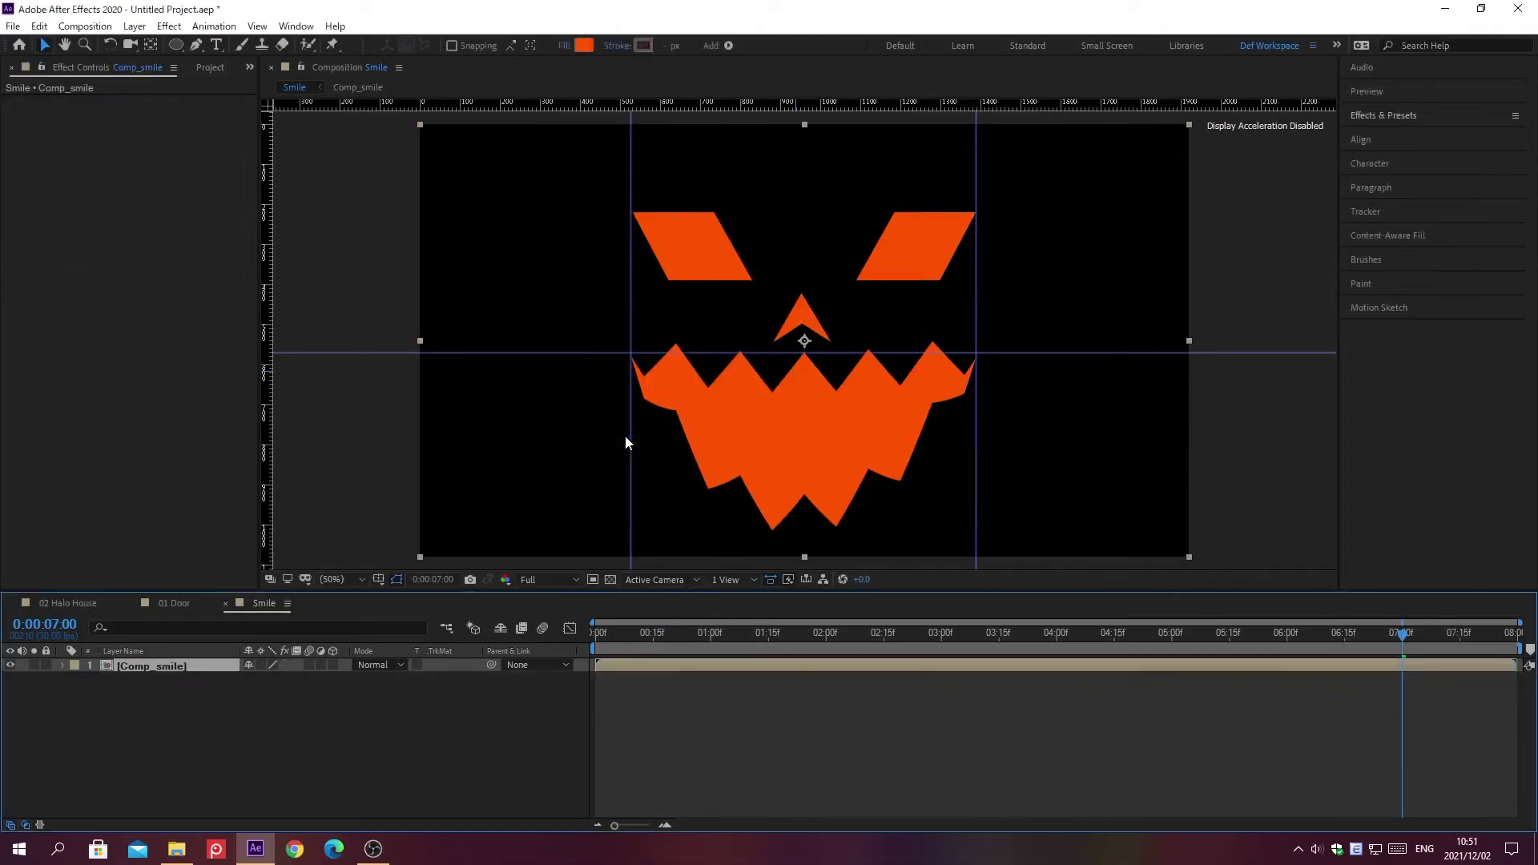
# Add a Null Object layer (Null 2) and set it as Comp_smile's parent.
pyautogui.click(135, 29)
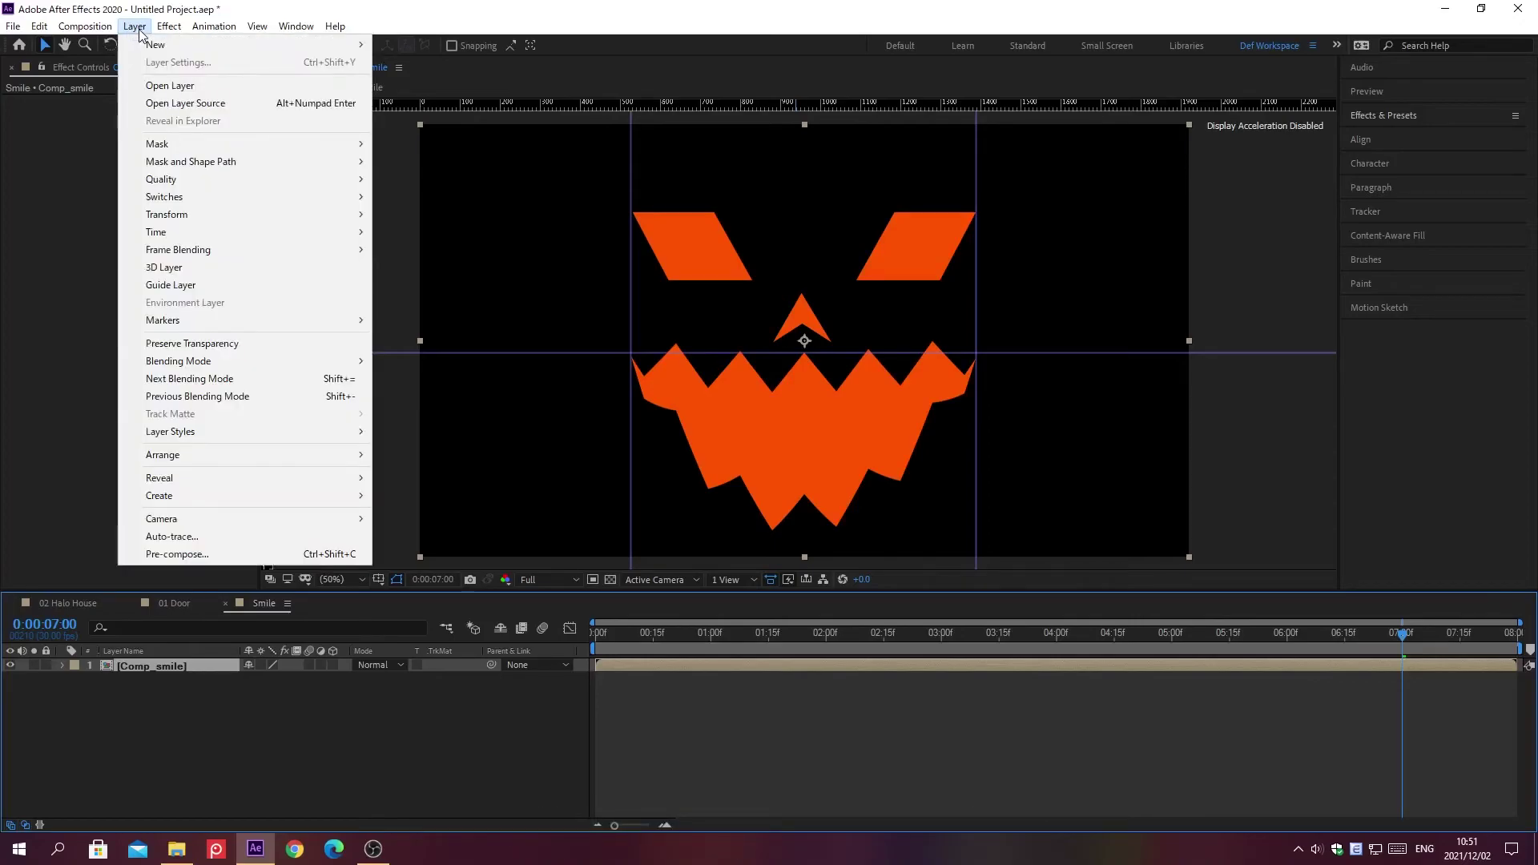
pyautogui.moveTo(157, 48)
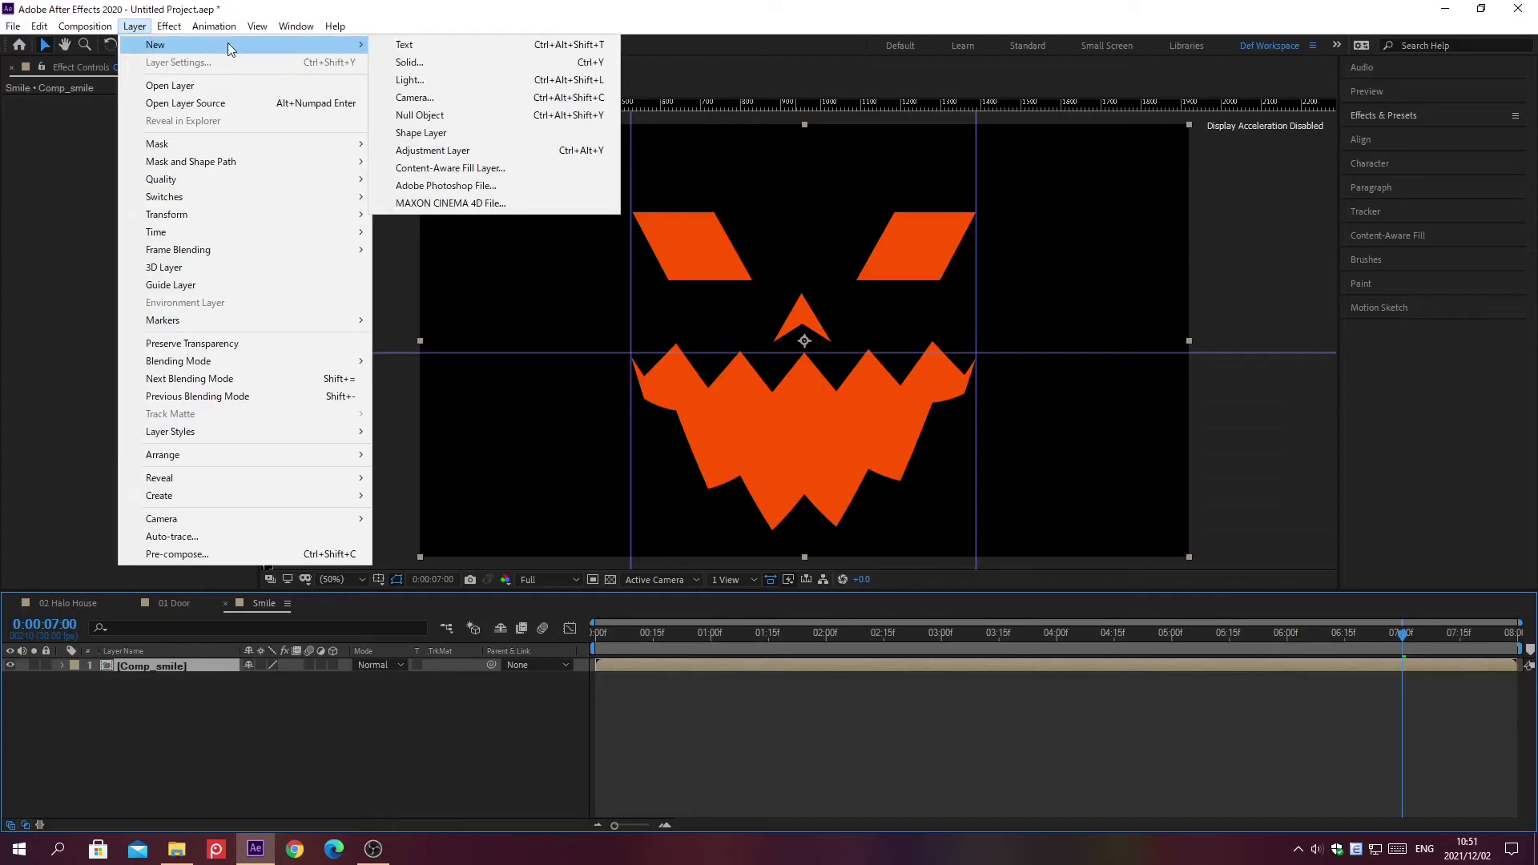
pyautogui.click(420, 116)
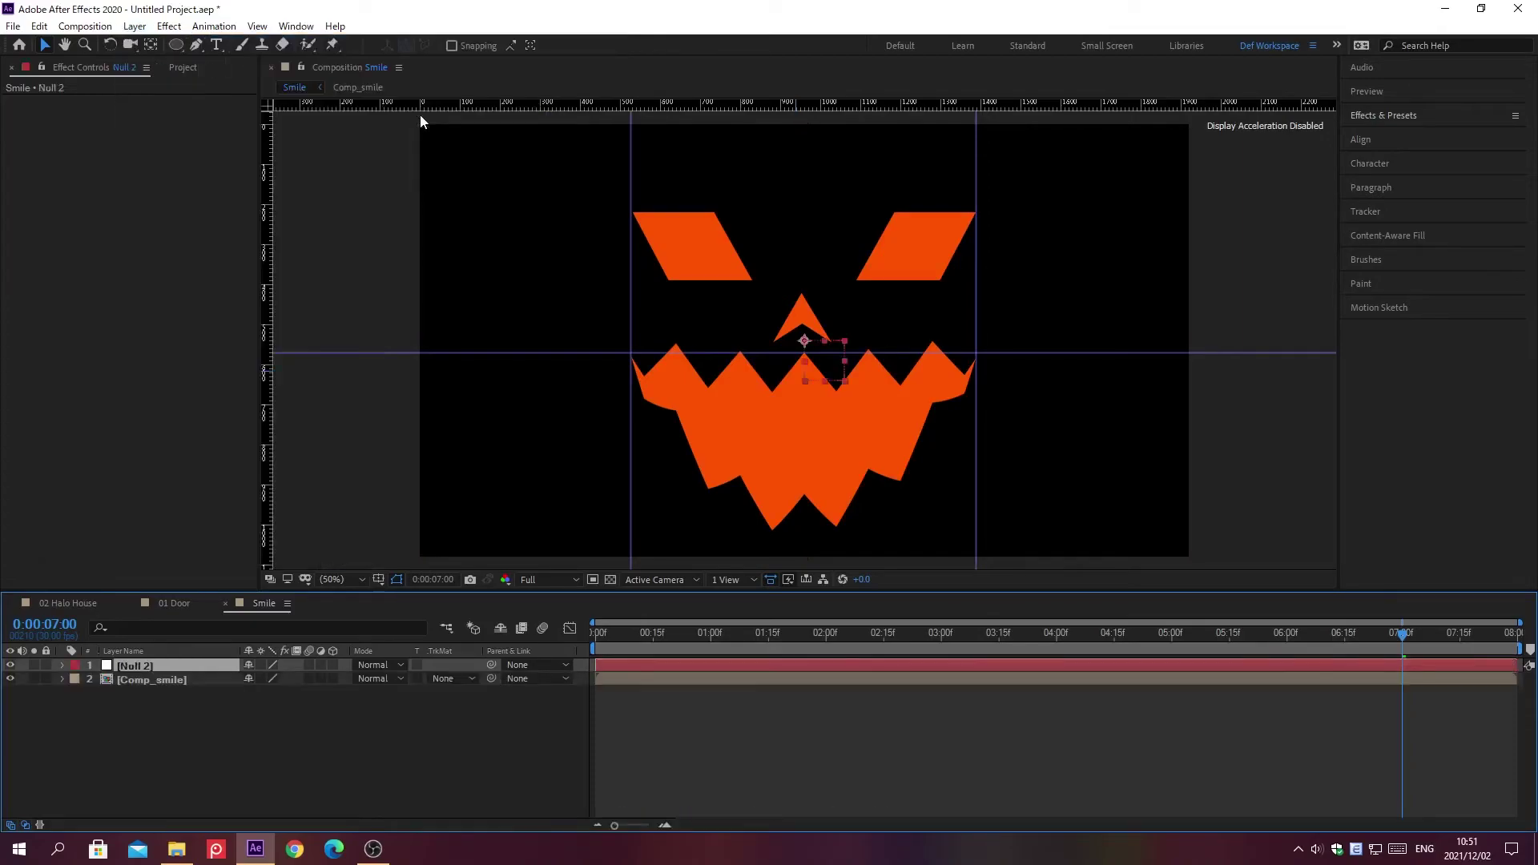
pyautogui.click(529, 679)
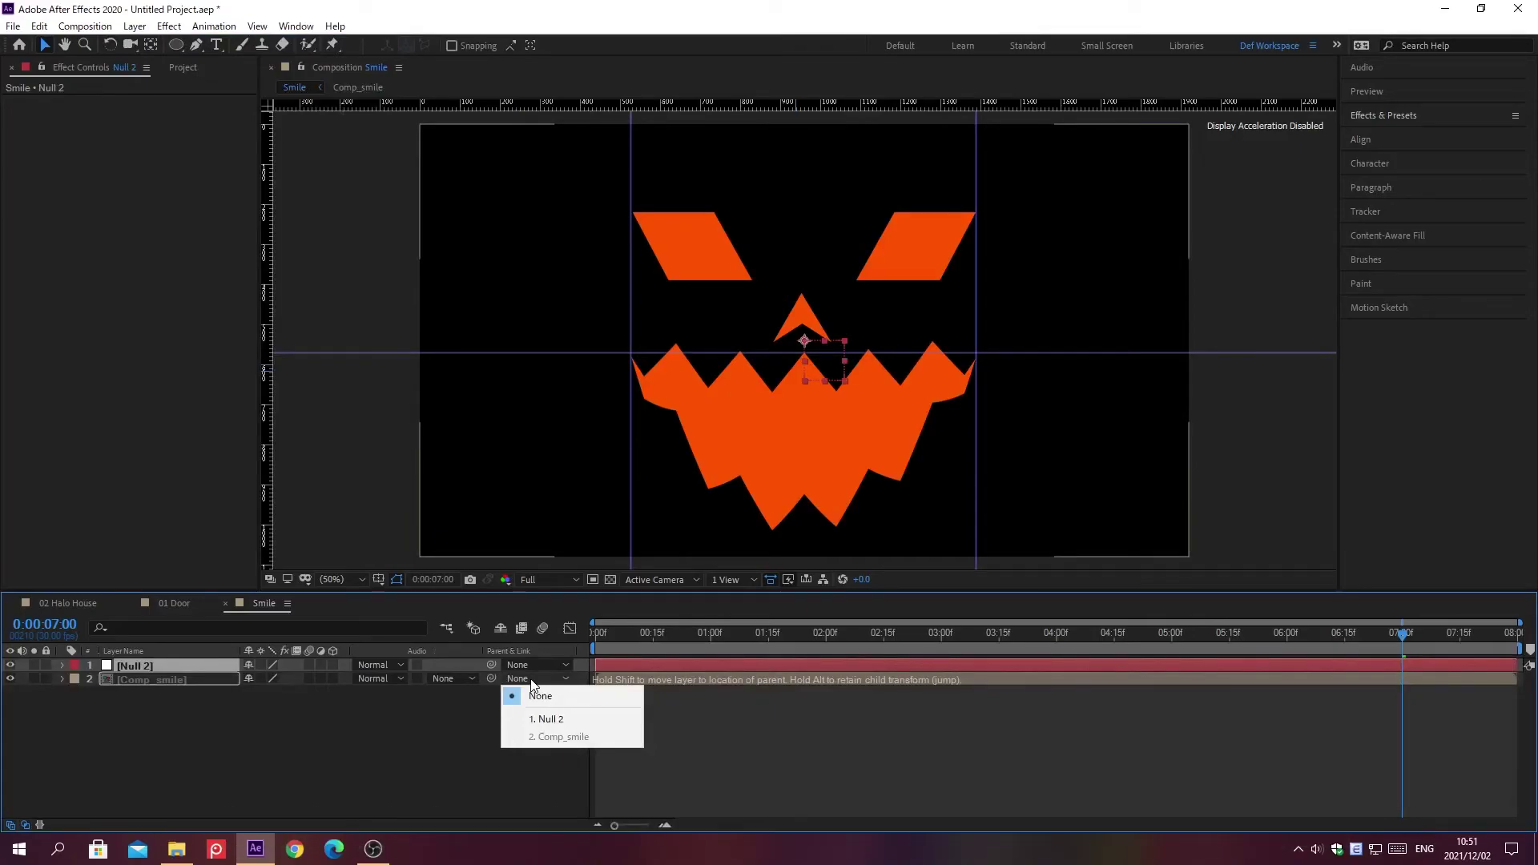
pyautogui.click(549, 718)
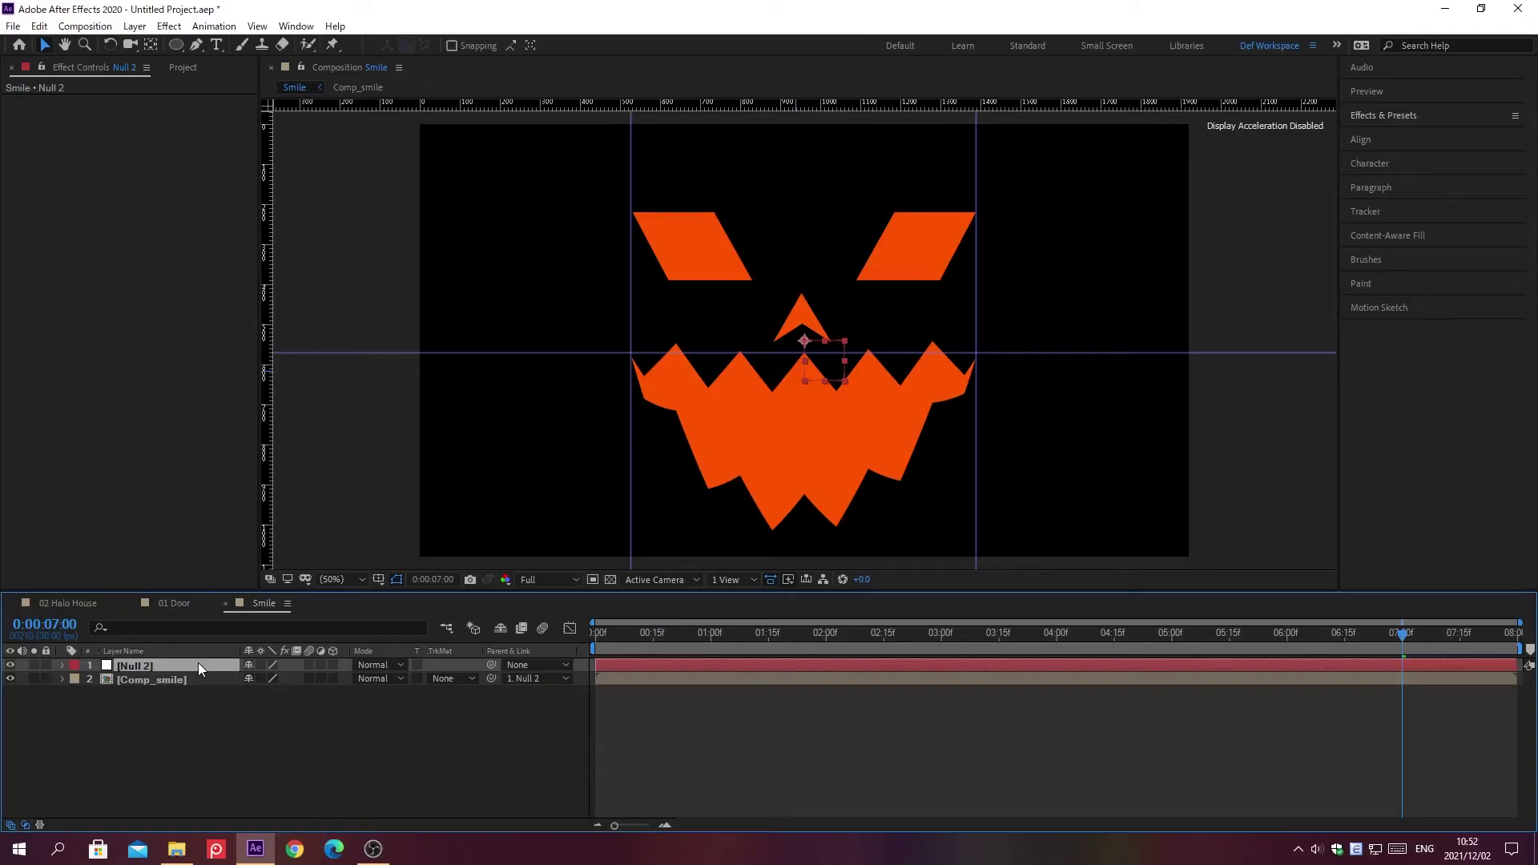
# Add Scale and Position keyframes to Null 2 at 0:00:02:00.
pyautogui.press('p')
pyautogui.hotkey('shift', 's')
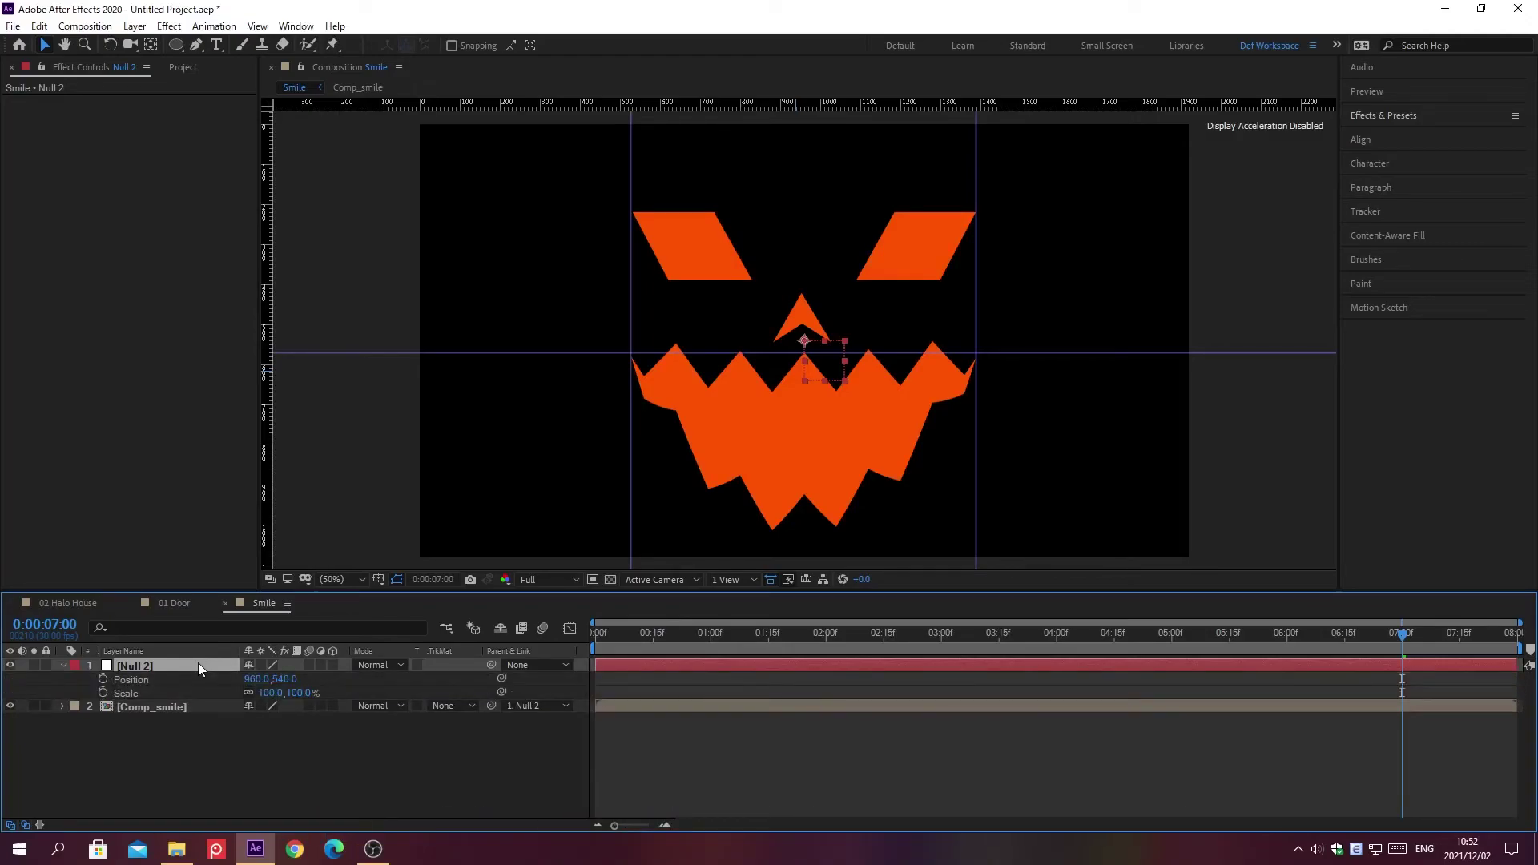
pyautogui.hotkey('alt', 'shift', 'j')
pyautogui.write('0;00;02;00')
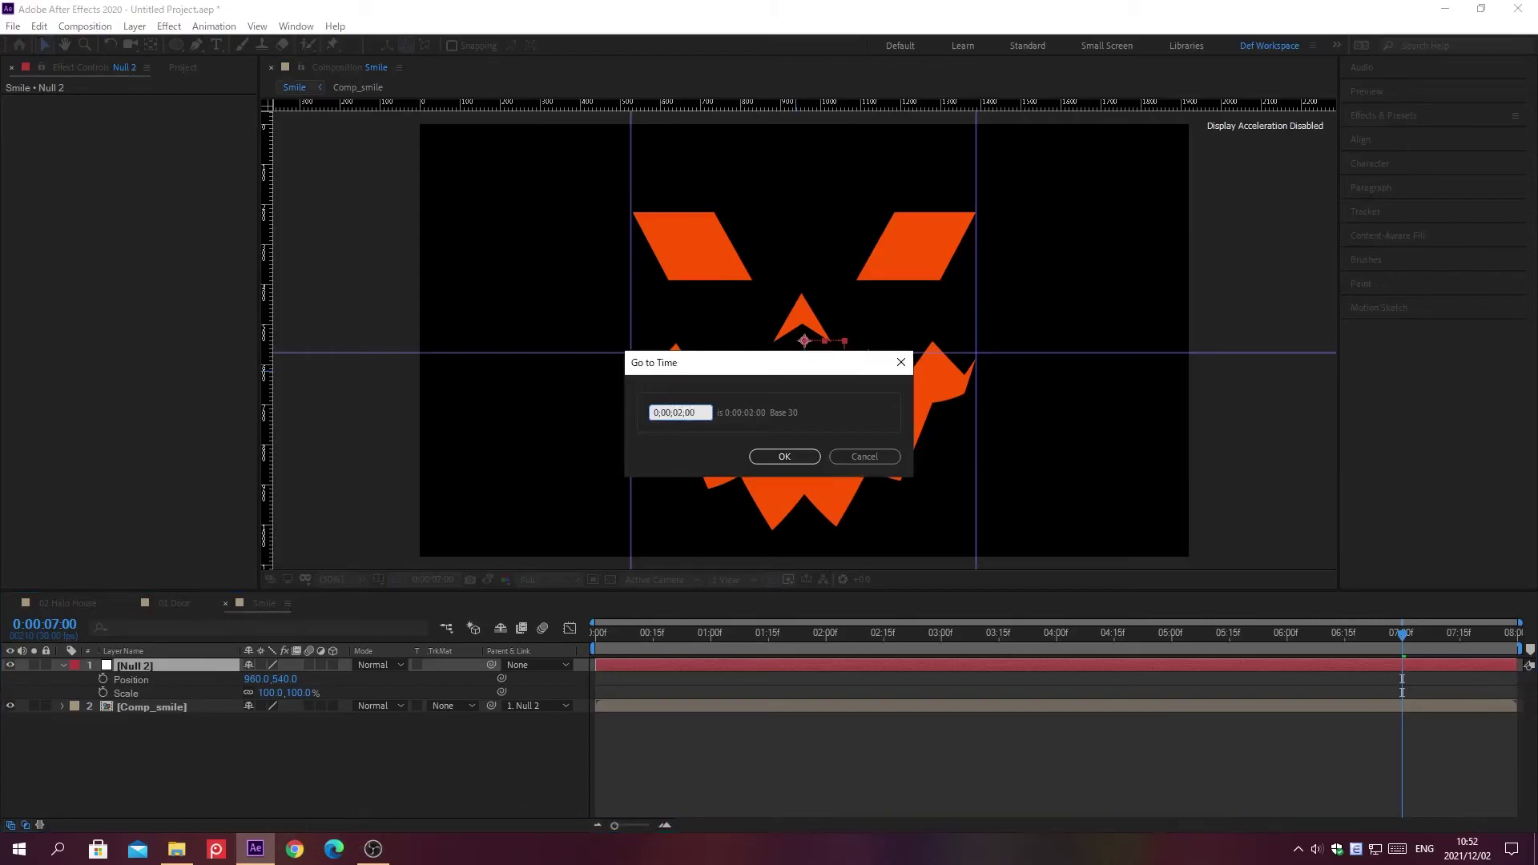
pyautogui.press('Return')
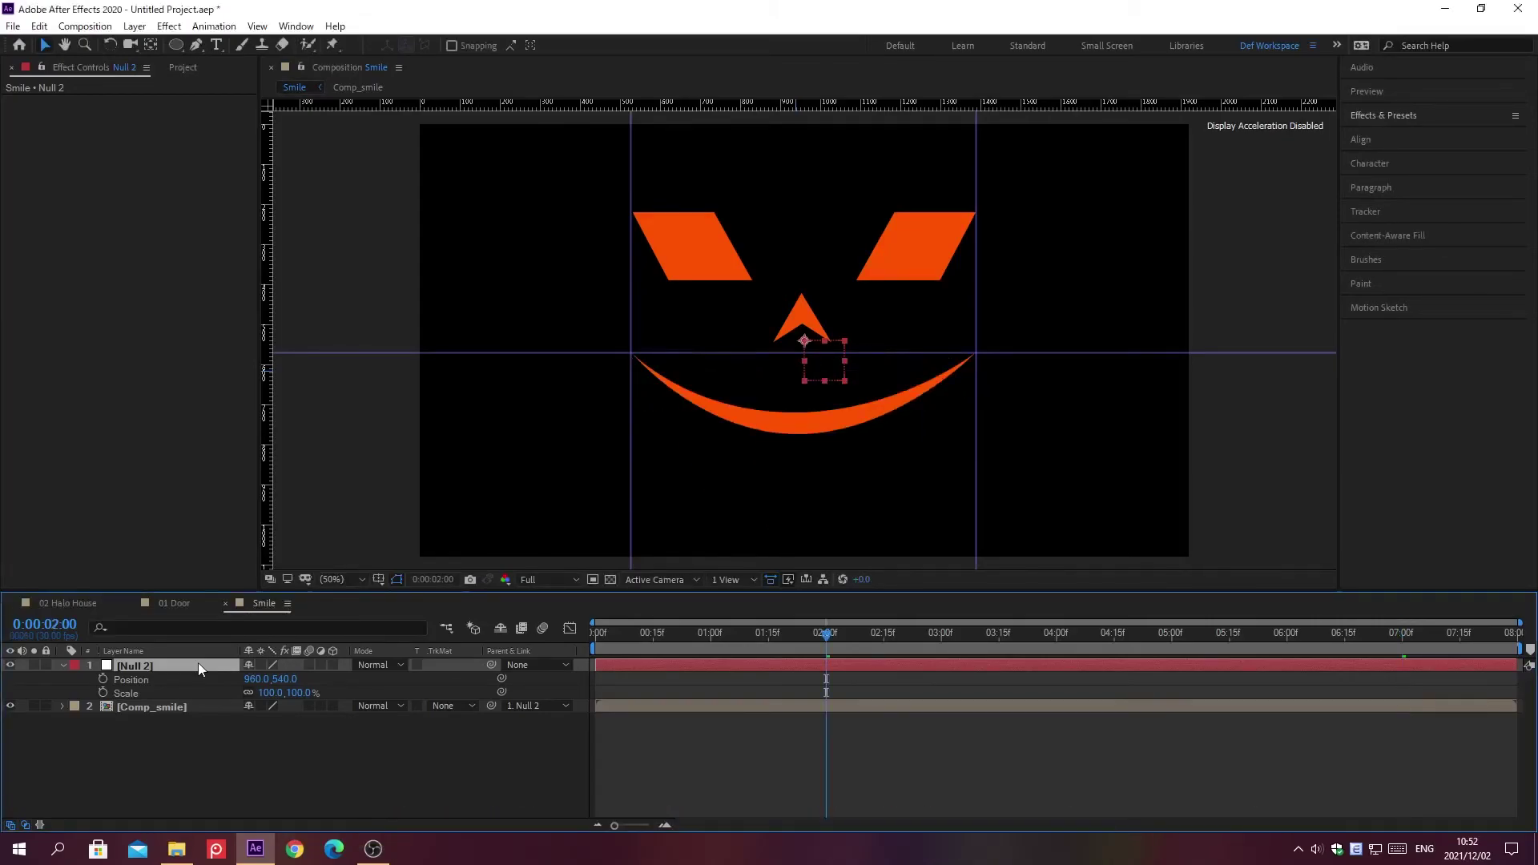
pyautogui.click(103, 693)
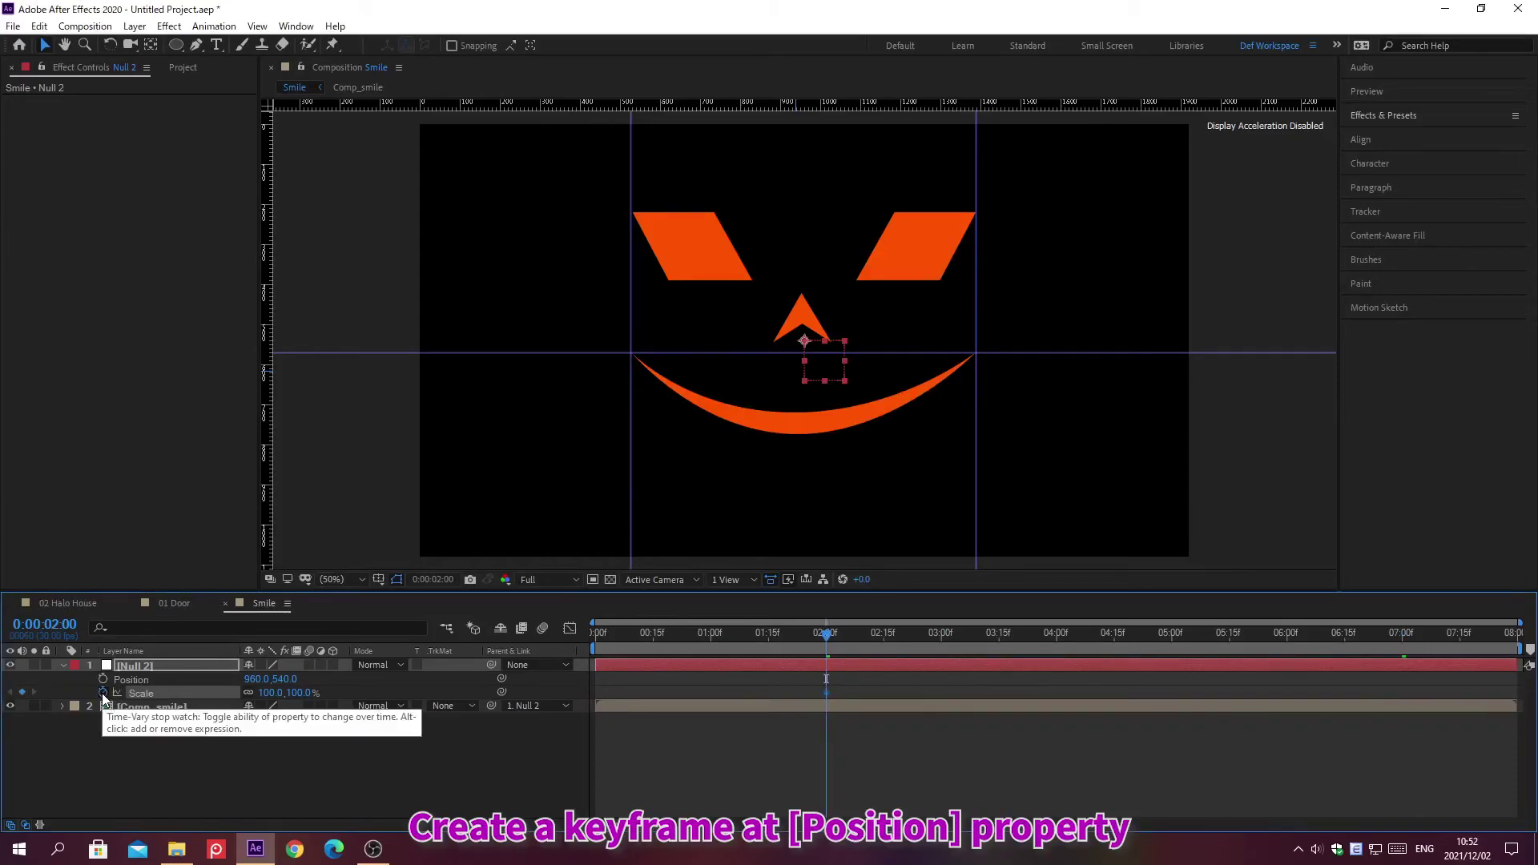
pyautogui.click(102, 680)
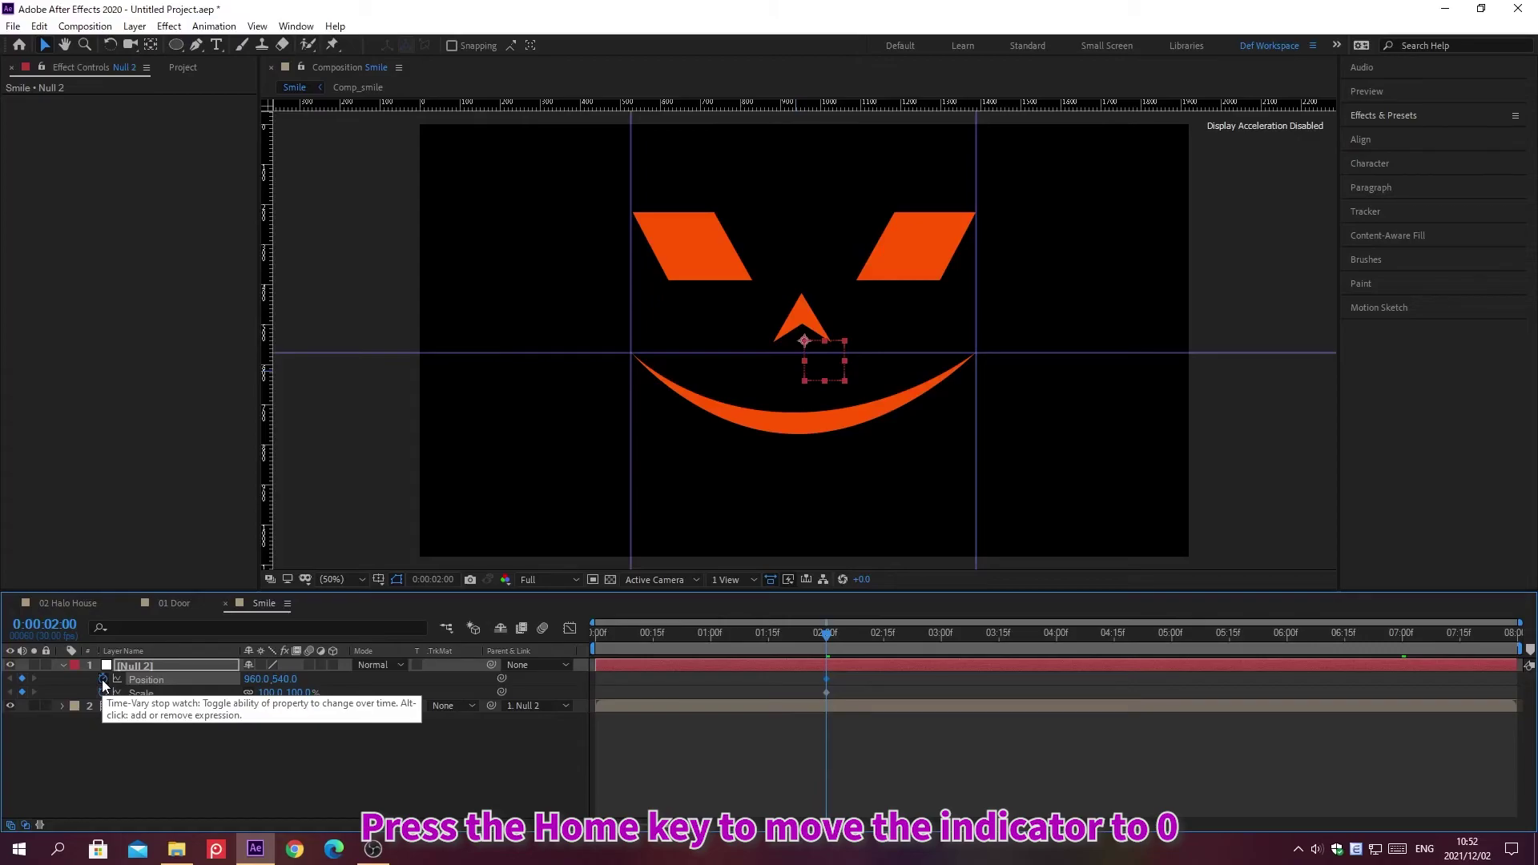
# At the start of the timeline, set Null 2's Scale to 3800% and Position to 1120, 2875.
pyautogui.press('Home')
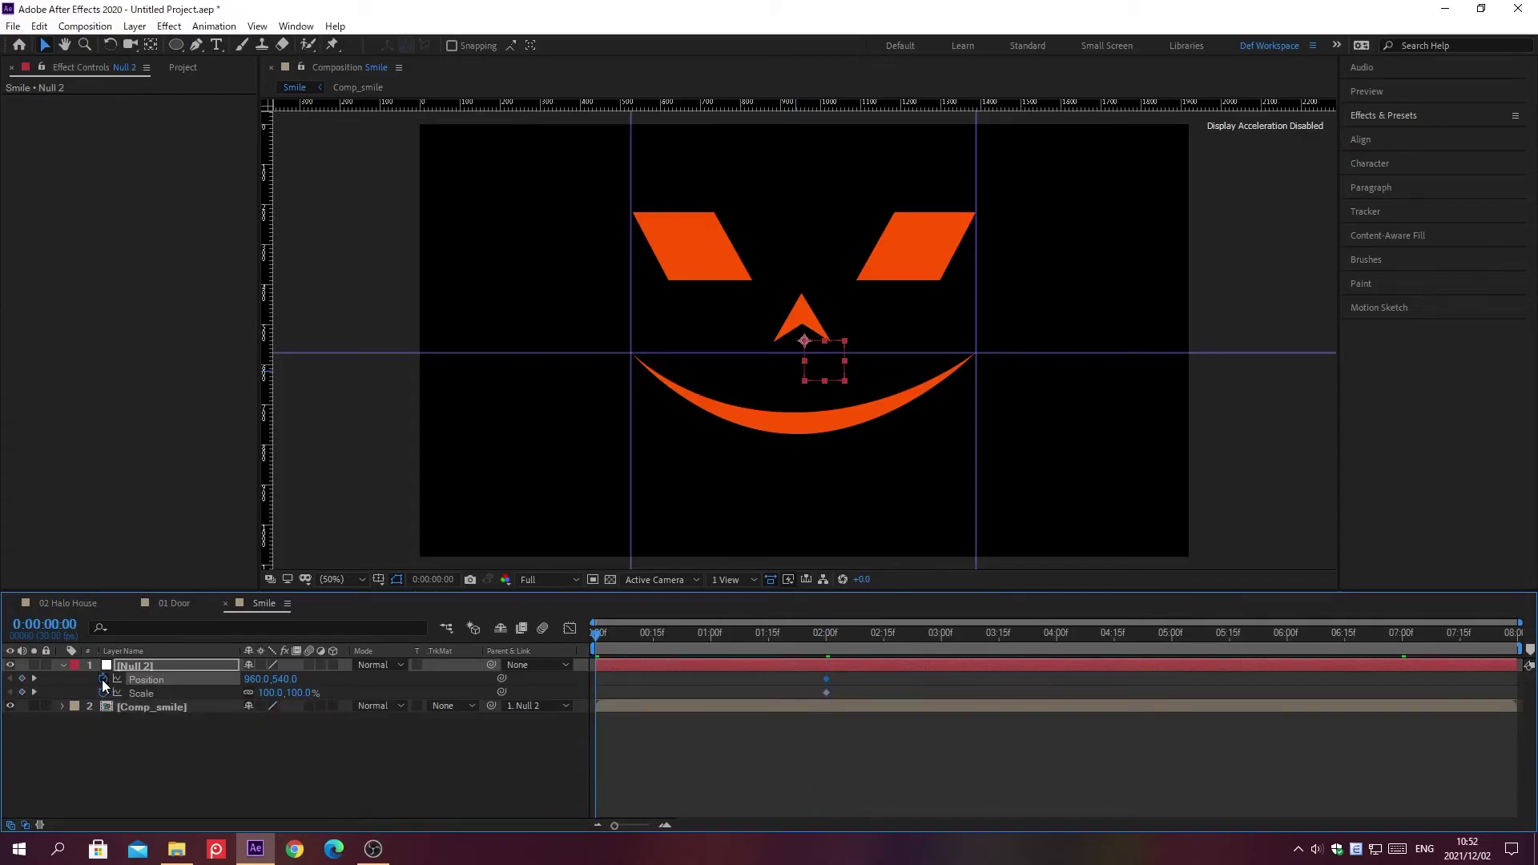
pyautogui.click(266, 693)
pyautogui.write('3800')
pyautogui.press('Return')
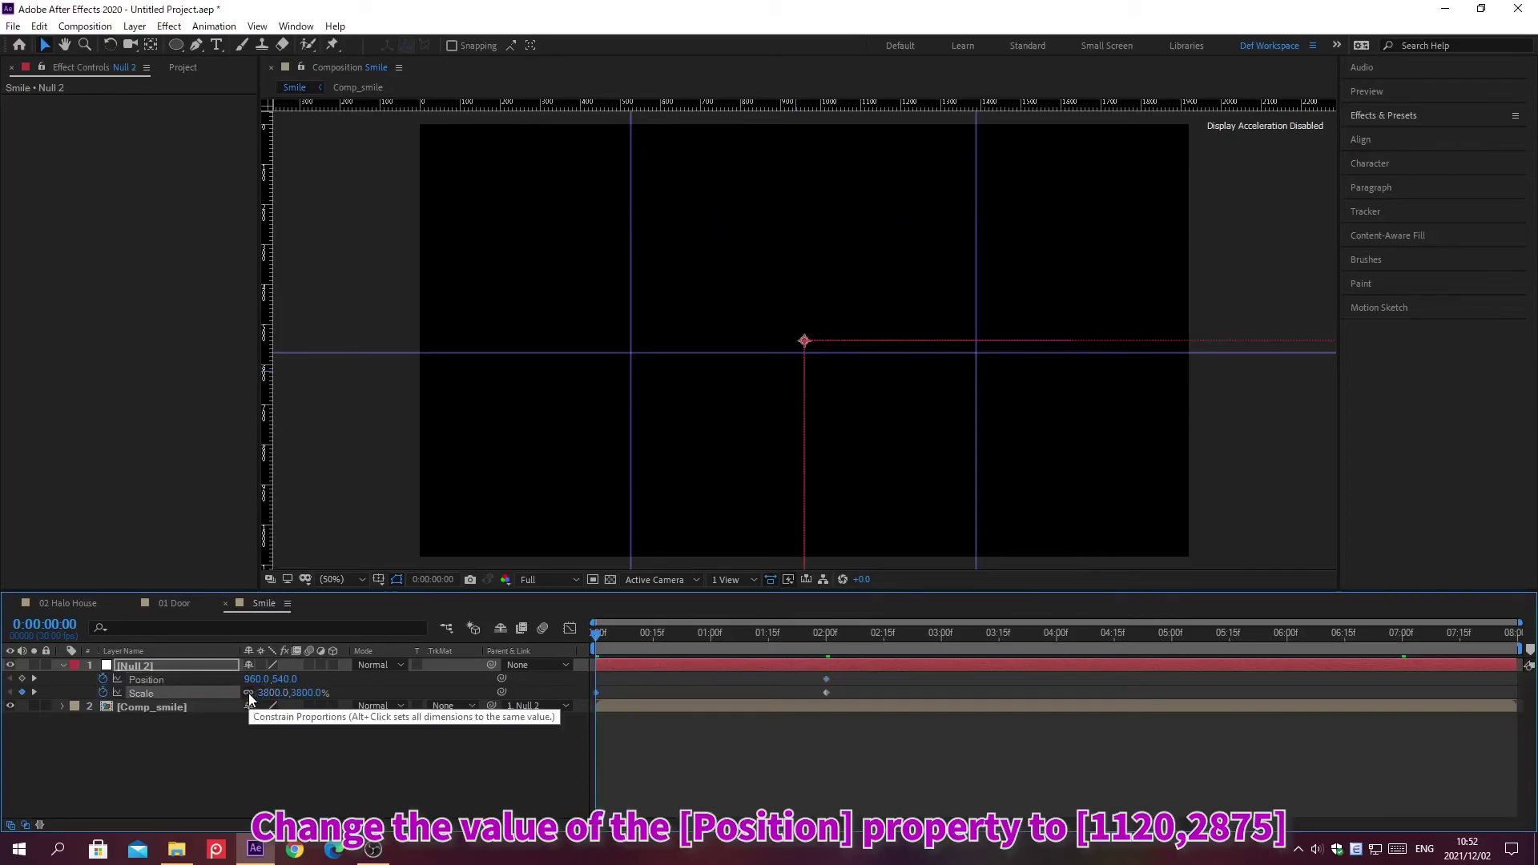
pyautogui.click(257, 679)
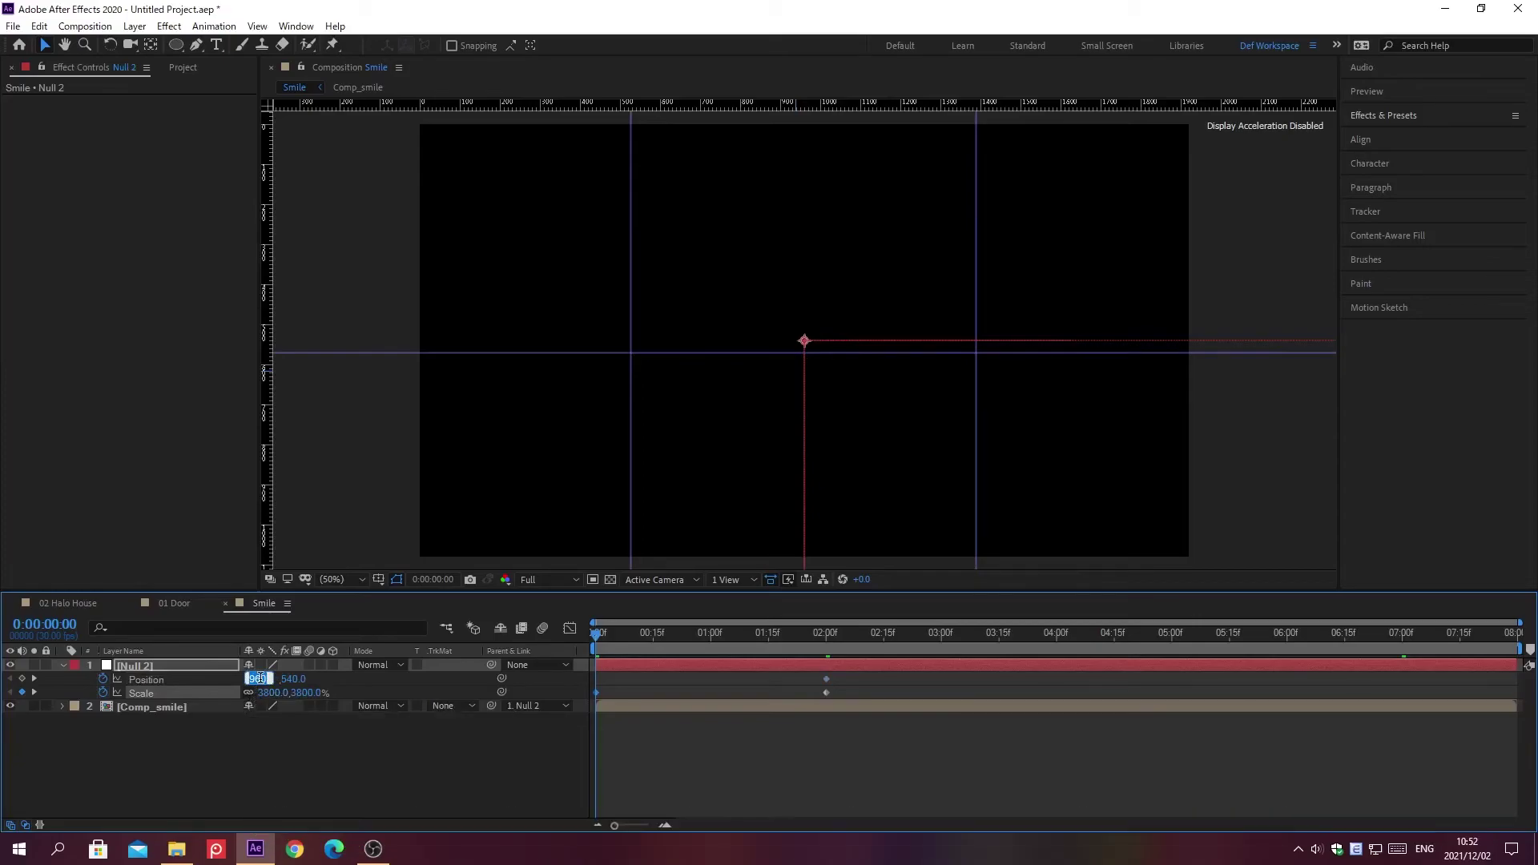
pyautogui.write('1120')
pyautogui.press('Tab')
pyautogui.write('2875')
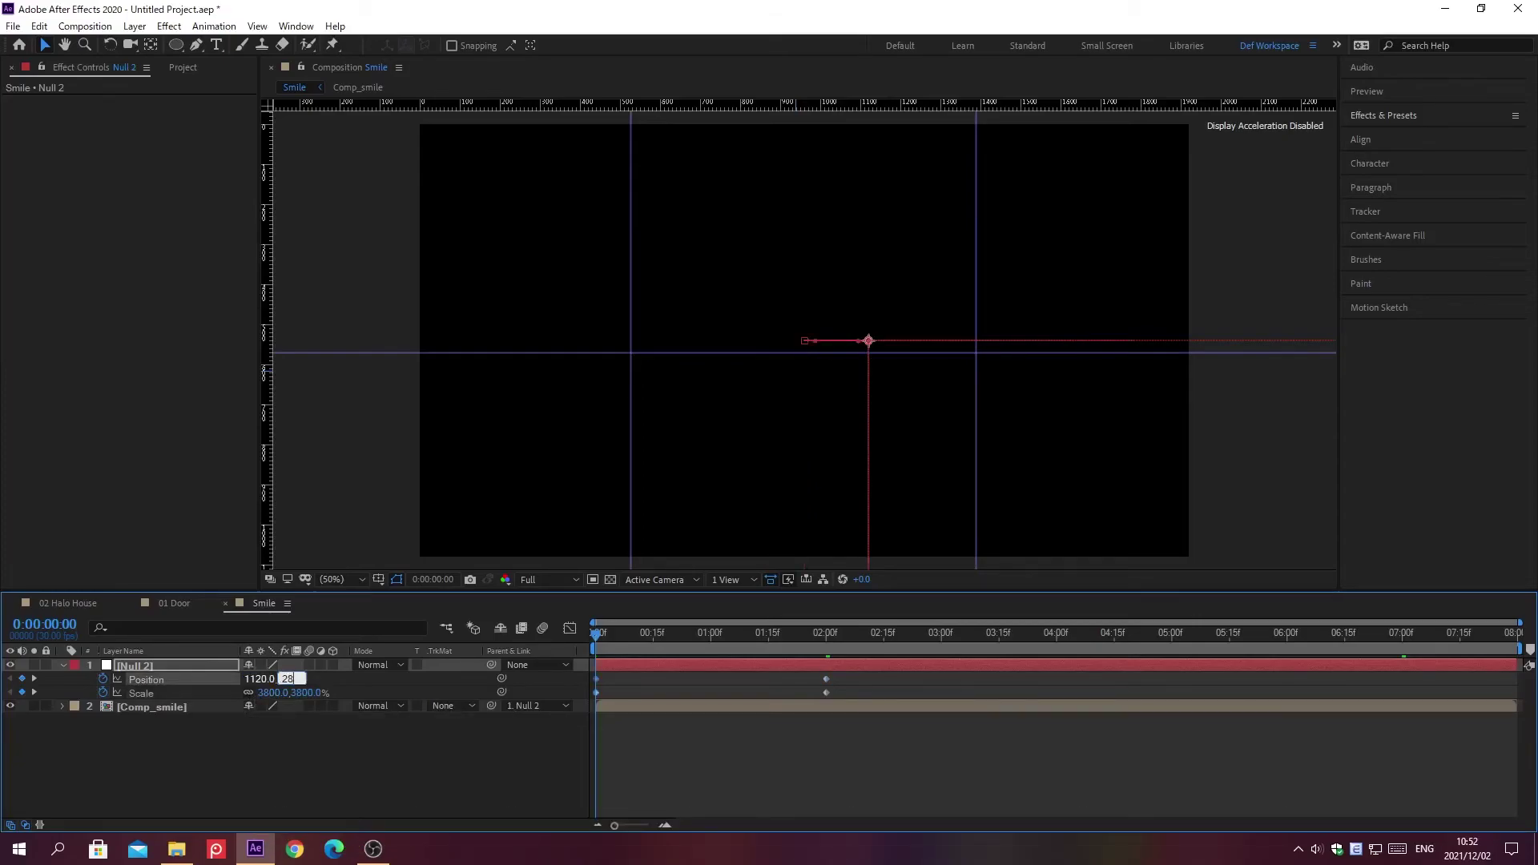
pyautogui.press('Return')
pyautogui.hotkey('ctrl', '0')
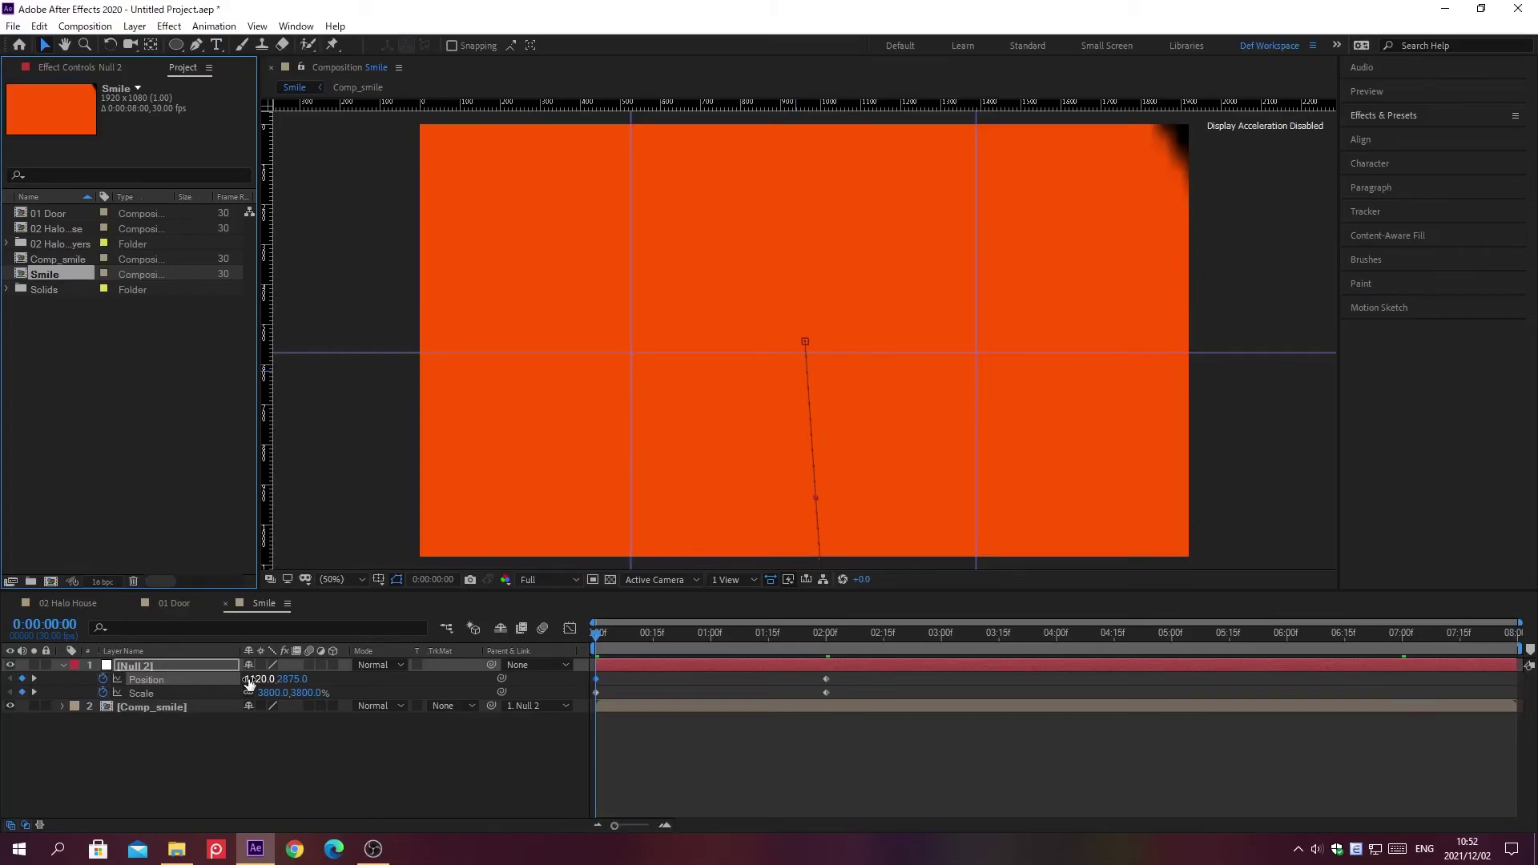
pyautogui.hotkey('ctrl', 'n')
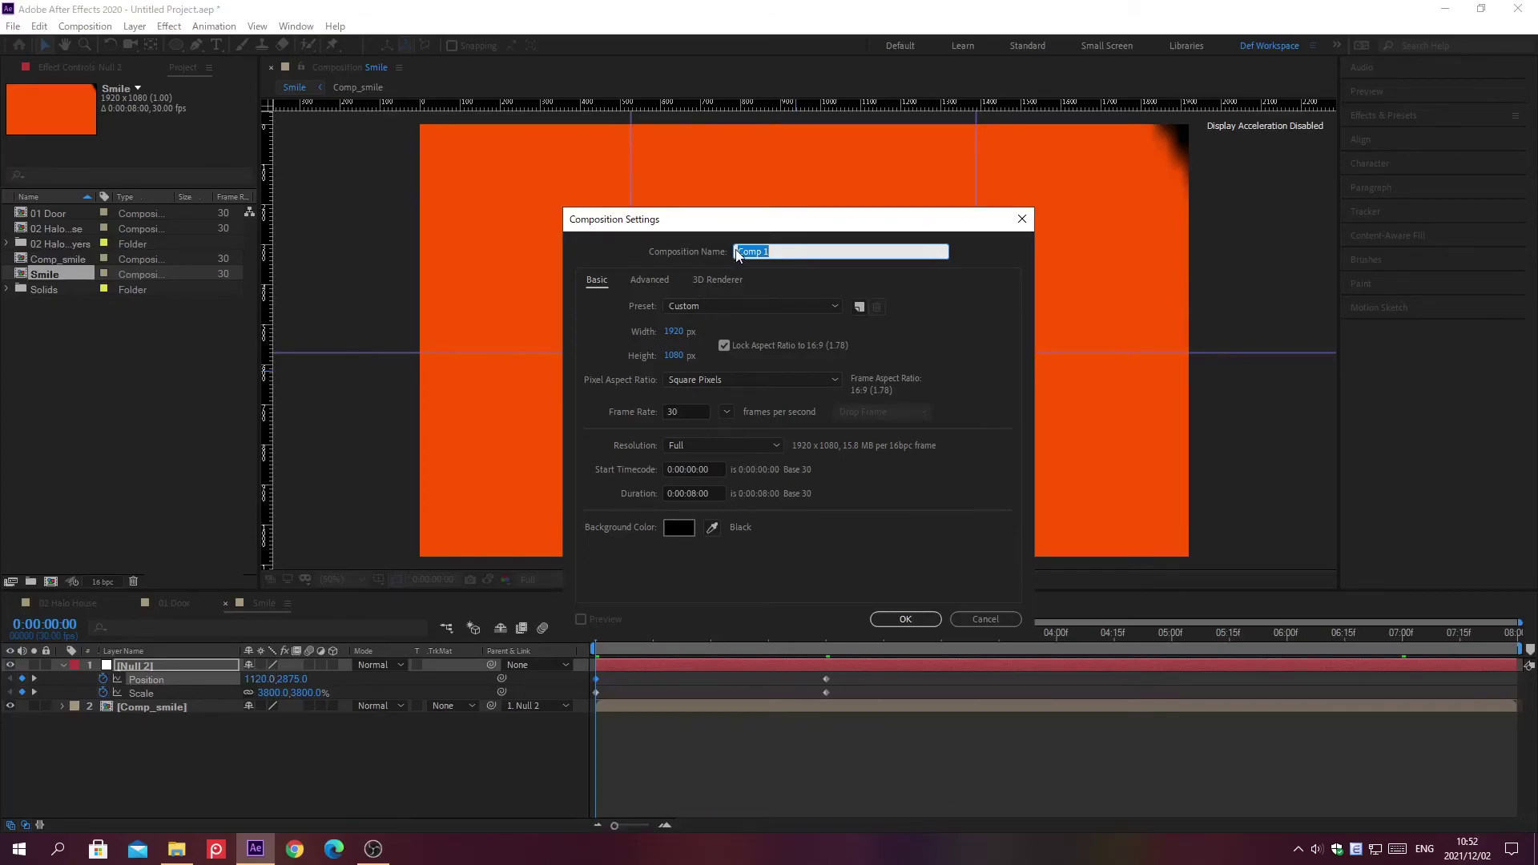
# Create Main_comp at 3840×2160, 0;00;17;00 long, with a black #000000 background.
pyautogui.write('Main_comp')
pyautogui.click(670, 332)
pyautogui.write('3840')
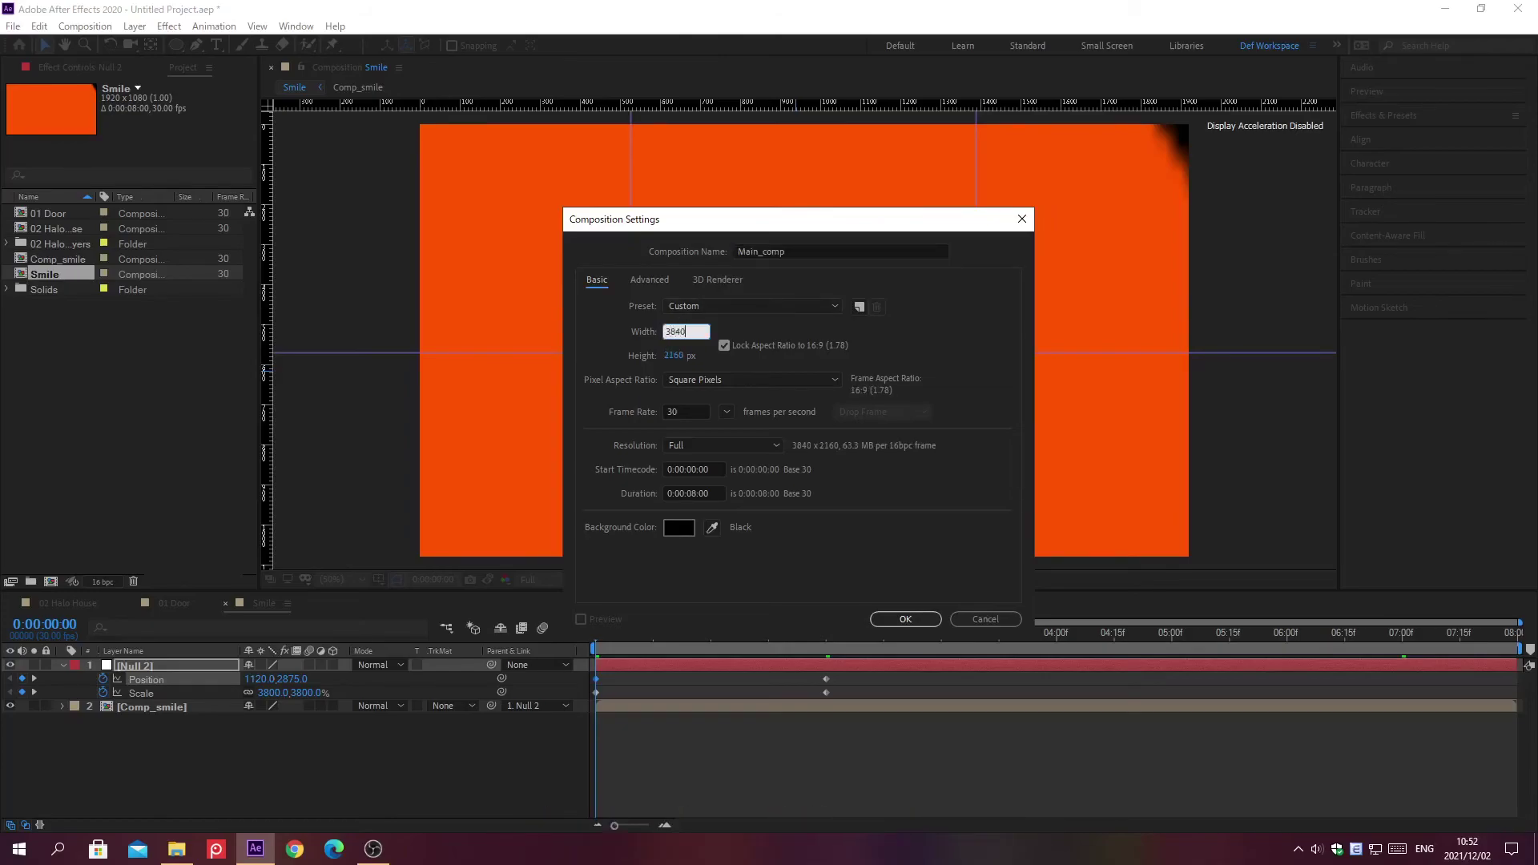
pyautogui.click(668, 356)
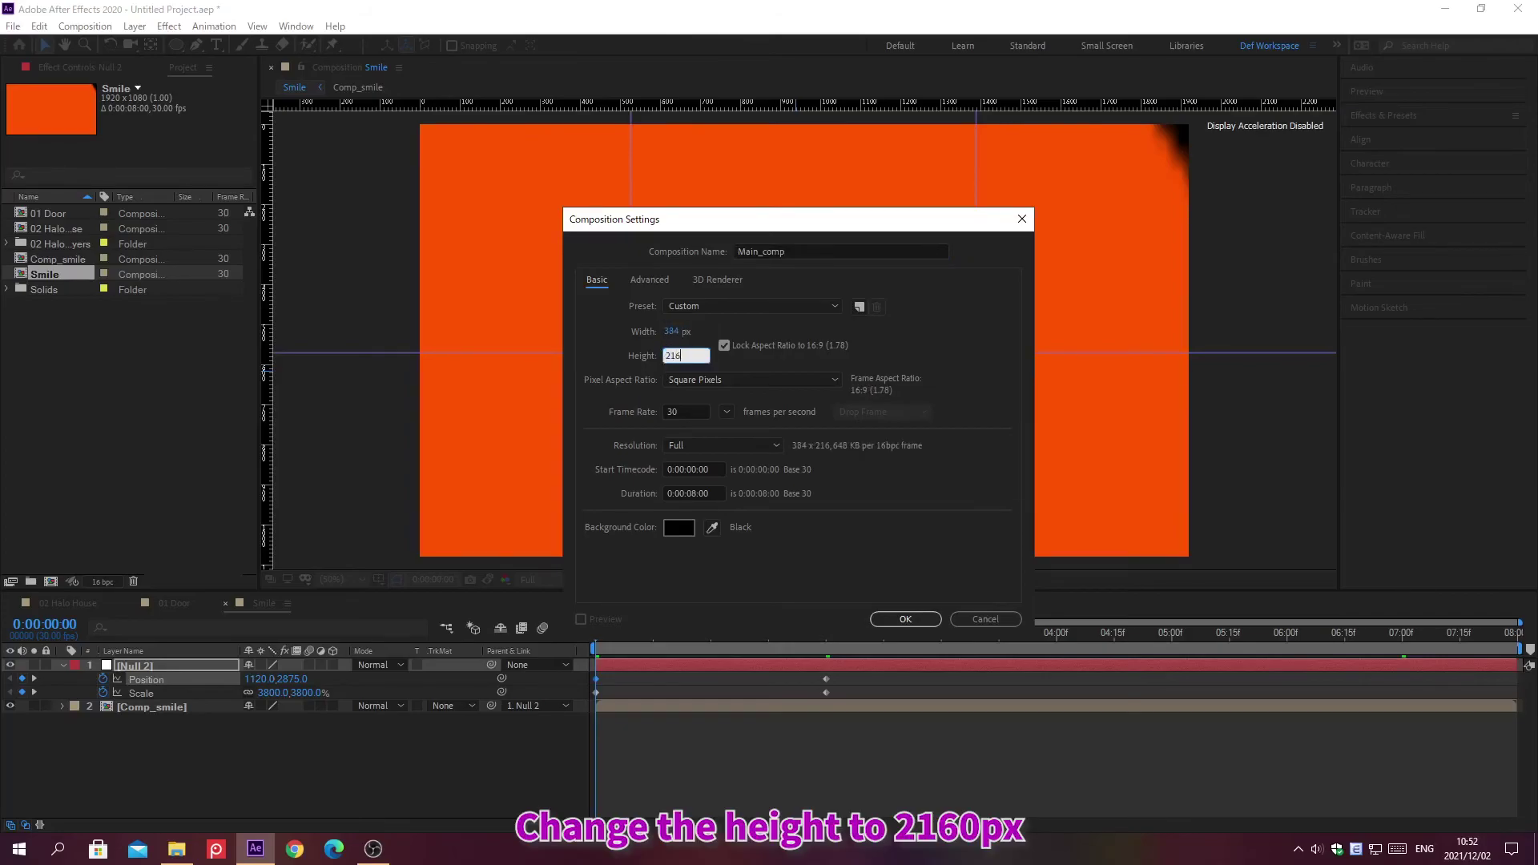
pyautogui.write('2160')
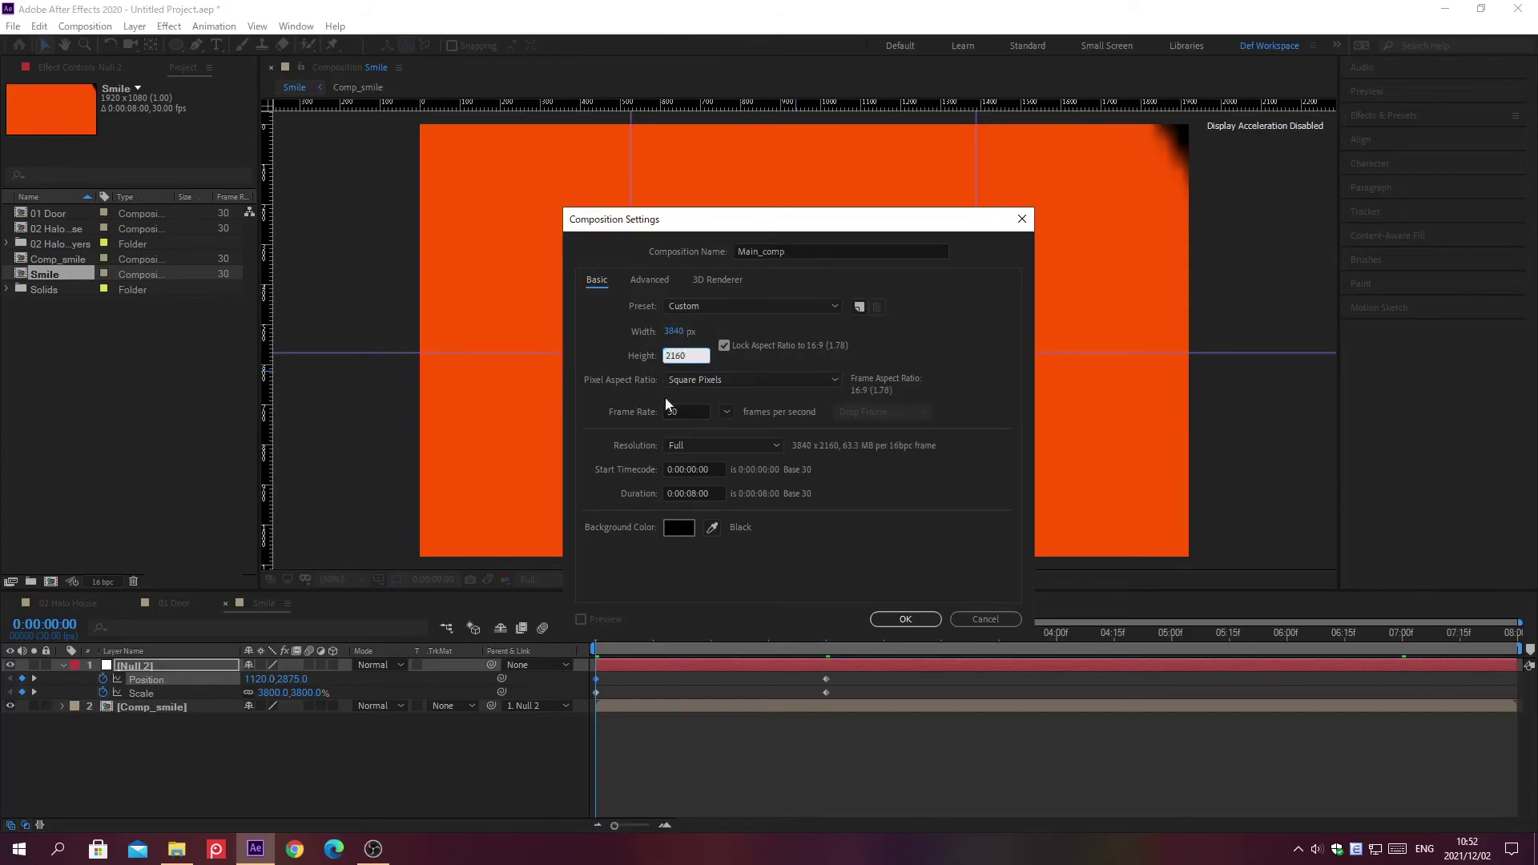
pyautogui.click(668, 493)
pyautogui.write('0;00;17;00')
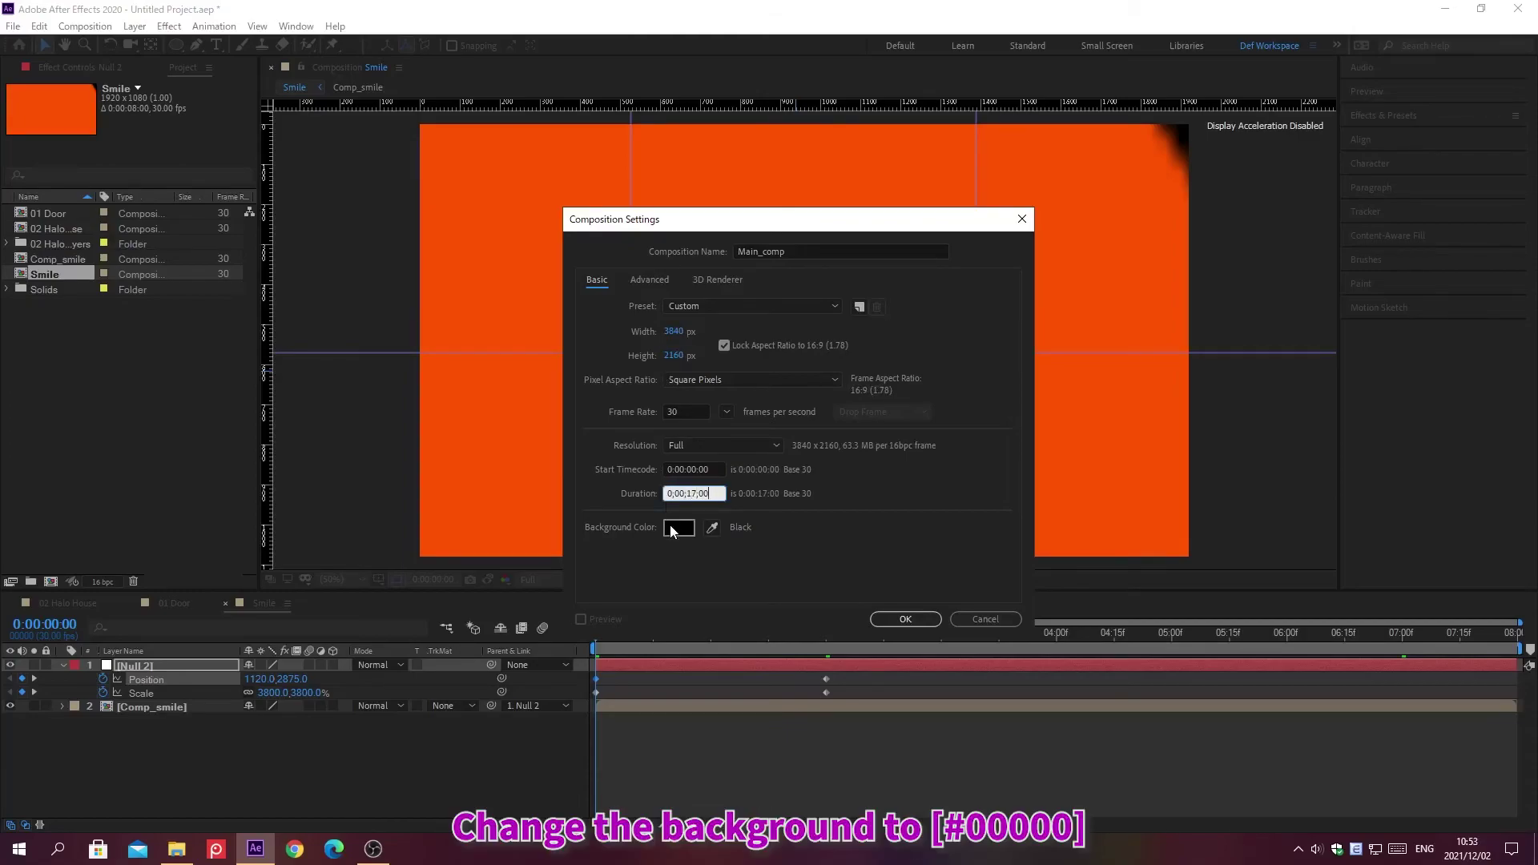
pyautogui.click(678, 528)
pyautogui.write('00000')
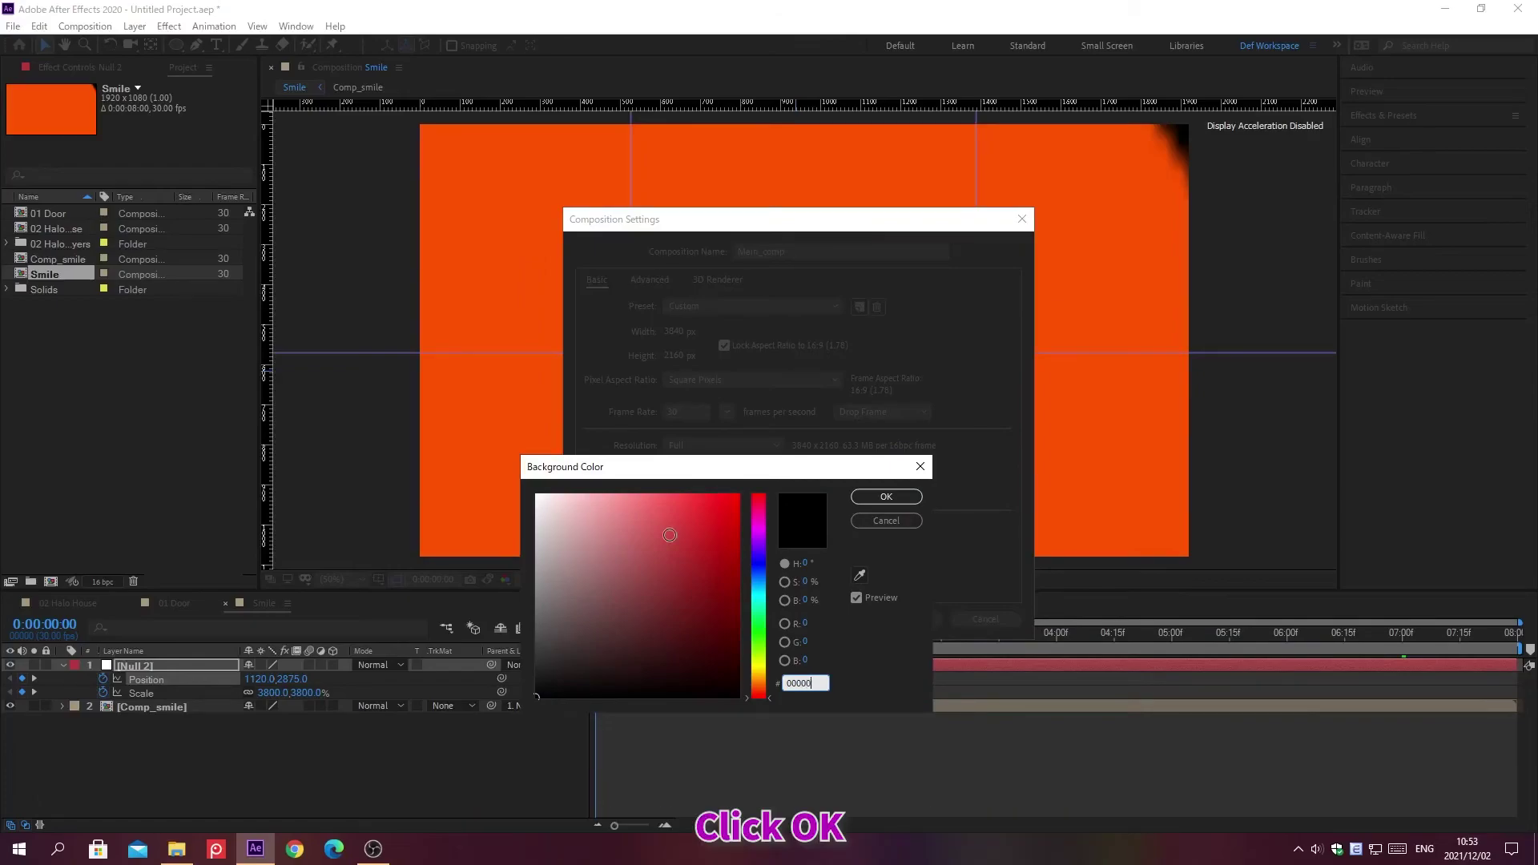
pyautogui.click(886, 496)
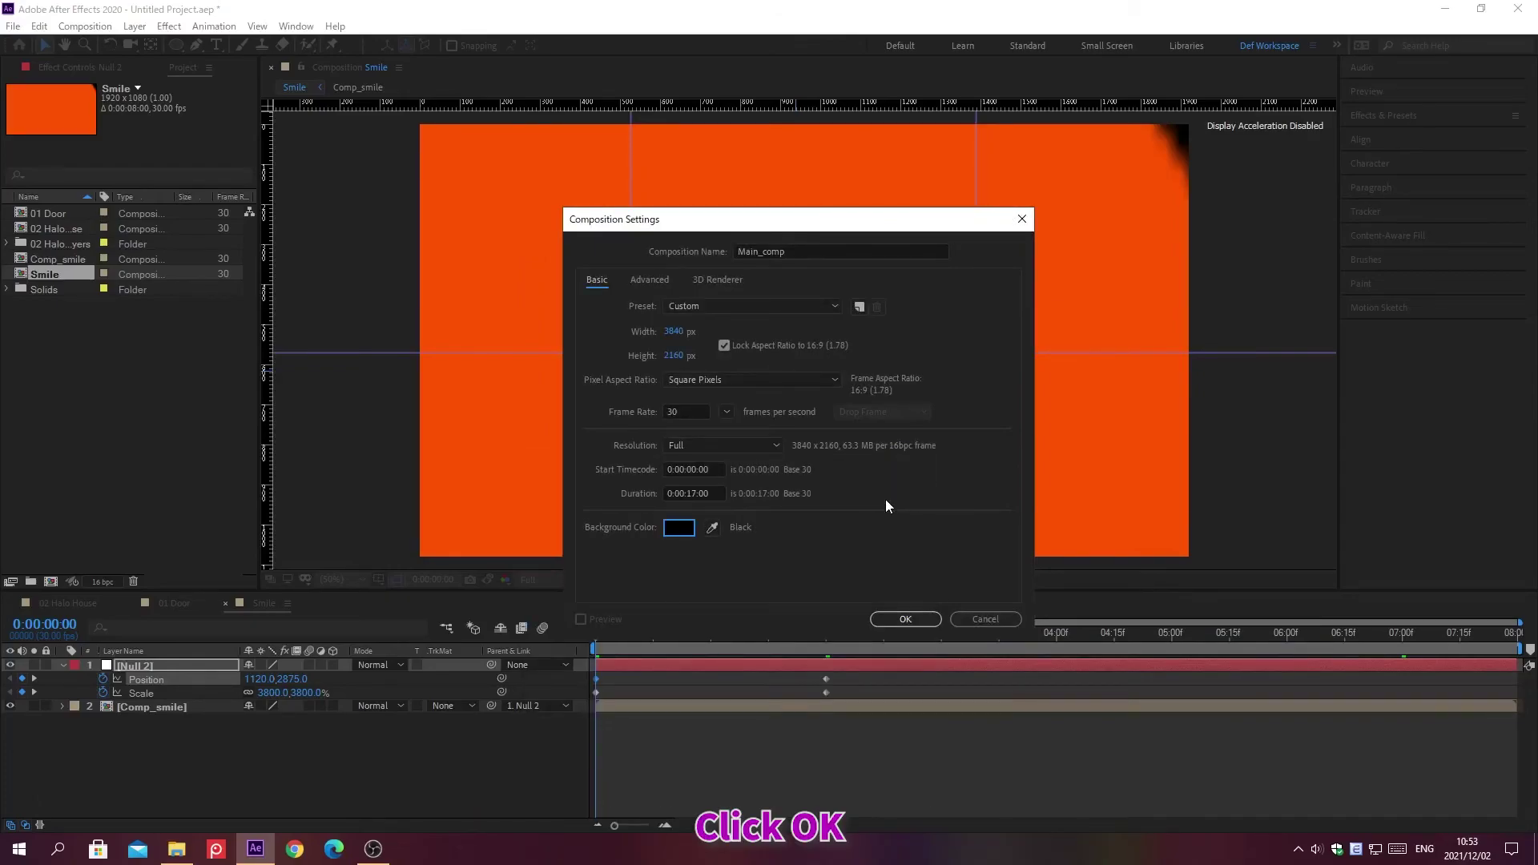
pyautogui.click(903, 618)
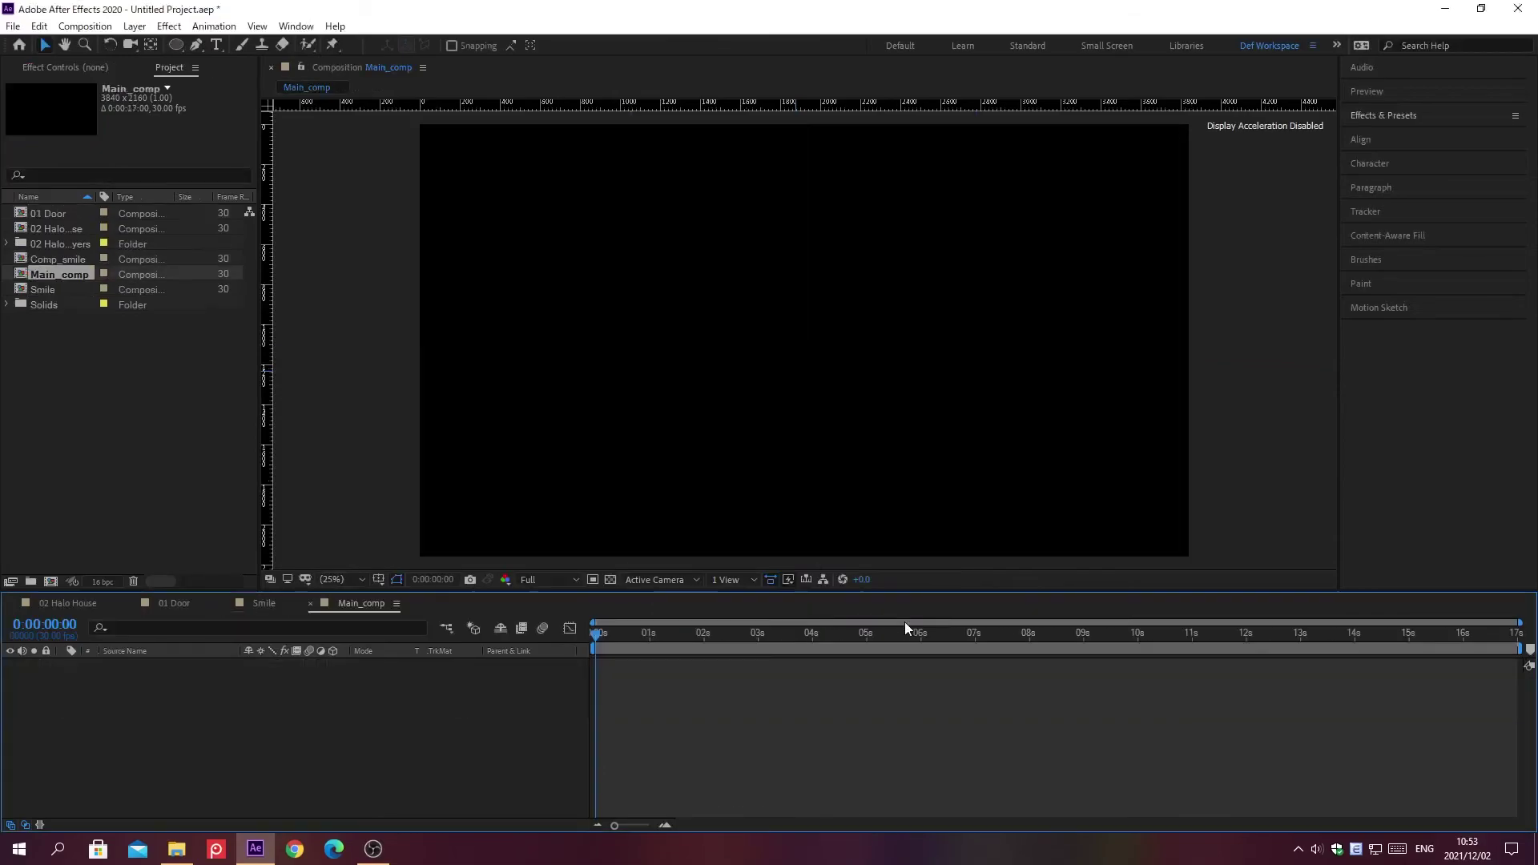
# Drag 01 Door and Comp_smile into Main_comp and enable Collapse Transformations on Comp_smile.
pyautogui.hotkey('ctrl', 'r')
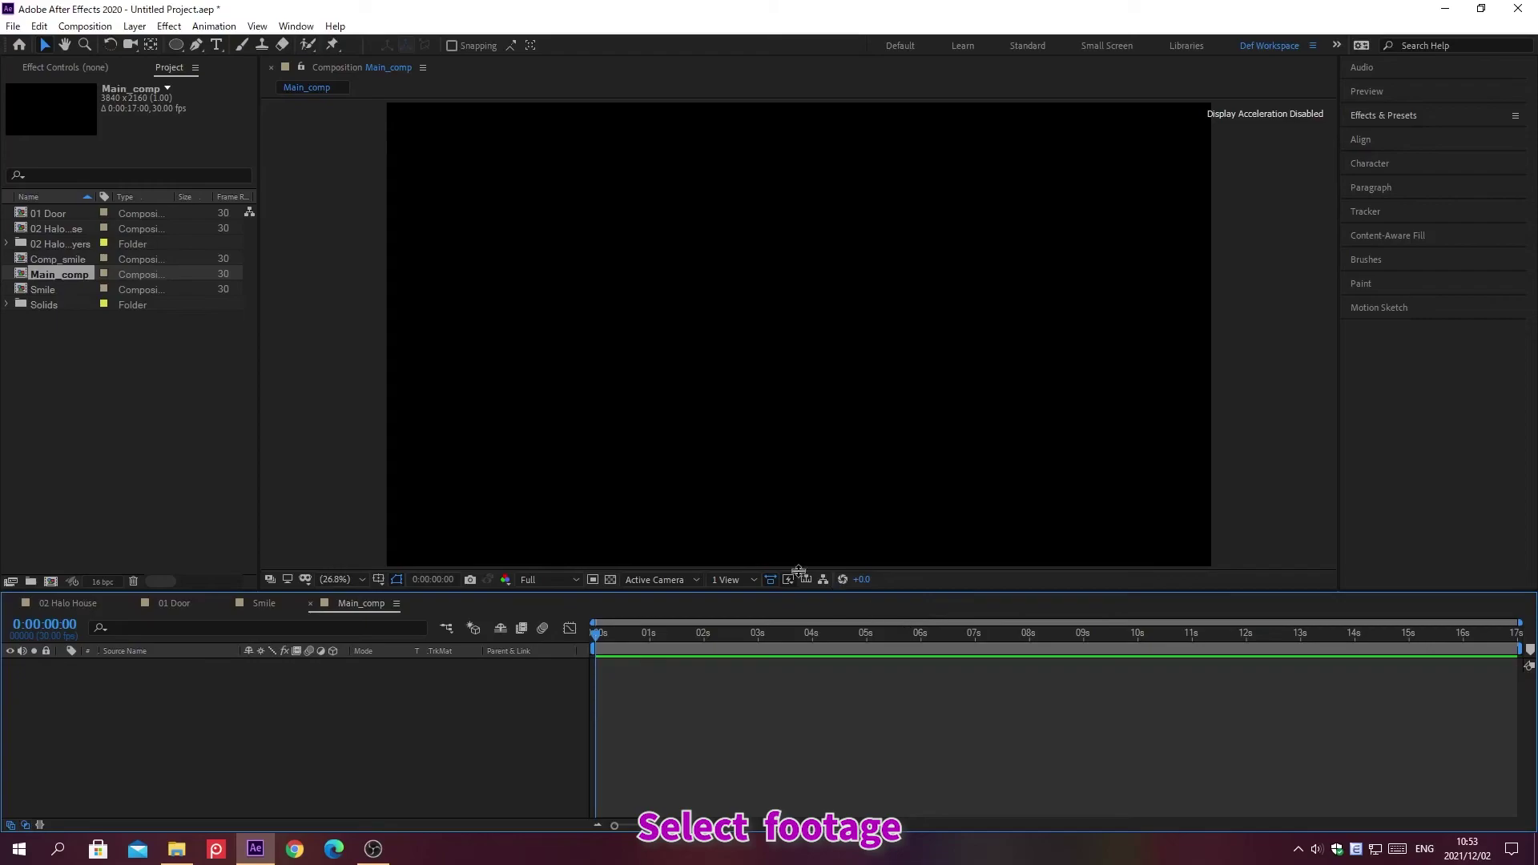
pyautogui.click(51, 213)
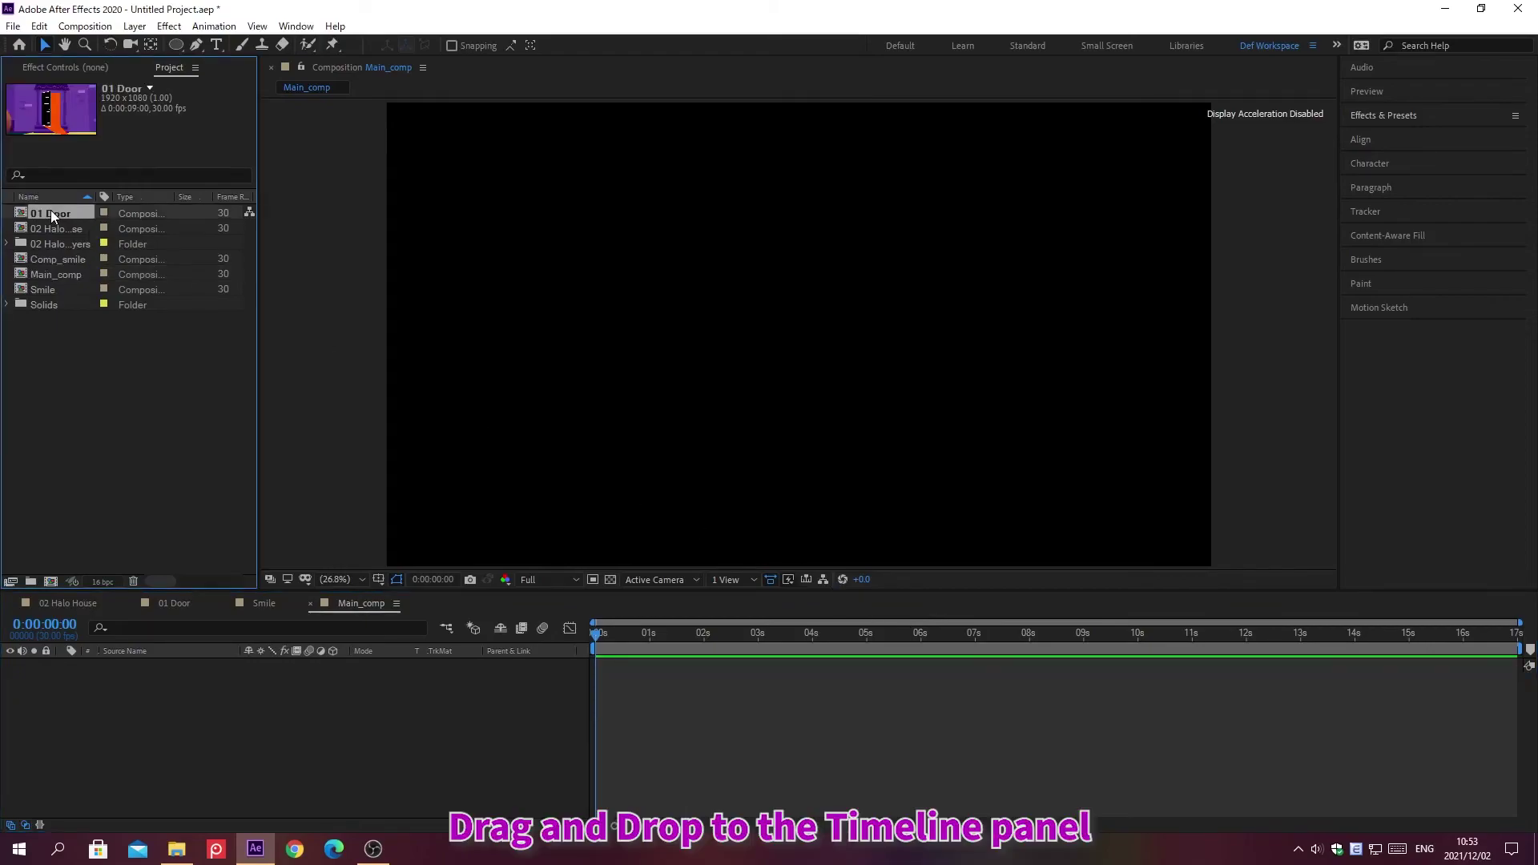
pyautogui.moveTo(51, 214); pyautogui.dragTo(160, 743)
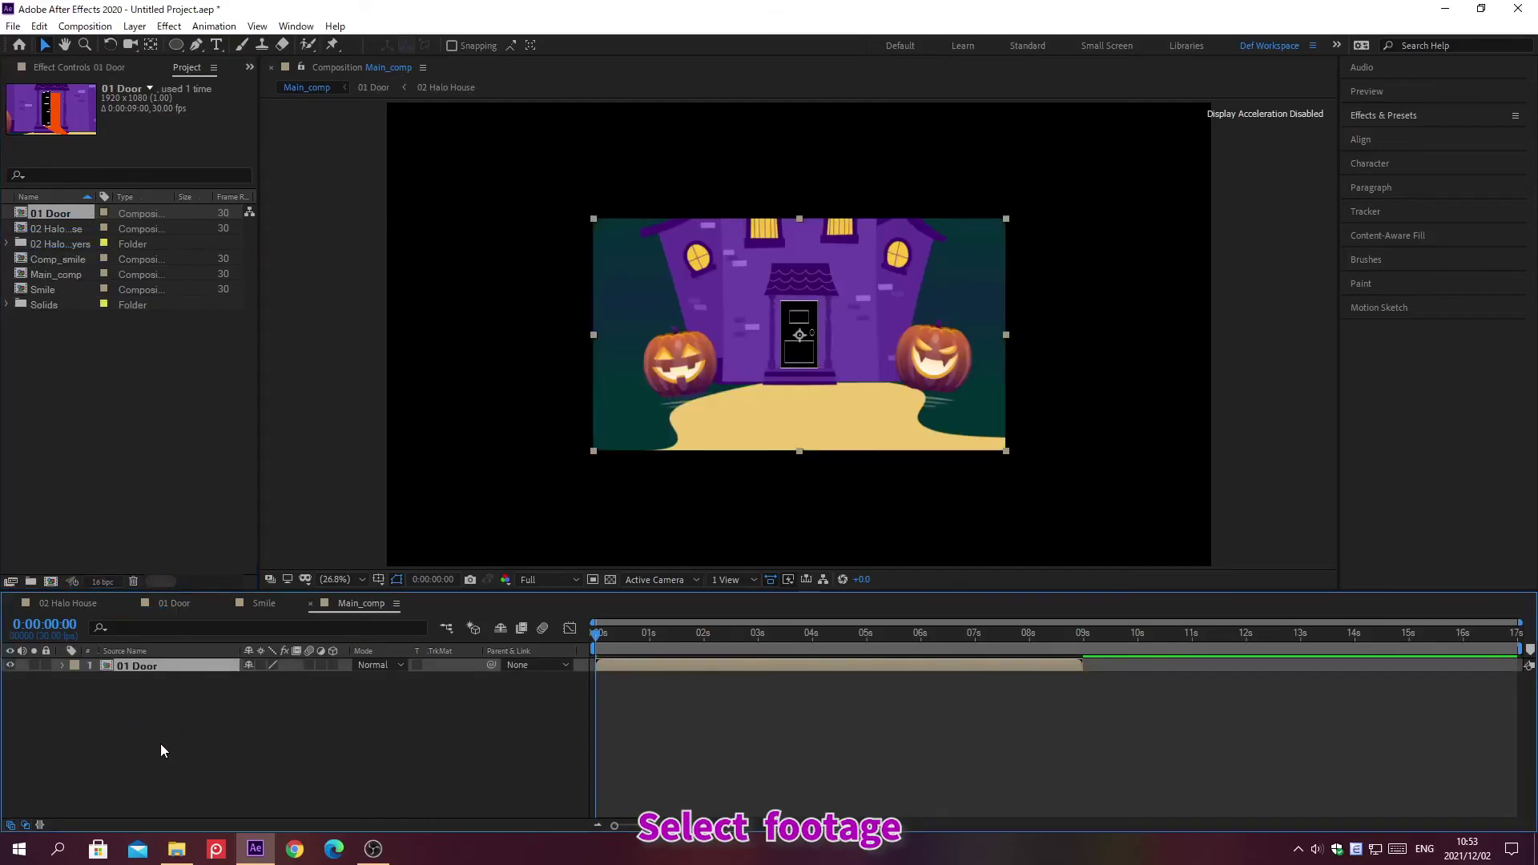
pyautogui.click(50, 259)
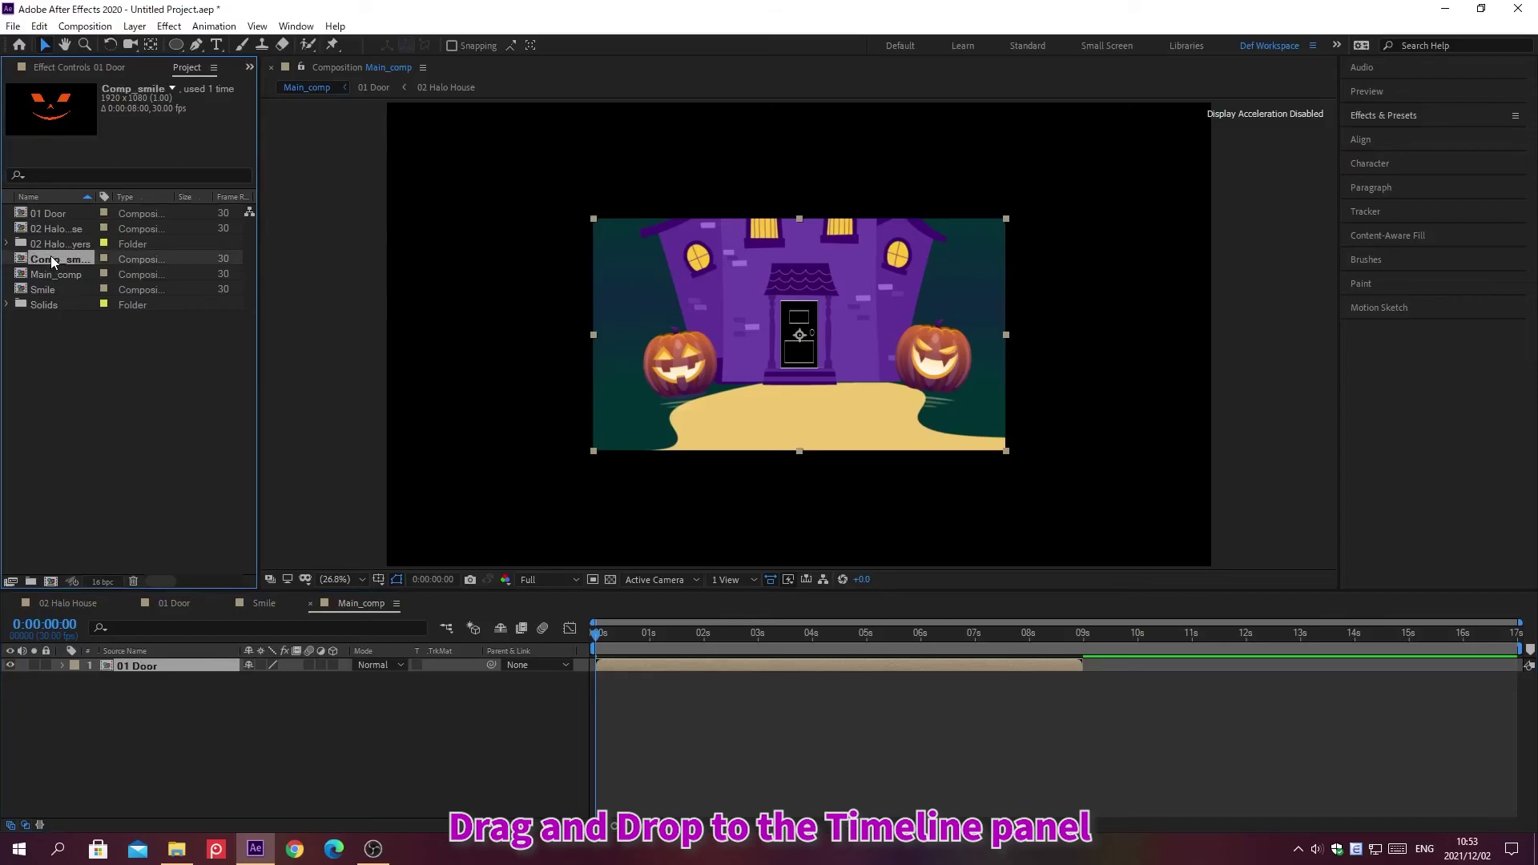
pyautogui.moveTo(51, 258); pyautogui.dragTo(160, 743)
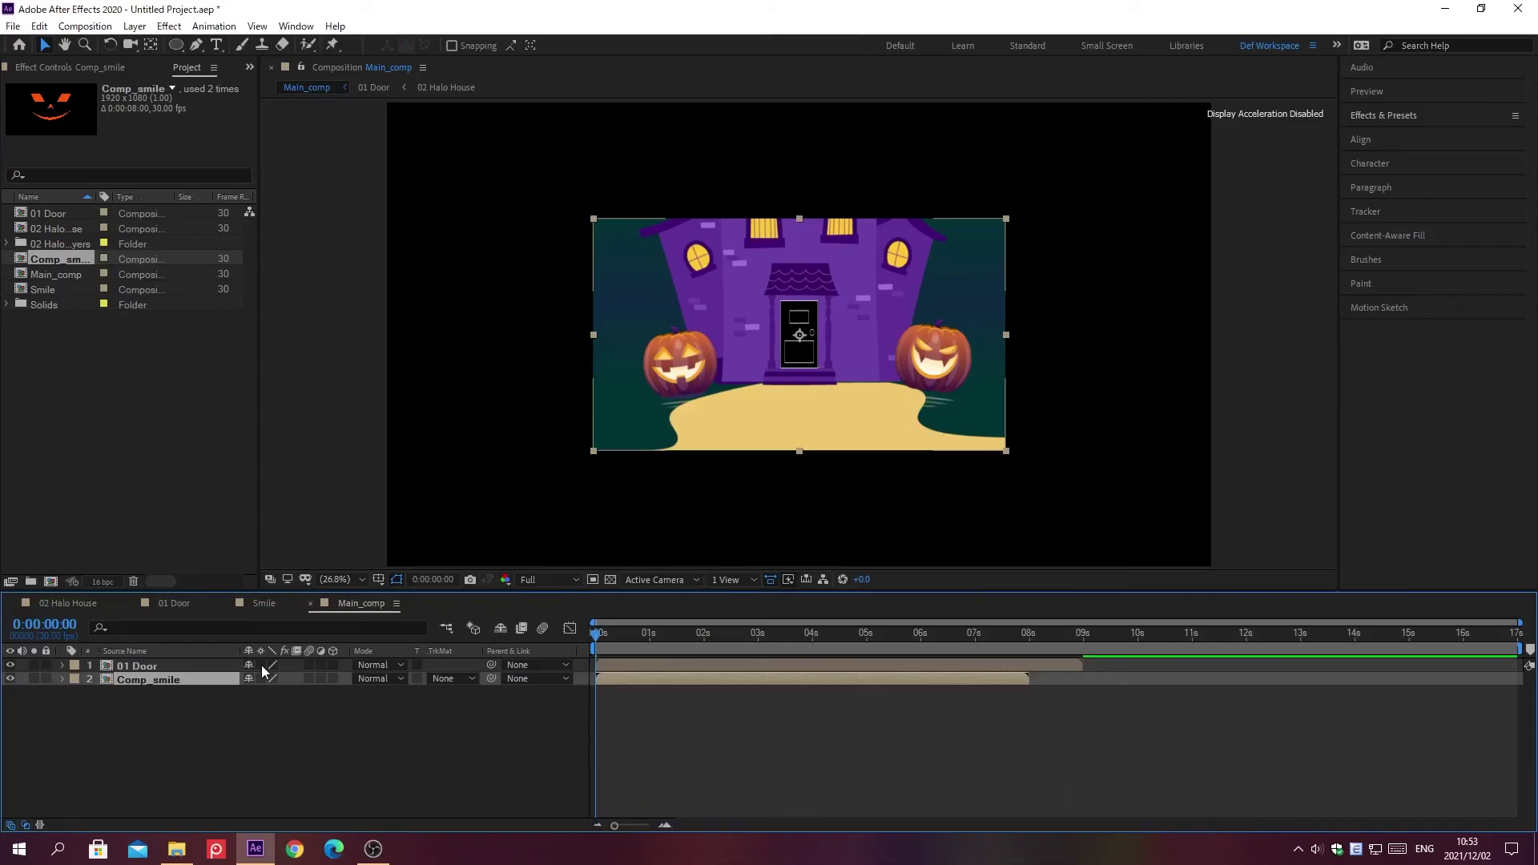
pyautogui.click(260, 678)
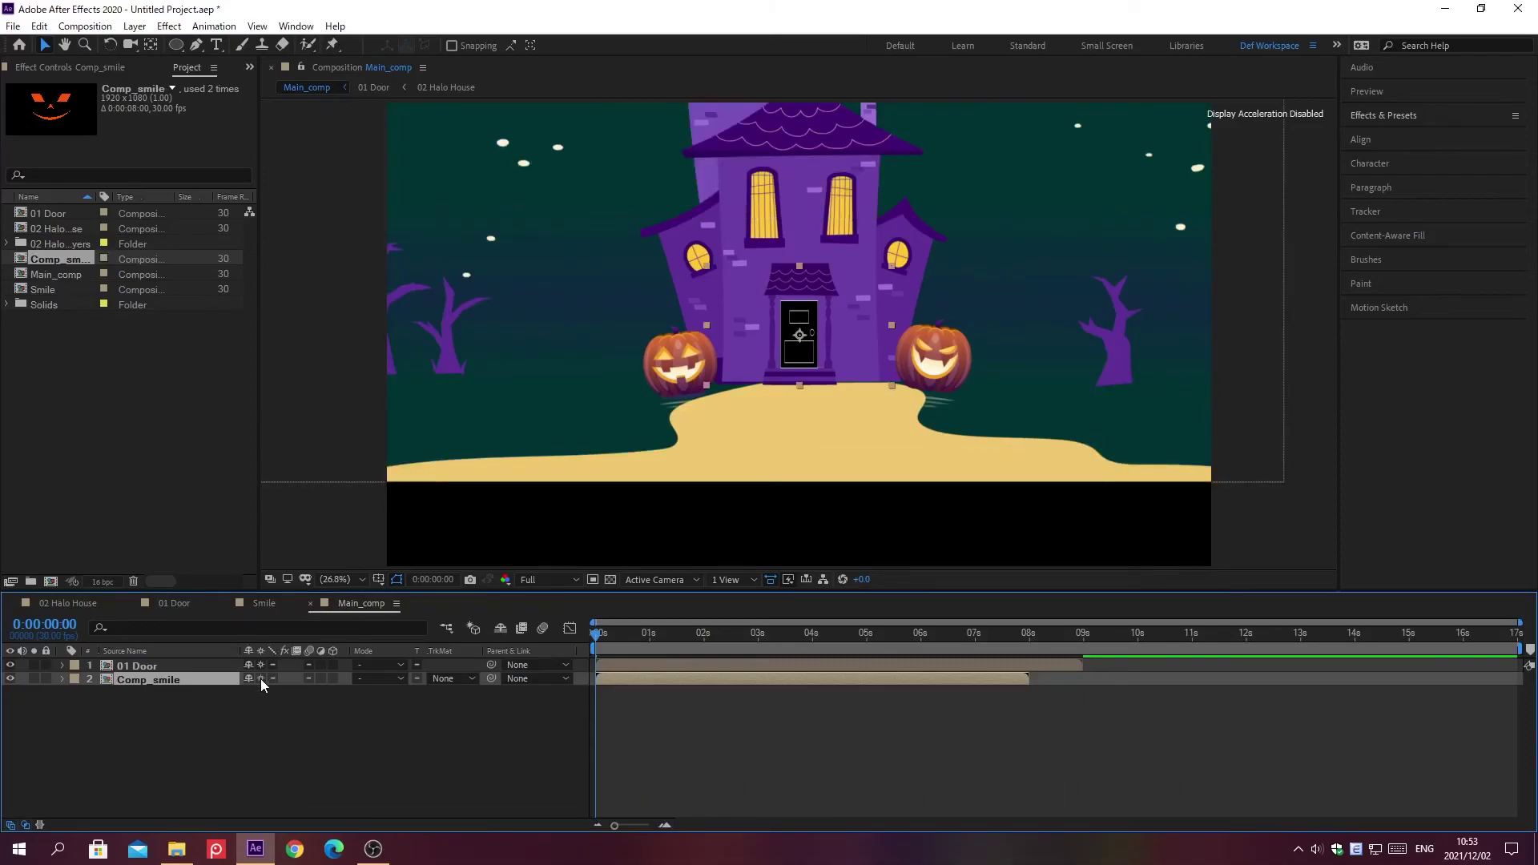
# Set Comp_smile's In point to 0;00;09;00 in the Main_comp timeline.
pyautogui.hotkey('alt', 'shift', 'j')
pyautogui.write('0;00;09')
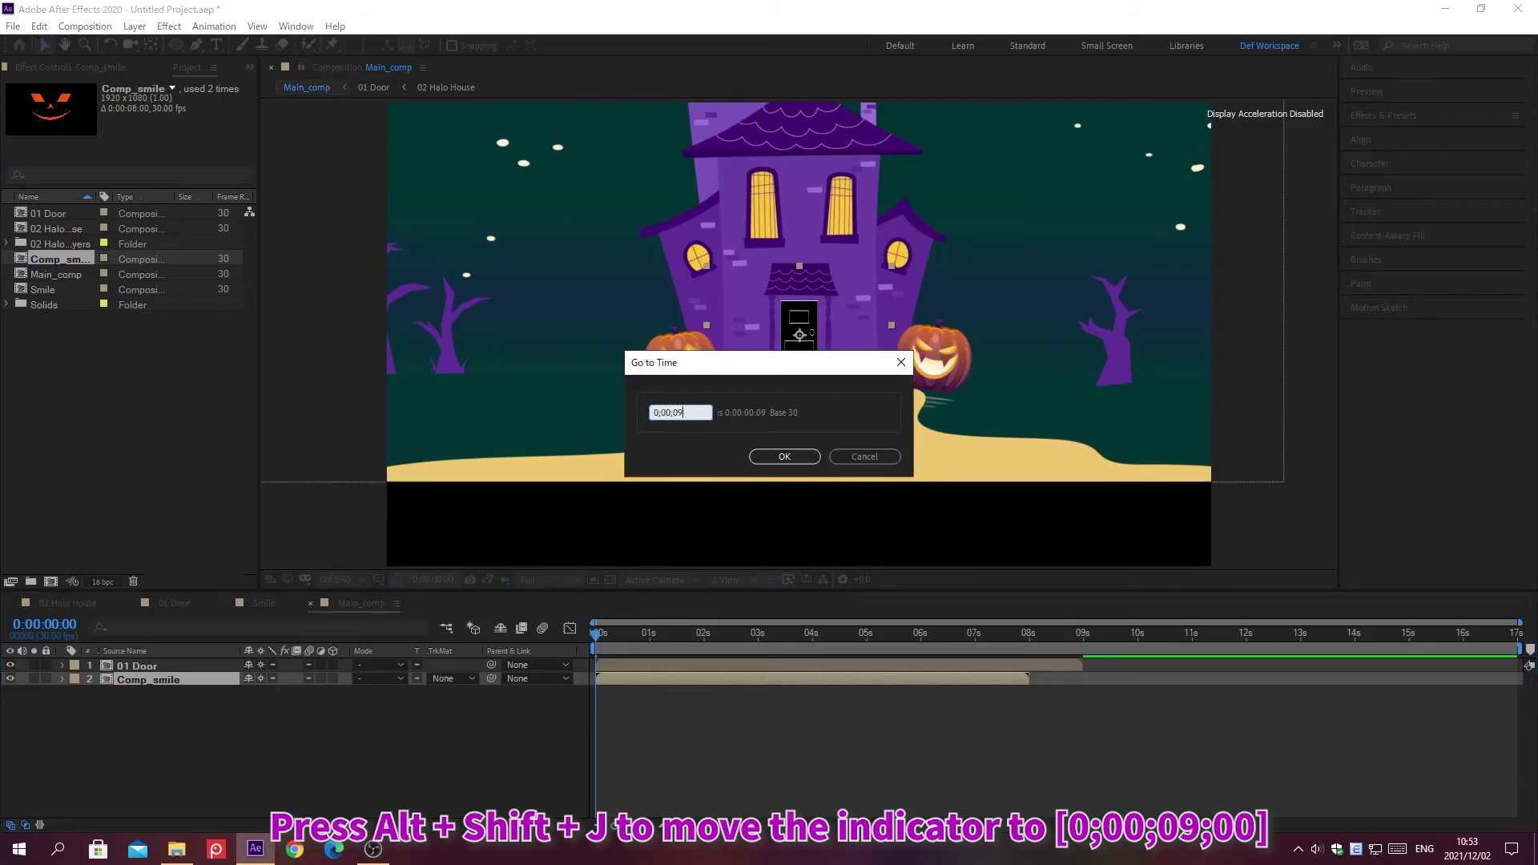
pyautogui.write(';00')
pyautogui.press('Return')
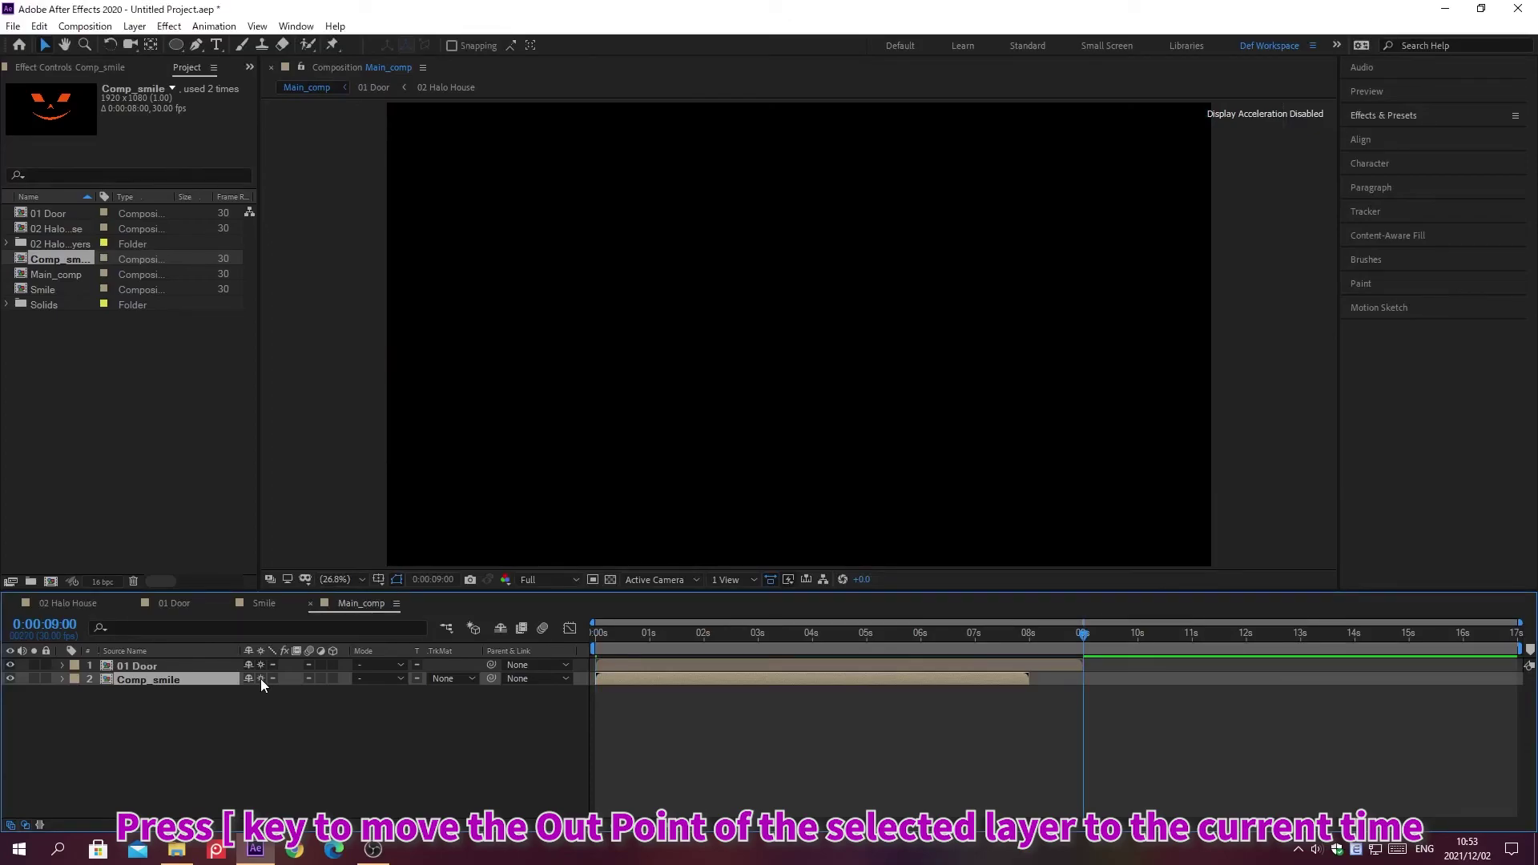
pyautogui.press('[')
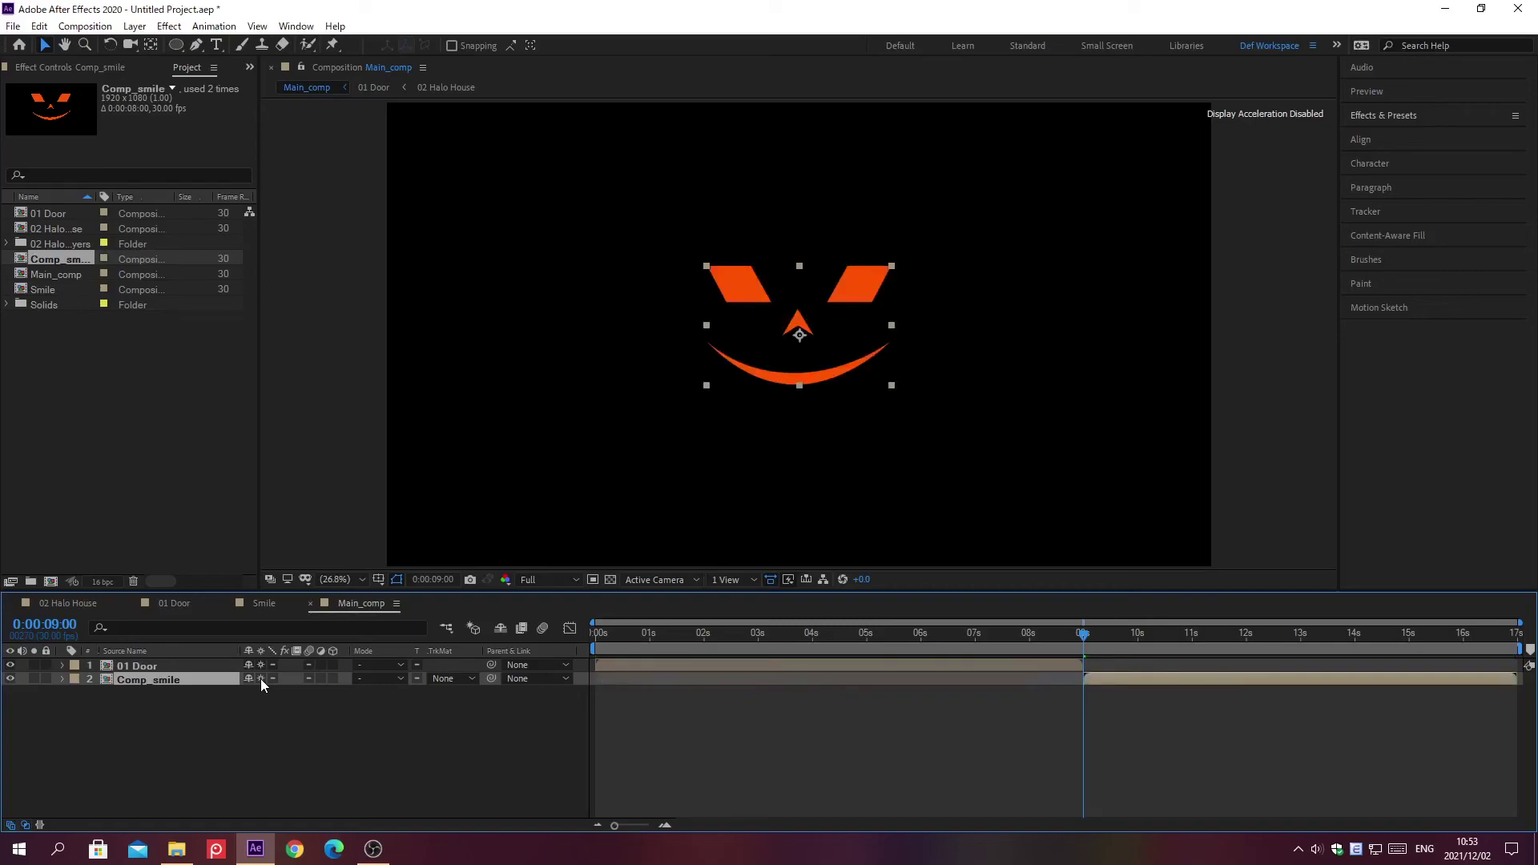
pyautogui.click(201, 731)
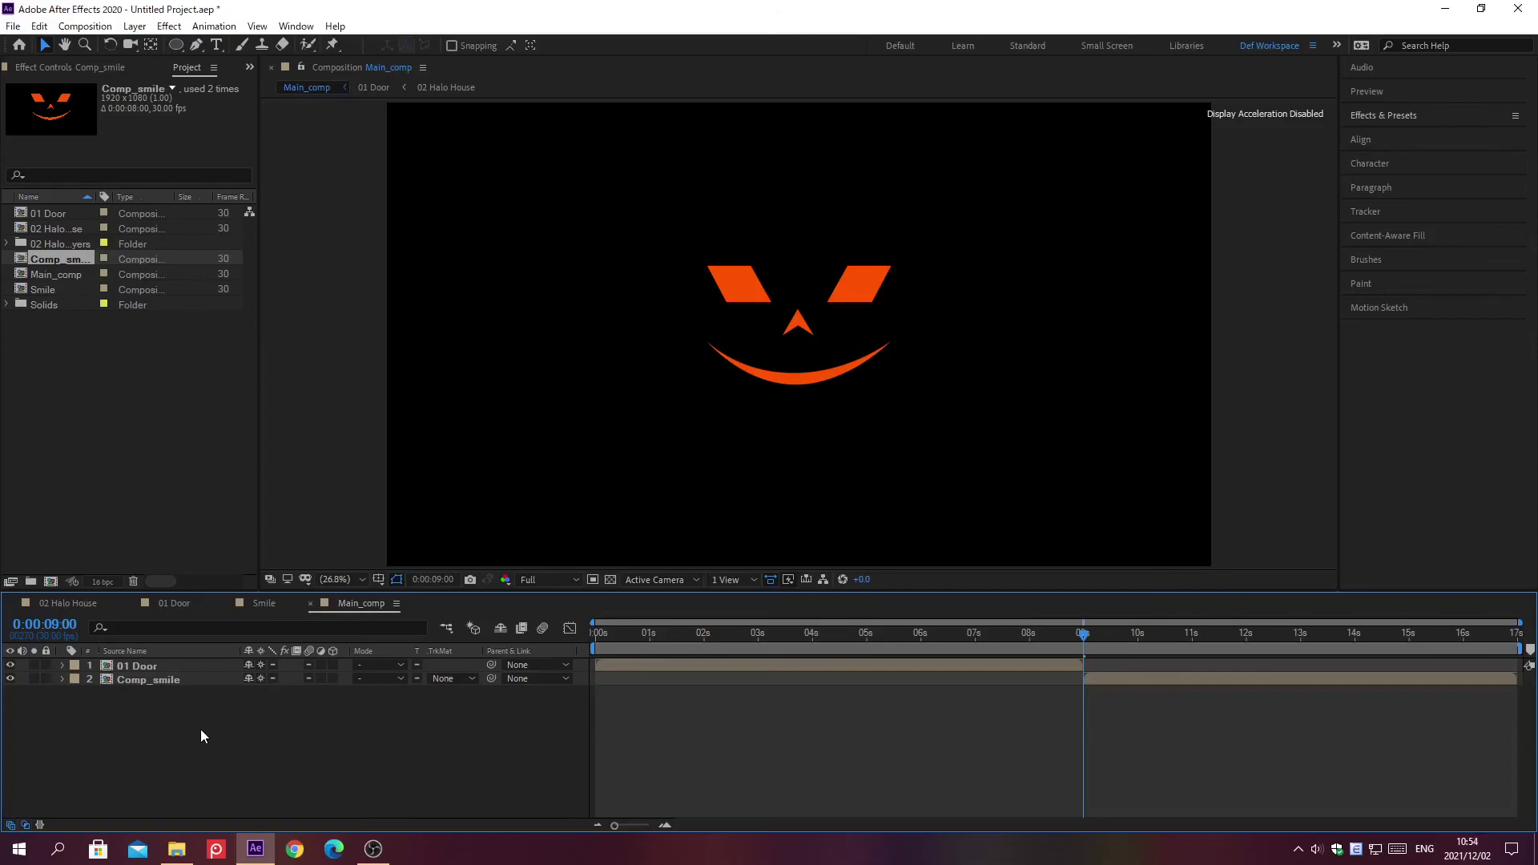
pyautogui.click(199, 664)
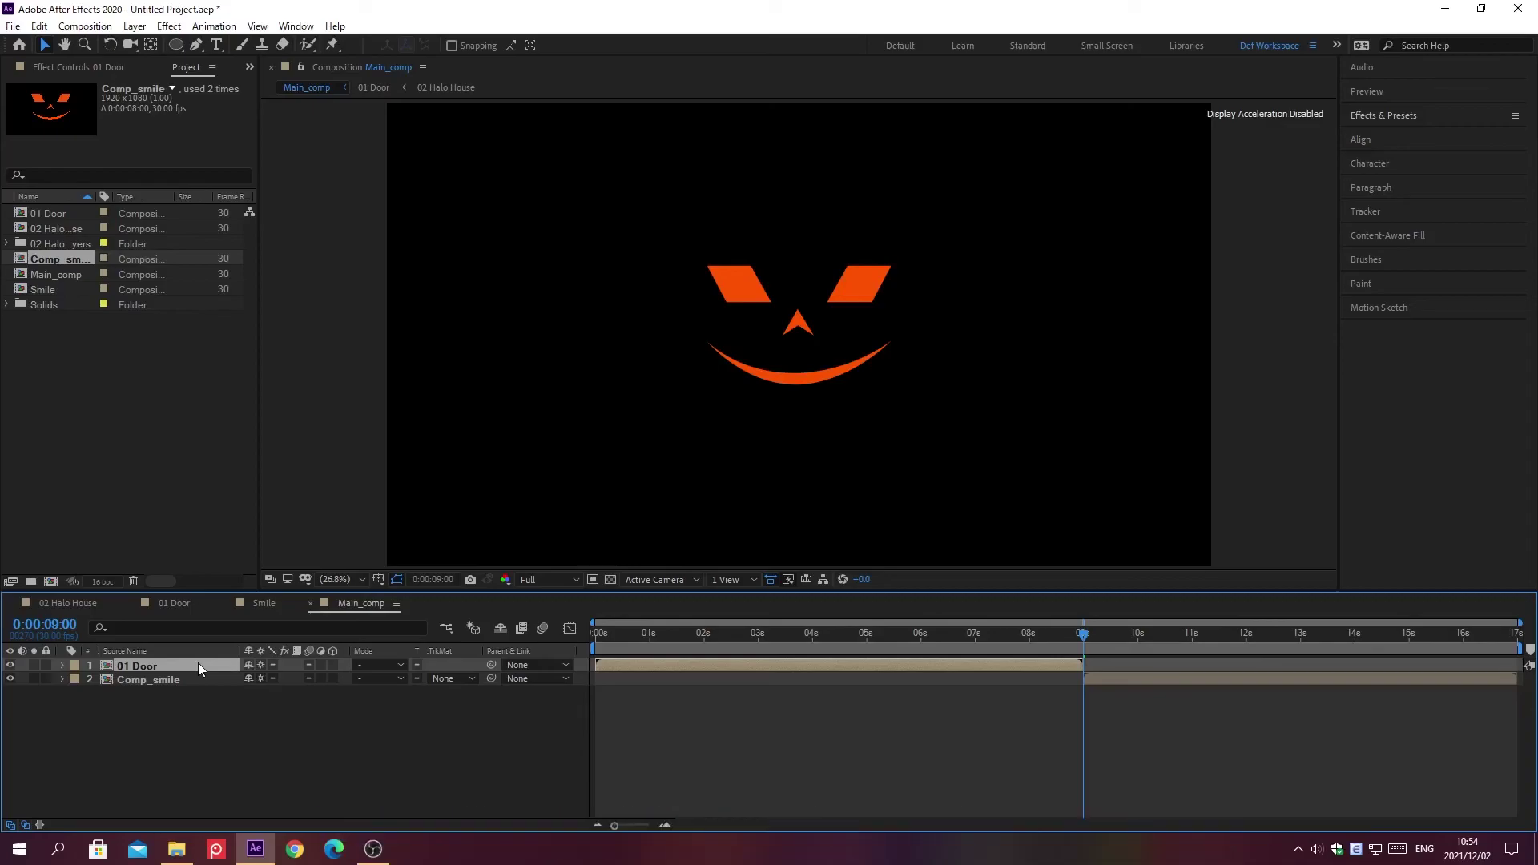
# At 1 second, keyframe 01 Door's Scale at 80% and set its Position to 2030, 1611.
pyautogui.press('p')
pyautogui.hotkey('shift', 's')
pyautogui.hotkey('alt', 'shift', 'j')
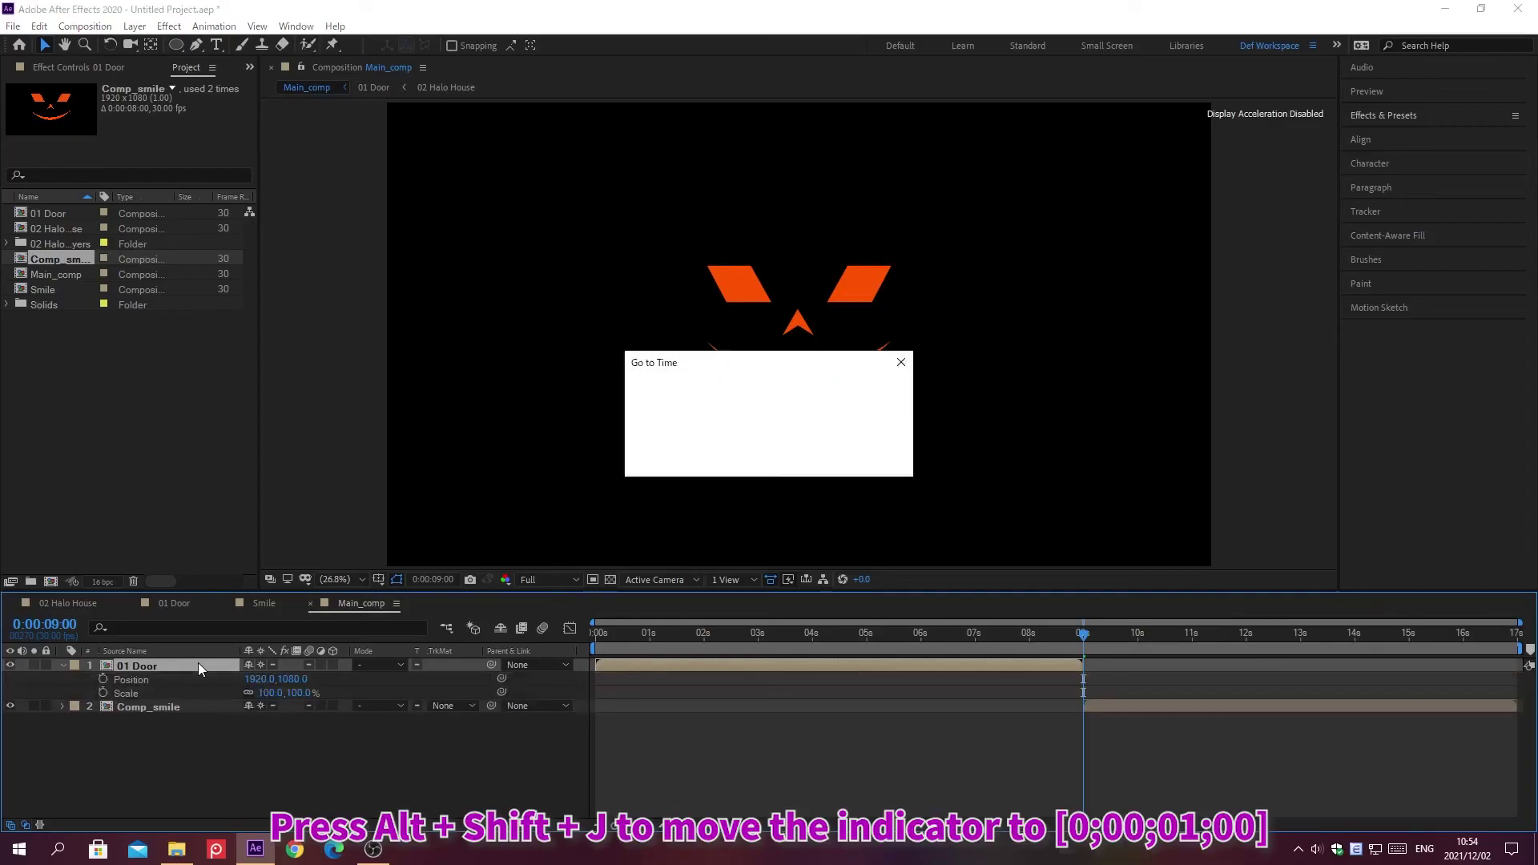
pyautogui.write('0;00;01;00')
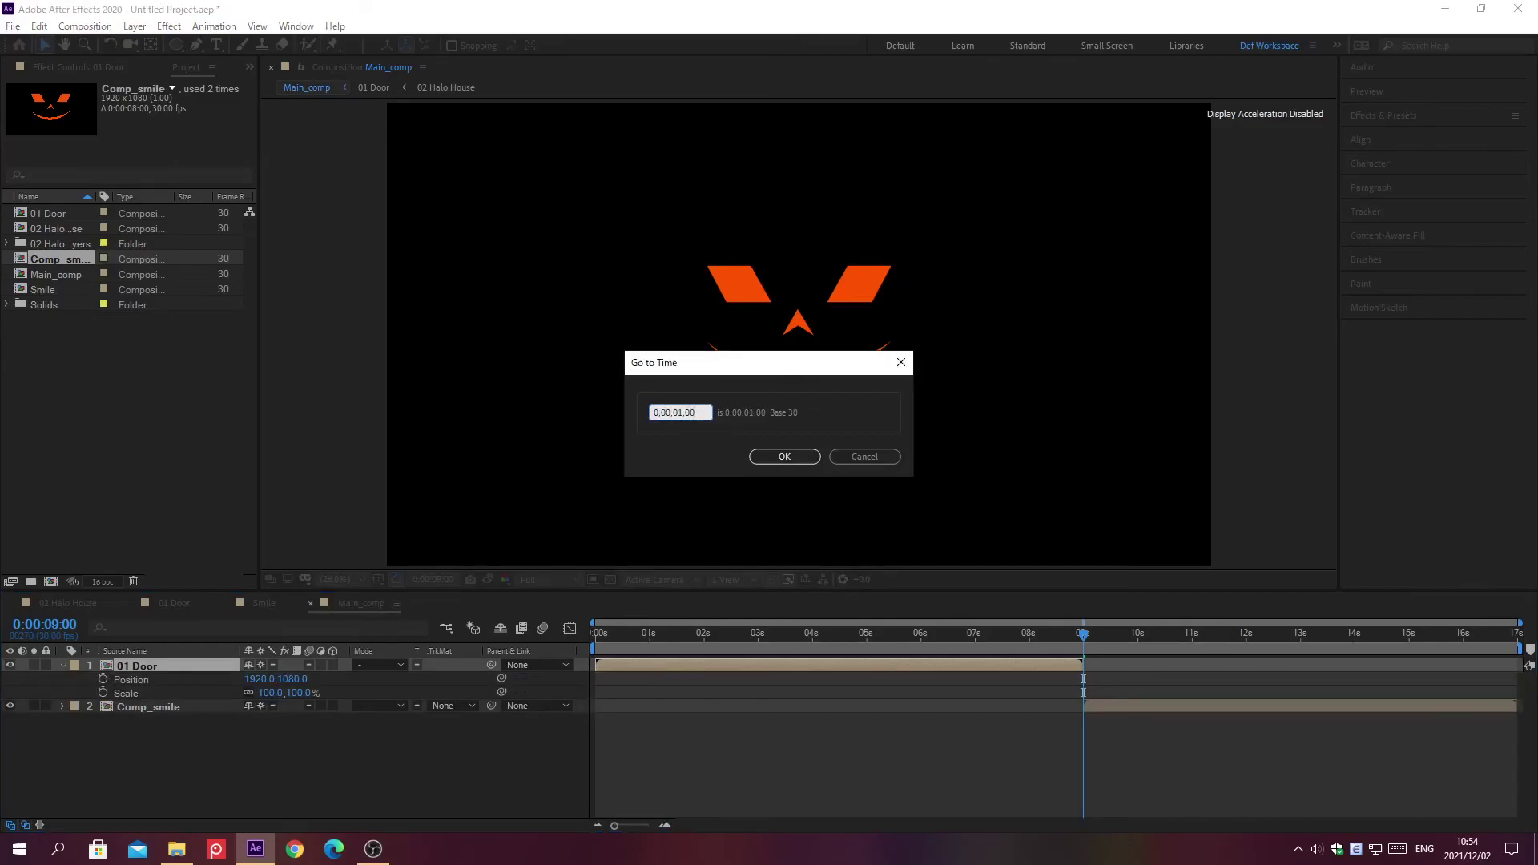
pyautogui.press('Return')
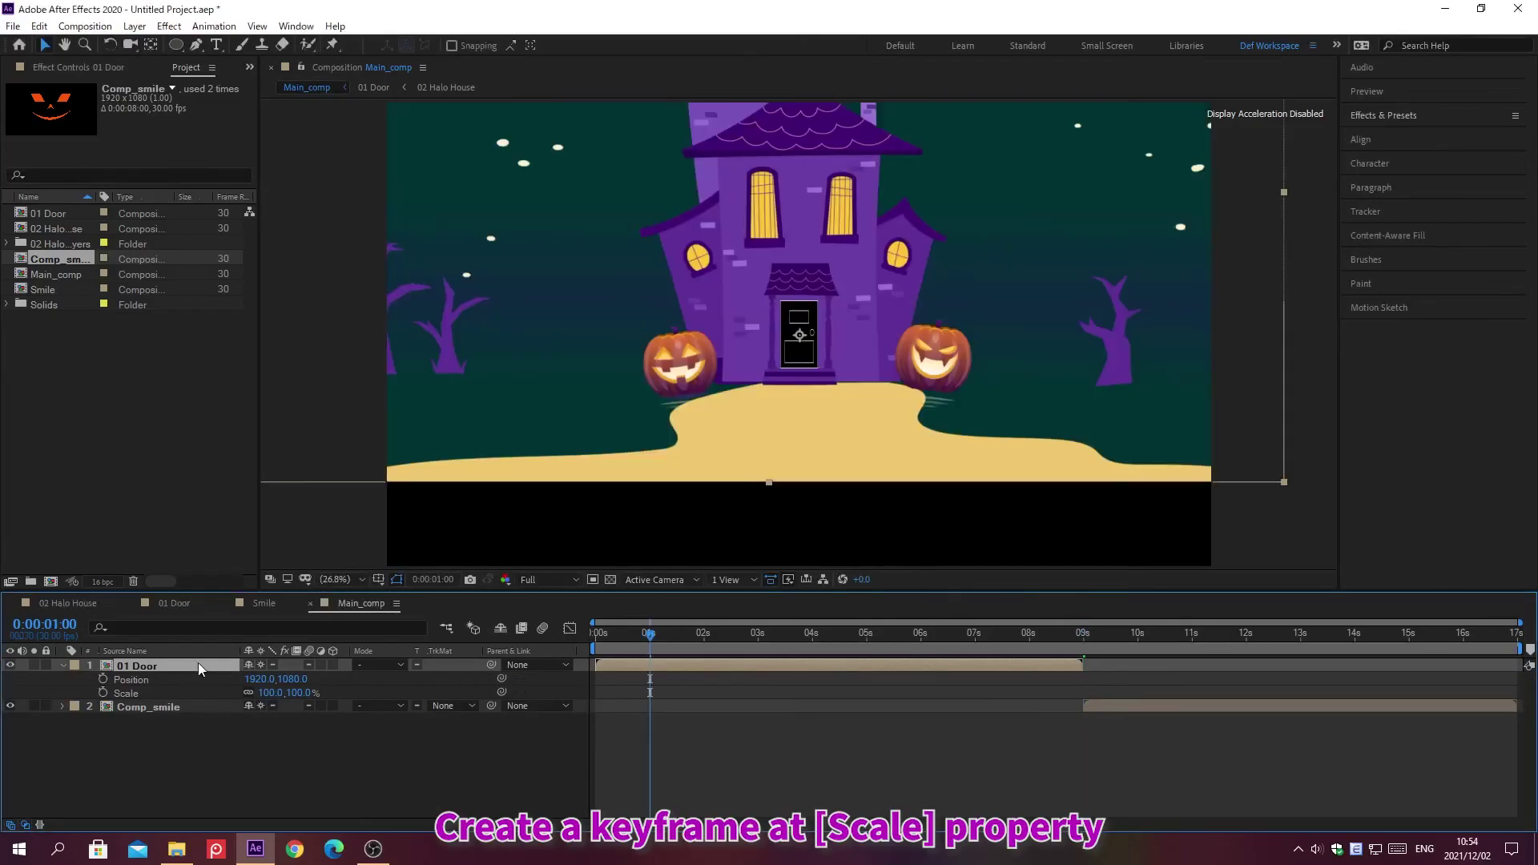
pyautogui.click(102, 693)
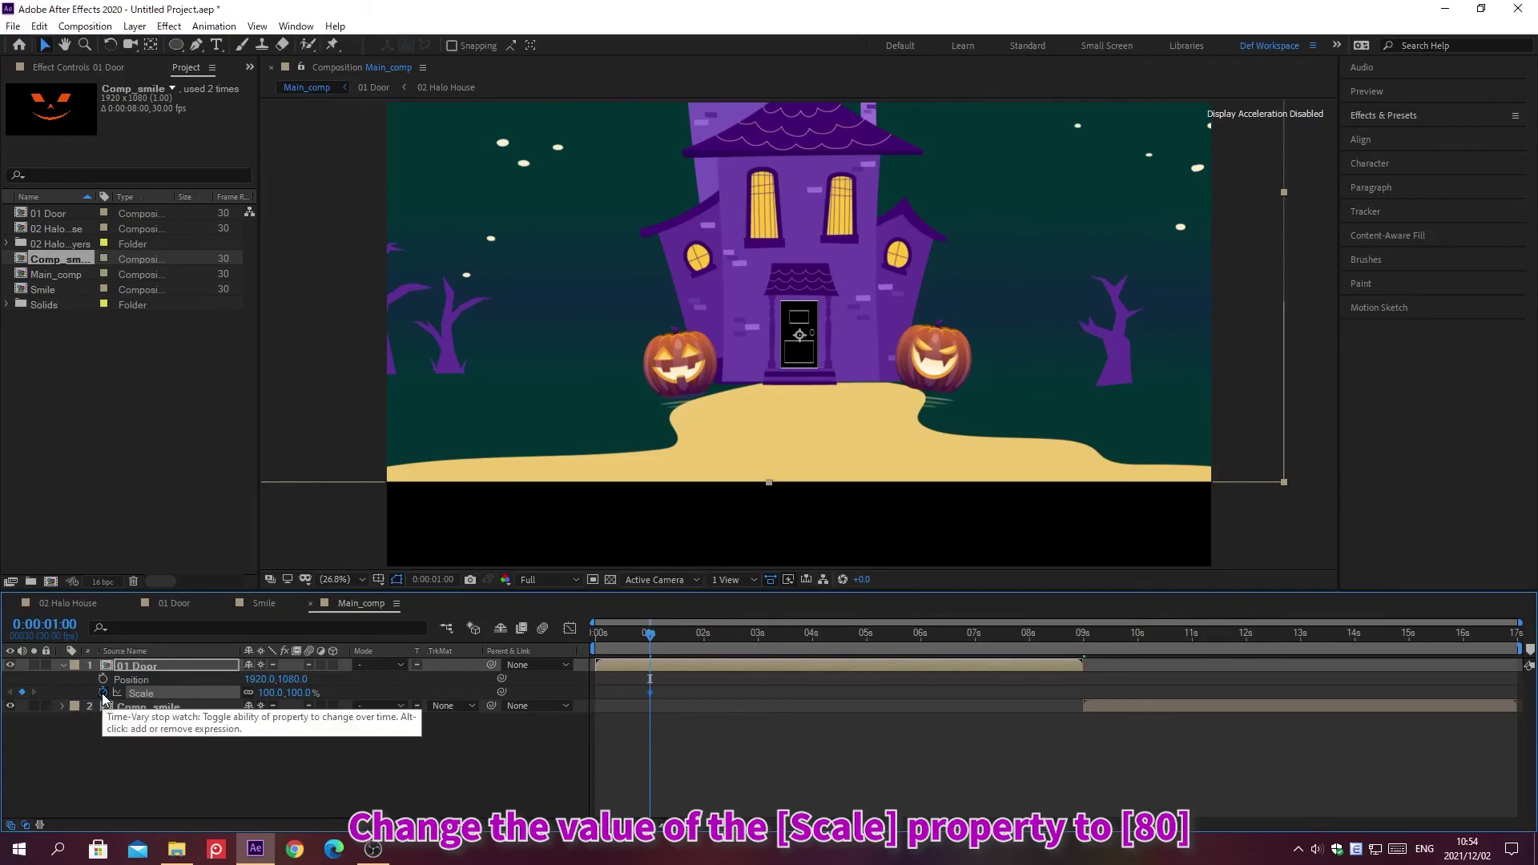
pyautogui.click(264, 693)
pyautogui.write('80')
pyautogui.press('Return')
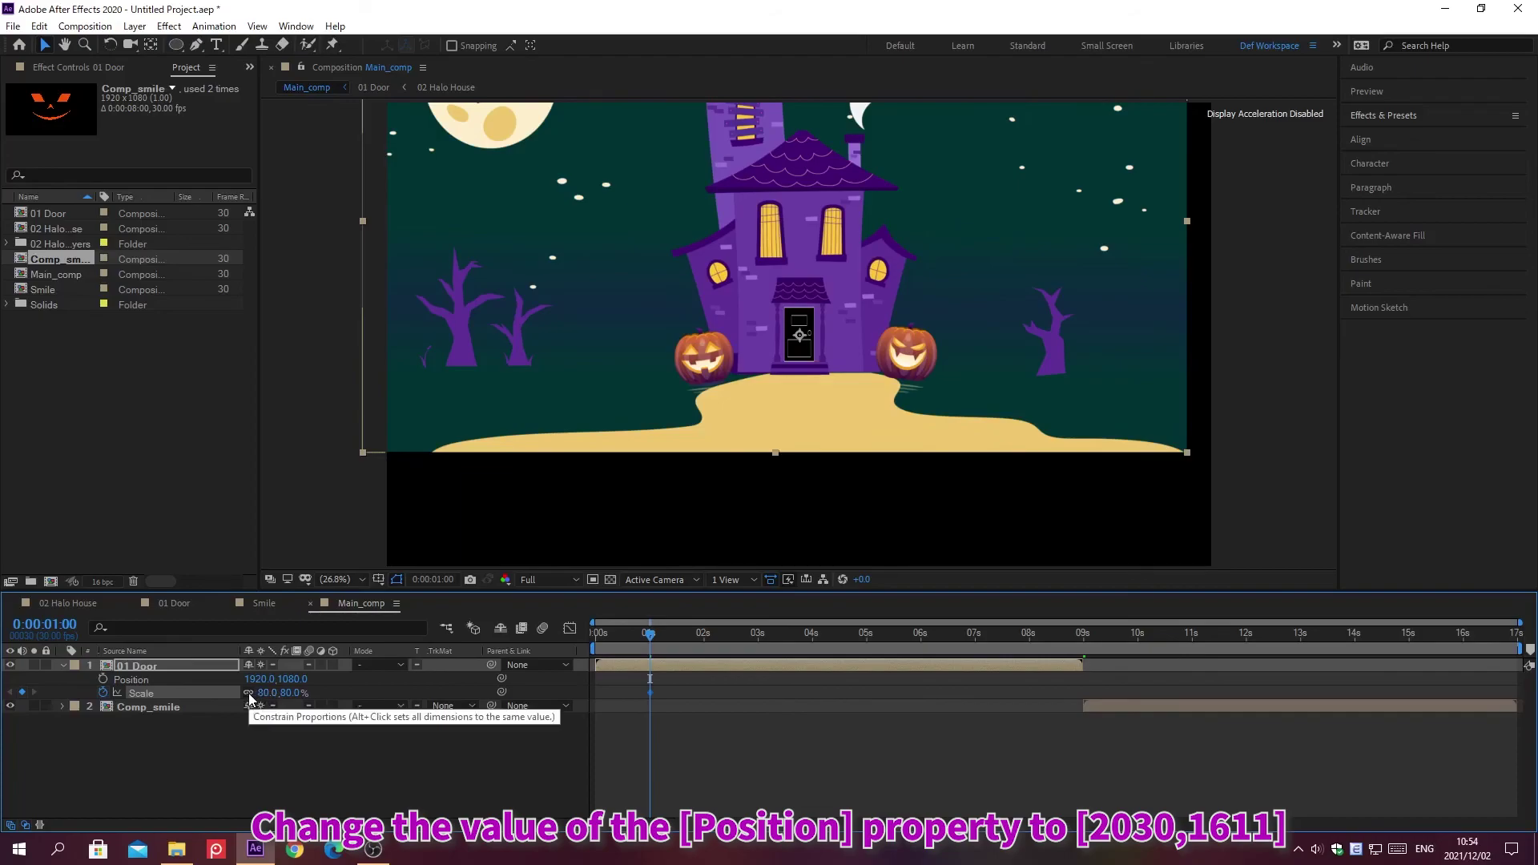
pyautogui.click(247, 681)
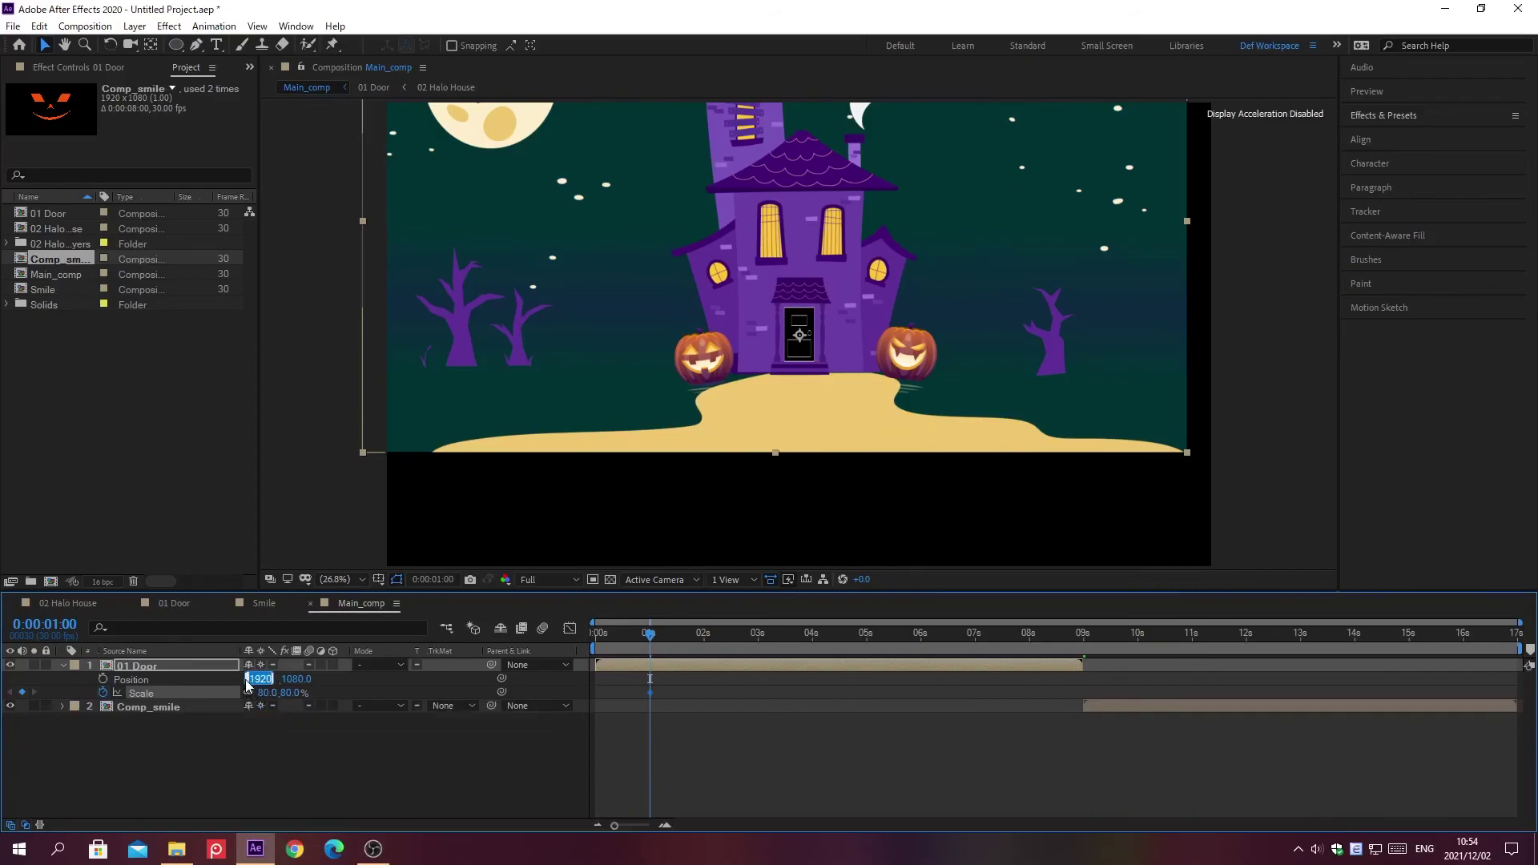
pyautogui.write('2030')
pyautogui.press('Tab')
pyautogui.write('1611')
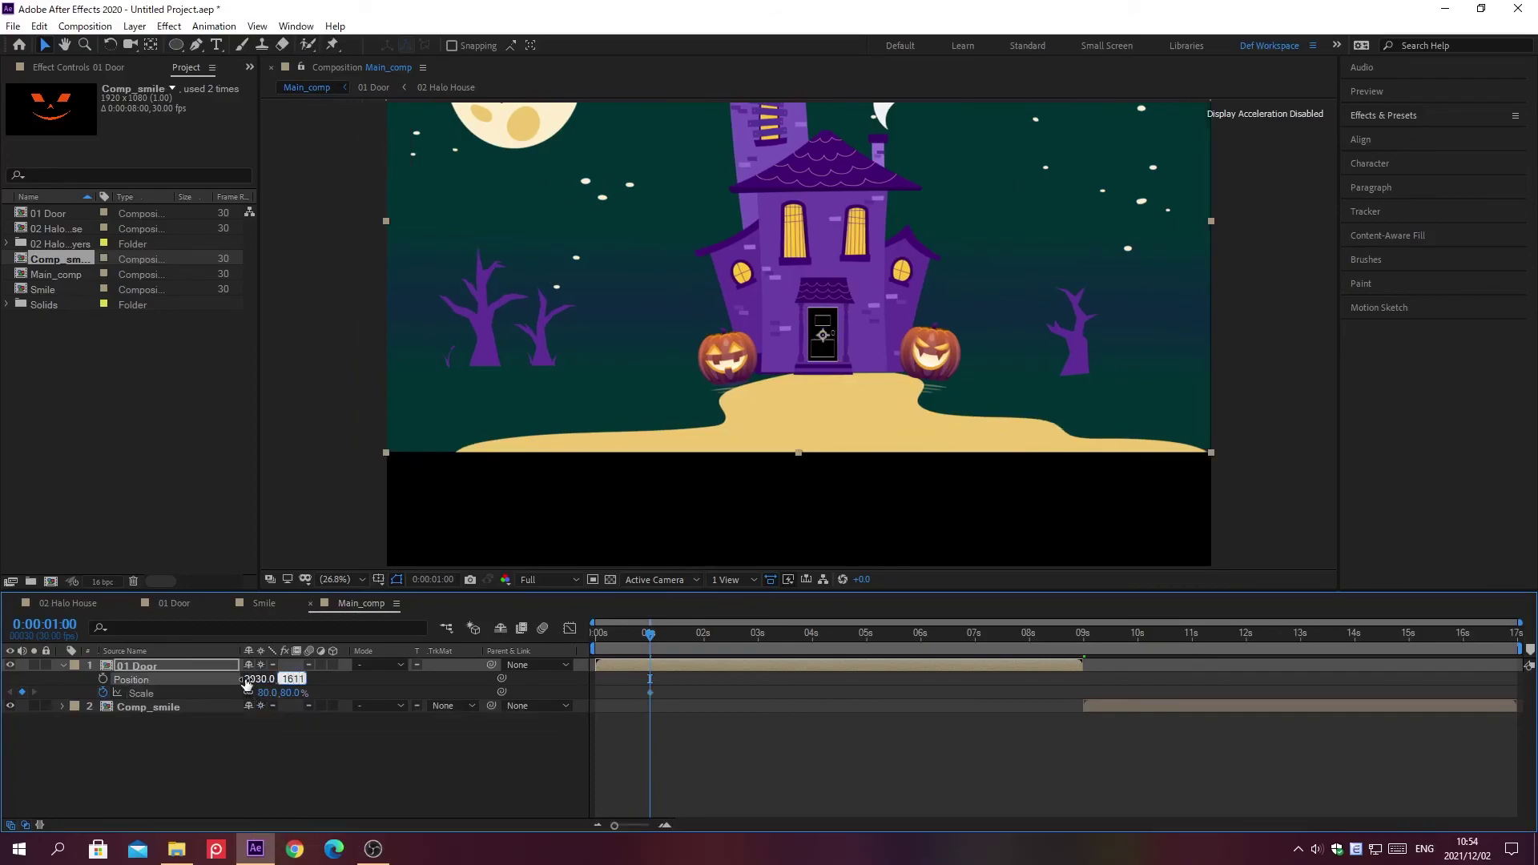
pyautogui.press('Return')
# Add a 100% Scale keyframe for 01 Door at 5 seconds.
pyautogui.hotkey('alt', 'shift', 'j')
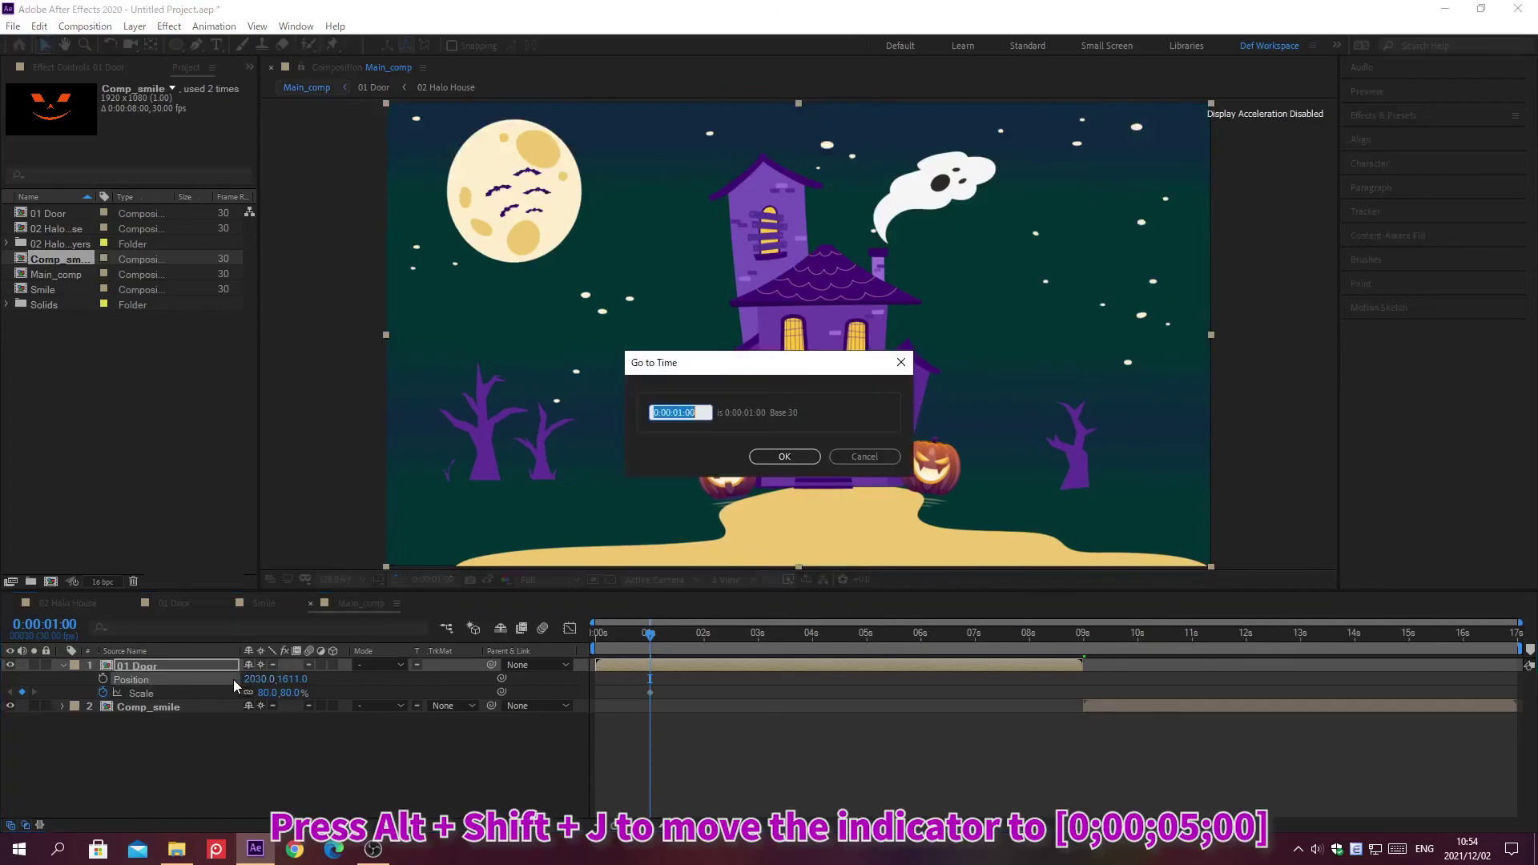
pyautogui.write('0;00;05;00')
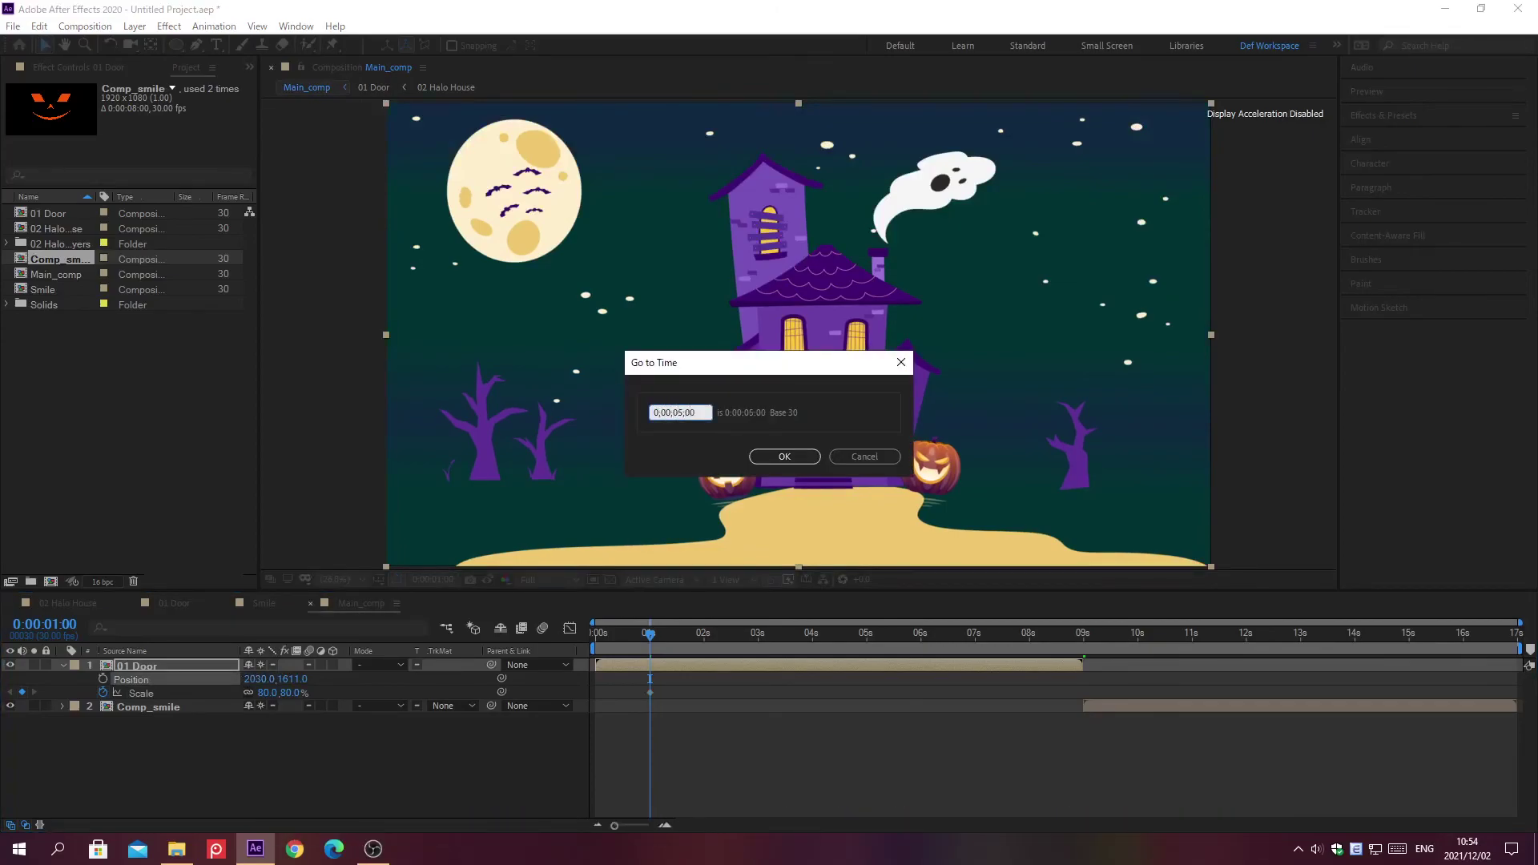
pyautogui.press('Return')
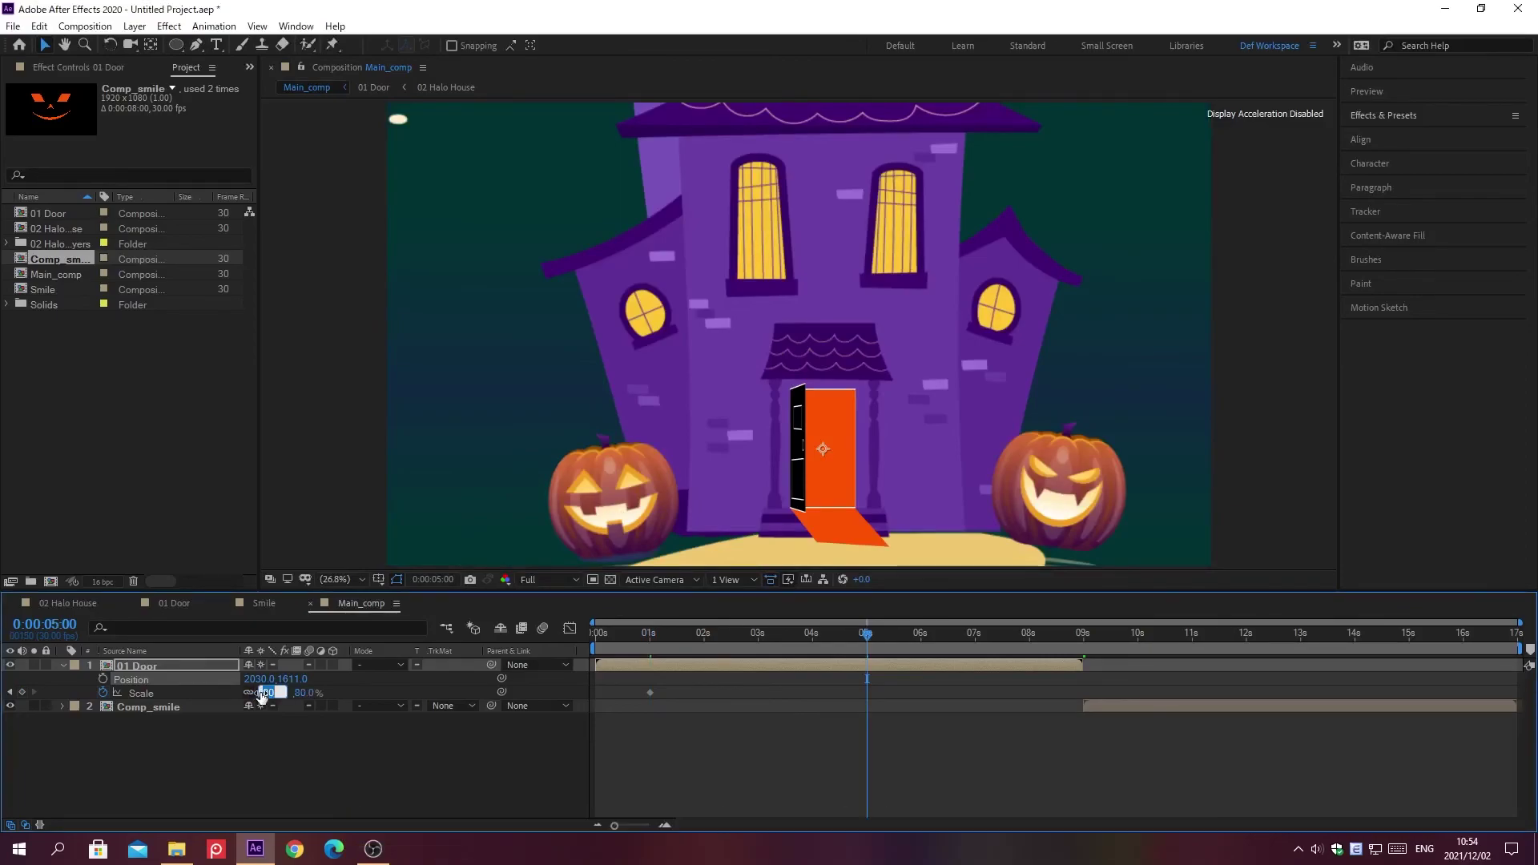
pyautogui.write('100')
pyautogui.press('Return')
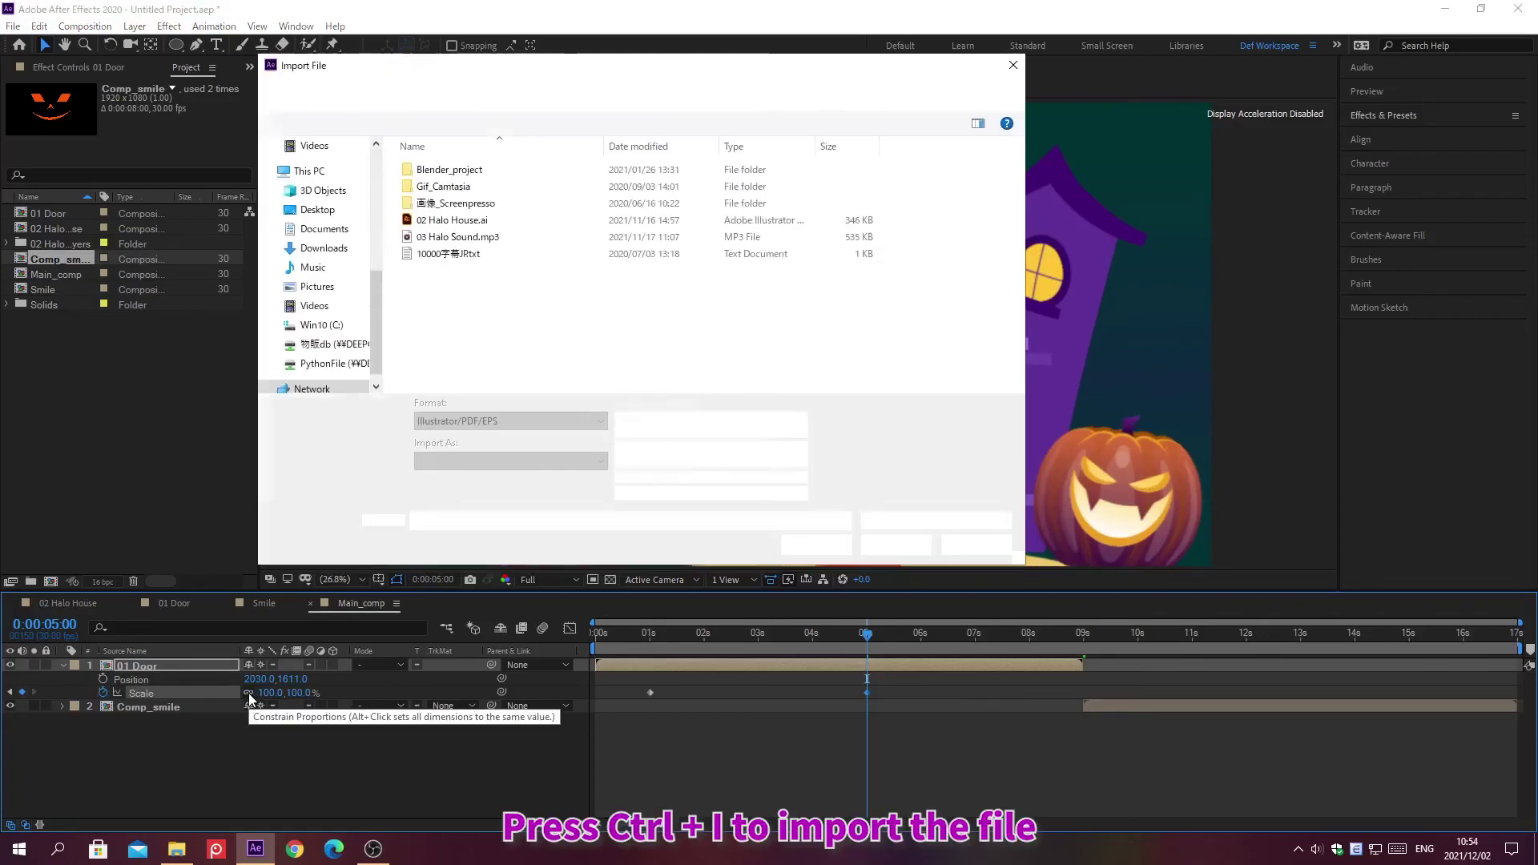
# Import 03 Halo Sound.mp3 into the project with Ctrl+I.
pyautogui.hotkey('ctrl', 'i')
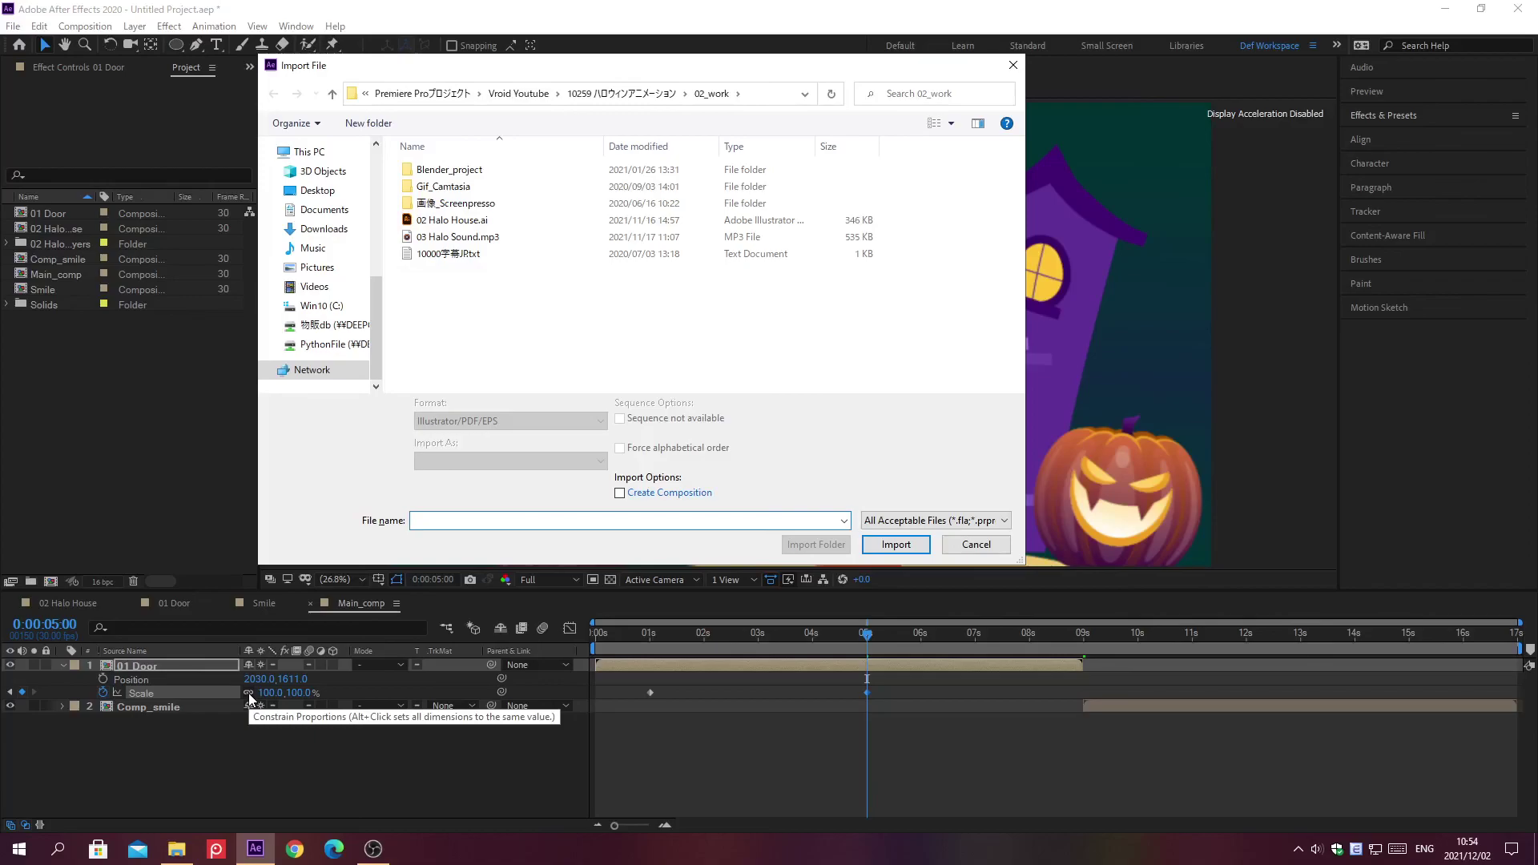
pyautogui.hotkey('alt', 'd')
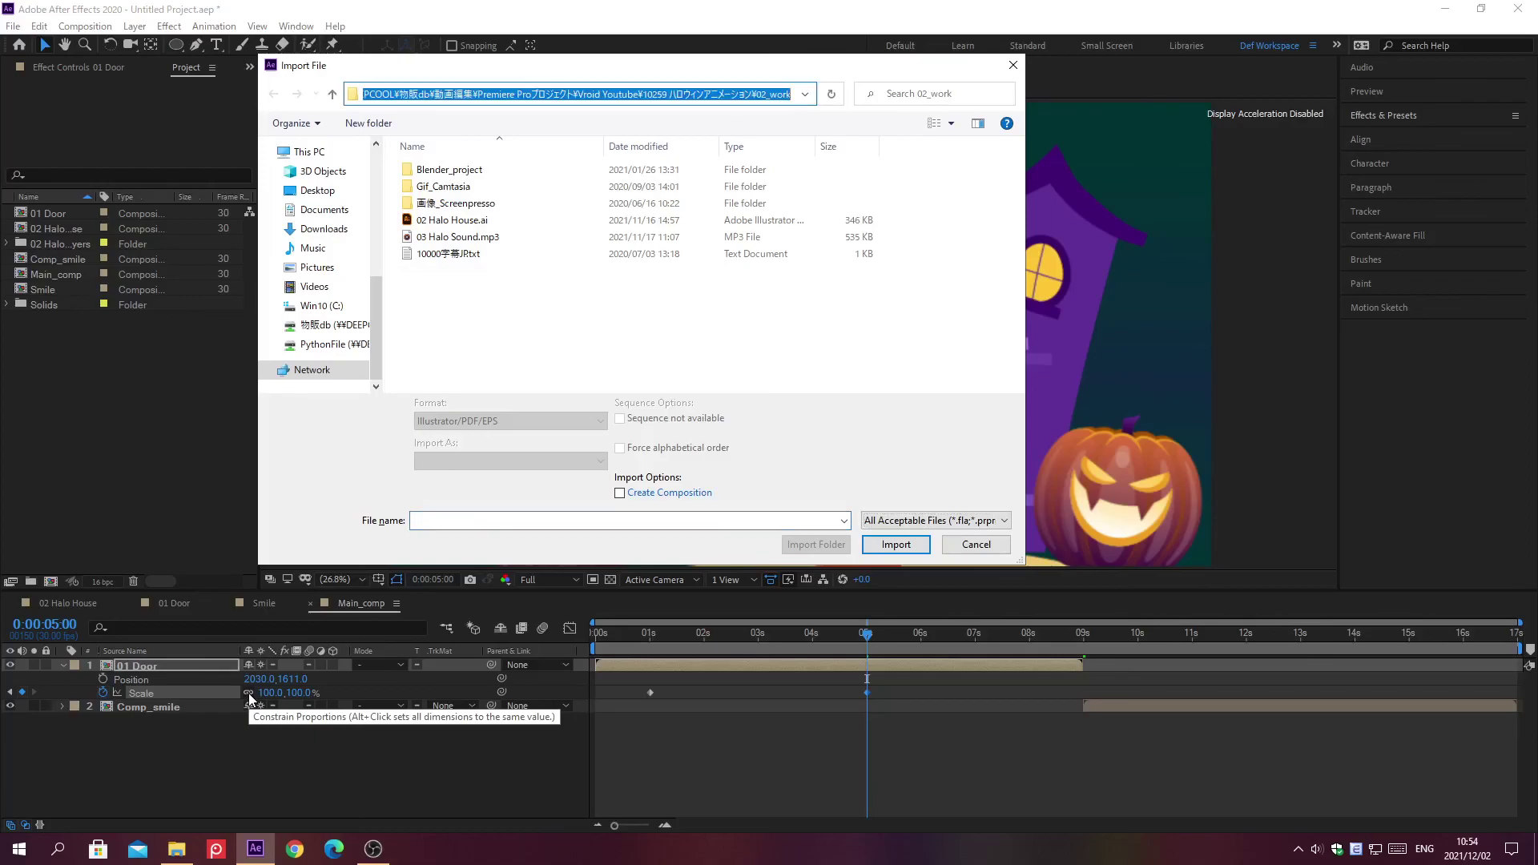
pyautogui.press('Return')
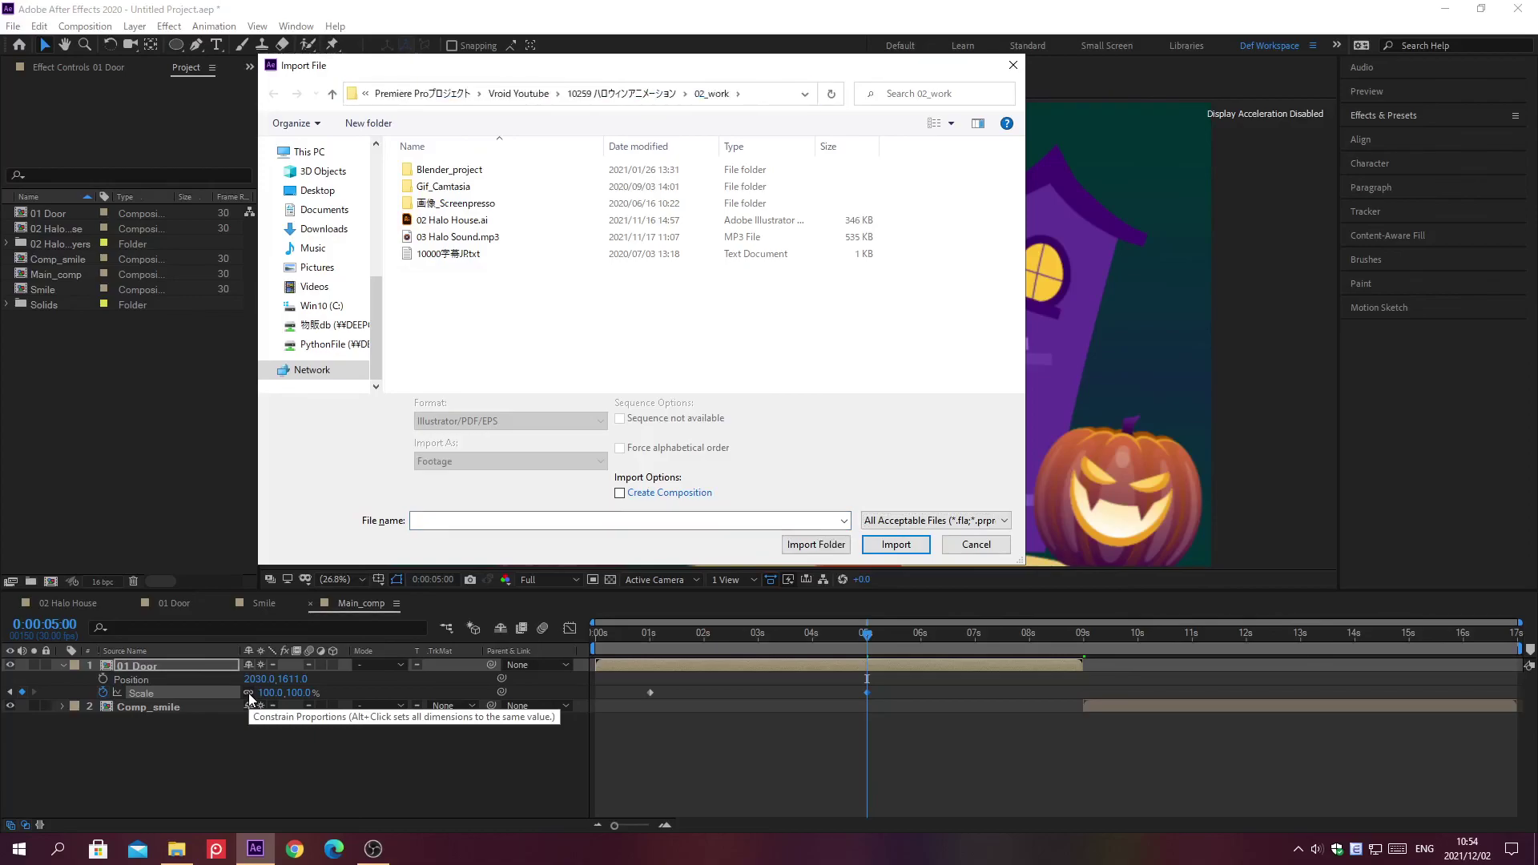
pyautogui.click(460, 238)
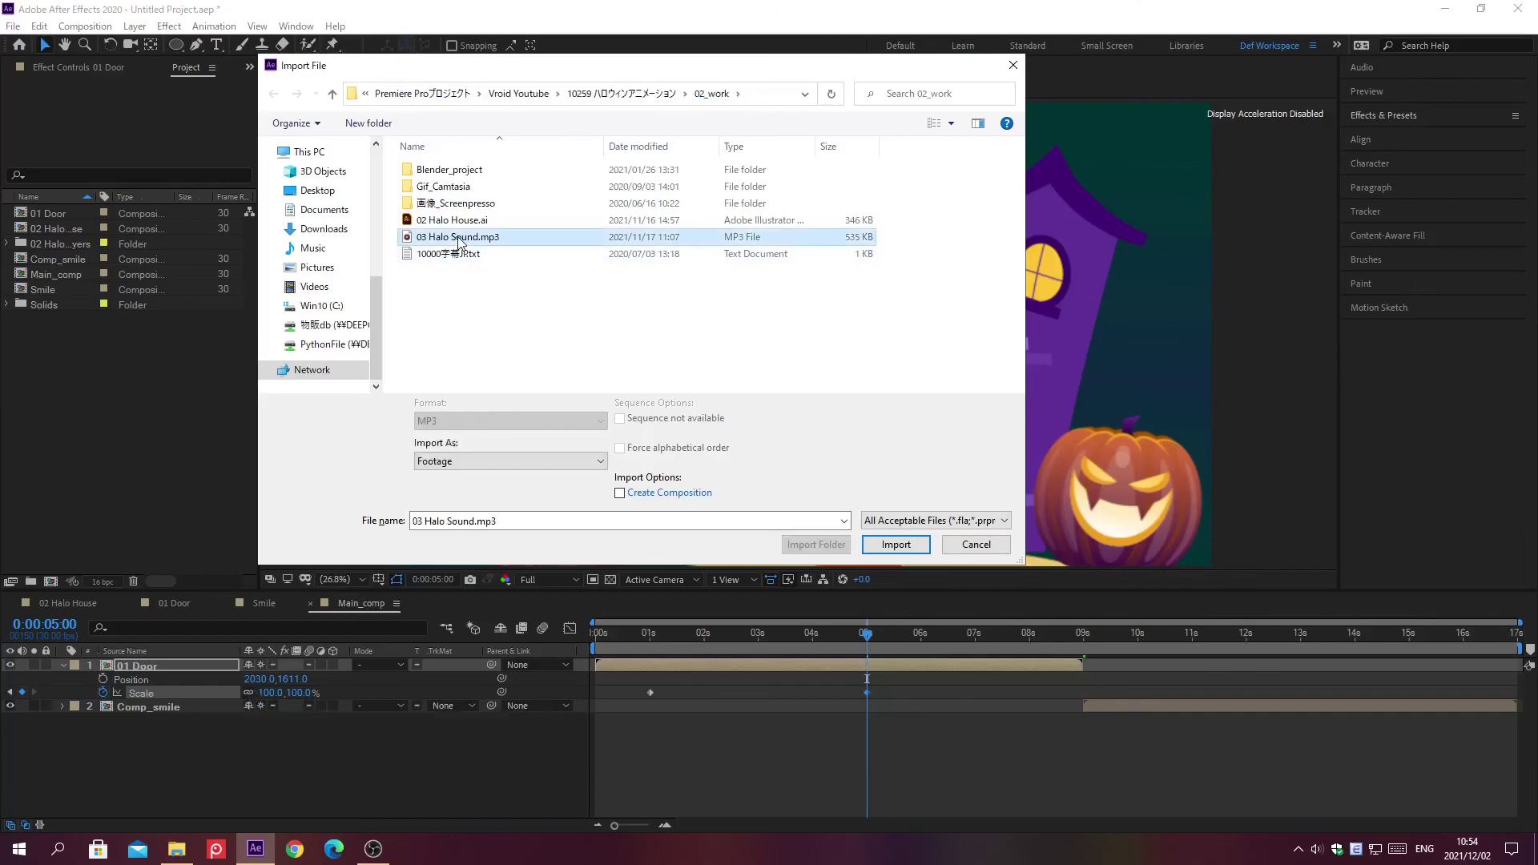
pyautogui.doubleClick(459, 237)
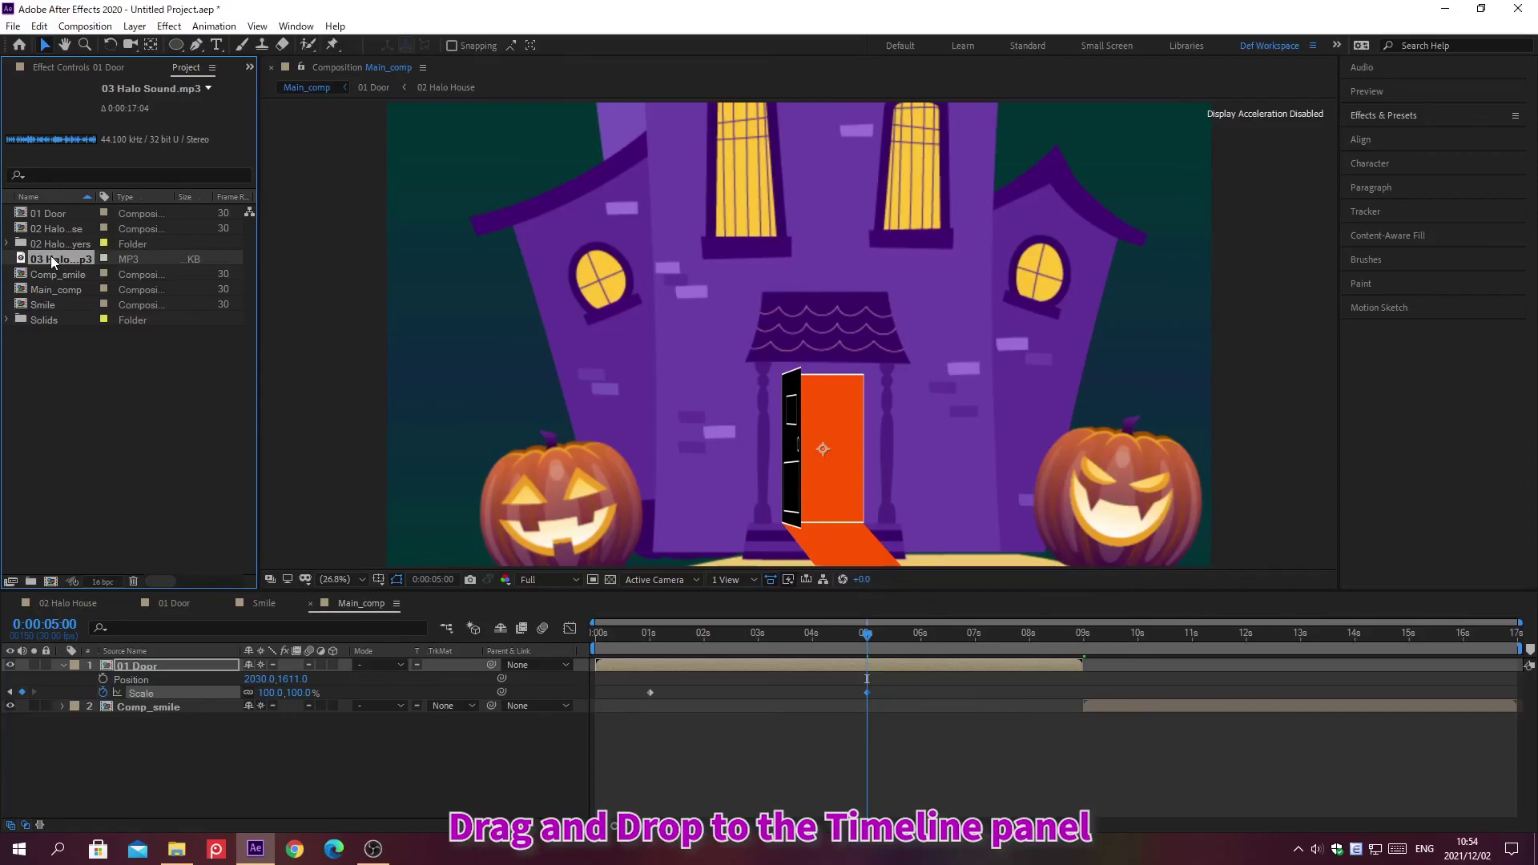
# Drag 03 Halo Sound.mp3 into Main_comp as a third layer and return to 0:00:00:00.
pyautogui.moveTo(51, 257); pyautogui.dragTo(214, 801)
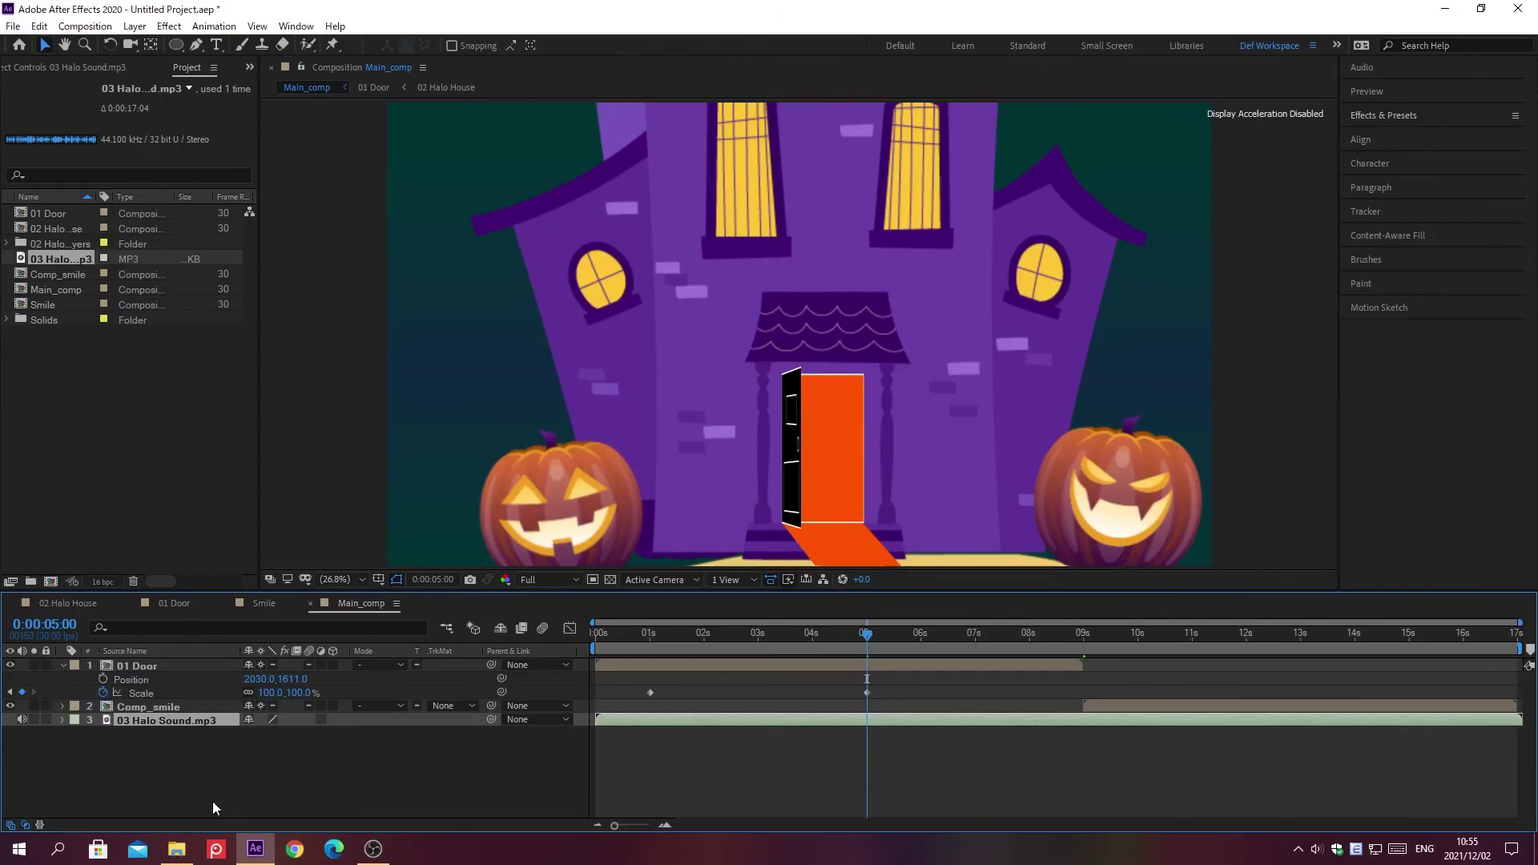
pyautogui.press('Home')
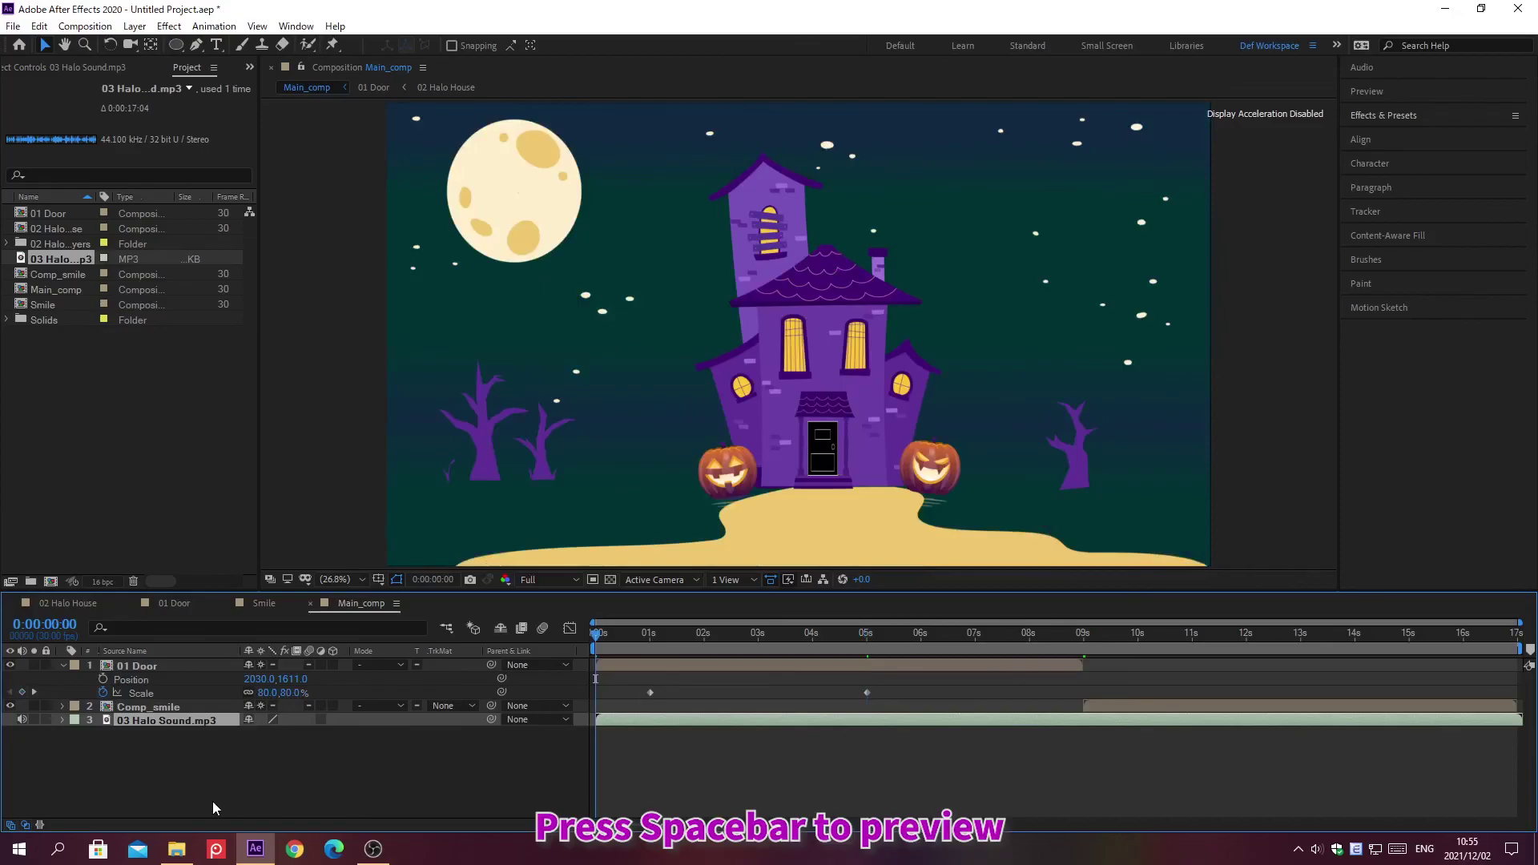